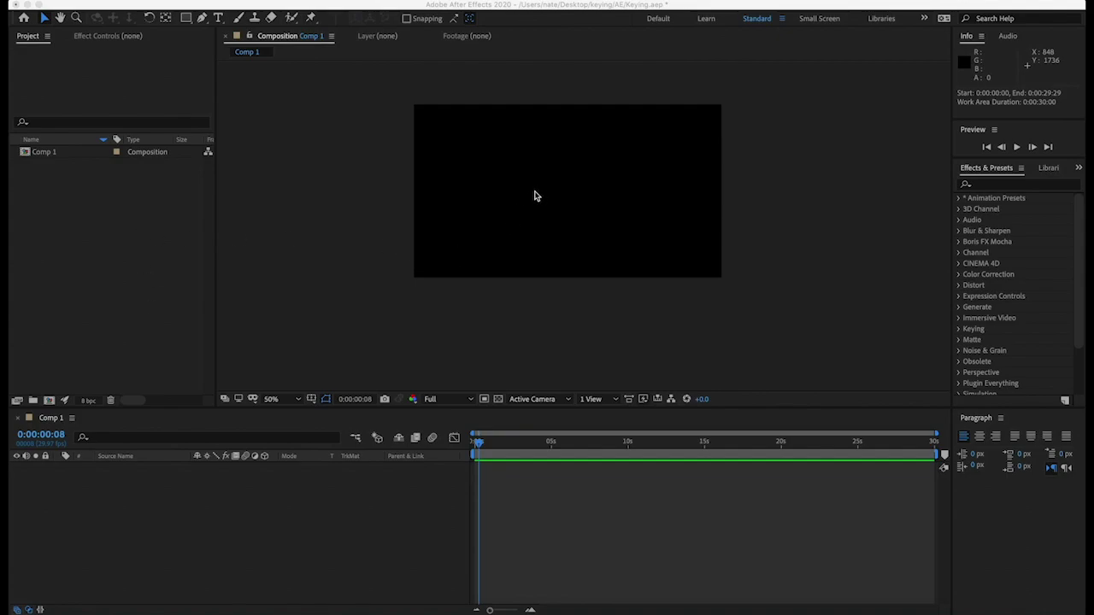
# Import lion king.mp4 and stay puft.mp4 from the Vid Assets folder inside the keying folder on the desktop.
pyautogui.doubleClick(157, 238)
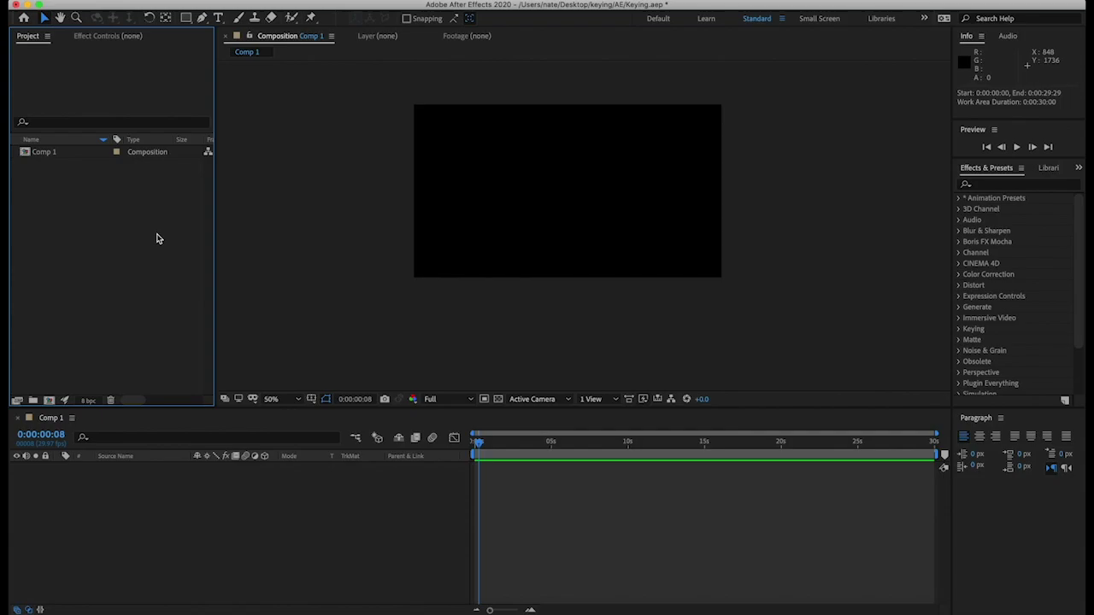
pyautogui.doubleClick(156, 239)
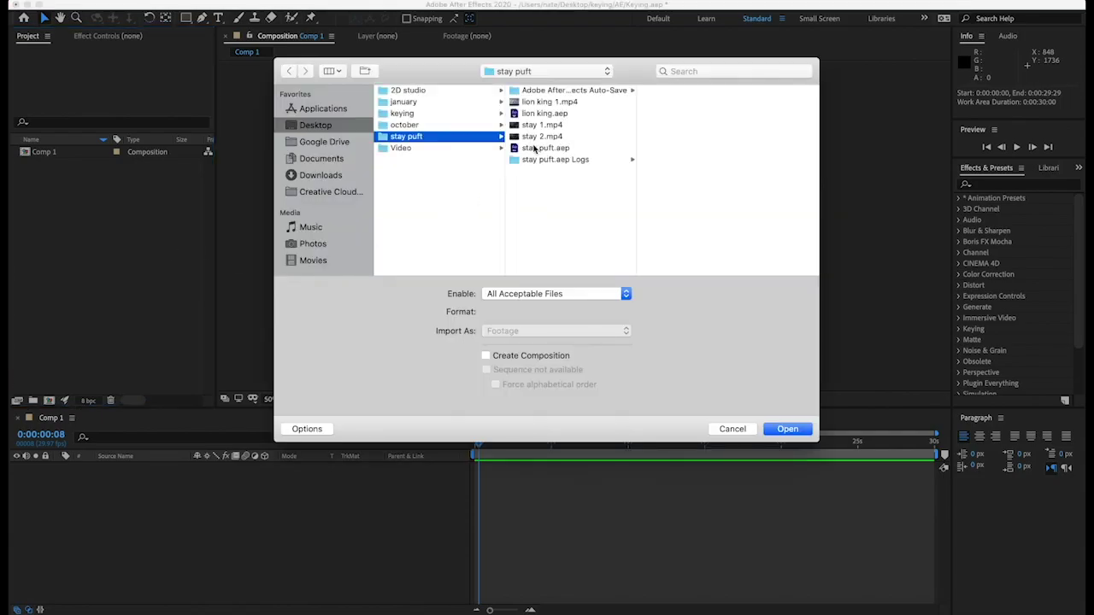
pyautogui.click(415, 114)
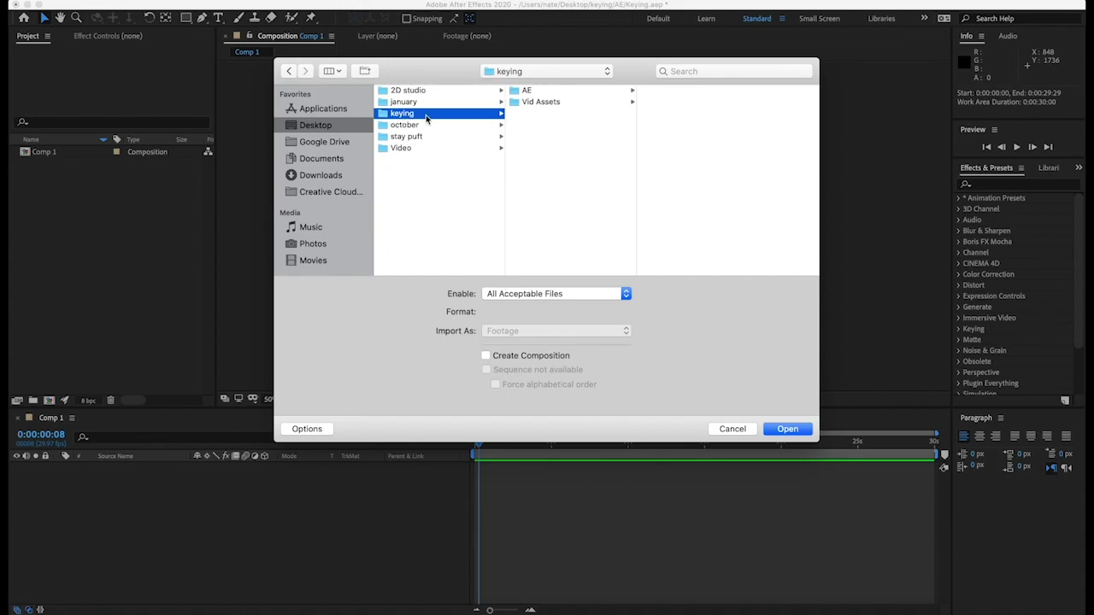
pyautogui.click(551, 103)
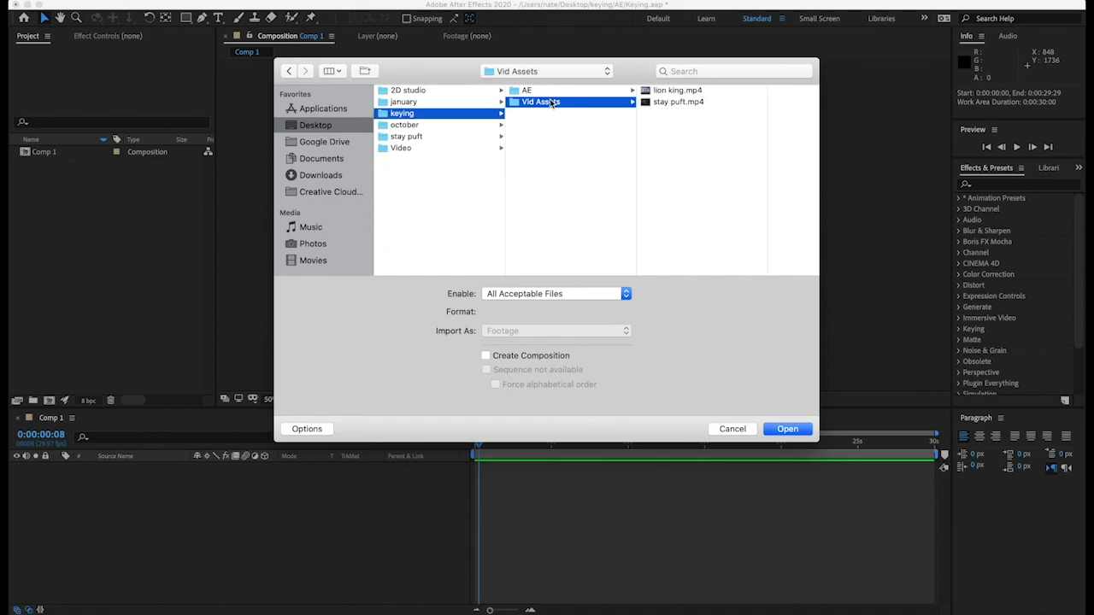
pyautogui.click(680, 92)
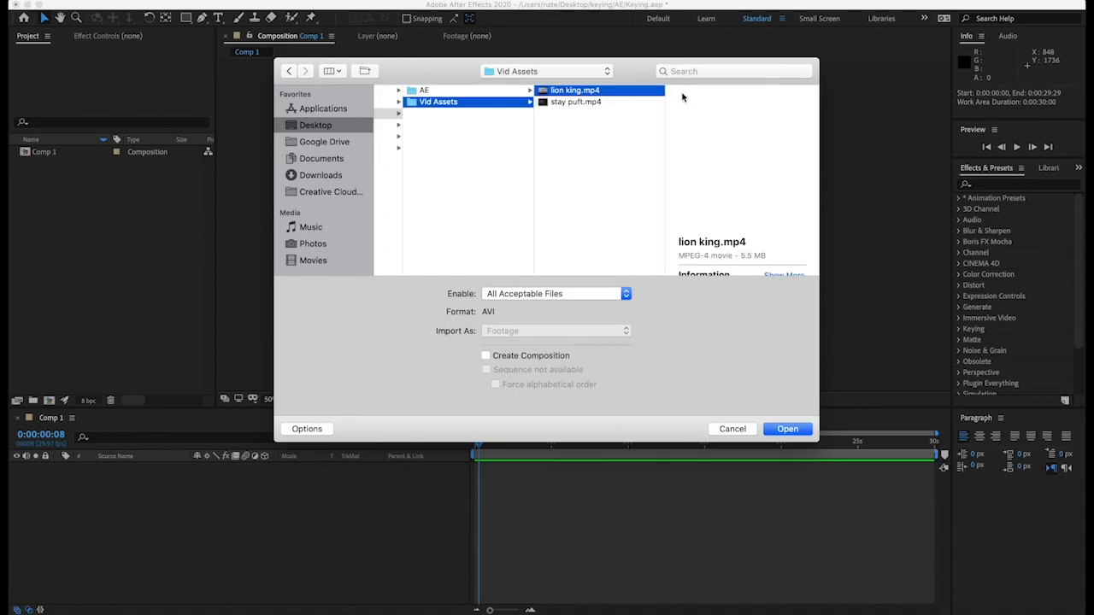
pyautogui.keyDown('shift'); pyautogui.click(589, 103); pyautogui.keyUp('shift')
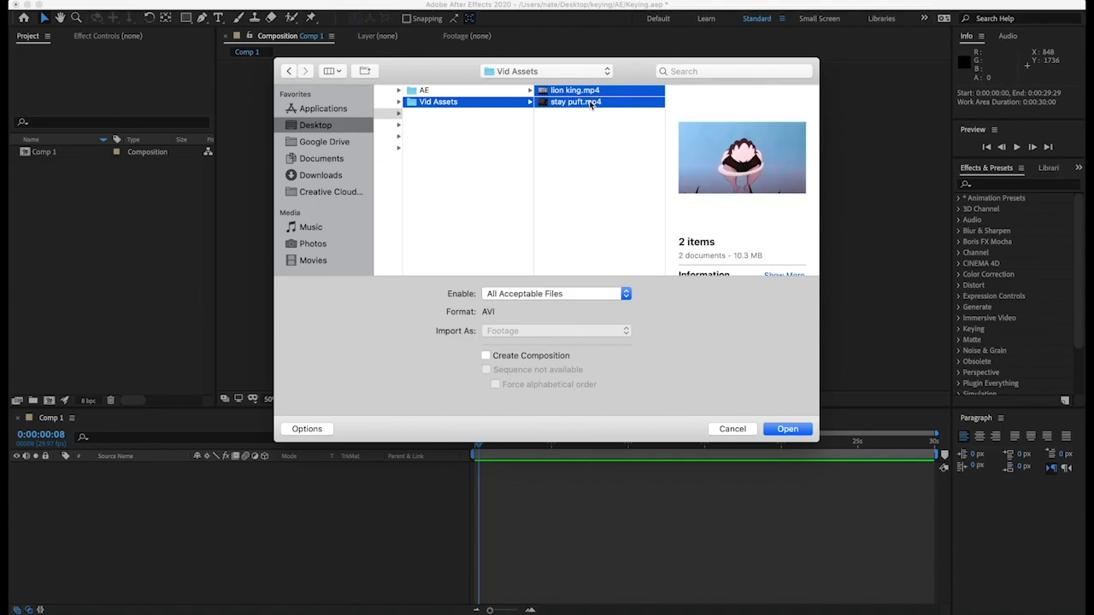
pyautogui.click(787, 431)
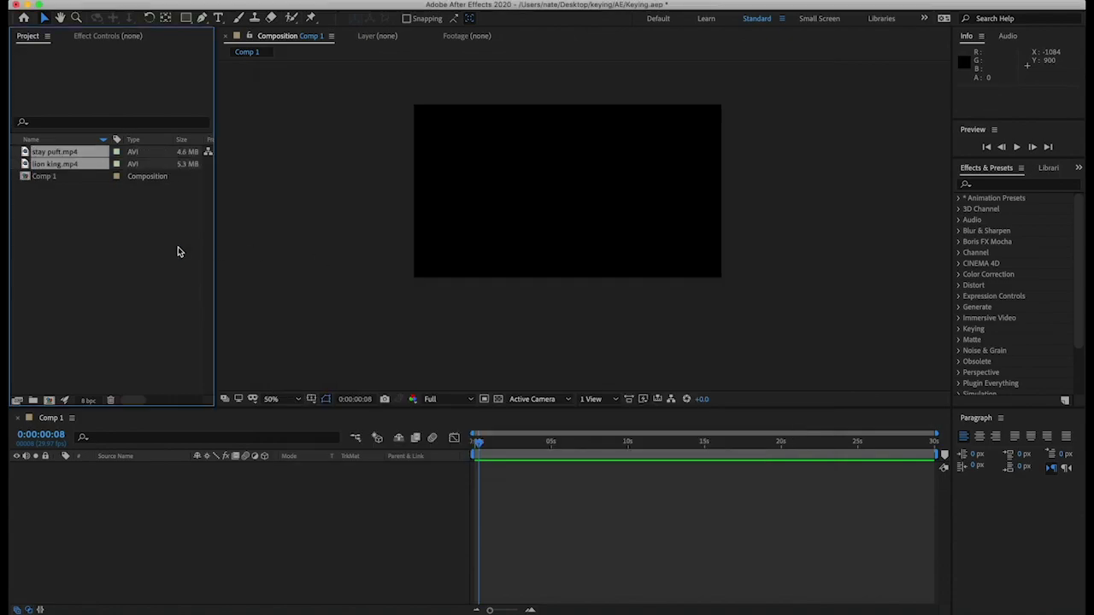
# Add lion king.mp4 as a layer in the Comp 1 timeline and move the playhead to 0:00:00:00.
pyautogui.click(69, 163)
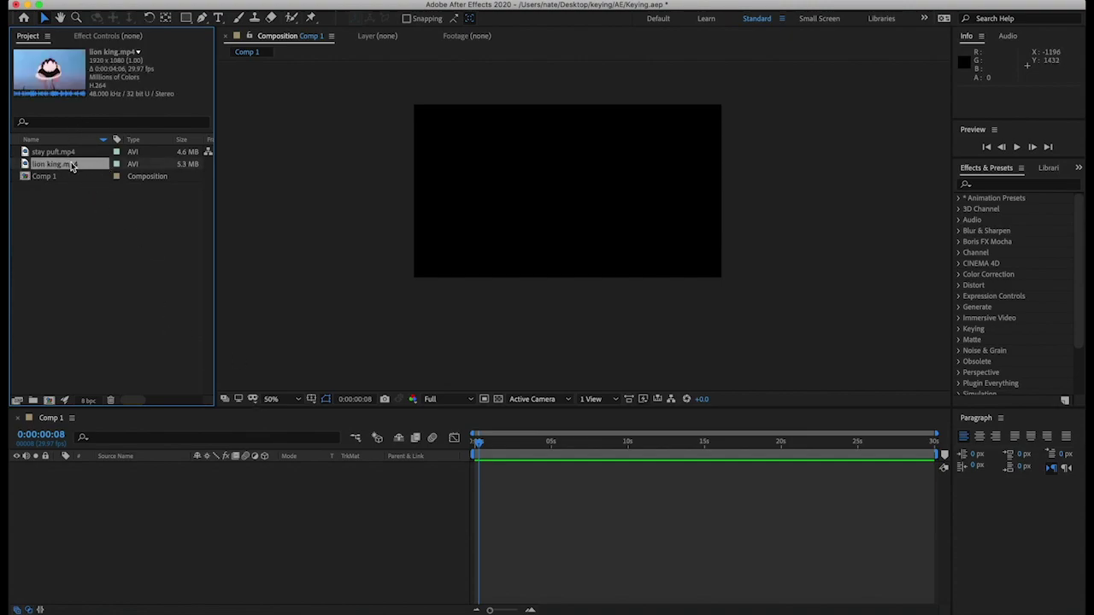
pyautogui.moveTo(78, 169); pyautogui.dragTo(207, 515)
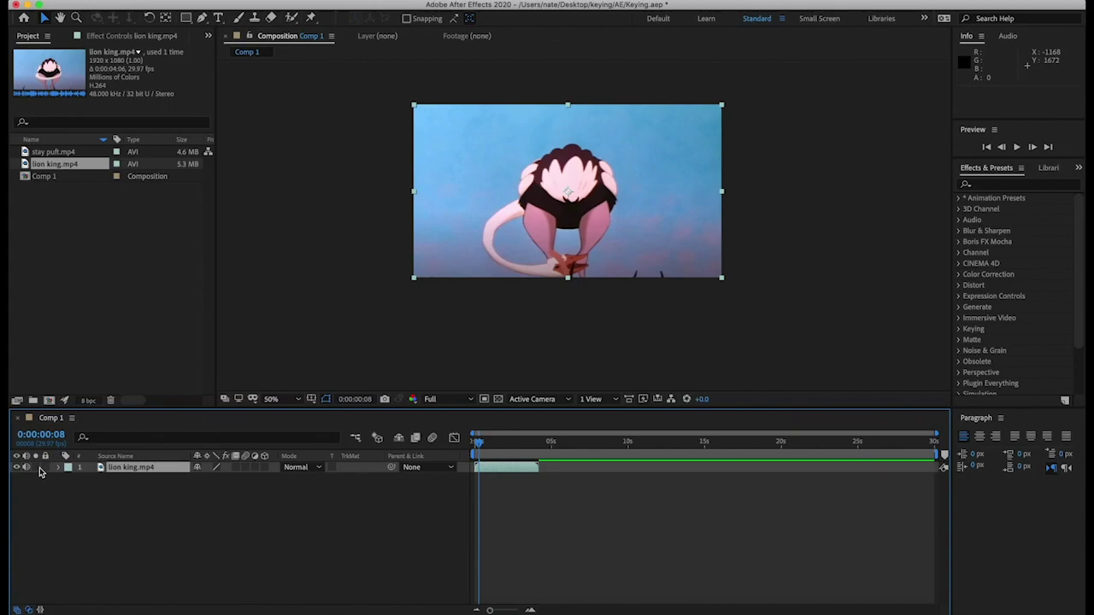
pyautogui.moveTo(479, 442); pyautogui.dragTo(399, 441)
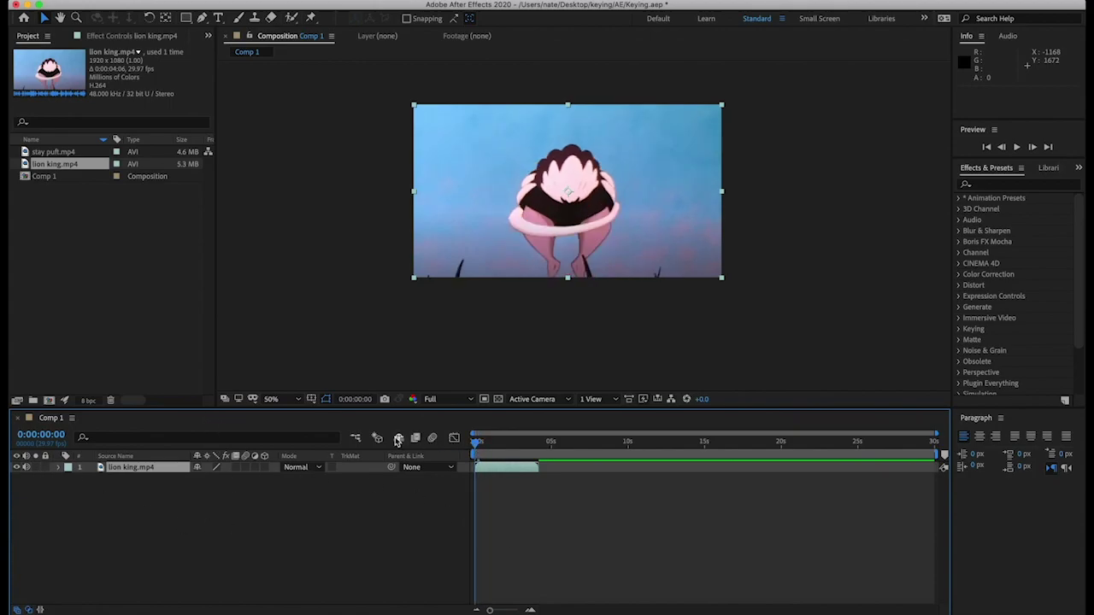
# Play and scrub through the lion king.mp4 clip to examine where the opening shot should be cut.
pyautogui.press('space')
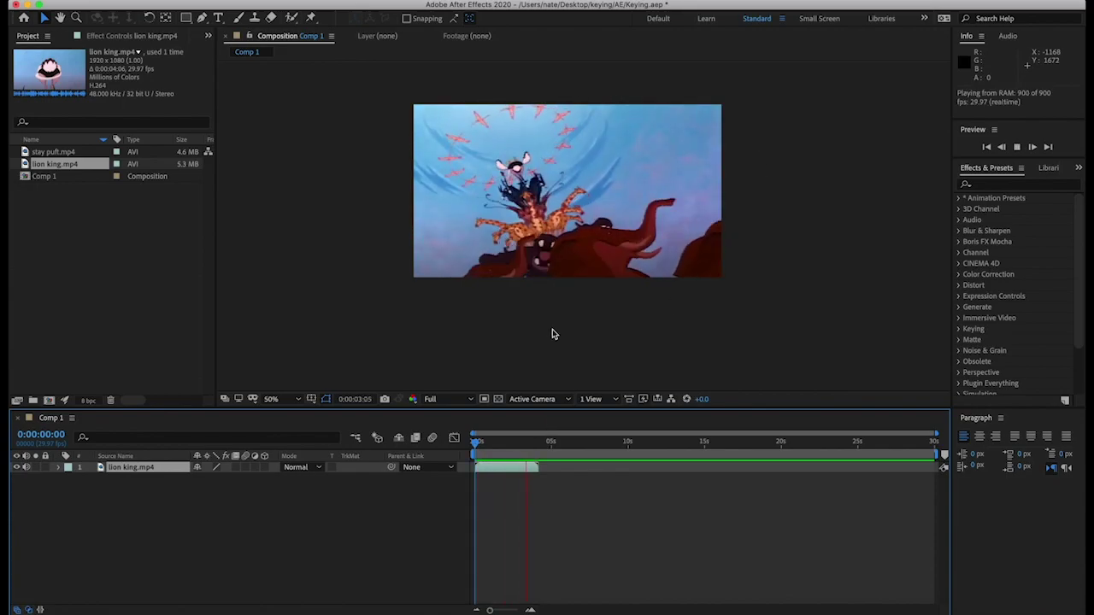
pyautogui.moveTo(513, 443)
pyautogui.mouseDown()
pyautogui.moveTo(475, 443)
pyautogui.moveTo(500, 429)
pyautogui.mouseUp()
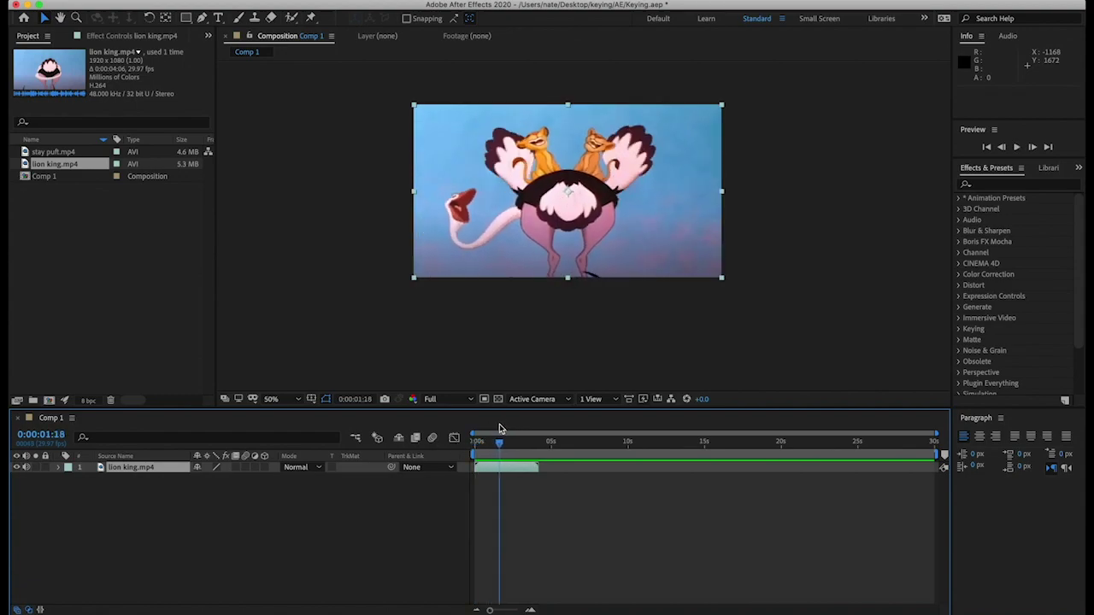
pyautogui.press('space')
pyautogui.press('space')
pyautogui.moveTo(515, 441); pyautogui.dragTo(505, 446)
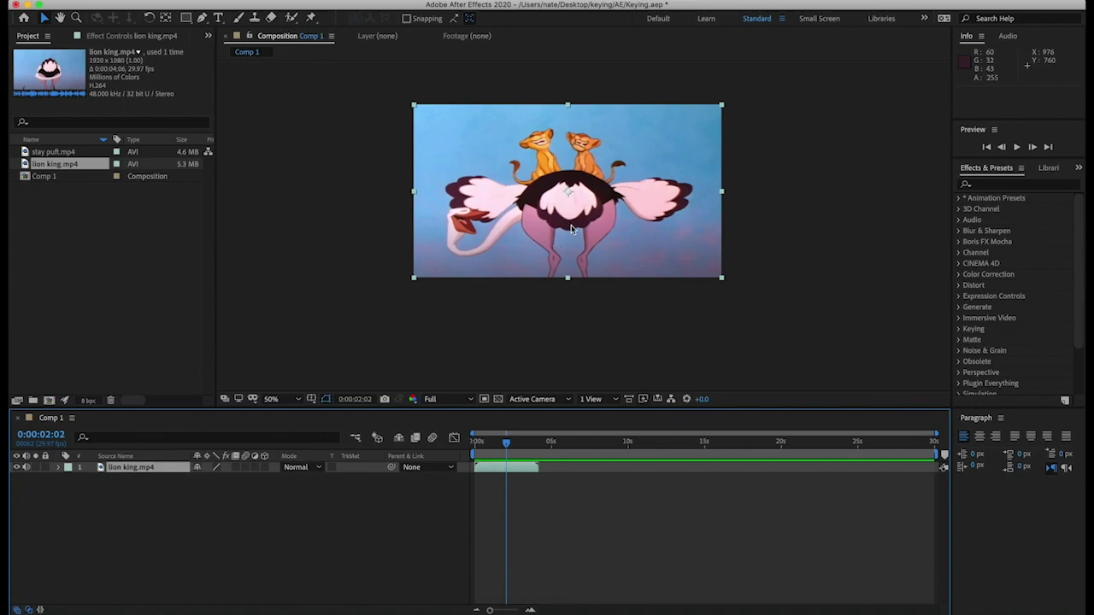
pyautogui.click(518, 444)
pyautogui.moveTo(518, 444); pyautogui.dragTo(514, 445)
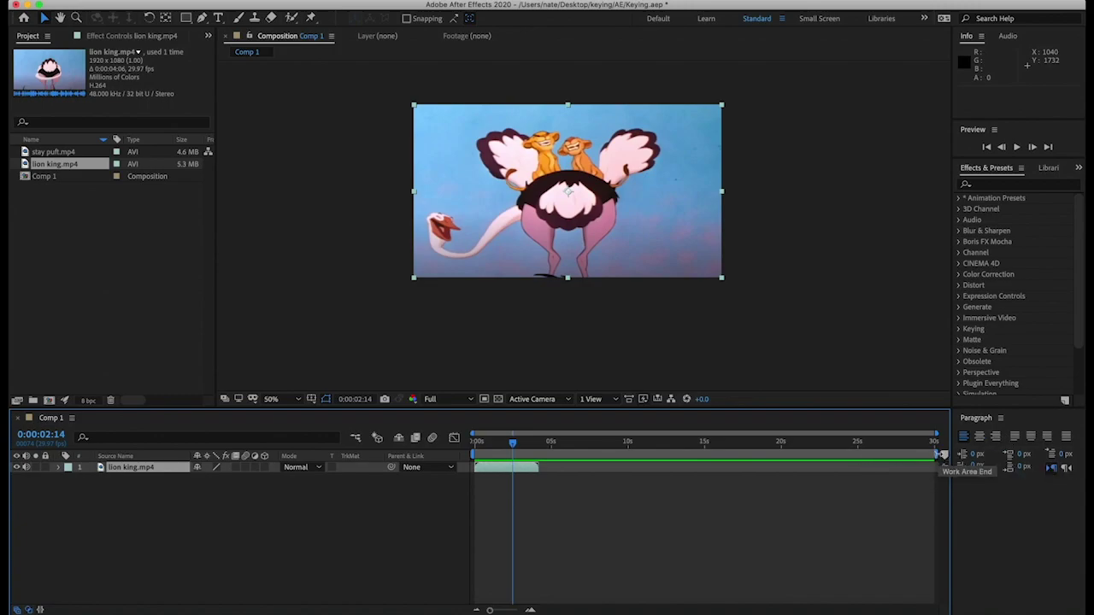
# Shorten the work area to end at 0:00:02:12 and preview that range.
pyautogui.moveTo(942, 451); pyautogui.dragTo(515, 483)
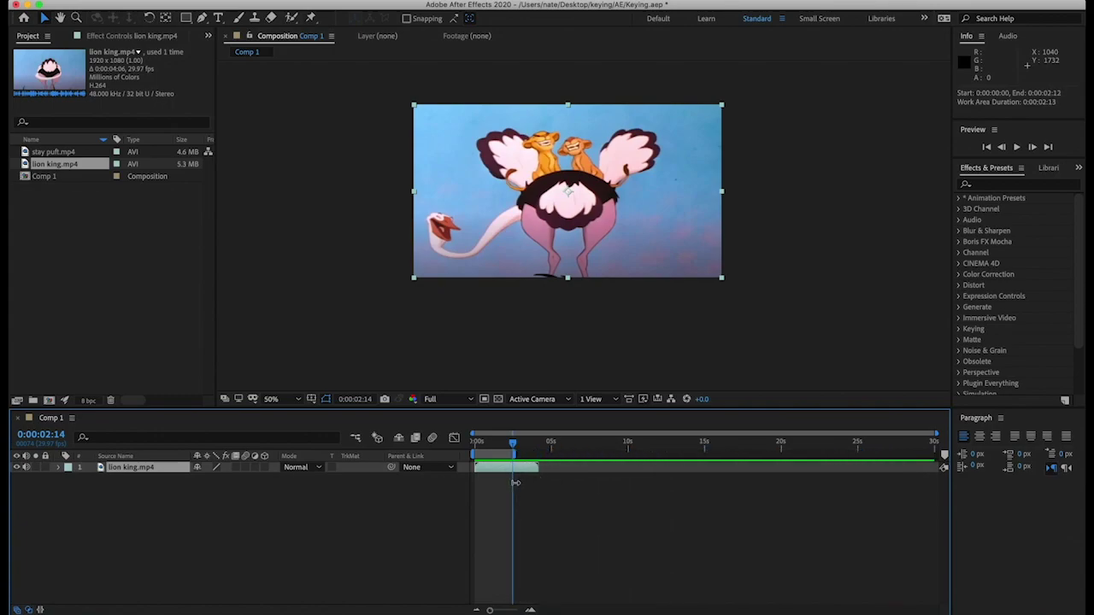
pyautogui.press('space')
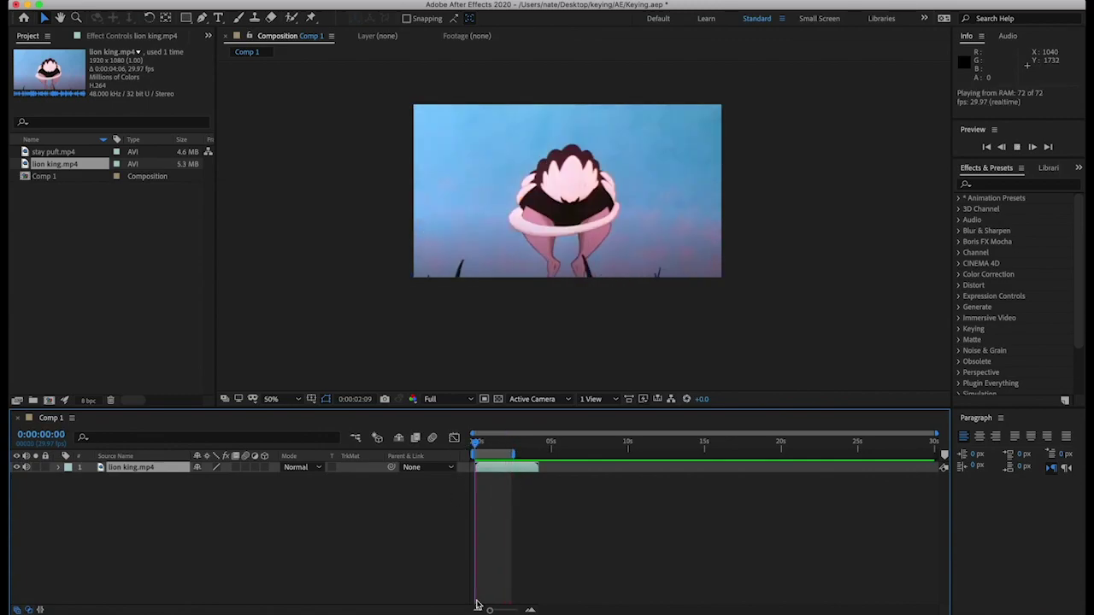
pyautogui.press('space')
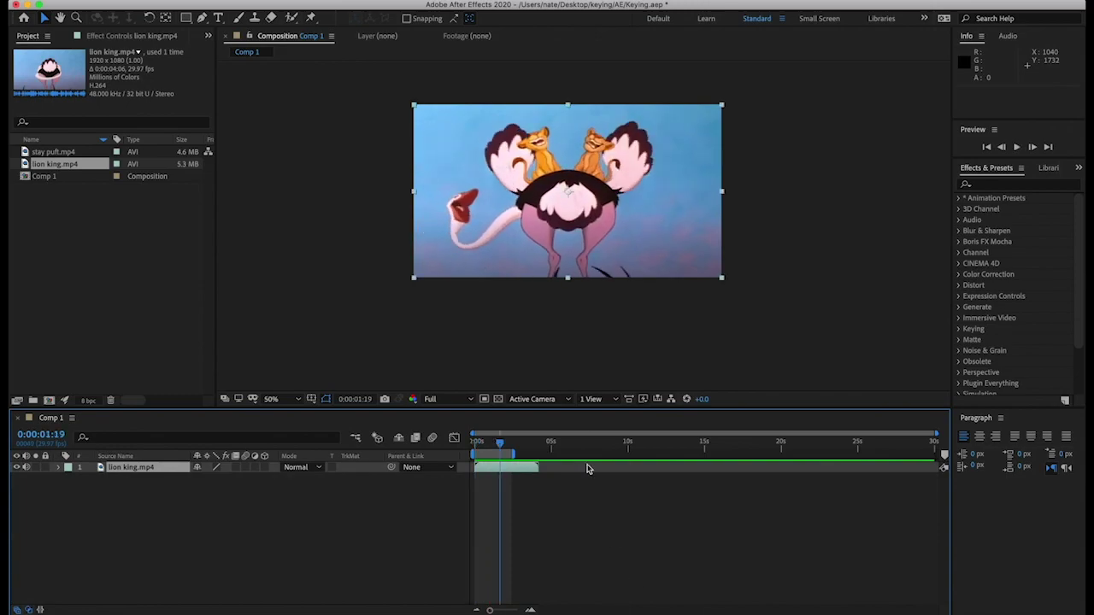
# Trim the lion king.mp4 layer to end at 0:00:02:11 and trim the composition to a work area ending at 0:00:04:01.
pyautogui.moveTo(538, 468)
pyautogui.mouseDown()
pyautogui.moveTo(510, 472)
pyautogui.moveTo(519, 454)
pyautogui.moveTo(540, 452)
pyautogui.mouseUp()
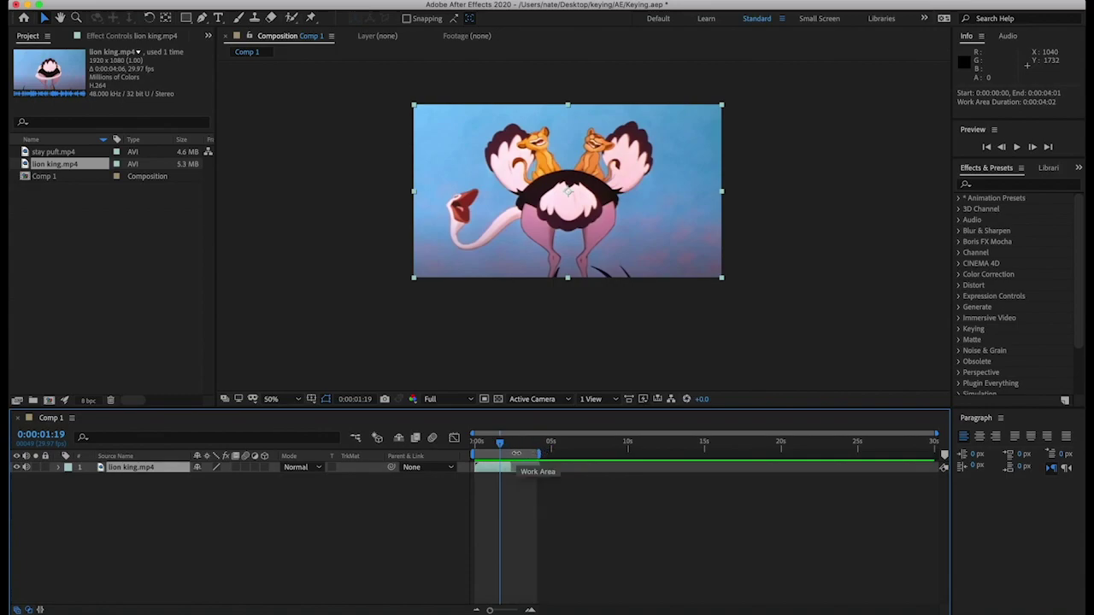
pyautogui.rightClick(516, 454)
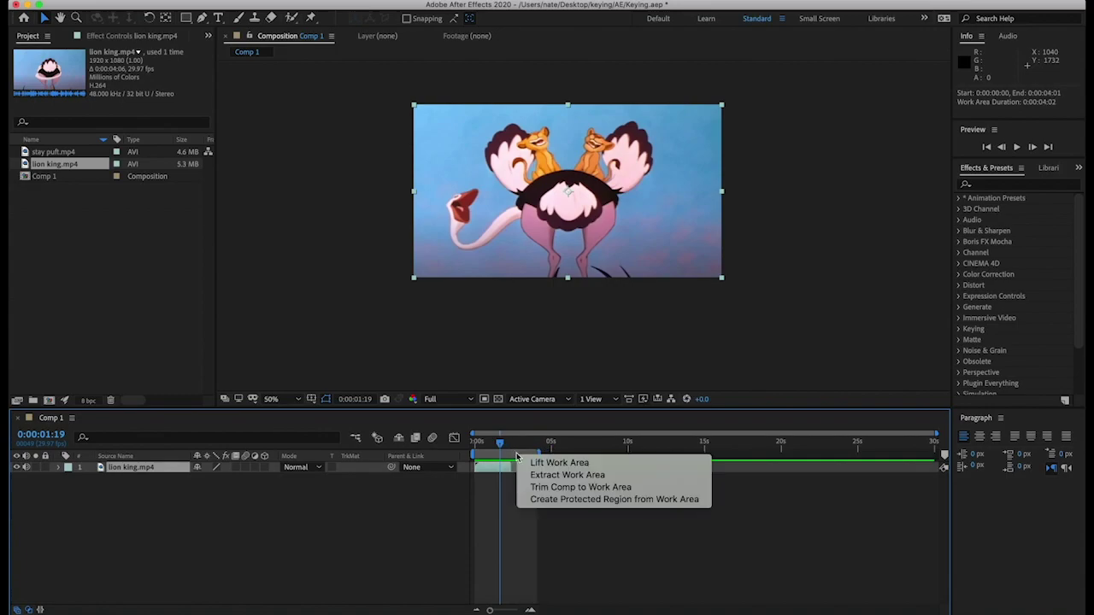
pyautogui.click(574, 487)
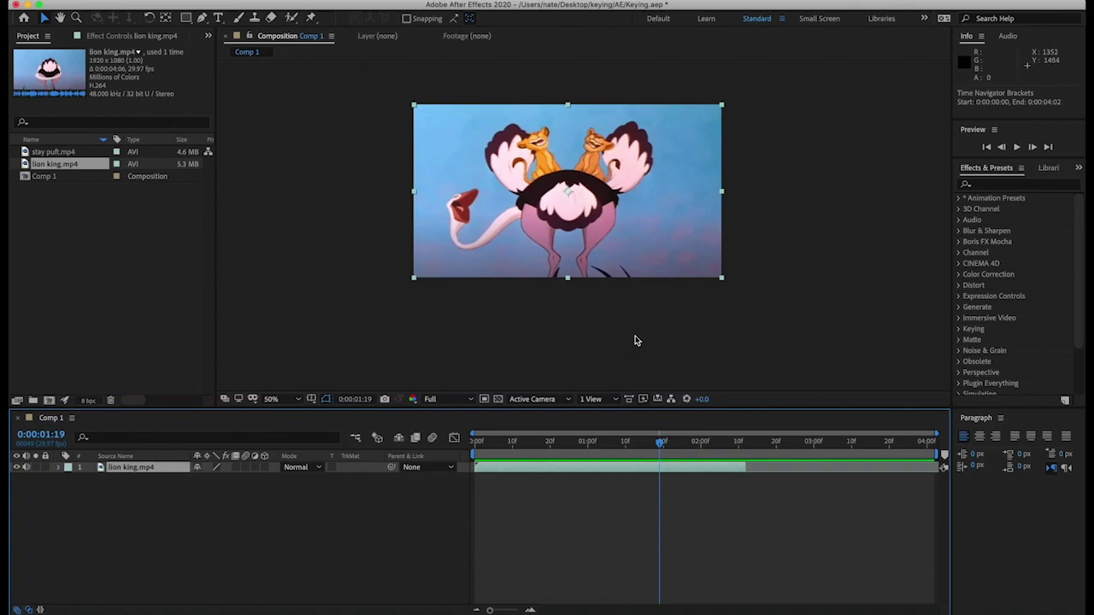
# Find the Keylight (1.2) effect and apply it to the lion king.mp4 layer, with the playhead at 0:00:00:00.
pyautogui.scroll(3, 632, 342)
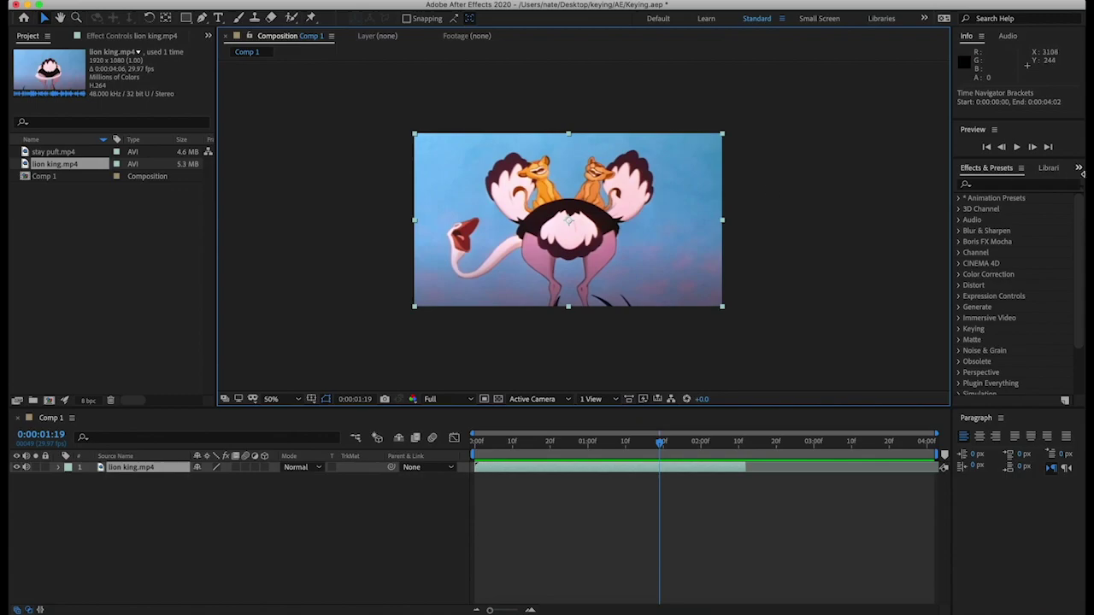
pyautogui.click(1009, 186)
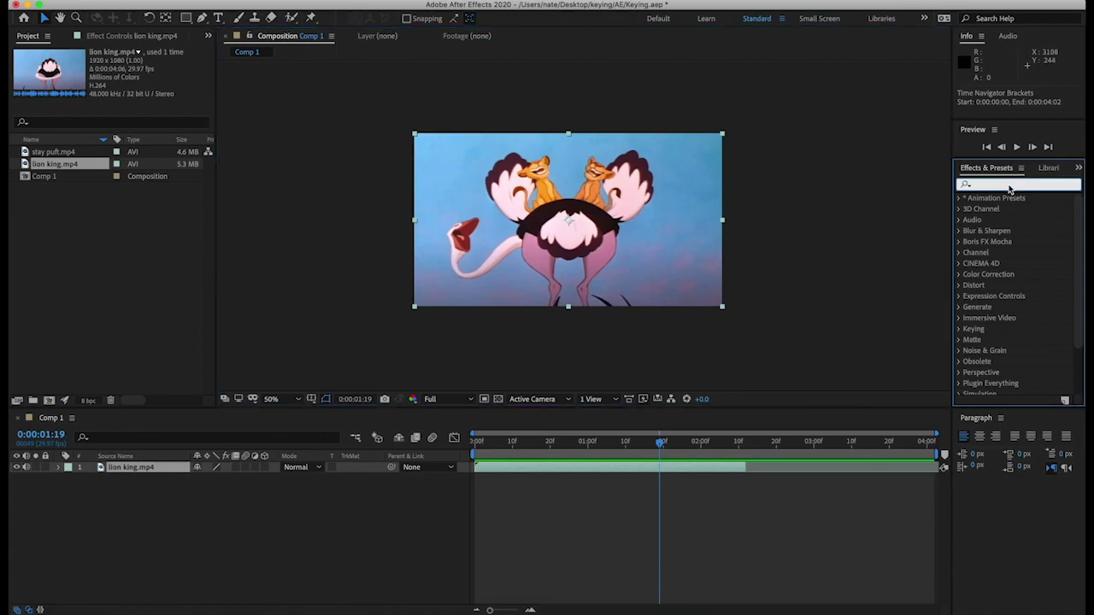
pyautogui.write('keyligh')
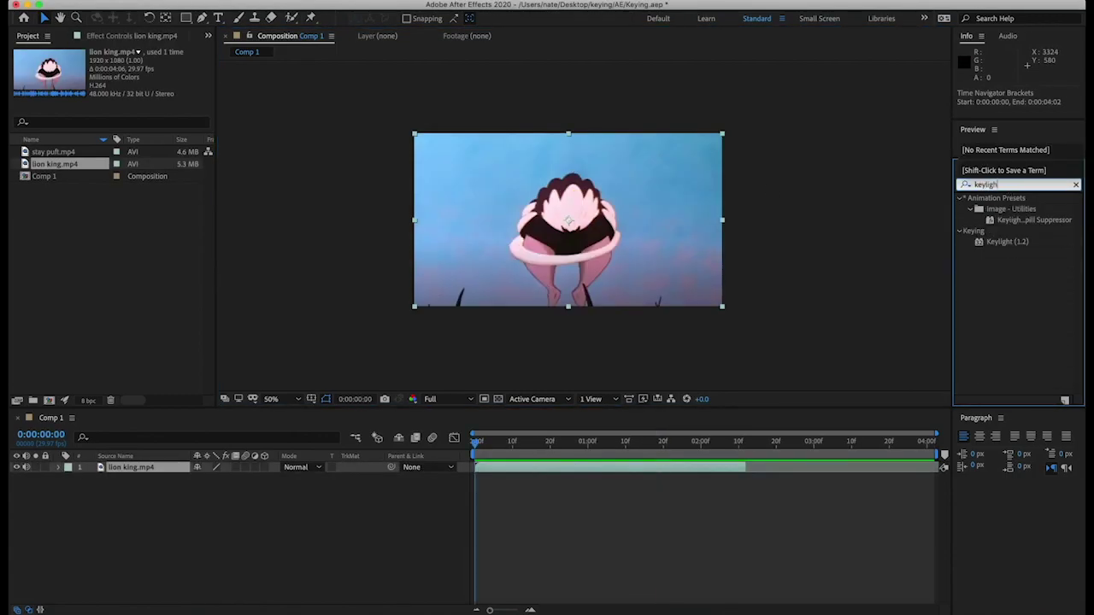
pyautogui.moveTo(1008, 243); pyautogui.dragTo(586, 472)
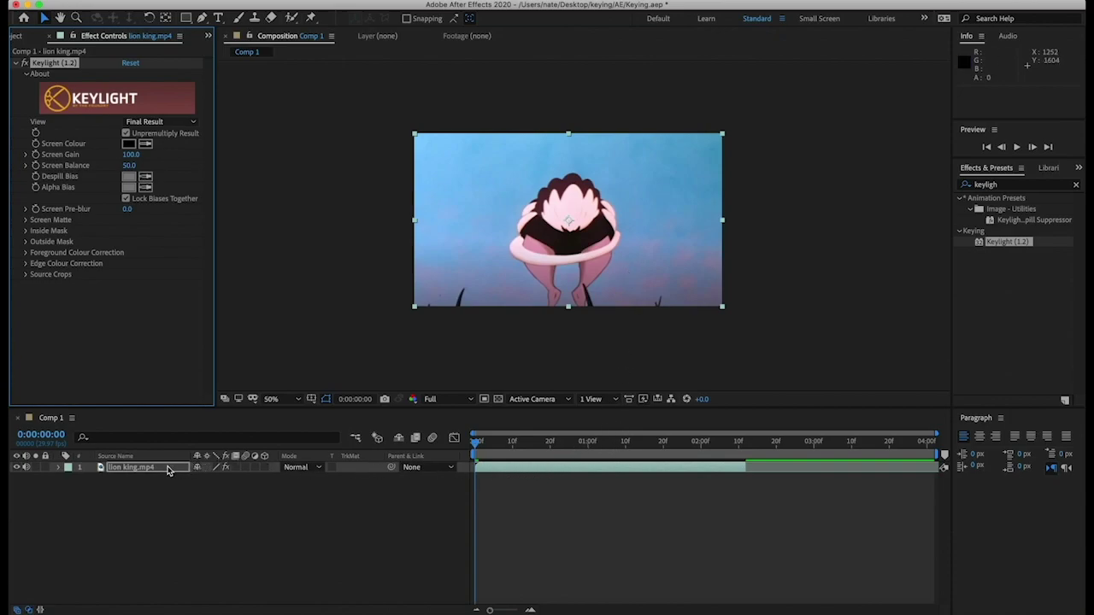
# Open the lion king.mp4 layer in its own viewer and dock it beside the composition viewer, with both images fully in view.
pyautogui.doubleClick(535, 470)
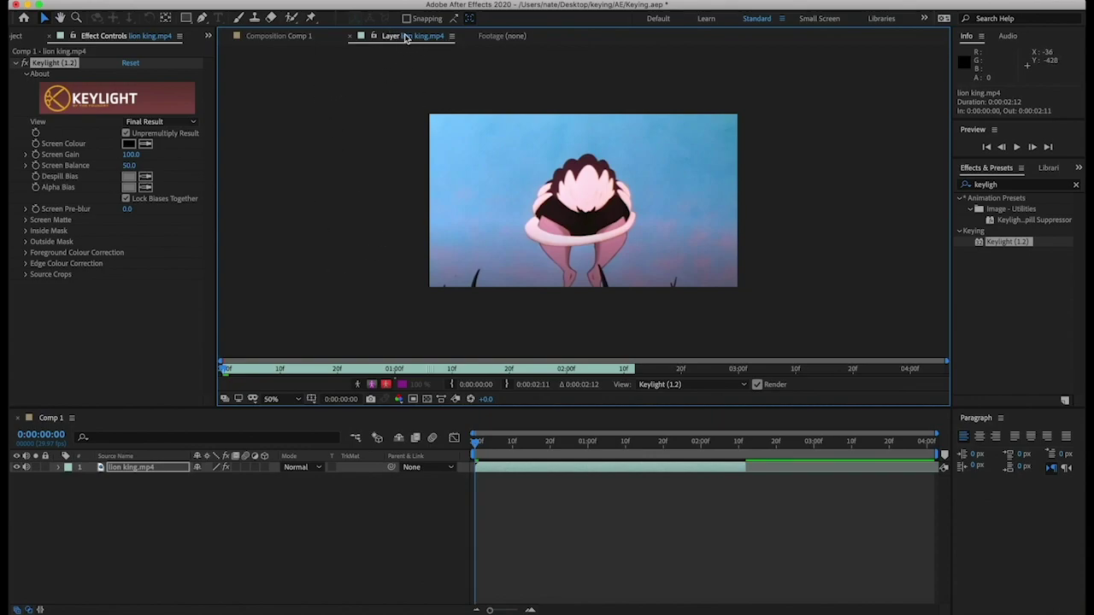
pyautogui.click(291, 36)
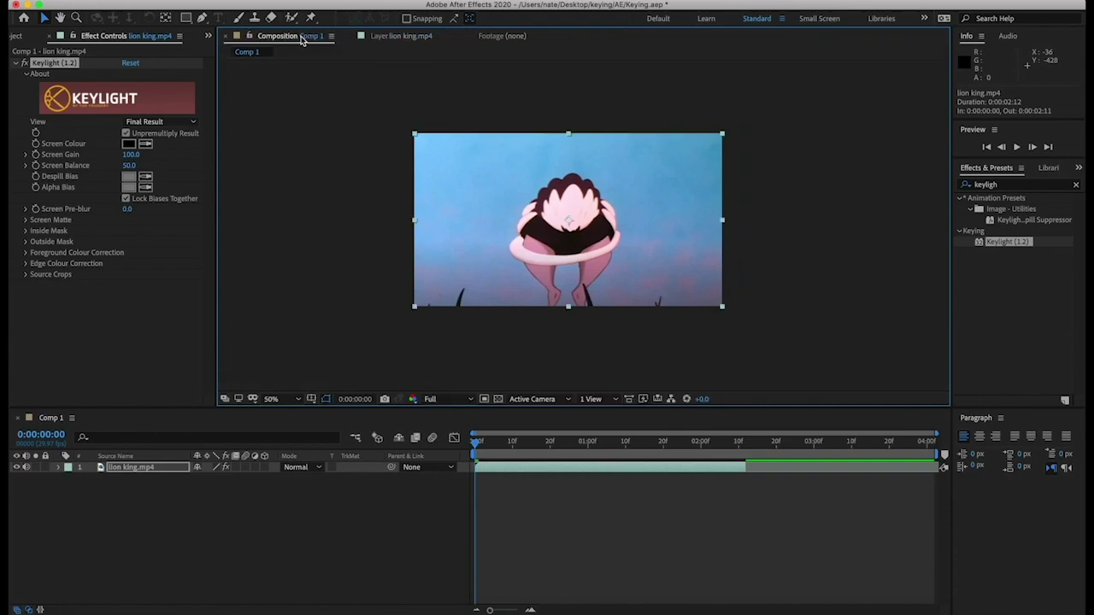
pyautogui.click(406, 38)
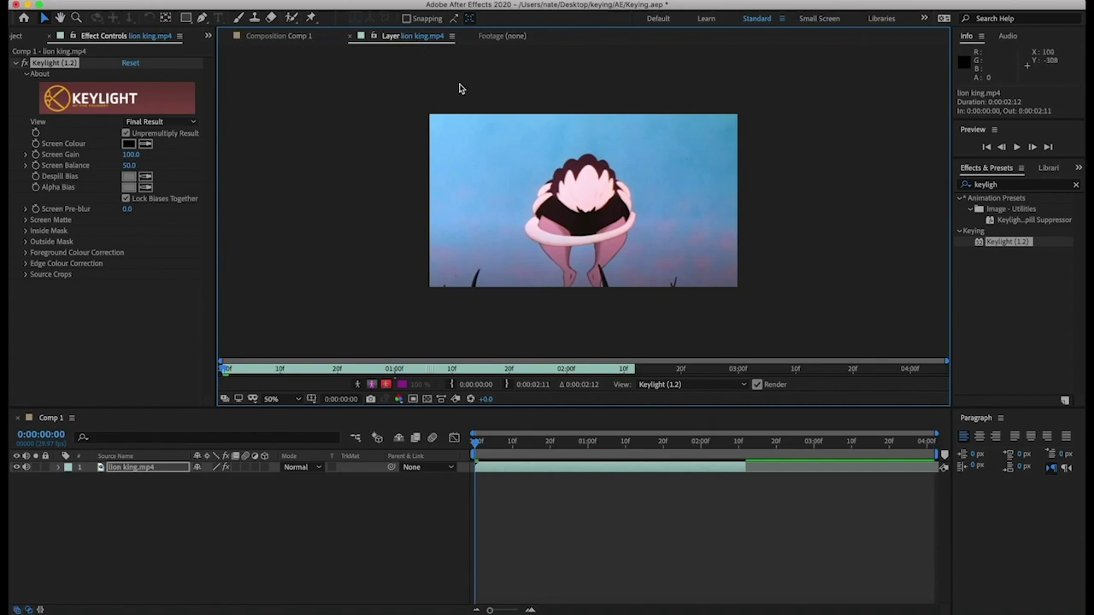
pyautogui.click(415, 37)
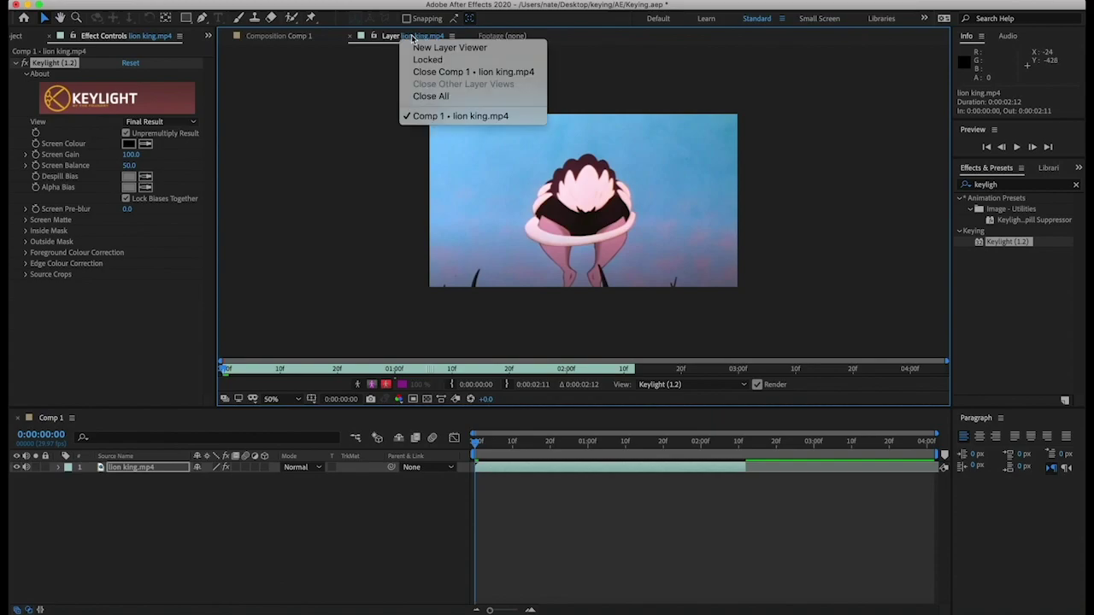
pyautogui.click(350, 75)
pyautogui.moveTo(398, 37)
pyautogui.mouseDown()
pyautogui.moveTo(461, 38)
pyautogui.moveTo(556, 120)
pyautogui.moveTo(941, 208)
pyautogui.moveTo(647, 100)
pyautogui.moveTo(384, 39)
pyautogui.mouseUp()
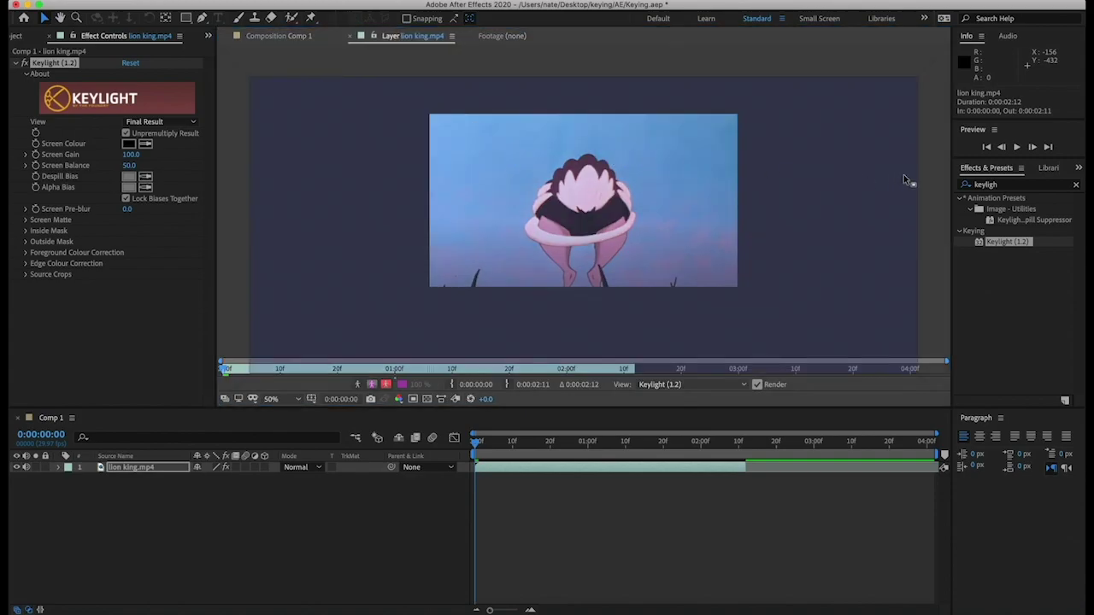
pyautogui.moveTo(903, 174); pyautogui.dragTo(928, 169)
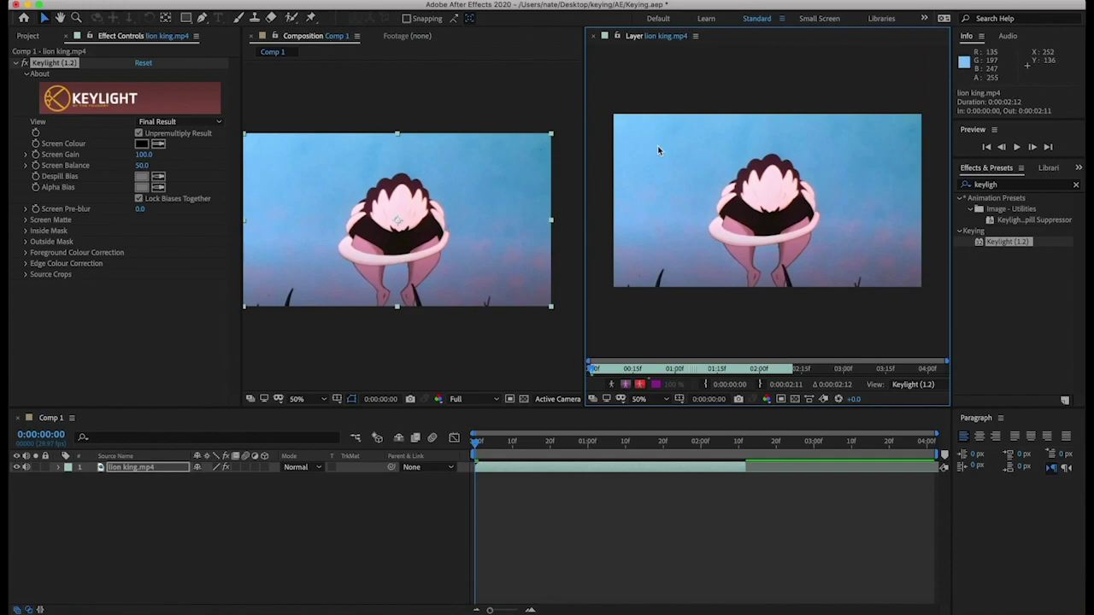
pyautogui.moveTo(395, 179); pyautogui.dragTo(411, 169)
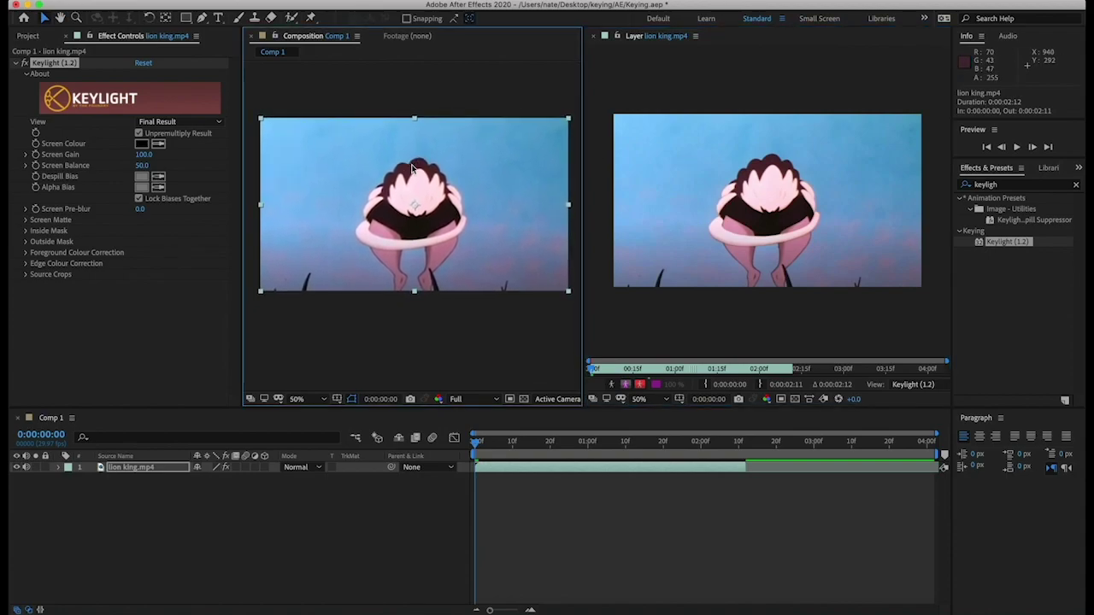
pyautogui.click(698, 529)
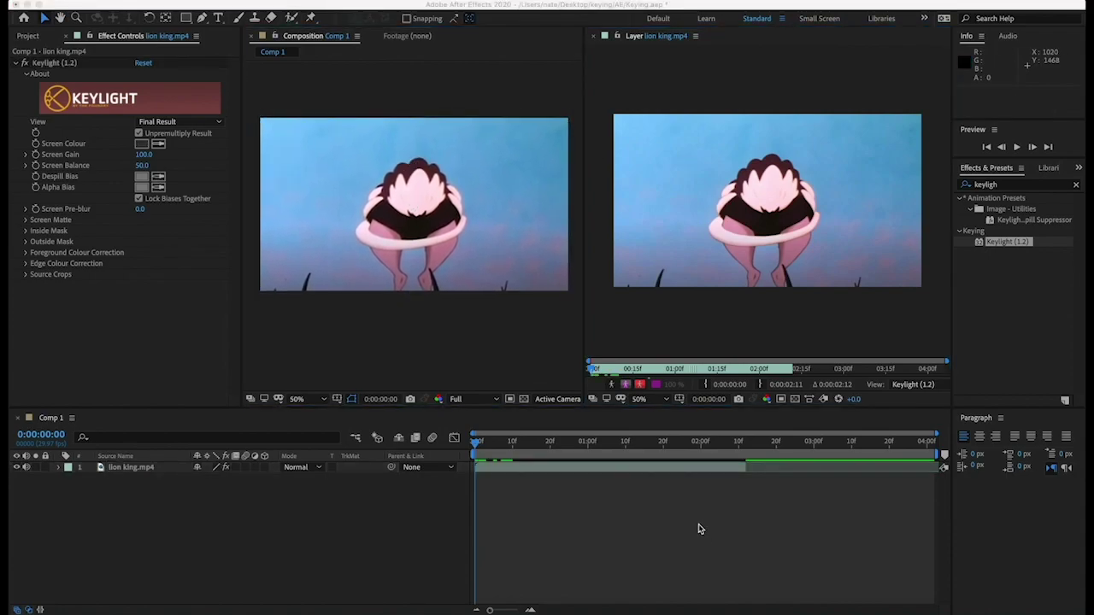
# Set the Keylight effect's View to Intermediate Result.
pyautogui.click(159, 125)
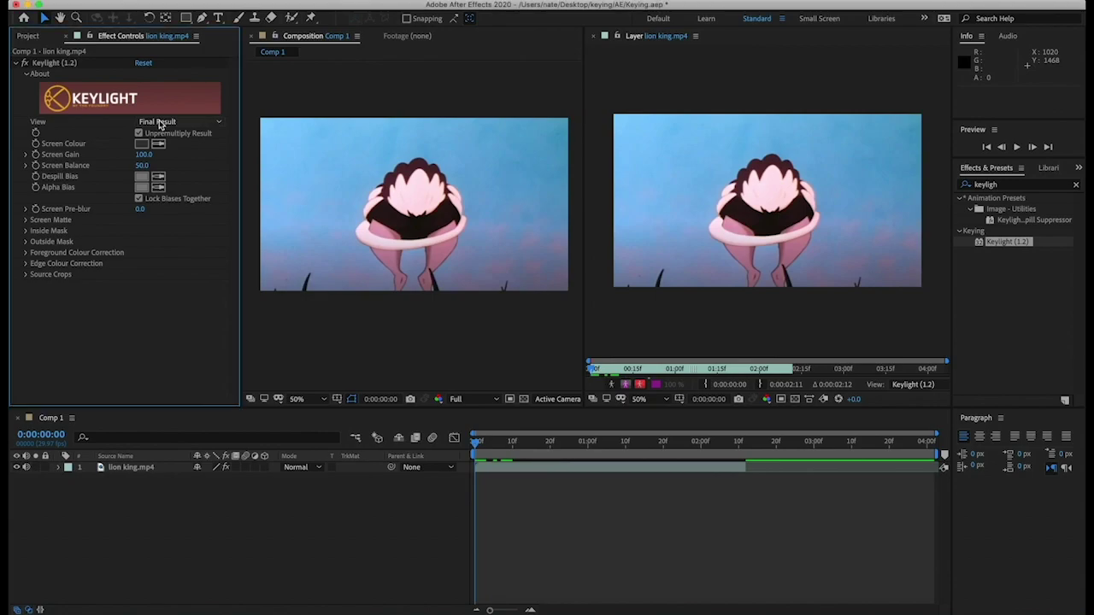
pyautogui.click(213, 124)
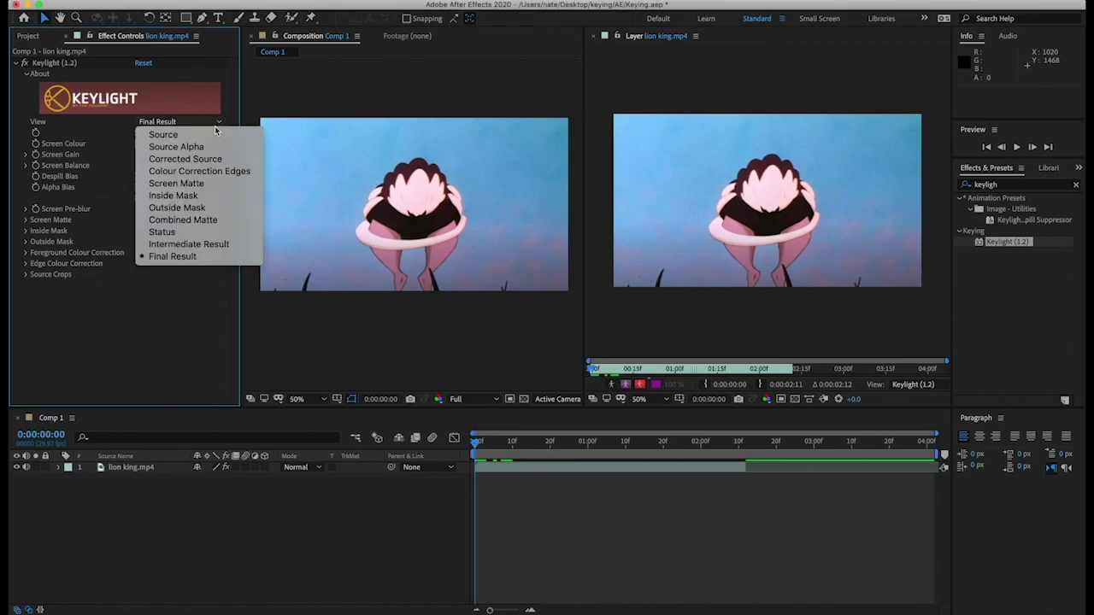
pyautogui.click(224, 246)
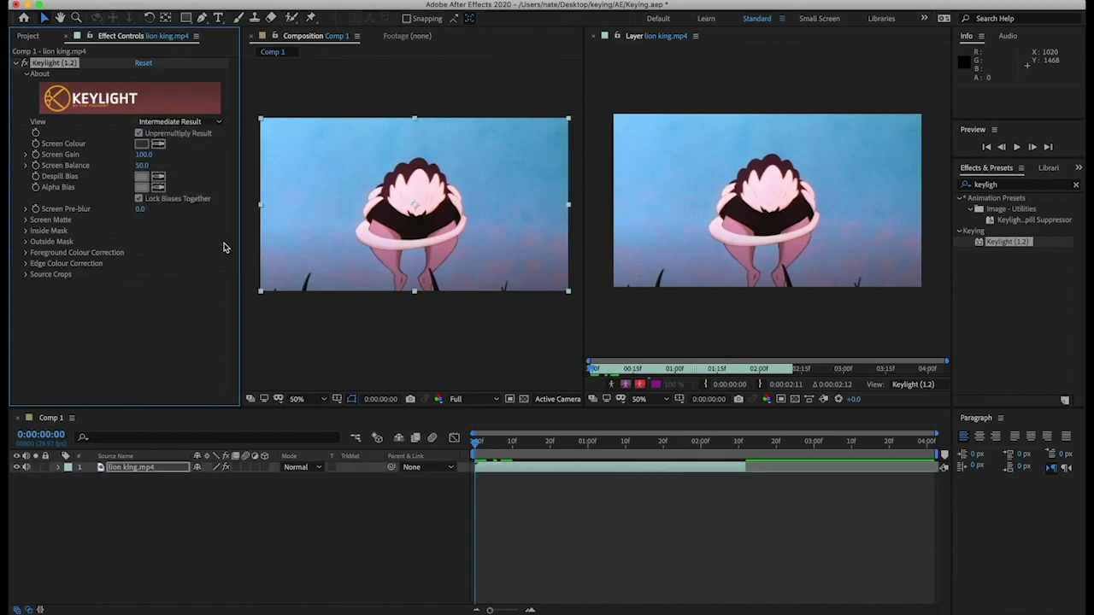
# Sample the clip's blue background as Keylight's Screen Colour, and set the layer viewer's View to None.
pyautogui.click(159, 147)
pyautogui.click(812, 169)
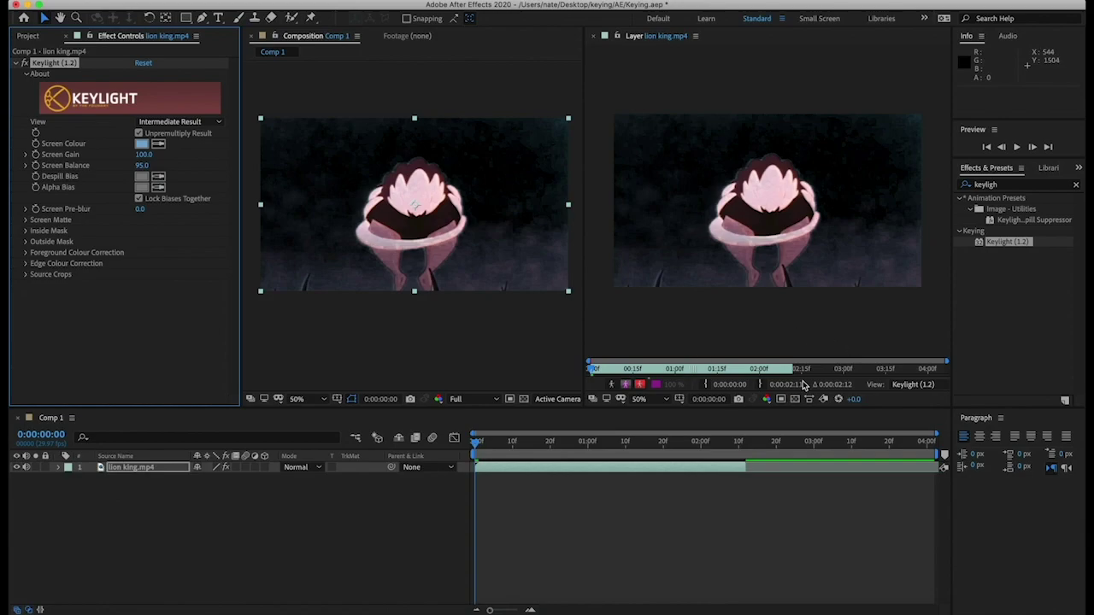
pyautogui.click(911, 386)
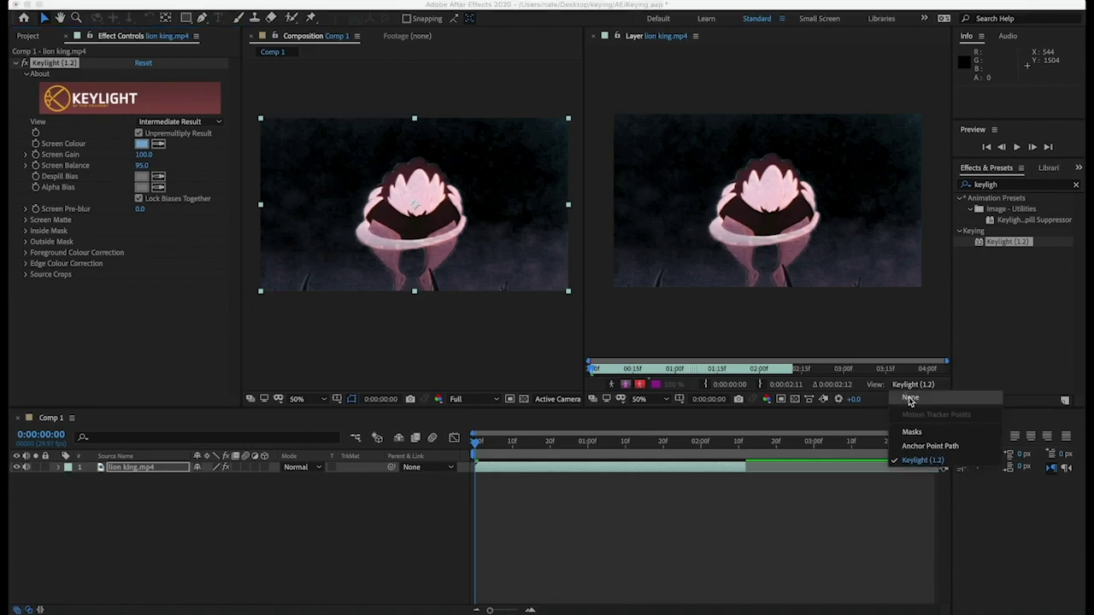
pyautogui.click(910, 399)
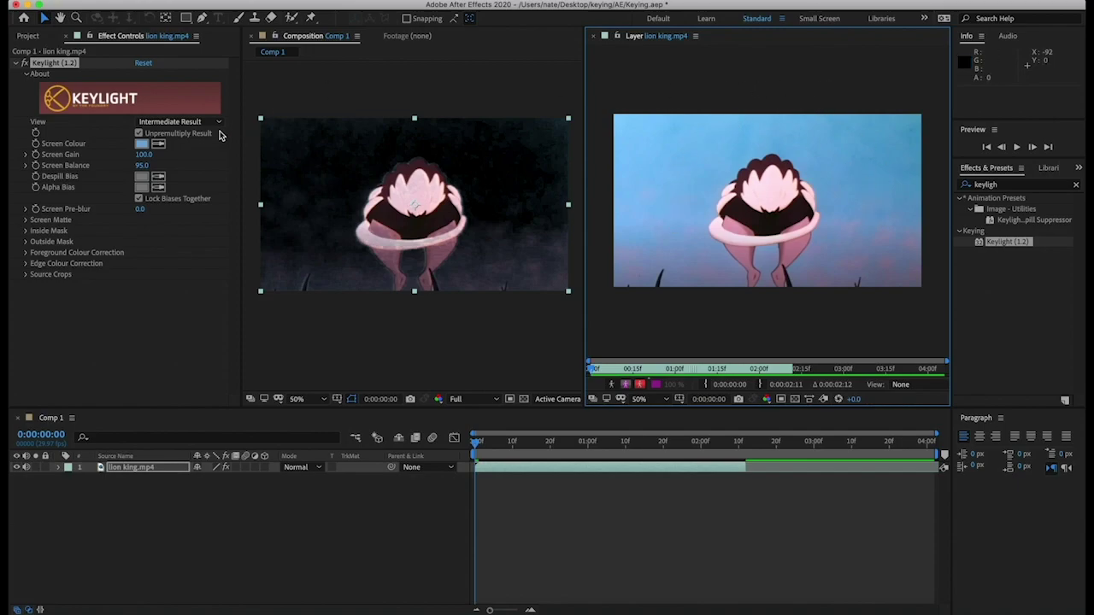
# Resample Keylight's Screen Colour from several areas of the blue sky in the unkeyed layer image, ending near its upper edge.
pyautogui.click(178, 147)
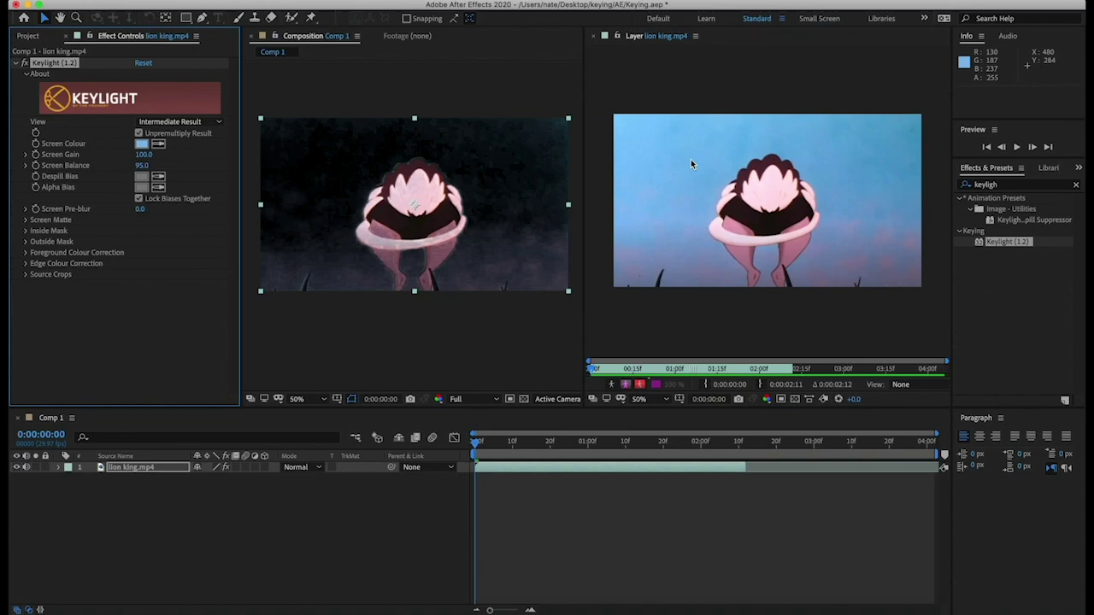
pyautogui.click(158, 144)
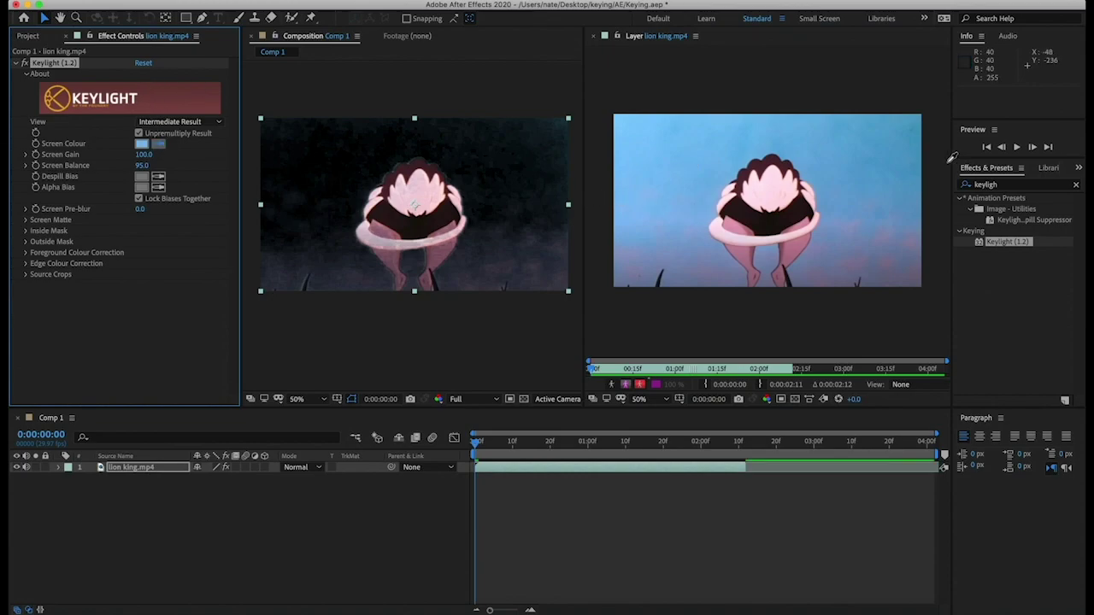
pyautogui.click(909, 181)
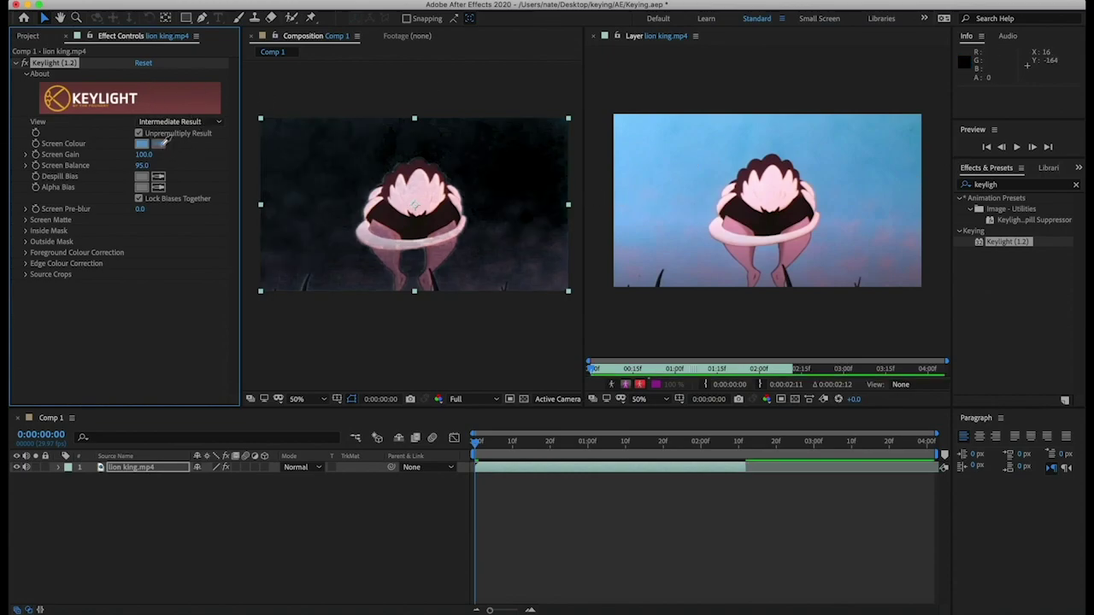
pyautogui.click(867, 129)
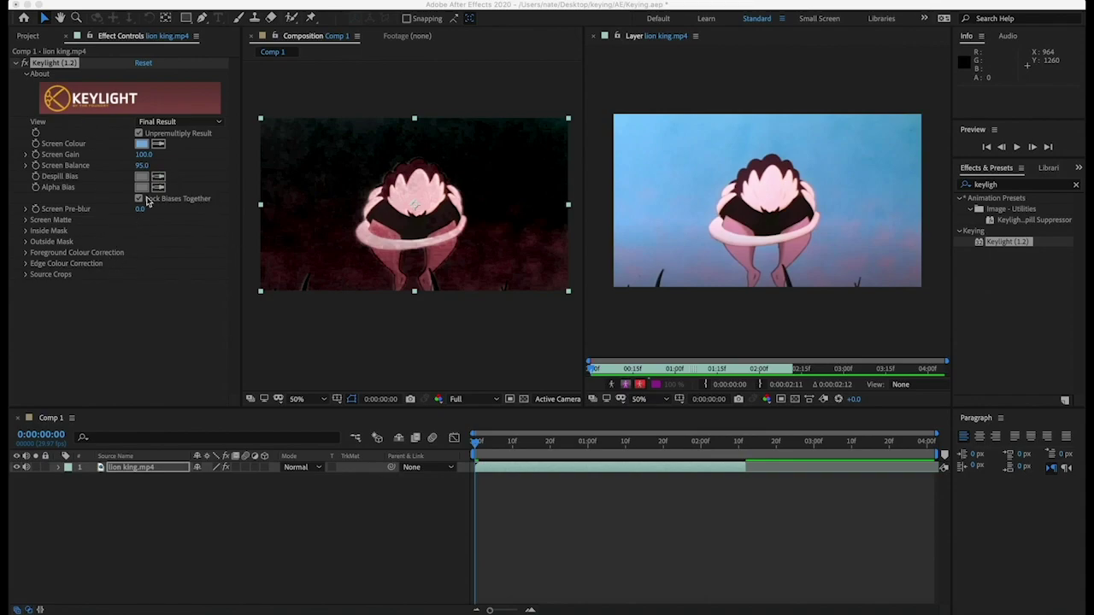
# Switch the Keylight effect's View from Final Result back to Intermediate Result.
pyautogui.click(169, 126)
pyautogui.click(169, 124)
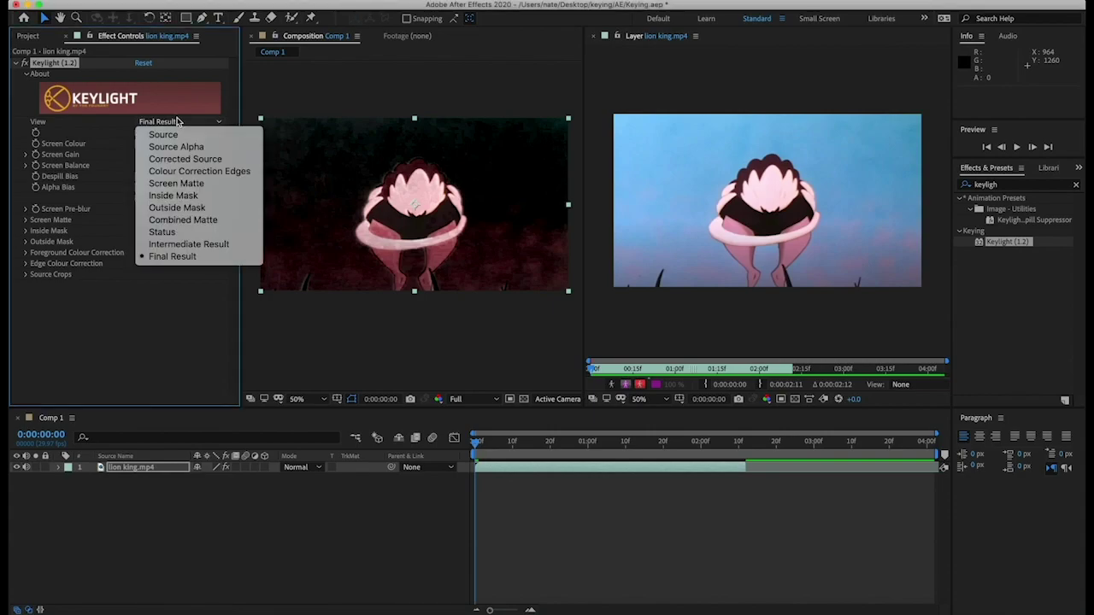
pyautogui.click(184, 248)
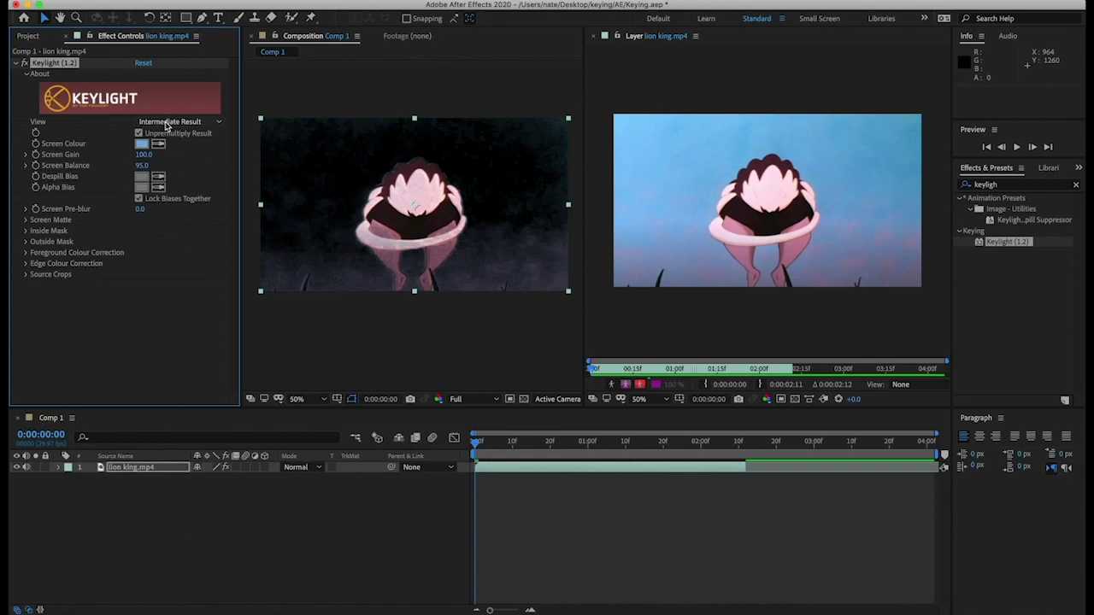
# Set the Keylight effect's View to Status.
pyautogui.click(167, 126)
pyautogui.click(169, 123)
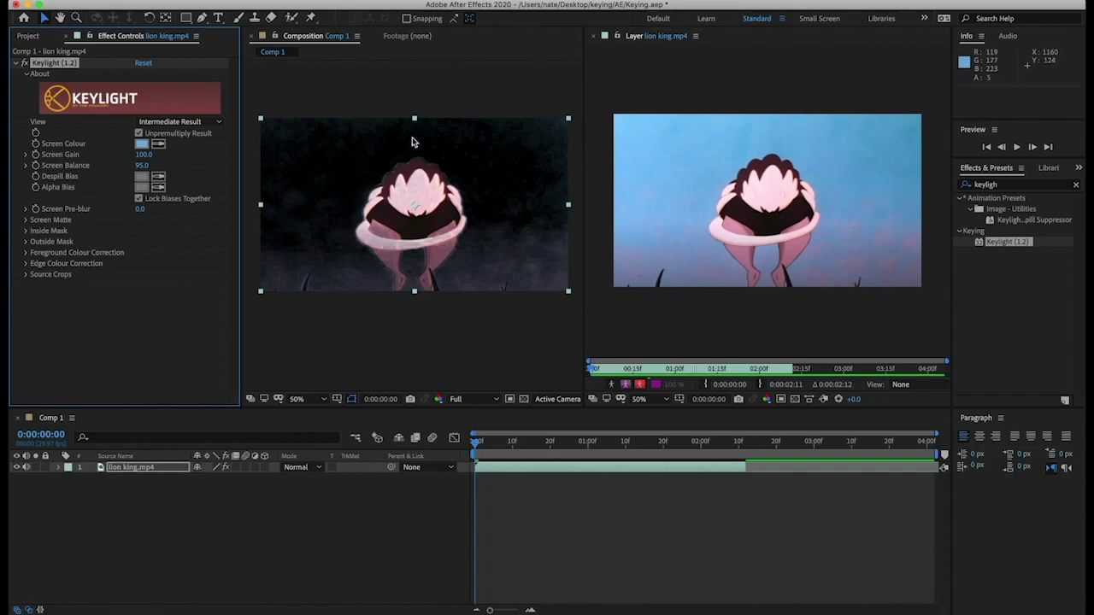
pyautogui.click(189, 125)
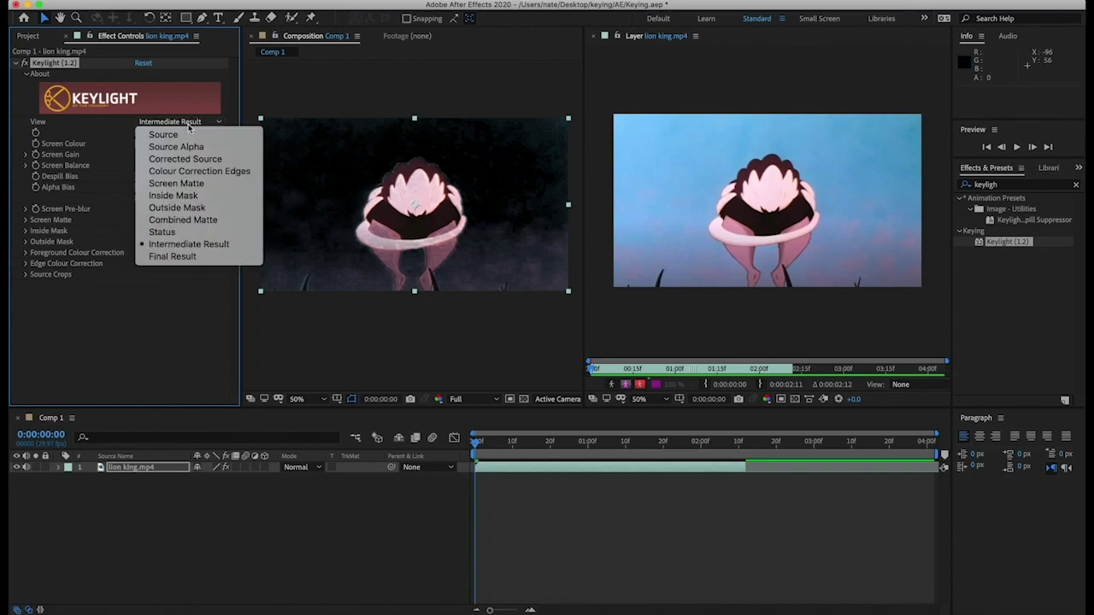
pyautogui.click(206, 232)
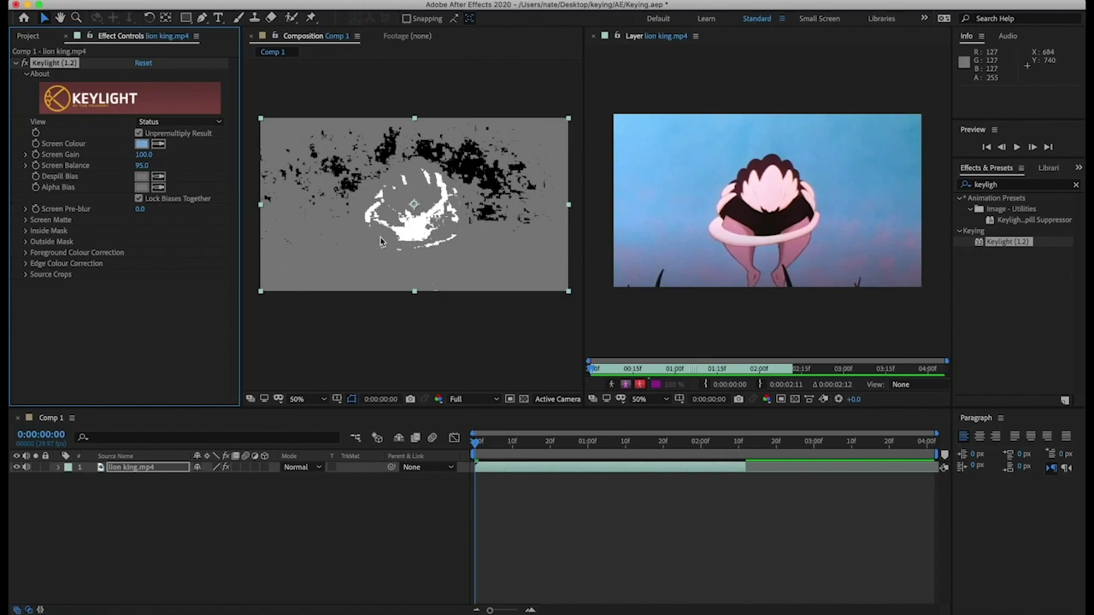
# Check the key in Keylight's Screen Matte view and return the View to Status.
pyautogui.click(196, 124)
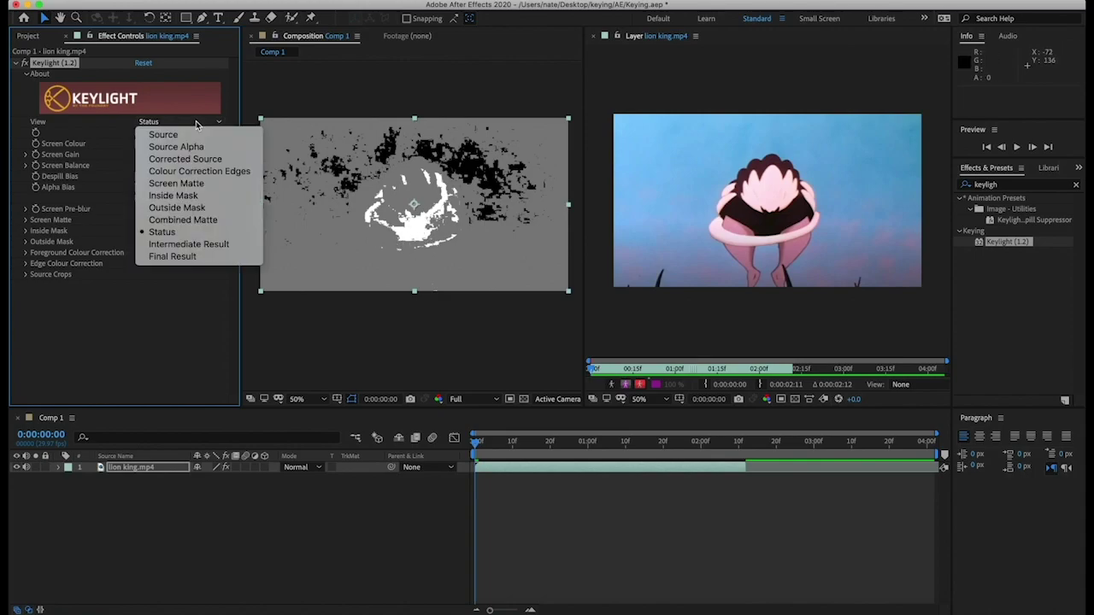
pyautogui.click(204, 182)
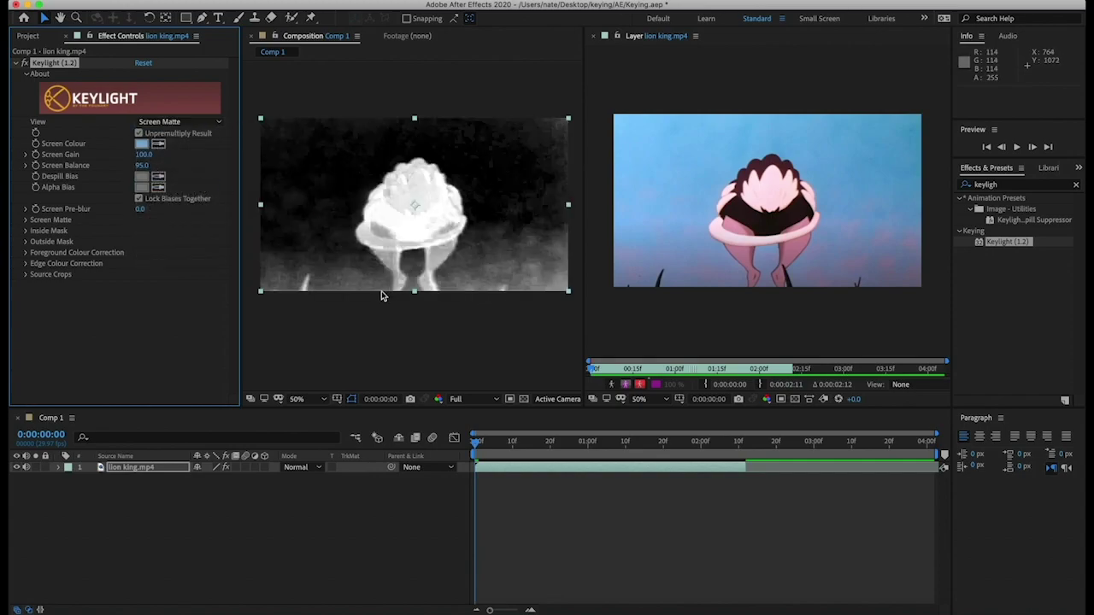
pyautogui.click(213, 121)
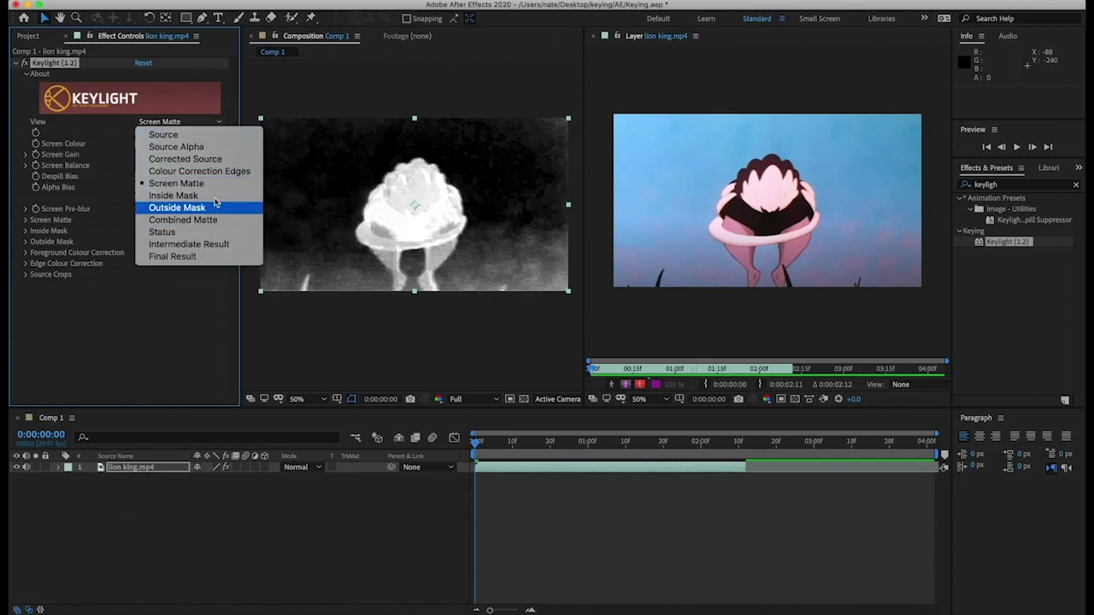
pyautogui.click(213, 232)
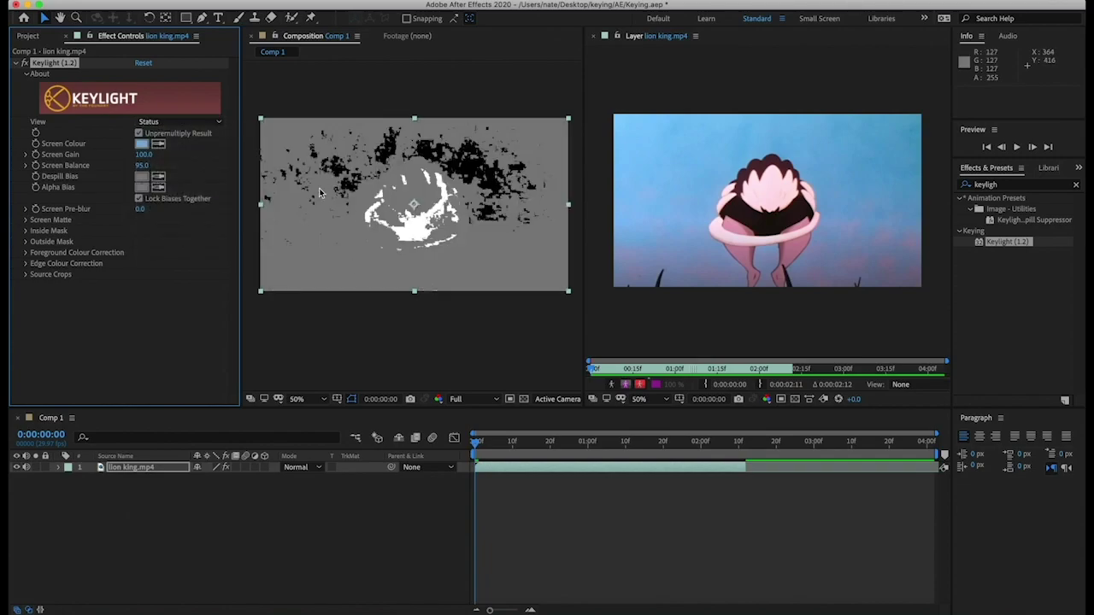
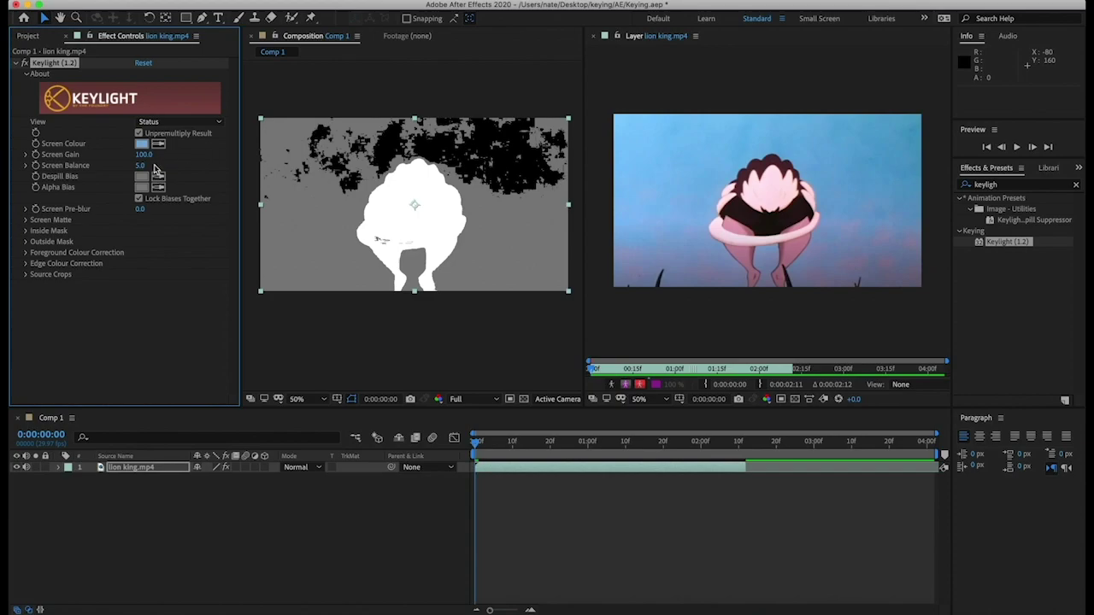
# In Keylight's Screen Matte settings, set Clip Black to 80 and Clip White to 94.
pyautogui.click(26, 220)
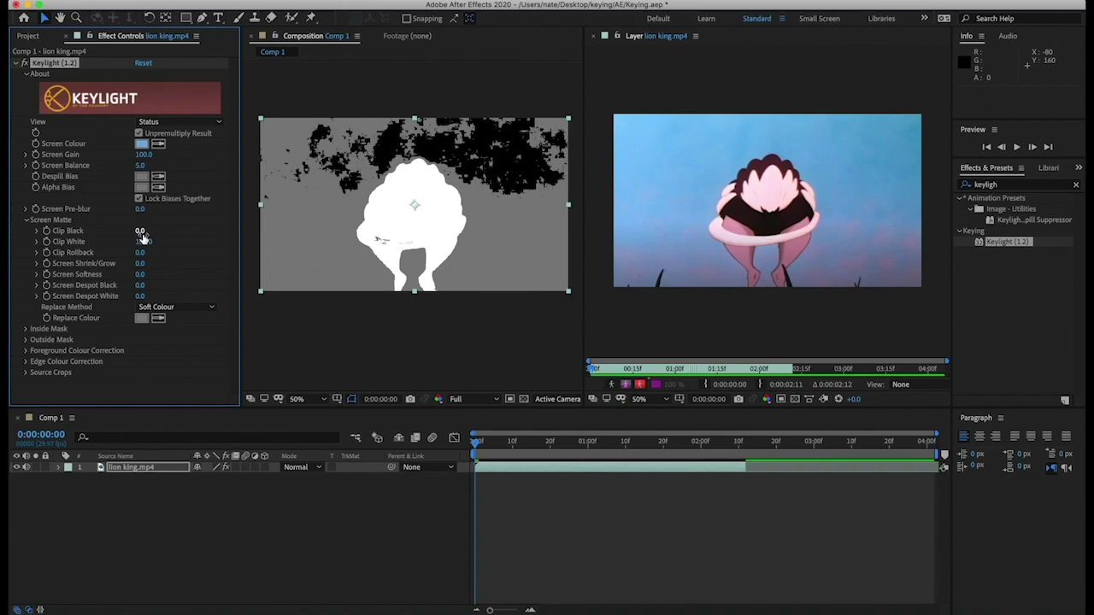
pyautogui.moveTo(141, 232); pyautogui.dragTo(187, 229)
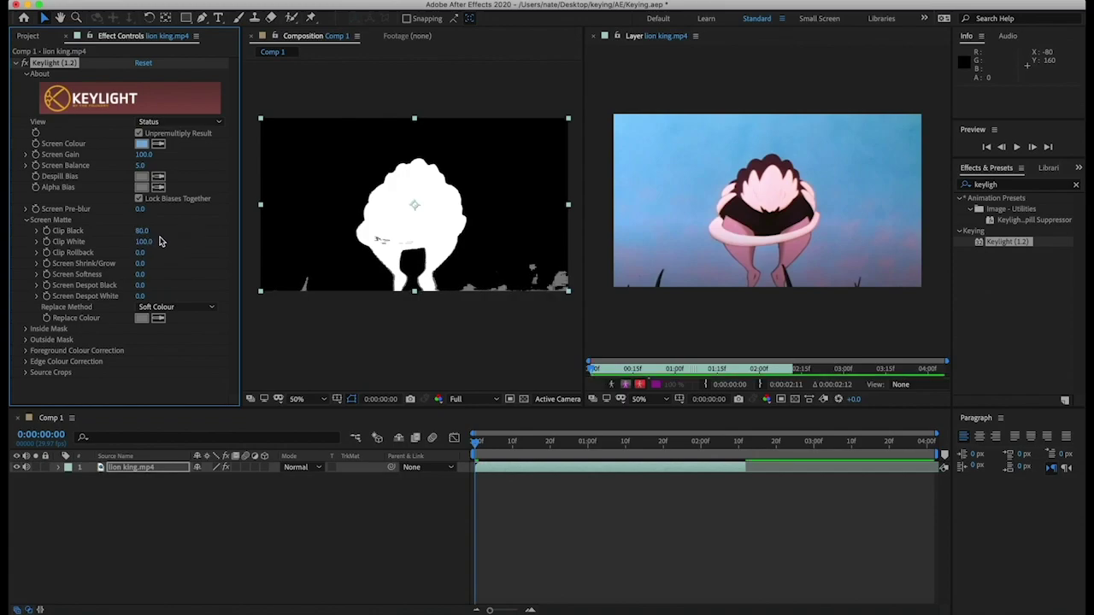
pyautogui.moveTo(147, 243); pyautogui.dragTo(146, 243)
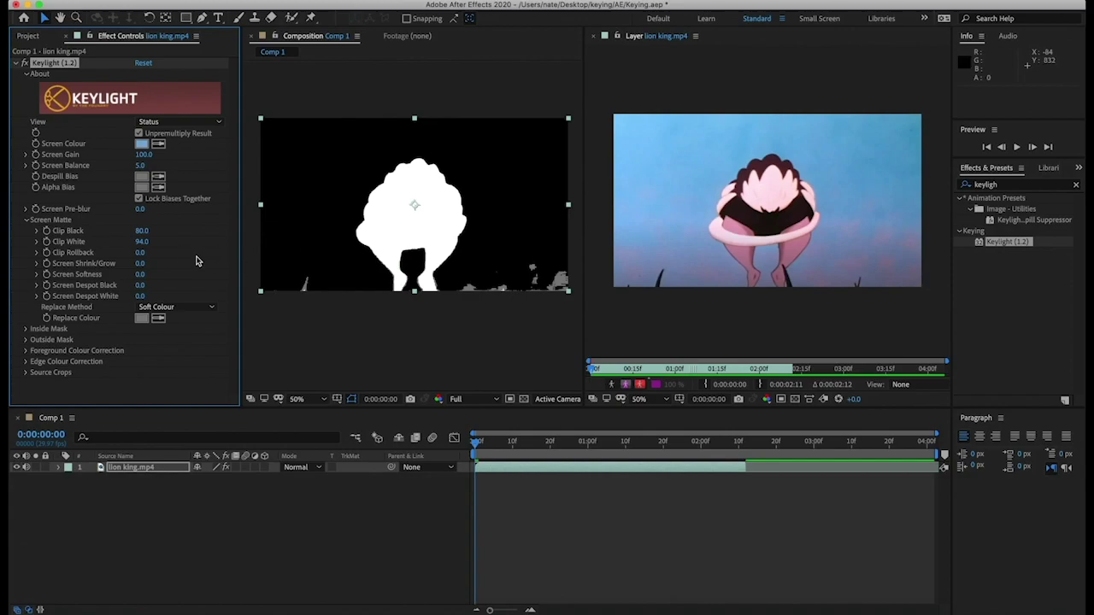
pyautogui.moveTo(147, 241); pyautogui.dragTo(157, 242)
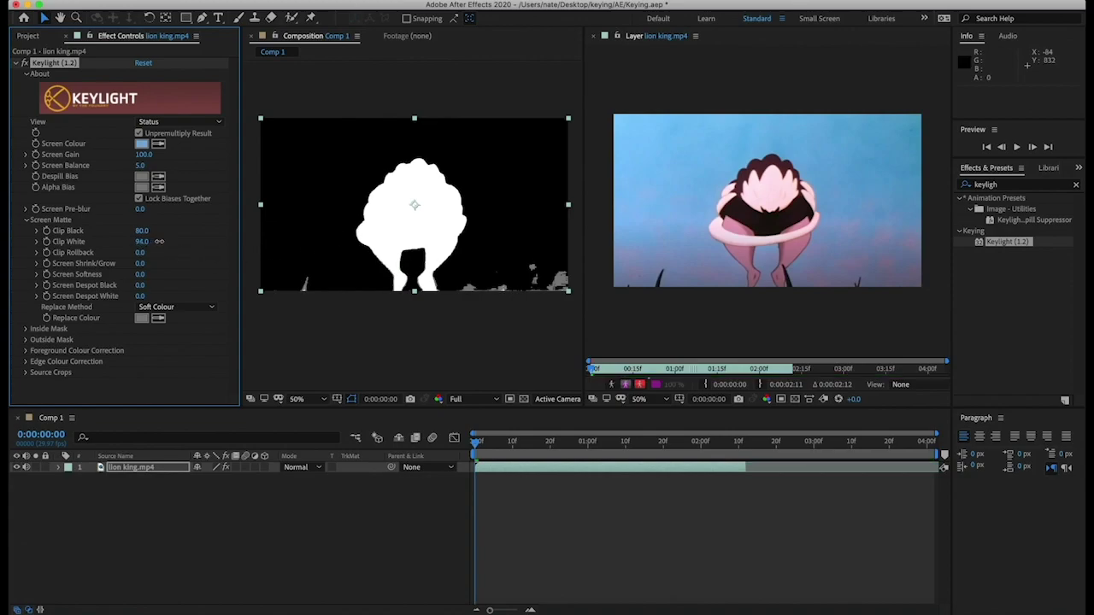
# Check the matte at 0:00:02:04 and 0:00:01:04, switching Keylight's View to Screen Matte for the second frame.
pyautogui.moveTo(481, 447); pyautogui.dragTo(717, 456)
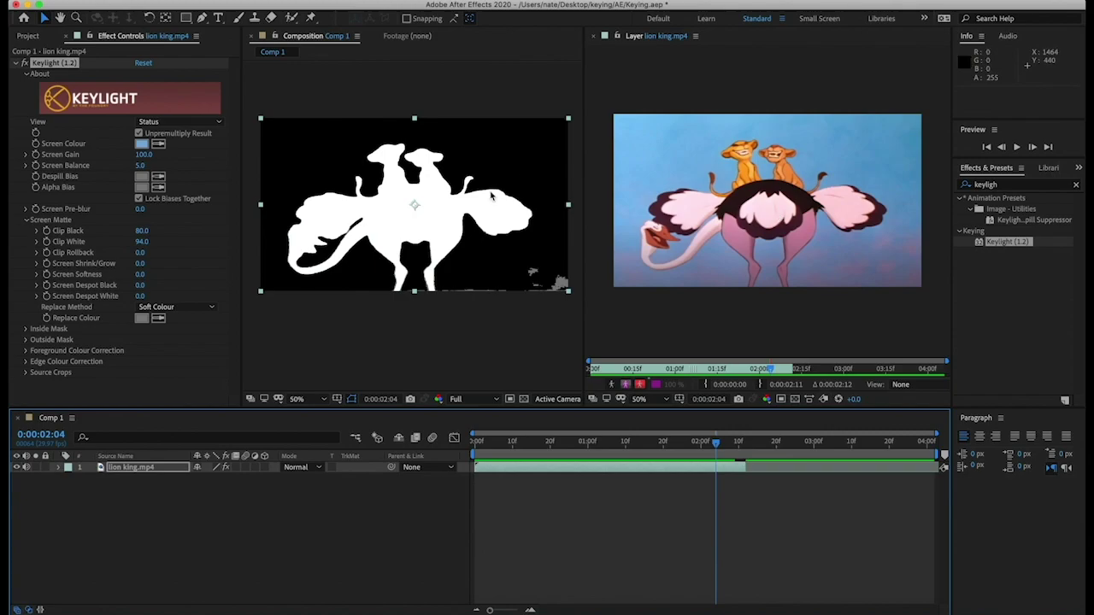
pyautogui.click(603, 441)
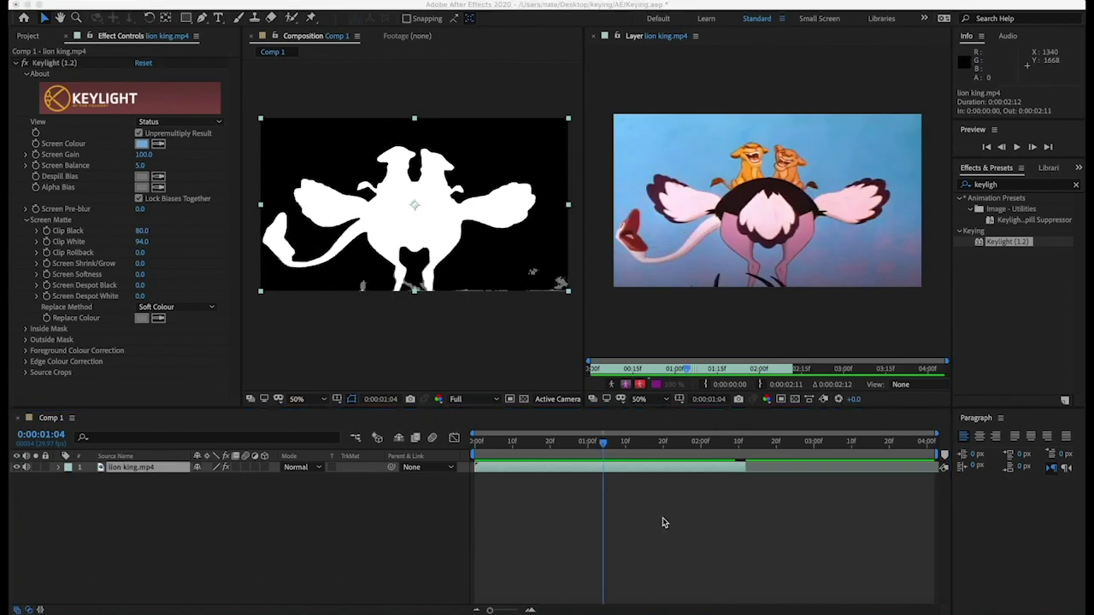
pyautogui.click(178, 124)
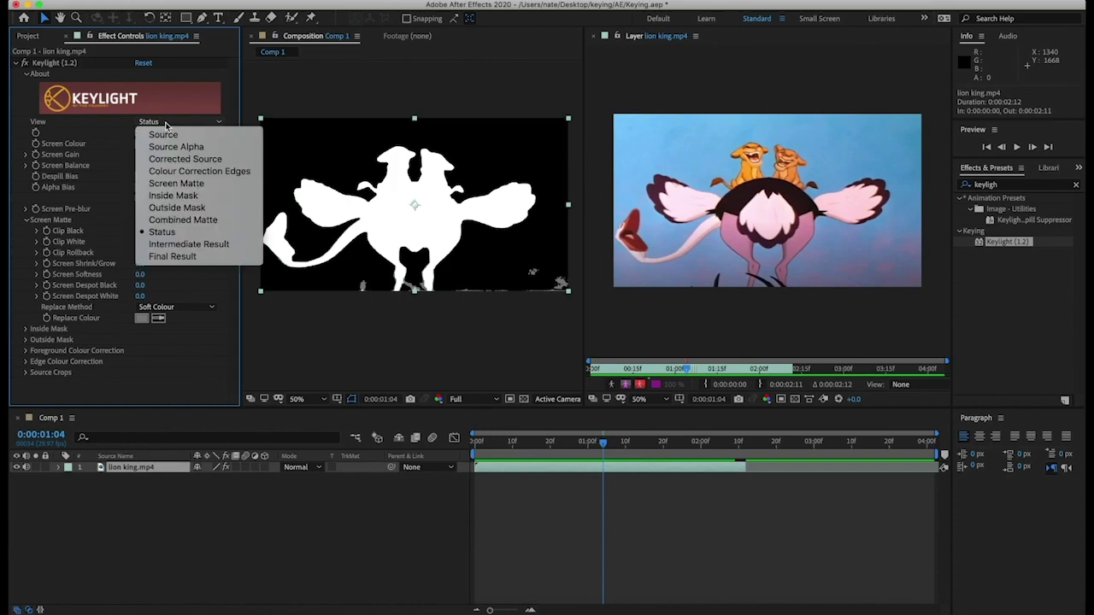
pyautogui.click(231, 187)
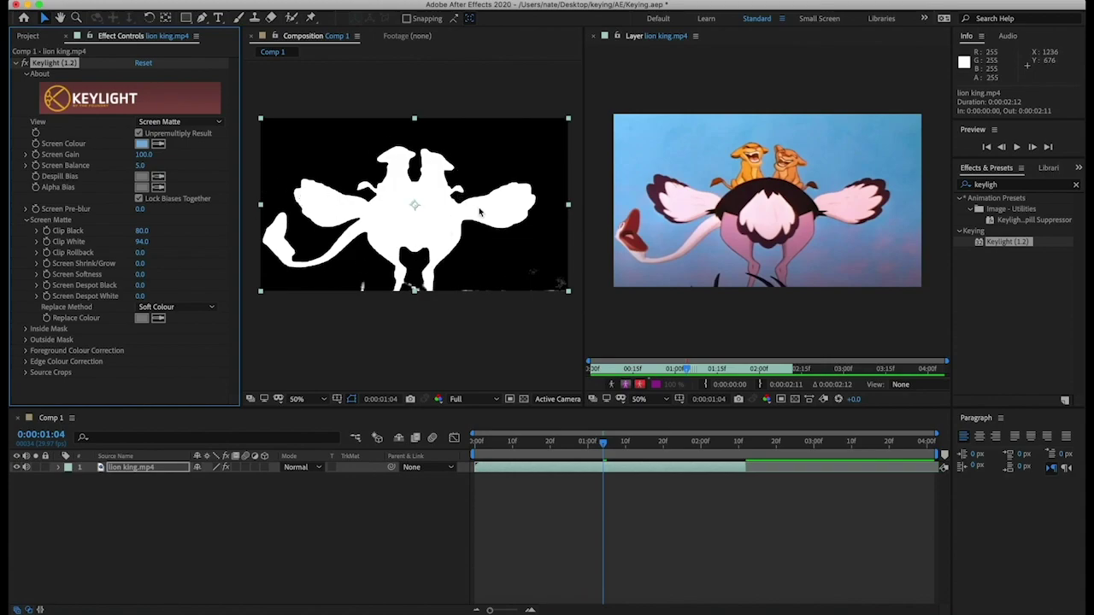
# Set Keylight's View to Intermediate Result and inspect the keyed edges at 100% zoom at 0:00:00:24 and 0:00:01:06.
pyautogui.click(181, 123)
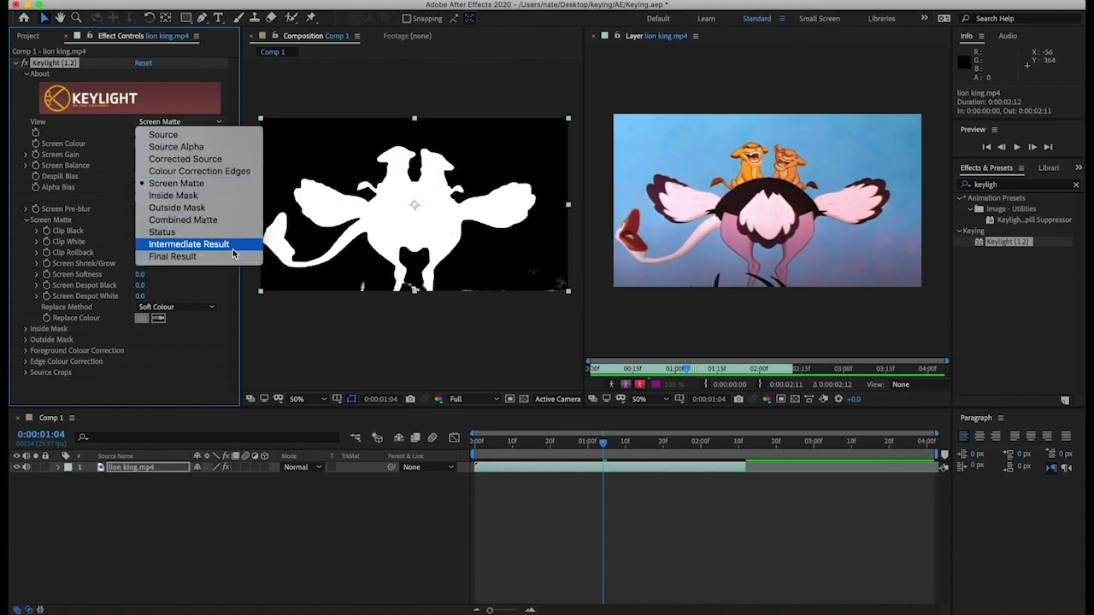
pyautogui.click(232, 248)
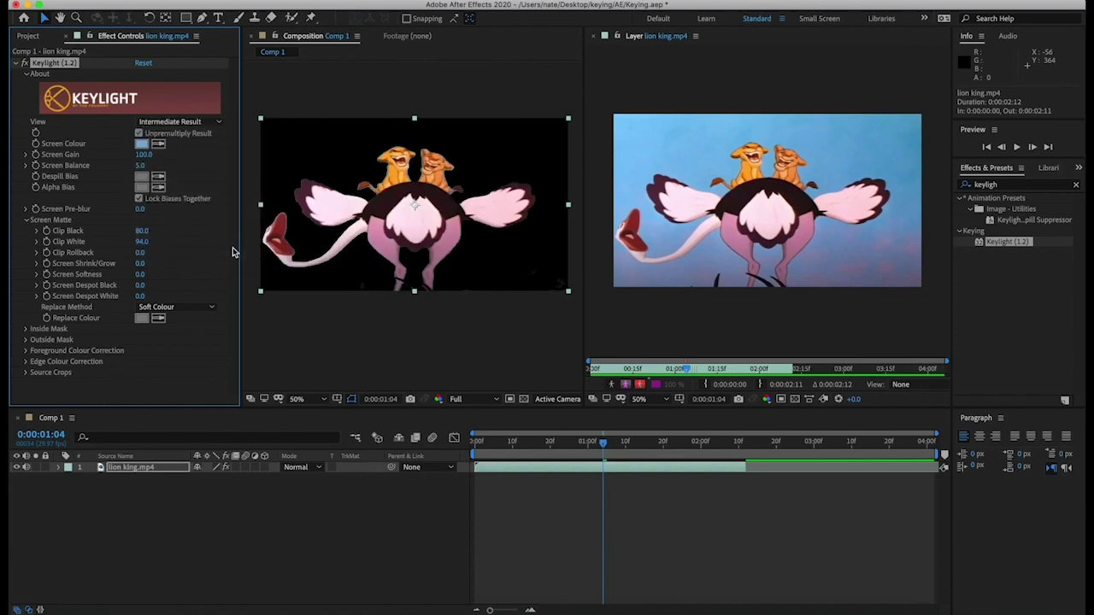
pyautogui.press('/')
pyautogui.moveTo(603, 442); pyautogui.dragTo(564, 442)
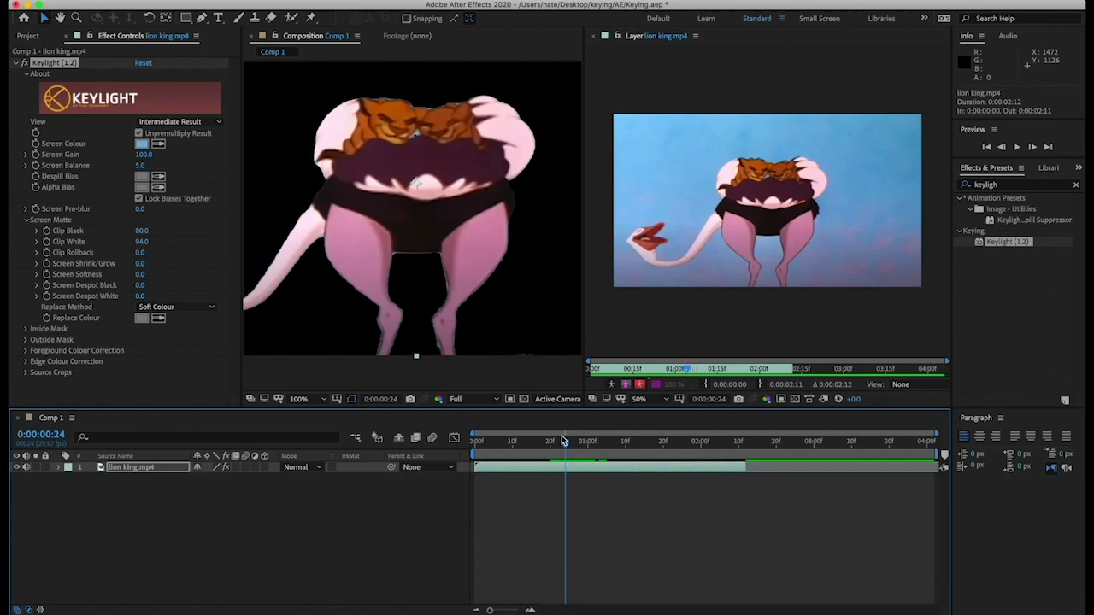
pyautogui.moveTo(356, 268); pyautogui.dragTo(514, 264)
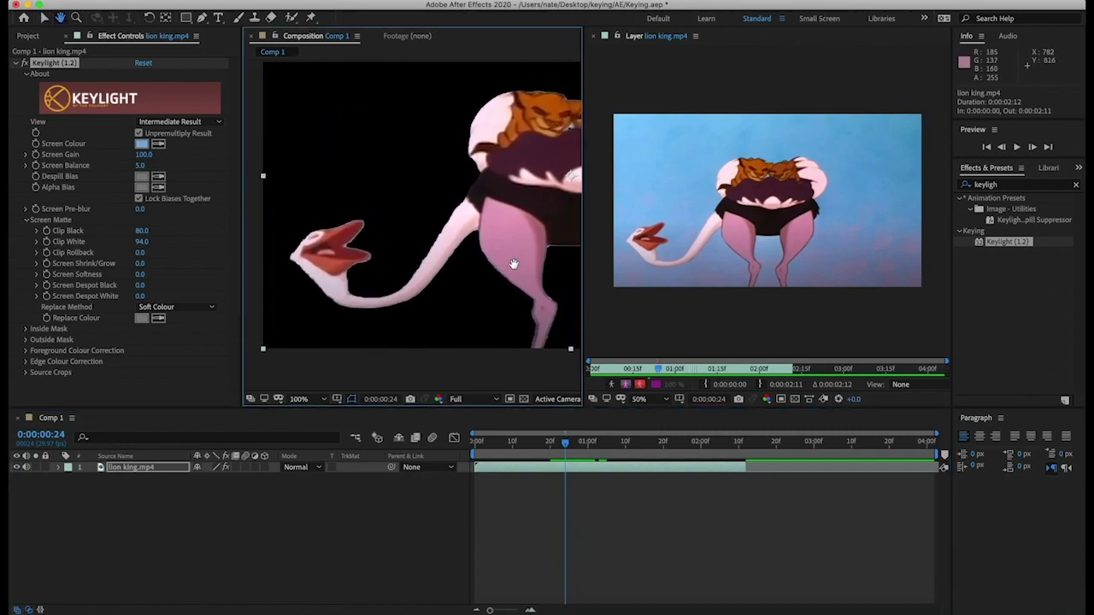
pyautogui.moveTo(566, 442); pyautogui.dragTo(611, 437)
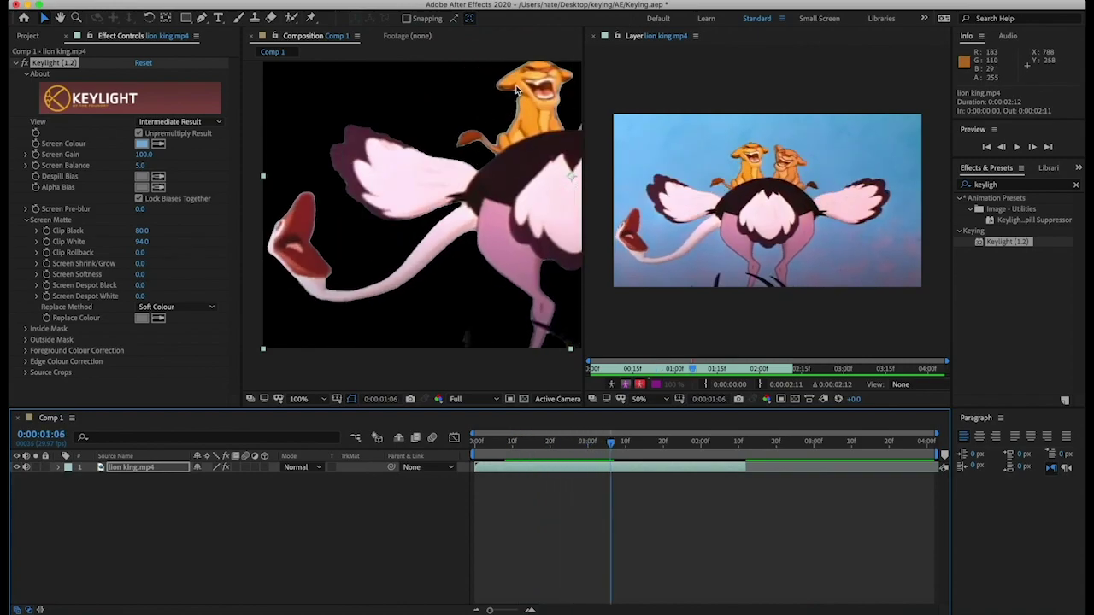
pyautogui.moveTo(509, 189); pyautogui.dragTo(437, 180)
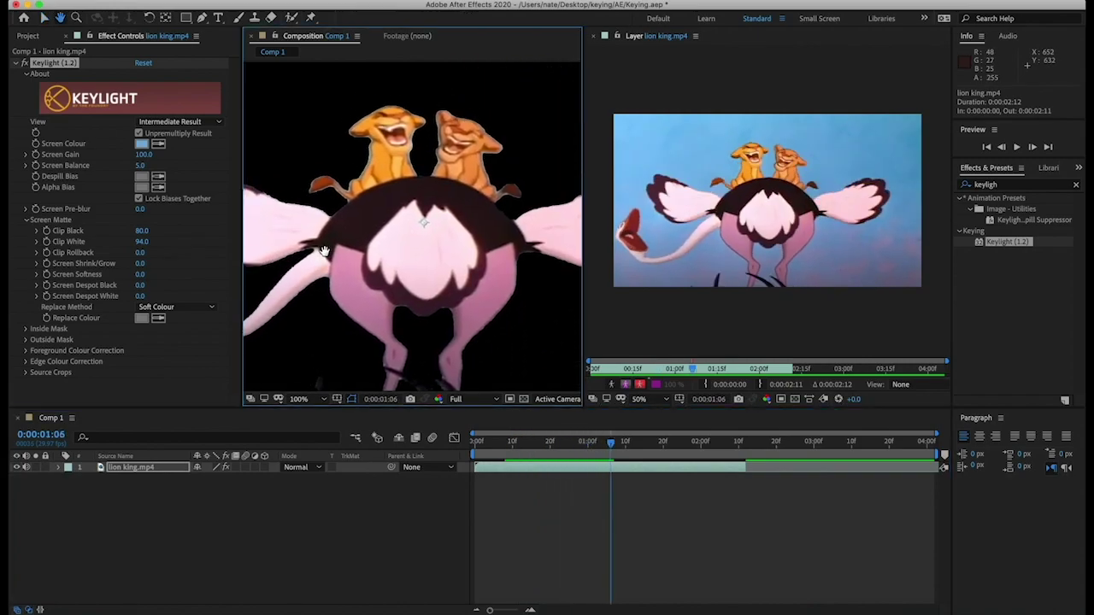
# Return to 0:00:00:04 and show the whole keyed frame at 50% zoom, centred in the composition viewer.
pyautogui.press('space')
pyautogui.scroll(-2, 436, 180)
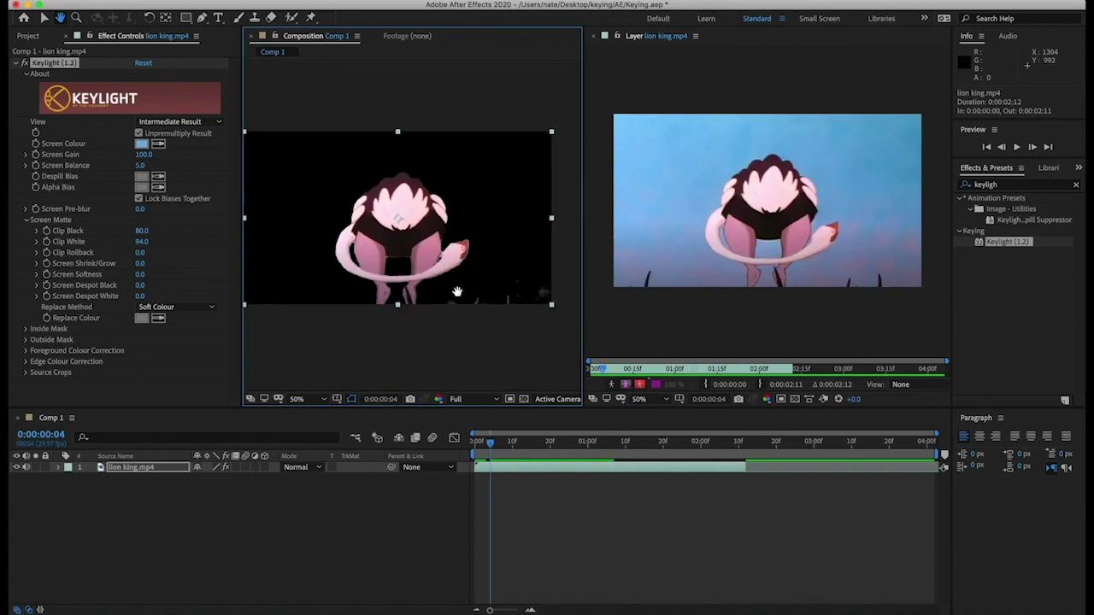
pyautogui.press('v')
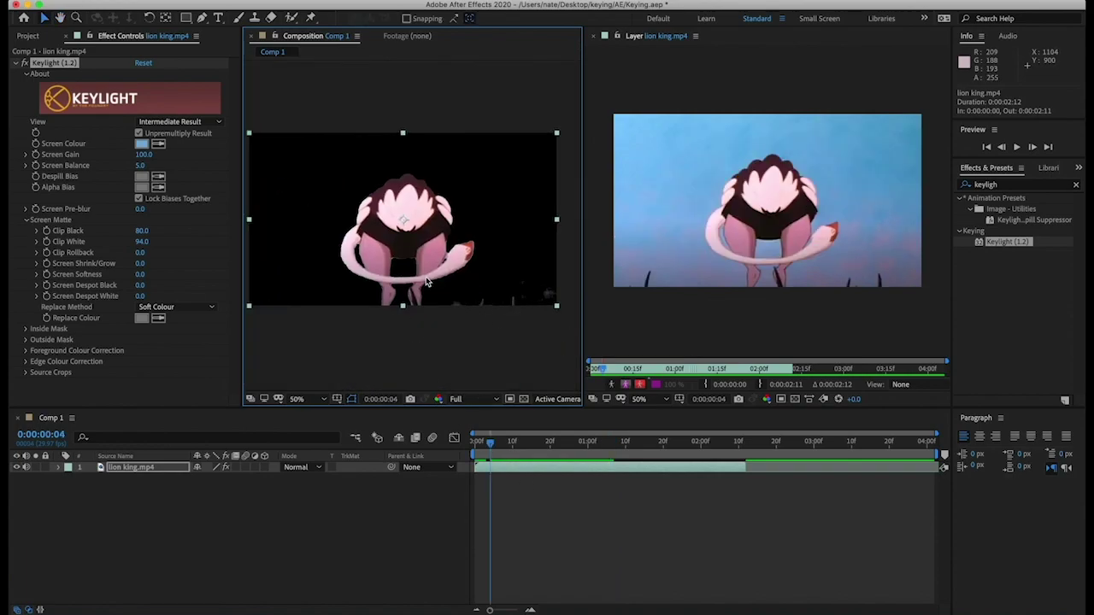
pyautogui.press('h')
pyautogui.moveTo(426, 238)
pyautogui.mouseDown()
pyautogui.moveTo(451, 239)
pyautogui.moveTo(441, 239)
pyautogui.mouseUp()
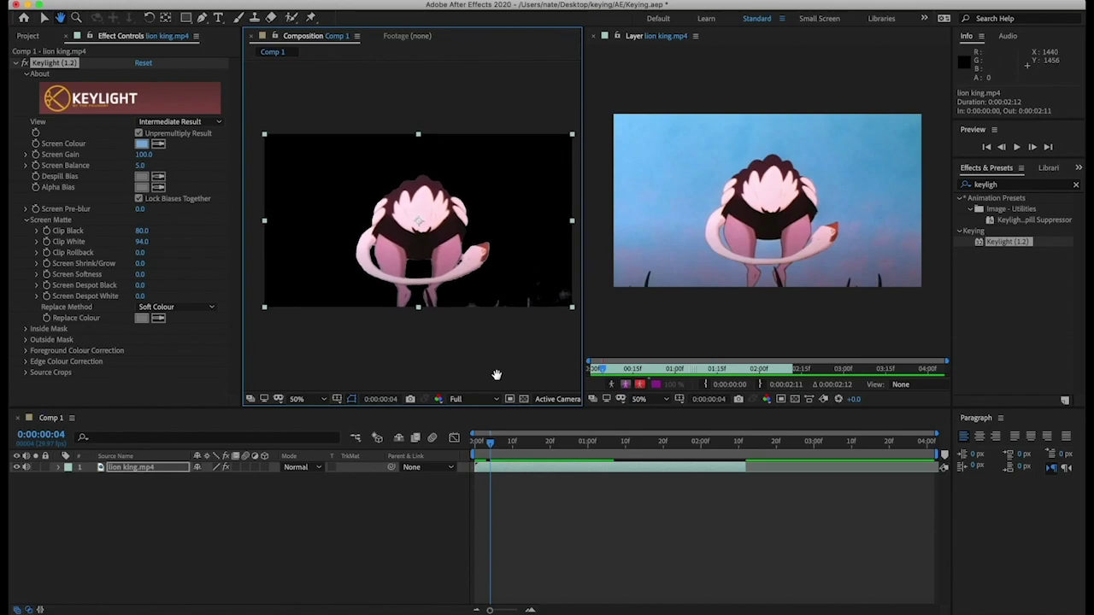
pyautogui.press('v')
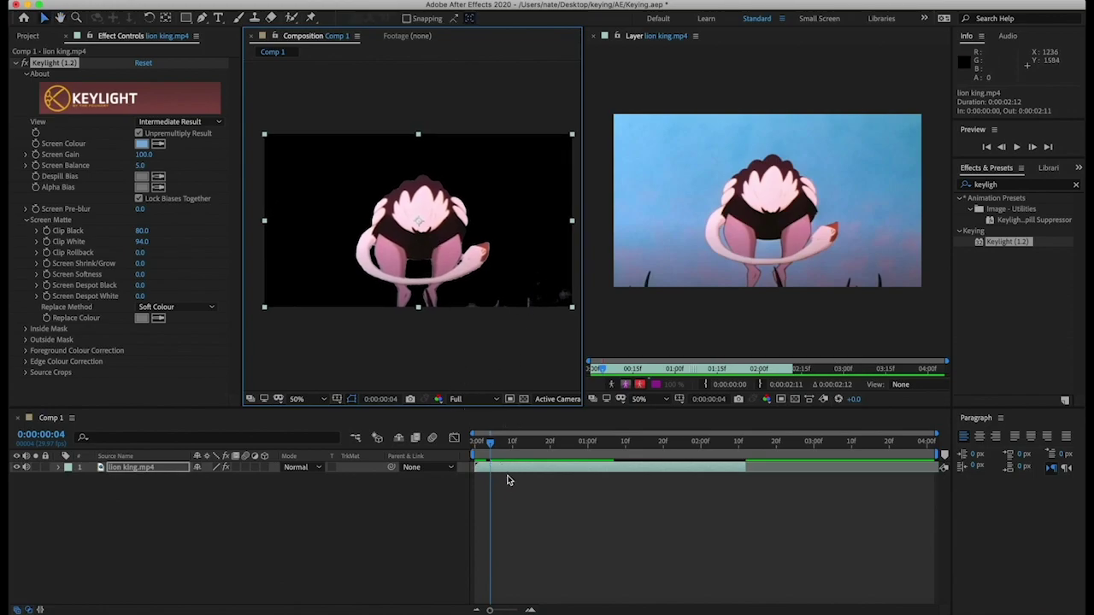
# Add a new mask to the lion king.mp4 layer.
pyautogui.click(512, 475)
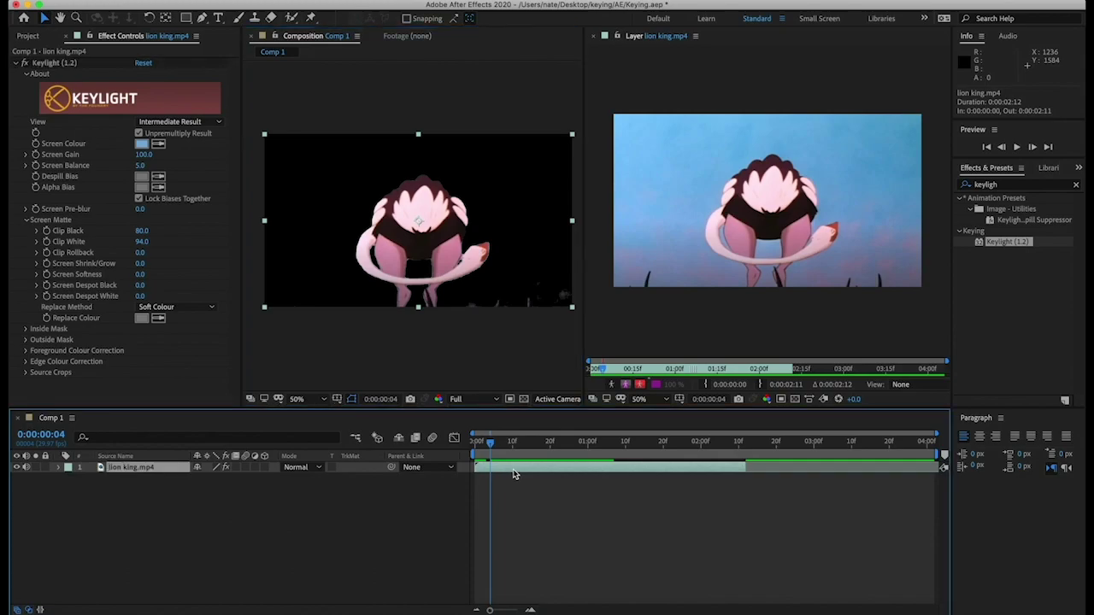
pyautogui.rightClick(514, 475)
pyautogui.moveTo(567, 283)
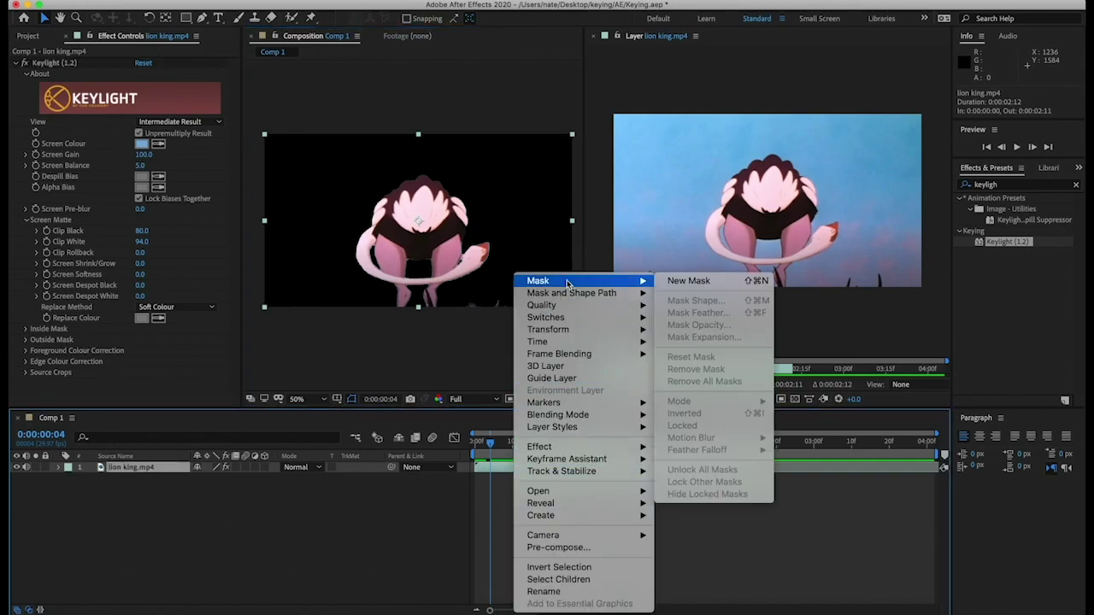
pyautogui.click(685, 282)
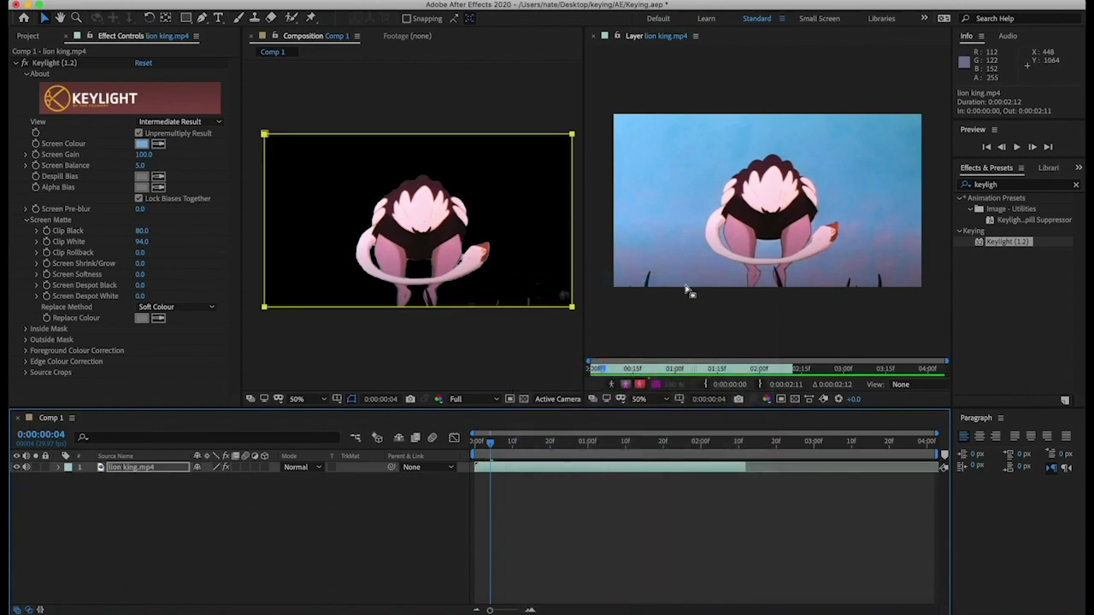
# Activate the Pen tool and expand the new mask's path, feather, opacity and expansion properties in the timeline.
pyautogui.press('g')
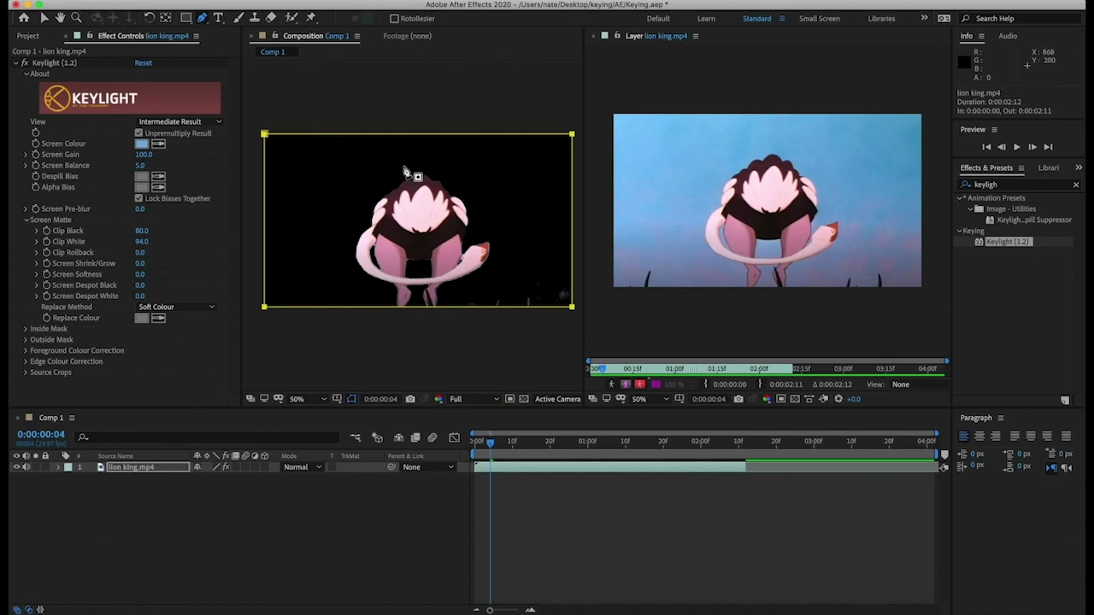
pyautogui.click(58, 468)
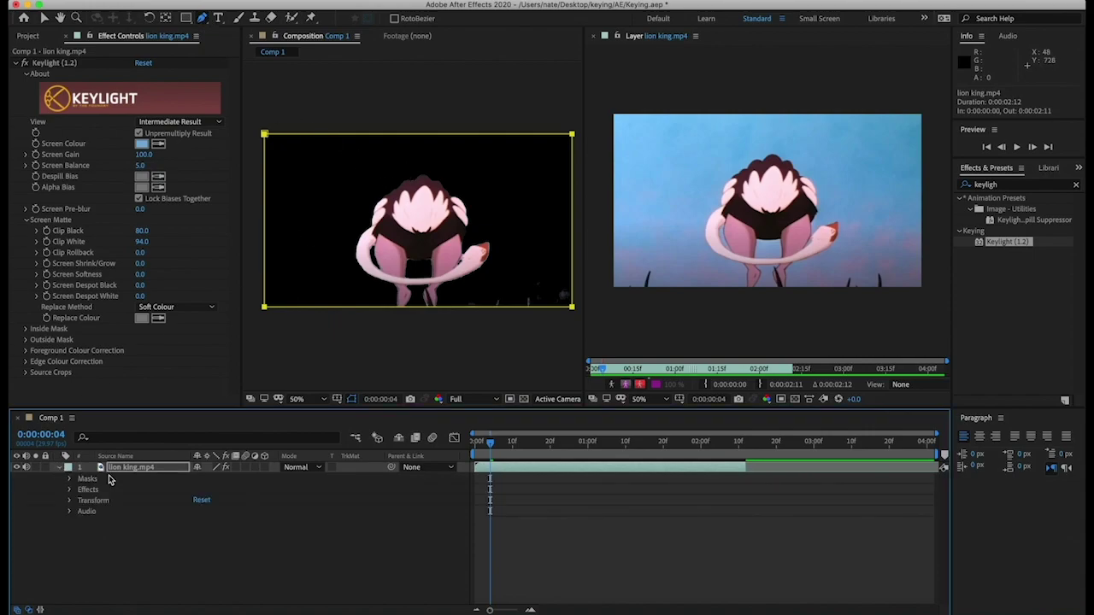
pyautogui.click(69, 481)
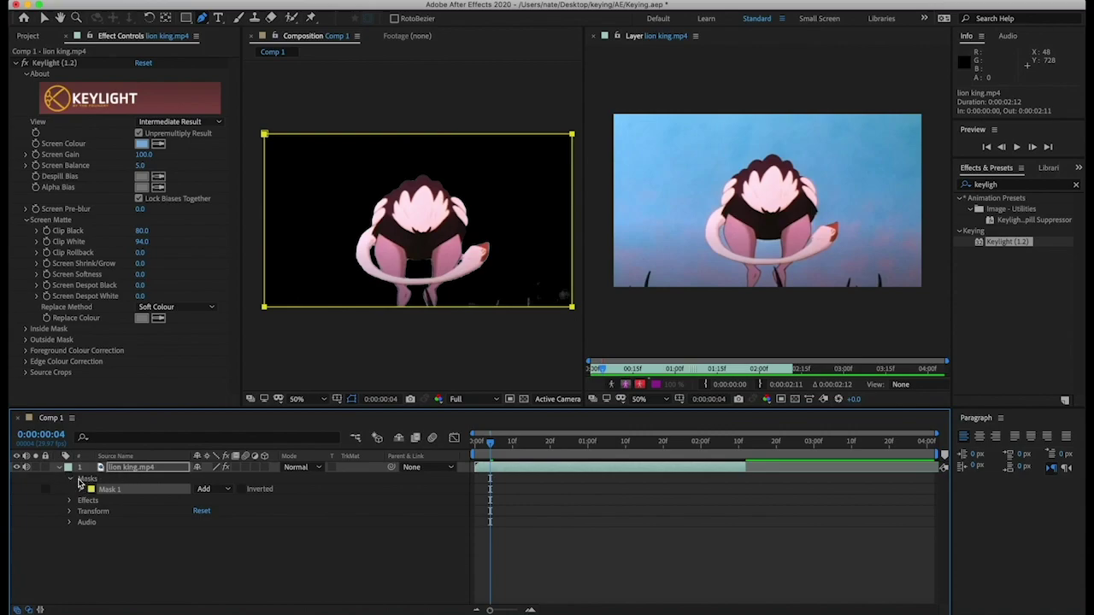
pyautogui.click(108, 490)
pyautogui.click(81, 489)
pyautogui.click(144, 505)
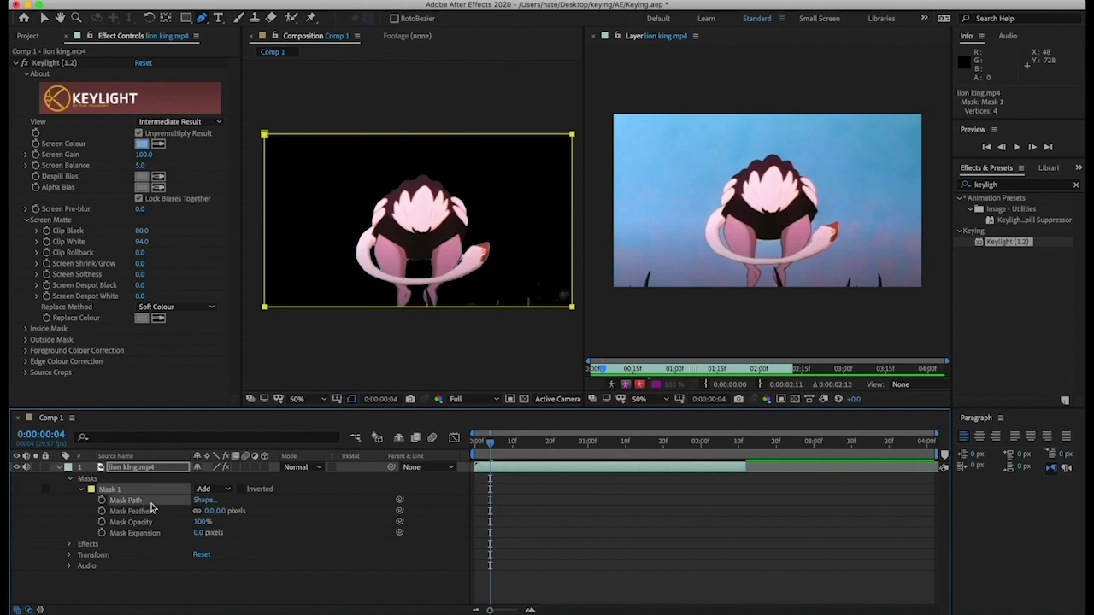
pyautogui.click(100, 480)
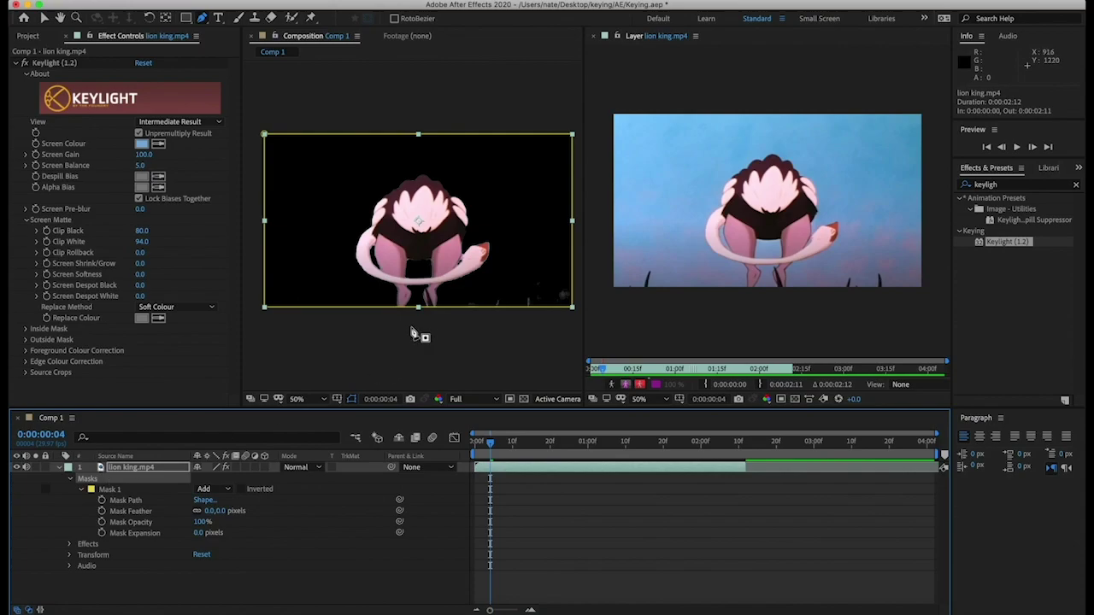
# Reshape the mask with added vertices along its bottom edge, raising its lower-right corner beyond the frame to cut out the leftover grass specks.
pyautogui.click(362, 307)
pyautogui.moveTo(266, 308); pyautogui.dragTo(260, 309)
pyautogui.click(452, 307)
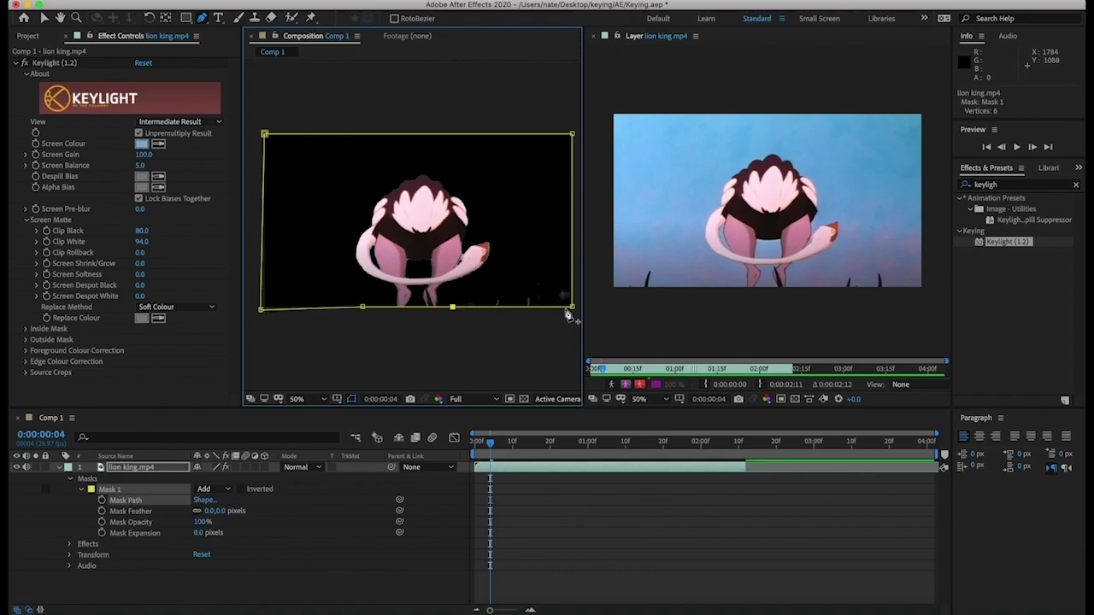
pyautogui.moveTo(474, 308); pyautogui.dragTo(477, 290)
pyautogui.moveTo(564, 312); pyautogui.dragTo(587, 265)
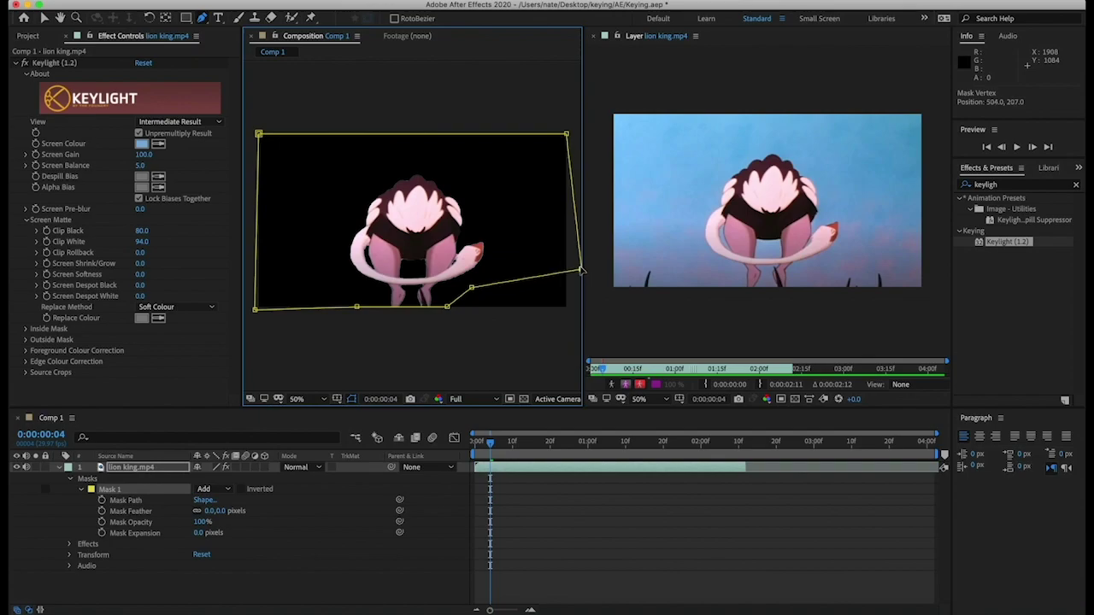
pyautogui.moveTo(475, 290); pyautogui.dragTo(520, 280)
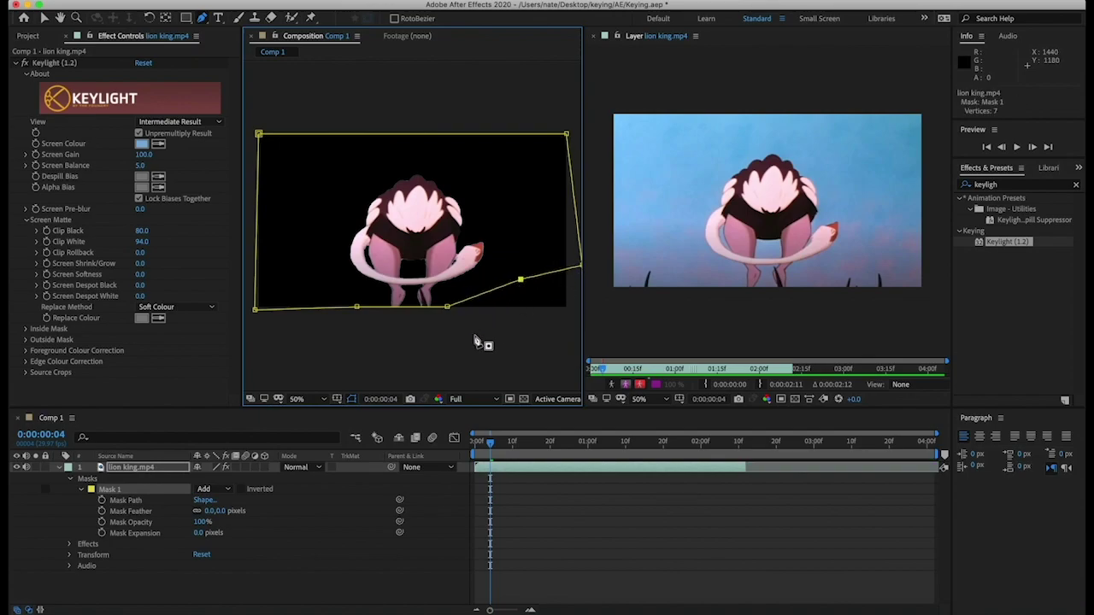
pyautogui.click(483, 446)
pyautogui.moveTo(483, 446); pyautogui.dragTo(537, 435)
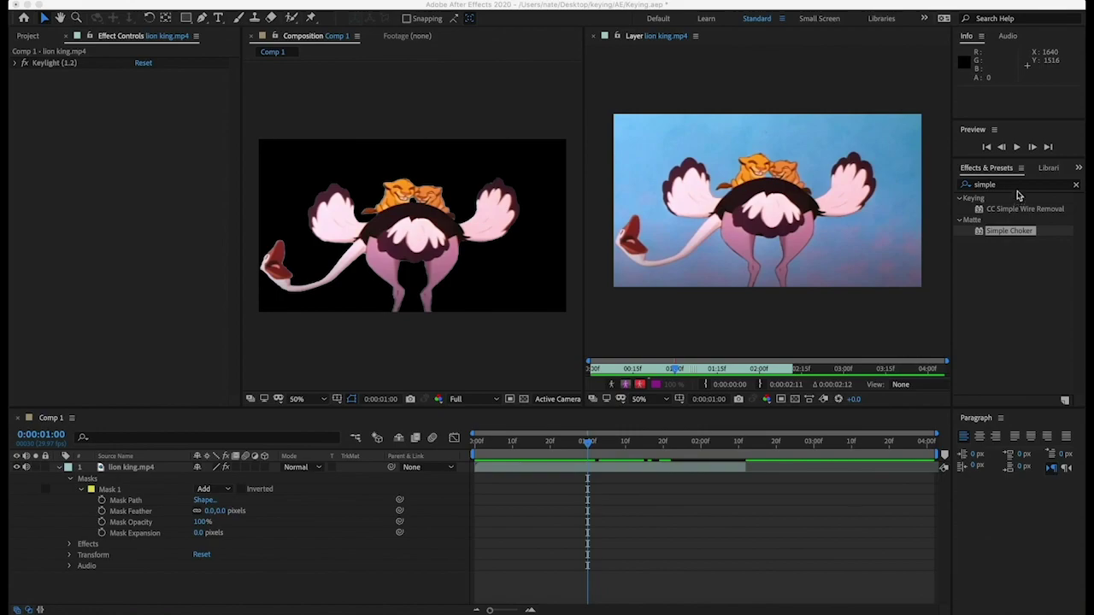
# Find and apply the Simple Choker effect to the lion king.mp4 layer, and set the Layer viewer's View to None.
pyautogui.click(1052, 184)
pyautogui.click(1075, 185)
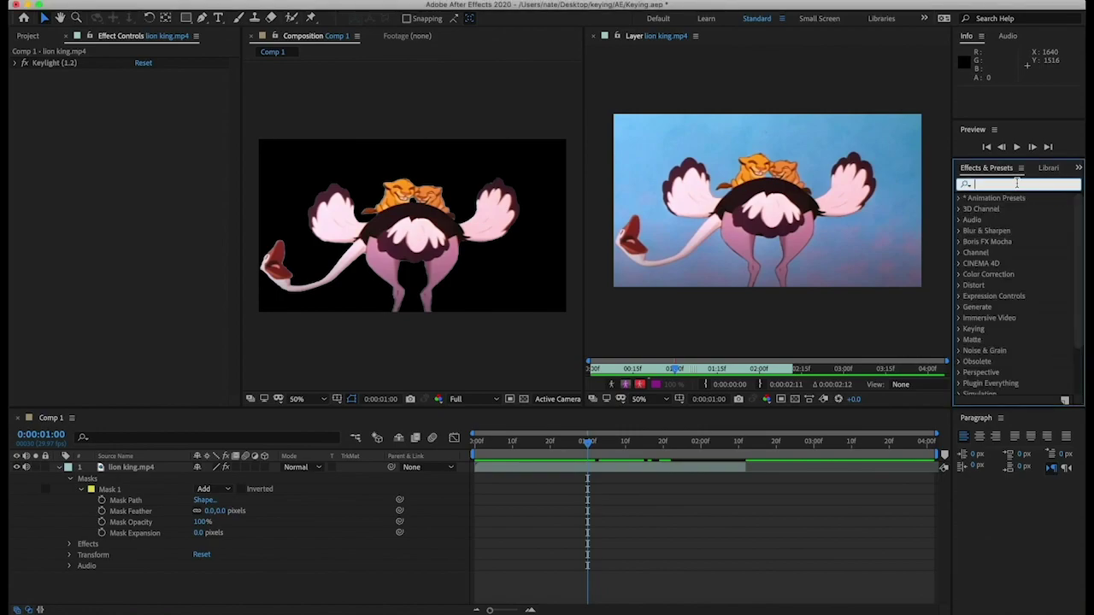
pyautogui.write('simple')
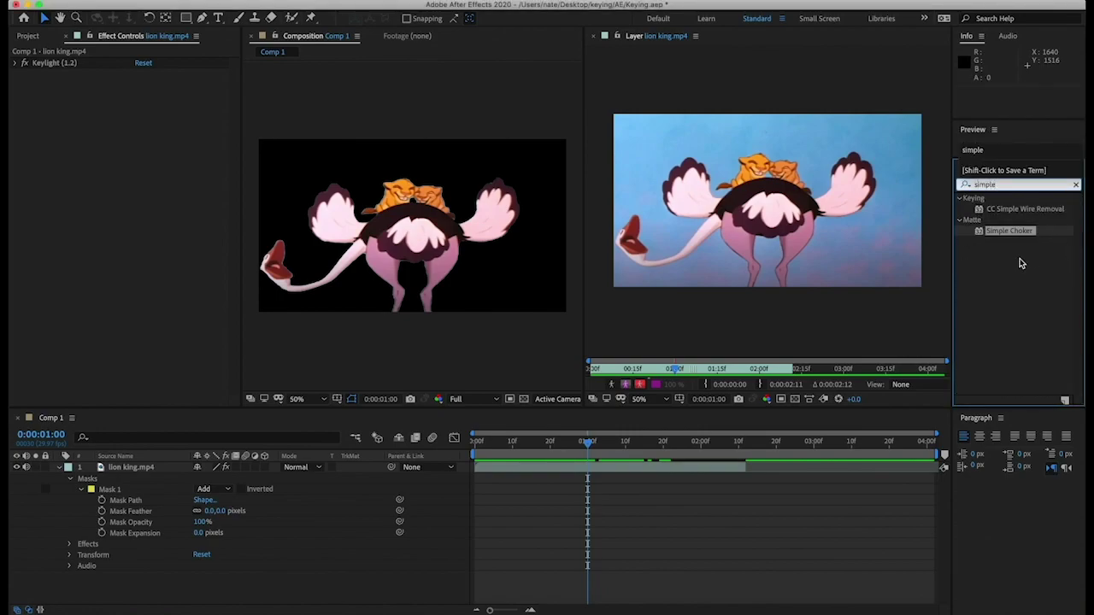
pyautogui.click(1021, 262)
pyautogui.click(1020, 236)
pyautogui.moveTo(1017, 239); pyautogui.dragTo(598, 471)
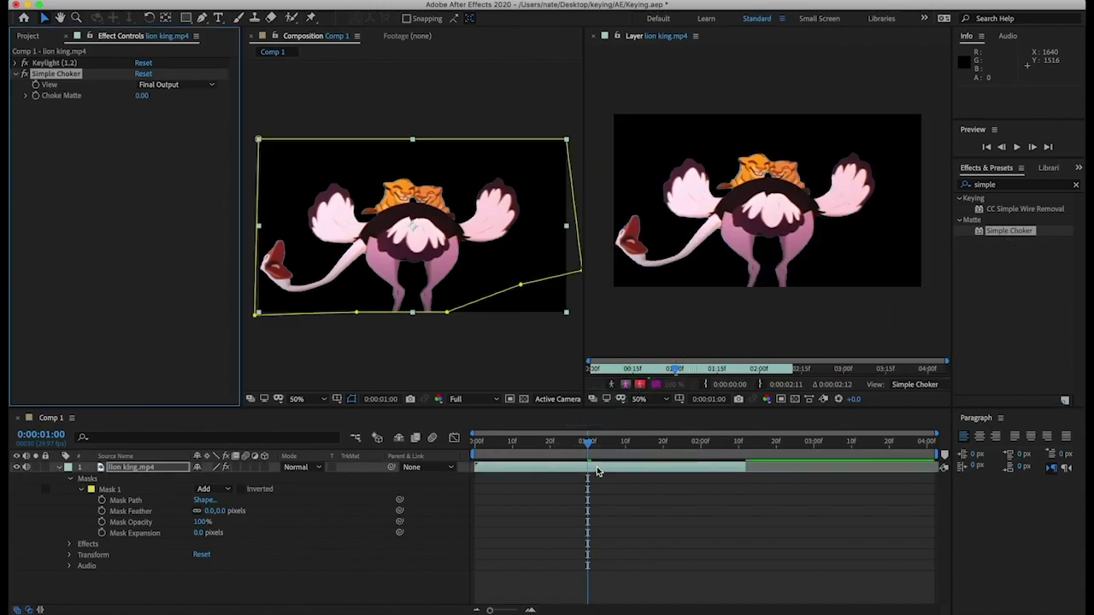
pyautogui.click(937, 384)
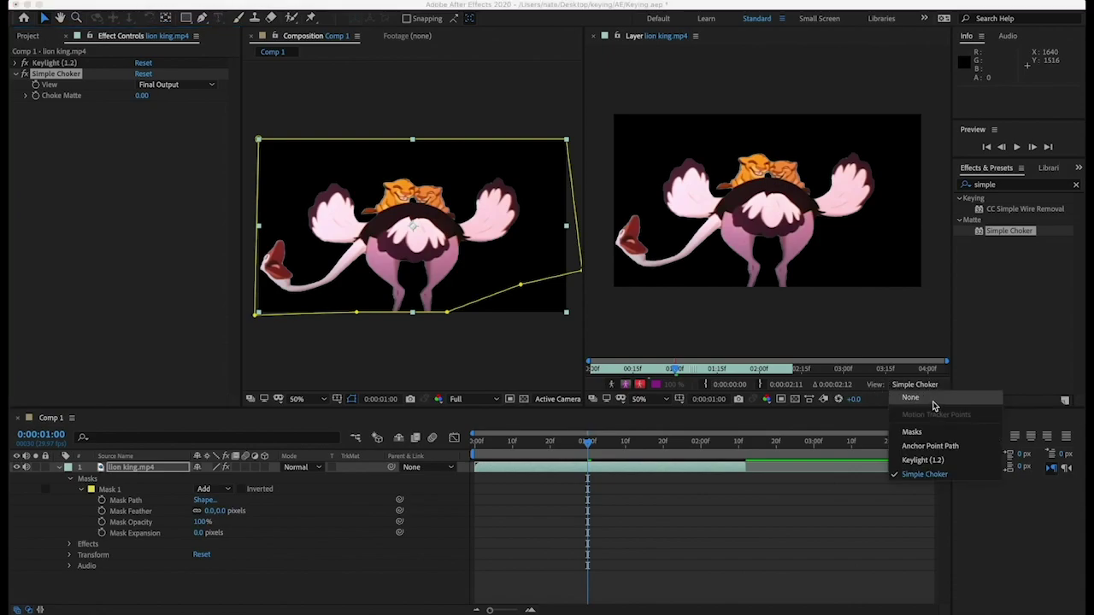
pyautogui.click(934, 400)
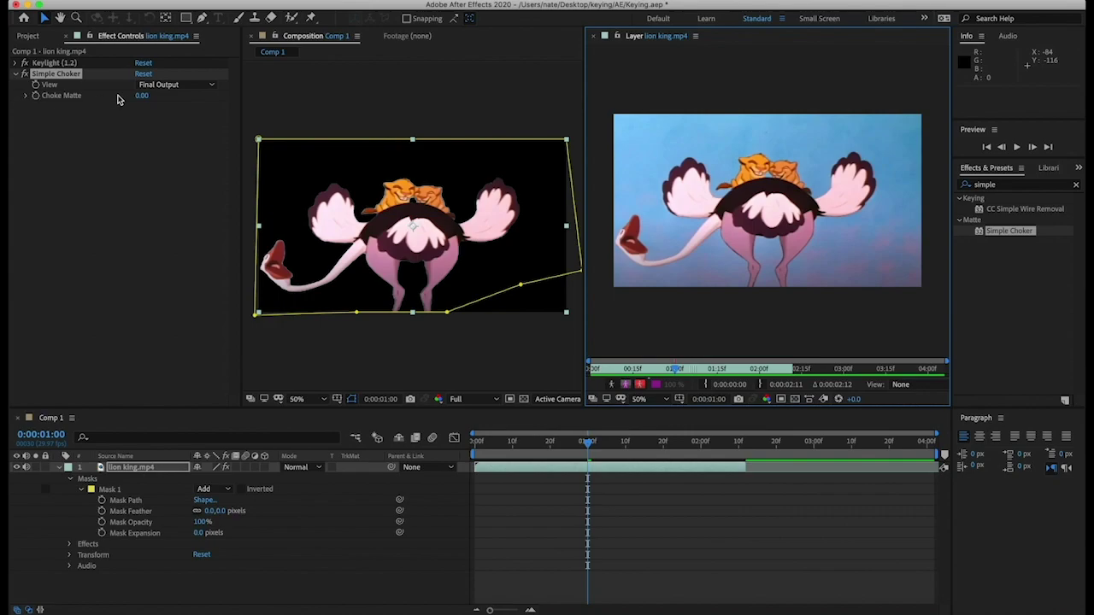
# Try a Choke Matte value of 1 in Simple Choker with the composition shown at 100% zoom.
pyautogui.press('/')
pyautogui.press(',')
pyautogui.click(360, 88)
pyautogui.press('/')
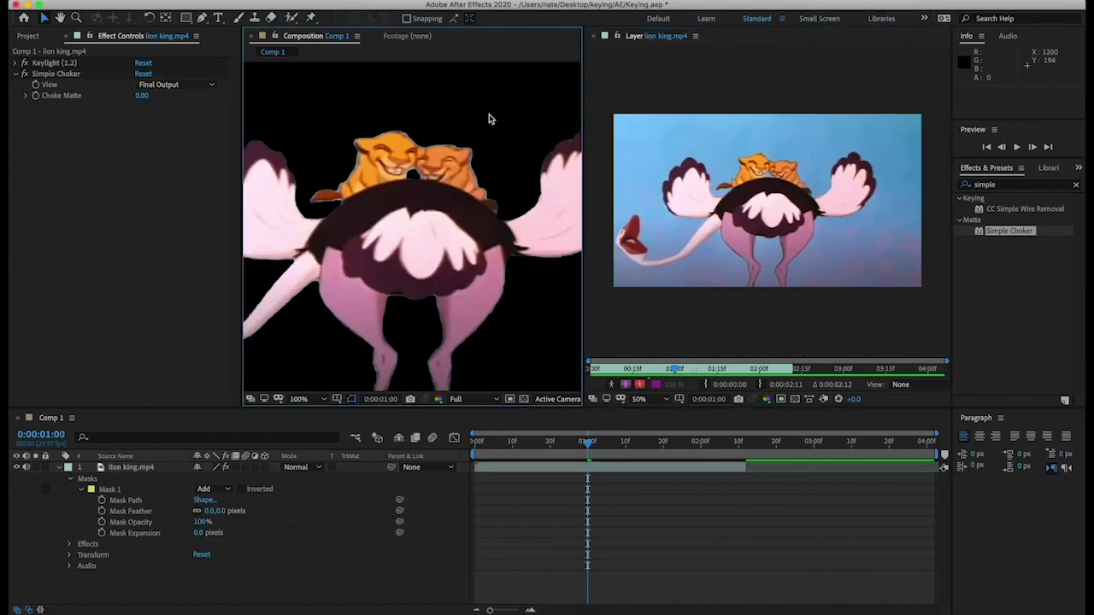
pyautogui.moveTo(488, 113); pyautogui.dragTo(495, 196)
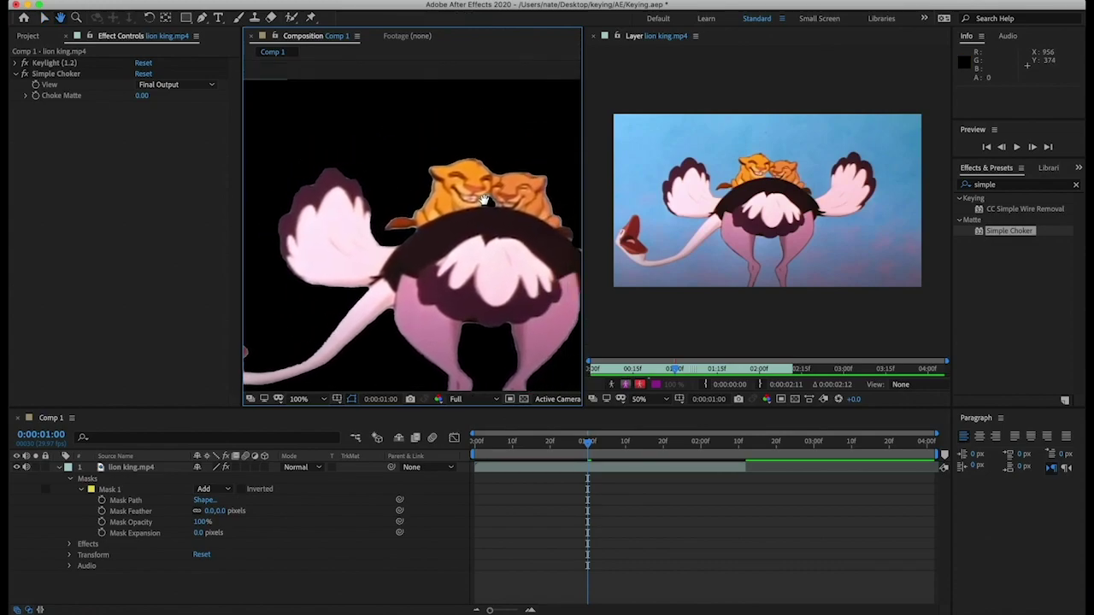
pyautogui.click(144, 97)
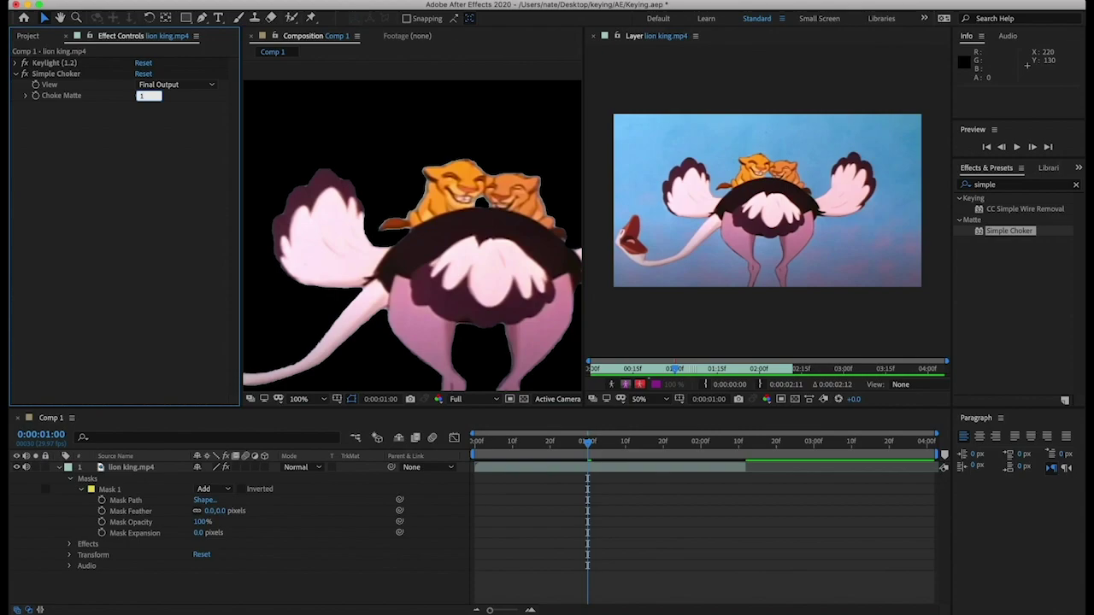
pyautogui.press('Return')
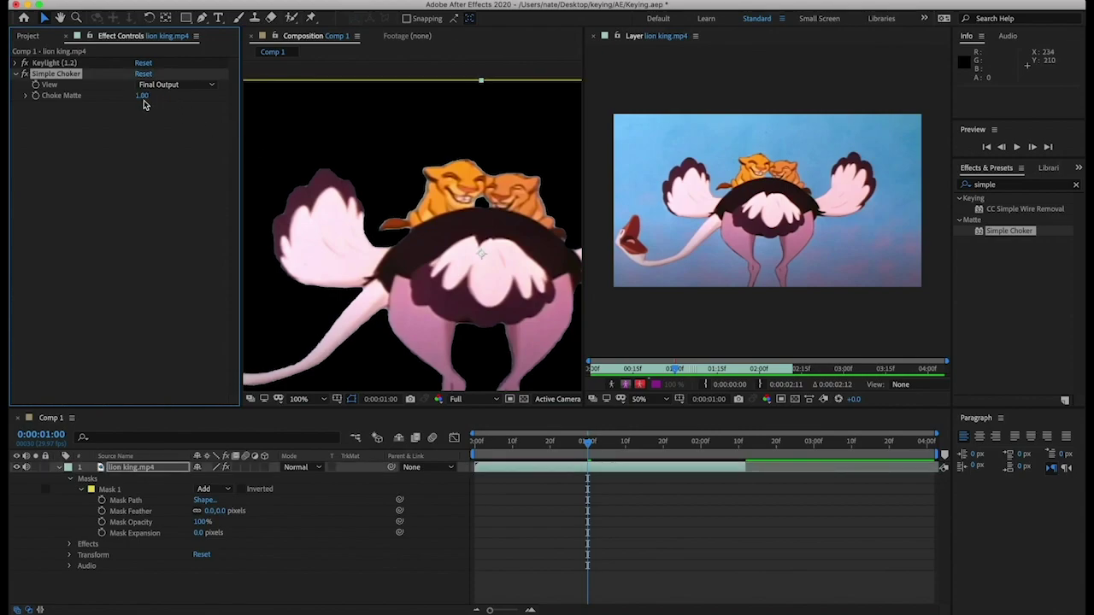
# At 0:00:00:29, compare Simple Choker's Choke Matte at 0 and at 2.90.
pyautogui.moveTo(587, 445); pyautogui.dragTo(584, 445)
pyautogui.moveTo(141, 95); pyautogui.dragTo(129, 95)
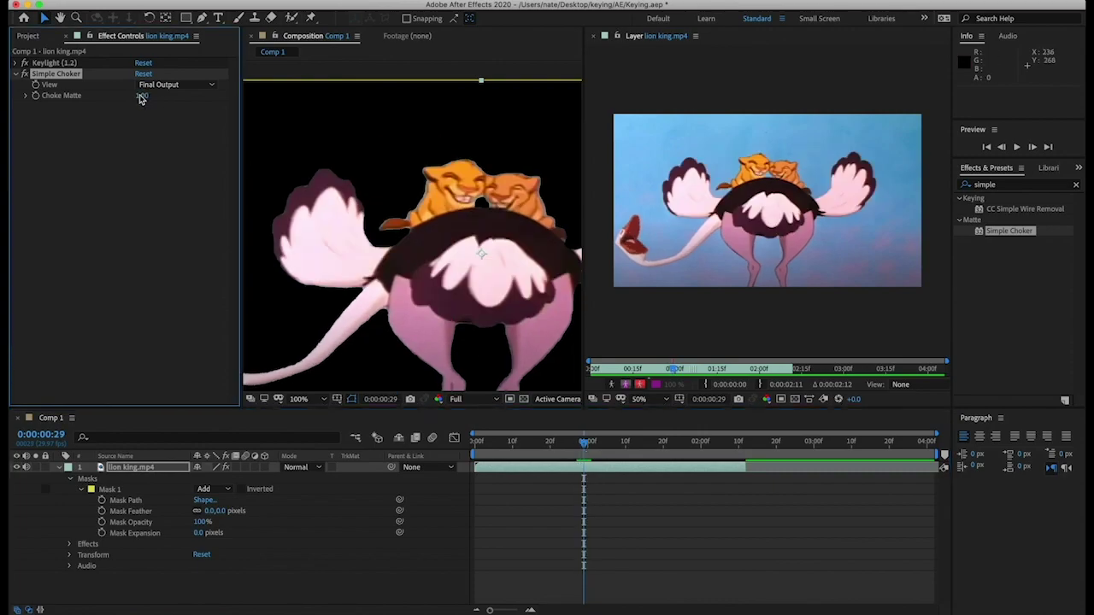
pyautogui.press('Return')
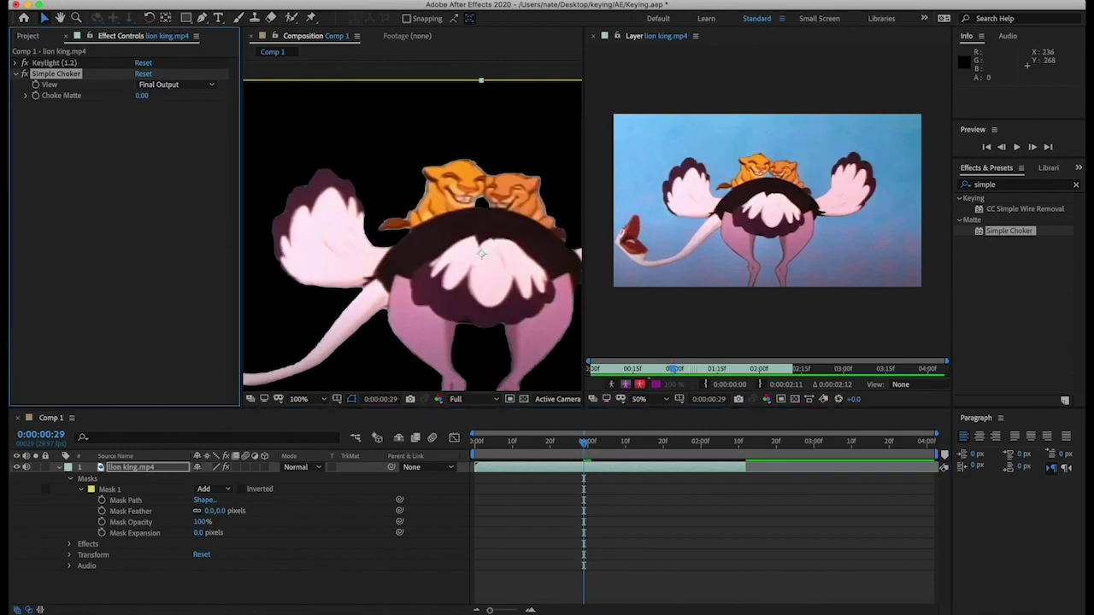
pyautogui.moveTo(145, 94); pyautogui.dragTo(154, 95)
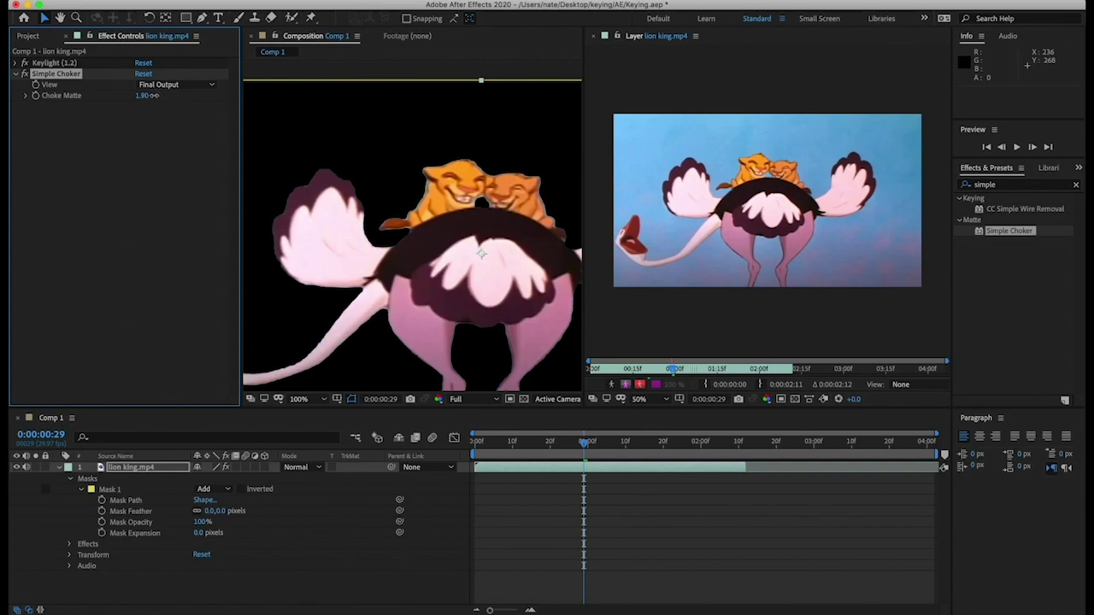
pyautogui.moveTo(159, 95); pyautogui.dragTo(160, 95)
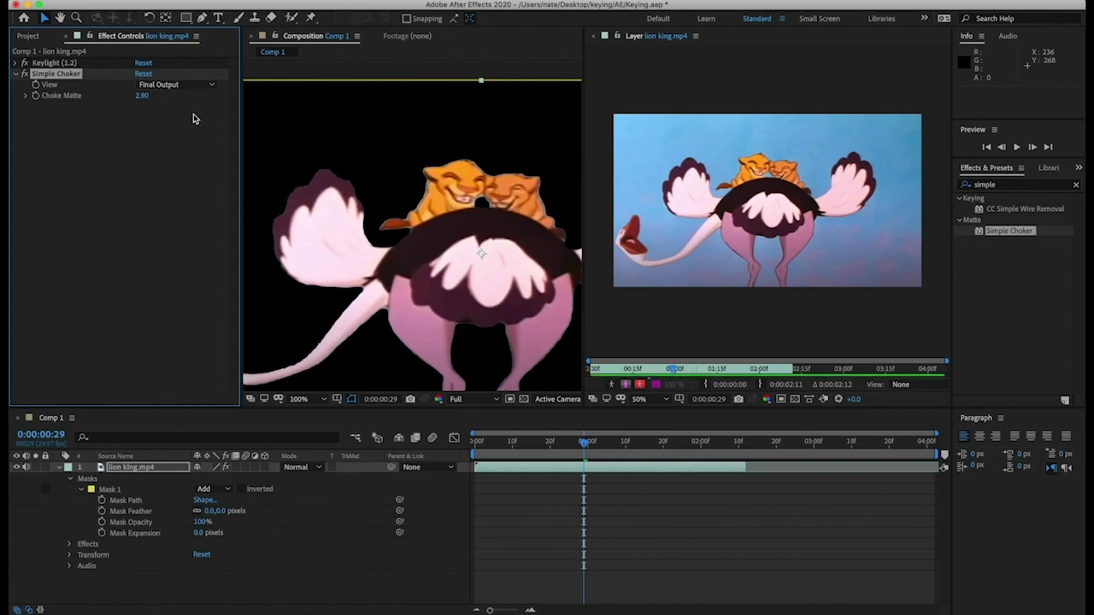
# At 0:00:01:08, set Simple Choker's Choke Matte to 4.30 and inspect the choked edges around the ostrich and lion cubs.
pyautogui.moveTo(584, 450); pyautogui.dragTo(617, 450)
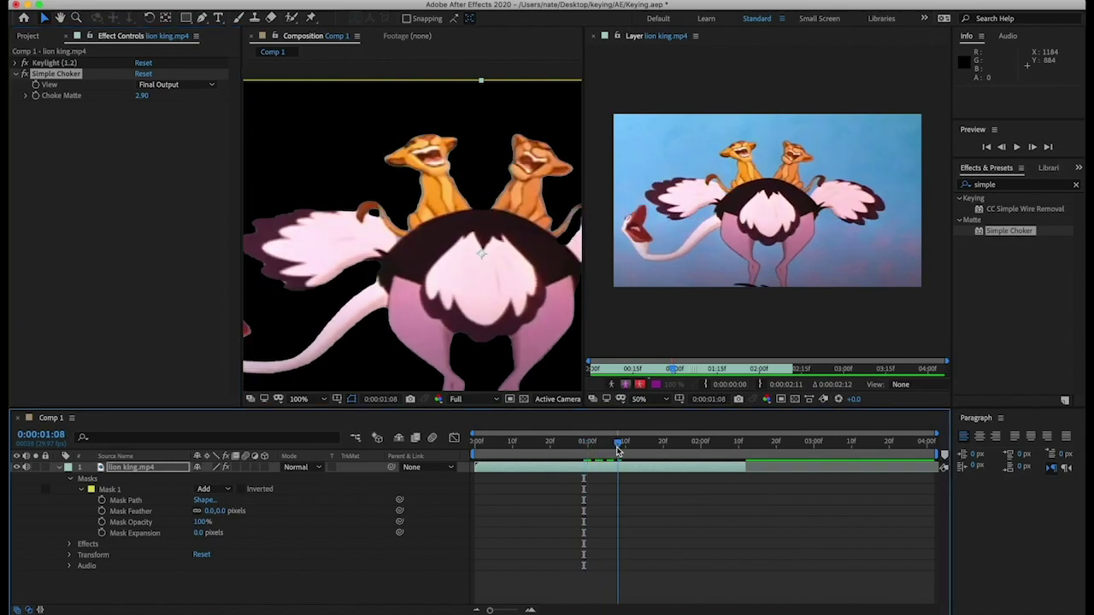
pyautogui.moveTo(144, 97); pyautogui.dragTo(149, 97)
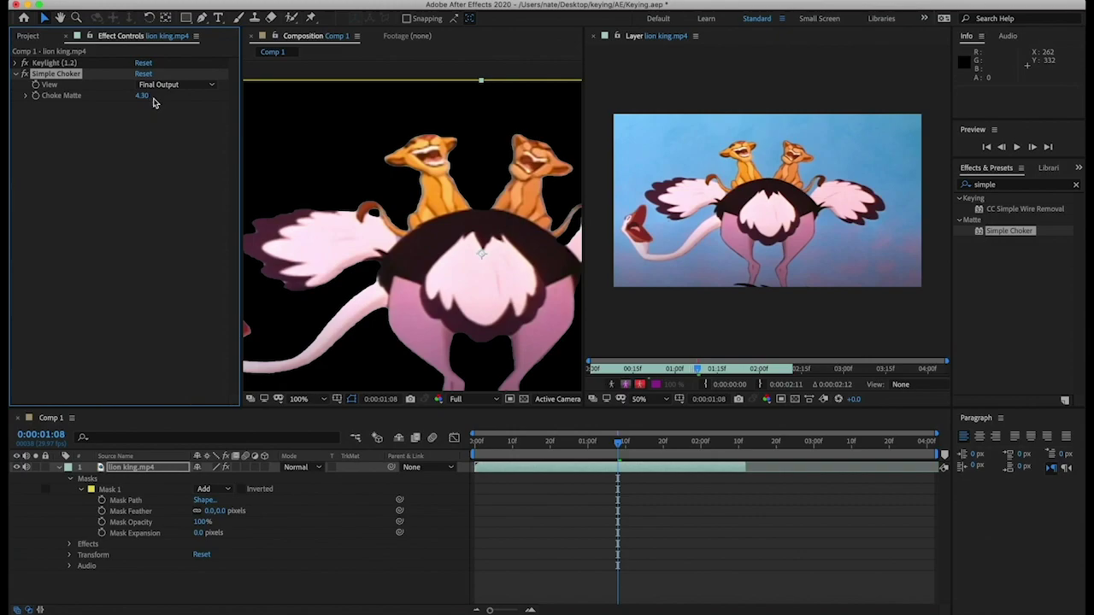
pyautogui.press('h')
pyautogui.moveTo(349, 209); pyautogui.dragTo(430, 169)
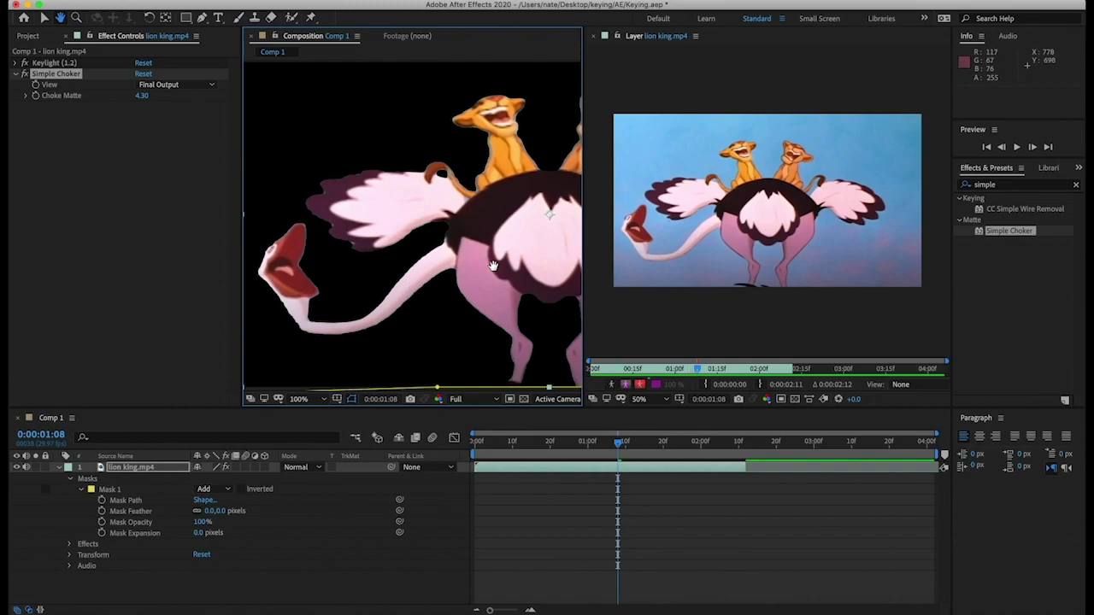
pyautogui.moveTo(493, 265); pyautogui.dragTo(414, 261)
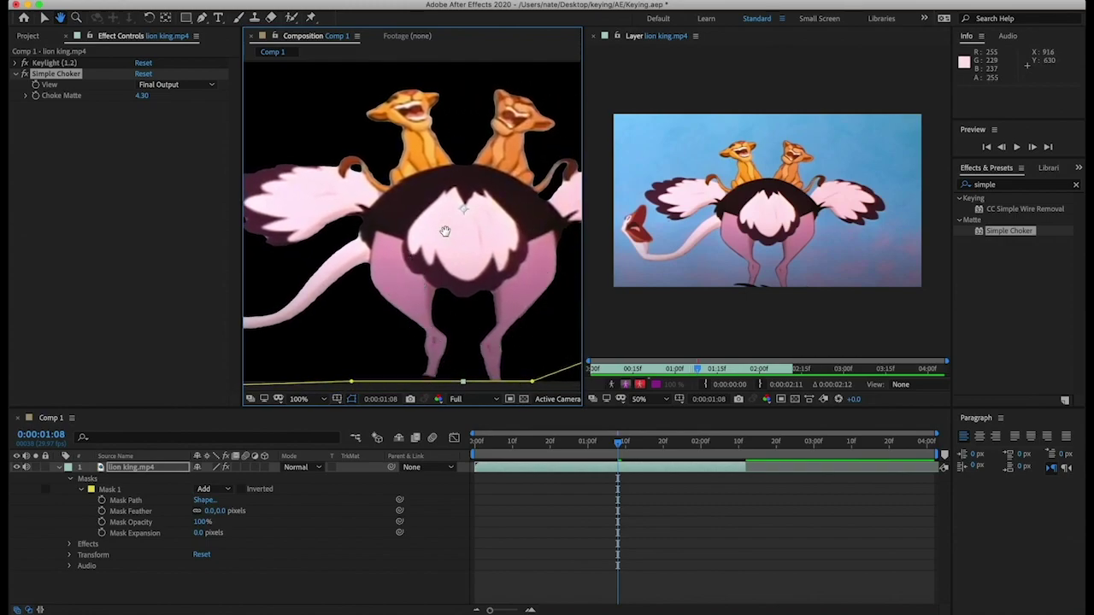
pyautogui.moveTo(430, 195); pyautogui.dragTo(453, 203)
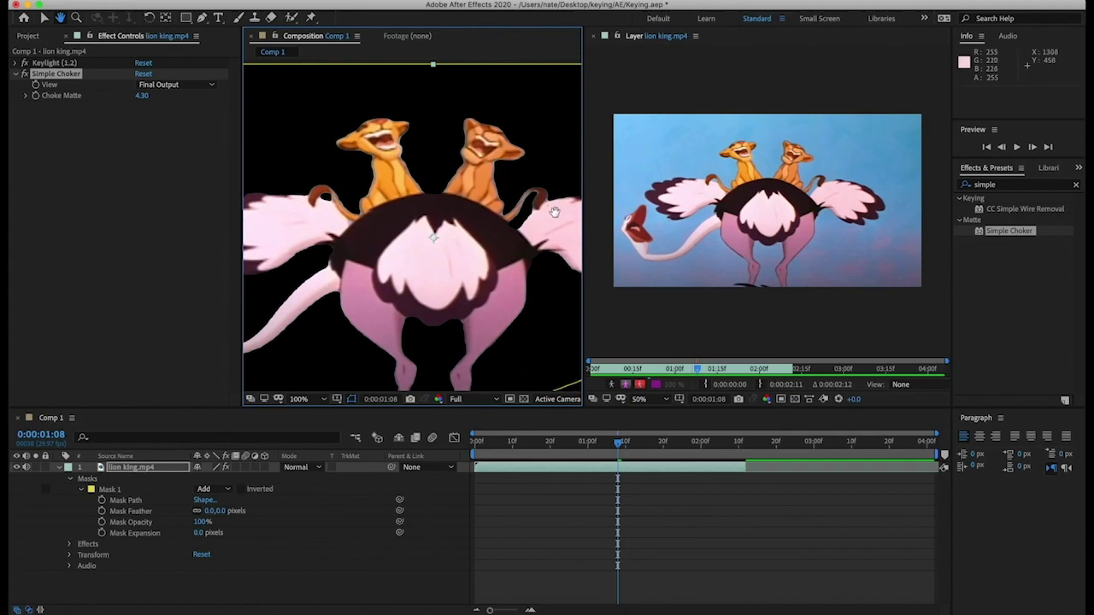
pyautogui.press('v')
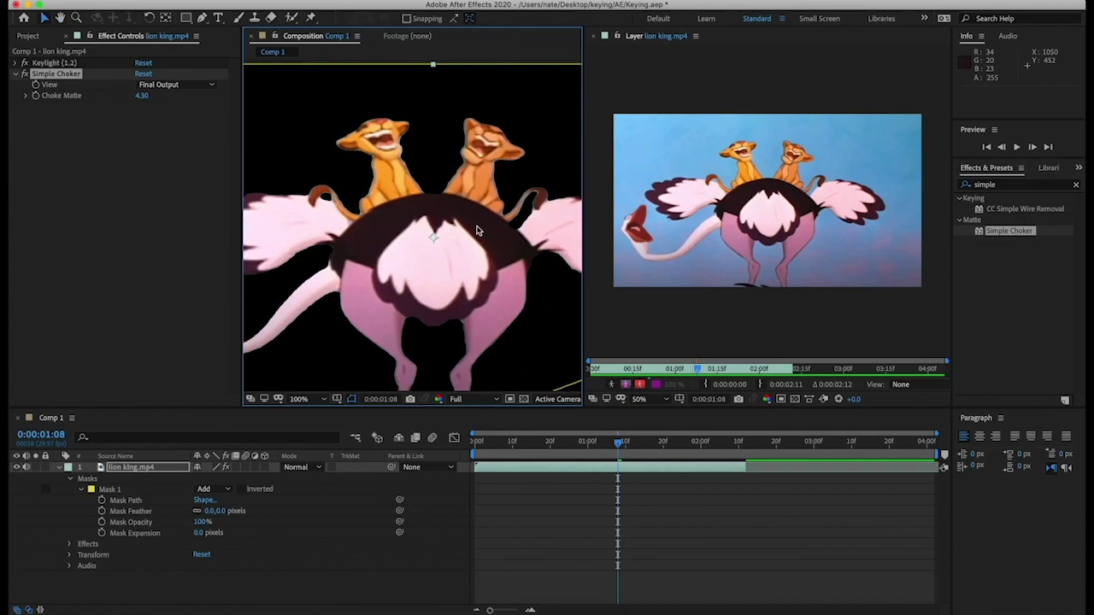
# Search the effects for "key" and apply Key Cleaner to the lion king.mp4 layer.
pyautogui.click(1019, 188)
pyautogui.press('BackSpace')
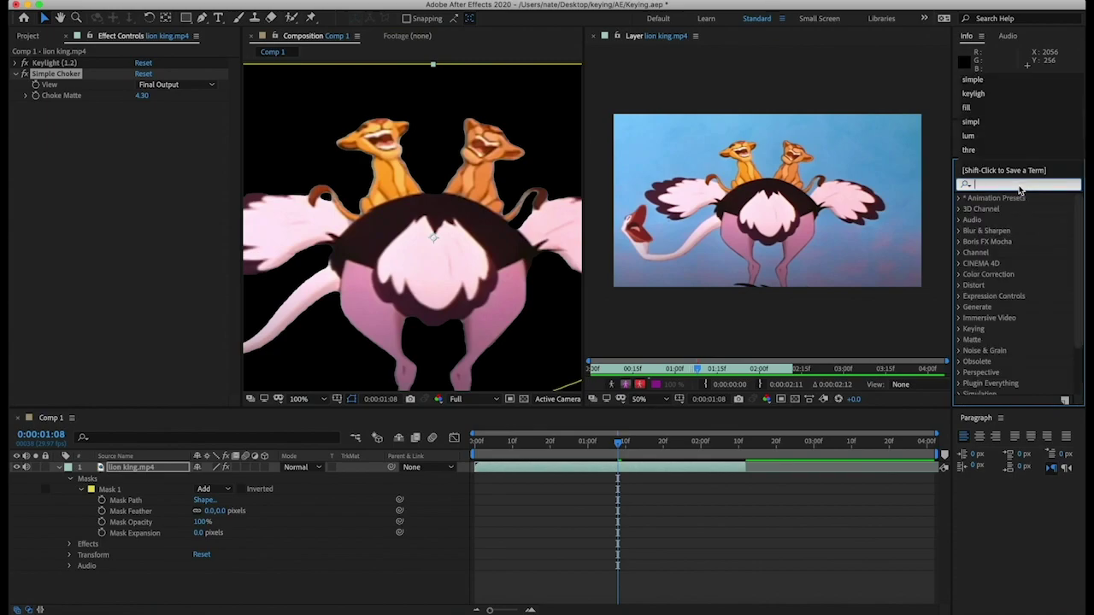
pyautogui.click(1018, 186)
pyautogui.write('key')
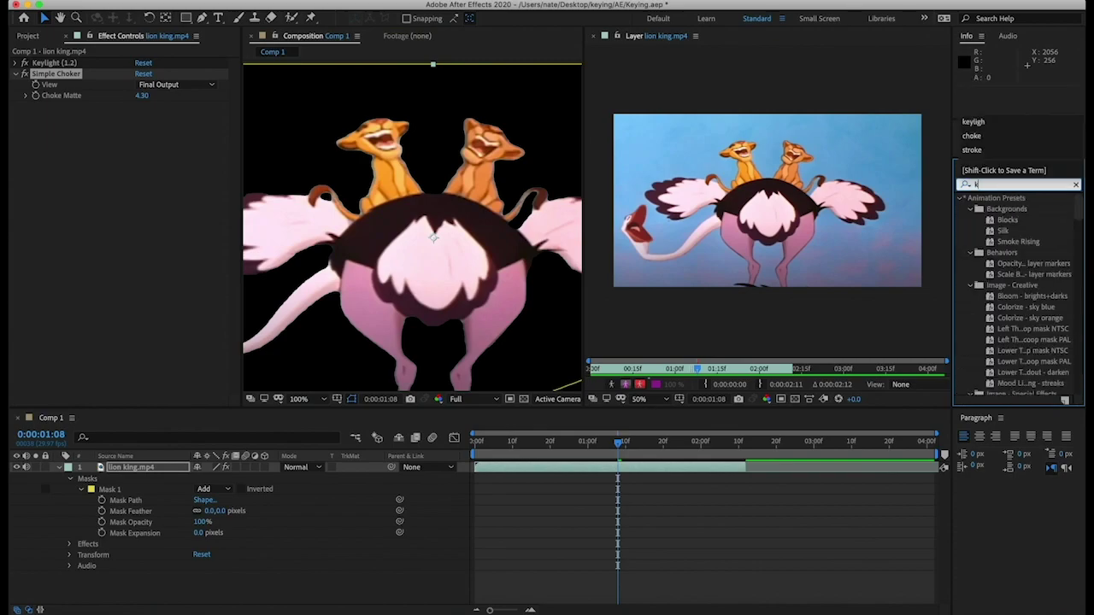
pyautogui.click(1027, 244)
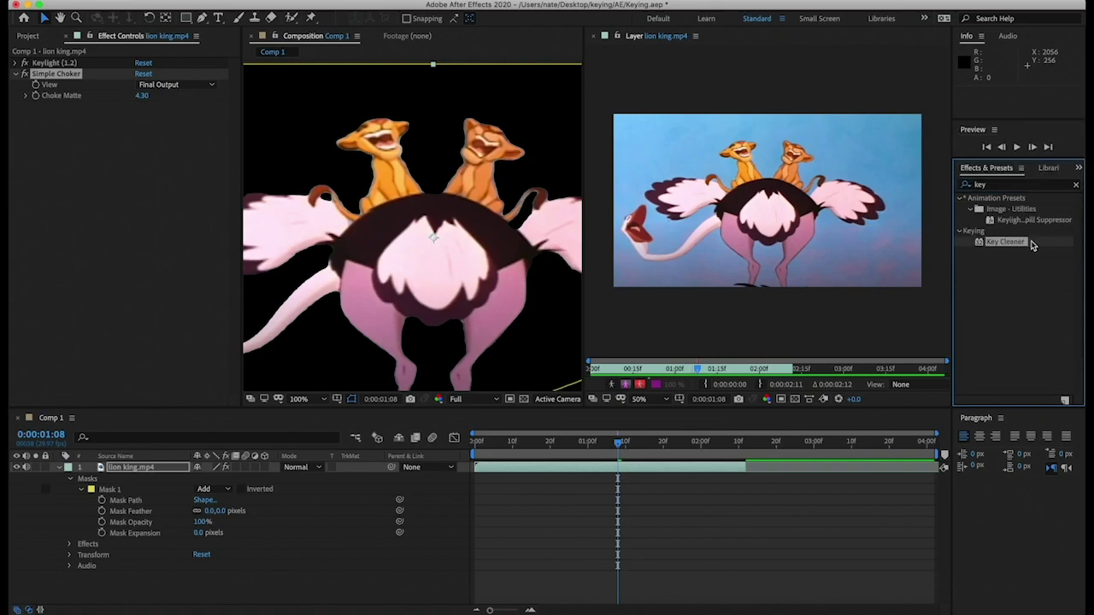
pyautogui.moveTo(669, 421); pyautogui.dragTo(629, 472)
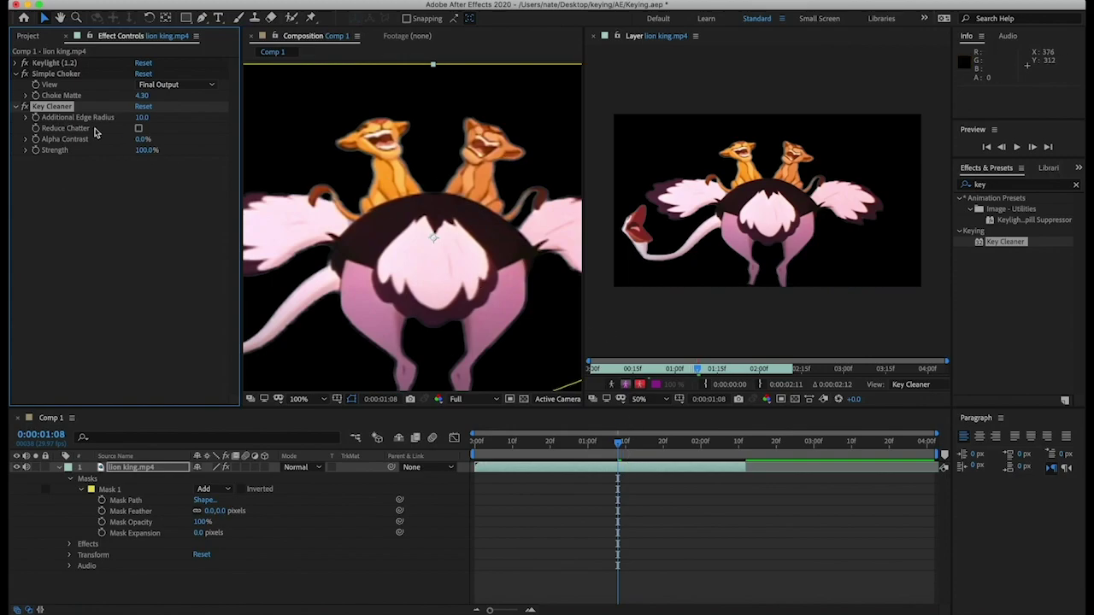
# Compare the keyed edges around the ostrich and lion cubs with Key Cleaner off and on.
pyautogui.click(24, 107)
pyautogui.click(24, 107)
pyautogui.press('h')
pyautogui.moveTo(346, 237); pyautogui.dragTo(410, 247)
pyautogui.press('v')
# Inspect the cleaned key at 0:00:00:29 in full view and at 0:00:01:13 at 100% zoom.
pyautogui.moveTo(617, 453); pyautogui.dragTo(584, 453)
pyautogui.press(',')
pyautogui.press(',')
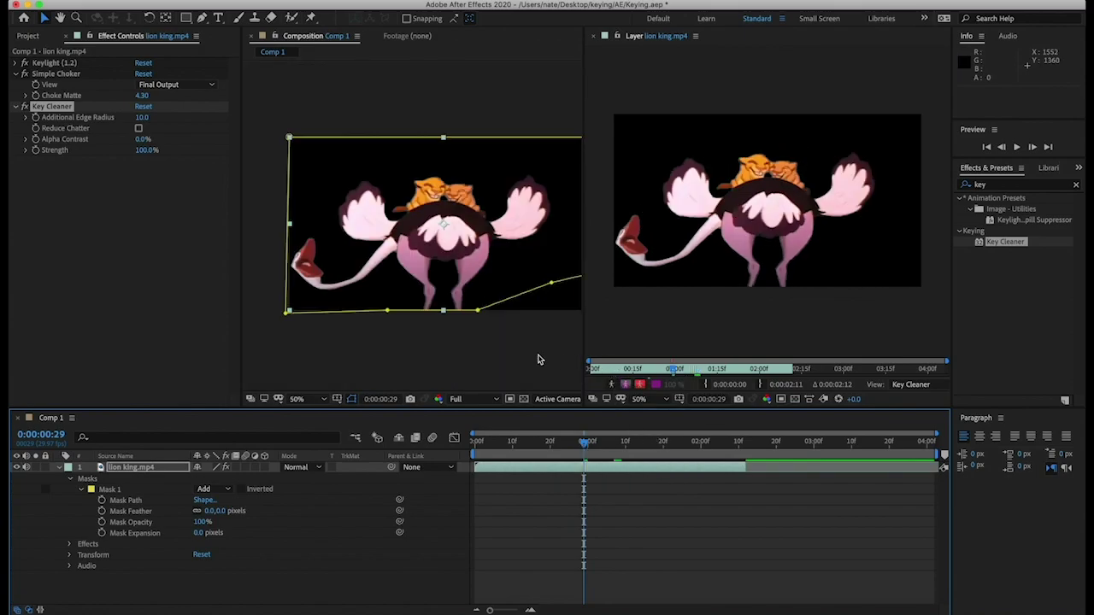
pyautogui.moveTo(482, 255); pyautogui.dragTo(448, 261)
pyautogui.click(448, 344)
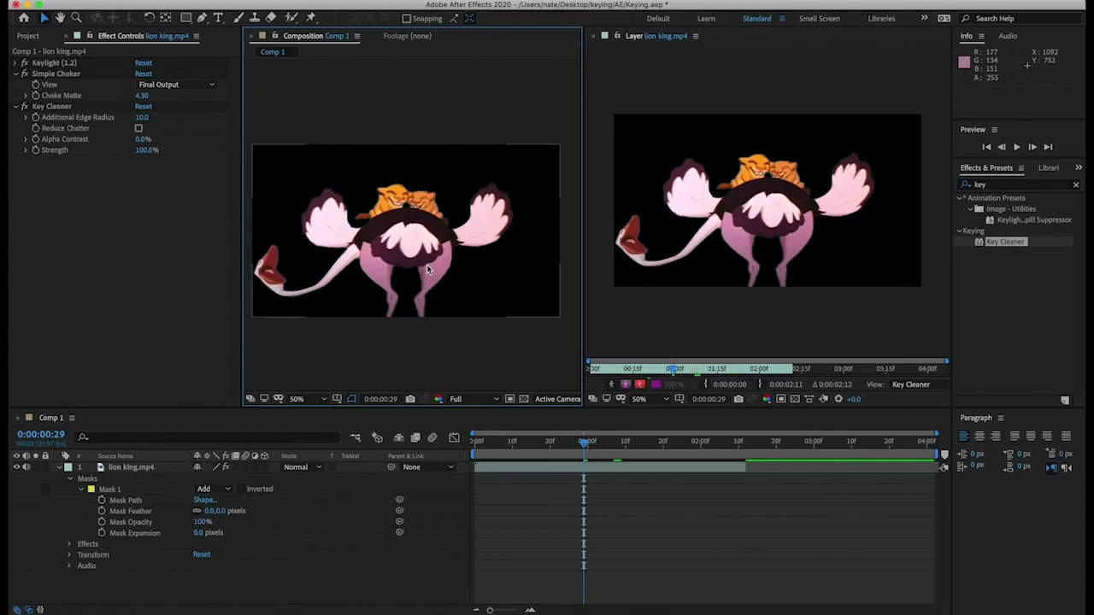
pyautogui.press('/')
pyautogui.moveTo(612, 445); pyautogui.dragTo(637, 445)
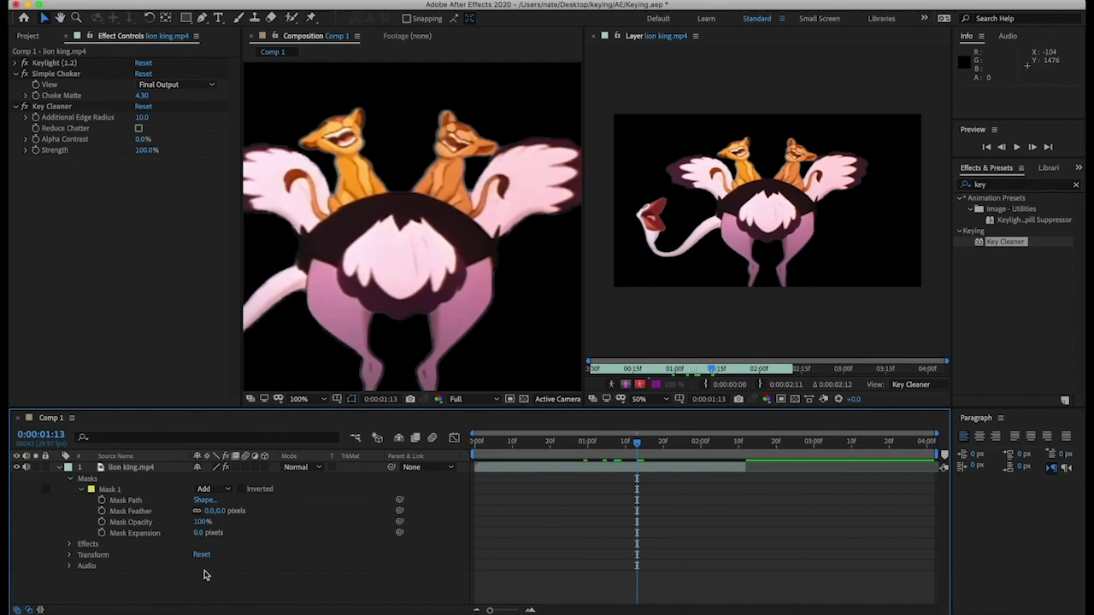
pyautogui.click(190, 330)
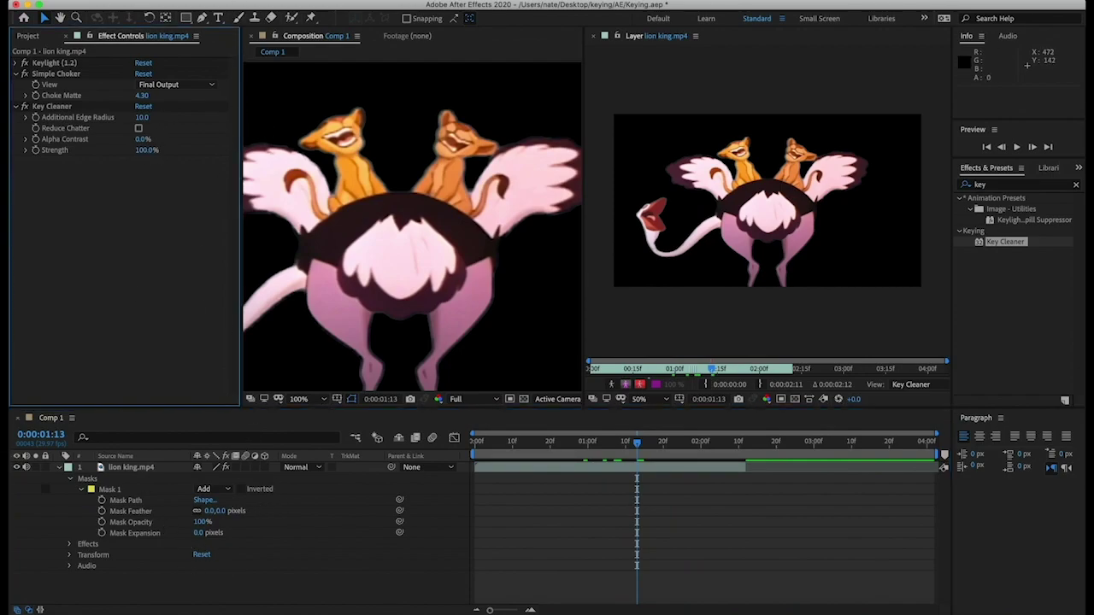
# Create a 1920 x 1080 px red solid (CD4B4B) and place it beneath lion king.mp4 to inspect the keyed edges.
pyautogui.click(243, 0)
pyautogui.moveTo(246, 7)
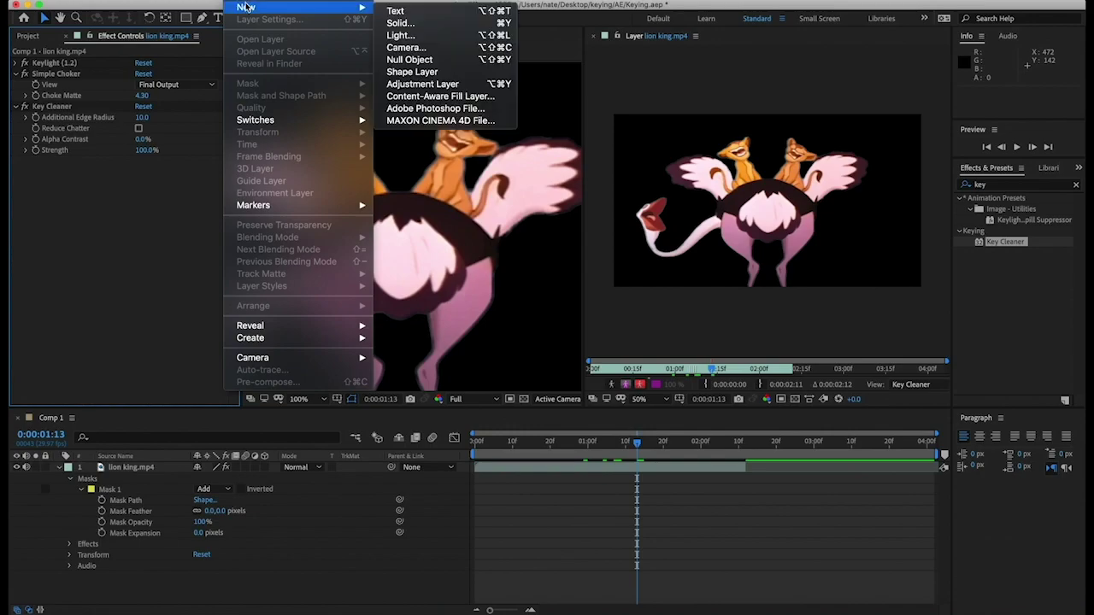
pyautogui.click(423, 23)
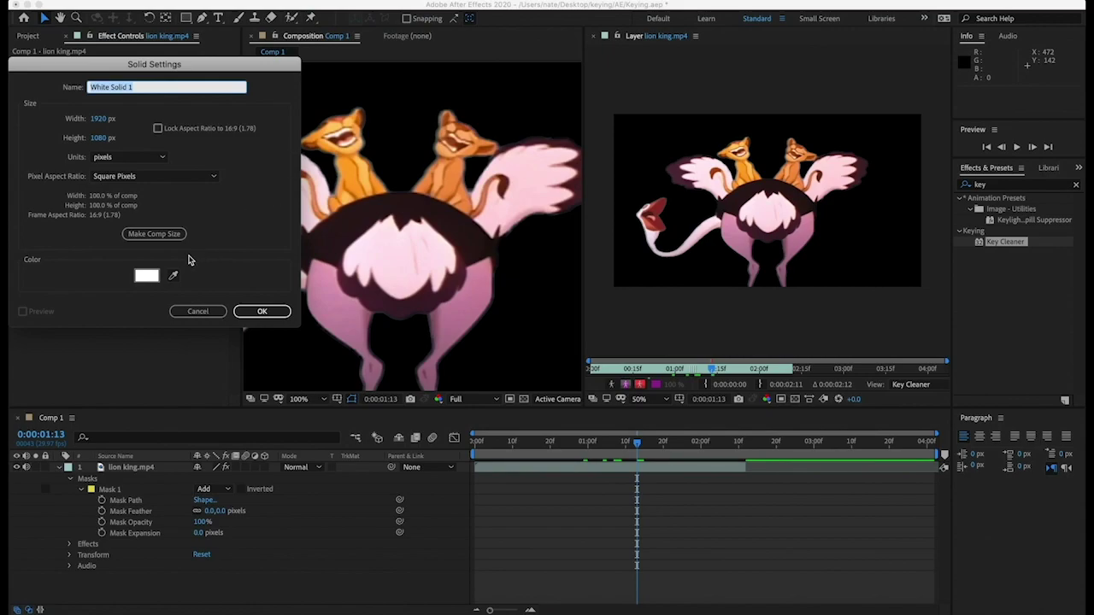
pyautogui.click(146, 275)
pyautogui.moveTo(112, 114); pyautogui.dragTo(124, 114)
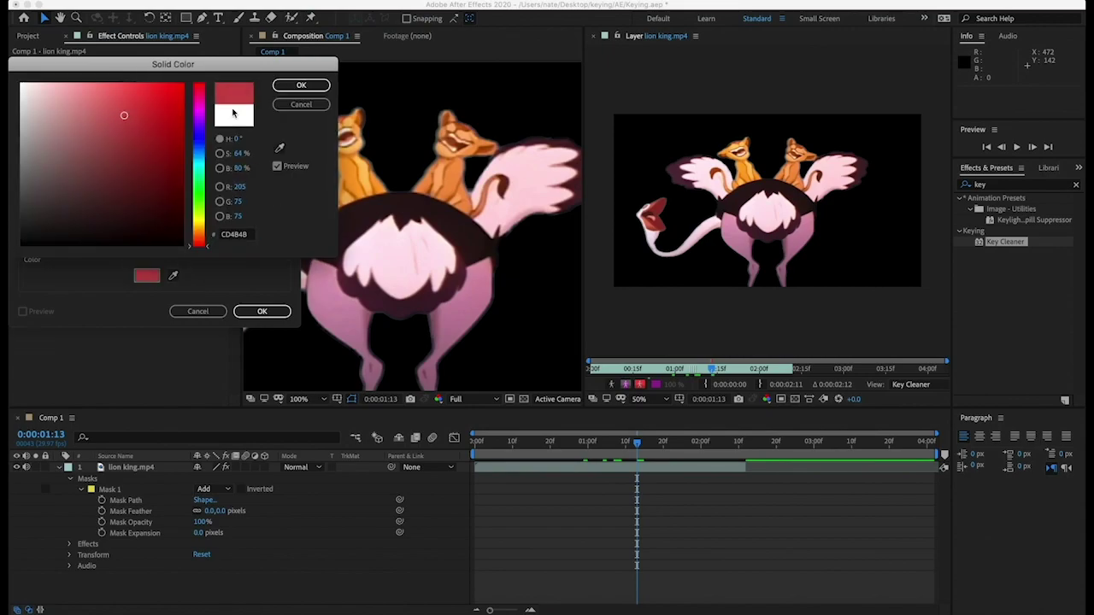
pyautogui.click(309, 91)
pyautogui.click(274, 314)
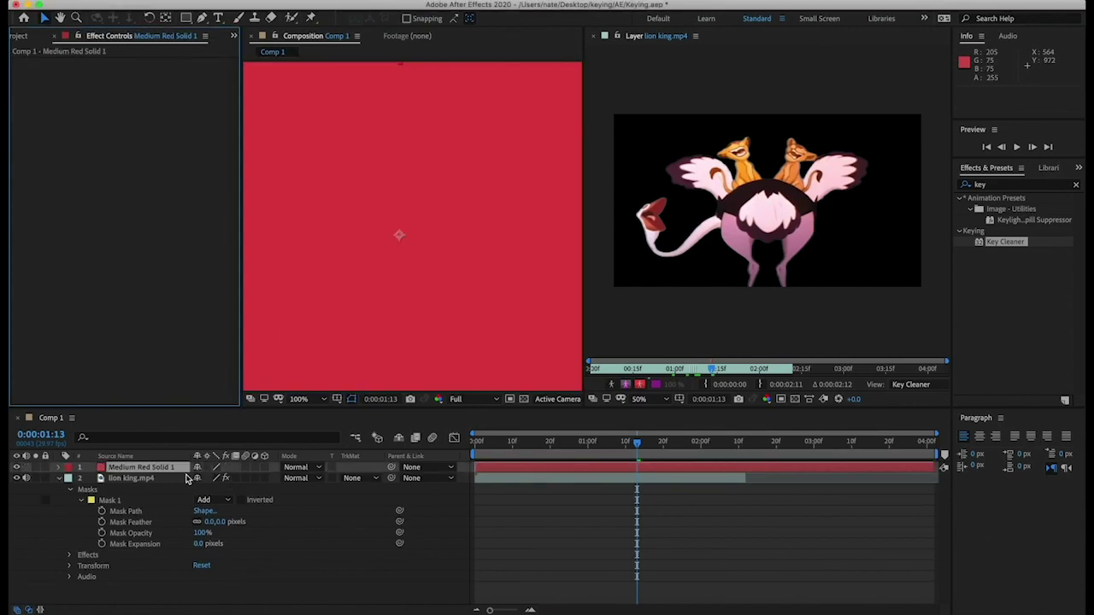
pyautogui.moveTo(177, 467); pyautogui.dragTo(188, 590)
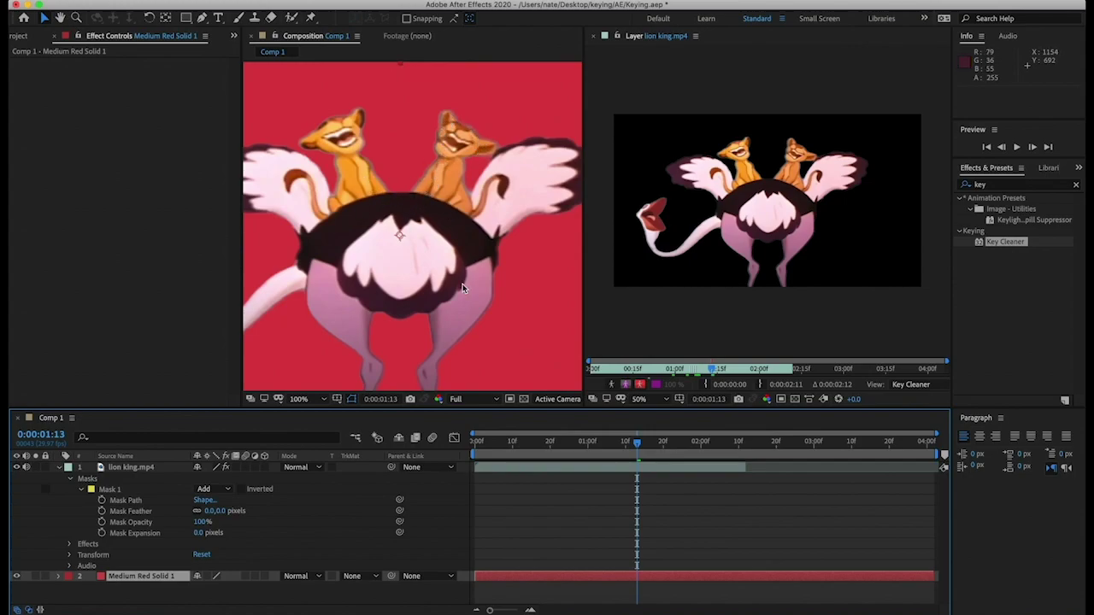
pyautogui.press('h')
pyautogui.moveTo(462, 283); pyautogui.dragTo(546, 263)
pyautogui.press('v')
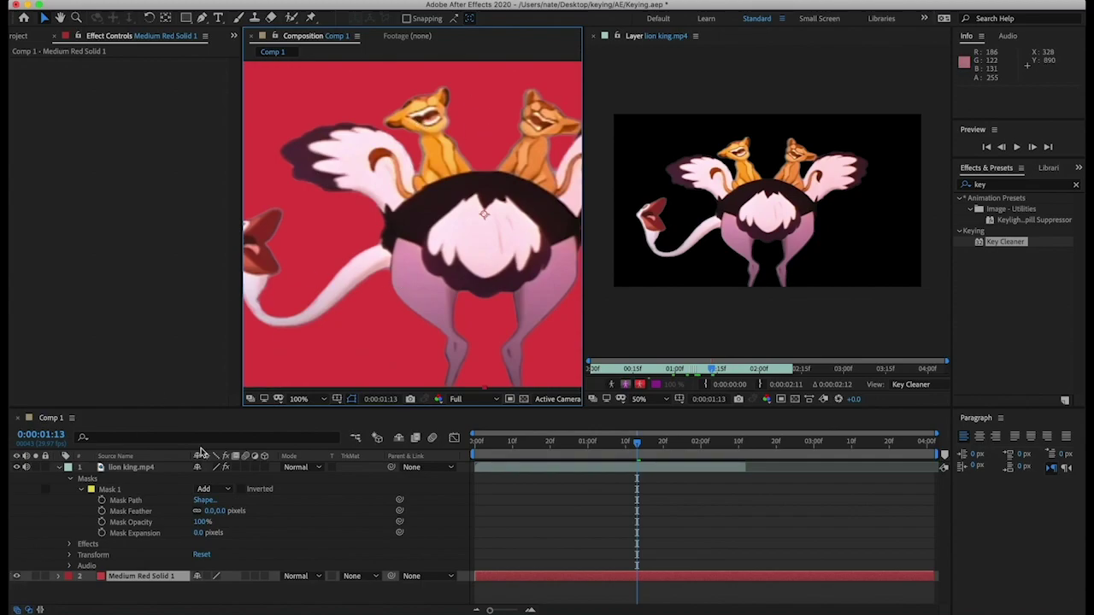
# Hide the red solid and inspect the whole keyed ostrich at 0:00:01:22 with the composition at 50% zoom.
pyautogui.click(16, 579)
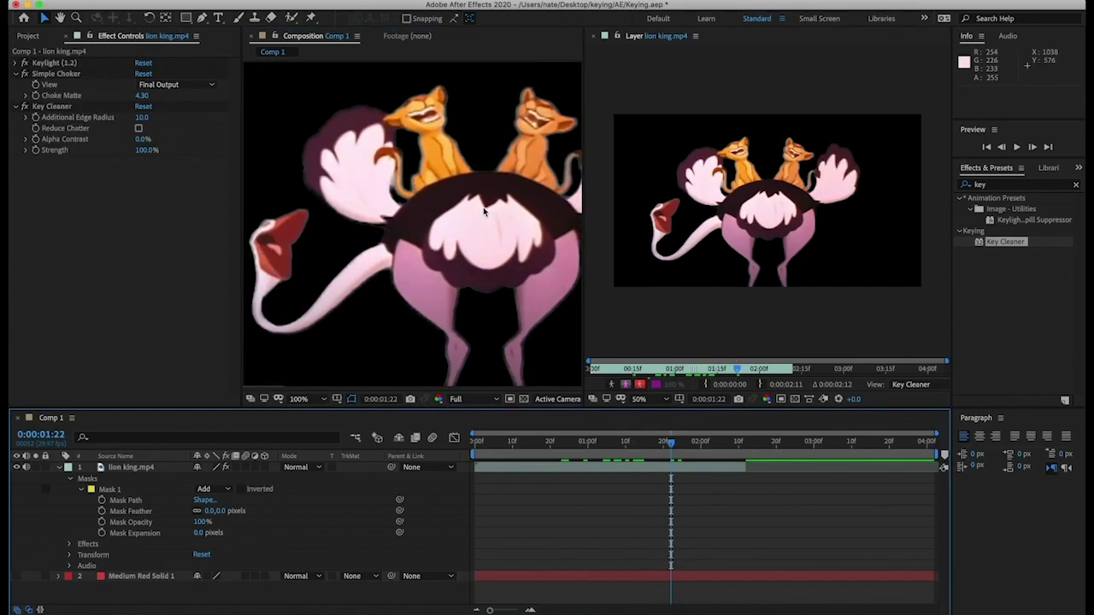
pyautogui.scroll(-2, 434, 200)
pyautogui.scroll(2, 434, 200)
pyautogui.scroll(-2, 435, 200)
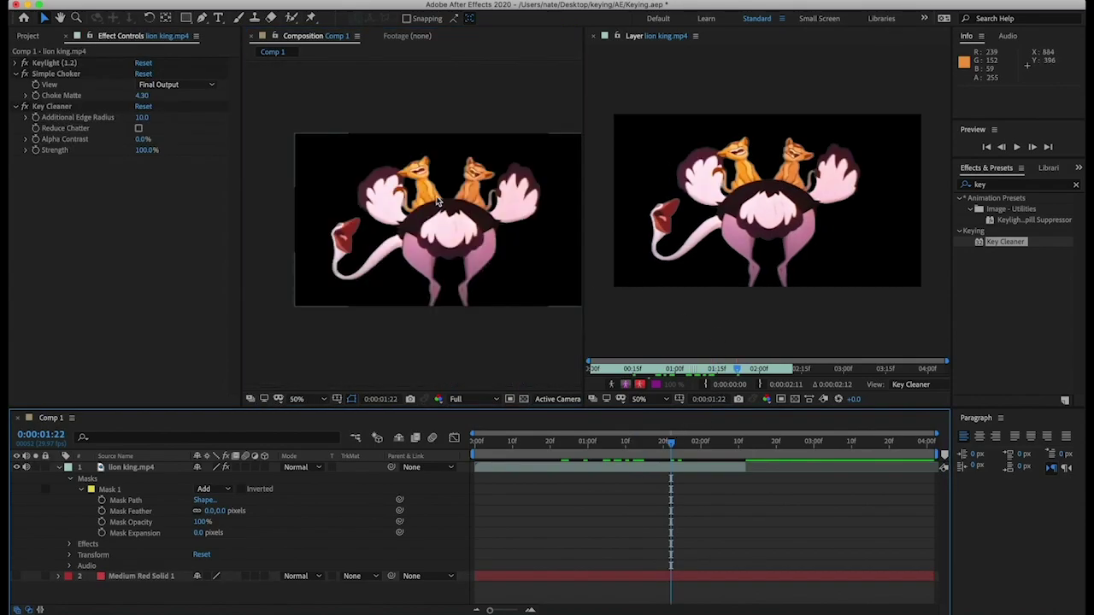
pyautogui.press('h')
pyautogui.moveTo(480, 244); pyautogui.dragTo(455, 256)
pyautogui.press('v')
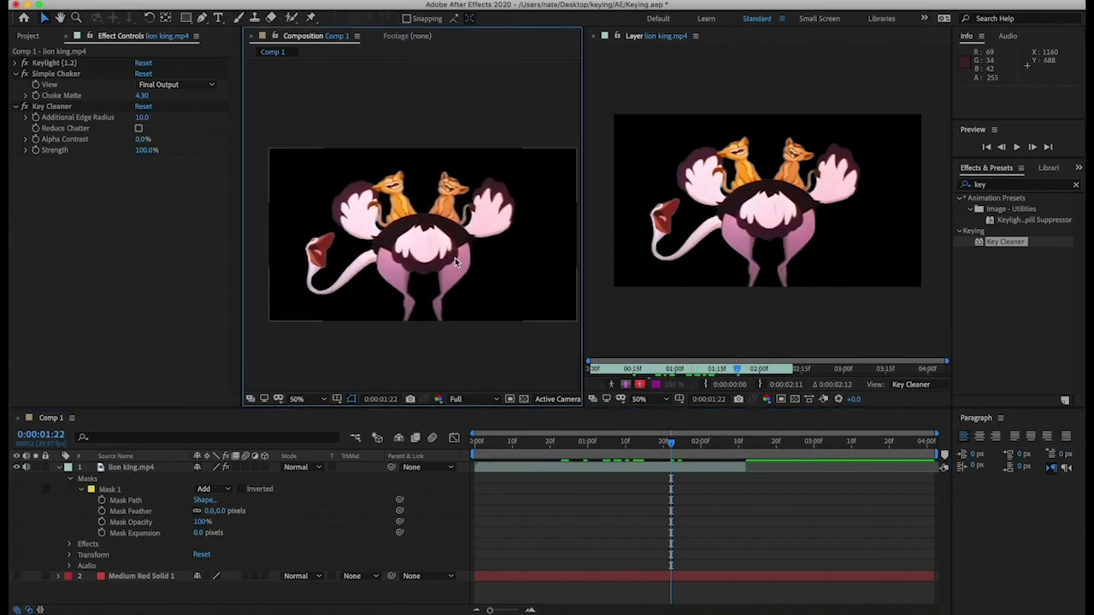
# Try a side-by-side pair of ostriches by scaling lion king.mp4 to 43%, then duplicating the layer.
pyautogui.click(590, 473)
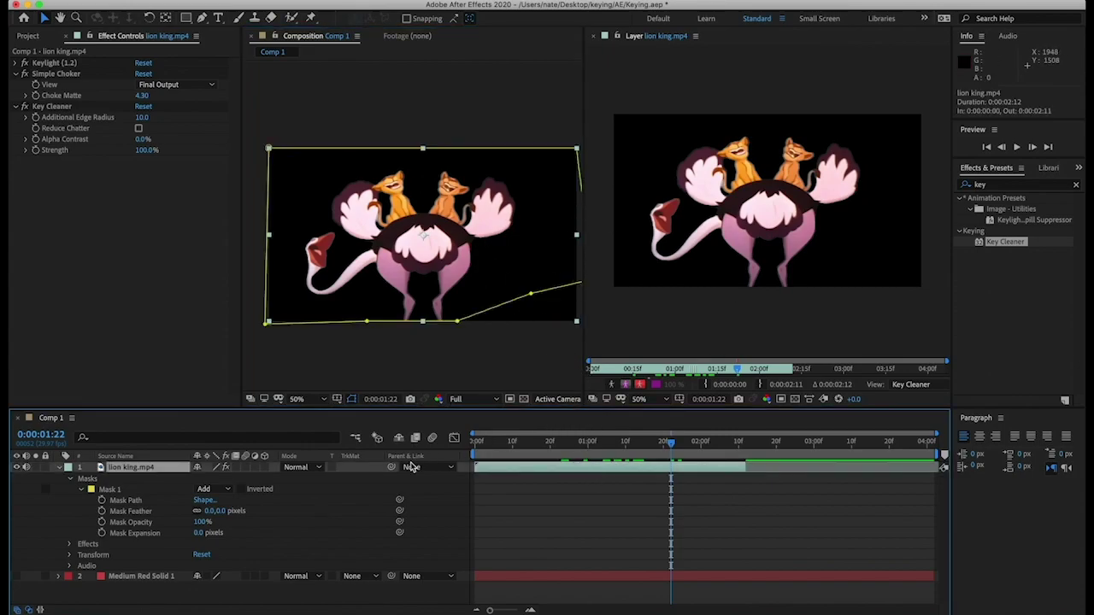
pyautogui.press('s')
pyautogui.moveTo(226, 479); pyautogui.dragTo(200, 478)
pyautogui.moveTo(396, 263); pyautogui.dragTo(470, 248)
pyautogui.press('super+d')
pyautogui.moveTo(671, 441); pyautogui.dragTo(634, 422)
pyautogui.click(628, 540)
pyautogui.click(598, 488)
pyautogui.click(602, 471)
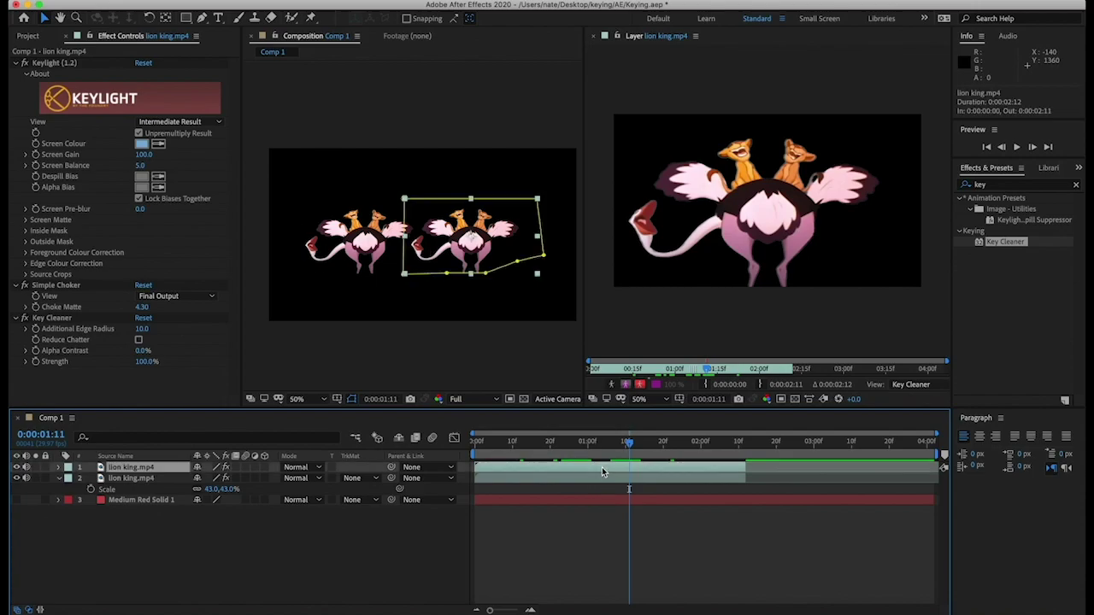
# Delete the duplicate and restore the remaining lion king.mp4 layer to the composition's centre at 100% scale.
pyautogui.press('Delete')
pyautogui.moveTo(351, 238); pyautogui.dragTo(402, 247)
pyautogui.scroll(2, 414, 224)
pyautogui.scroll(-2, 402, 247)
pyautogui.click(229, 478)
pyautogui.write('100')
pyautogui.press('Return')
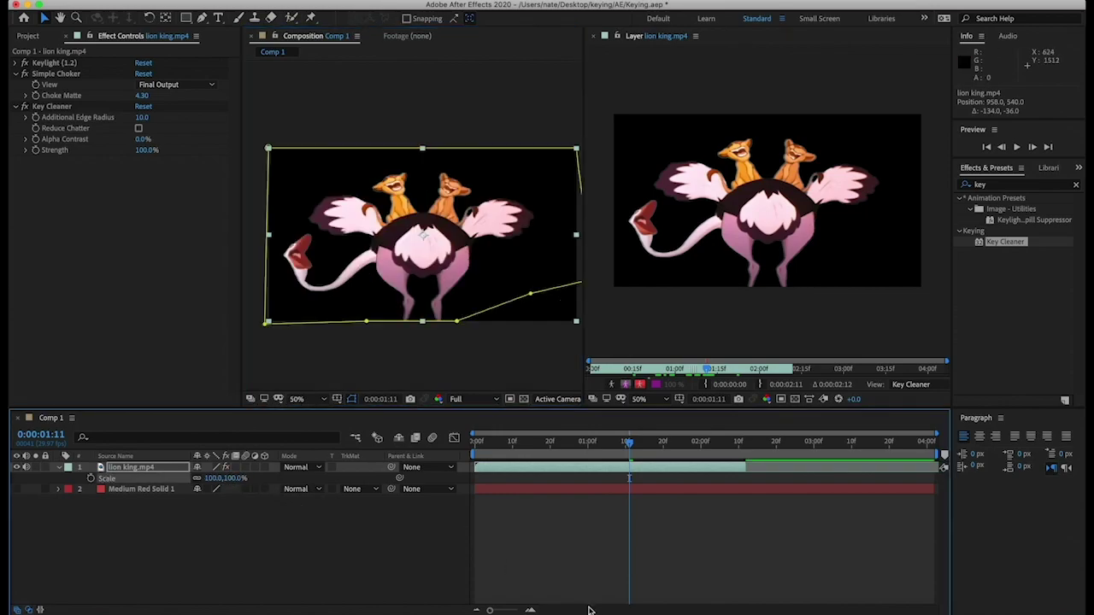
# At 0:00:00:00, duplicate the lion king.mp4 layer and reveal Mask 1 on both copies.
pyautogui.moveTo(601, 451); pyautogui.dragTo(437, 460)
pyautogui.click(571, 467)
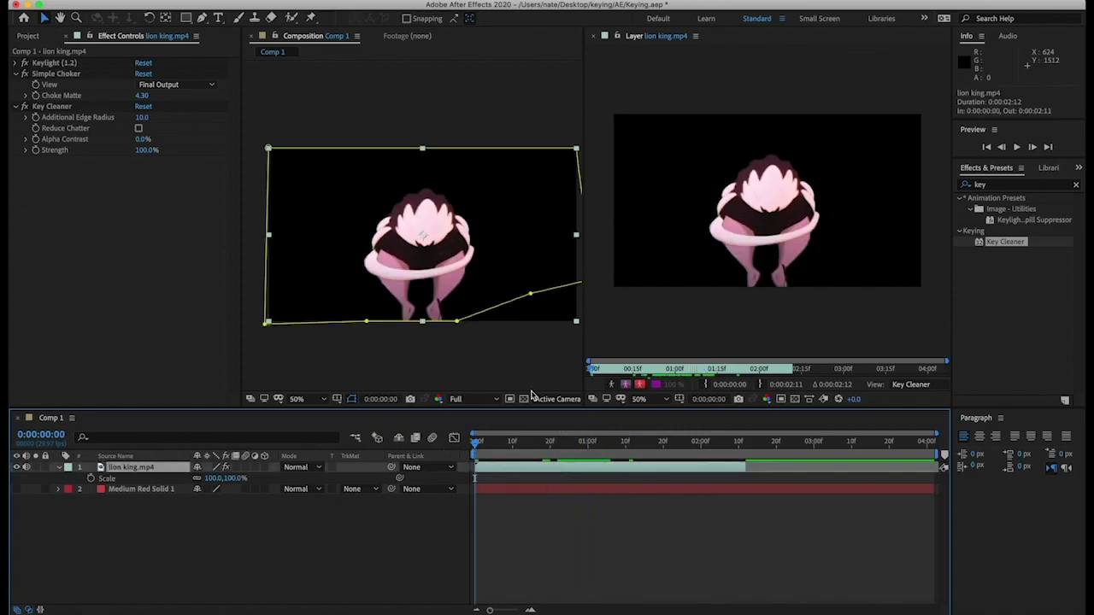
pyautogui.click(534, 477)
pyautogui.click(530, 472)
pyautogui.press('super+d')
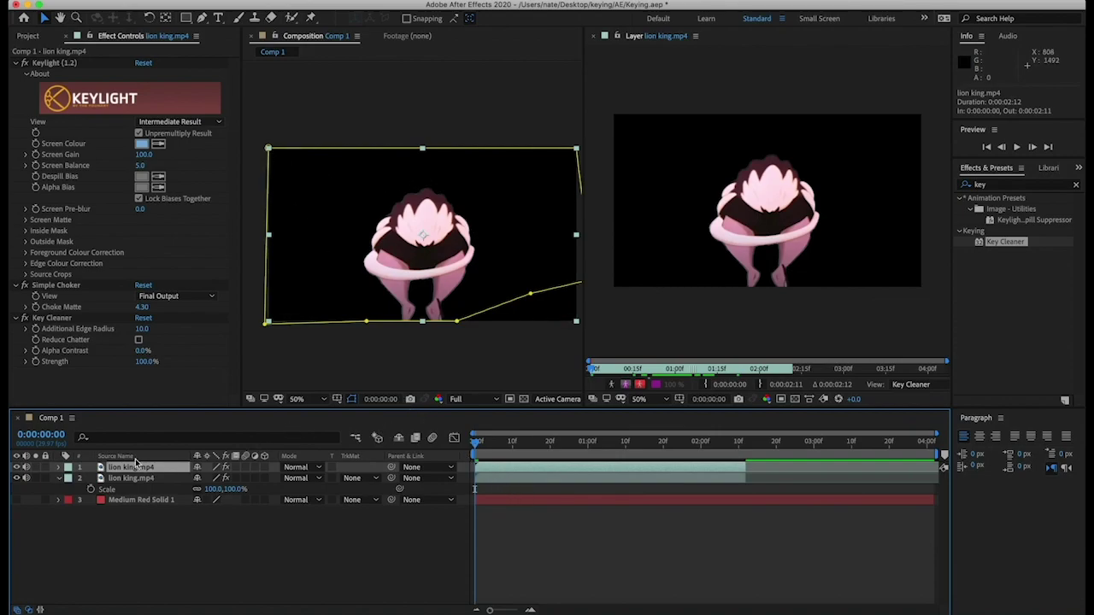
pyautogui.press('m')
pyautogui.click(138, 500)
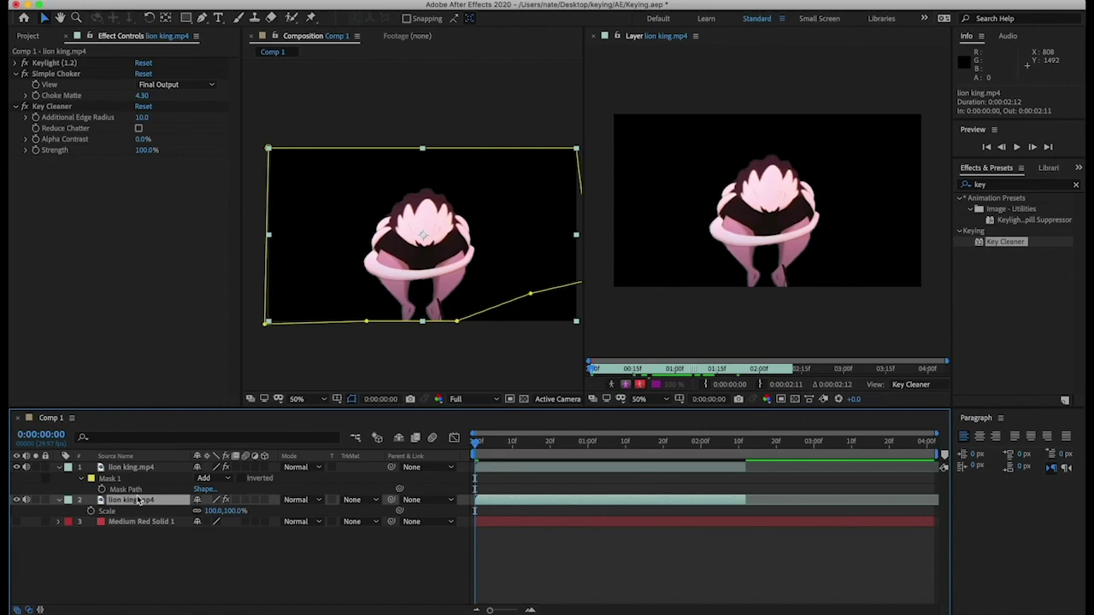
pyautogui.press('super+z')
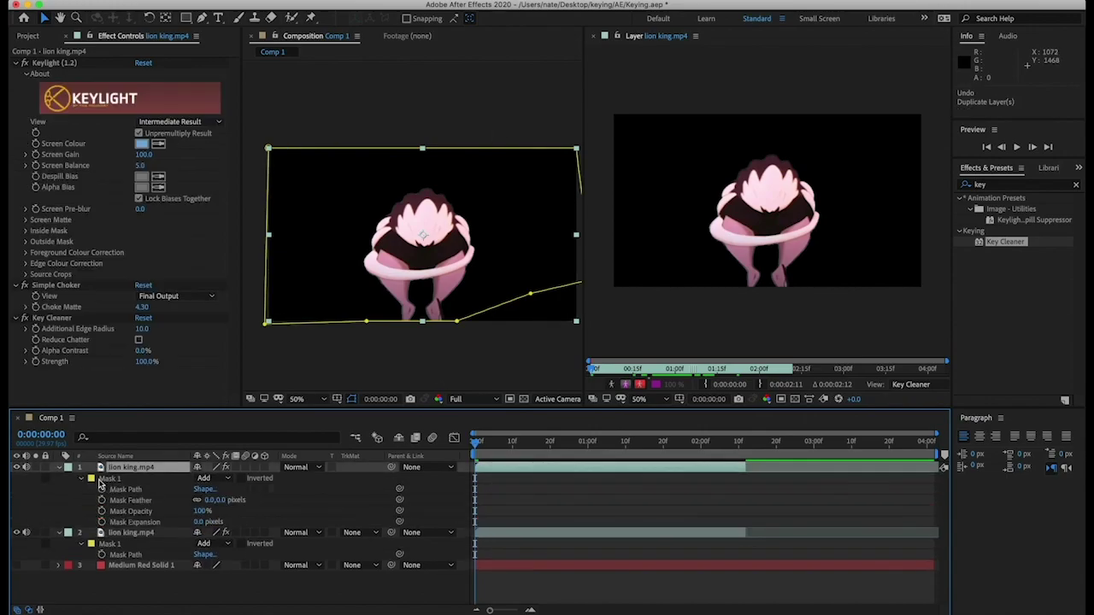
# Change the colour of Mask 1 on the upper lion king.mp4 copy to red.
pyautogui.click(124, 490)
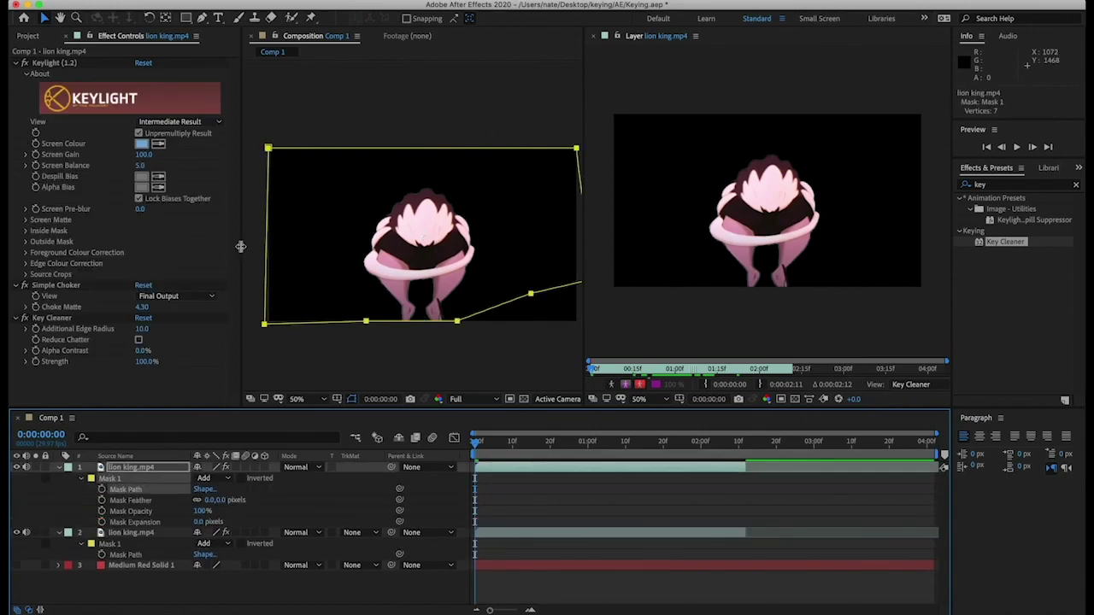
pyautogui.click(92, 479)
pyautogui.click(198, 88)
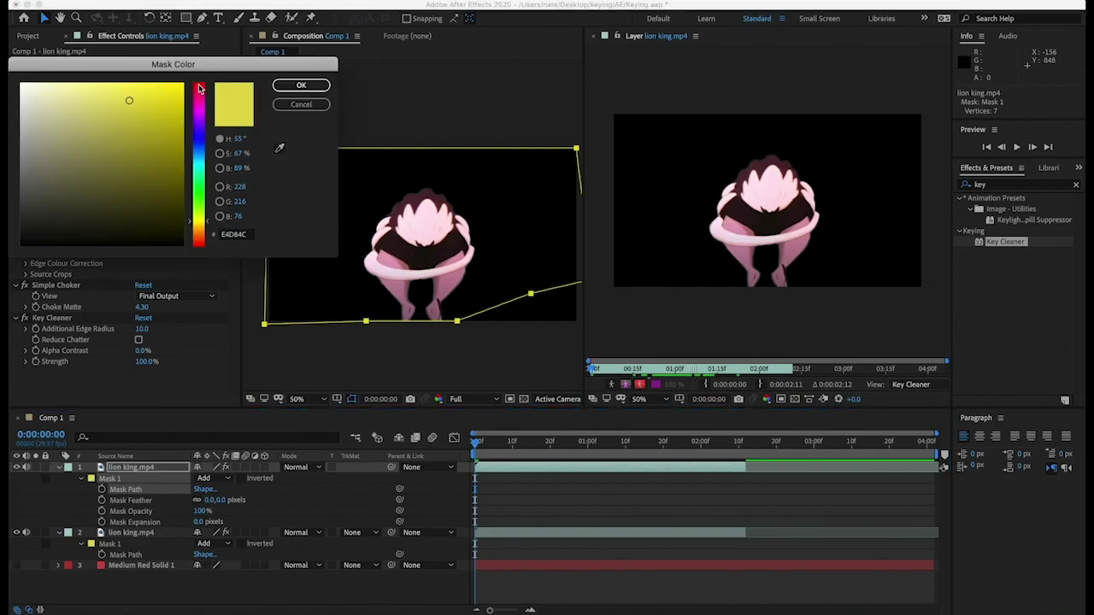
pyautogui.click(295, 84)
# On the upper copy's Mask 1, add a vertex to the lower edge and raise the lower points to isolate the ostrich's upper body.
pyautogui.press('g')
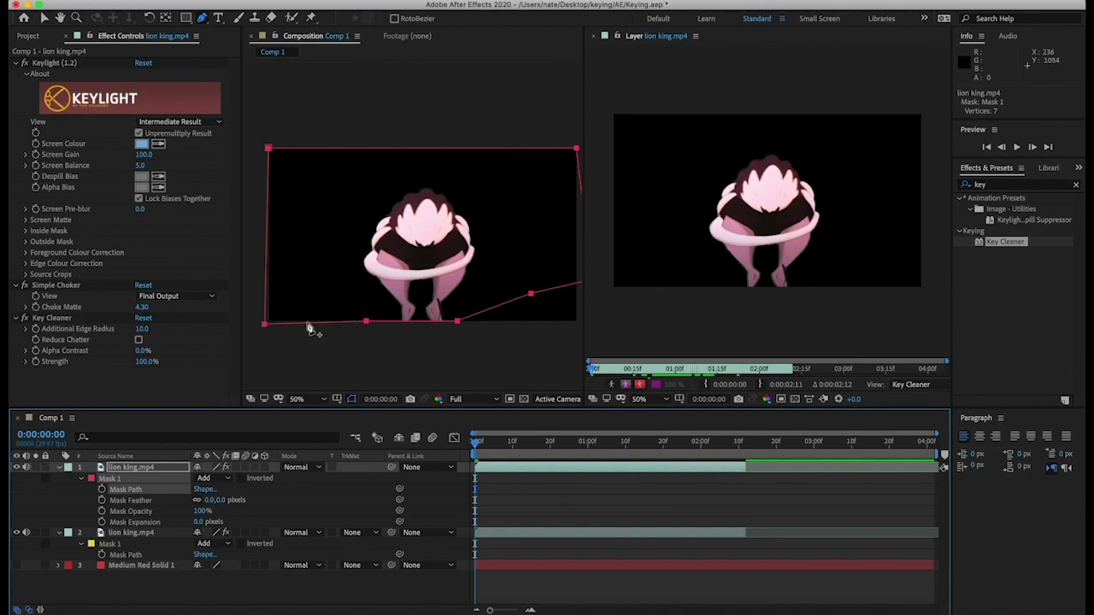
pyautogui.click(295, 322)
pyautogui.moveTo(264, 323); pyautogui.dragTo(277, 218)
pyautogui.moveTo(295, 322); pyautogui.dragTo(333, 243)
pyautogui.moveTo(366, 321); pyautogui.dragTo(395, 256)
pyautogui.moveTo(457, 321); pyautogui.dragTo(477, 252)
pyautogui.moveTo(527, 293); pyautogui.dragTo(504, 209)
pyautogui.press('v')
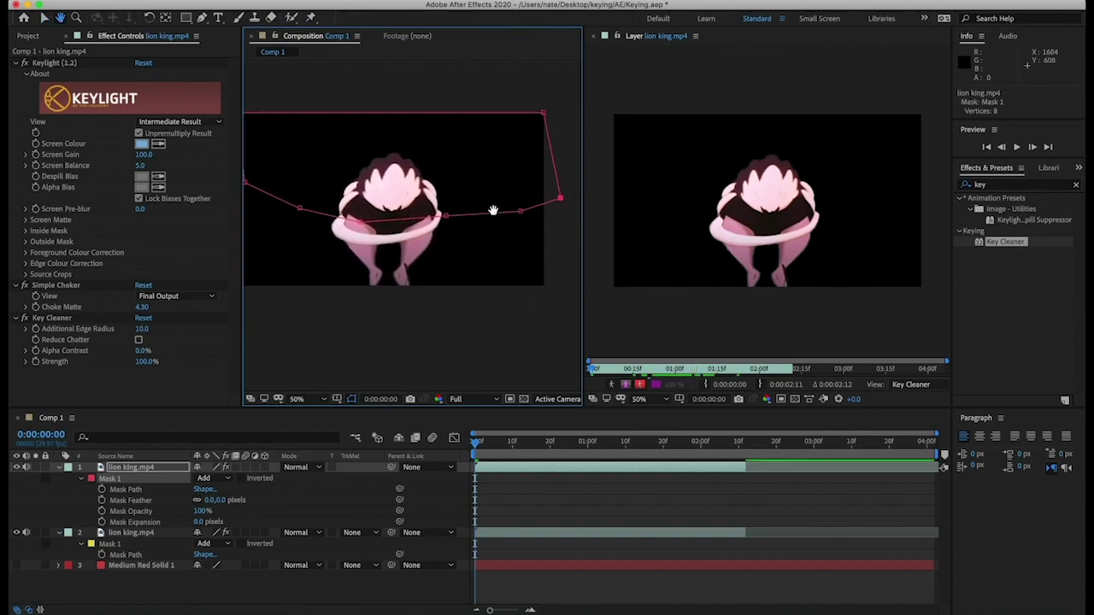
# On the lower copy's Mask 1, pull both top corners down to about mid-body so it covers only the ostrich's legs.
pyautogui.click(145, 533)
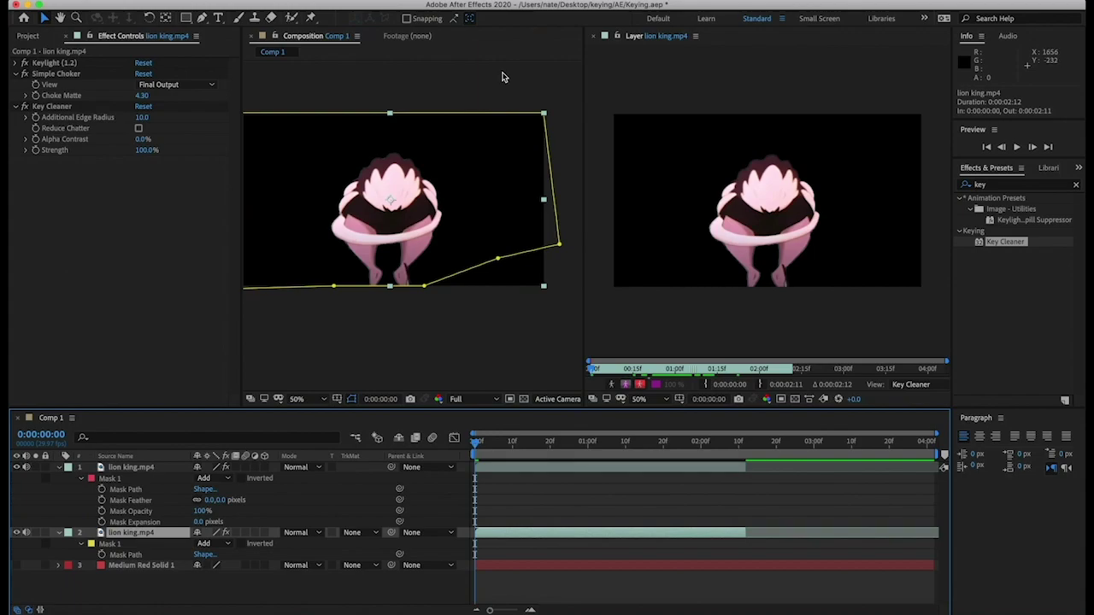
pyautogui.click(428, 288)
pyautogui.moveTo(543, 112); pyautogui.dragTo(567, 214)
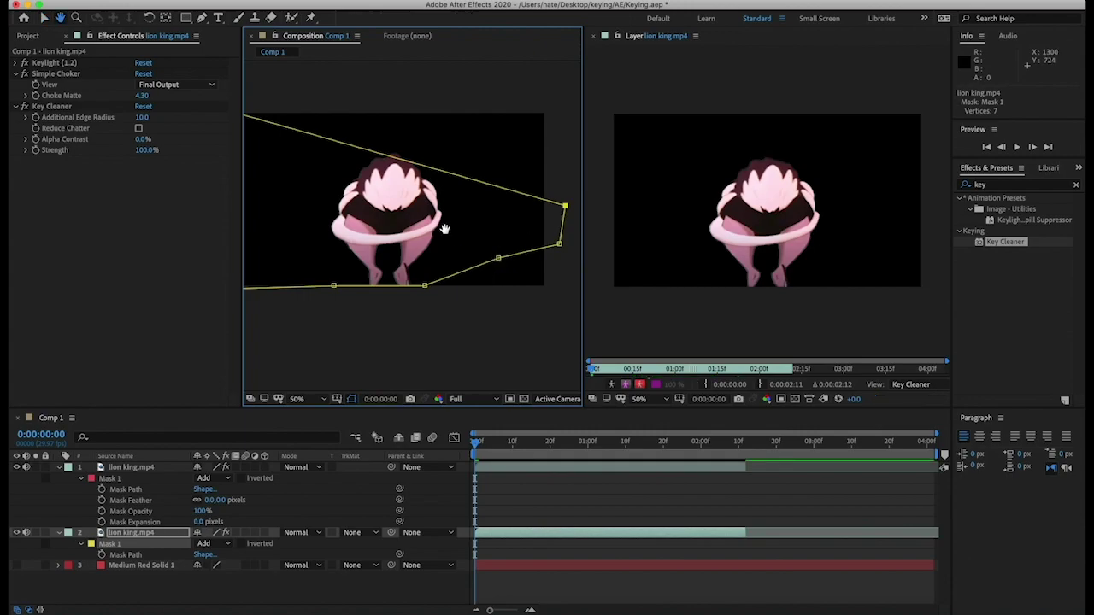
pyautogui.moveTo(441, 228); pyautogui.dragTo(486, 242)
pyautogui.press('g')
pyautogui.moveTo(282, 127); pyautogui.dragTo(247, 221)
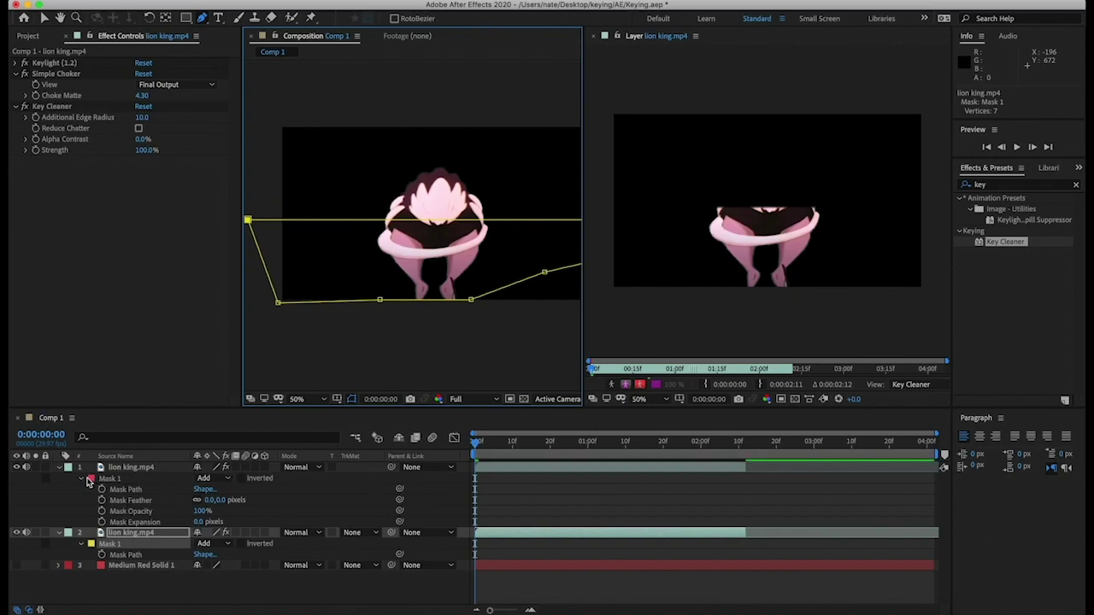
# Check the masked leg and upper-body halves separately by toggling the visibility of the two lion king.mp4 copies.
pyautogui.click(59, 469)
pyautogui.click(59, 480)
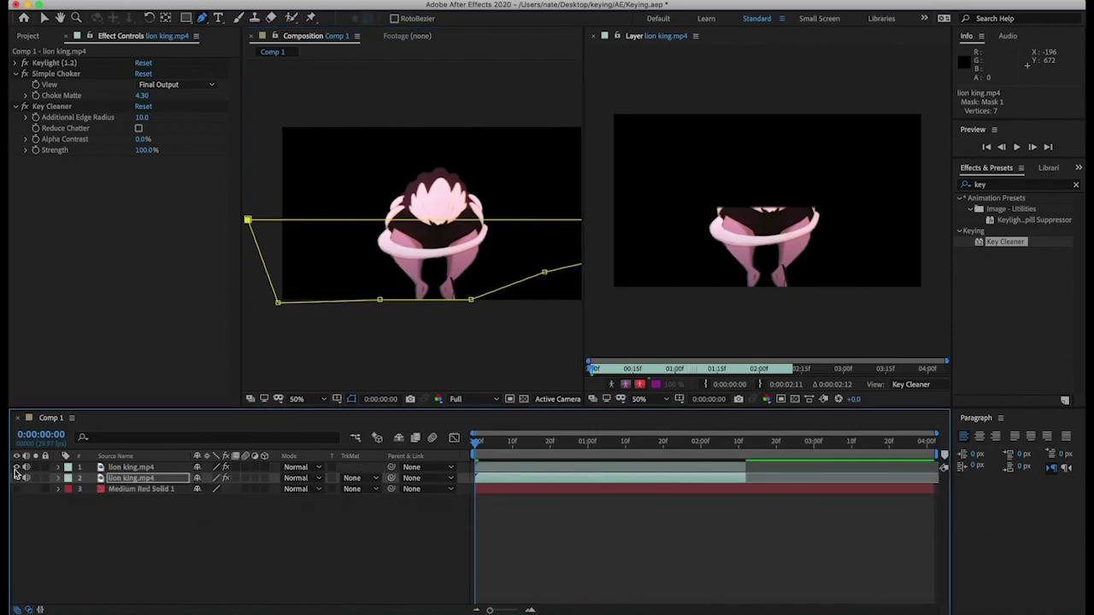
pyautogui.click(15, 469)
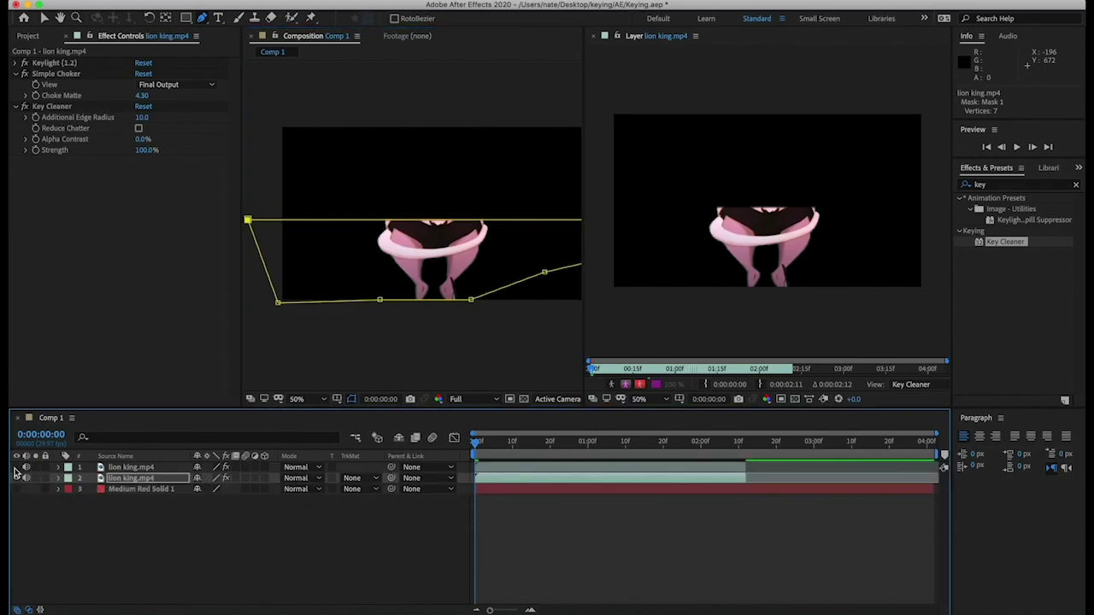
pyautogui.click(237, 579)
pyautogui.click(91, 469)
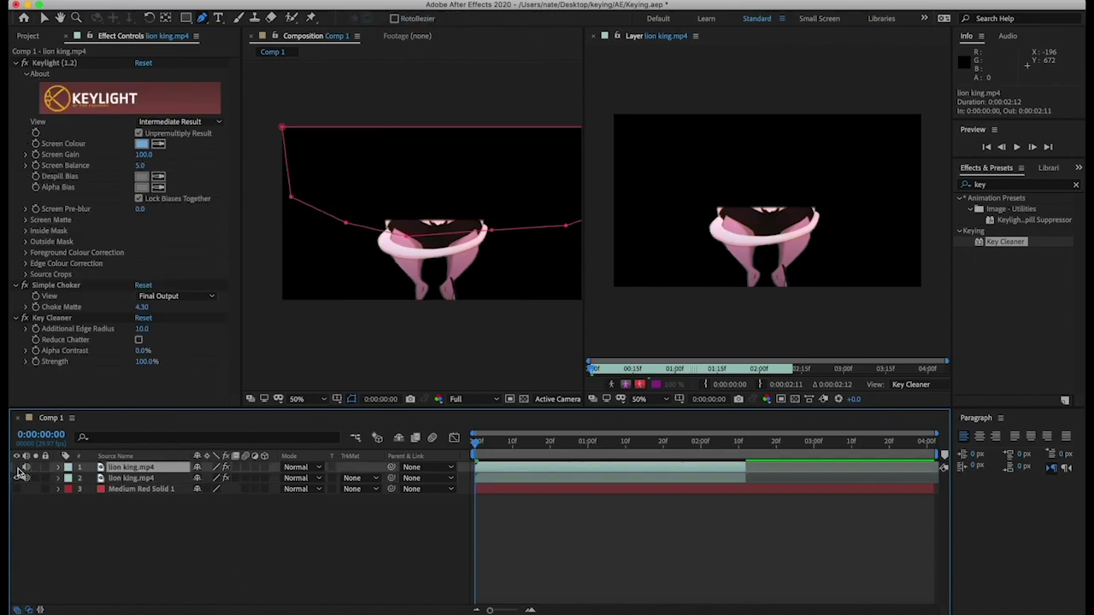
pyautogui.click(237, 564)
pyautogui.click(137, 478)
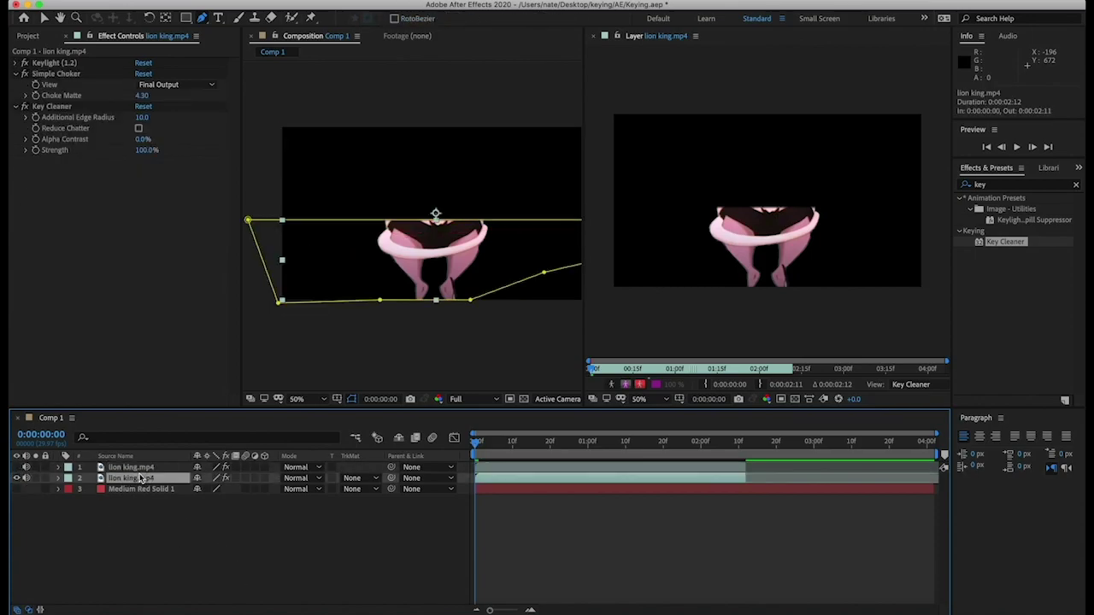
pyautogui.click(17, 483)
pyautogui.click(180, 546)
pyautogui.click(16, 467)
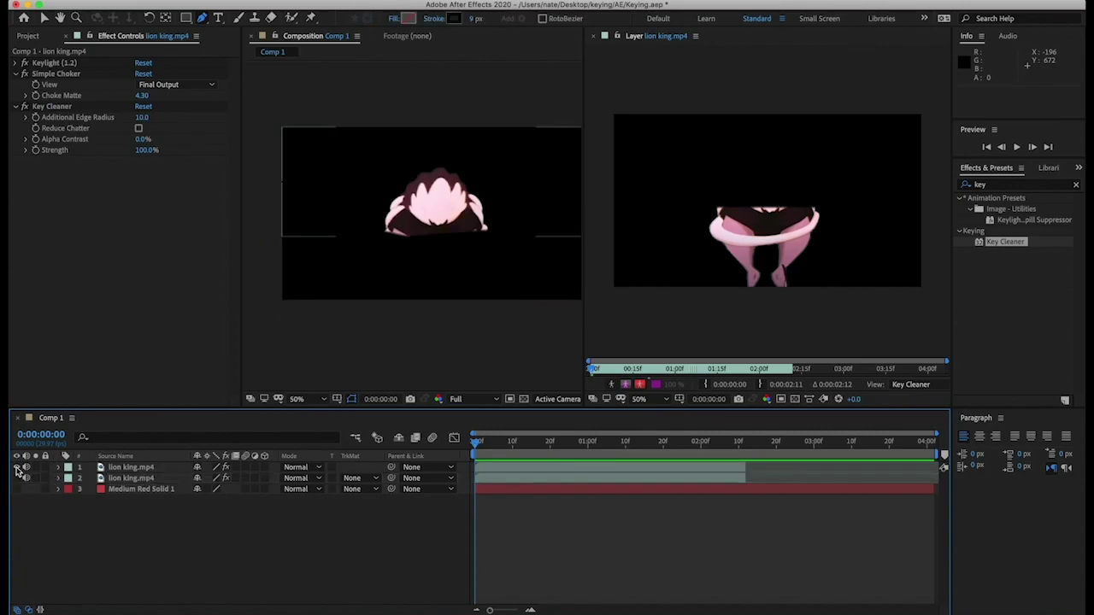
pyautogui.click(17, 479)
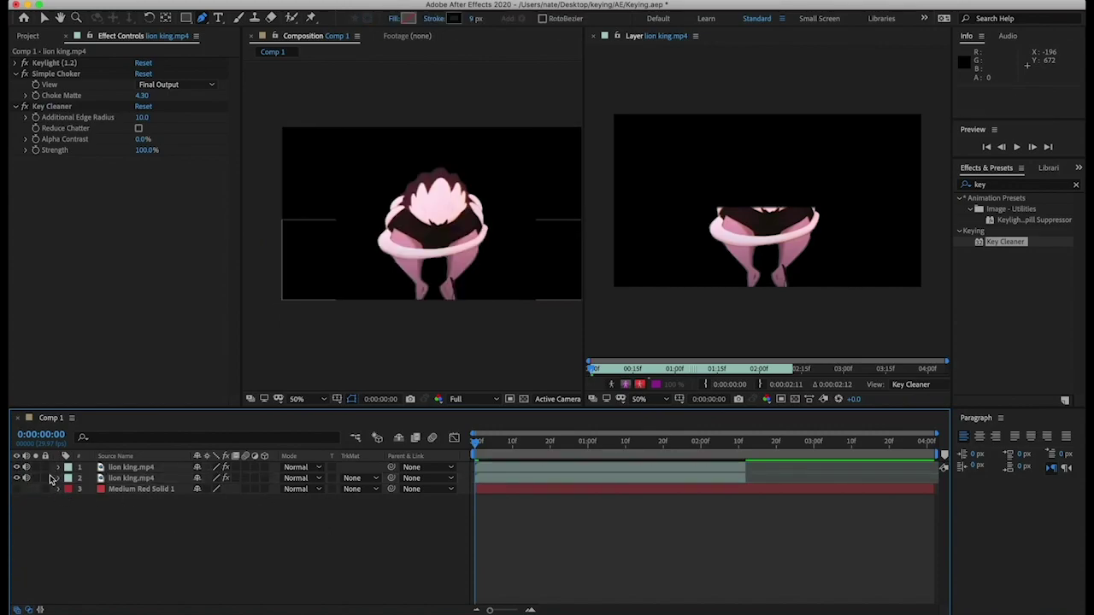
# Display the Mask 1 outline of each lion king.mp4 copy in turn to examine where the upper-body and leg masks meet.
pyautogui.click(154, 469)
pyautogui.click(157, 481)
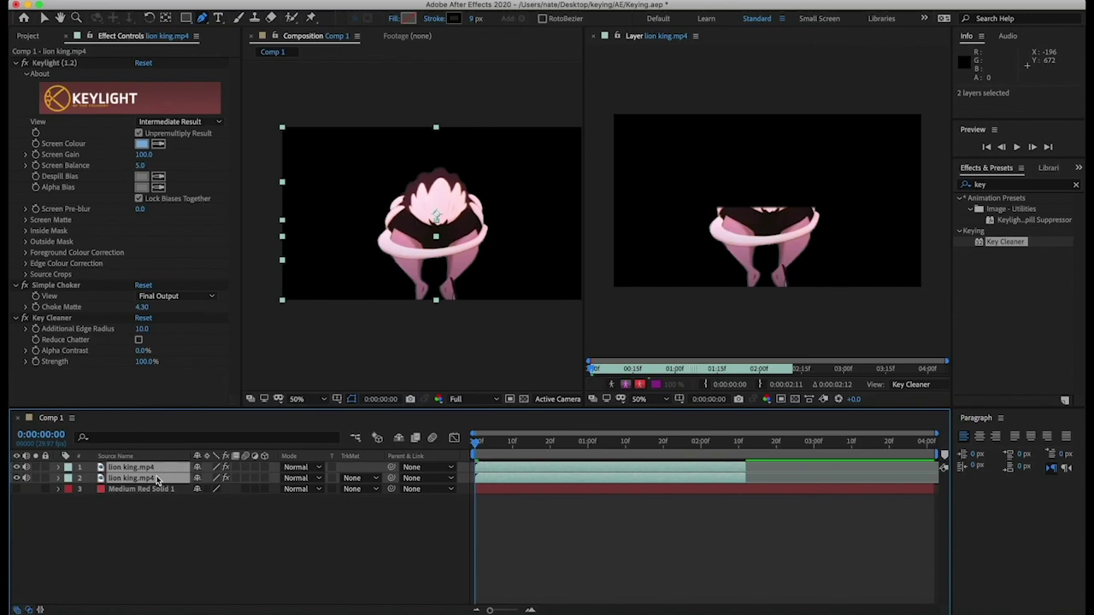
pyautogui.click(158, 519)
pyautogui.click(60, 468)
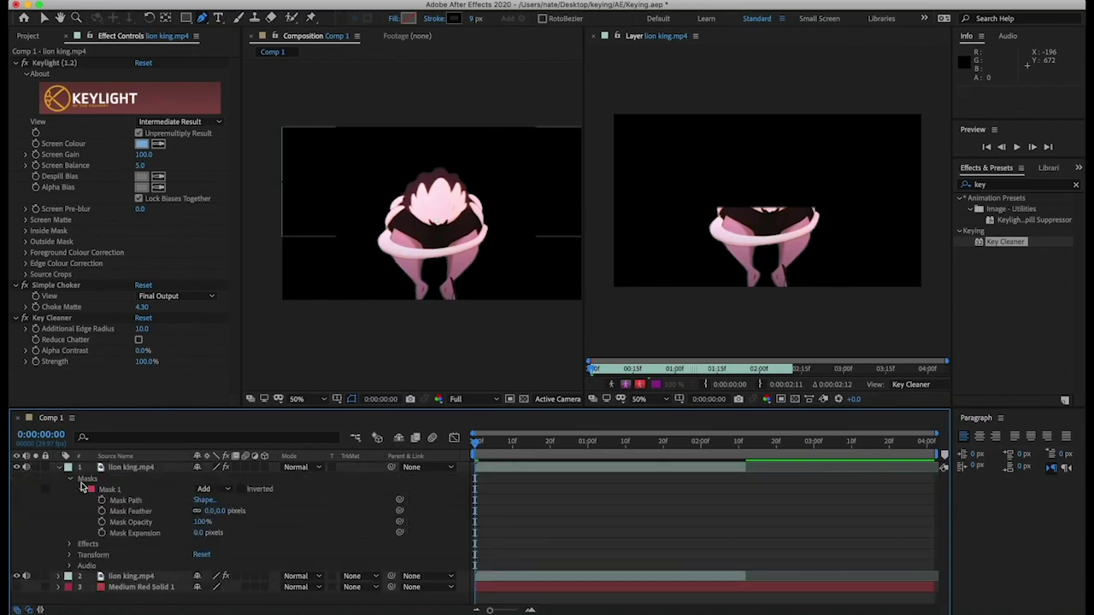
pyautogui.click(110, 489)
pyautogui.click(62, 577)
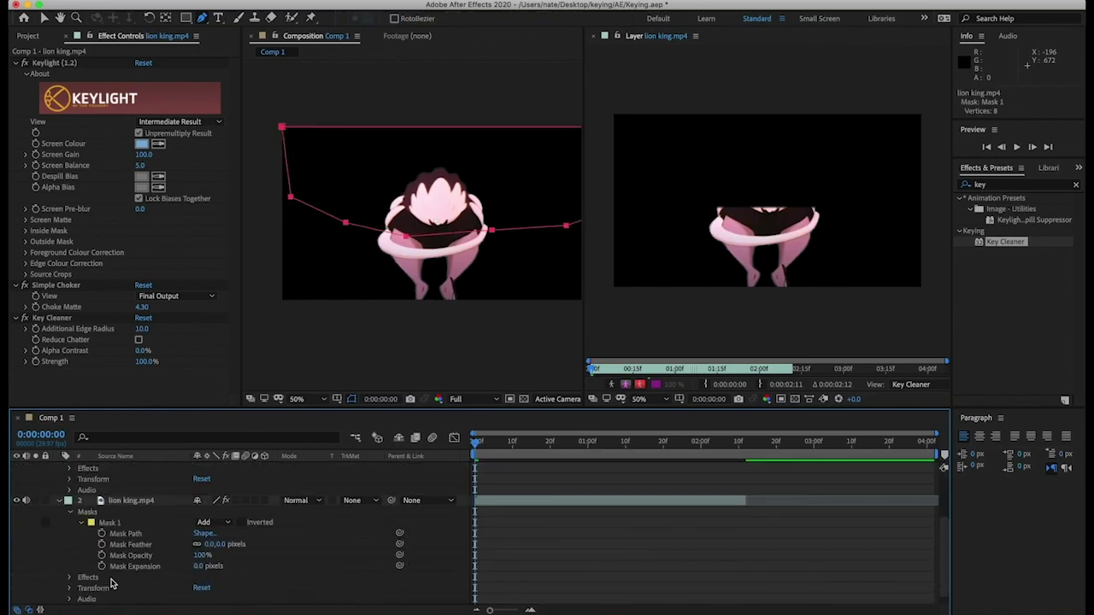
pyautogui.click(130, 523)
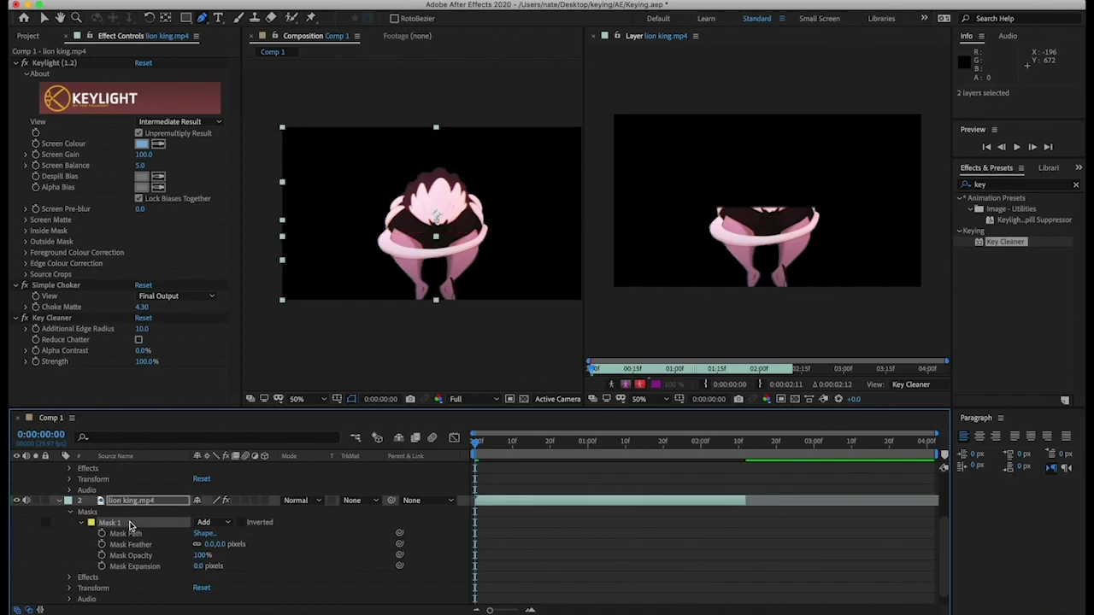
pyautogui.click(376, 362)
pyautogui.press('h')
pyautogui.moveTo(505, 312); pyautogui.dragTo(419, 367)
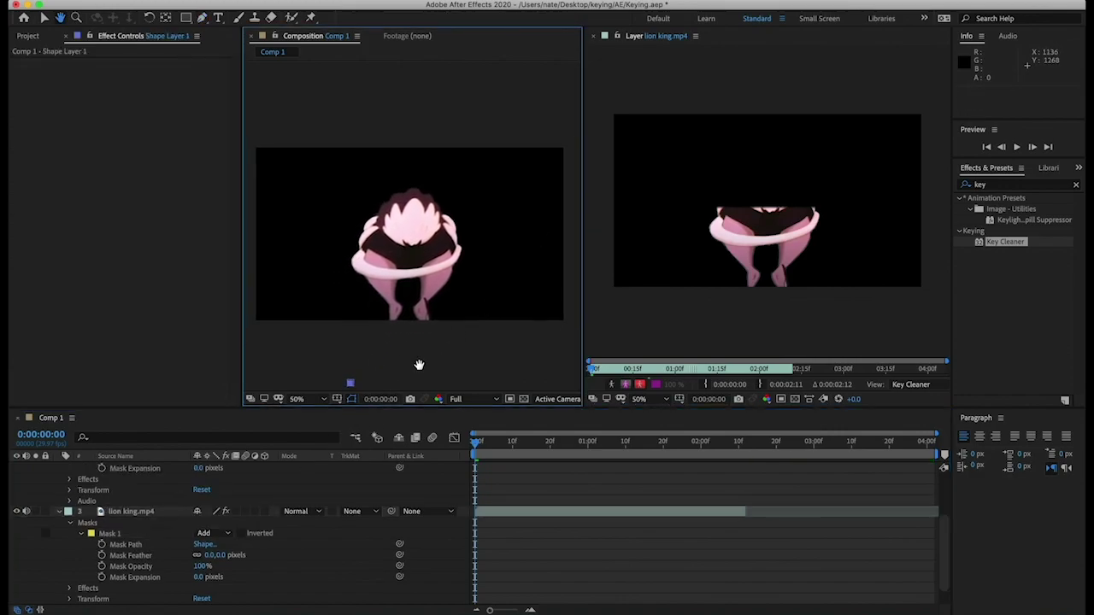
pyautogui.click(111, 535)
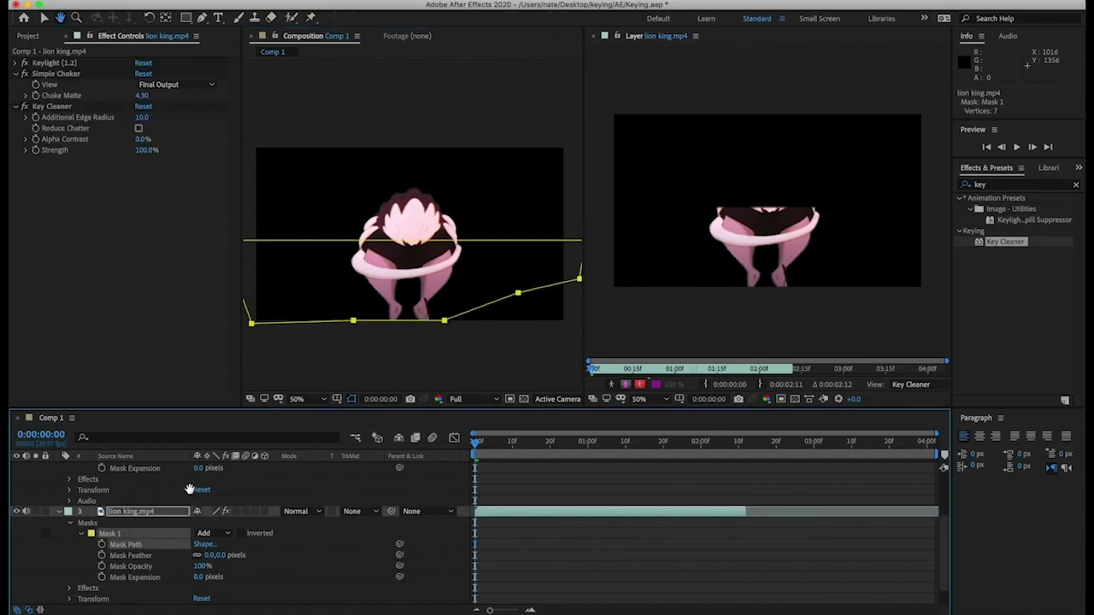
pyautogui.scroll(5, 248, 547)
pyautogui.press('v')
pyautogui.click(145, 502)
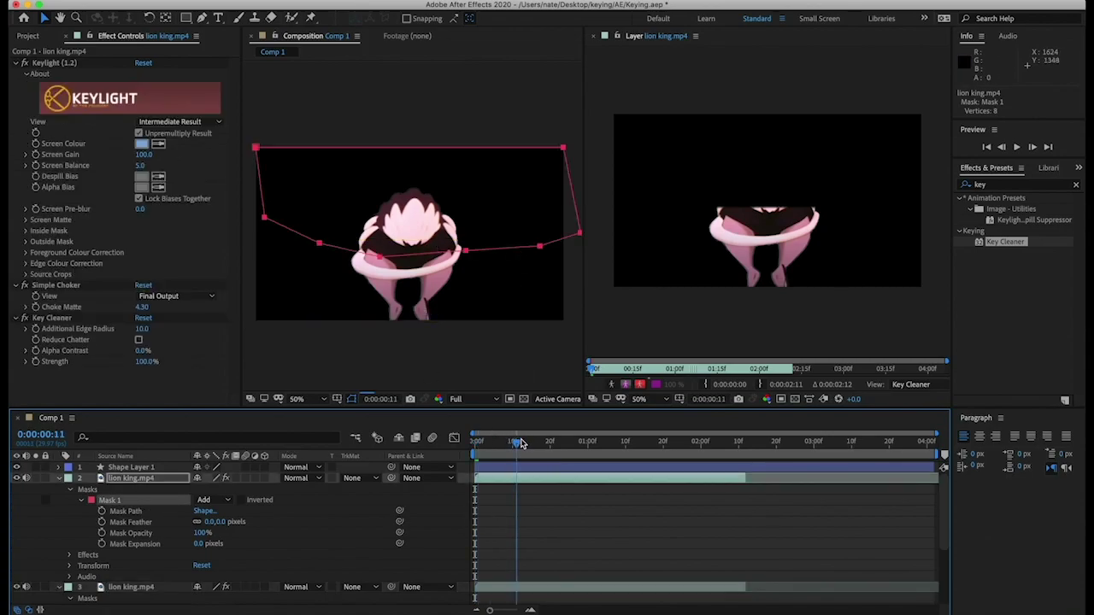
# Remove Keylight, Simple Choker and Key Cleaner from the lower lion king.mp4 copy that holds the legs.
pyautogui.click(60, 481)
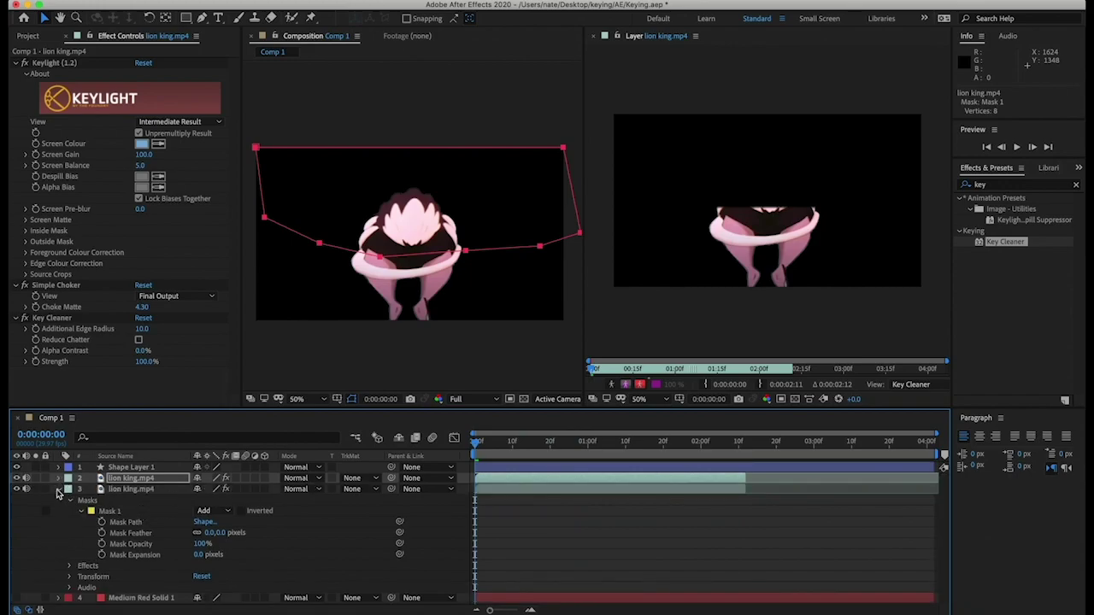
pyautogui.click(58, 489)
pyautogui.click(133, 489)
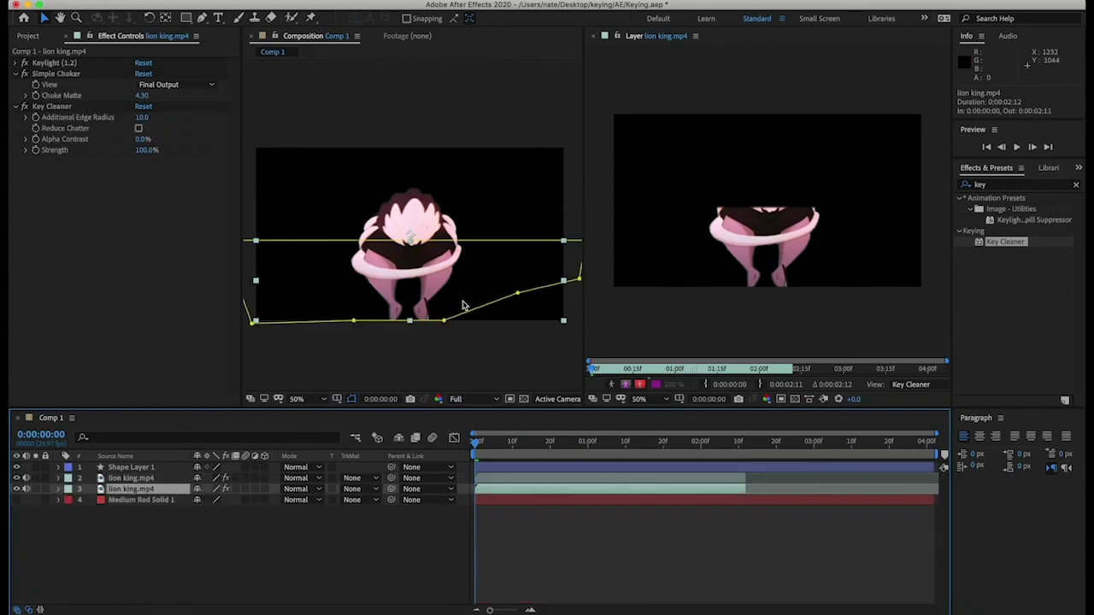
pyautogui.press('h')
pyautogui.moveTo(447, 196)
pyautogui.mouseDown()
pyautogui.moveTo(424, 197)
pyautogui.moveTo(437, 197)
pyautogui.mouseUp()
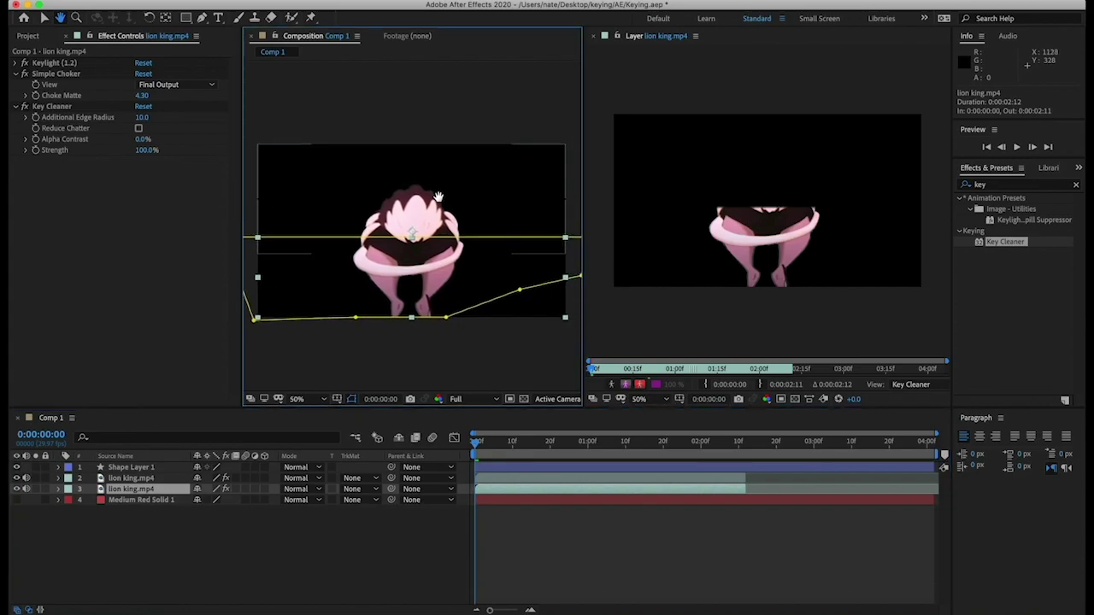
pyautogui.press('v')
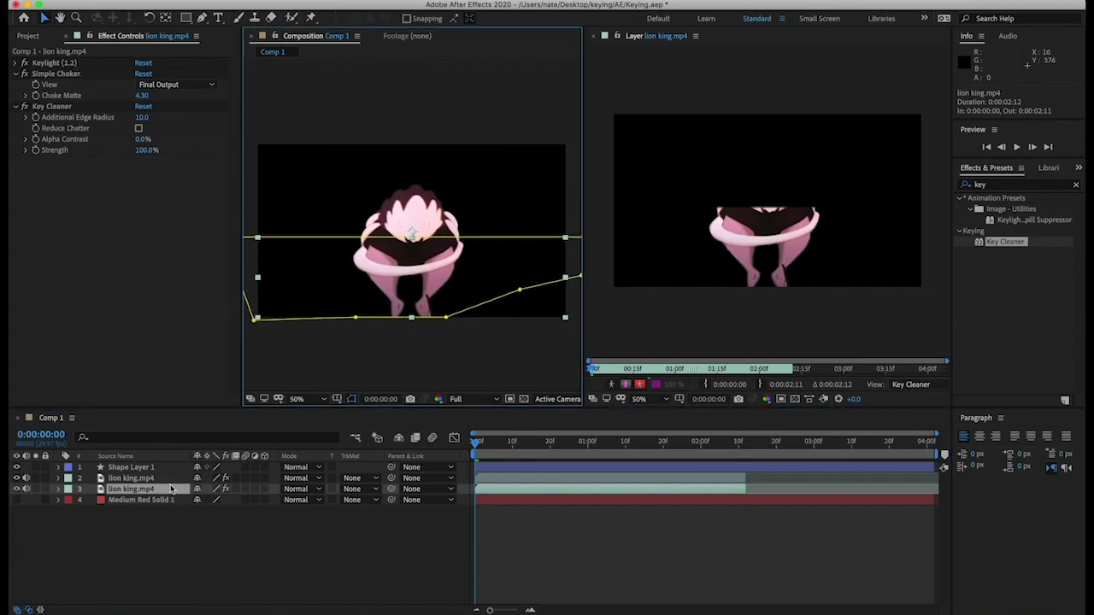
pyautogui.click(65, 62)
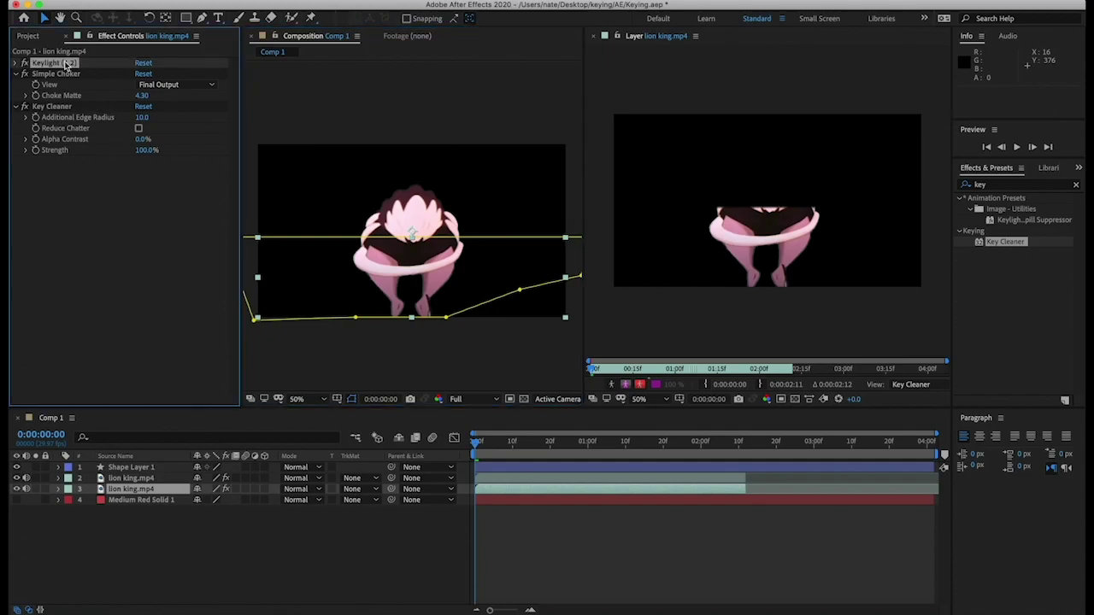
pyautogui.keyDown('shift'); pyautogui.click(61, 109); pyautogui.keyUp('shift')
pyautogui.press('Delete')
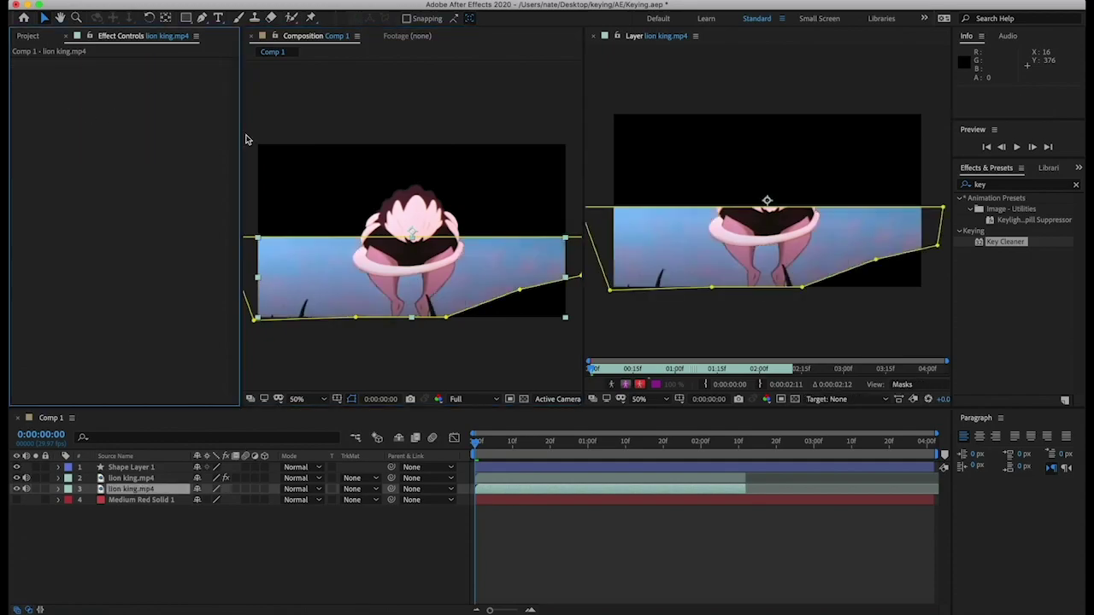
# Find Keylight (1.2) in the effects library and apply it to the lower lion king.mp4 copy.
pyautogui.click(1008, 188)
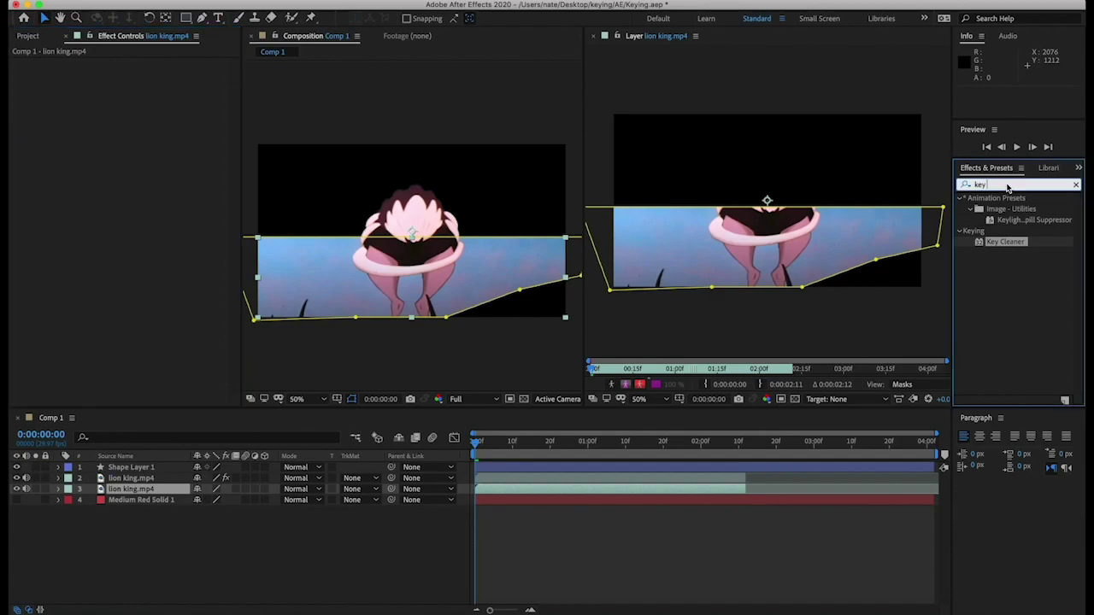
pyautogui.write('ligh')
pyautogui.press('BackSpace')
pyautogui.press('BackSpace')
pyautogui.press('BackSpace')
pyautogui.press('BackSpace')
pyautogui.press('BackSpace')
pyautogui.write('li')
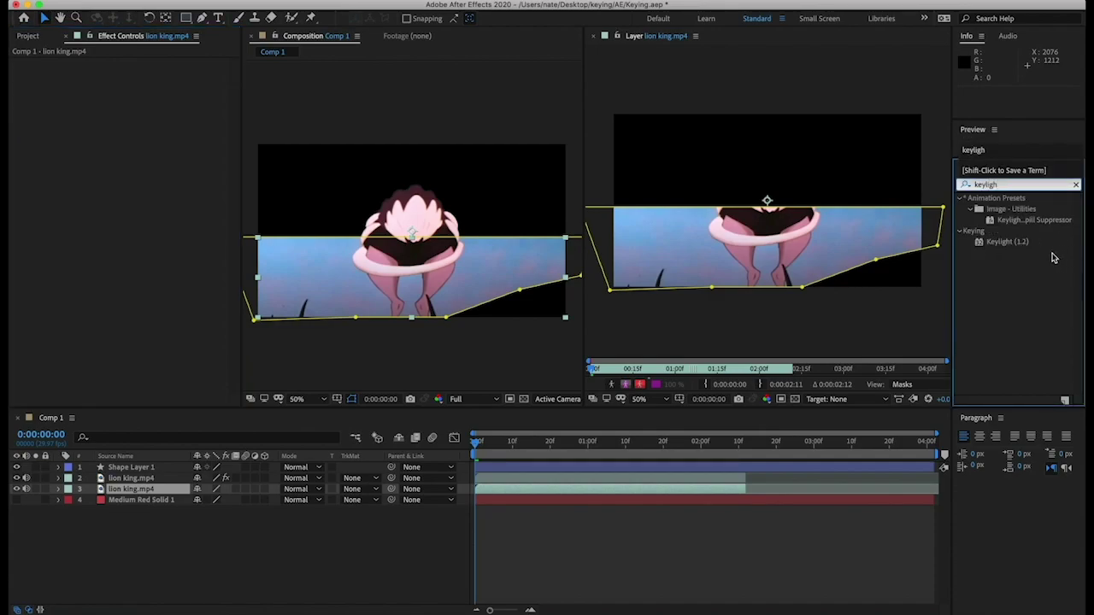
pyautogui.click(1013, 243)
pyautogui.moveTo(1021, 248); pyautogui.dragTo(643, 491)
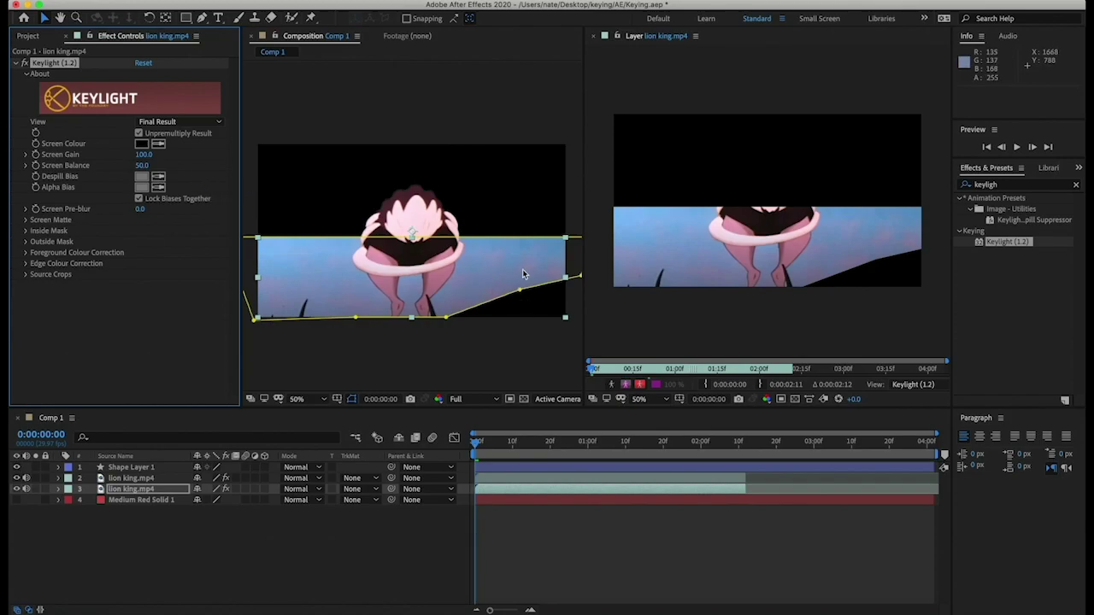
# Set the new Keylight's Screen Balance to 5 and its View to Status.
pyautogui.scroll(2, 452, 299)
pyautogui.scroll(-2, 452, 298)
pyautogui.click(160, 146)
pyautogui.click(142, 165)
pyautogui.press('Return')
pyautogui.click(175, 122)
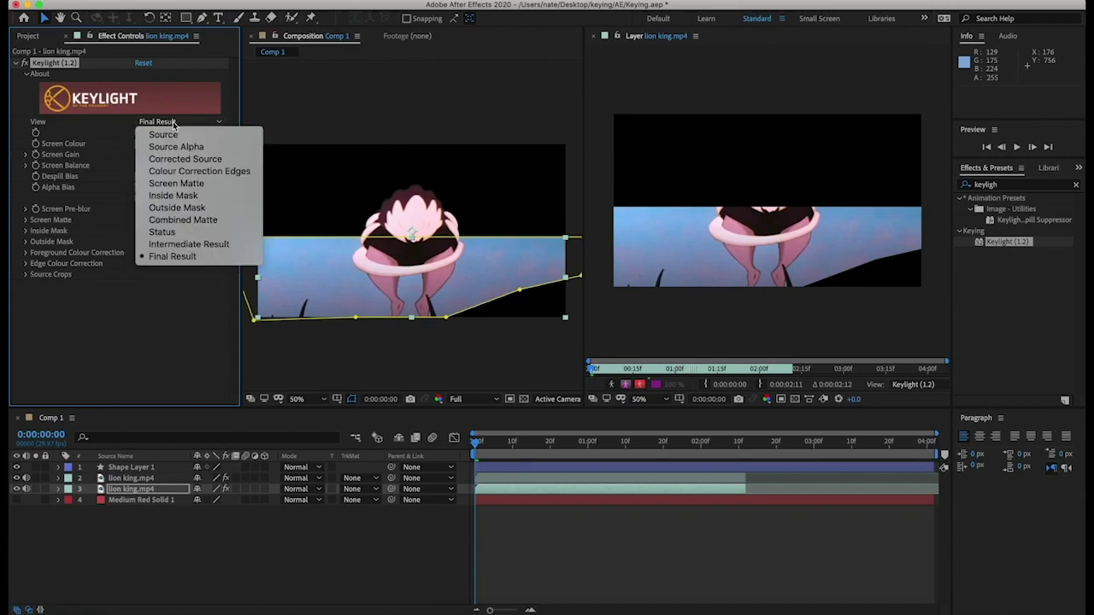
pyautogui.click(205, 232)
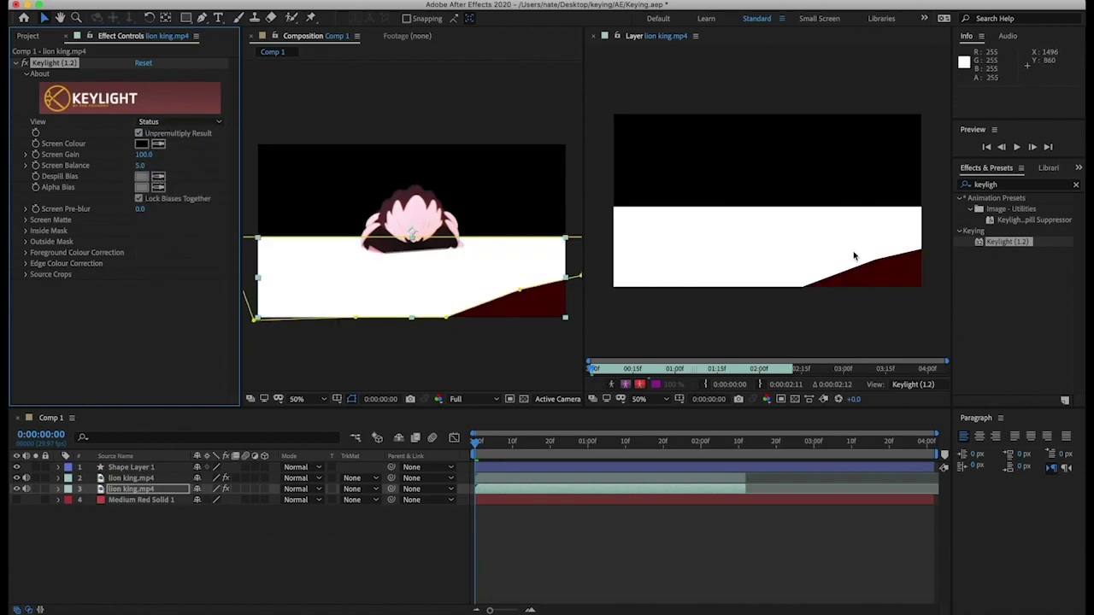
# Show the unkeyed clip by setting the layer view to None and sample the blue background beside the ostrich's legs as Screen Colour.
pyautogui.click(912, 385)
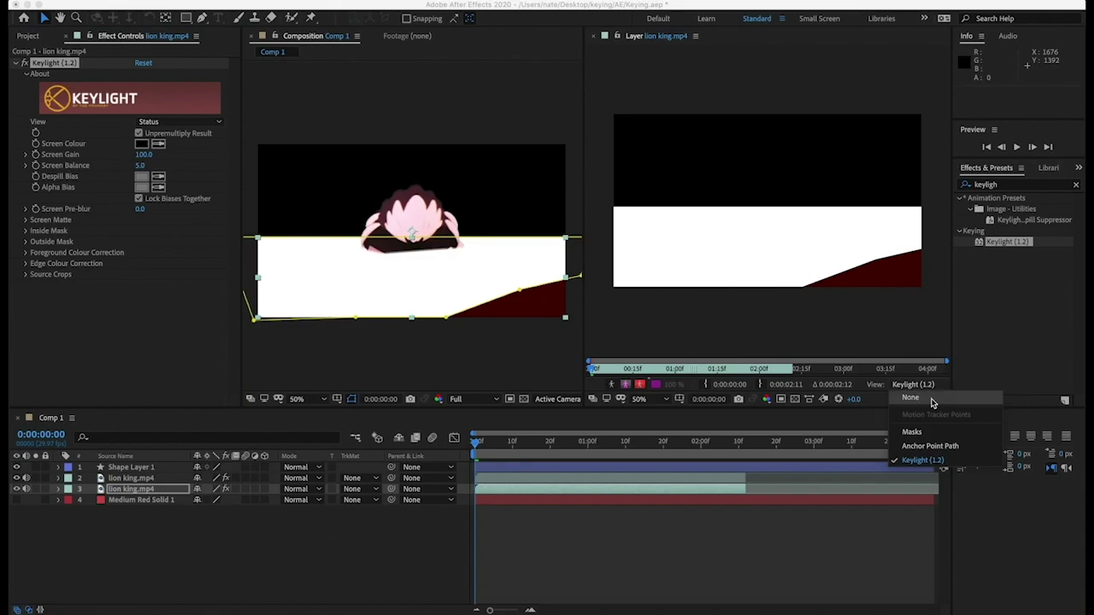
pyautogui.click(932, 399)
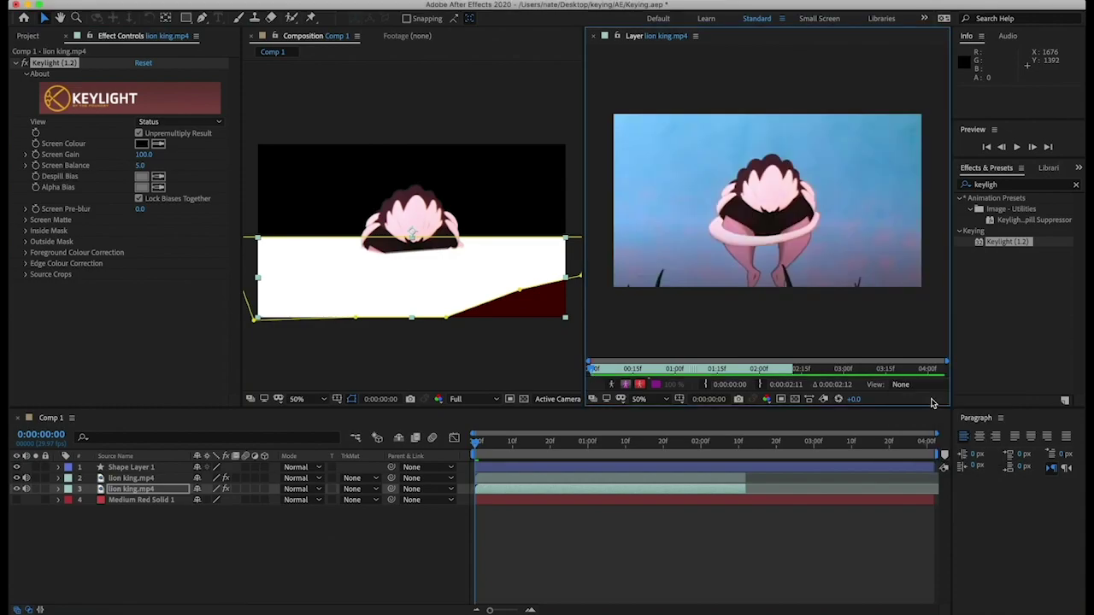
pyautogui.click(159, 145)
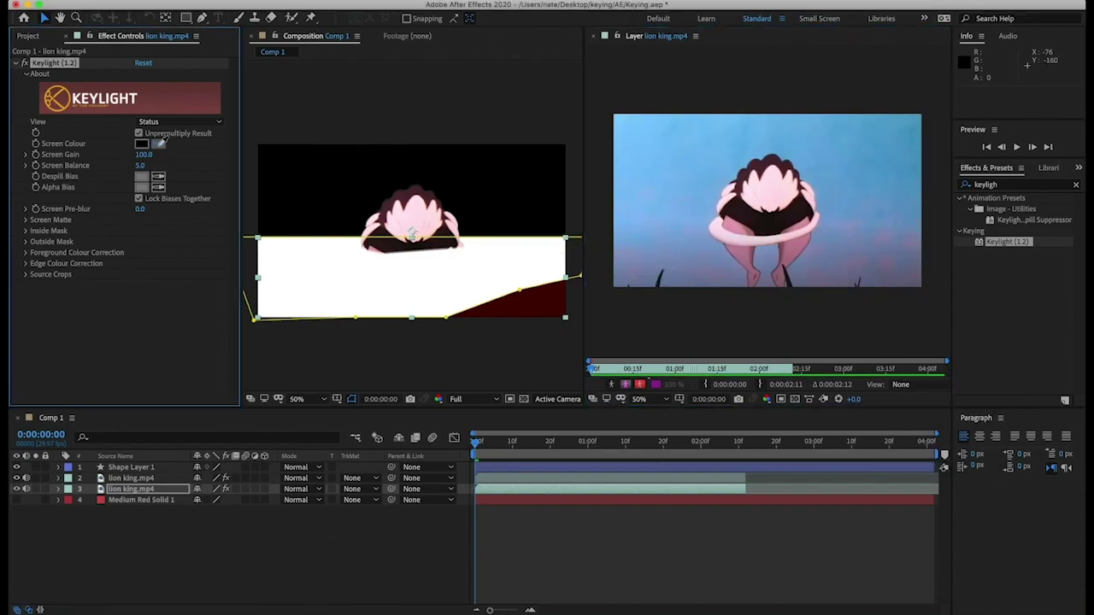
pyautogui.click(717, 260)
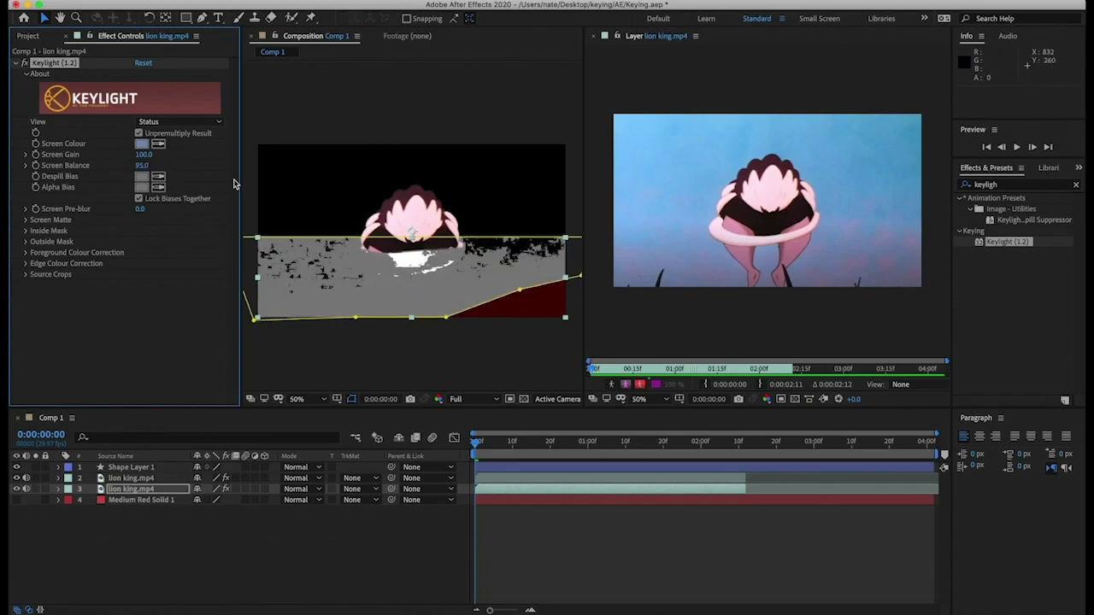
# Clean the leg layer's screen matte with Screen Balance 5, Clip Black 73 and Clip White 94.
pyautogui.click(27, 221)
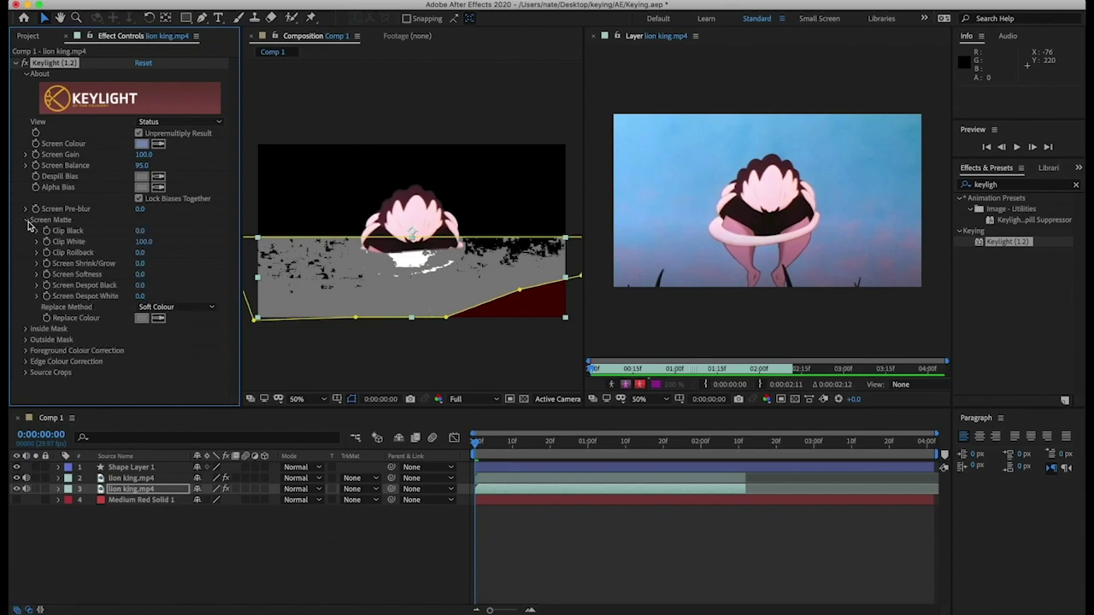
pyautogui.moveTo(141, 231); pyautogui.dragTo(165, 232)
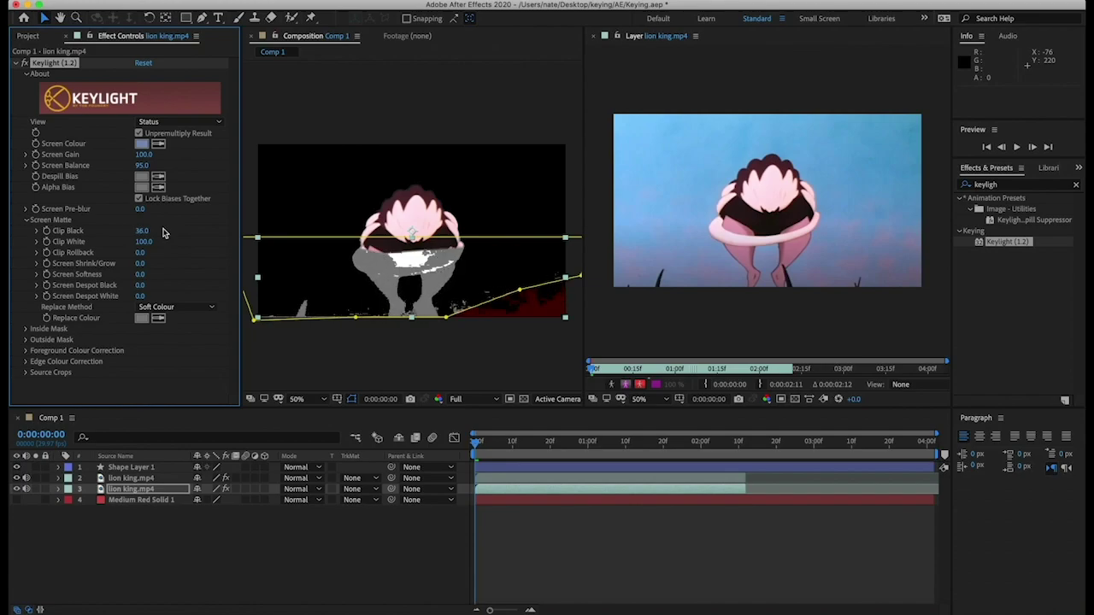
pyautogui.click(143, 166)
pyautogui.write('5')
pyautogui.press('Return')
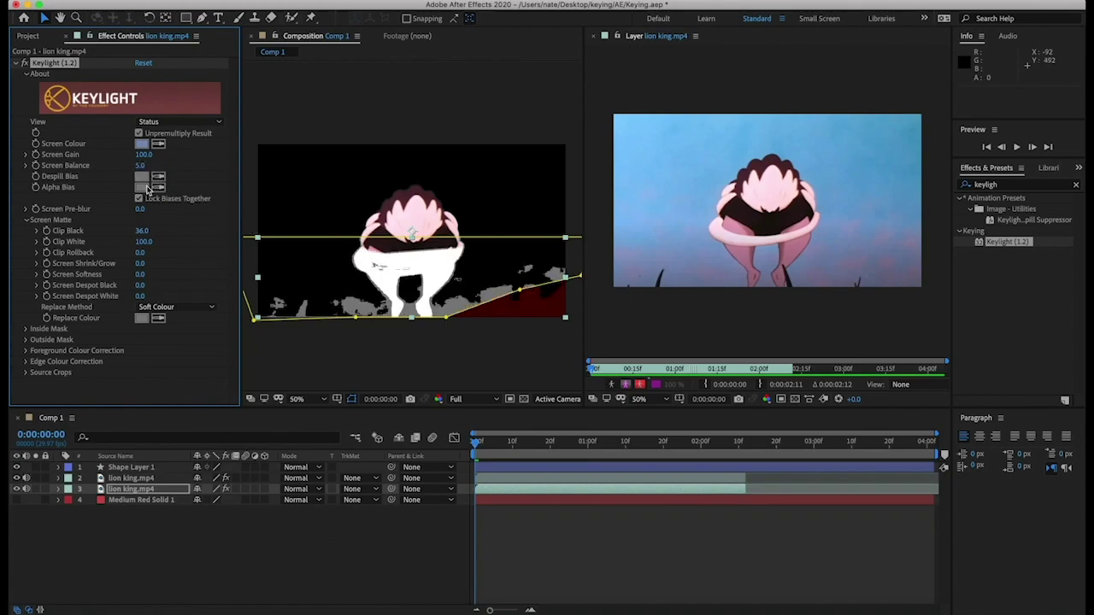
pyautogui.moveTo(145, 231)
pyautogui.mouseDown()
pyautogui.moveTo(167, 231)
pyautogui.moveTo(133, 242)
pyautogui.mouseUp()
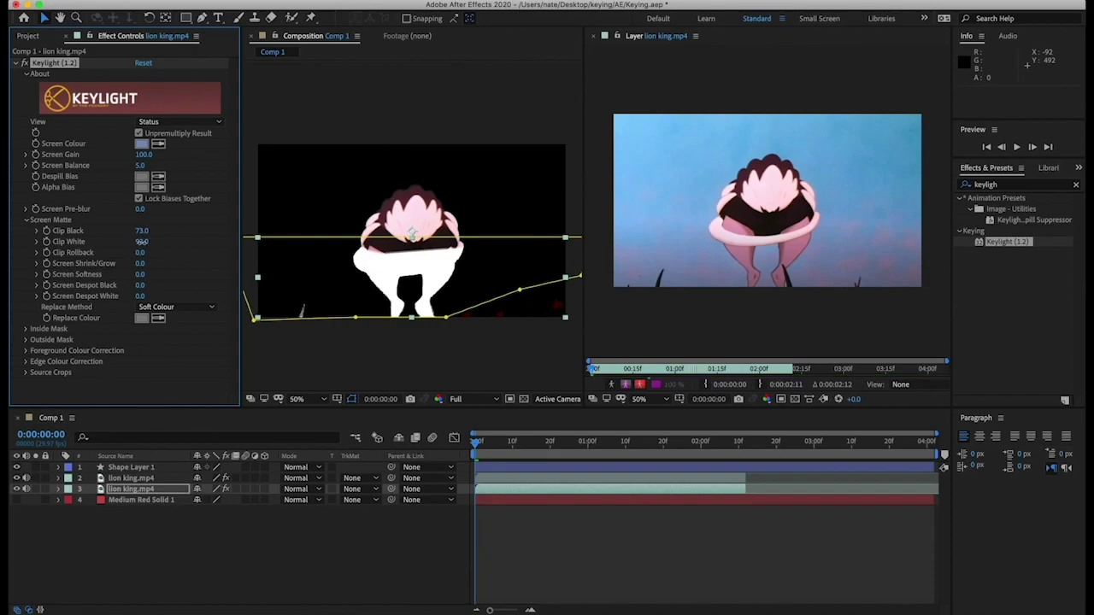
# Set Keylight's View to Intermediate Result and go to frame 0:00:00:14 to check the key around the head and legs.
pyautogui.click(171, 123)
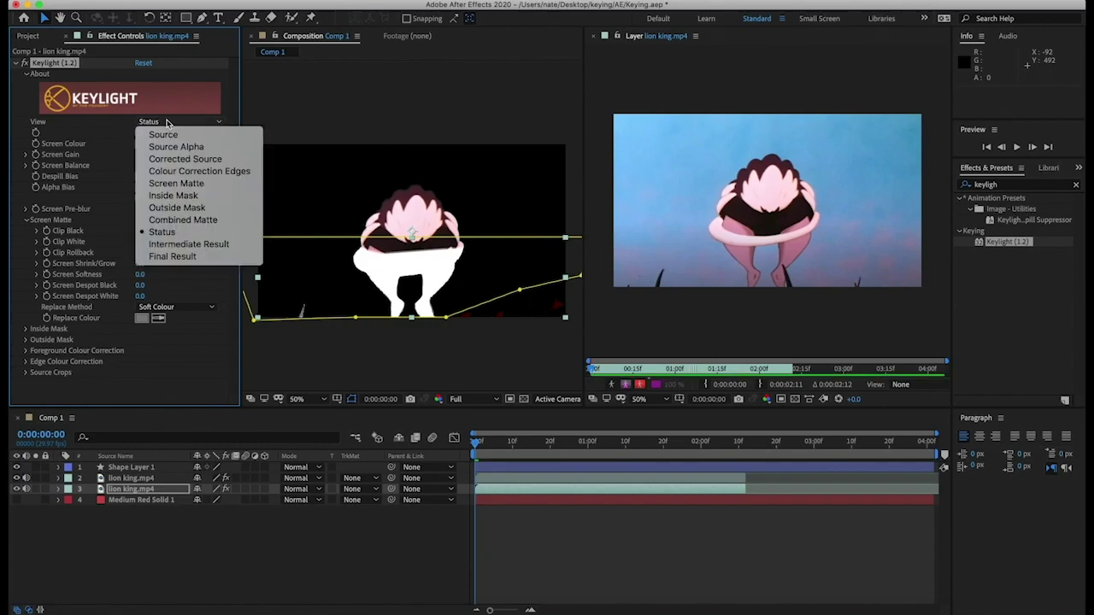
pyautogui.click(196, 247)
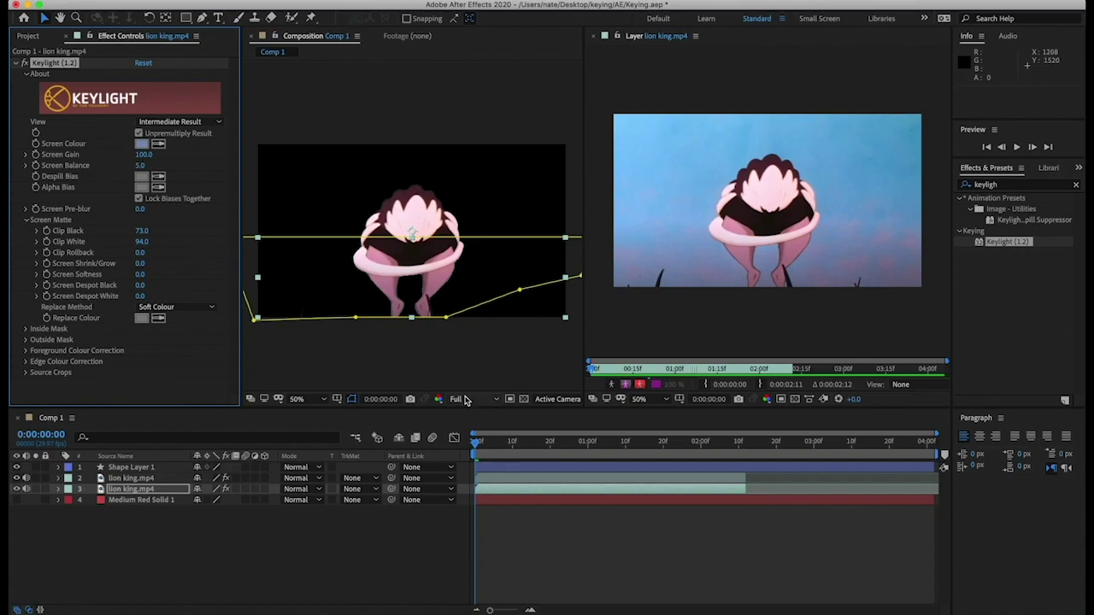
pyautogui.moveTo(476, 442); pyautogui.dragTo(528, 445)
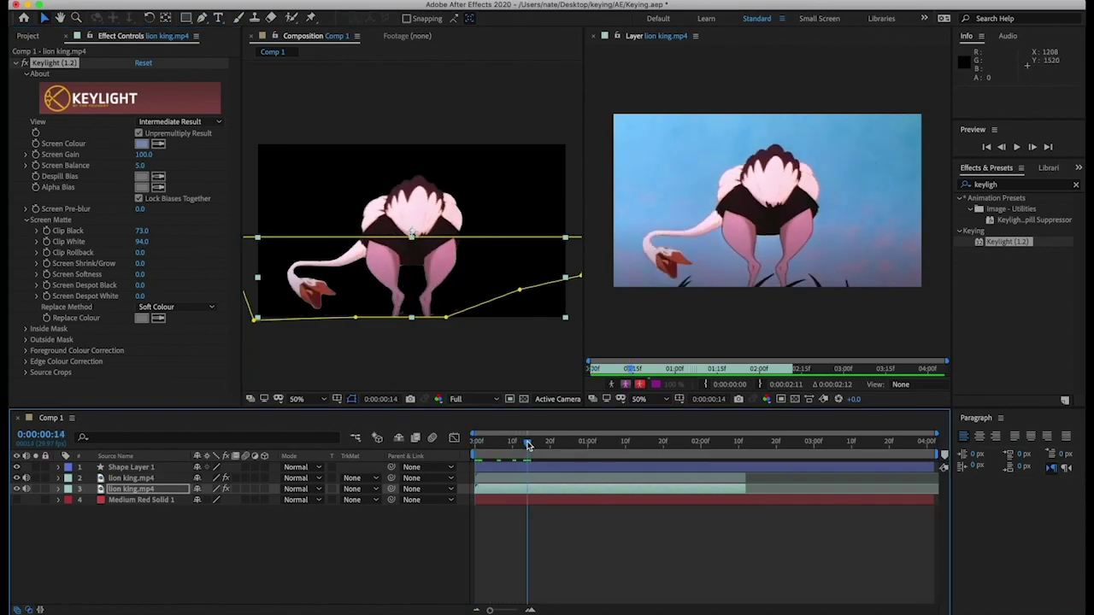
pyautogui.press('.')
pyautogui.moveTo(422, 325); pyautogui.dragTo(516, 241)
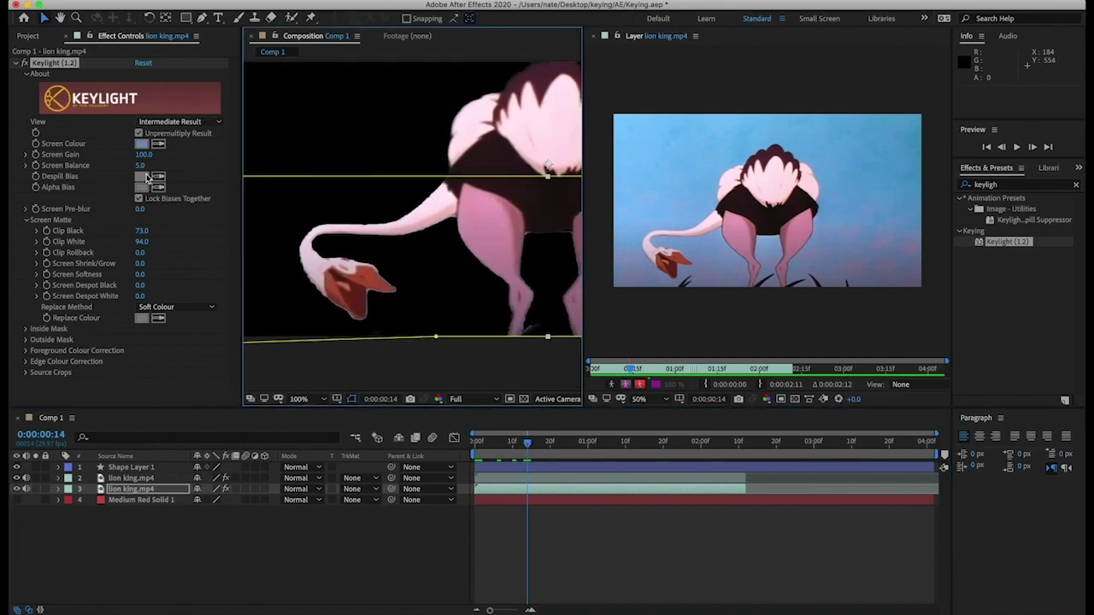
# Readjust Clip Black to about 64 while checking the ostrich's neck and head edges.
pyautogui.moveTo(141, 232); pyautogui.dragTo(154, 230)
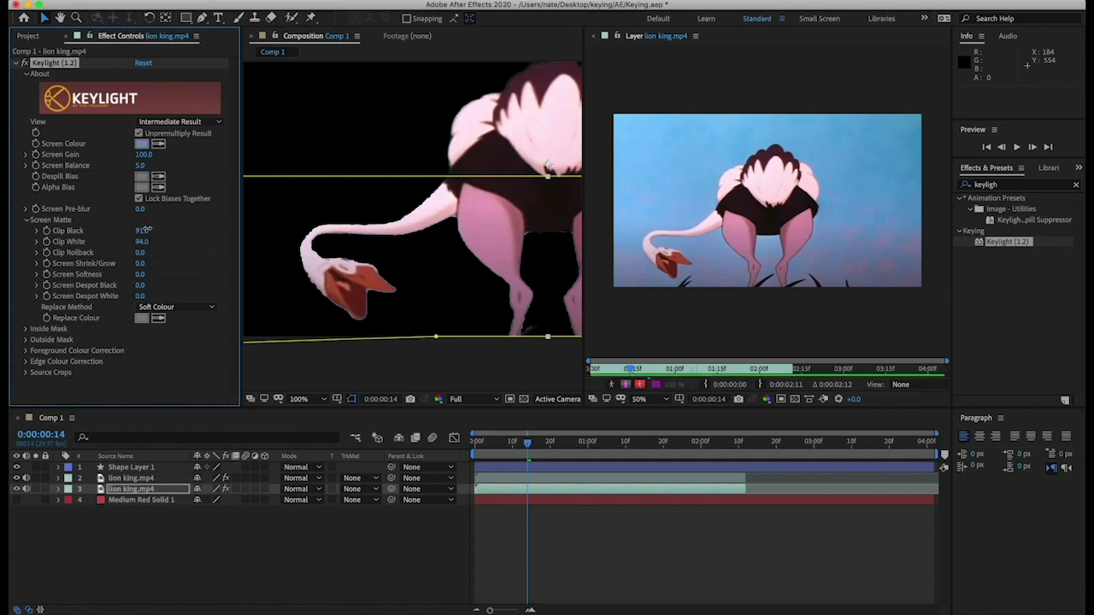
pyautogui.moveTo(147, 230); pyautogui.dragTo(144, 230)
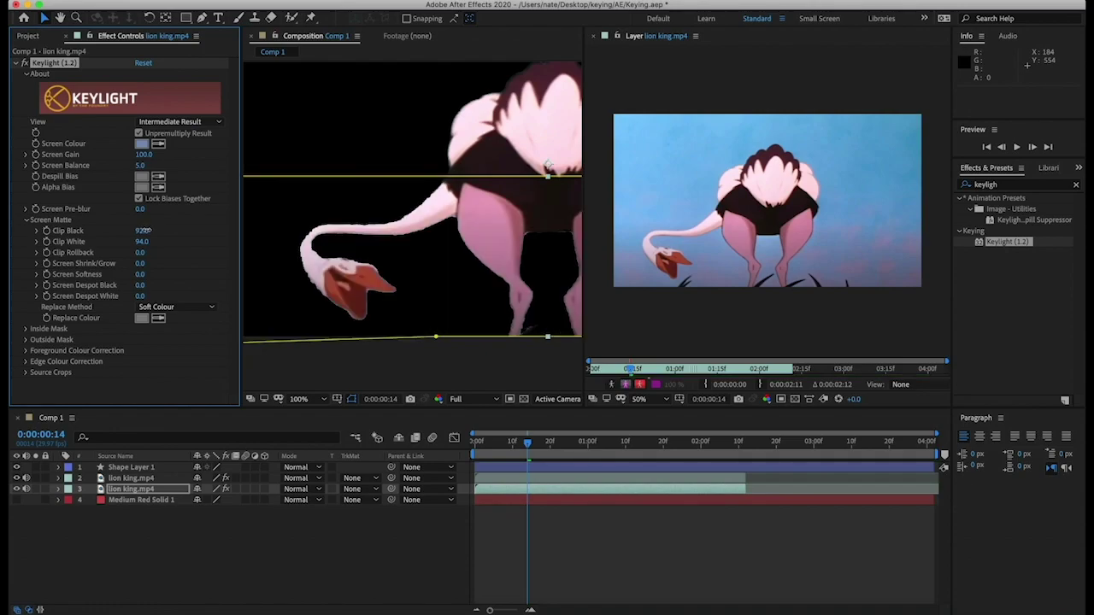
pyautogui.moveTo(134, 230)
pyautogui.mouseDown()
pyautogui.moveTo(98, 226)
pyautogui.moveTo(128, 227)
pyautogui.mouseUp()
pyautogui.moveTo(443, 232); pyautogui.dragTo(425, 208)
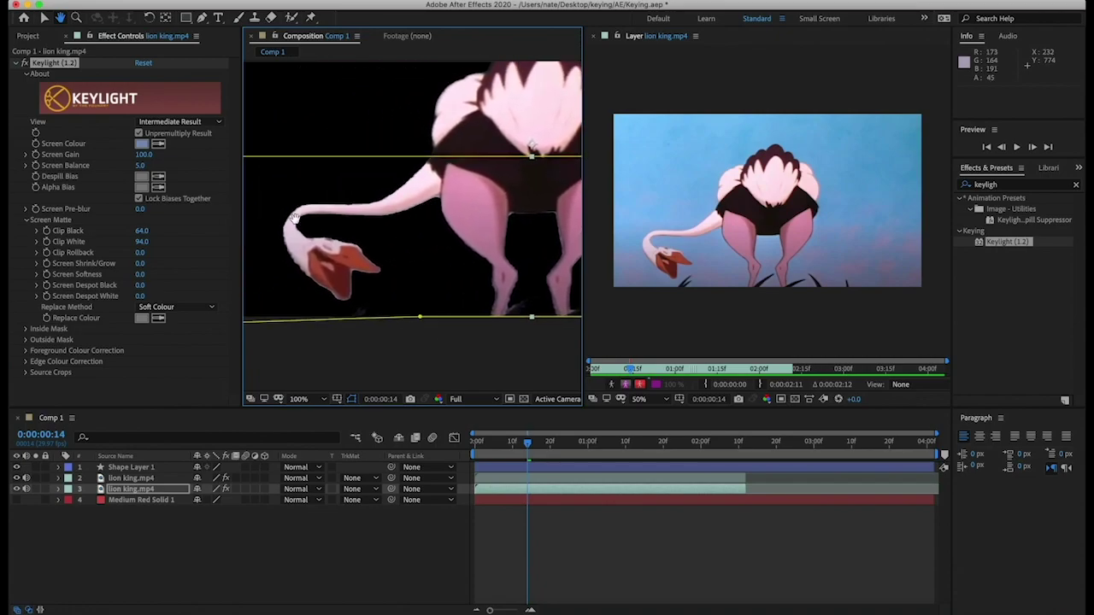
pyautogui.press('v')
pyautogui.moveTo(142, 231)
pyautogui.mouseDown()
pyautogui.moveTo(128, 231)
pyautogui.moveTo(151, 231)
pyautogui.moveTo(138, 230)
pyautogui.mouseUp()
pyautogui.click(209, 122)
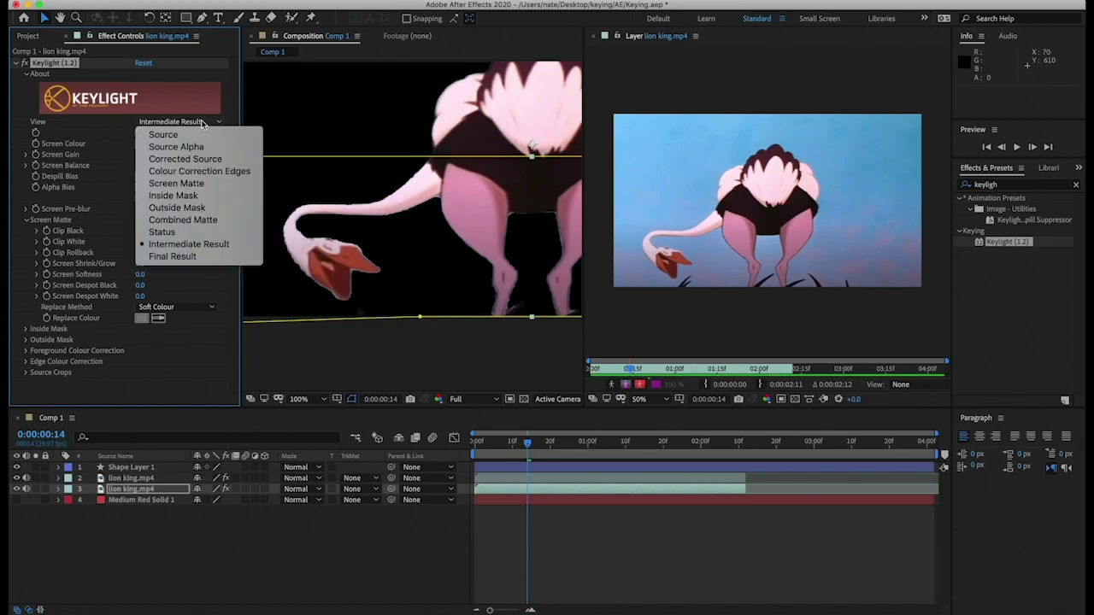
pyautogui.click(215, 192)
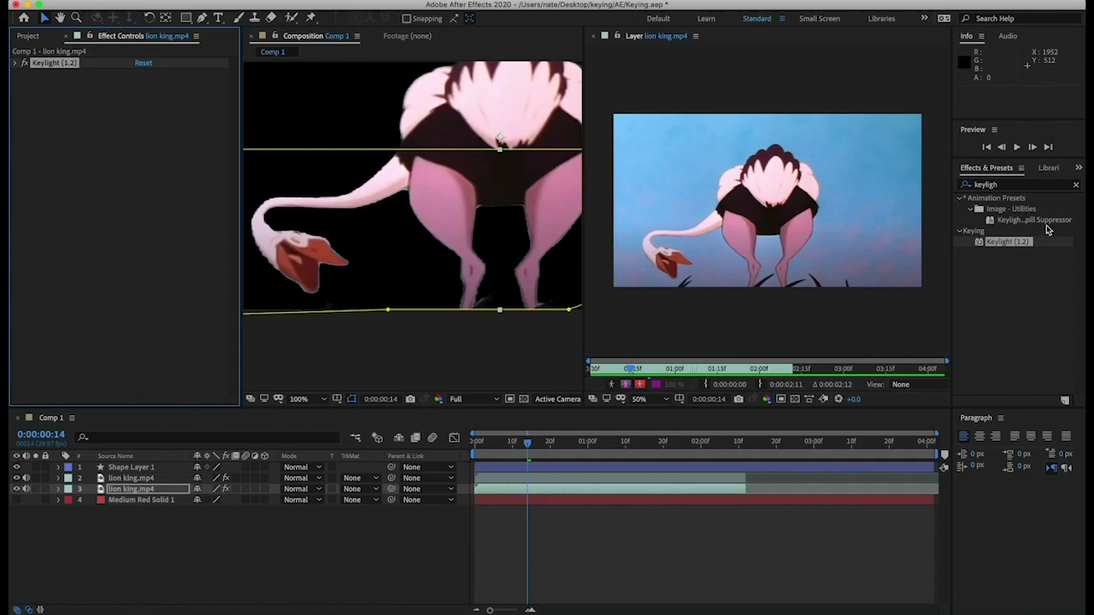
# Apply the Simple Choker effect to the leg layer and set its Choke Matte to 1.
pyautogui.click(1008, 185)
pyautogui.write('simple')
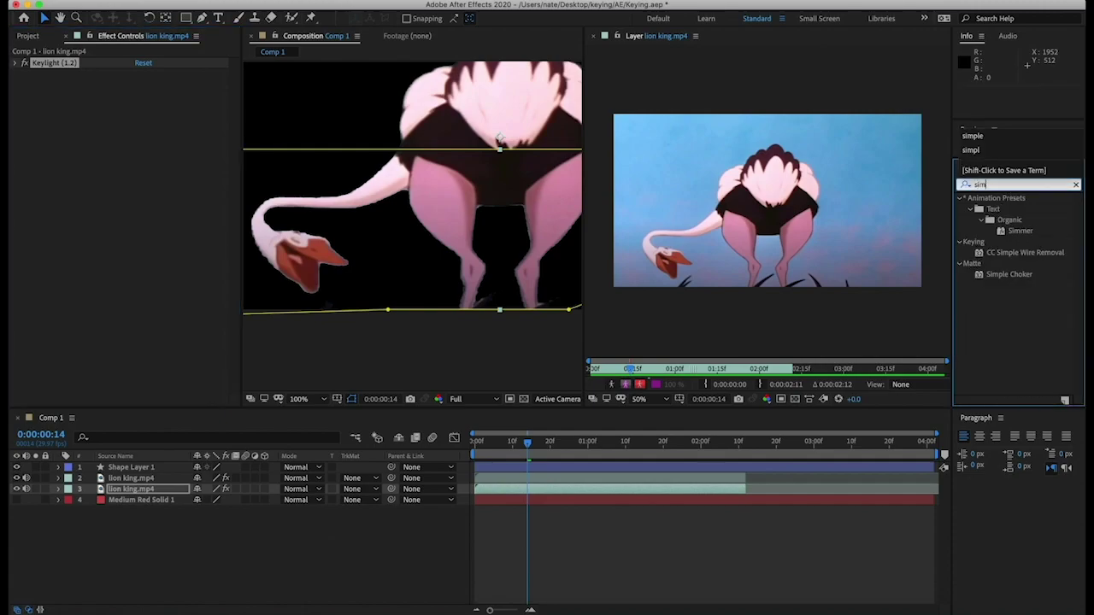
pyautogui.click(1019, 238)
pyautogui.moveTo(998, 242); pyautogui.dragTo(141, 140)
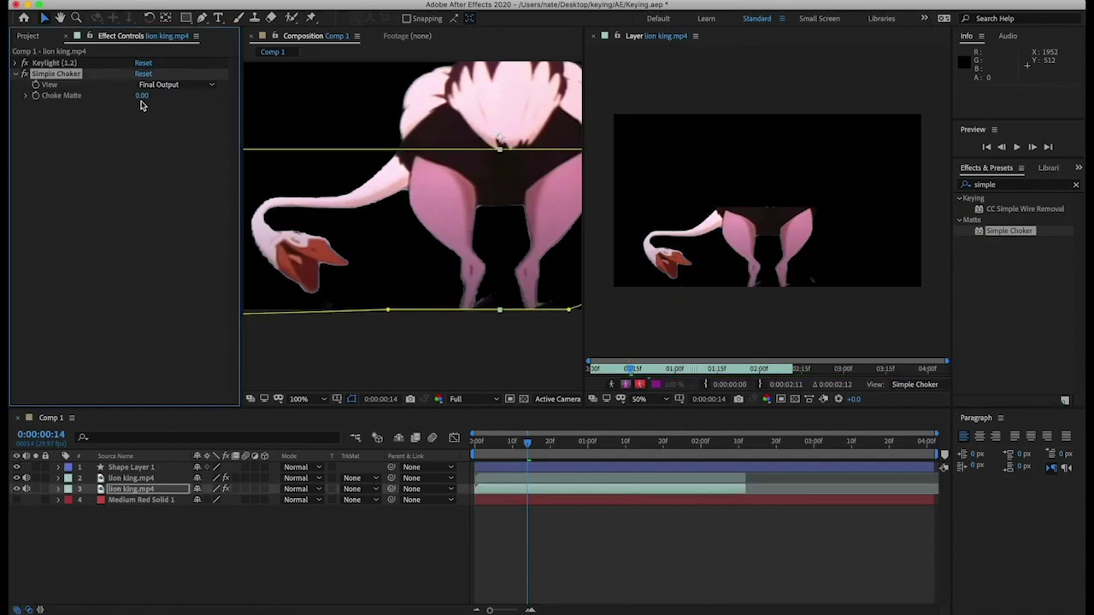
pyautogui.click(142, 96)
pyautogui.write('1')
pyautogui.press('Return')
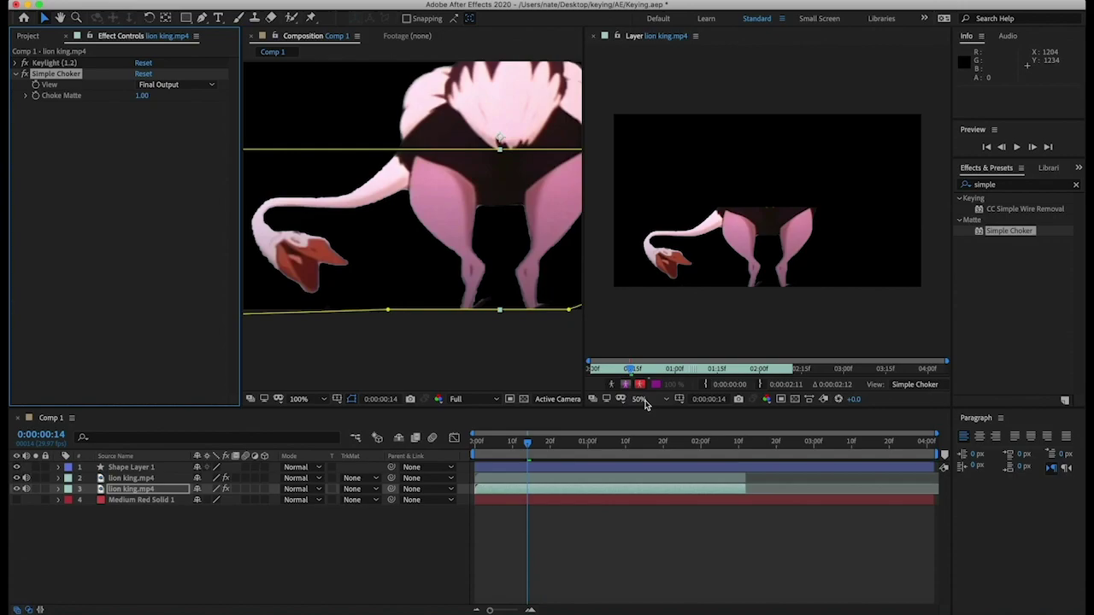
# Apply Key Cleaner to the leg layer and turn on Reduce Chatter for both lion king.mp4 layers.
pyautogui.click(1011, 189)
pyautogui.press('BackSpace')
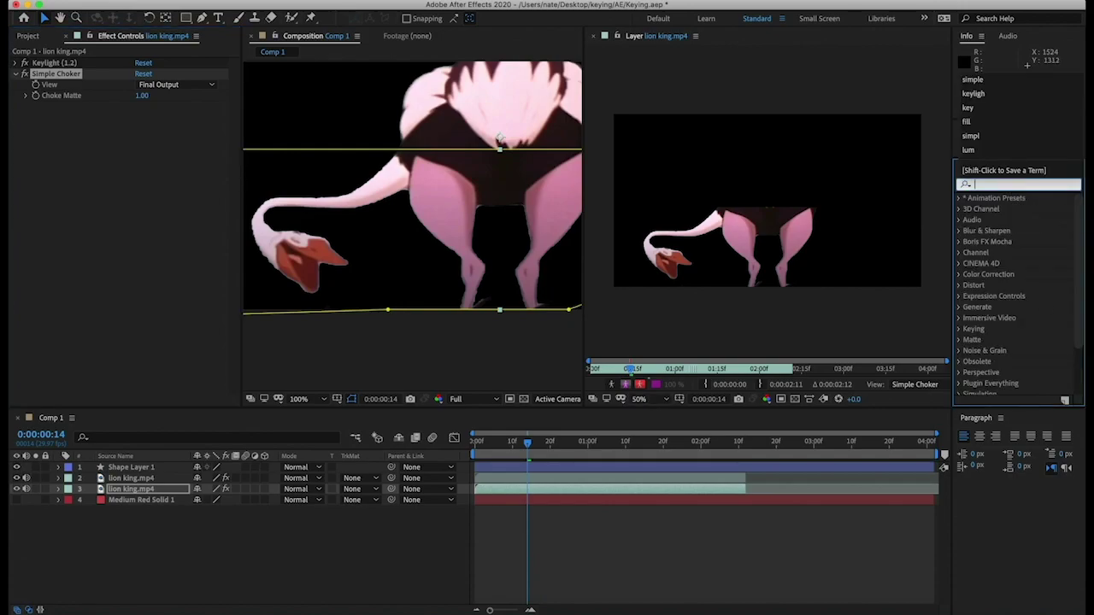
pyautogui.write('key cl')
pyautogui.moveTo(1004, 242); pyautogui.dragTo(691, 495)
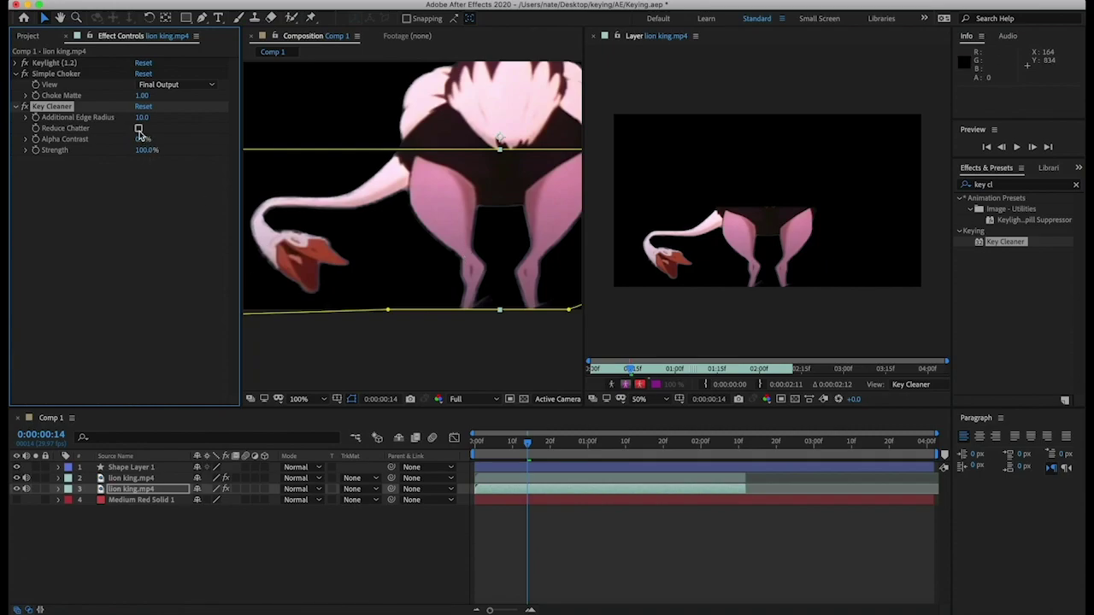
pyautogui.click(558, 476)
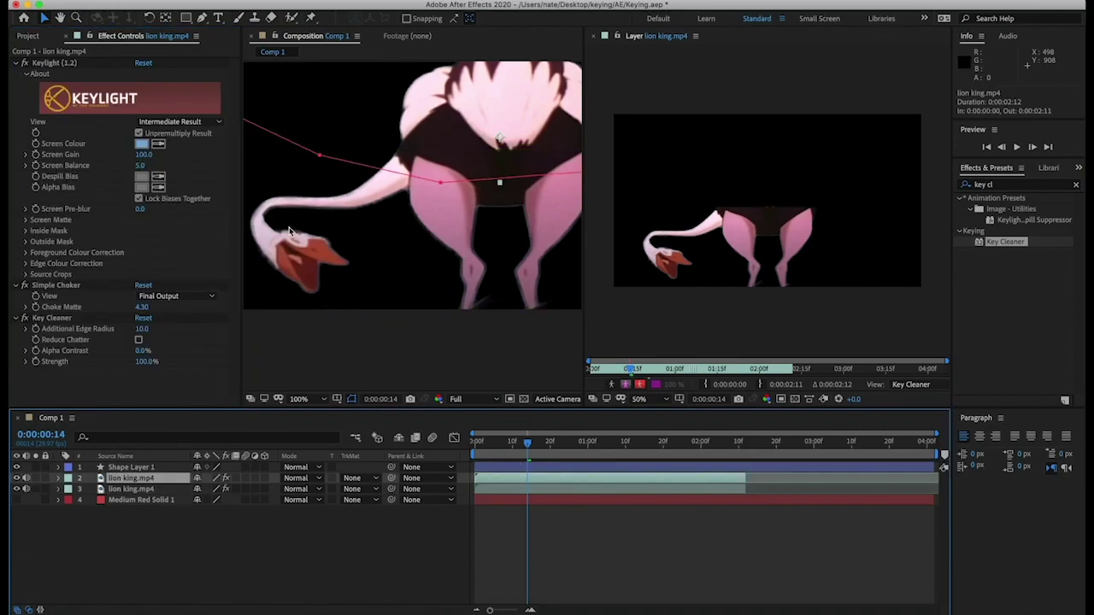
pyautogui.click(138, 340)
pyautogui.click(538, 530)
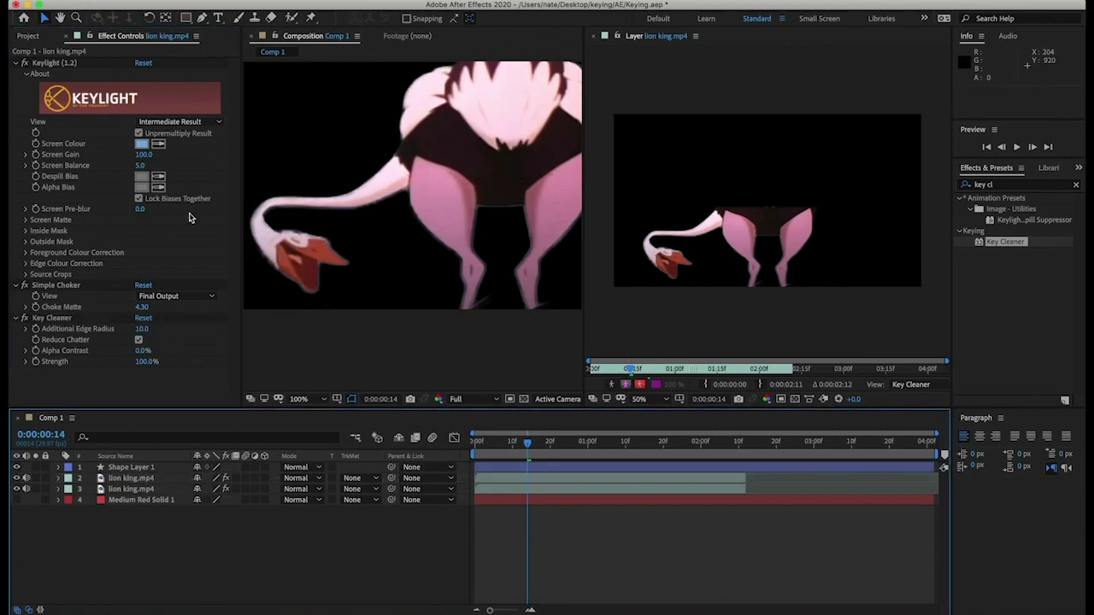
# Compare the Keylight Screen Matte and edge cleanup settings of the two lion king.mp4 layers with the whole ostrich in view.
pyautogui.click(25, 219)
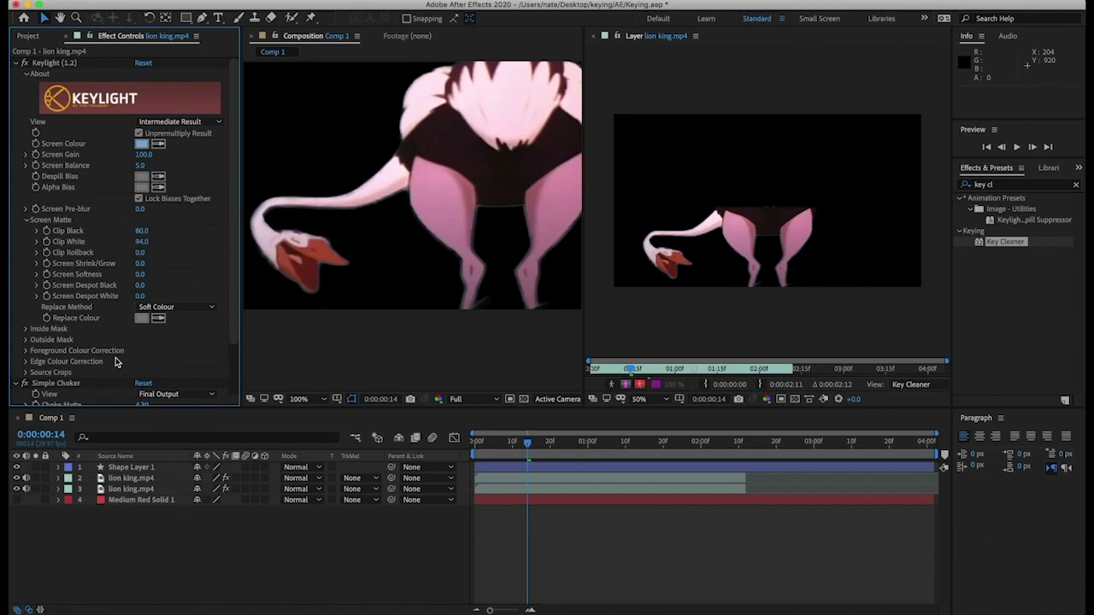
pyautogui.click(161, 478)
pyautogui.click(159, 489)
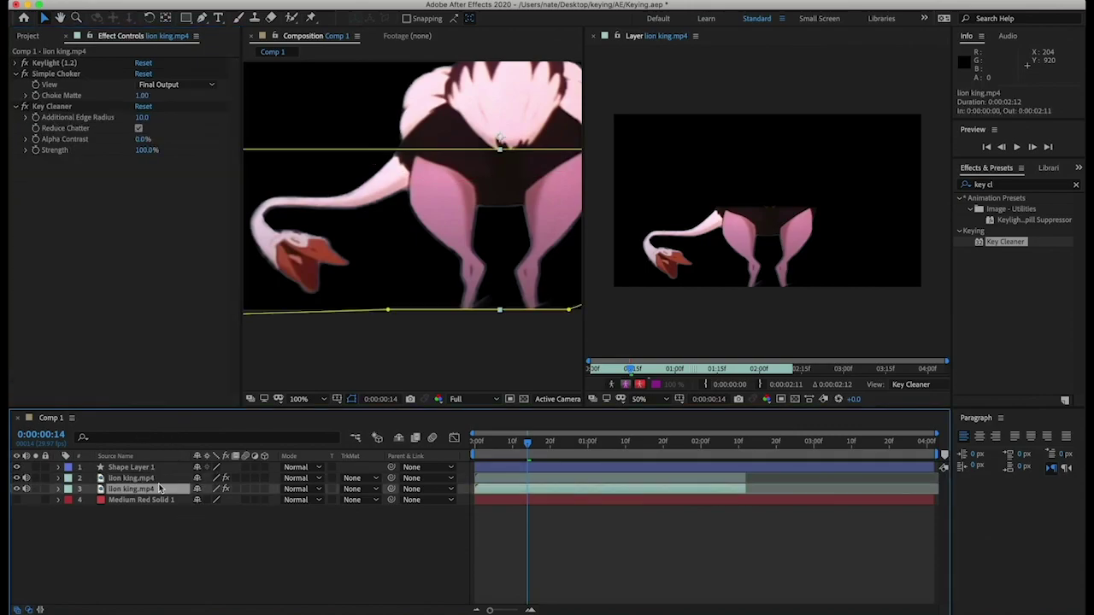
pyautogui.click(16, 64)
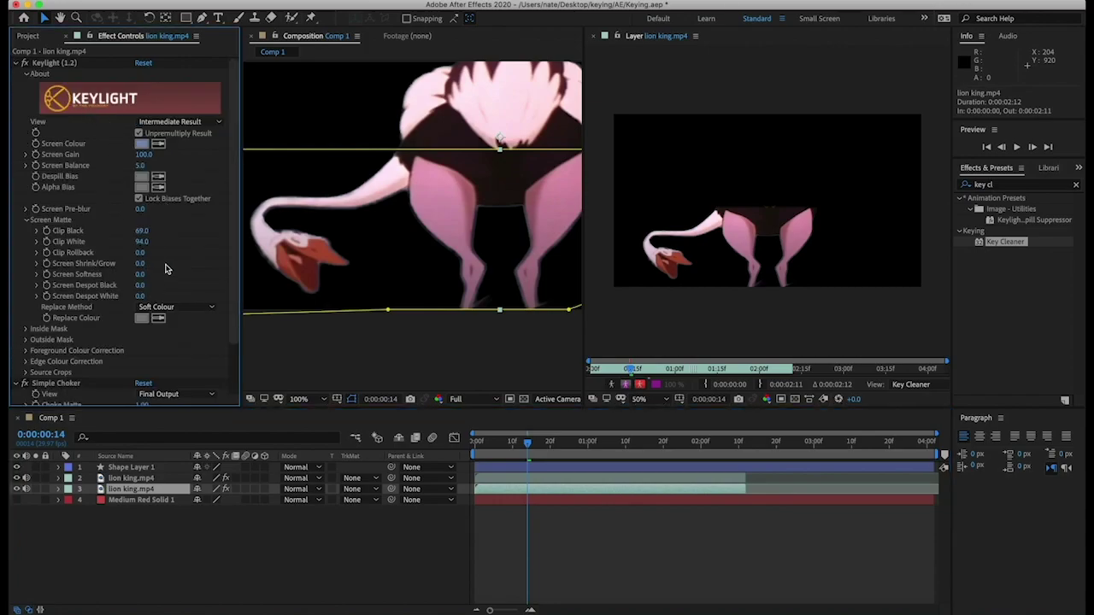
pyautogui.press(',')
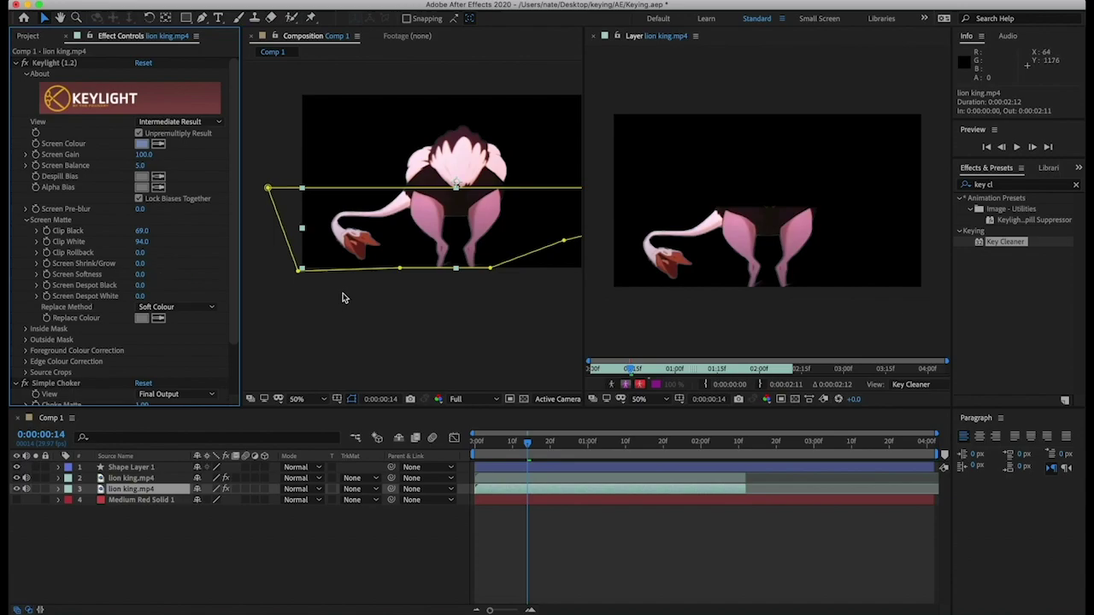
pyautogui.click(394, 202)
pyautogui.moveTo(394, 203); pyautogui.dragTo(408, 221)
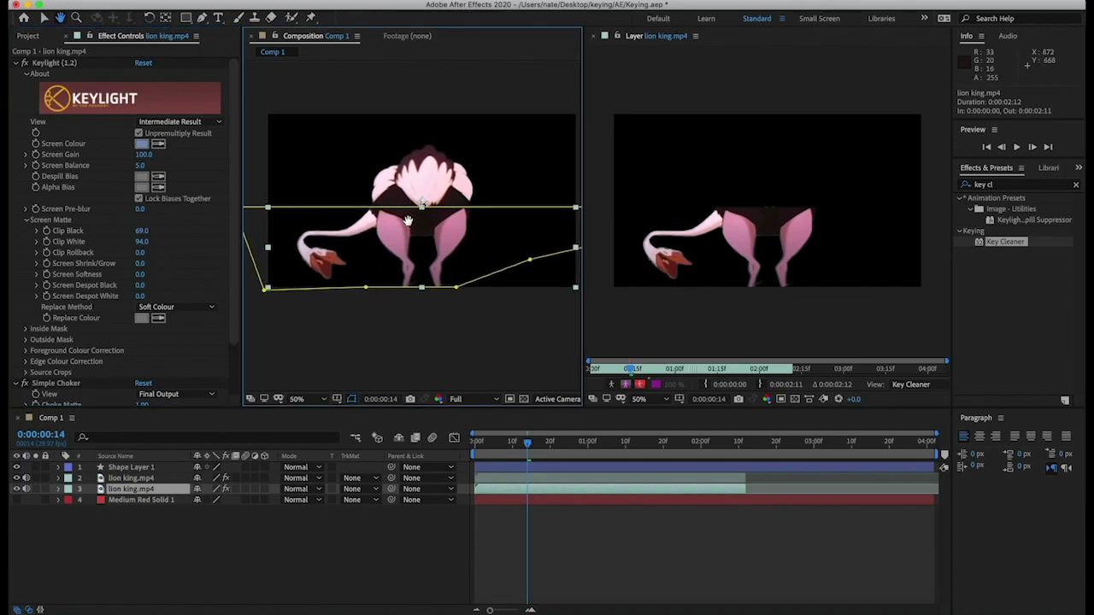
pyautogui.moveTo(527, 441)
pyautogui.mouseDown()
pyautogui.moveTo(539, 441)
pyautogui.moveTo(528, 441)
pyautogui.mouseUp()
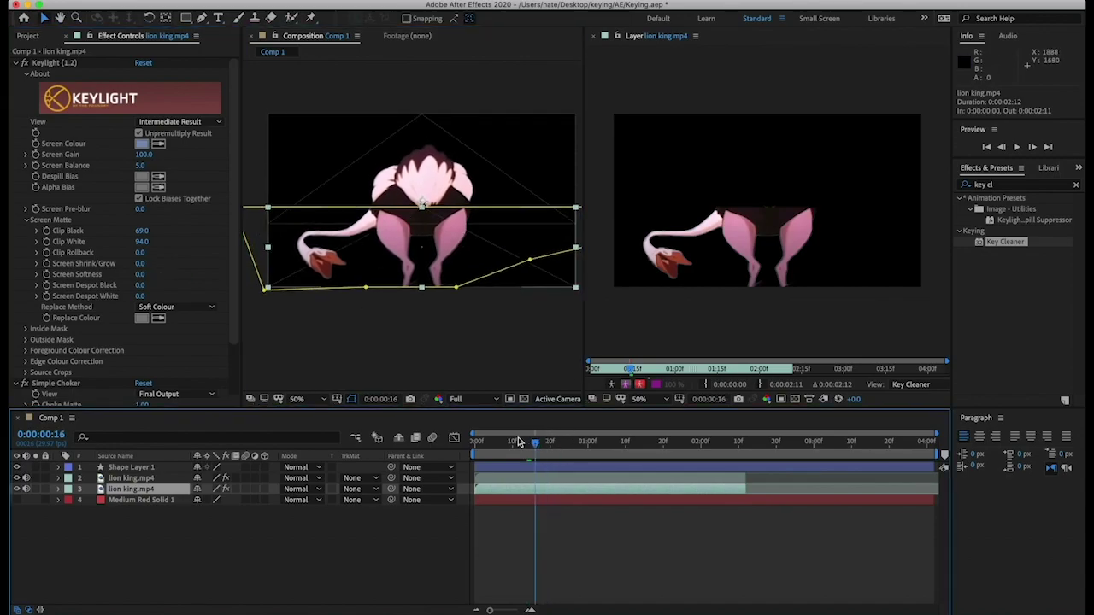
pyautogui.scroll(-3, 126, 264)
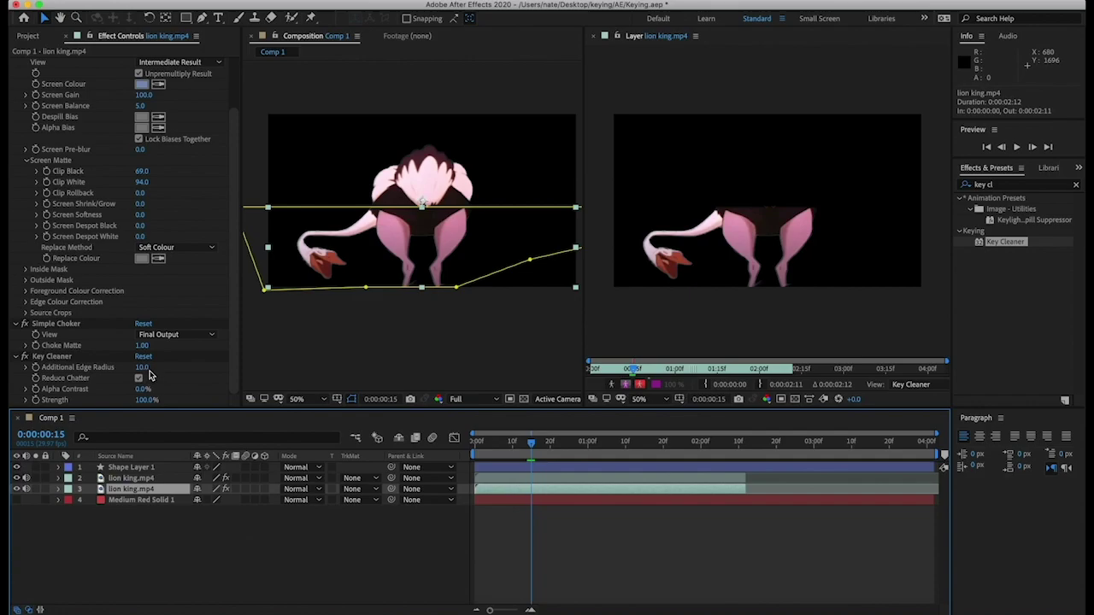
# Inspect how the body and leg layers' masked areas fit together on the ostrich at frame 0:00:00:14.
pyautogui.moveTo(538, 449)
pyautogui.mouseDown()
pyautogui.moveTo(478, 442)
pyautogui.moveTo(527, 443)
pyautogui.mouseUp()
pyautogui.click(560, 478)
pyautogui.click(560, 487)
pyautogui.click(561, 477)
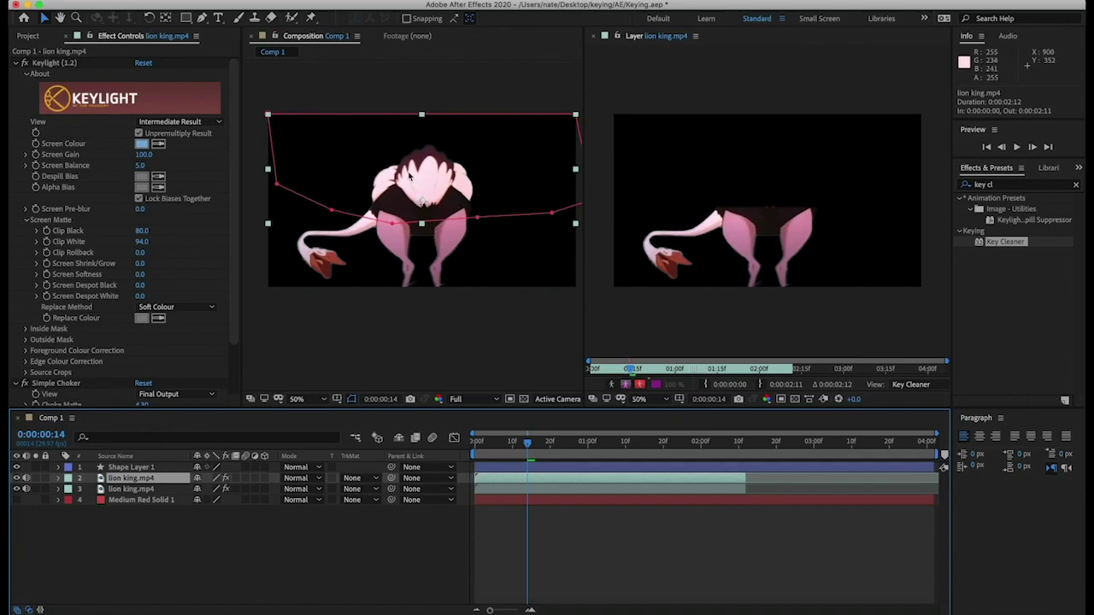
pyautogui.click(461, 265)
pyautogui.click(457, 180)
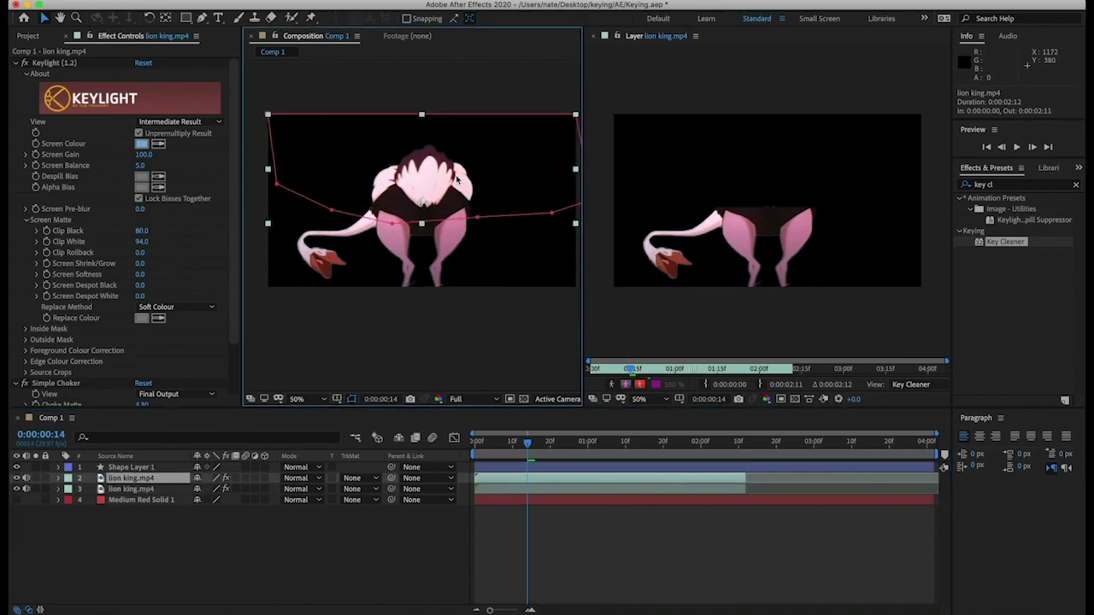
pyautogui.click(402, 266)
pyautogui.click(416, 185)
# Close the layer viewer and scrub through the first 14 frames to check the combined key.
pyautogui.moveTo(528, 441); pyautogui.dragTo(498, 441)
pyautogui.click(593, 36)
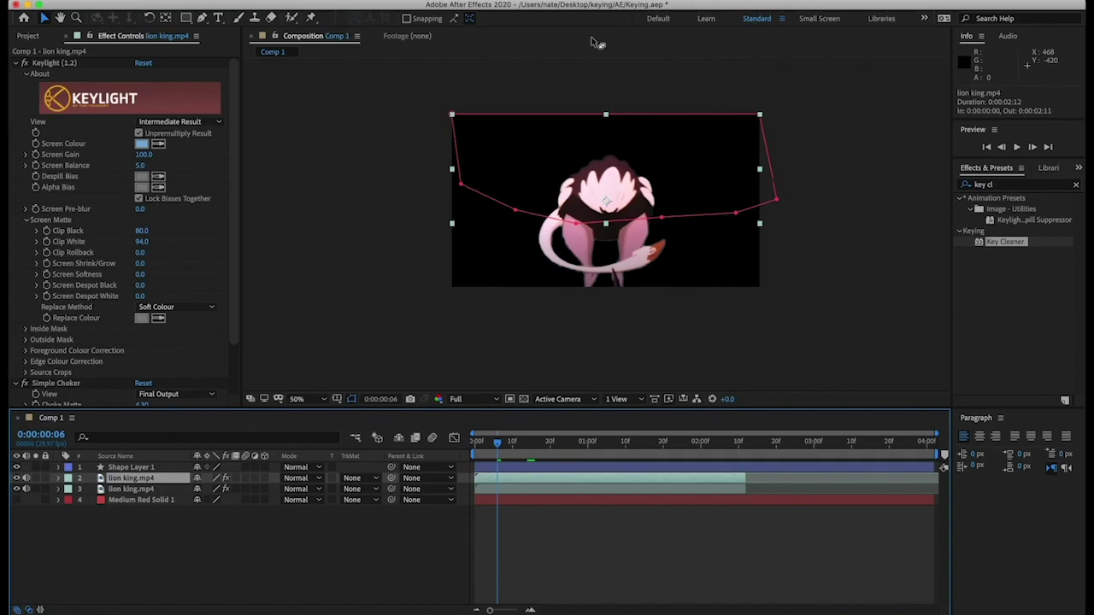
pyautogui.click(528, 458)
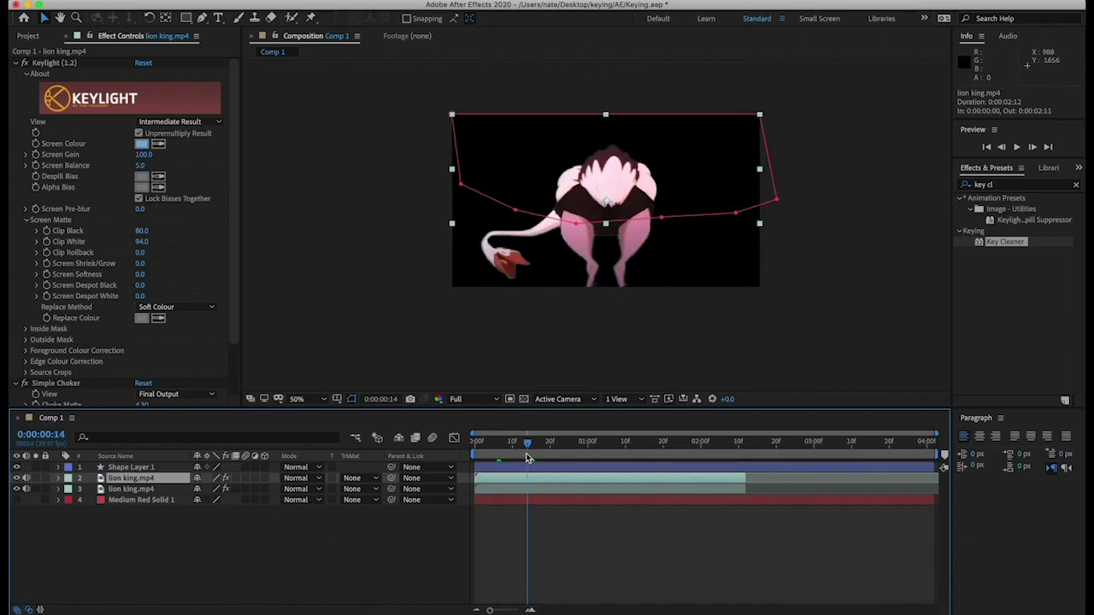
pyautogui.moveTo(527, 458); pyautogui.dragTo(452, 444)
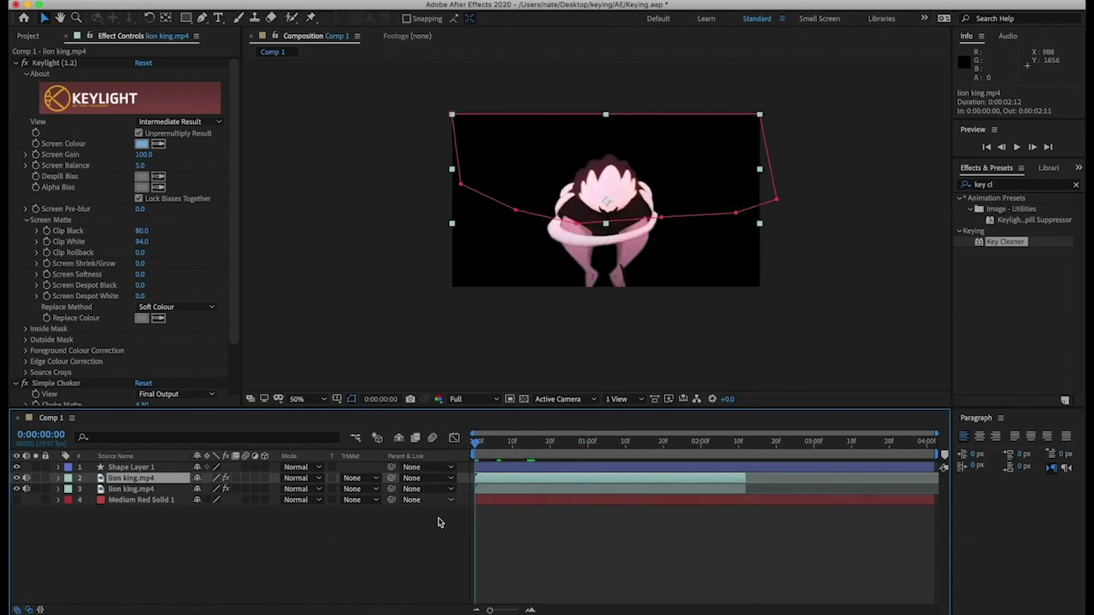
pyautogui.click(523, 453)
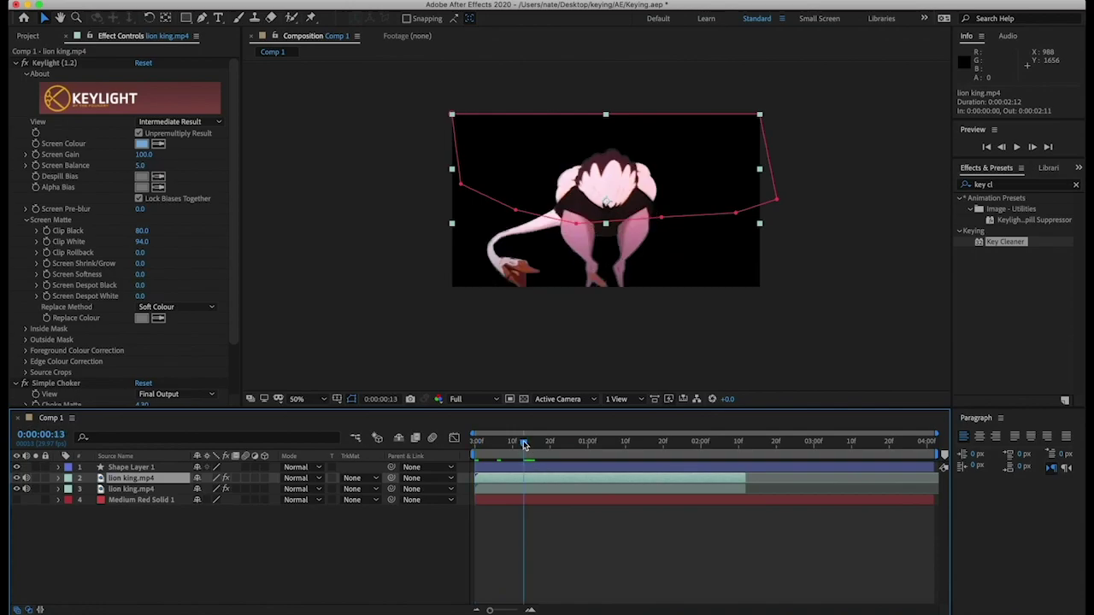
# Delete the Medium Red Solid 1 and Shape Layer 1 layers from Comp 1.
pyautogui.click(560, 500)
pyautogui.press('Delete')
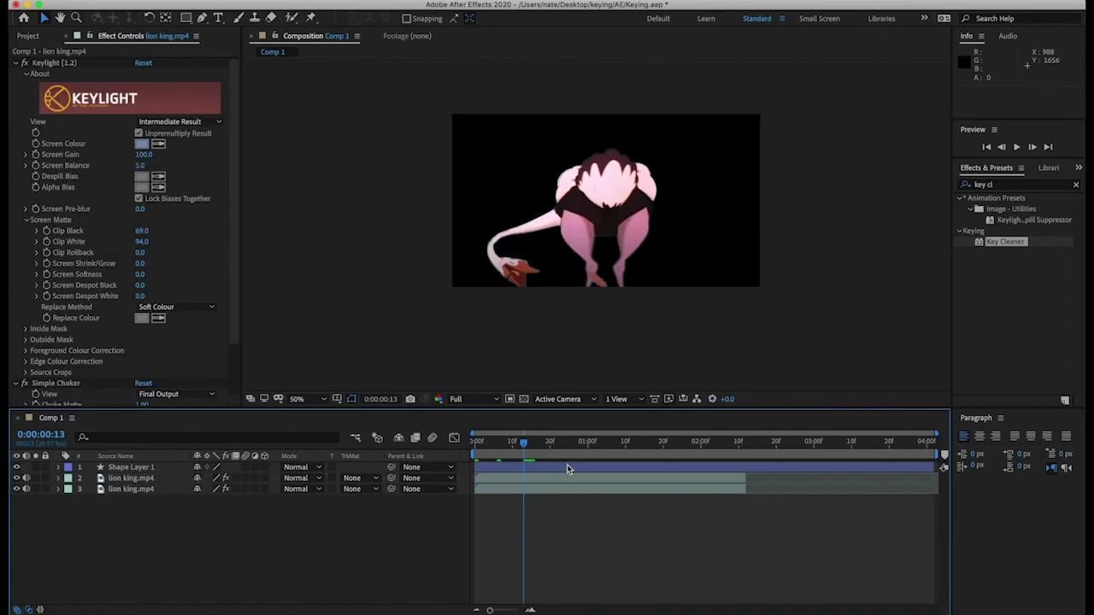
pyautogui.click(569, 470)
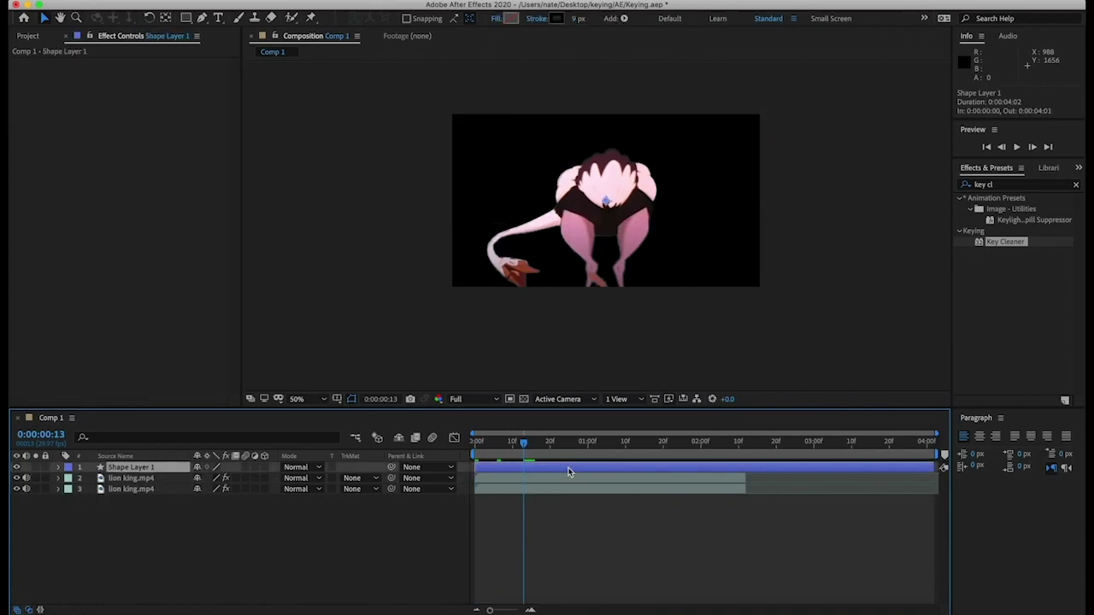
pyautogui.press('Delete')
# Pre-compose both lion king.mp4 layers into a composition named "lion king", moving all attributes into it.
pyautogui.keyDown('shift'); pyautogui.click(567, 481); pyautogui.keyUp('shift')
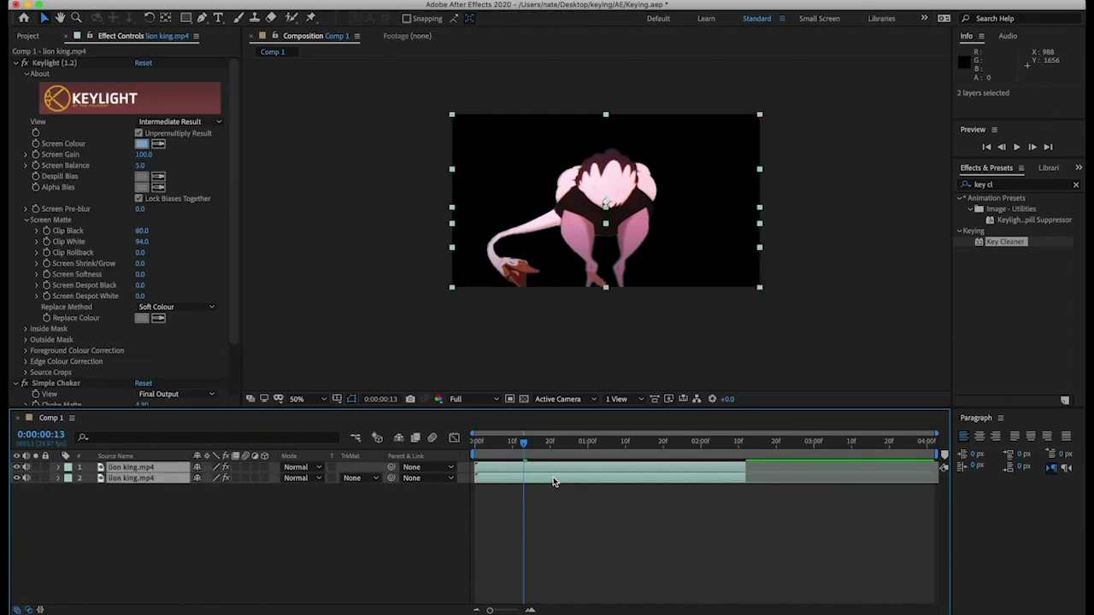
pyautogui.rightClick(553, 481)
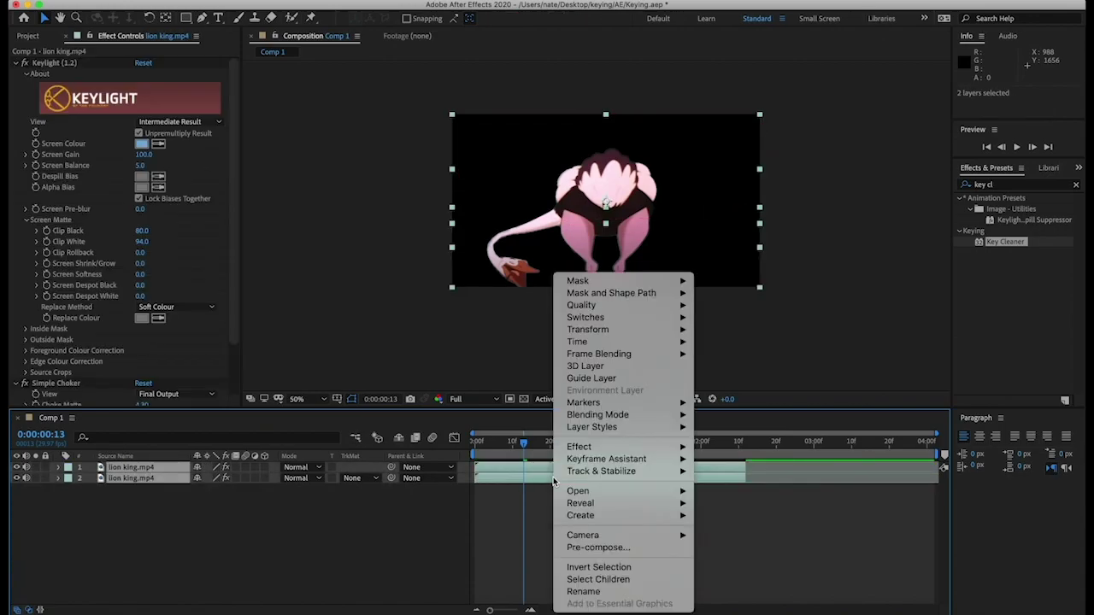
pyautogui.click(598, 547)
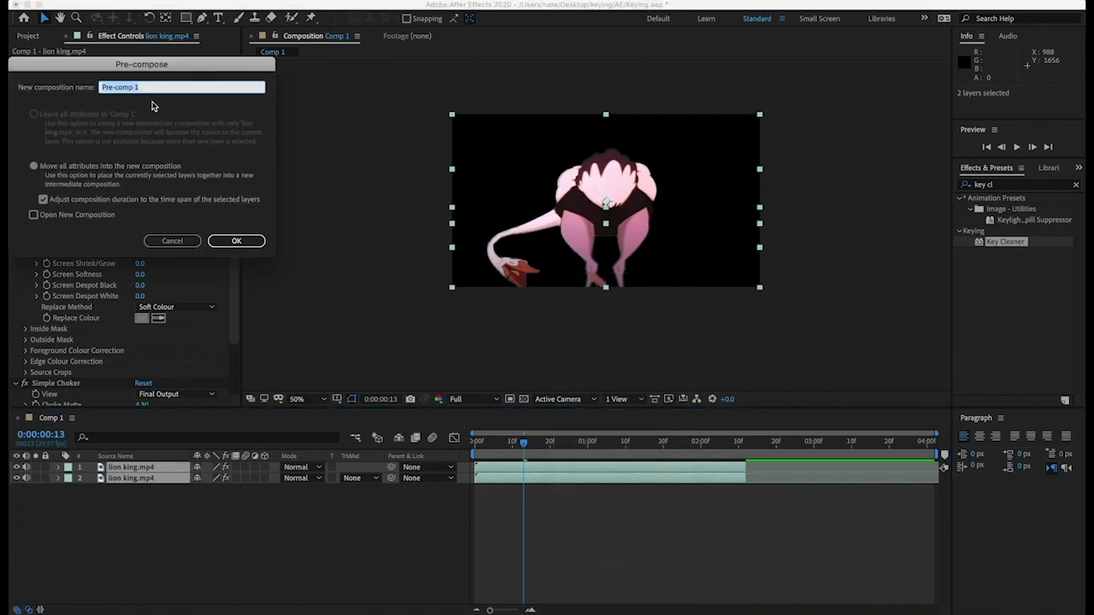
pyautogui.write('lion king')
pyautogui.click(235, 240)
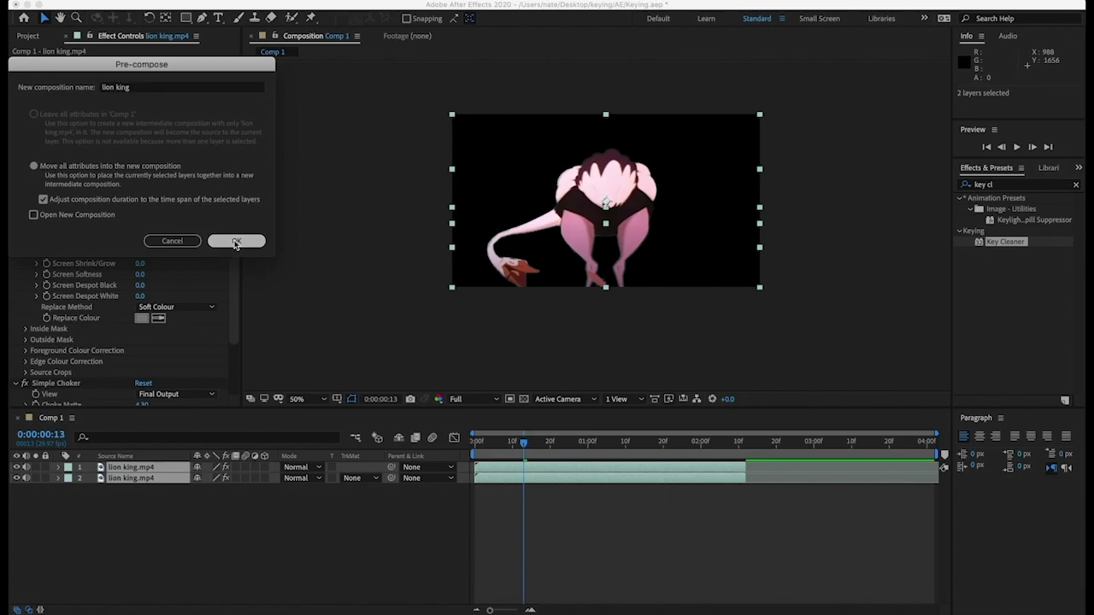
# Scale the lion king precomp to 43% and move it to the frame's upper-left area, at about 404, 280.
pyautogui.click(517, 469)
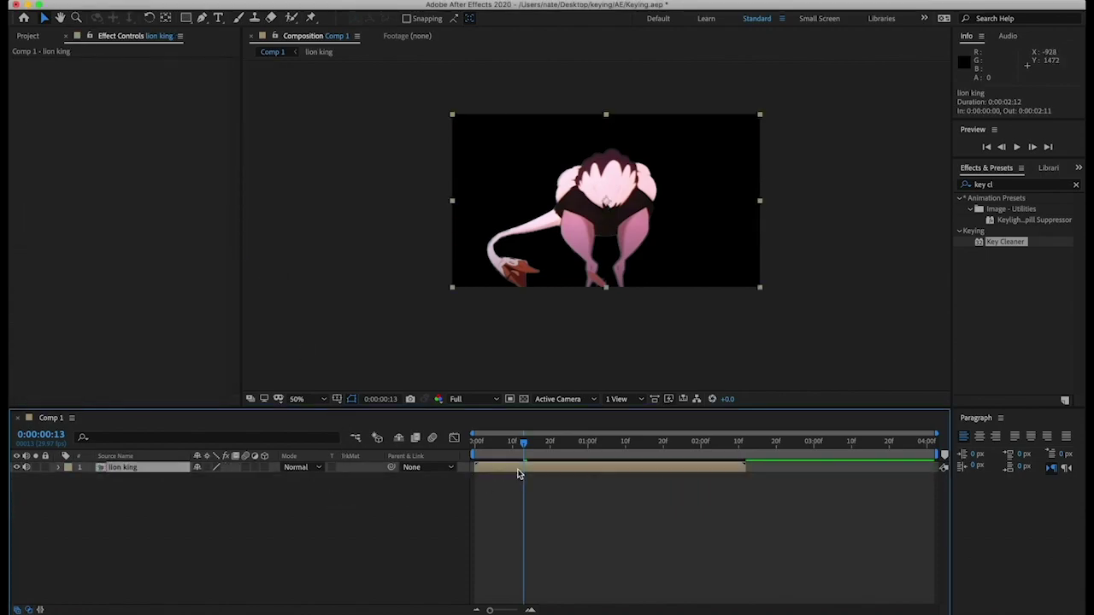
pyautogui.press('s')
pyautogui.moveTo(232, 478); pyautogui.dragTo(190, 480)
pyautogui.click(617, 222)
pyautogui.moveTo(616, 223); pyautogui.dragTo(528, 181)
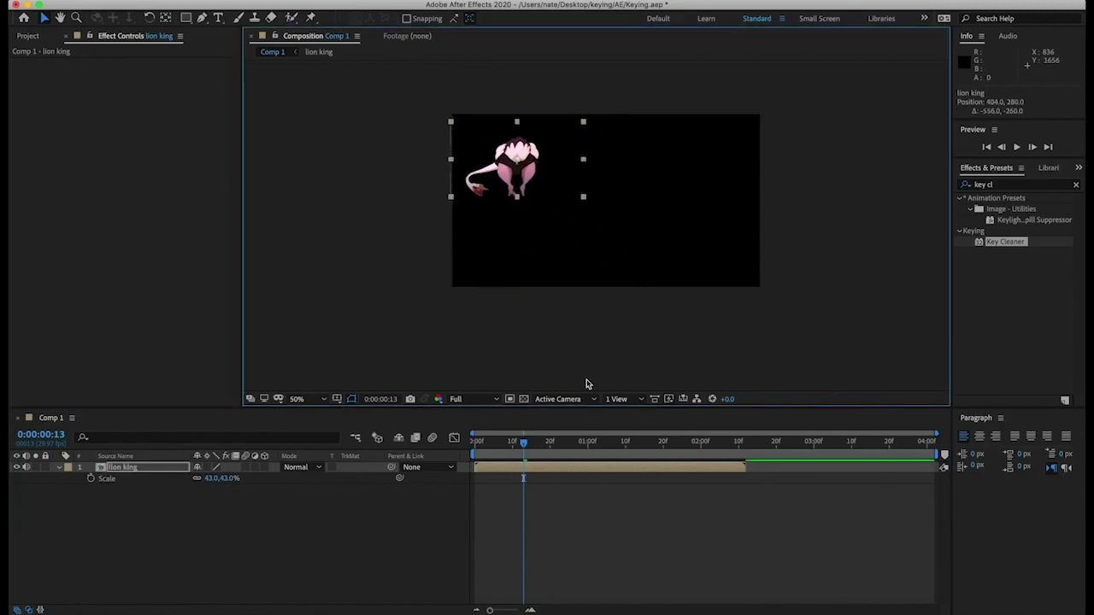
# Duplicate the lion king layer three times, arrange the copies diagonally down to the right, and stagger their starts by about 3 frames.
pyautogui.click(581, 465)
pyautogui.hotkey('ctrl', 'd')
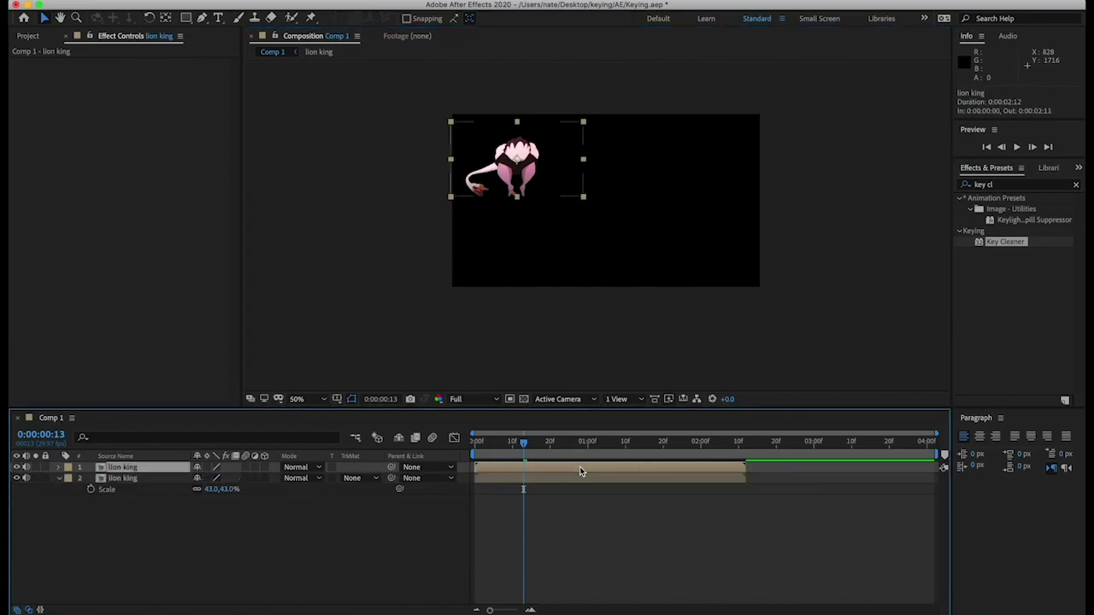
pyautogui.moveTo(517, 145); pyautogui.dragTo(562, 175)
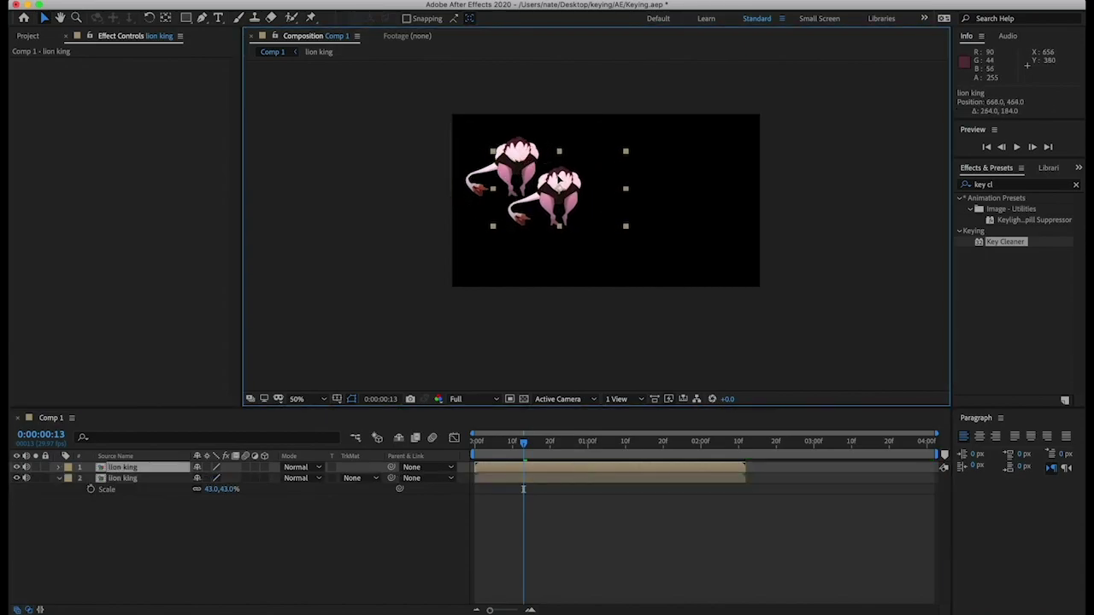
pyautogui.hotkey('ctrl', 'd')
pyautogui.moveTo(559, 230); pyautogui.dragTo(681, 243)
pyautogui.hotkey('ctrl', 'd')
# Preview the staggered ostrich copies from the start of the composition.
pyautogui.moveTo(495, 488); pyautogui.dragTo(457, 445)
pyautogui.press('space')
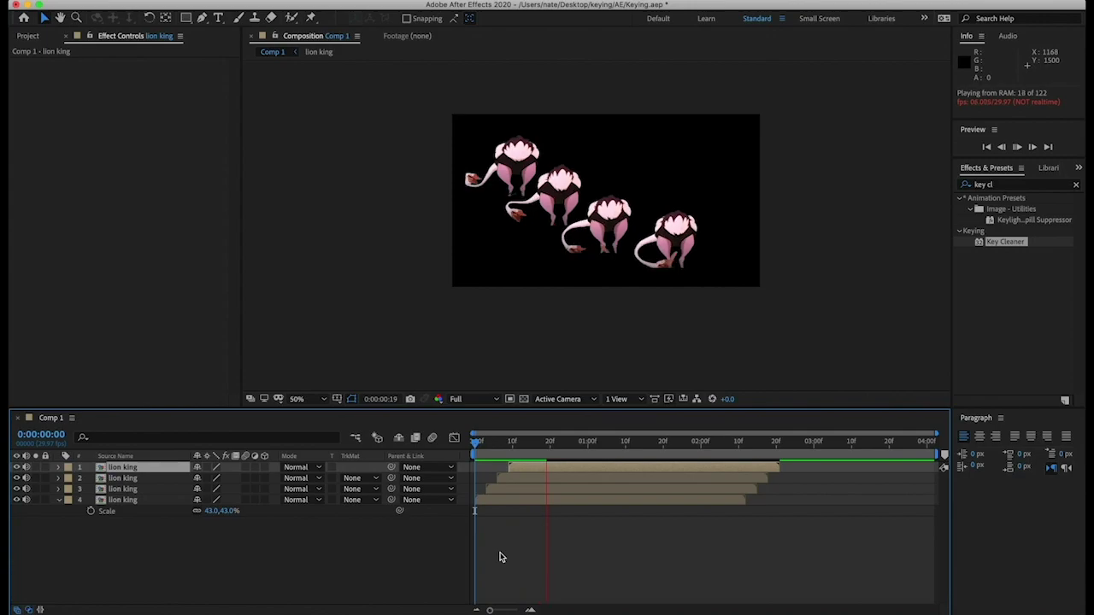
pyautogui.moveTo(519, 442); pyautogui.dragTo(441, 455)
pyautogui.press('space')
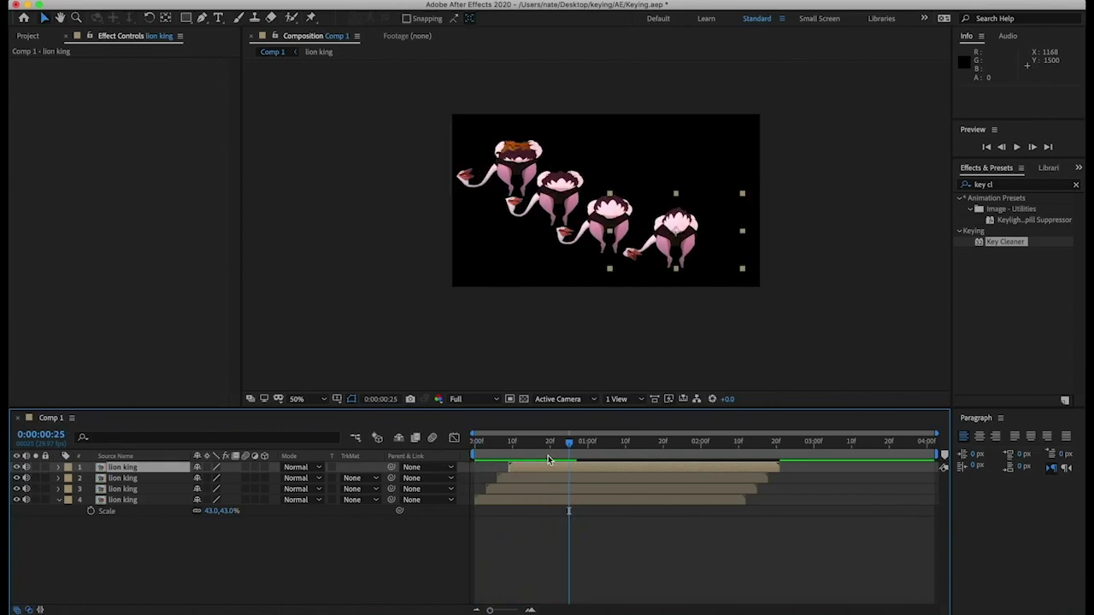
pyautogui.press('space')
pyautogui.press('space')
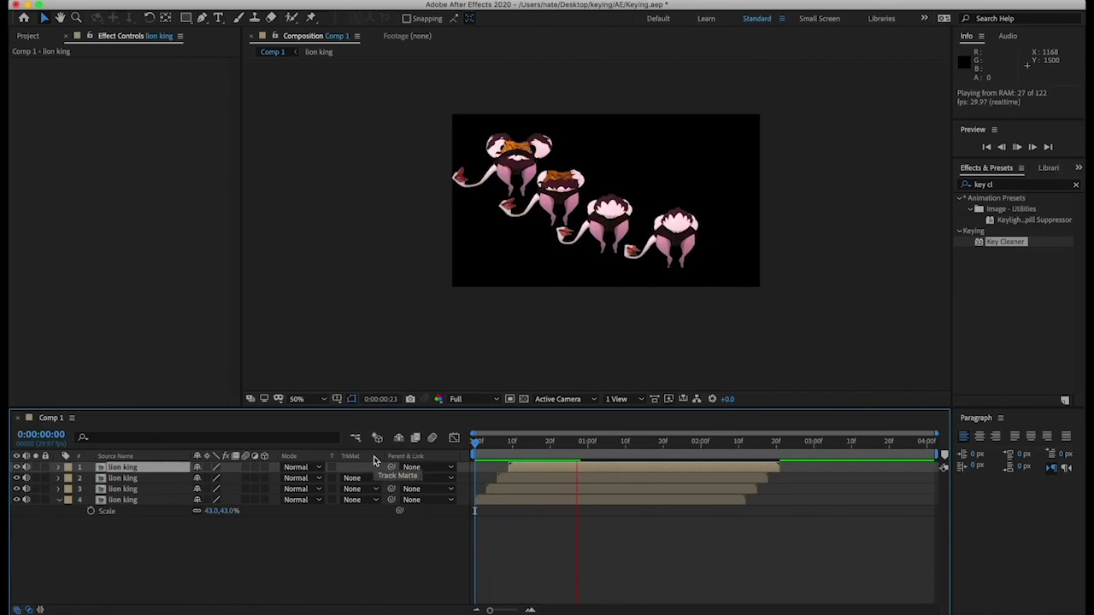
pyautogui.press('space')
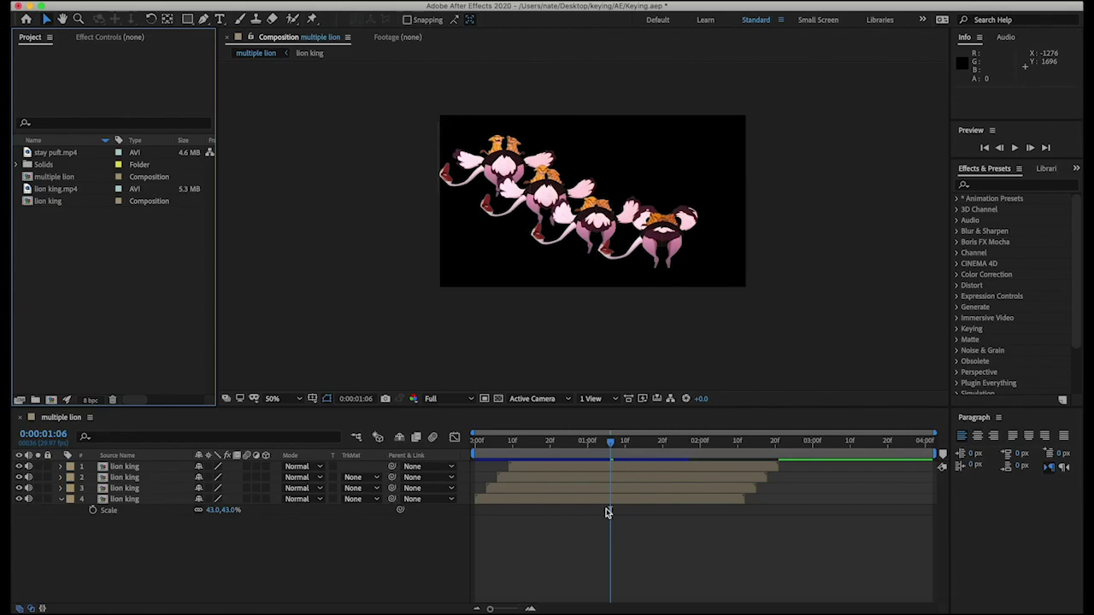
# Create an HDTV 1080 29.97 composition named "stay puft" and add stay puft.mp4 to it as a layer.
pyautogui.click(50, 400)
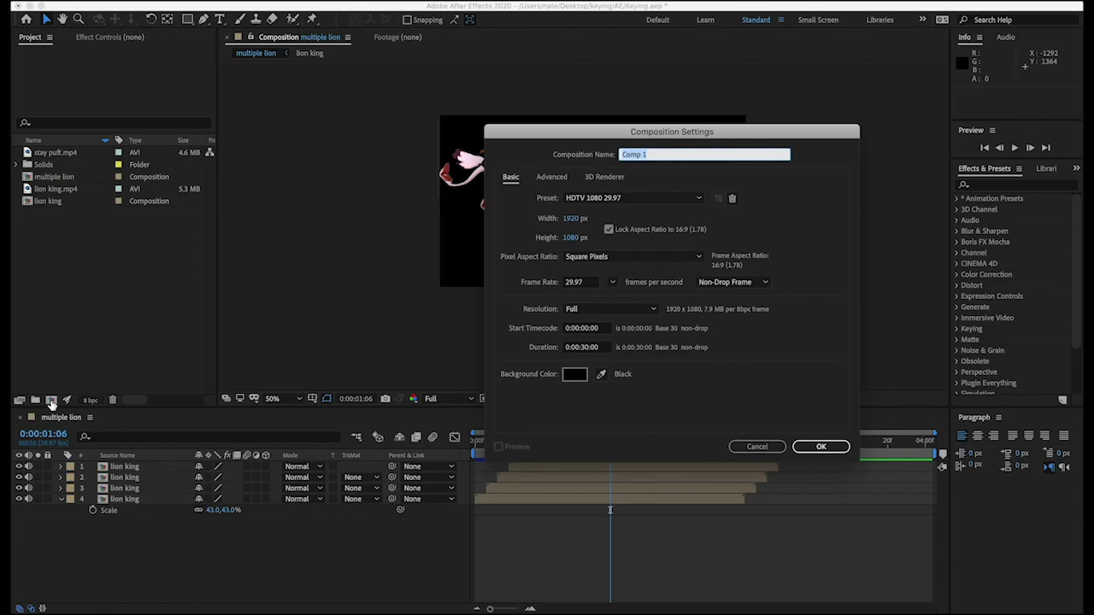
pyautogui.write('st')
pyautogui.click(821, 449)
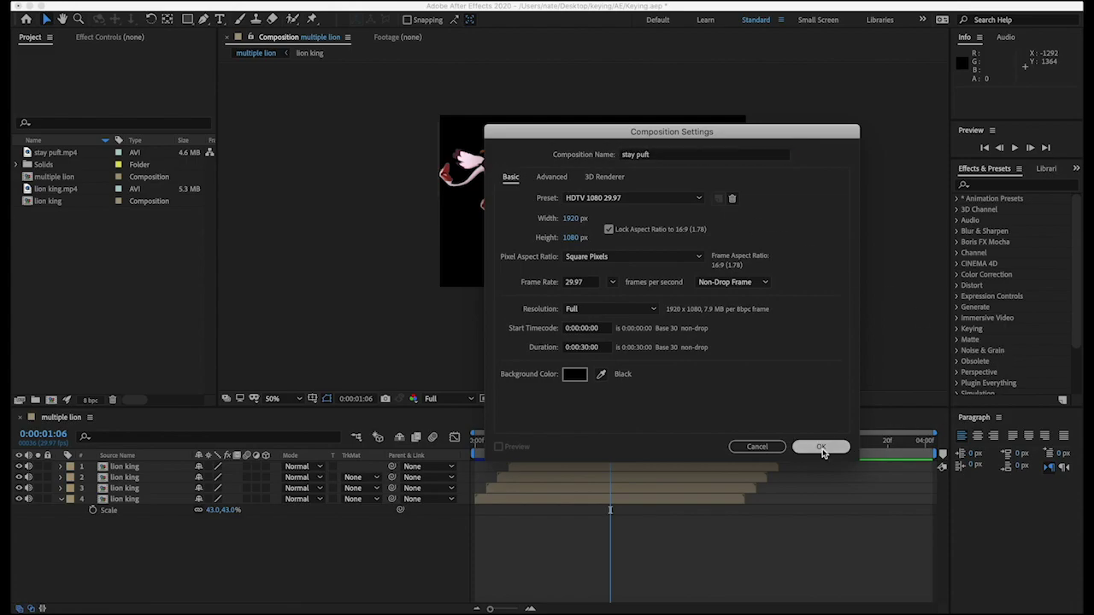
pyautogui.click(82, 154)
pyautogui.moveTo(81, 156); pyautogui.dragTo(251, 567)
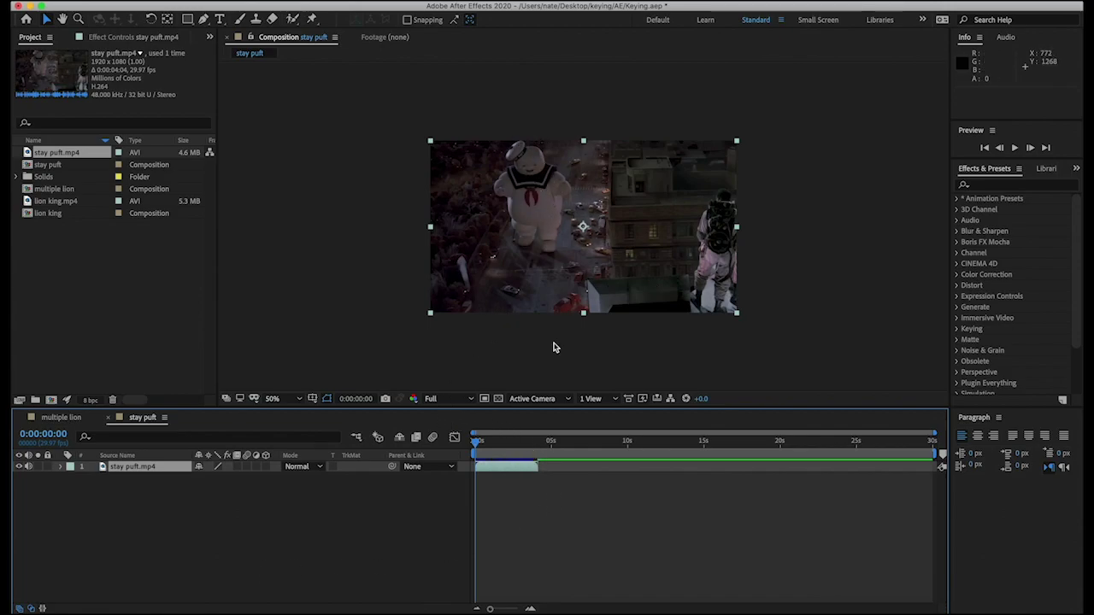
# End the work area just past the clip's end, at about 0:00:04:18, and trim the composition to it.
pyautogui.click(537, 442)
pyautogui.press('n')
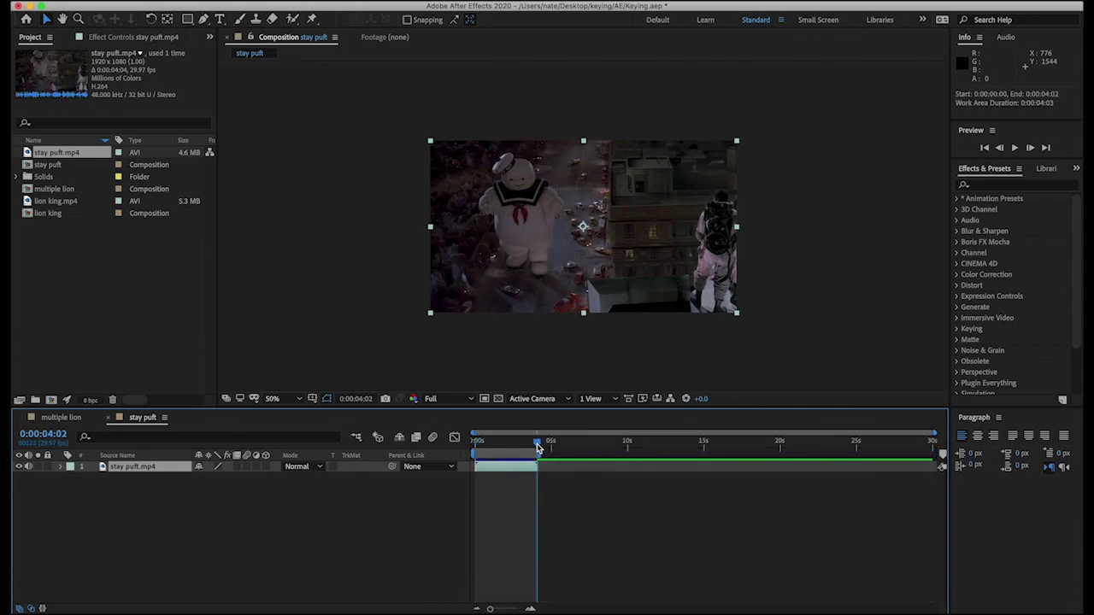
pyautogui.moveTo(543, 453); pyautogui.dragTo(550, 452)
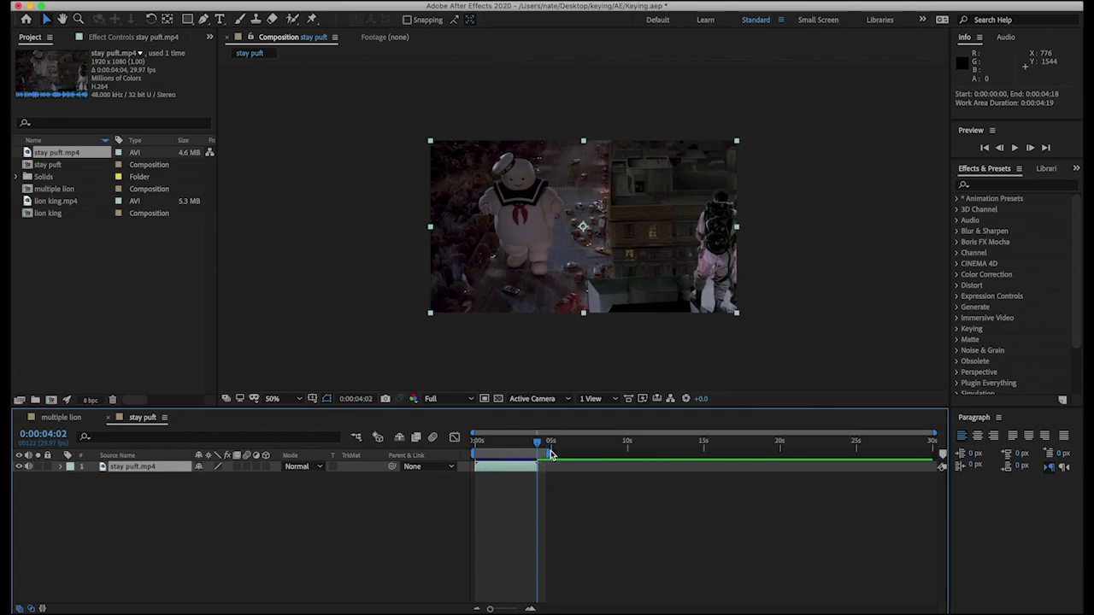
pyautogui.rightClick(498, 452)
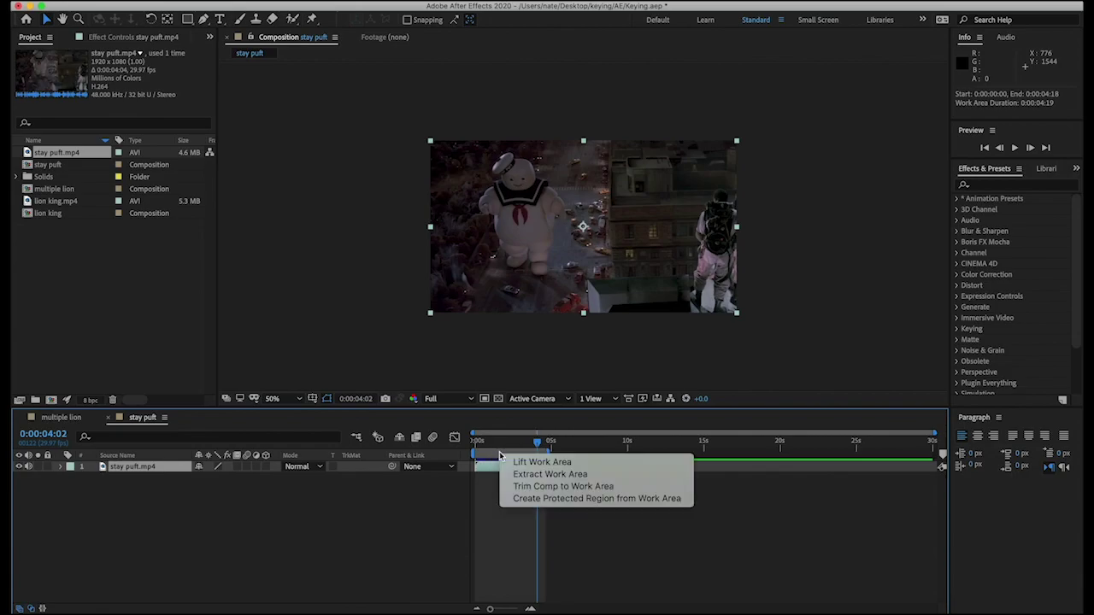
pyautogui.click(578, 487)
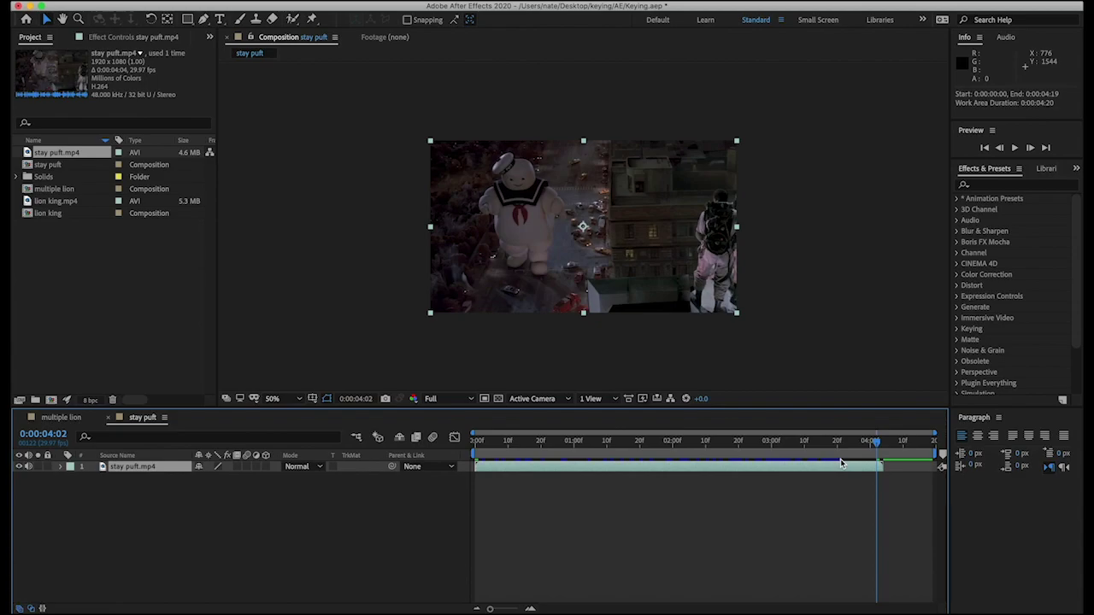
# At 0:00:02:15, compare the clip's red, green, blue and alpha channels in the viewer, and return the display to RGB.
pyautogui.moveTo(833, 456); pyautogui.dragTo(724, 461)
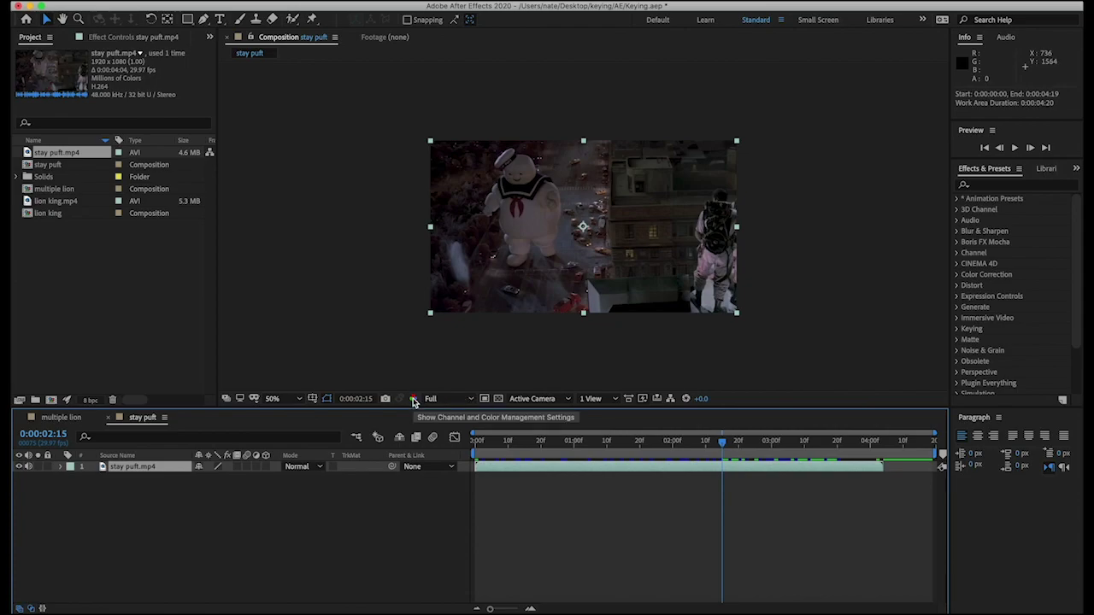
pyautogui.click(414, 399)
pyautogui.click(444, 429)
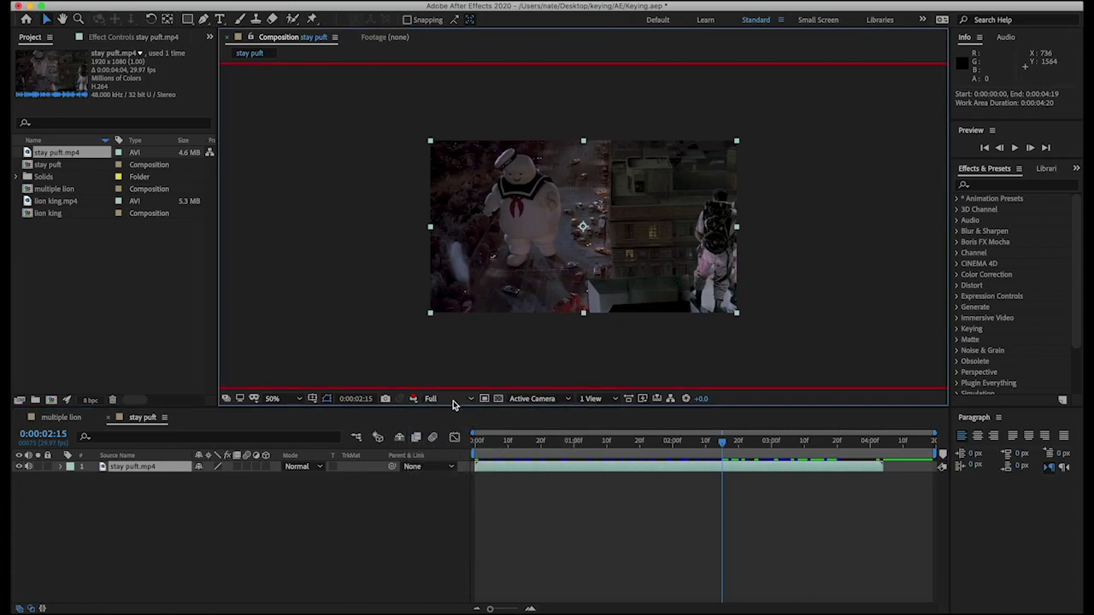
pyautogui.click(413, 399)
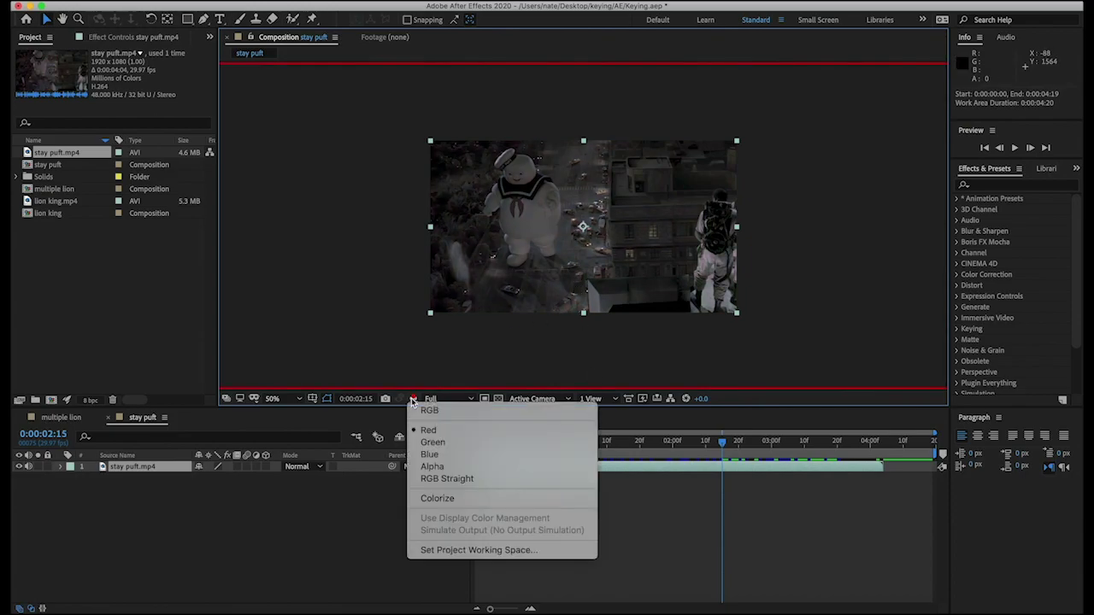
pyautogui.click(433, 442)
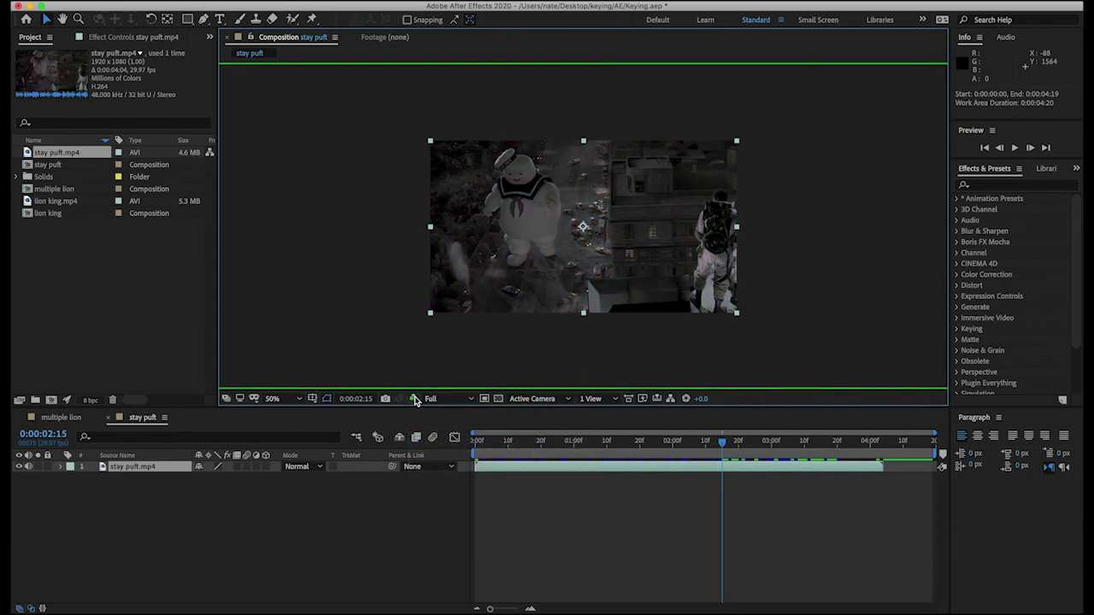
pyautogui.click(414, 399)
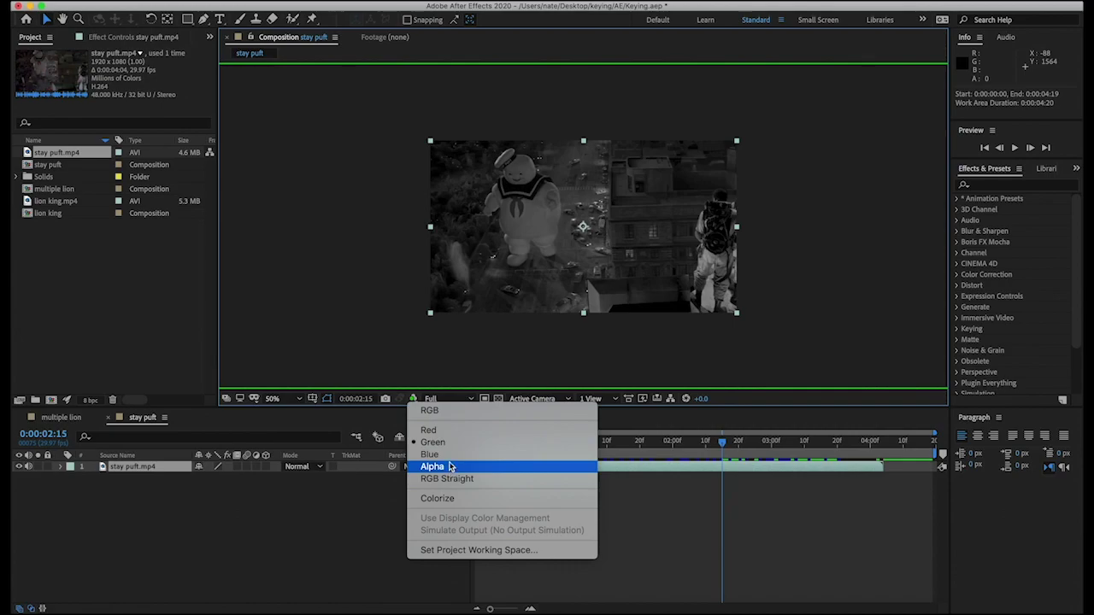
pyautogui.click(451, 454)
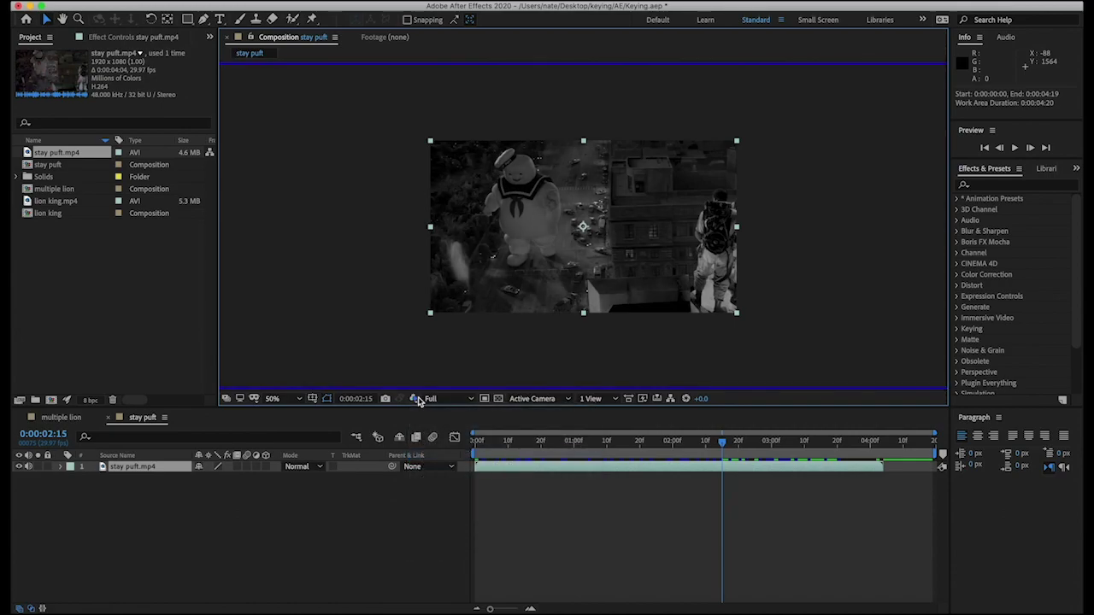
pyautogui.click(413, 400)
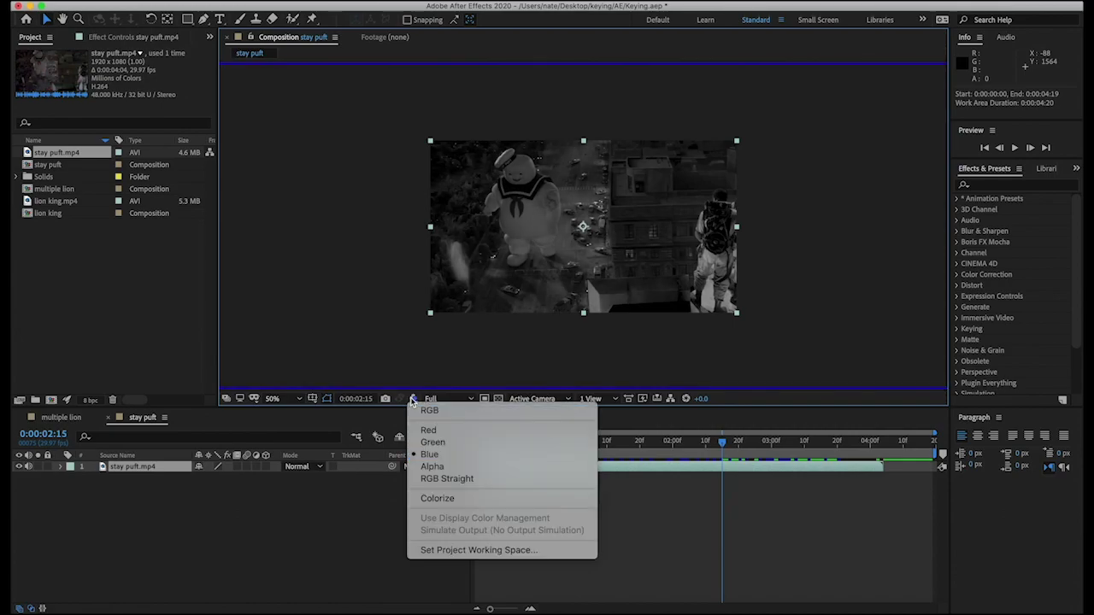
pyautogui.click(451, 470)
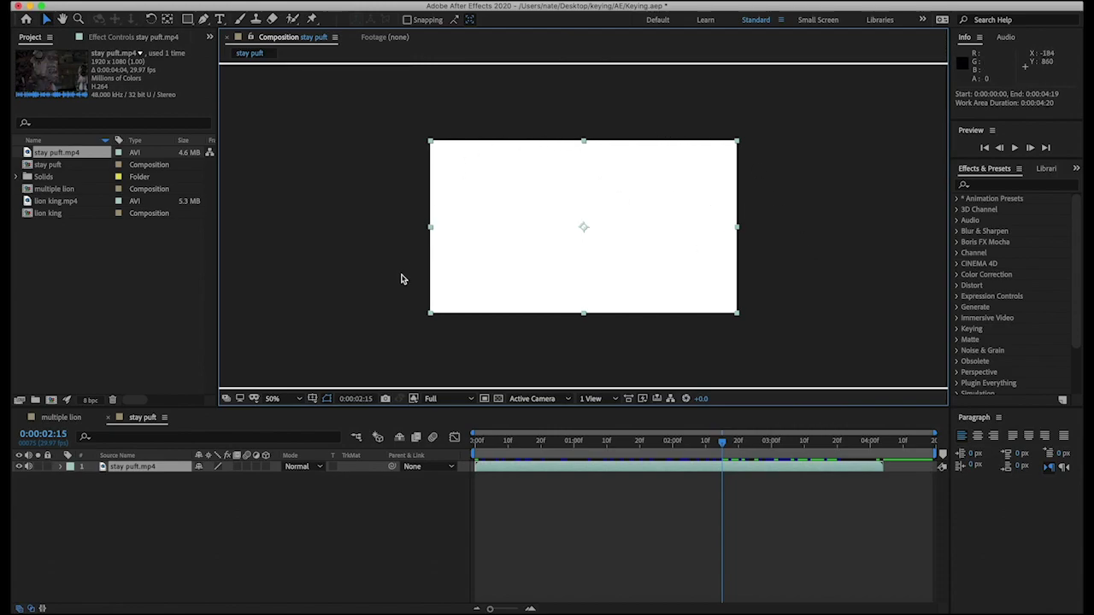
pyautogui.click(413, 403)
pyautogui.click(425, 414)
# Find the Extract keying effect and apply it to the stay puft.mp4 layer.
pyautogui.click(580, 468)
pyautogui.click(999, 187)
pyautogui.click(1000, 187)
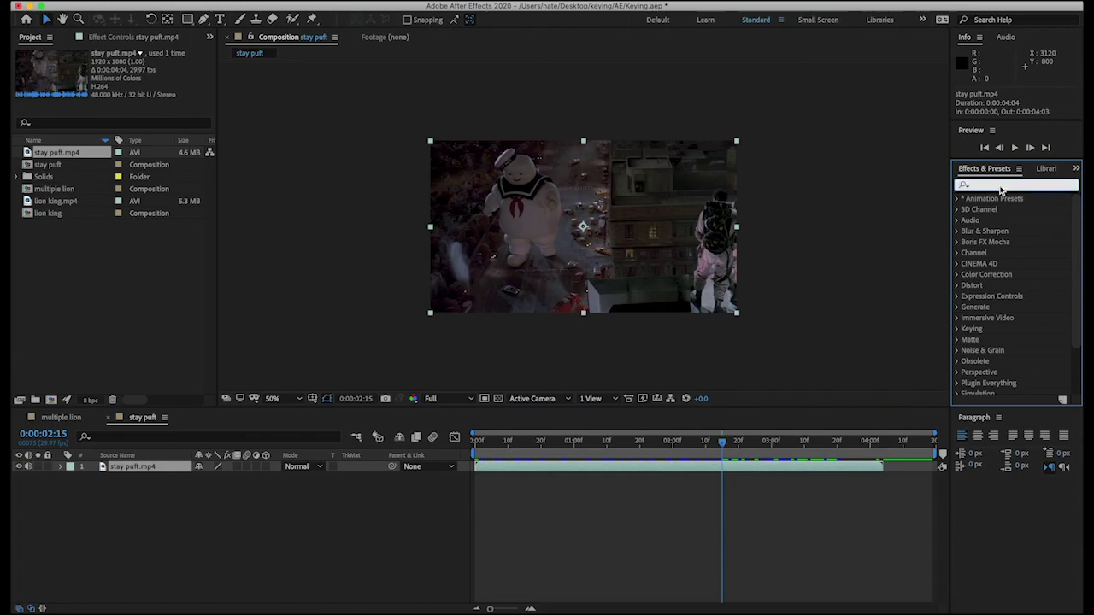
pyautogui.write('extract')
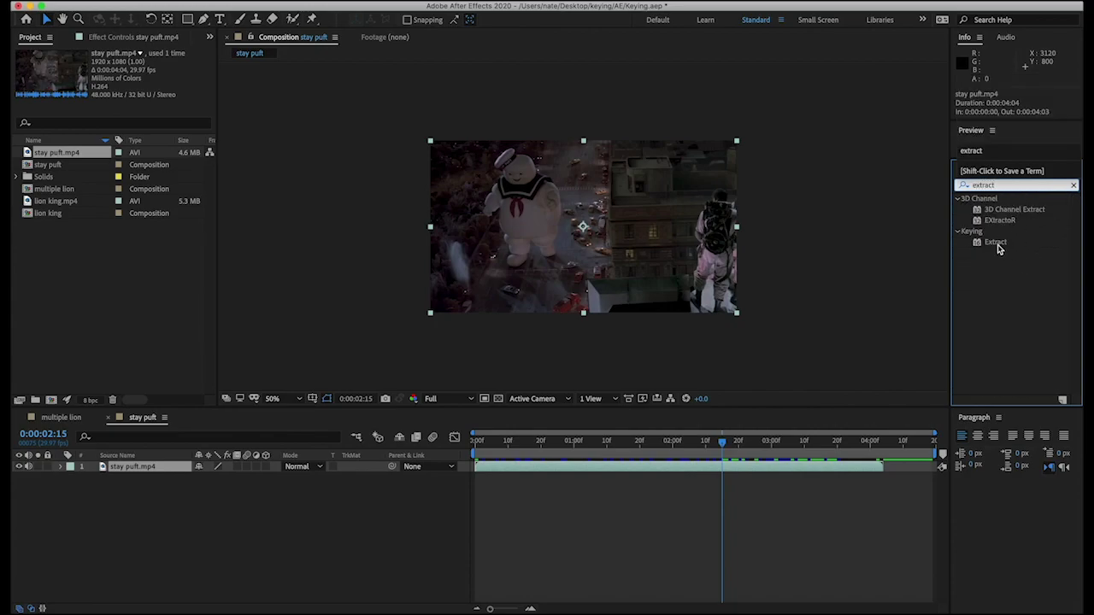
pyautogui.moveTo(996, 244); pyautogui.dragTo(765, 470)
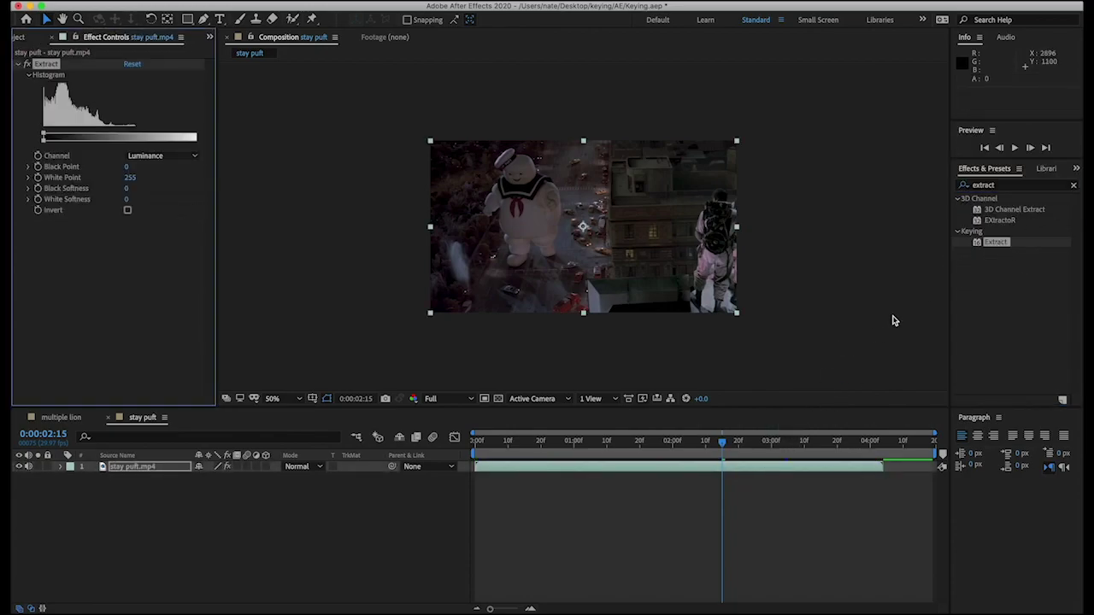
# Add a Curves effect to stay puft.mp4, place it above Extract, and bend the RGB curve strongly upward to brighten the clip.
pyautogui.click(1074, 186)
pyautogui.click(1016, 188)
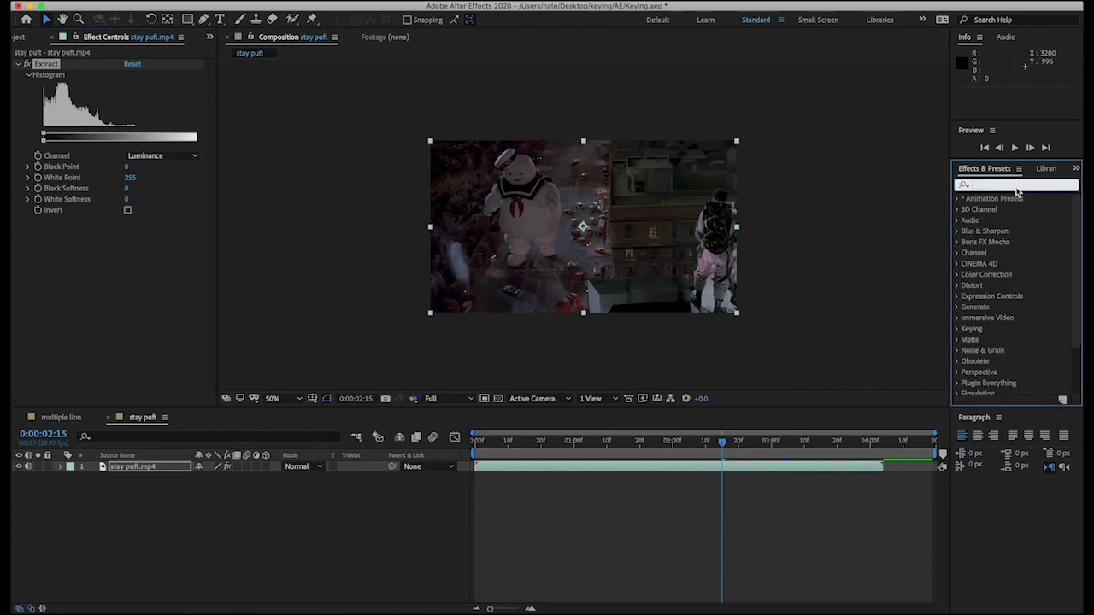
pyautogui.write('curves')
pyautogui.moveTo(1000, 246); pyautogui.dragTo(723, 468)
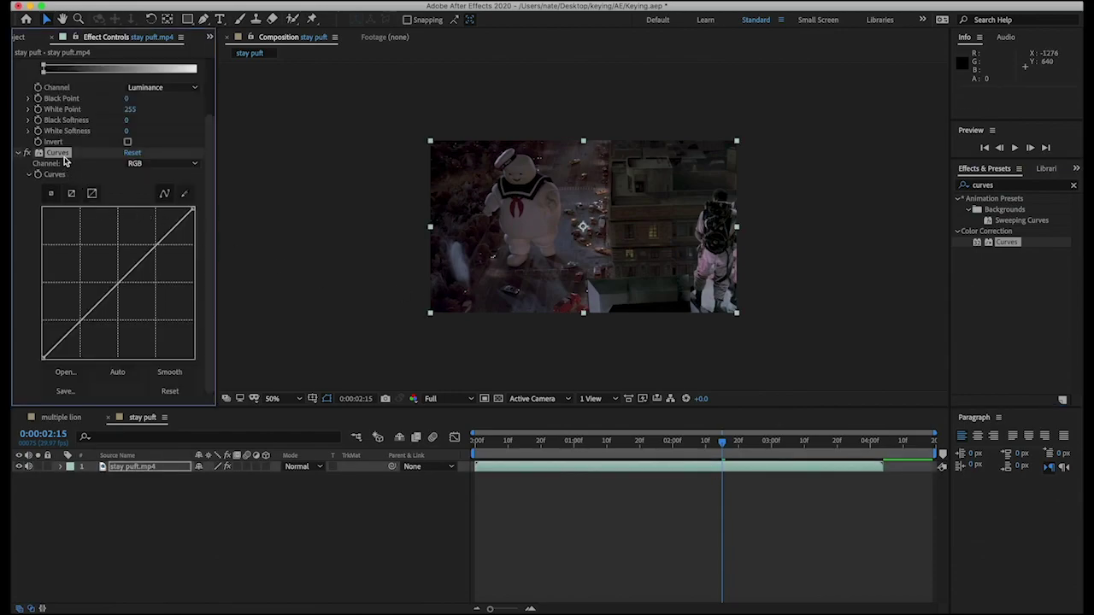
pyautogui.moveTo(66, 157); pyautogui.dragTo(65, 66)
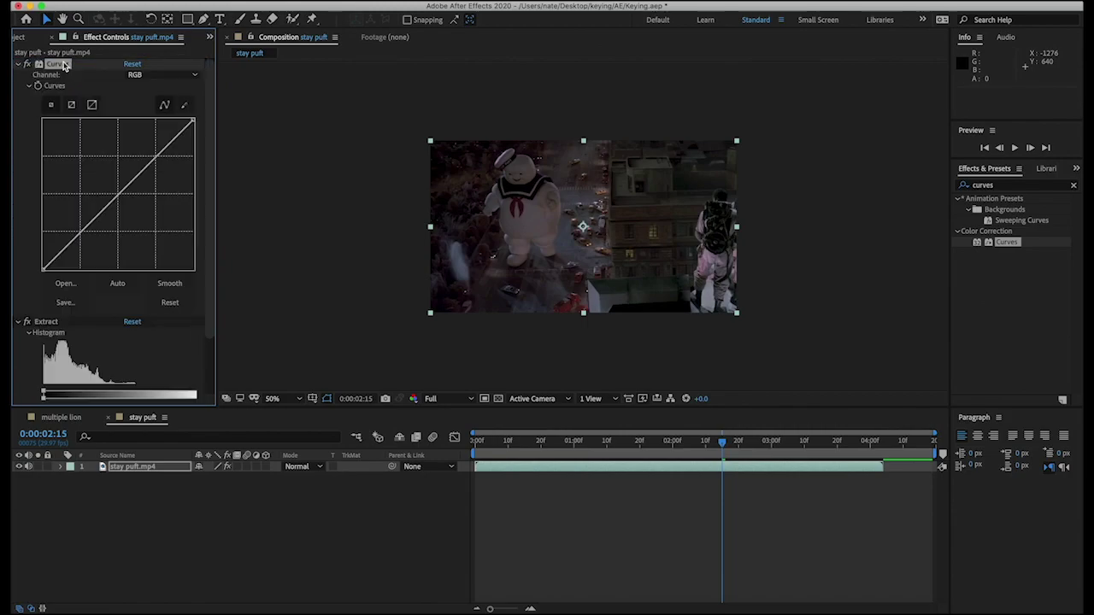
pyautogui.moveTo(140, 173); pyautogui.dragTo(127, 132)
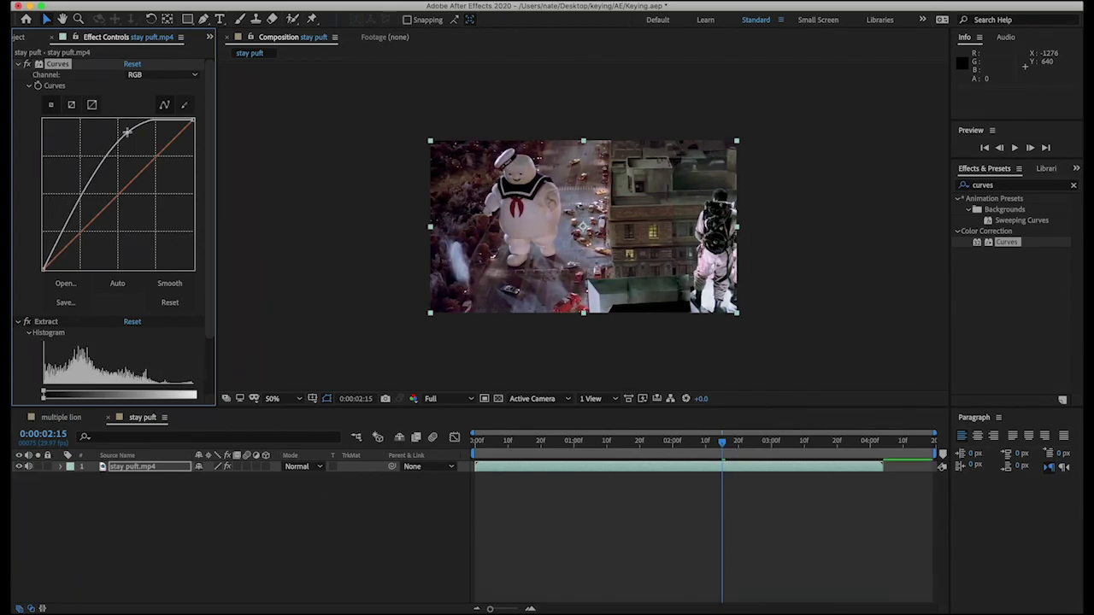
# Compare the brightened clip's red and green channels, keep the viewer on Red, and scrub to 0:00:02:03.
pyautogui.click(414, 398)
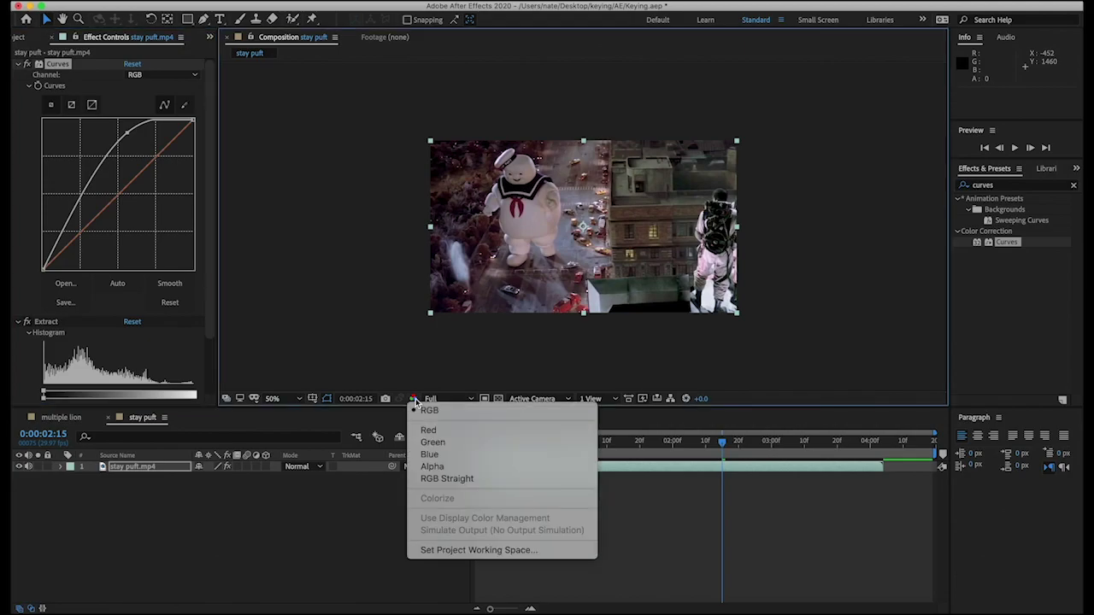
pyautogui.click(444, 434)
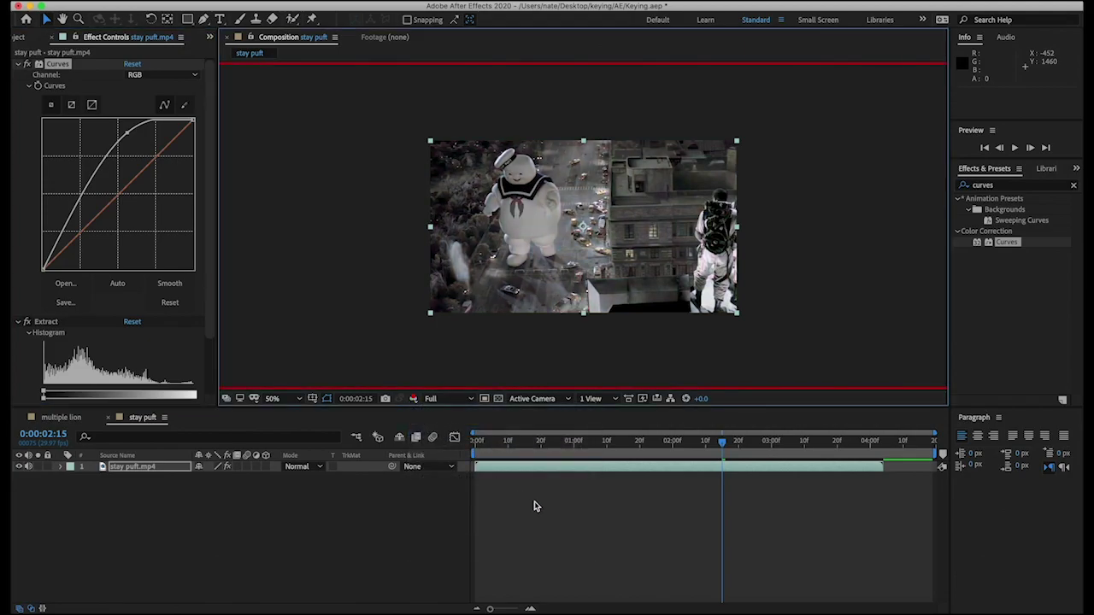
pyautogui.click(413, 398)
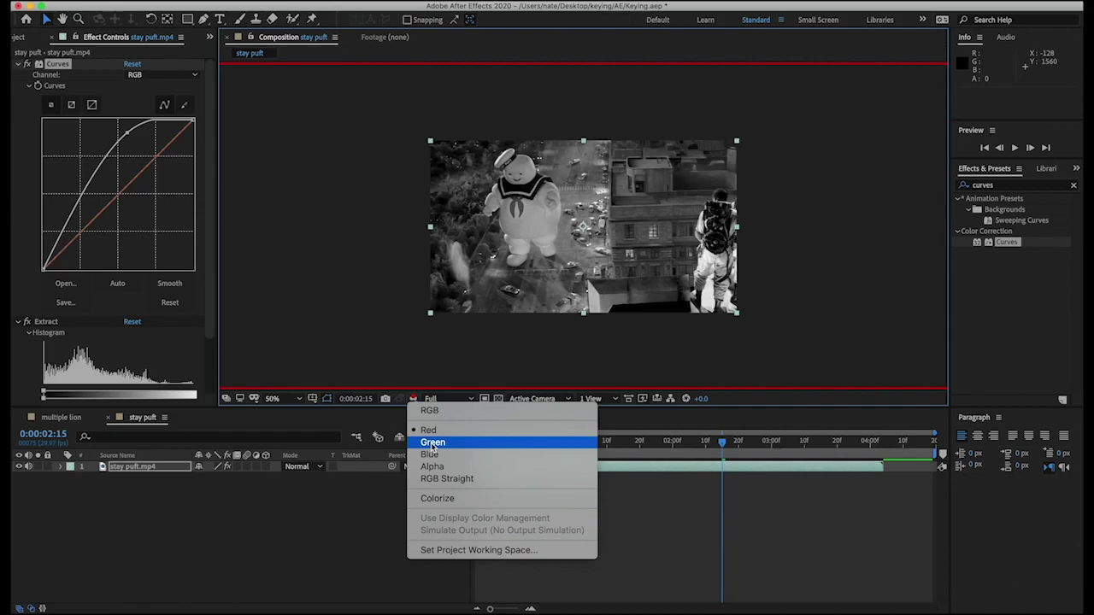
pyautogui.click(431, 444)
pyautogui.click(412, 399)
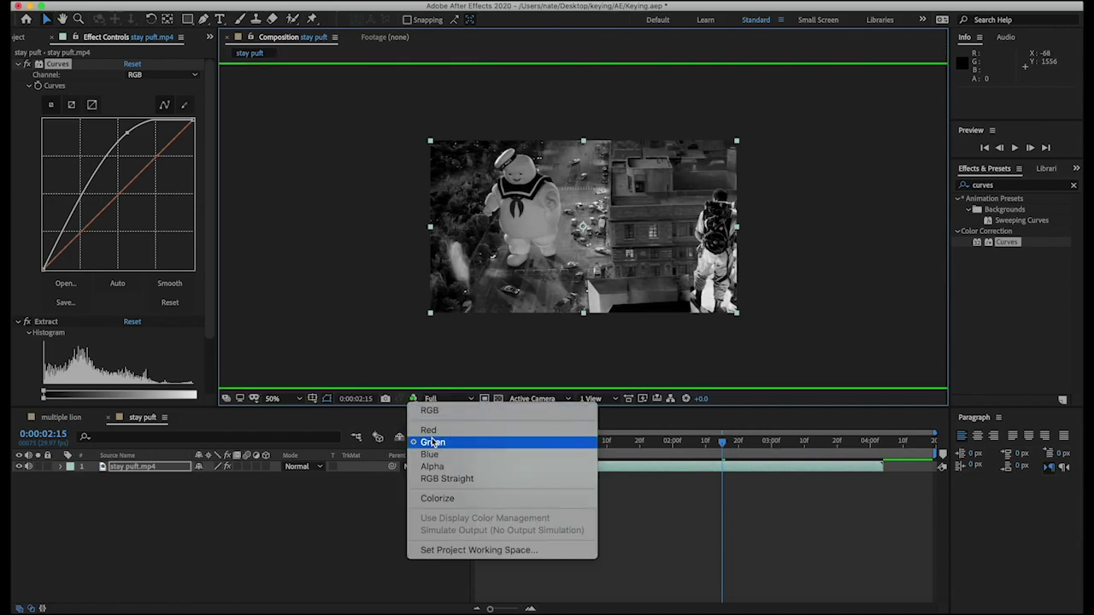
pyautogui.click(429, 430)
pyautogui.moveTo(717, 445); pyautogui.dragTo(682, 443)
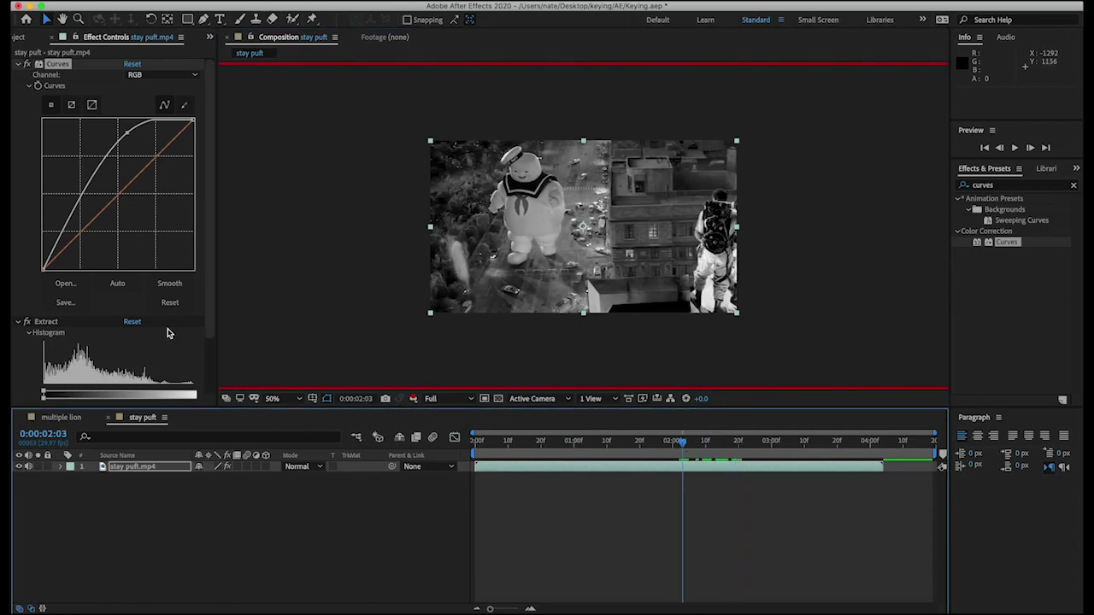
# Set the Extract effect's channel to Red and its Black Point to 116.
pyautogui.scroll(-3, 174, 330)
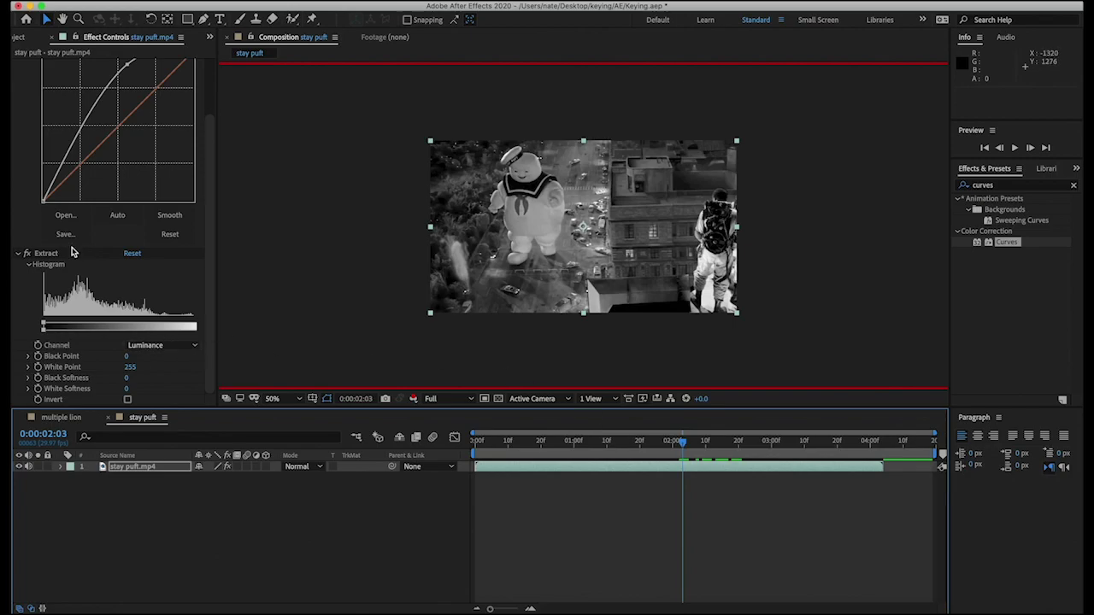
pyautogui.click(165, 346)
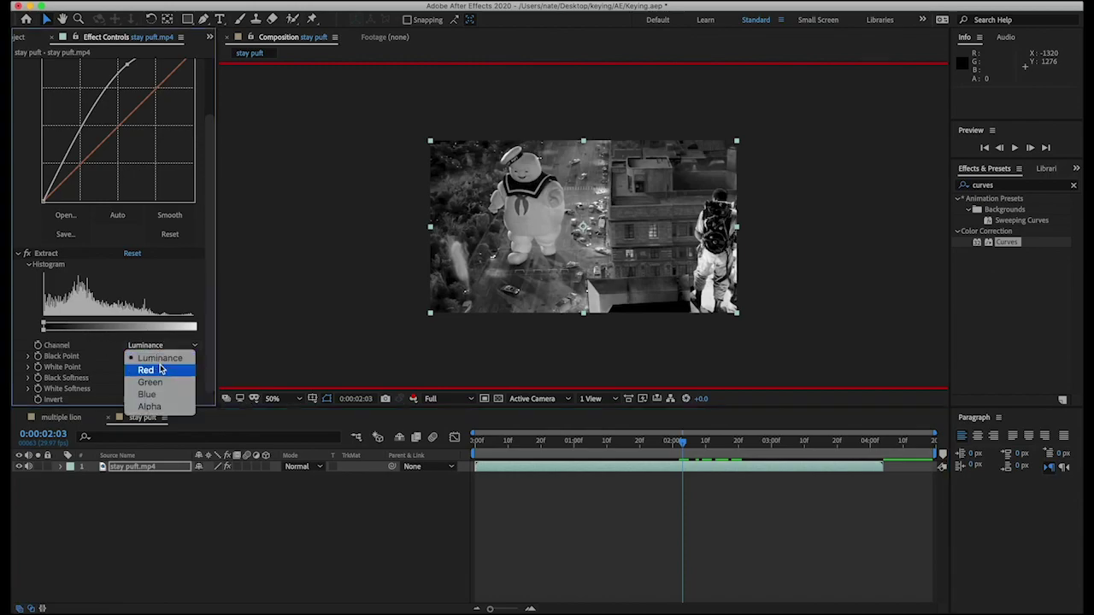
pyautogui.click(159, 369)
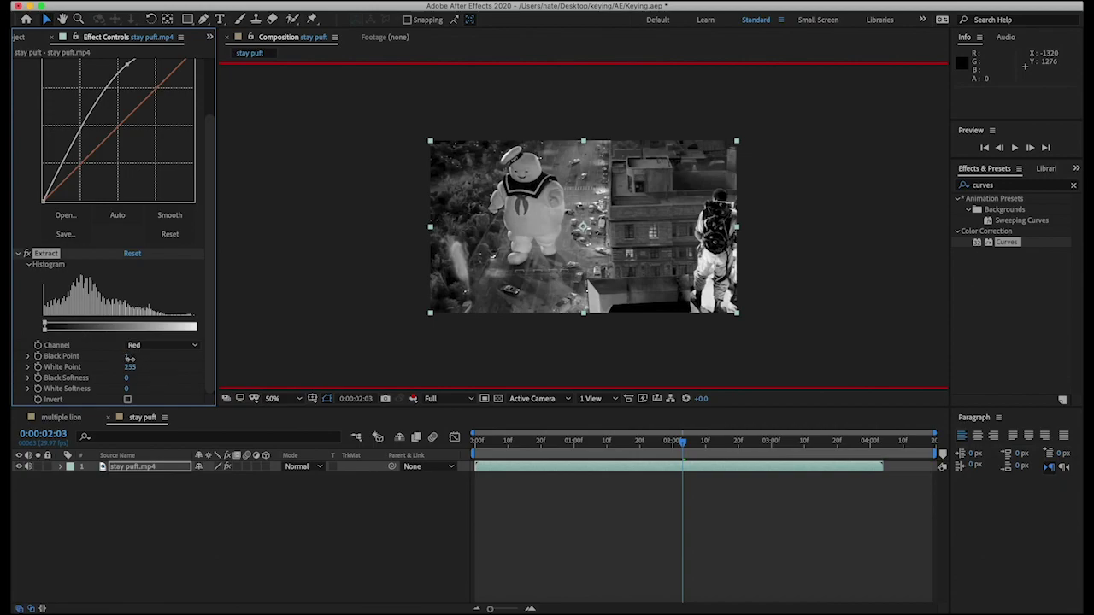
pyautogui.moveTo(133, 359); pyautogui.dragTo(162, 359)
pyautogui.click(131, 357)
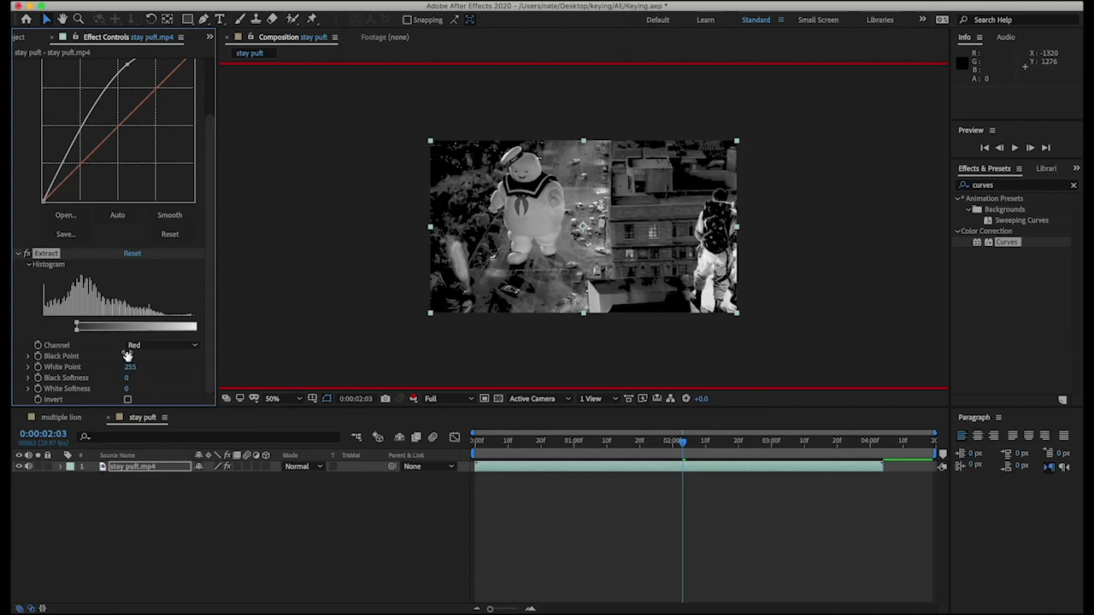
pyautogui.moveTo(128, 356); pyautogui.dragTo(167, 354)
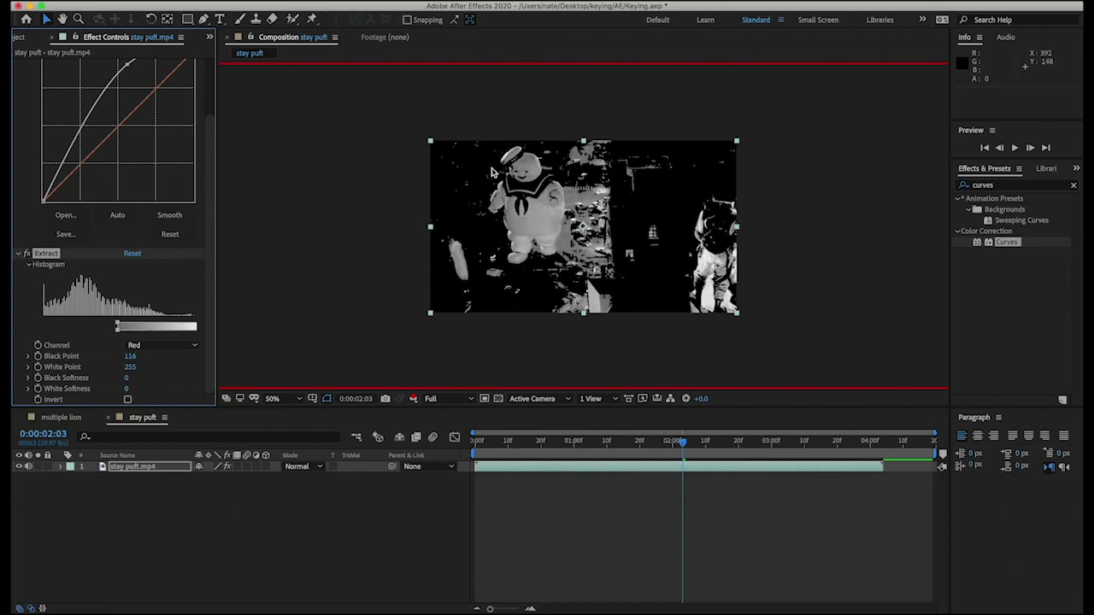
# Rename the stay puft.mp4 layer as "left" and keep it selected.
pyautogui.click(127, 469)
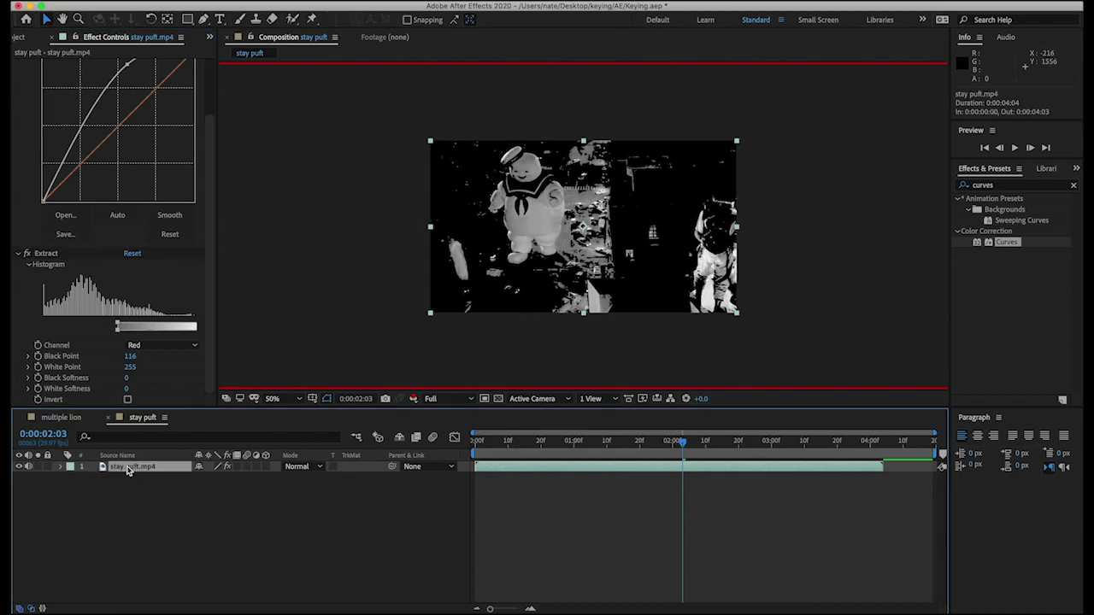
pyautogui.press('Return')
pyautogui.write('left')
pyautogui.click(206, 532)
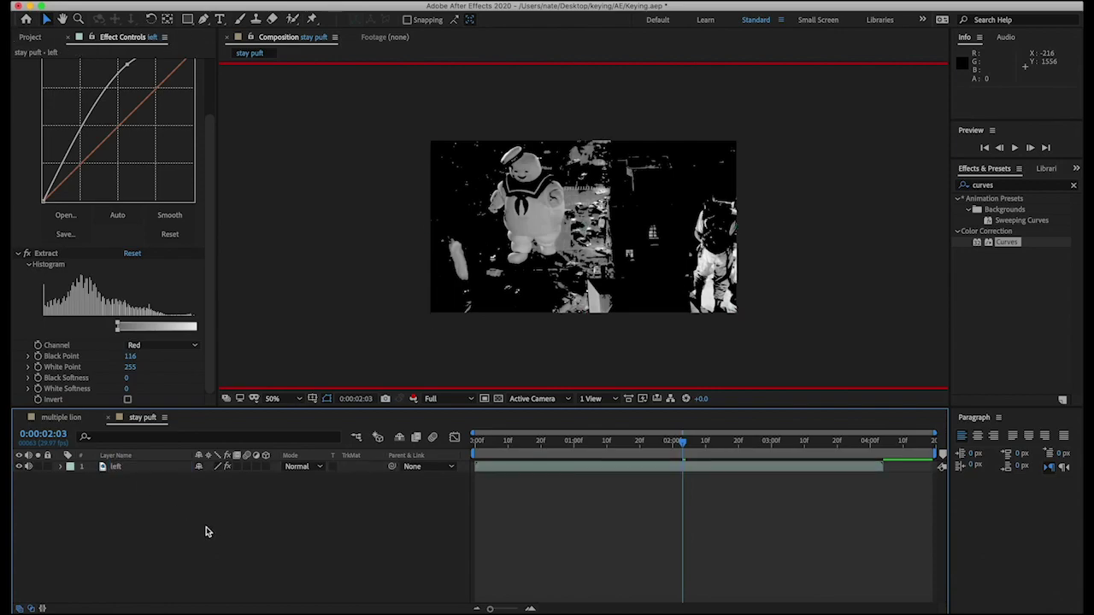
pyautogui.click(604, 468)
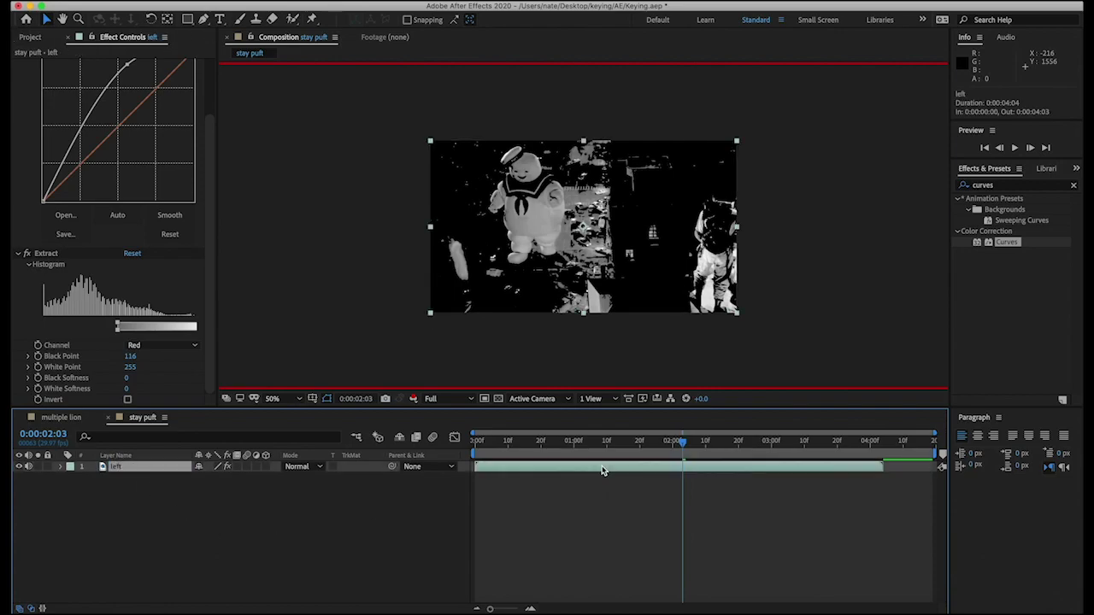
# Try Green as the Extract effect's channel on the "left" layer and inspect the figure up close.
pyautogui.click(161, 346)
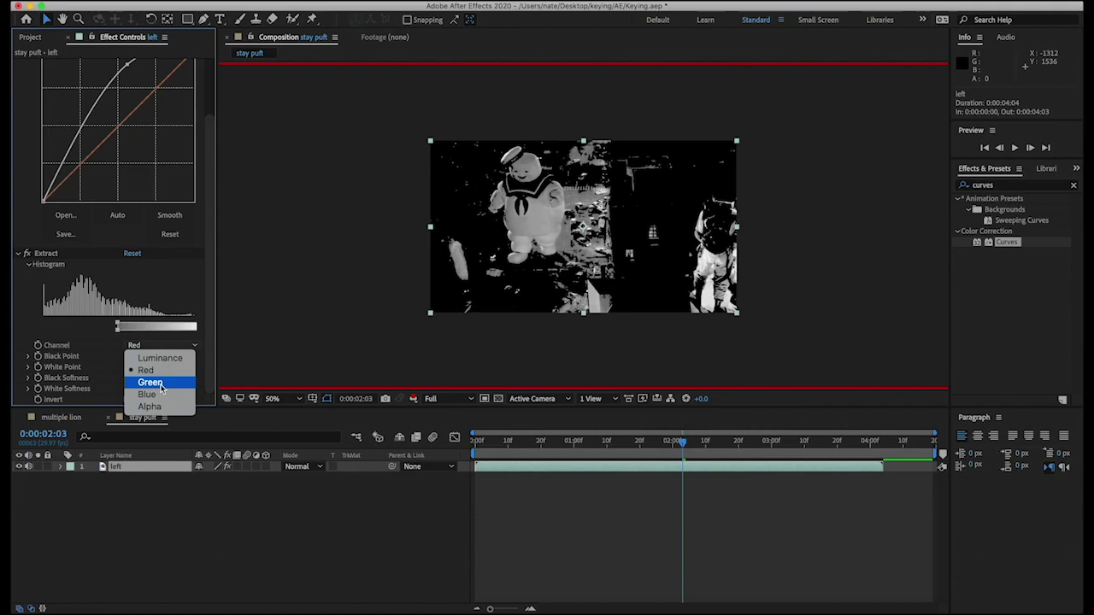
pyautogui.click(159, 383)
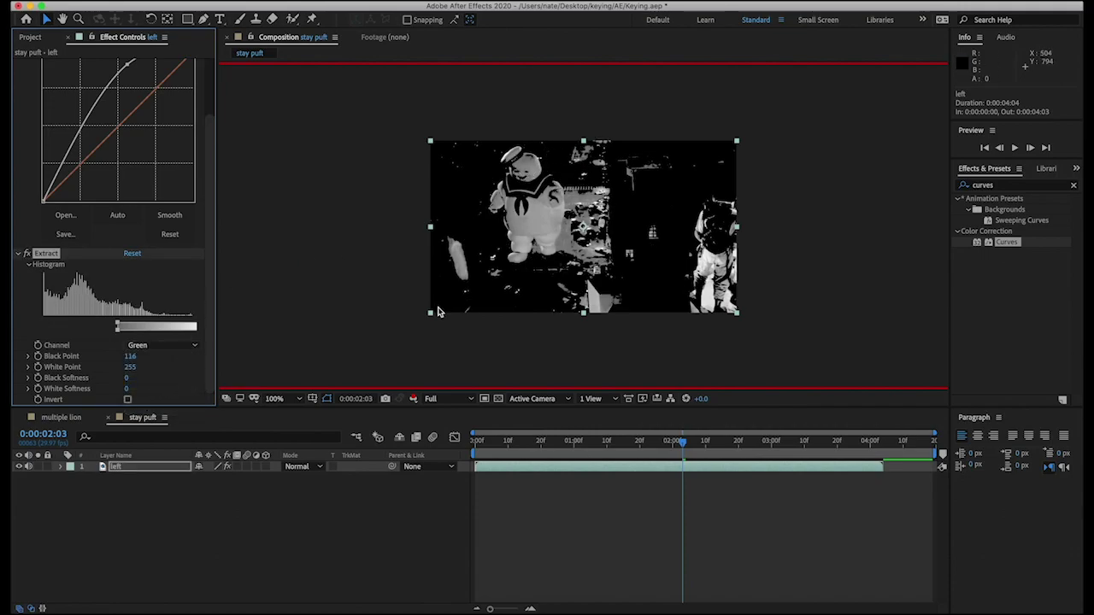
pyautogui.press('.')
pyautogui.moveTo(437, 312); pyautogui.dragTo(498, 351)
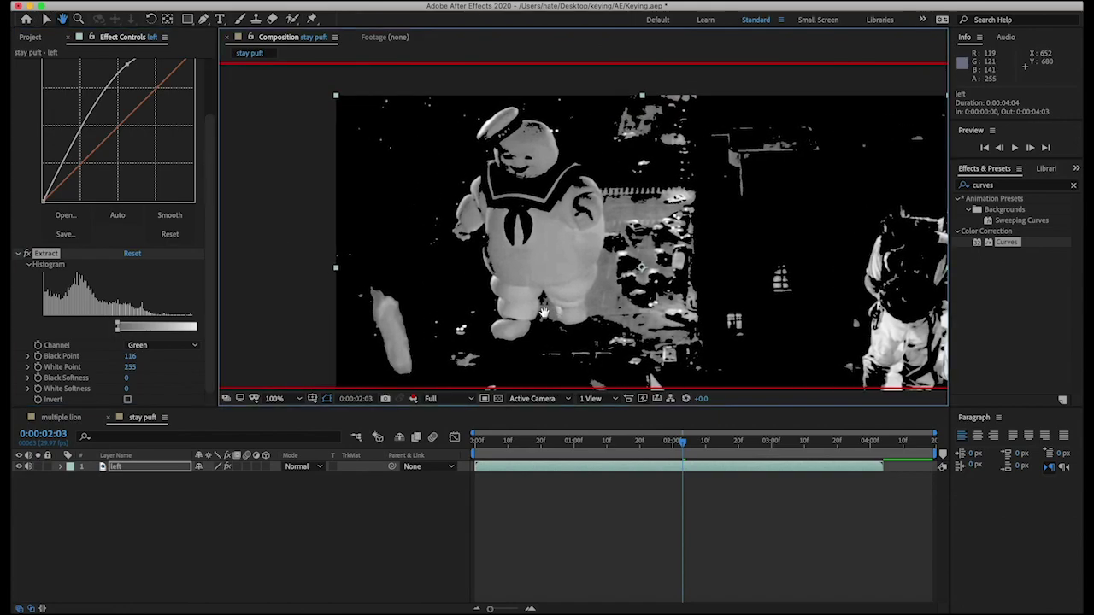
# Set the Extract effect's channel to Blue, move to 0:00:01:27, and set its Black Point to 105.
pyautogui.click(171, 345)
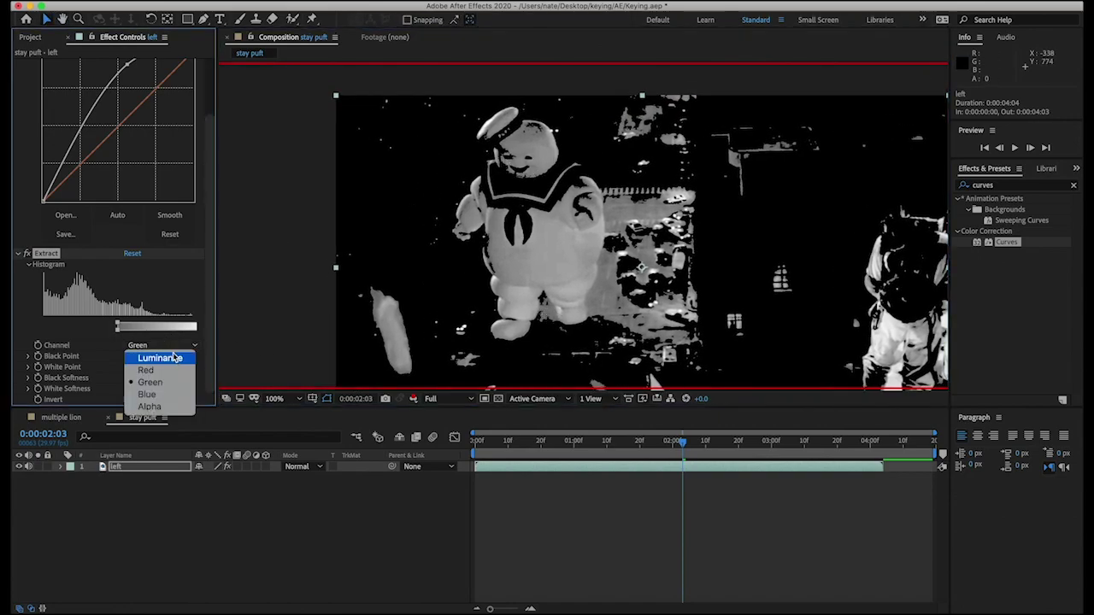
pyautogui.click(165, 395)
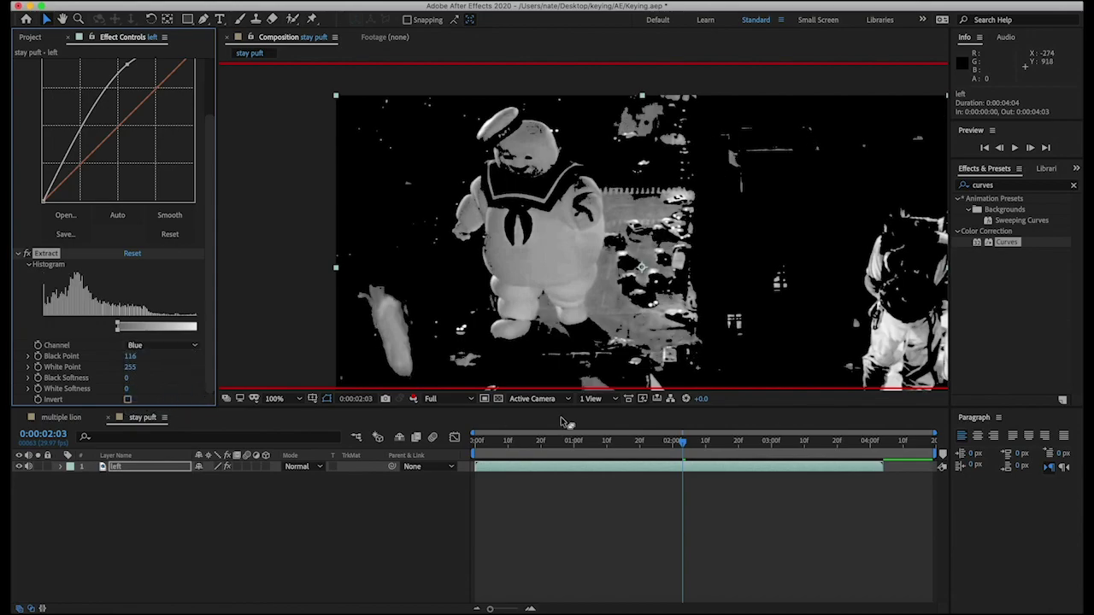
pyautogui.moveTo(691, 446); pyautogui.dragTo(663, 441)
pyautogui.moveTo(130, 359); pyautogui.dragTo(123, 355)
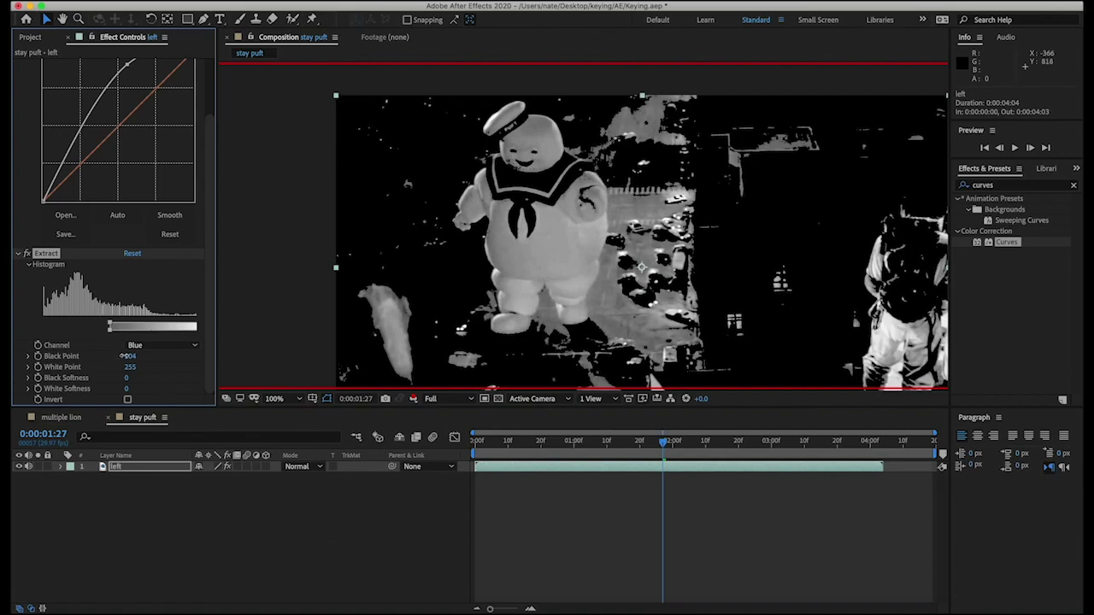
# Show only the Blue channel in the viewer and scrub to 0:00:02:05, then back to 0:00:01:21, to check the key.
pyautogui.click(442, 401)
pyautogui.click(612, 471)
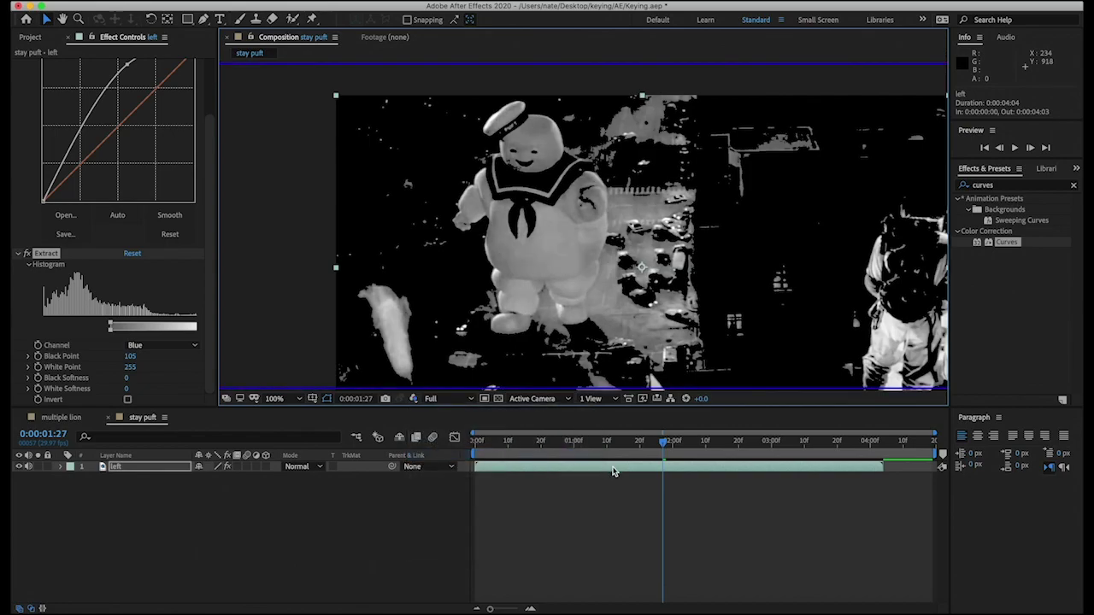
pyautogui.moveTo(654, 453); pyautogui.dragTo(689, 438)
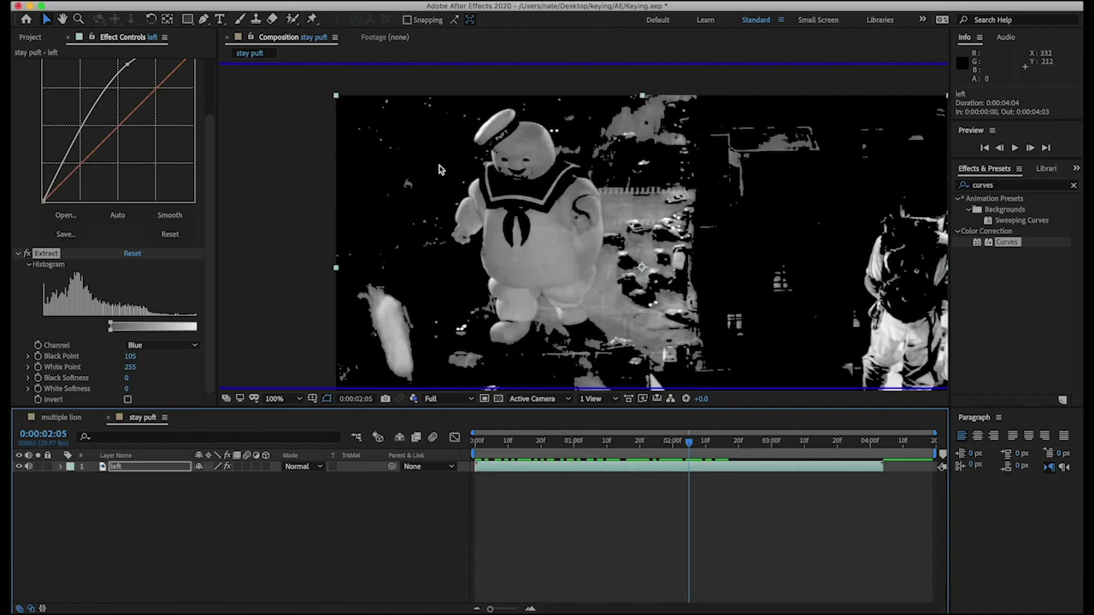
pyautogui.moveTo(686, 441); pyautogui.dragTo(642, 398)
pyautogui.click(645, 472)
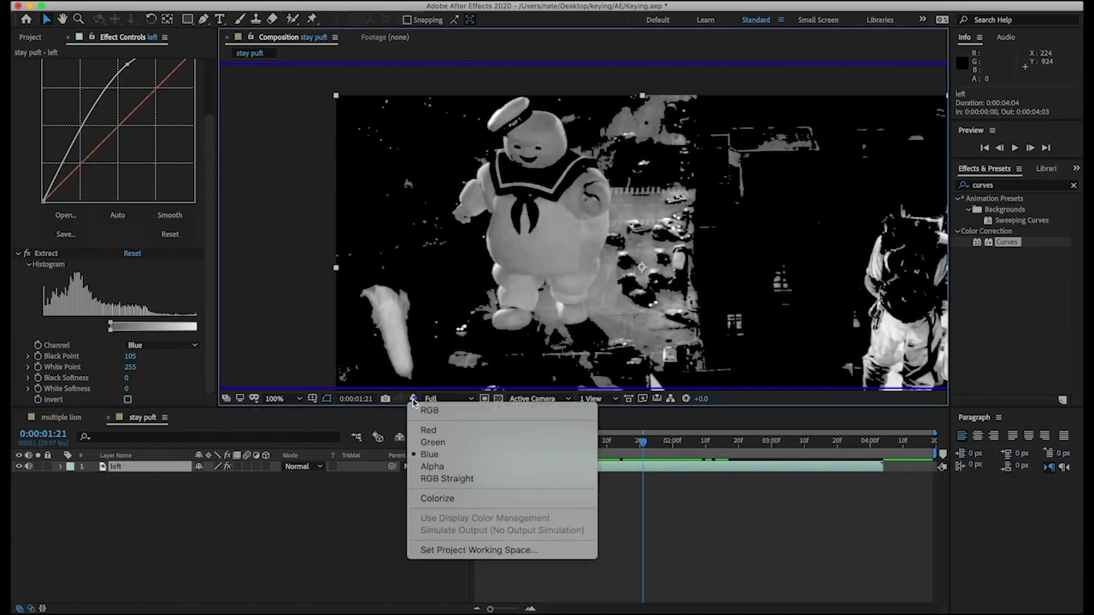
# Examine the key's Alpha channel at 0:00:01:21, compare it with the RGB view, and leave the viewer on Alpha.
pyautogui.click(466, 469)
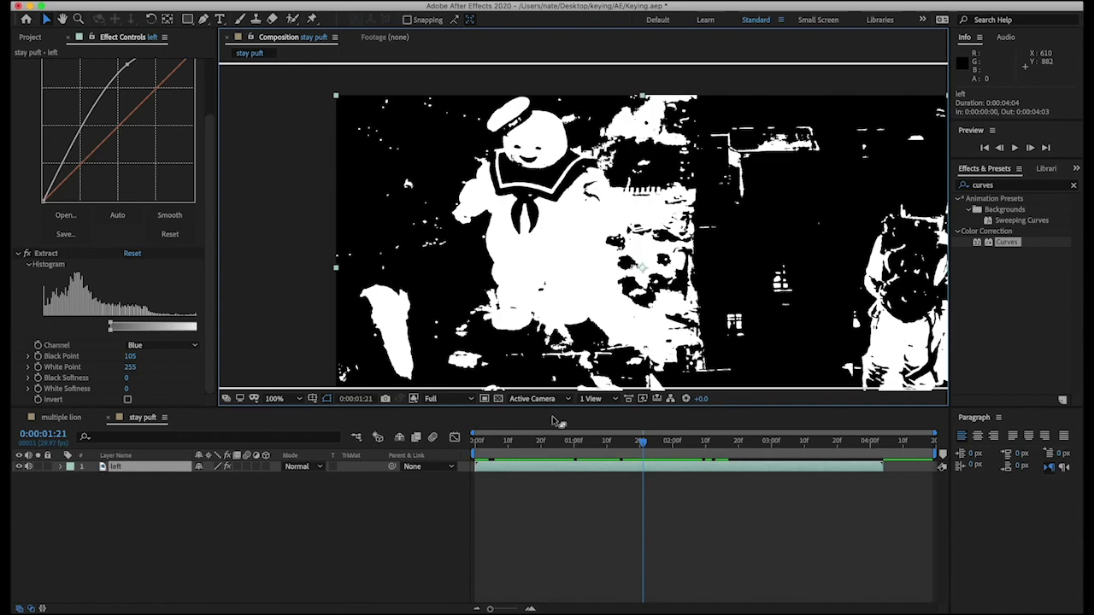
pyautogui.click(652, 471)
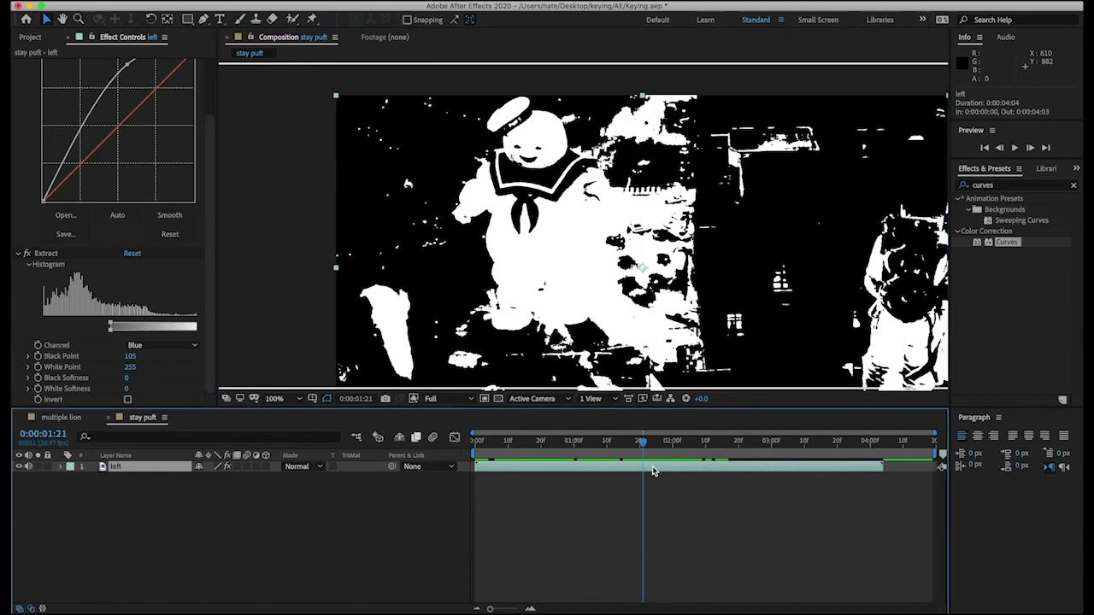
pyautogui.press(',')
pyautogui.press(',')
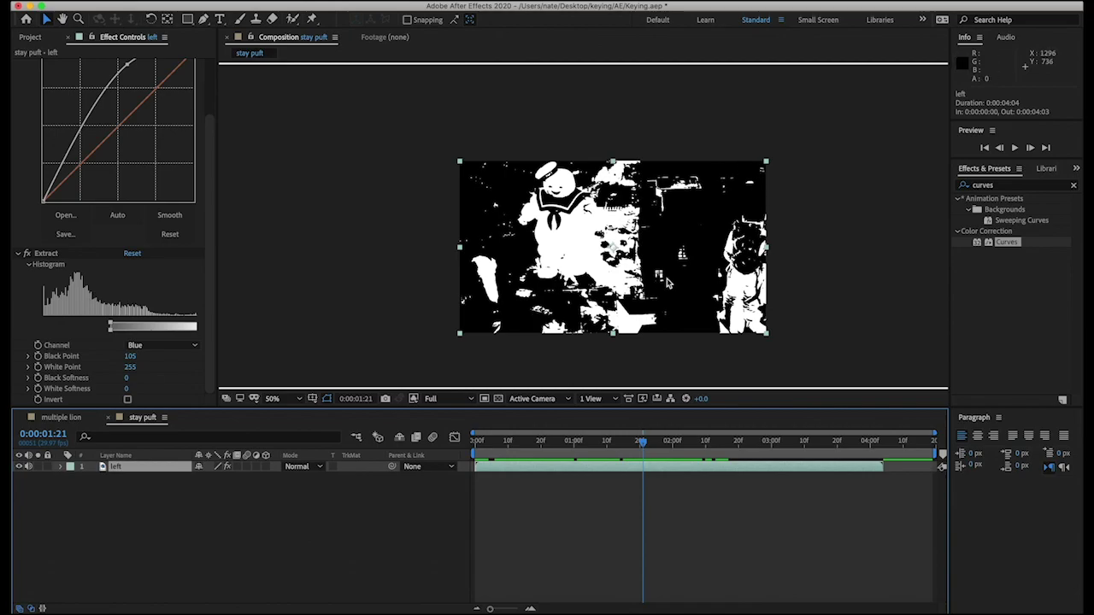
pyautogui.press('.')
pyautogui.press('.')
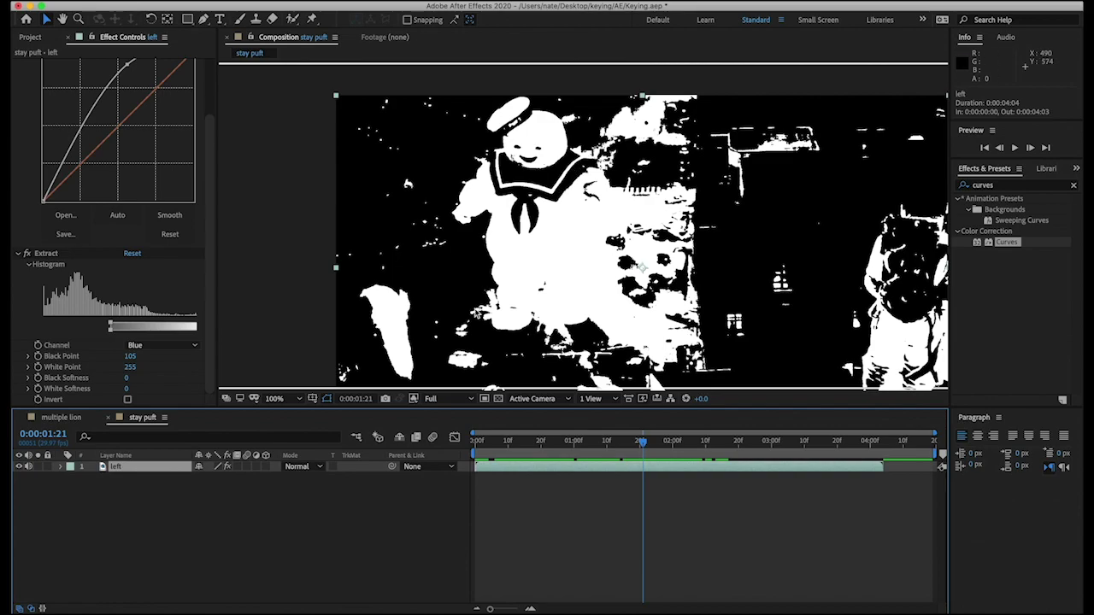
pyautogui.click(415, 399)
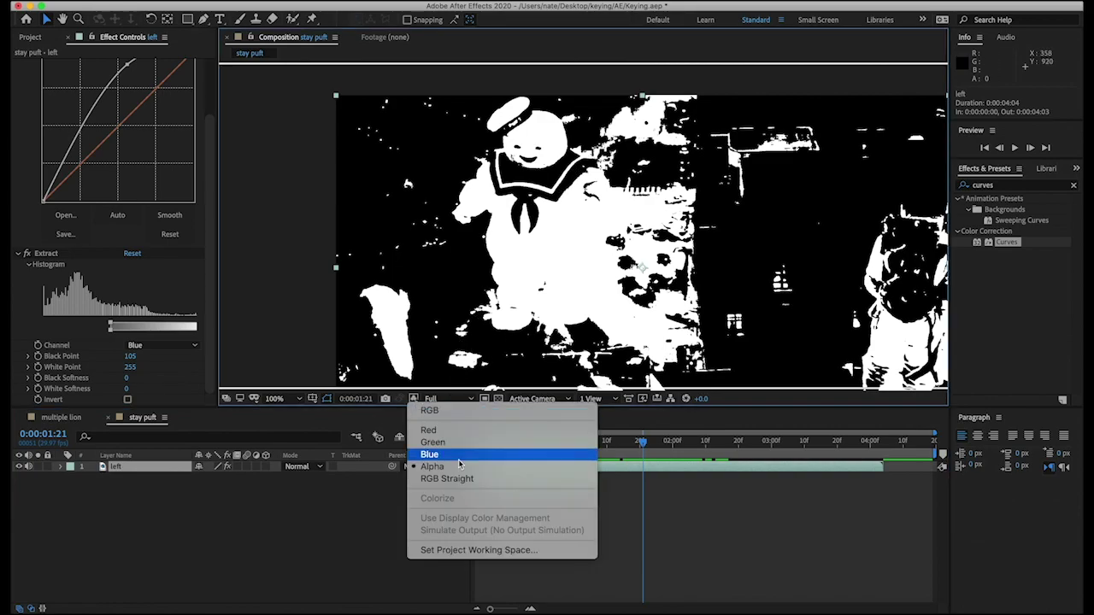
pyautogui.click(463, 466)
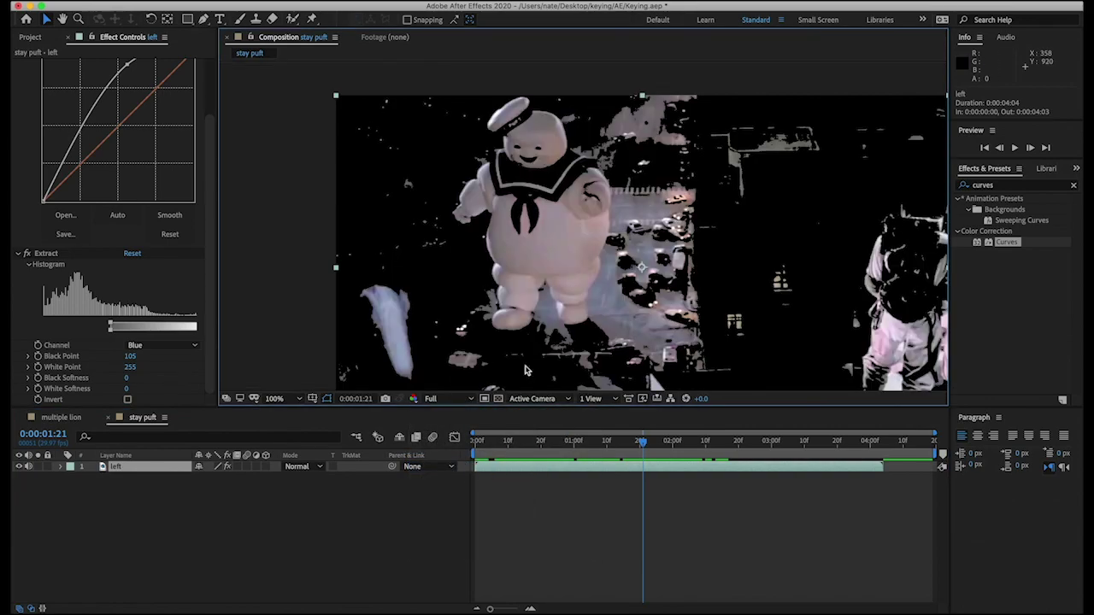
pyautogui.click(414, 400)
pyautogui.click(459, 466)
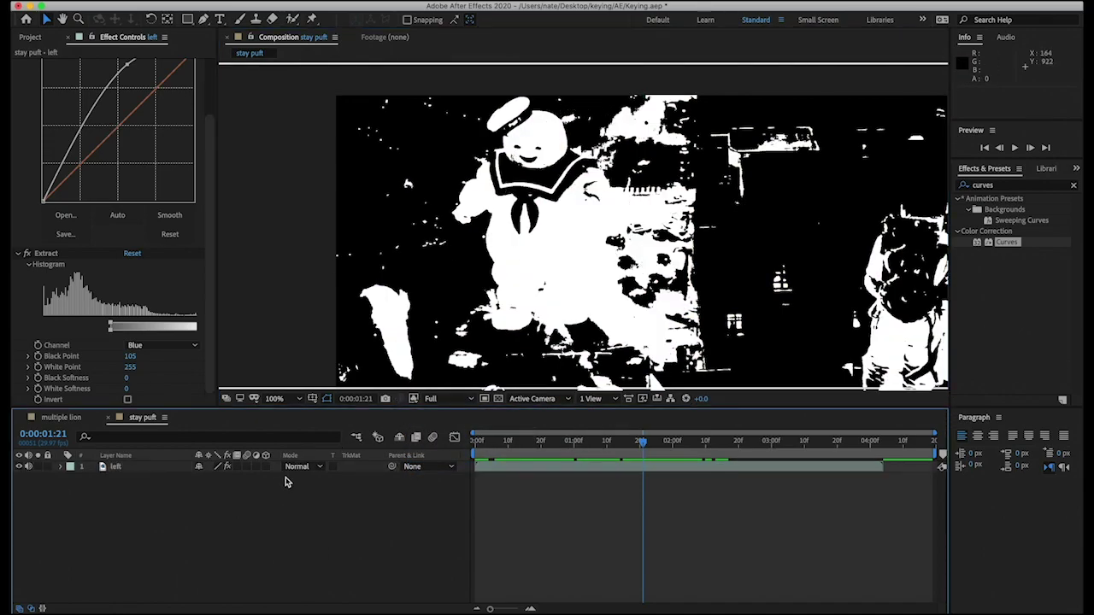
# Create a 1920 × 1080 px orange solid and place it beneath the "left" layer.
pyautogui.click(254, 1)
pyautogui.moveTo(255, 8)
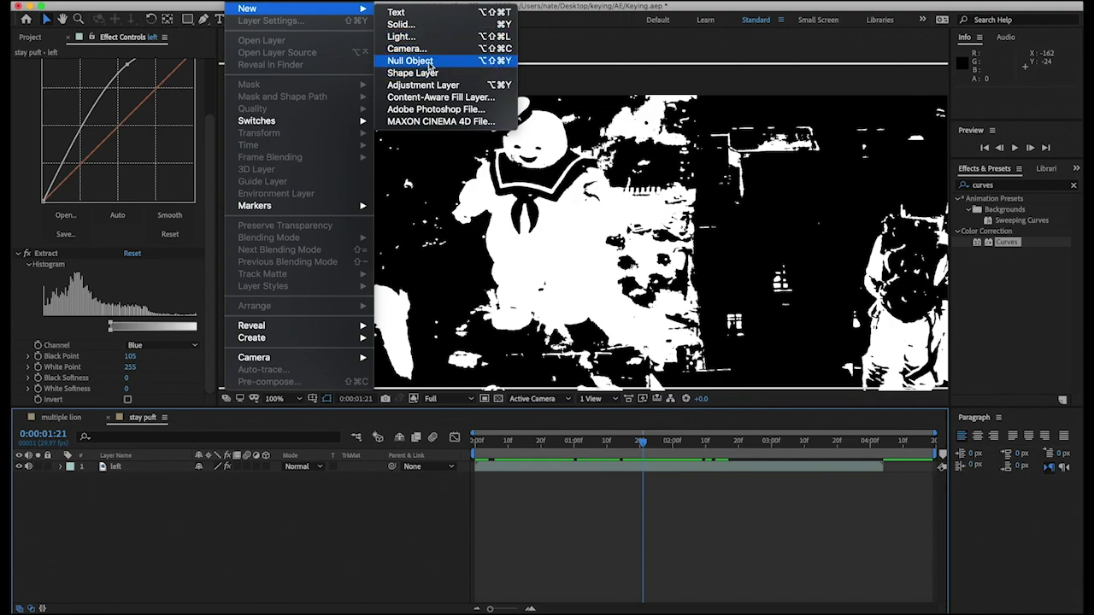
pyautogui.click(432, 24)
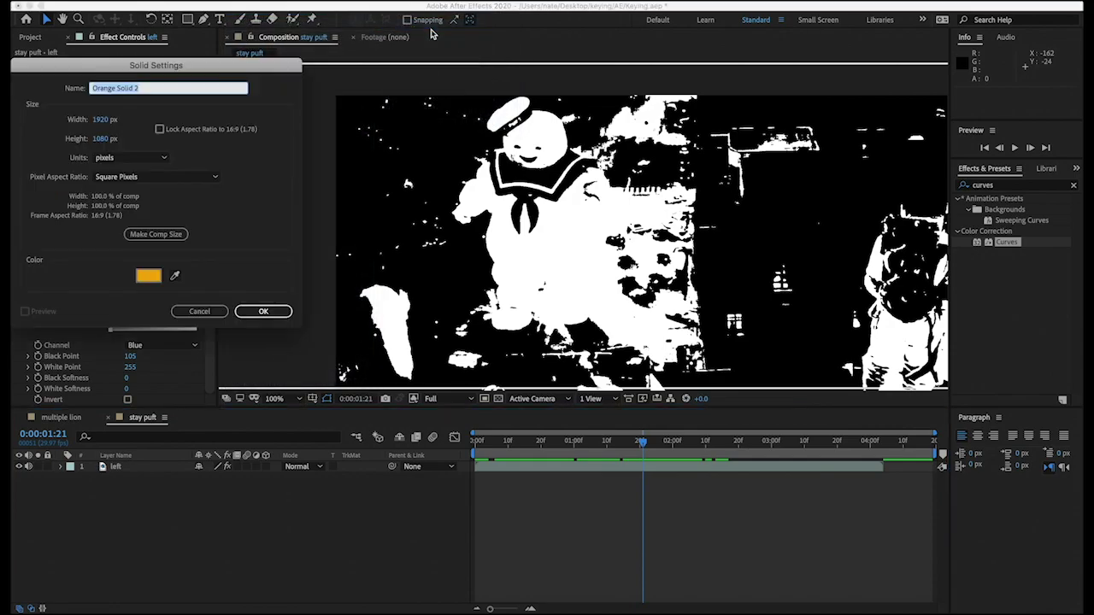
pyautogui.click(264, 311)
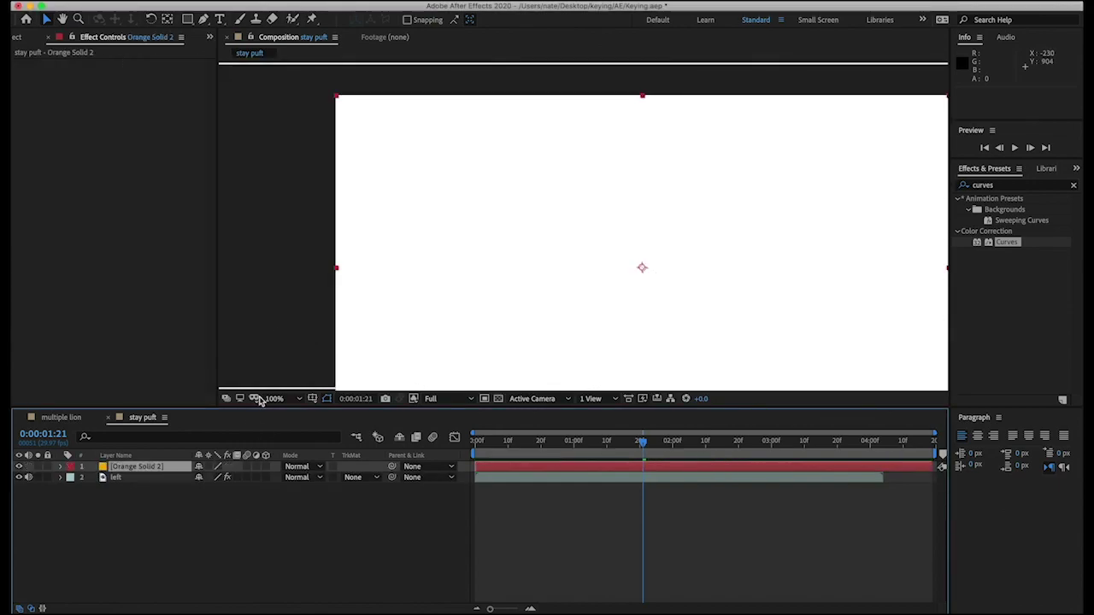
pyautogui.moveTo(150, 469); pyautogui.dragTo(147, 516)
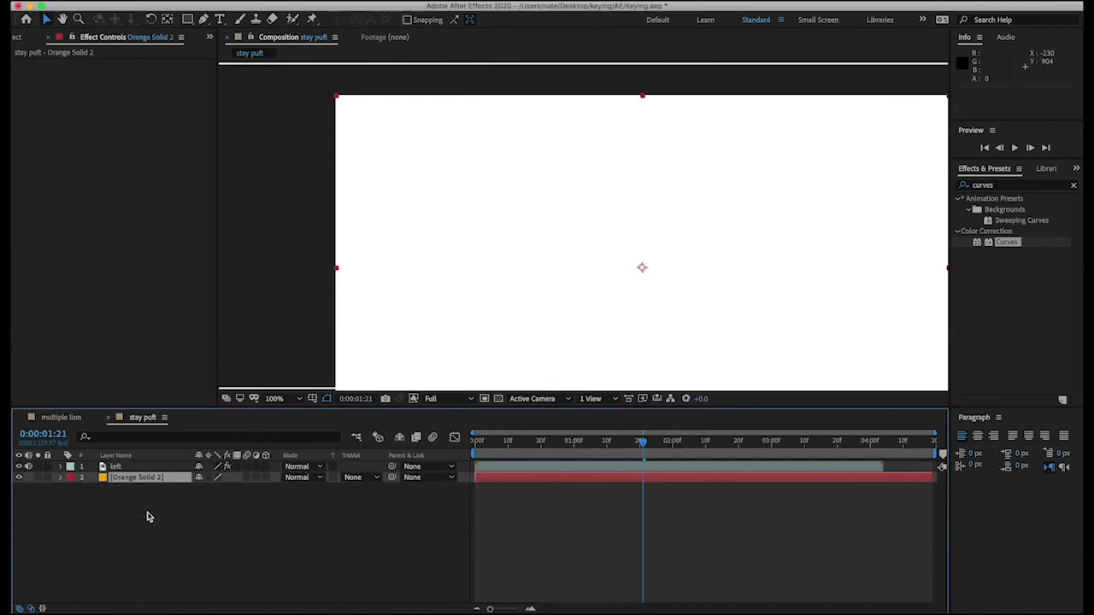
# Return the viewer to RGB and check the keyed figure against the orange solid.
pyautogui.click(414, 398)
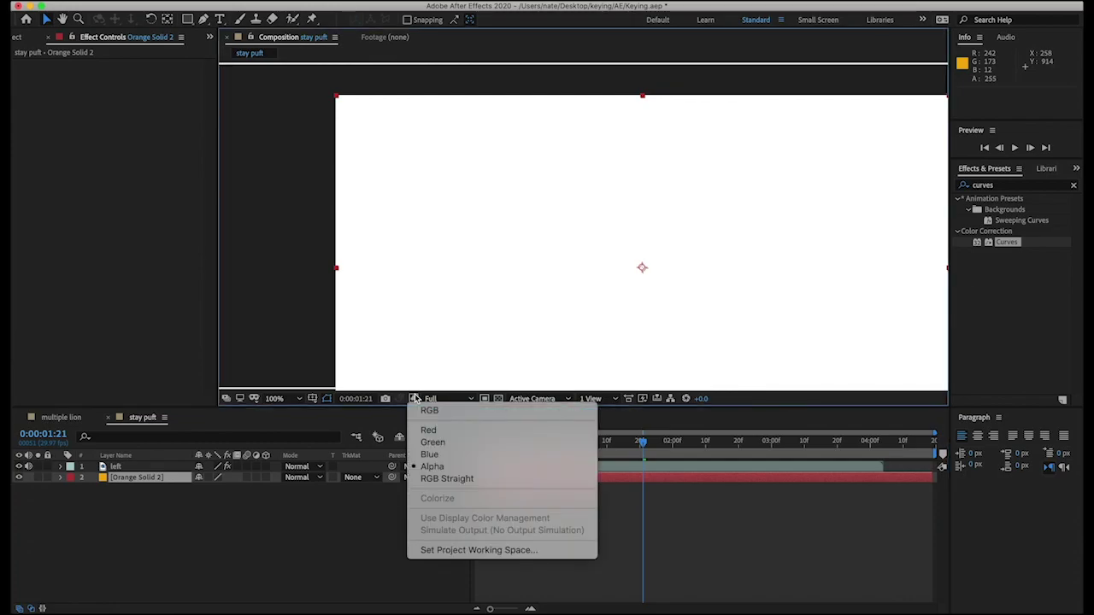
pyautogui.click(454, 412)
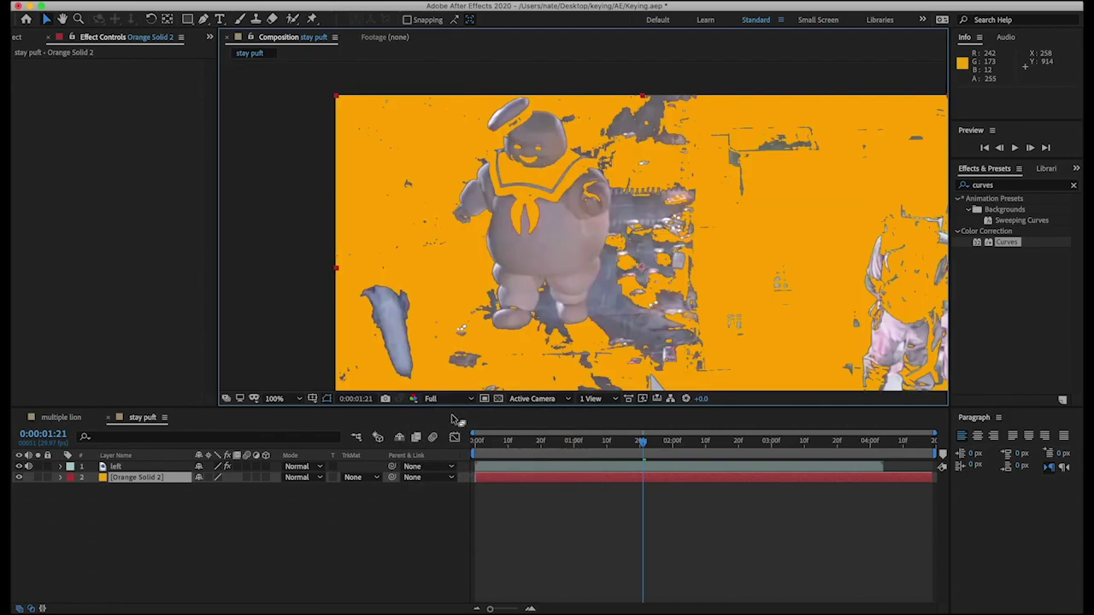
pyautogui.click(369, 515)
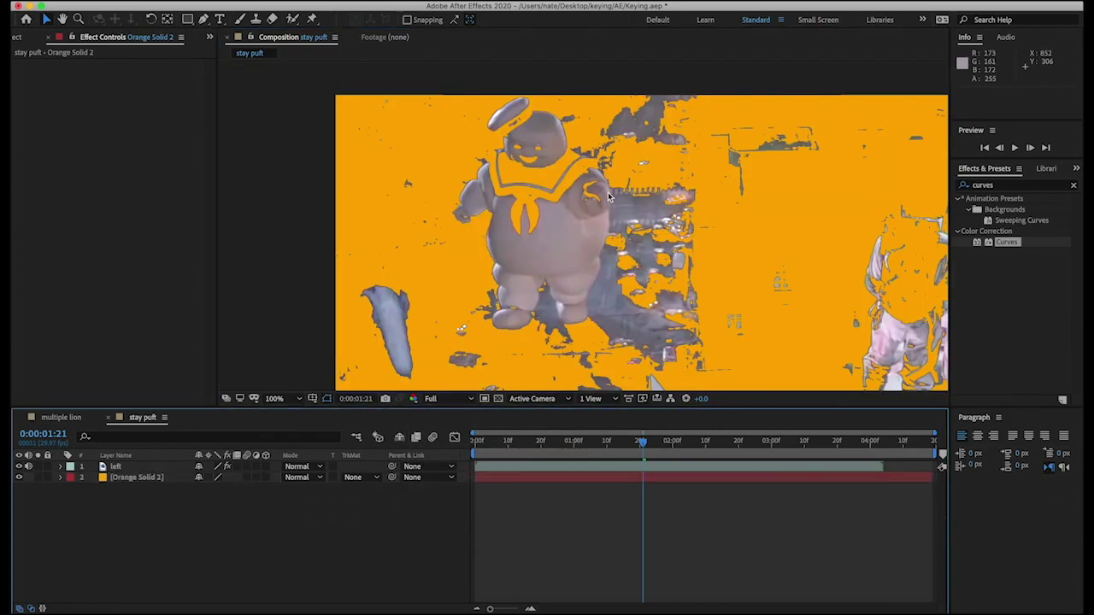
pyautogui.scroll(-2, 609, 197)
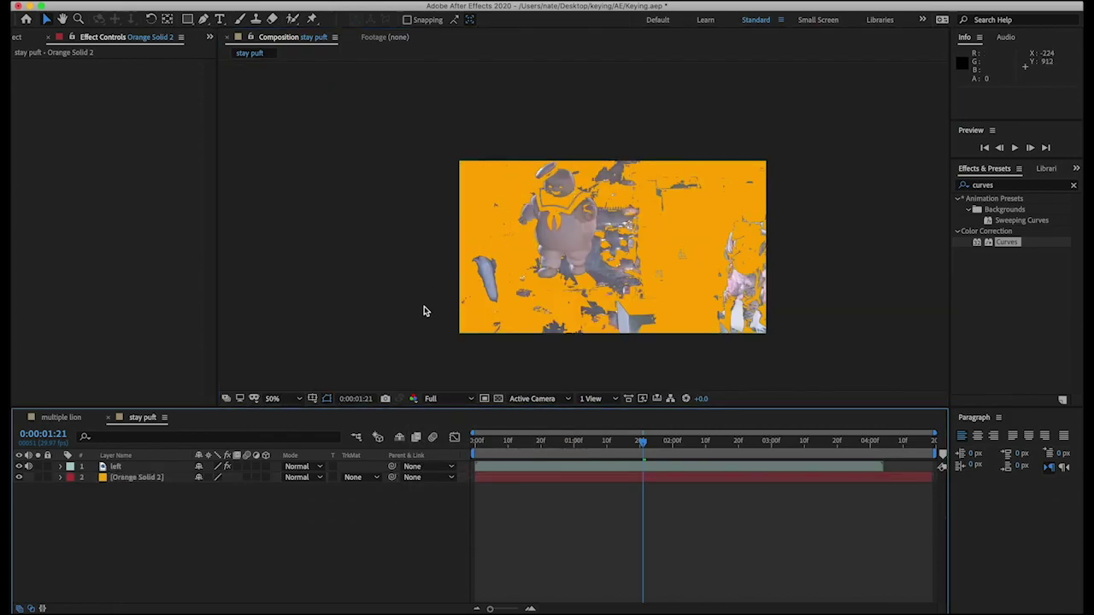
# Compare the key with the orange solid hidden and shown, and scrub back to 0:00:00:00.
pyautogui.click(18, 478)
pyautogui.click(18, 478)
pyautogui.click(18, 479)
pyautogui.click(18, 478)
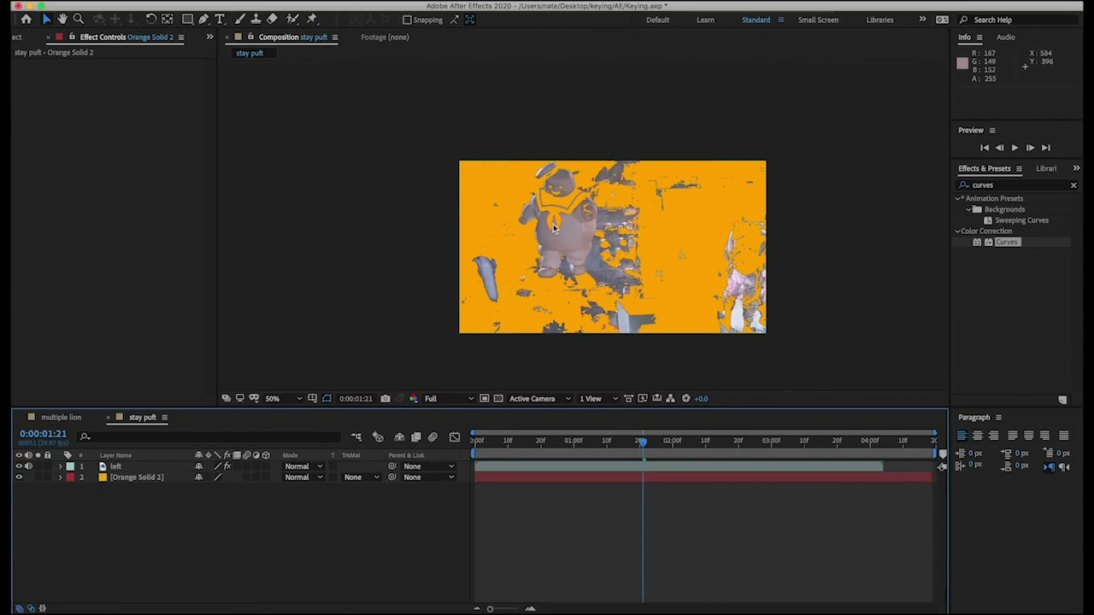
pyautogui.scroll(2, 553, 228)
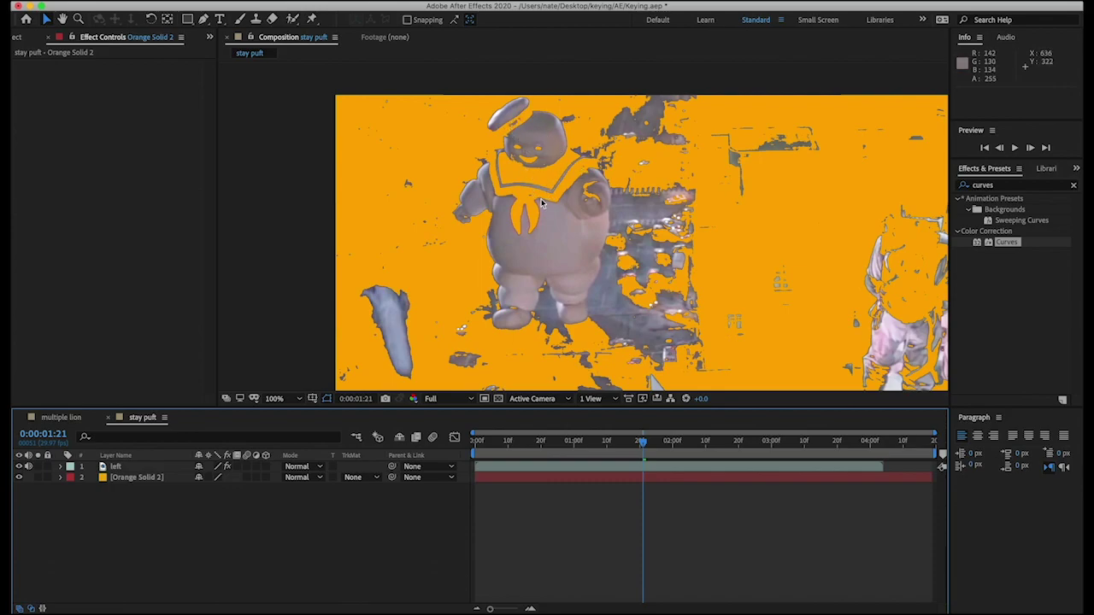
pyautogui.moveTo(643, 445); pyautogui.dragTo(431, 414)
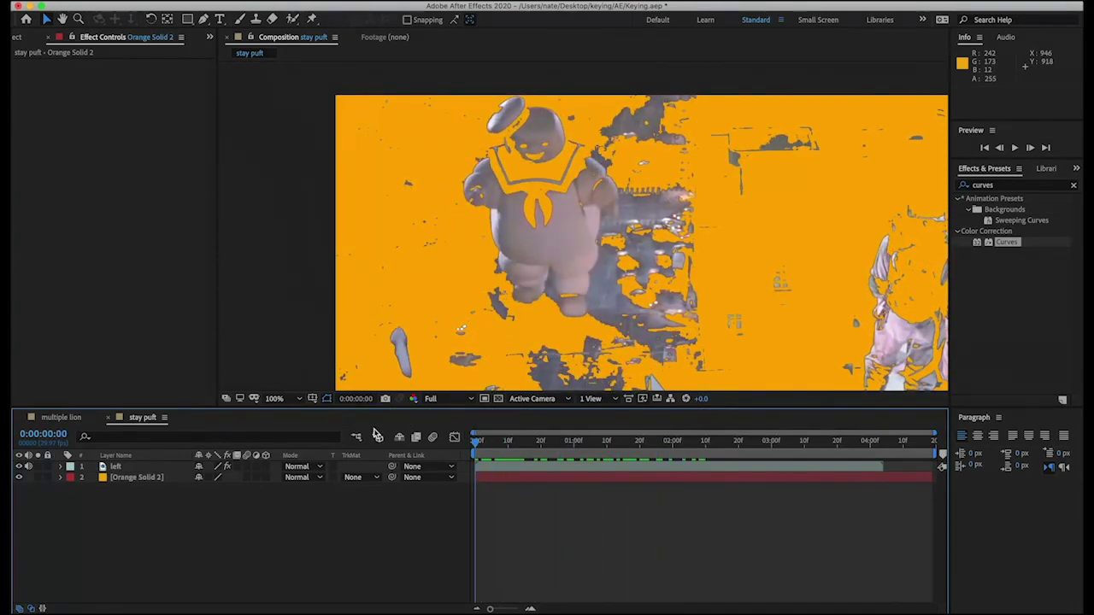
# Duplicate the "left" layer and rename the copy as "right".
pyautogui.click(492, 468)
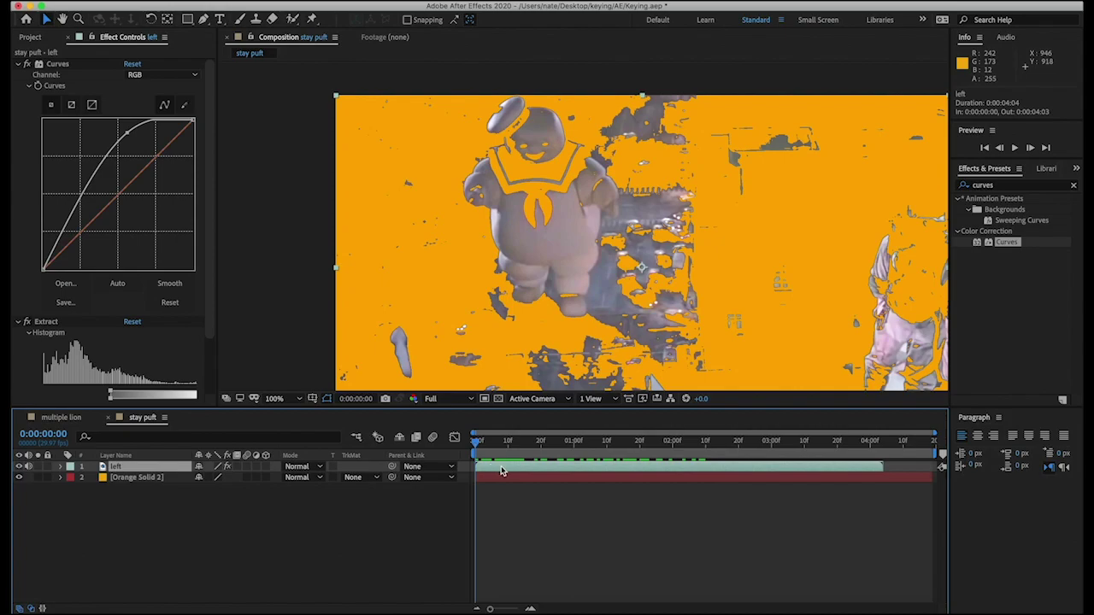
pyautogui.press('super+d')
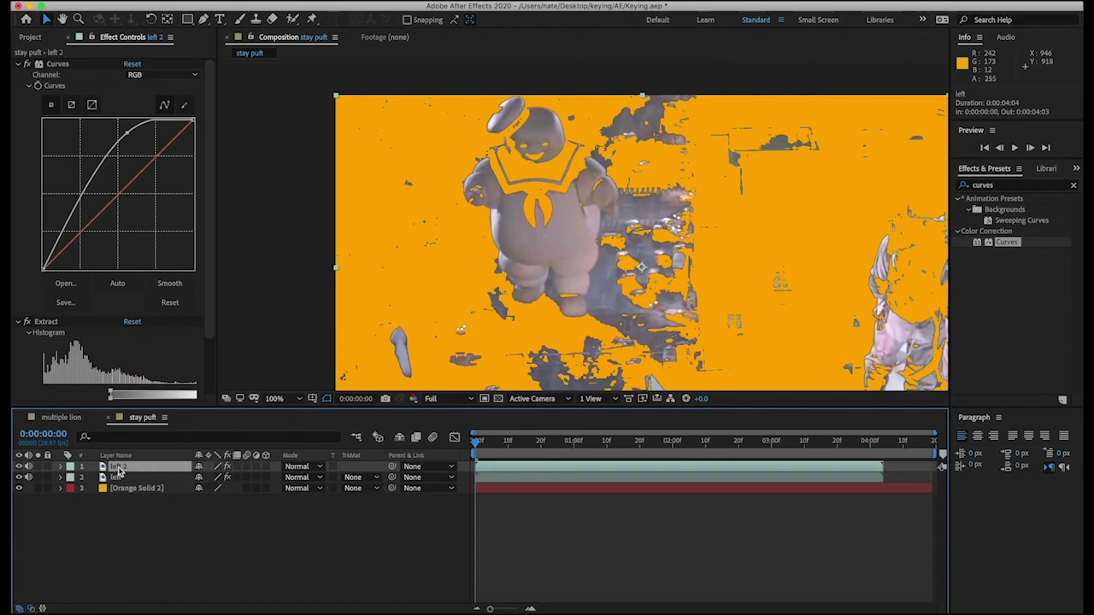
pyautogui.press('Return')
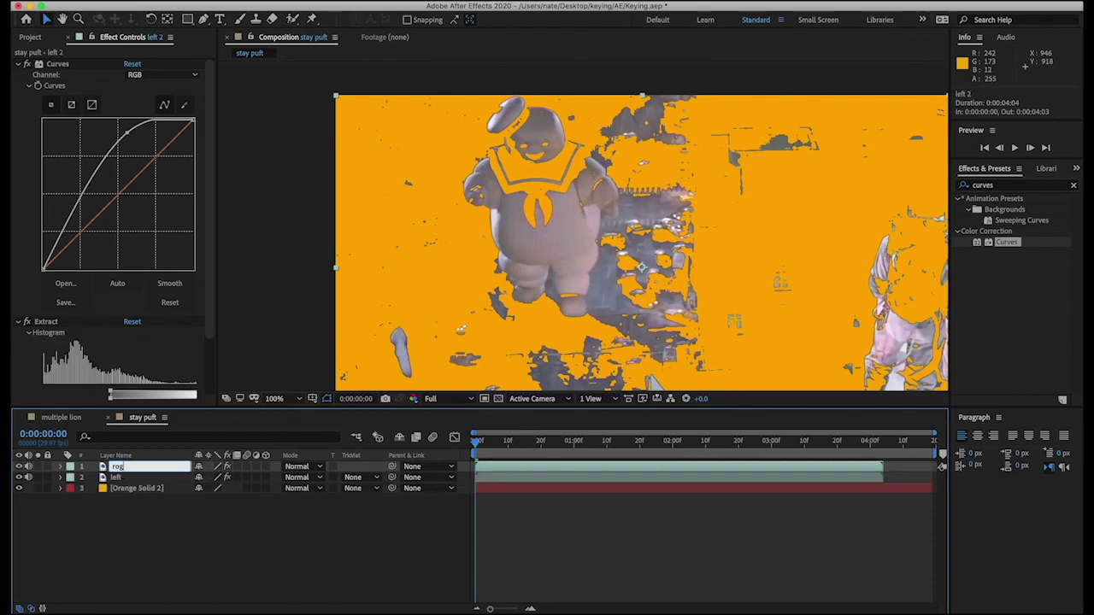
pyautogui.click(163, 551)
# Hide the orange solid and add a new mask to the "left" layer.
pyautogui.click(141, 480)
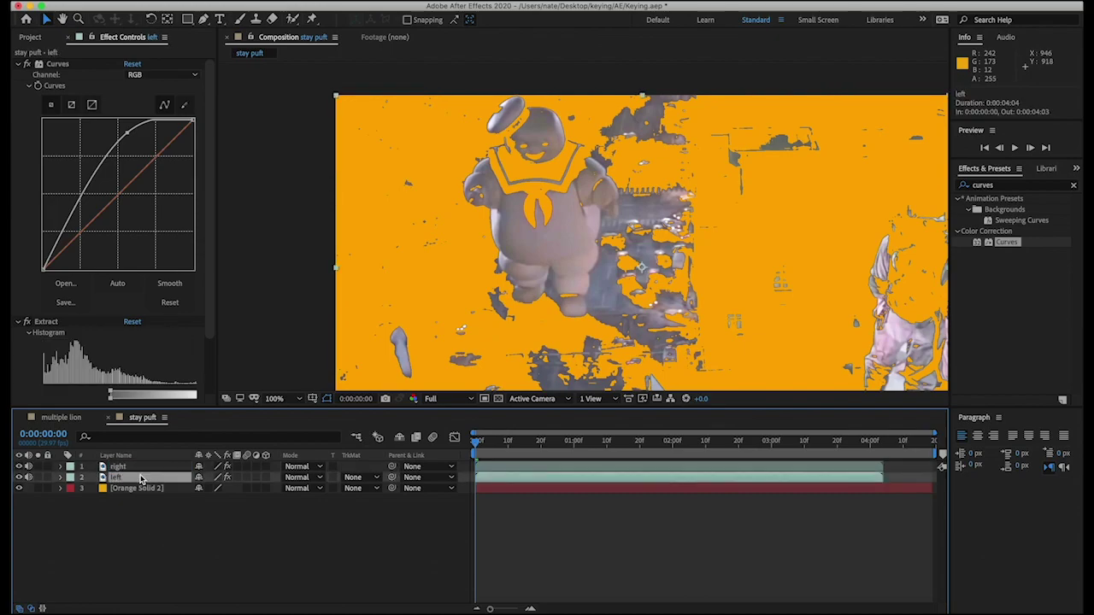
pyautogui.rightClick(147, 483)
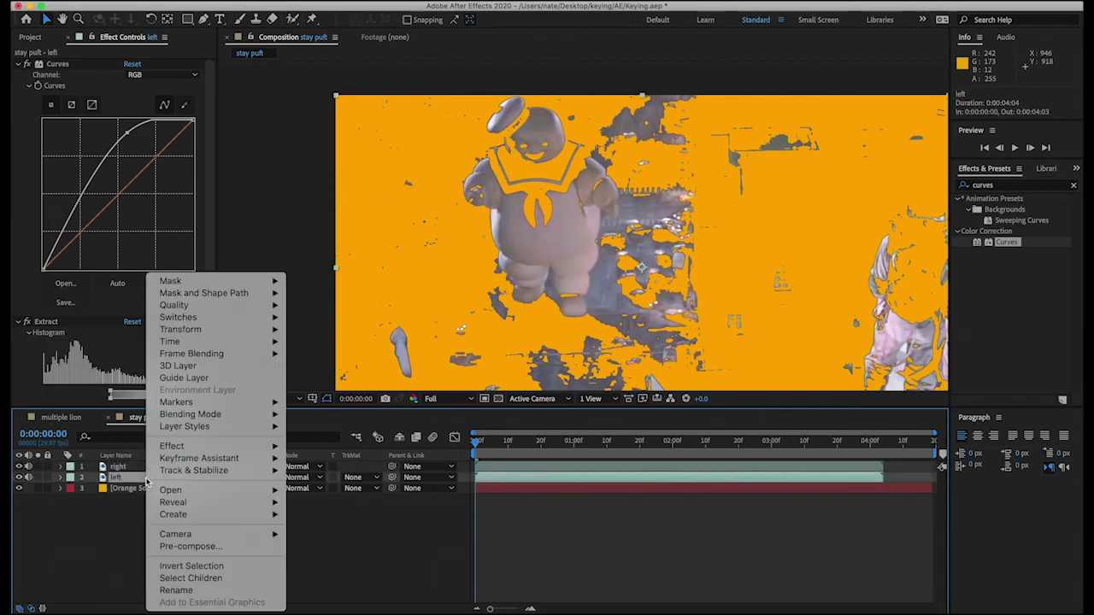
pyautogui.click(88, 546)
pyautogui.click(19, 488)
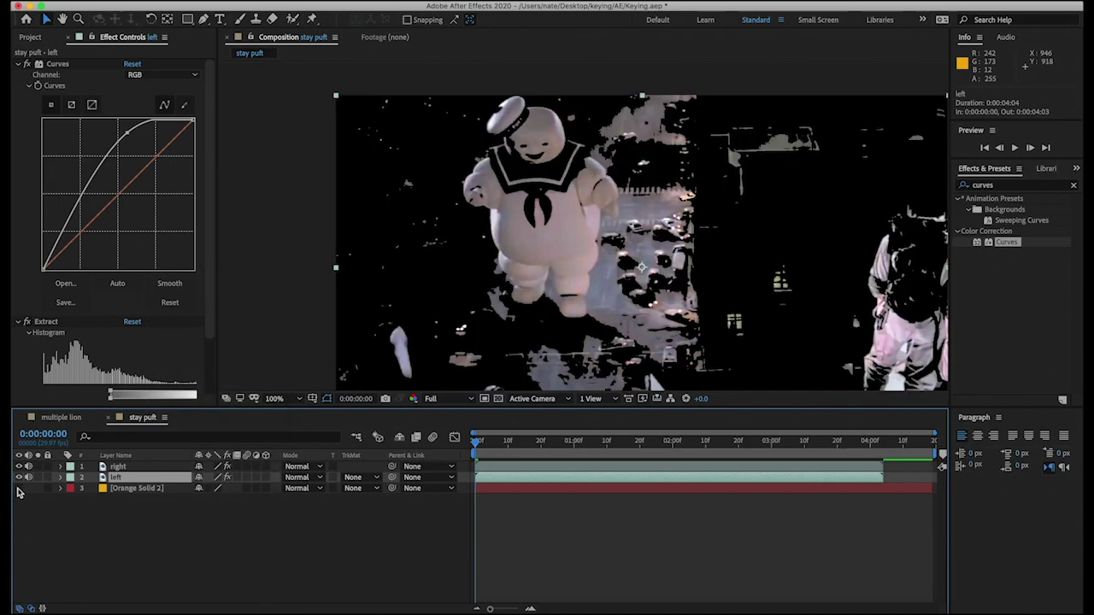
pyautogui.rightClick(153, 484)
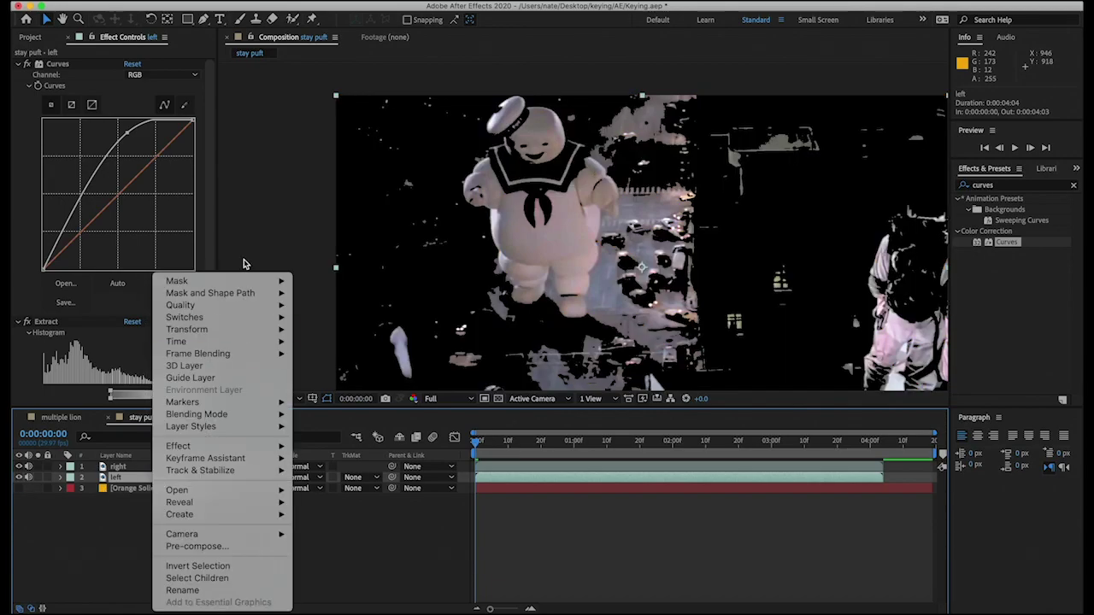
pyautogui.moveTo(241, 282)
pyautogui.click(325, 280)
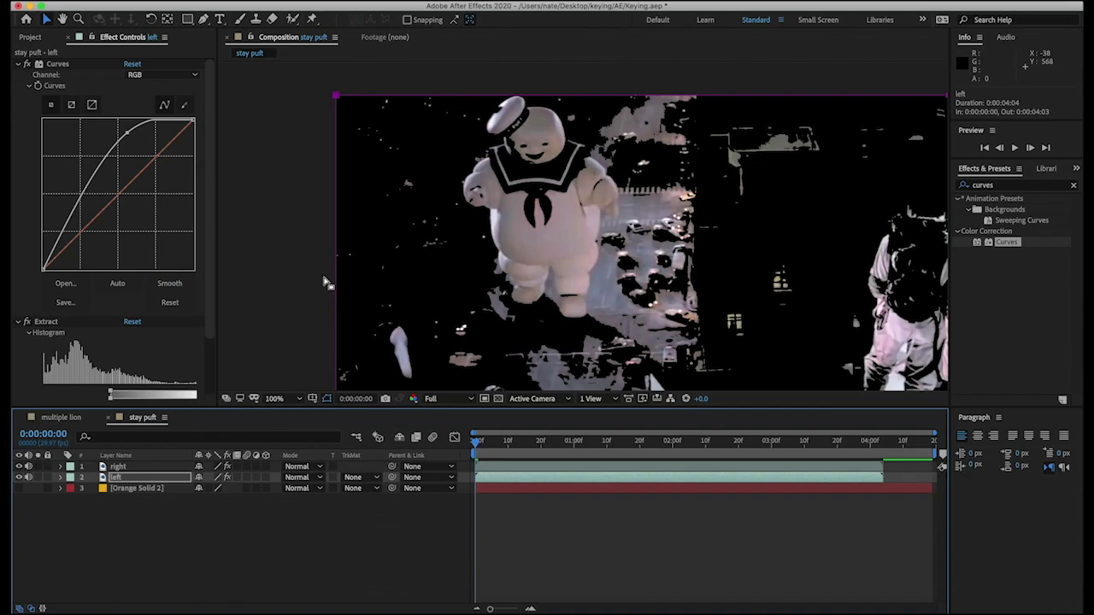
# Reshape the new mask on the "left" layer with the Pen tool so it covers only the left half of the figure.
pyautogui.press('g')
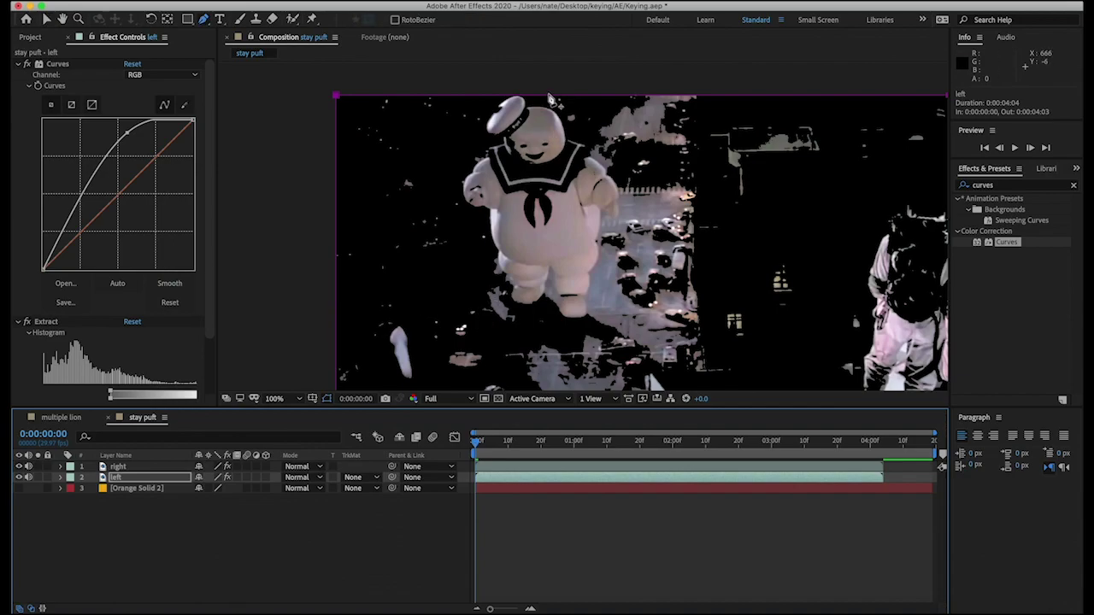
pyautogui.press(',')
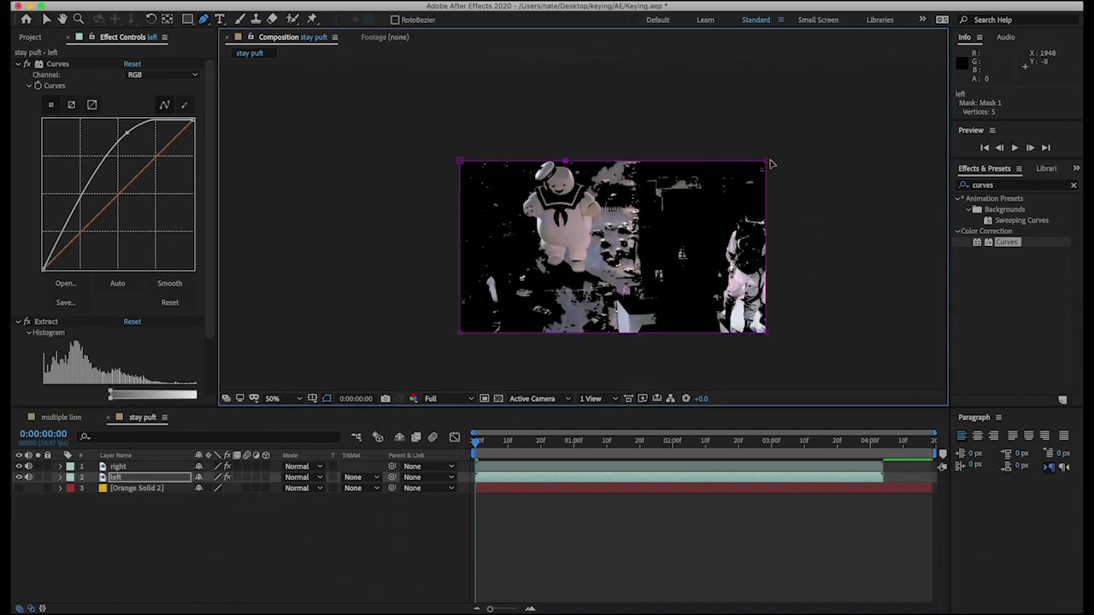
pyautogui.moveTo(658, 271); pyautogui.dragTo(761, 321)
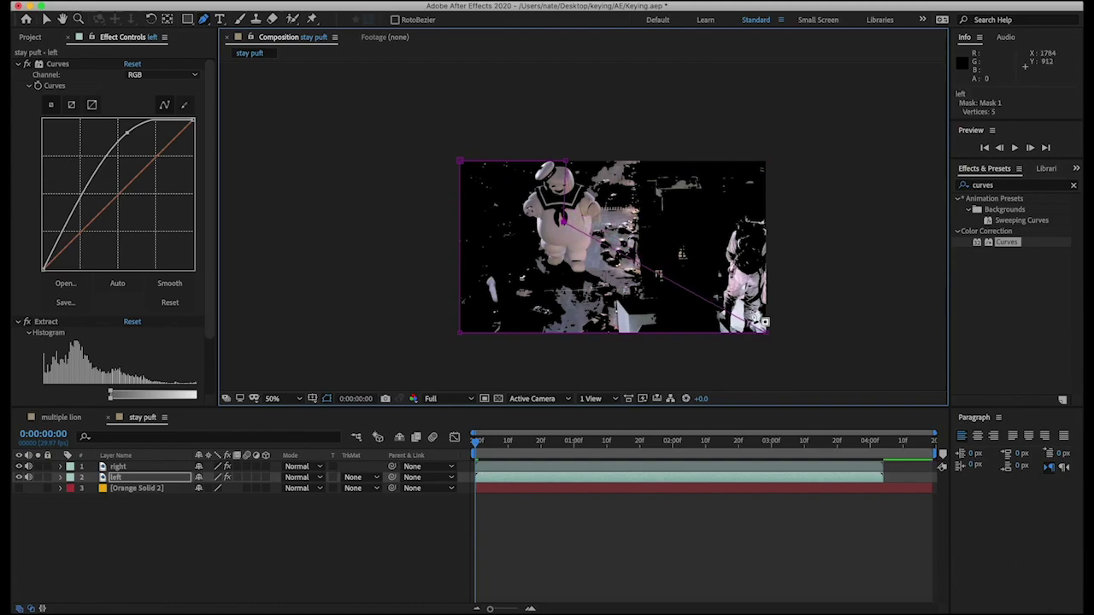
pyautogui.moveTo(657, 271); pyautogui.dragTo(569, 284)
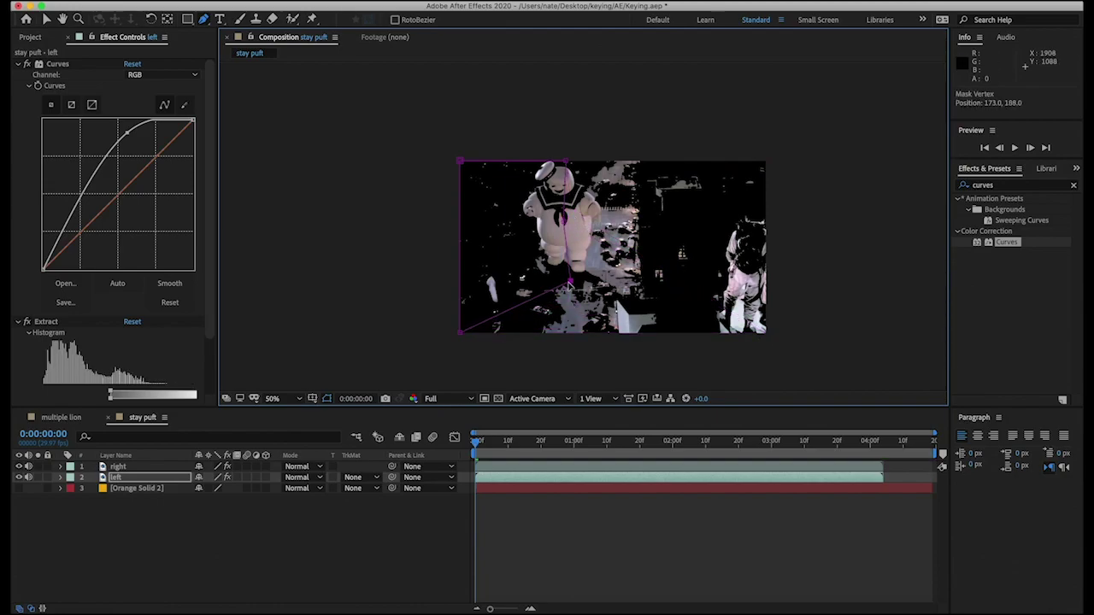
pyautogui.moveTo(461, 332); pyautogui.dragTo(530, 258)
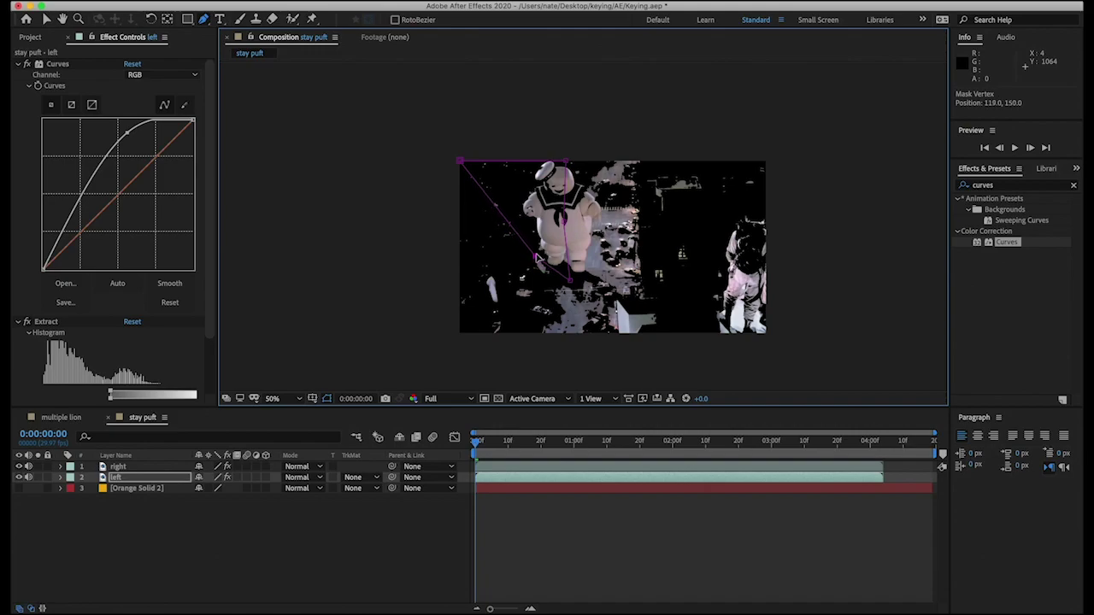
pyautogui.moveTo(539, 259); pyautogui.dragTo(535, 261)
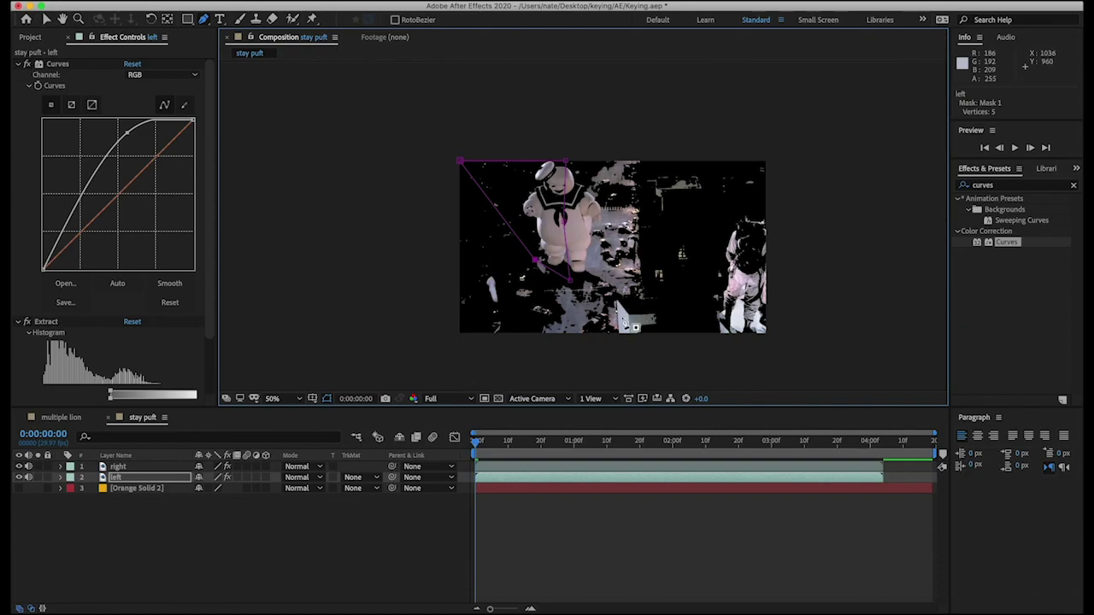
# Hide the "right" layer and tighten the "left" mask, adding a top-edge vertex and moving the upper-left and lower-left vertices.
pyautogui.click(152, 467)
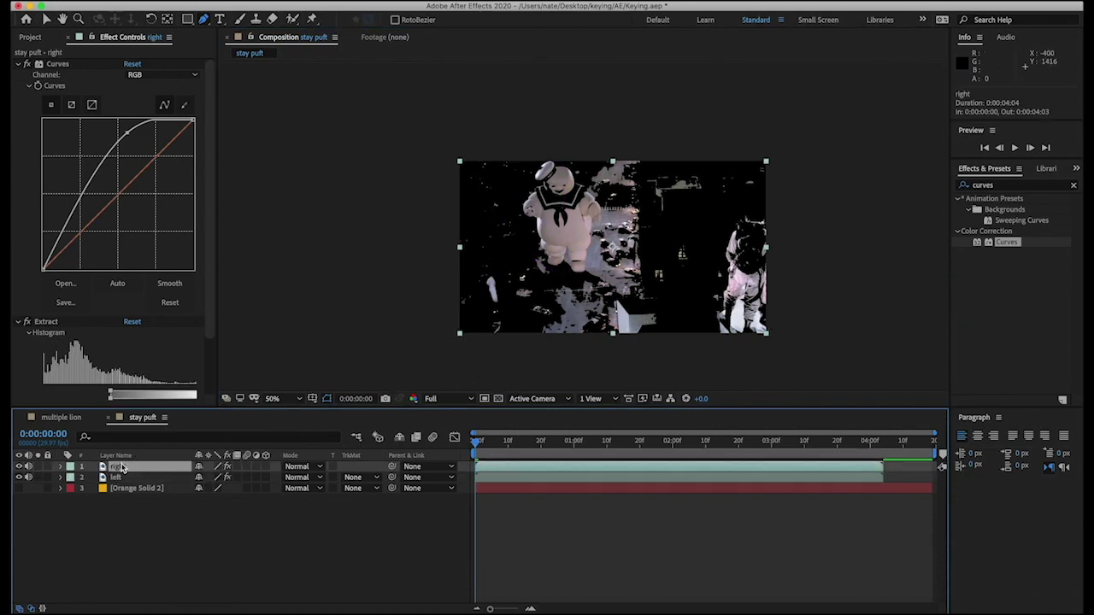
pyautogui.click(19, 466)
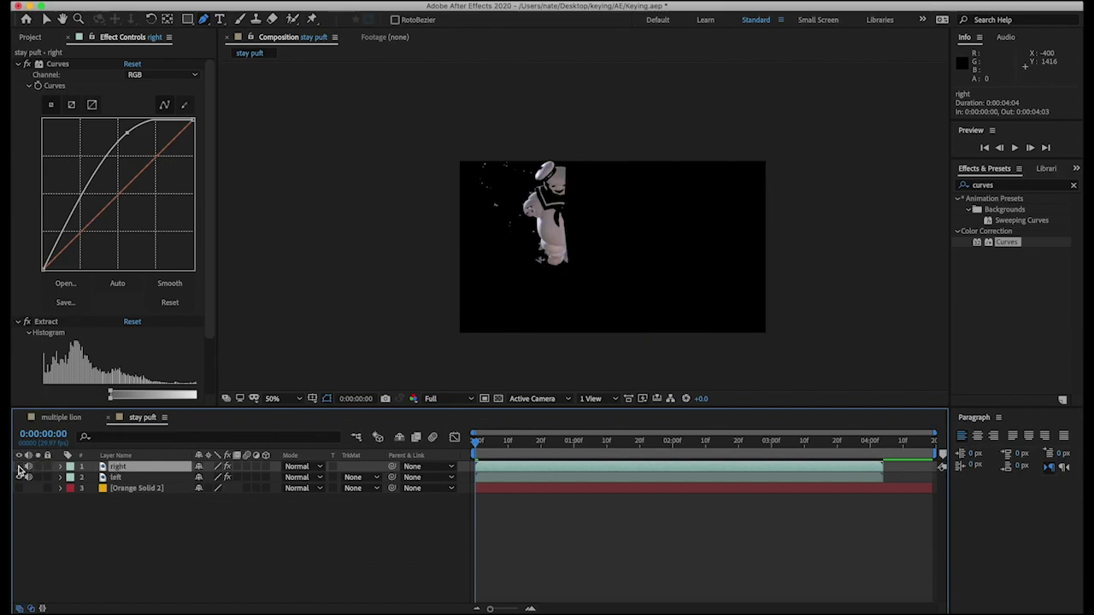
pyautogui.press('/')
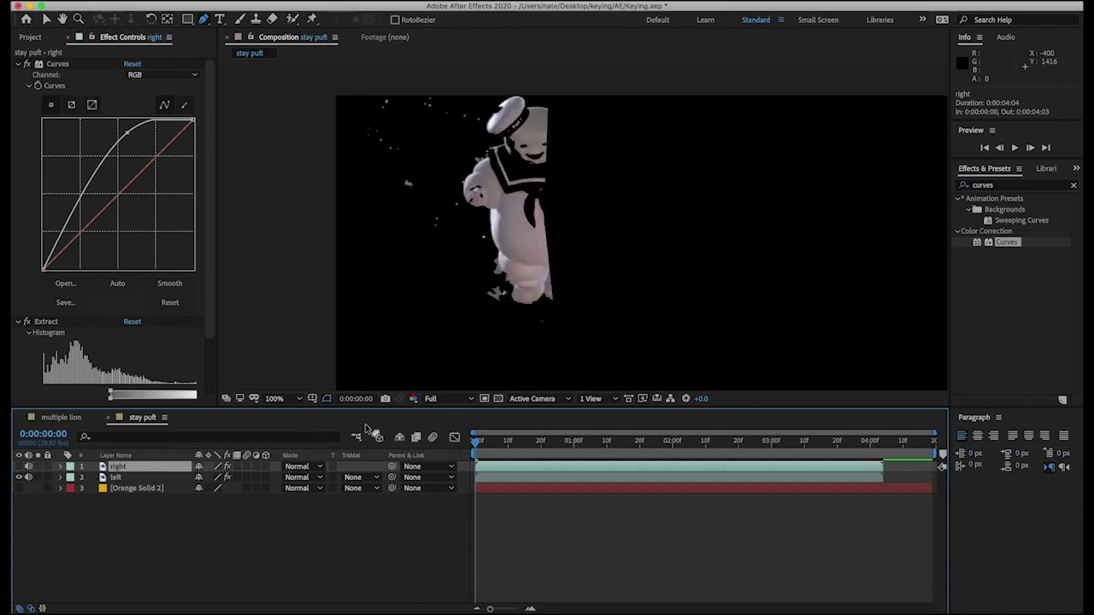
pyautogui.click(576, 477)
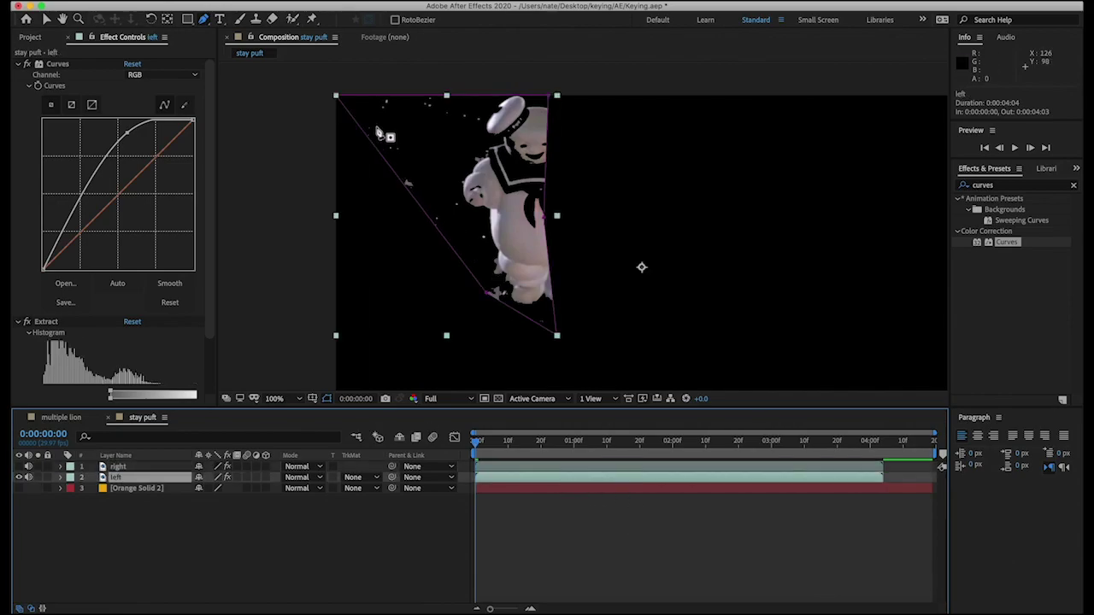
pyautogui.click(434, 98)
pyautogui.moveTo(334, 97); pyautogui.dragTo(407, 106)
pyautogui.moveTo(487, 292); pyautogui.dragTo(460, 324)
# At 0:00:02:29, widen the "left" mask around the foot and hand with extra vertices, and pull its lower-right vertex inward.
pyautogui.moveTo(478, 441); pyautogui.dragTo(773, 419)
pyautogui.moveTo(459, 329); pyautogui.dragTo(442, 366)
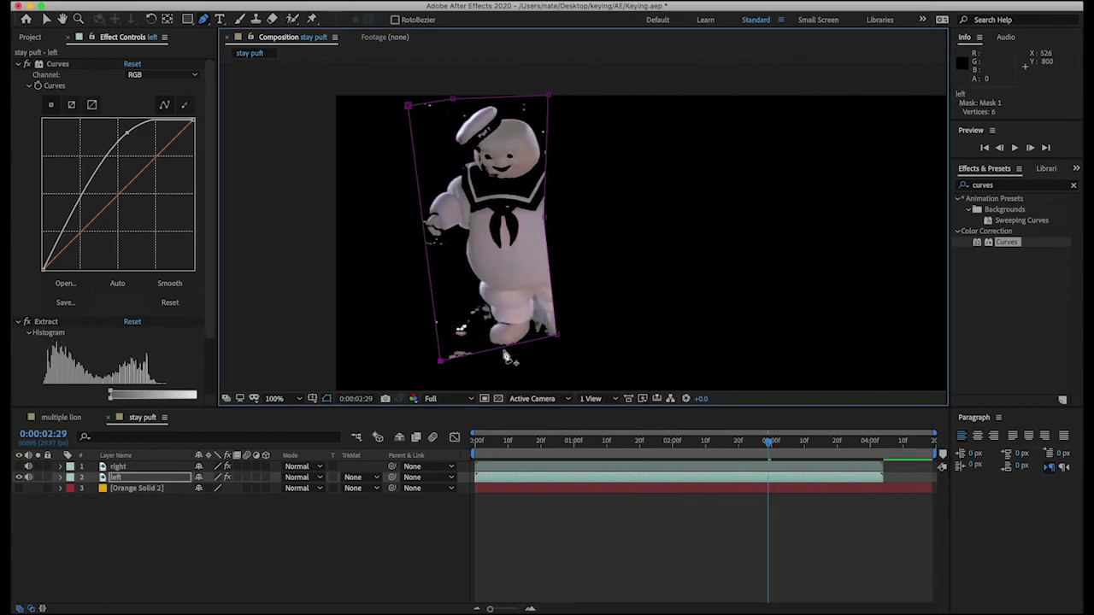
pyautogui.moveTo(505, 346); pyautogui.dragTo(510, 384)
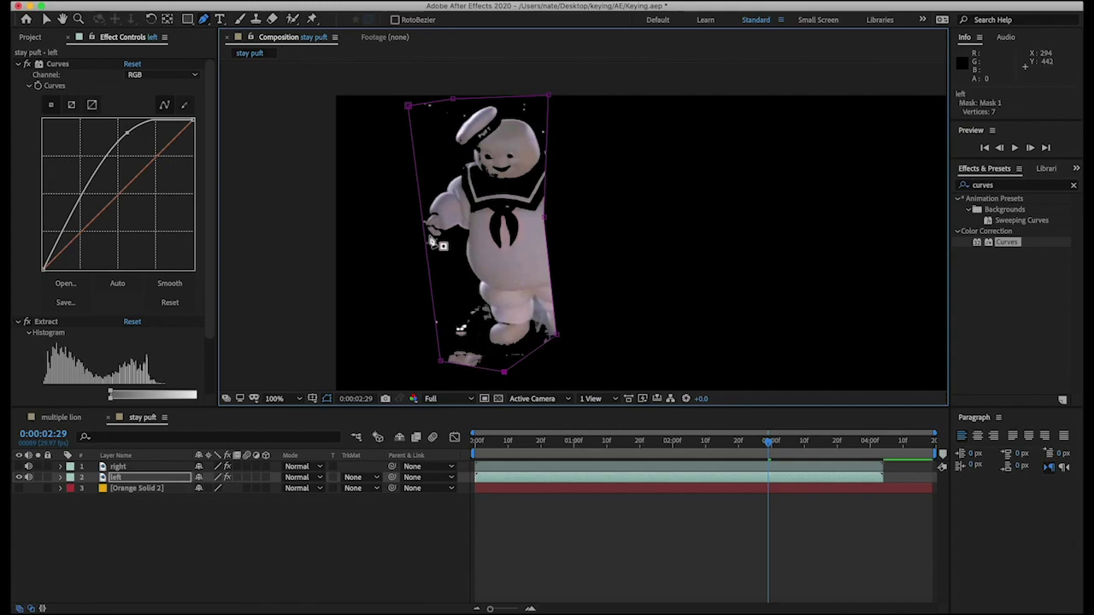
pyautogui.moveTo(429, 239); pyautogui.dragTo(411, 208)
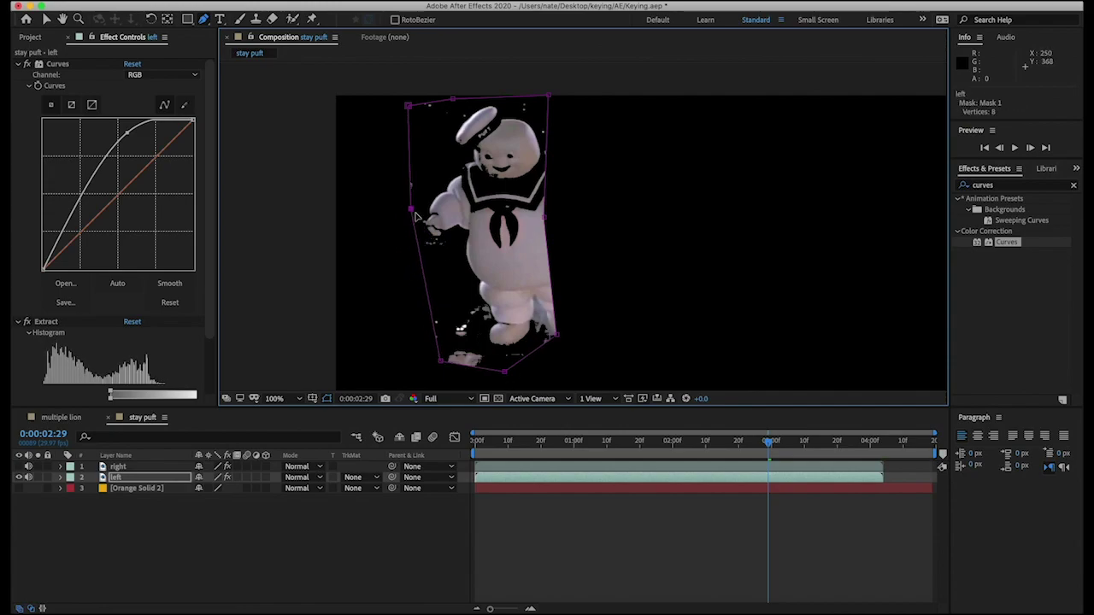
pyautogui.moveTo(554, 338); pyautogui.dragTo(541, 323)
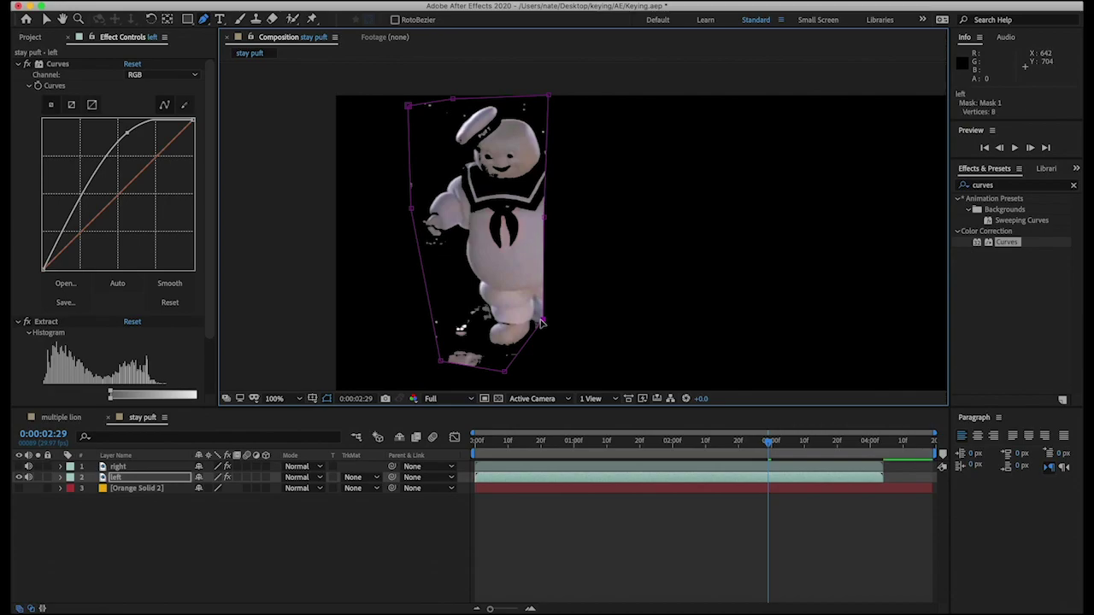
# Return to the start of the composition and play back the masked "left" layer to check its coverage.
pyautogui.moveTo(780, 443); pyautogui.dragTo(479, 438)
pyautogui.press('space')
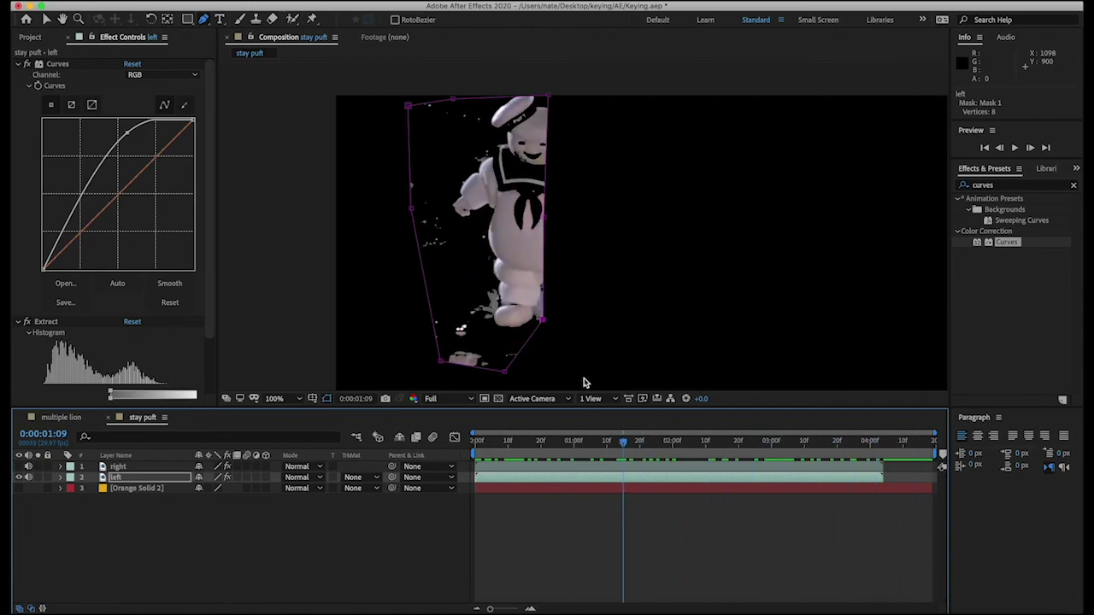
pyautogui.press('space')
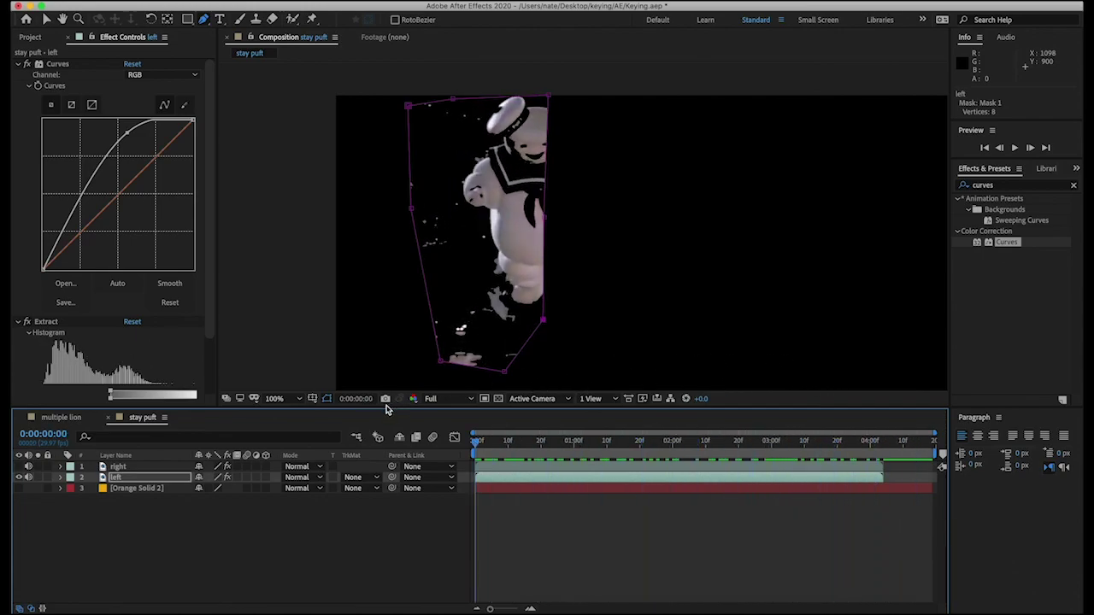
# Show the "right" layer, hide the "left" layer, and add a new mask to "right".
pyautogui.click(20, 467)
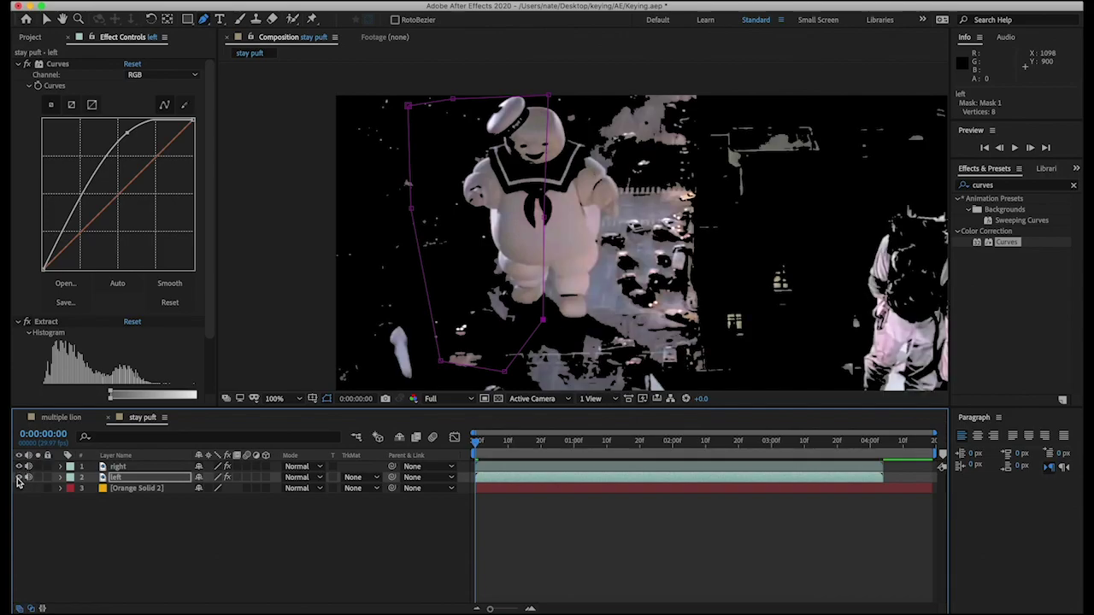
pyautogui.click(121, 478)
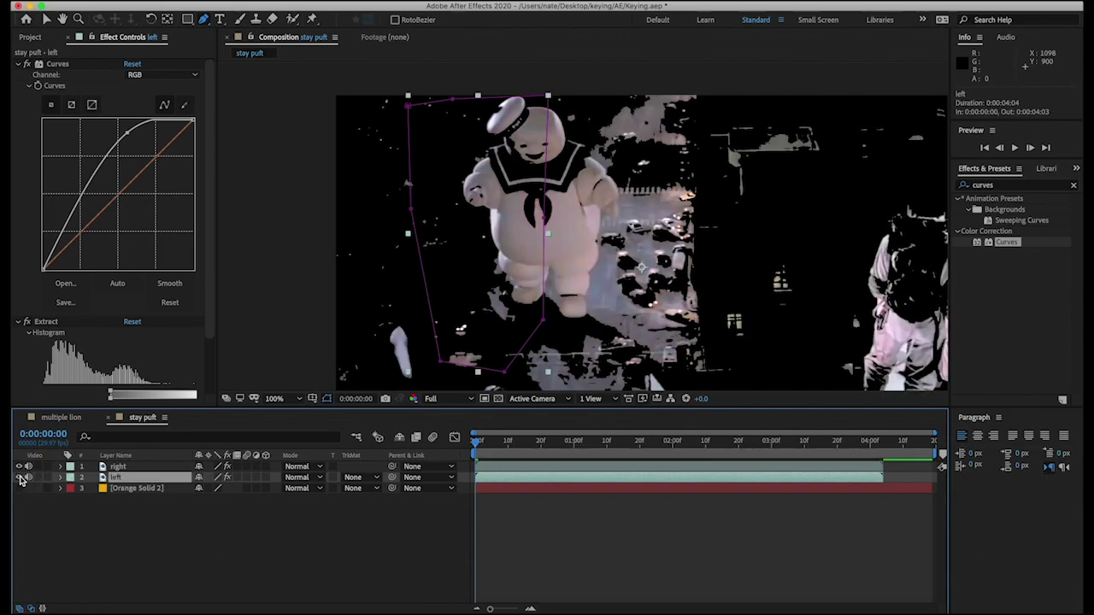
pyautogui.click(509, 469)
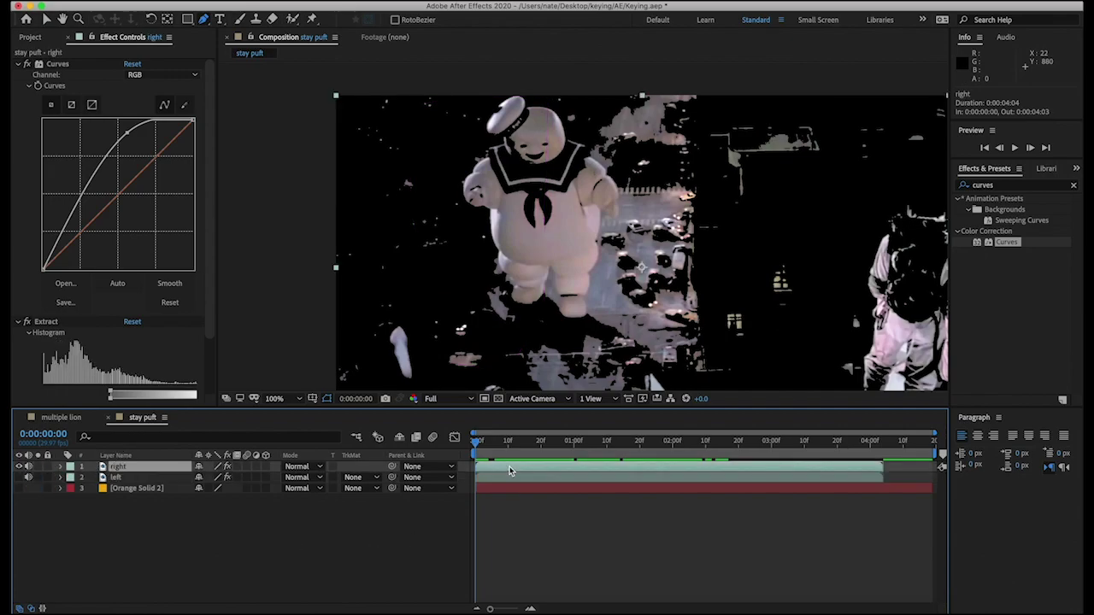
pyautogui.rightClick(509, 469)
pyautogui.moveTo(564, 286)
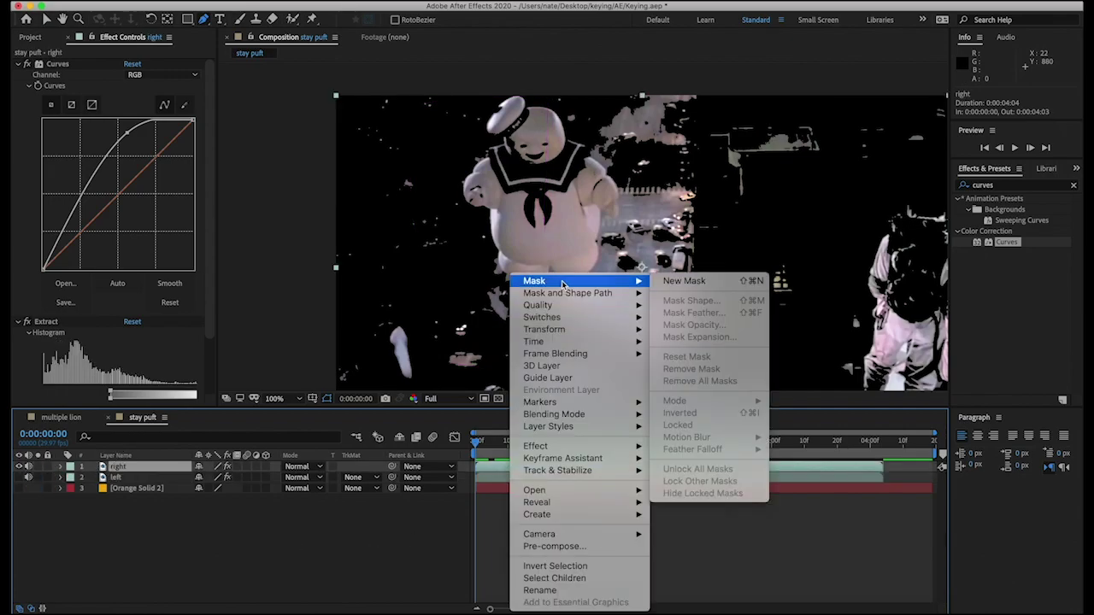
pyautogui.click(674, 282)
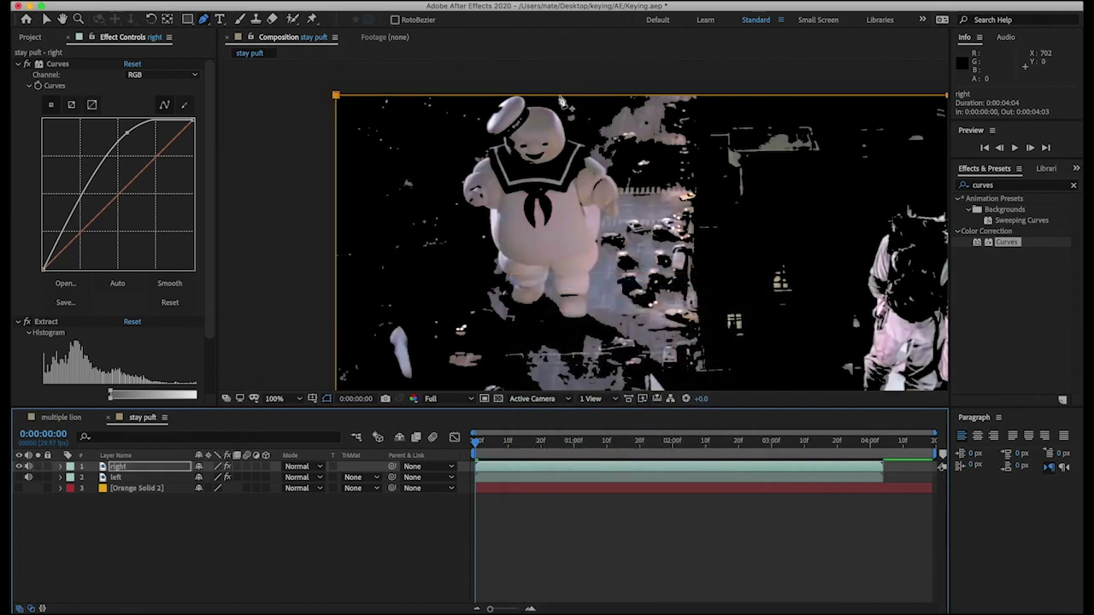
# Move the corner vertices of the "right" mask so it encloses only the right half of the figure.
pyautogui.moveTo(336, 95); pyautogui.dragTo(524, 175)
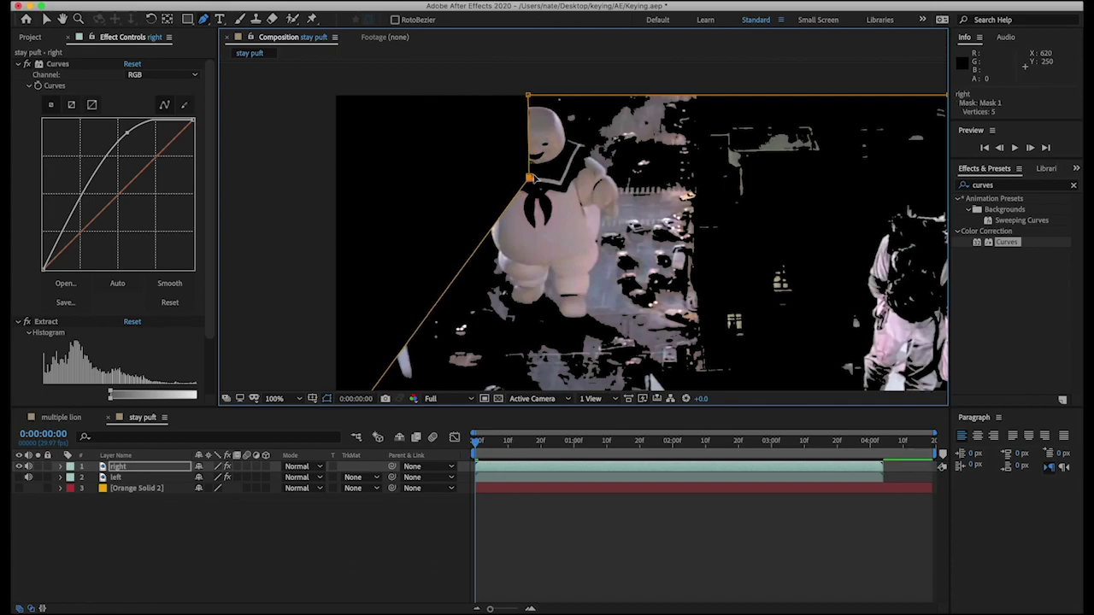
pyautogui.press(',')
pyautogui.moveTo(460, 333); pyautogui.dragTo(561, 282)
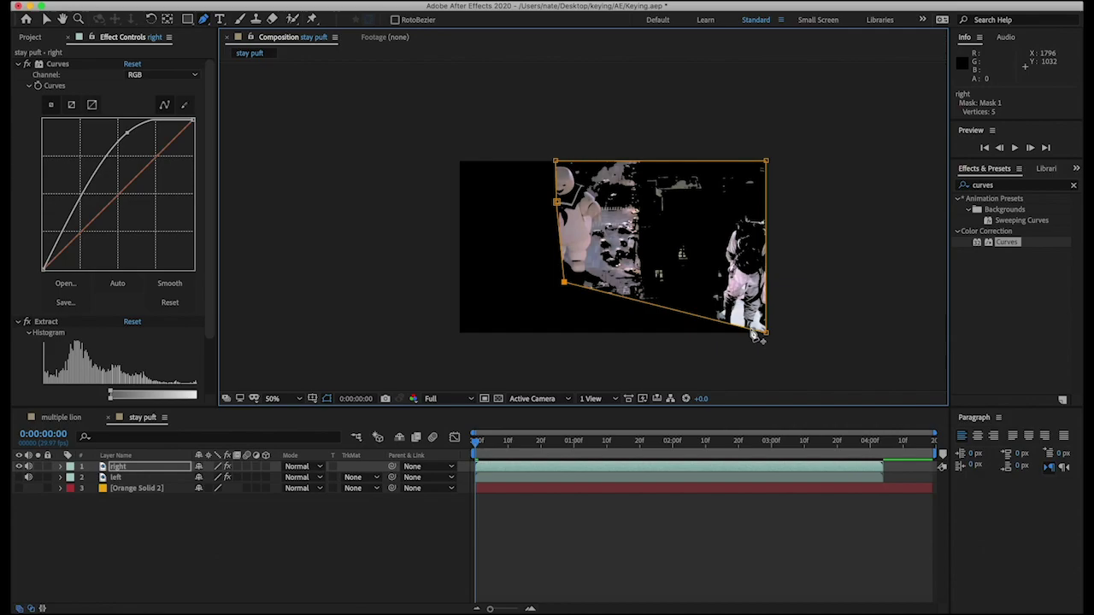
pyautogui.moveTo(766, 333); pyautogui.dragTo(595, 282)
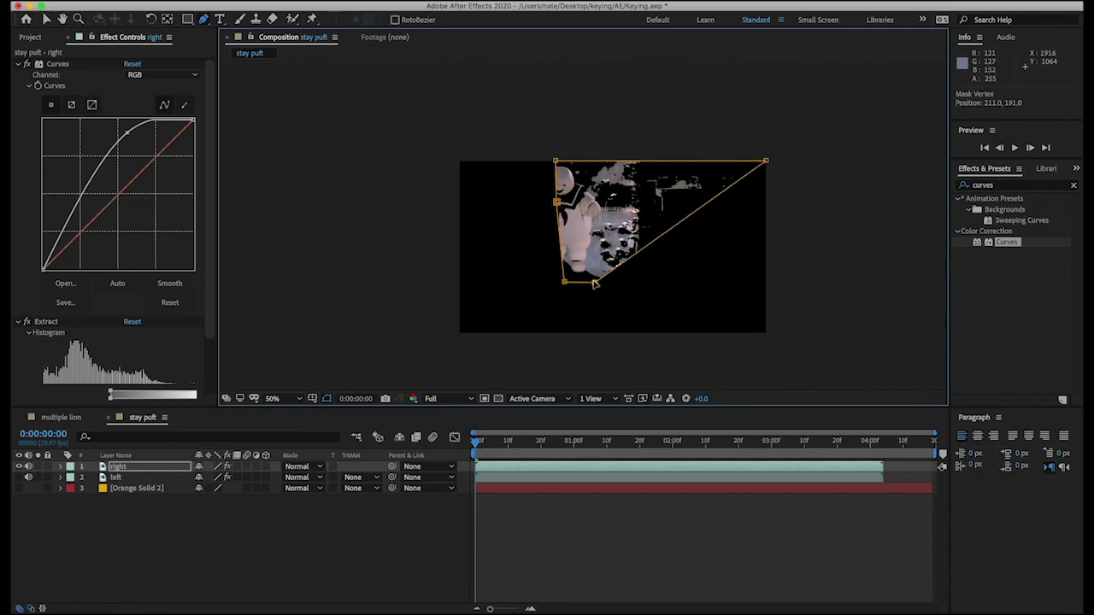
pyautogui.click(766, 162)
pyautogui.moveTo(766, 162); pyautogui.dragTo(621, 159)
# Scrub through the clip, then at 0:00:00:00 add mask vertices and pull the upper-right corner in toward the figure's shoulder.
pyautogui.press('.')
pyautogui.moveTo(481, 442); pyautogui.dragTo(852, 432)
pyautogui.press('Home')
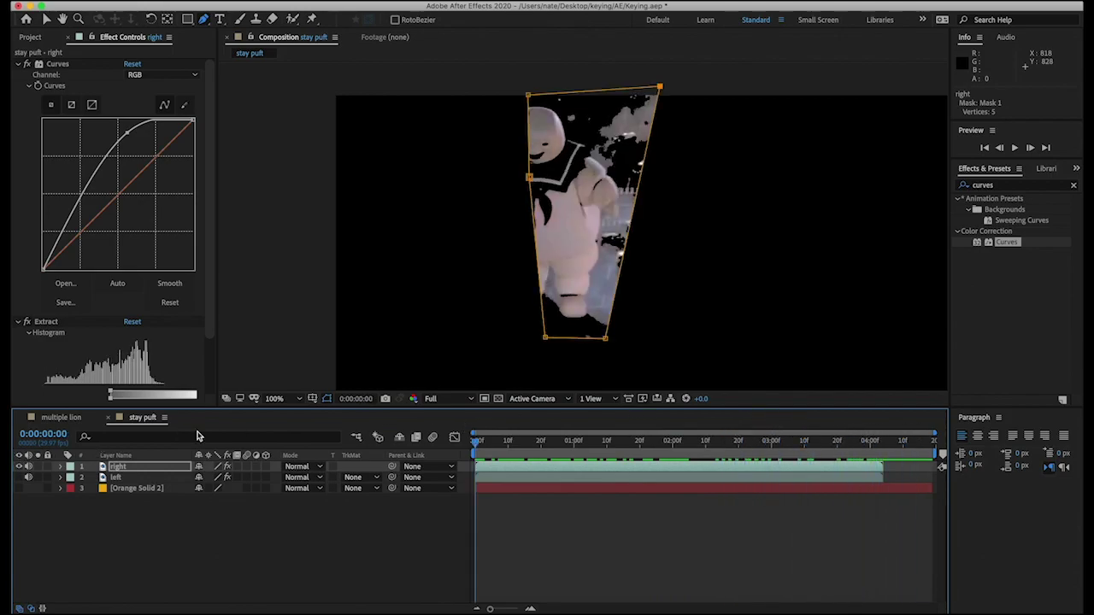
pyautogui.click(640, 173)
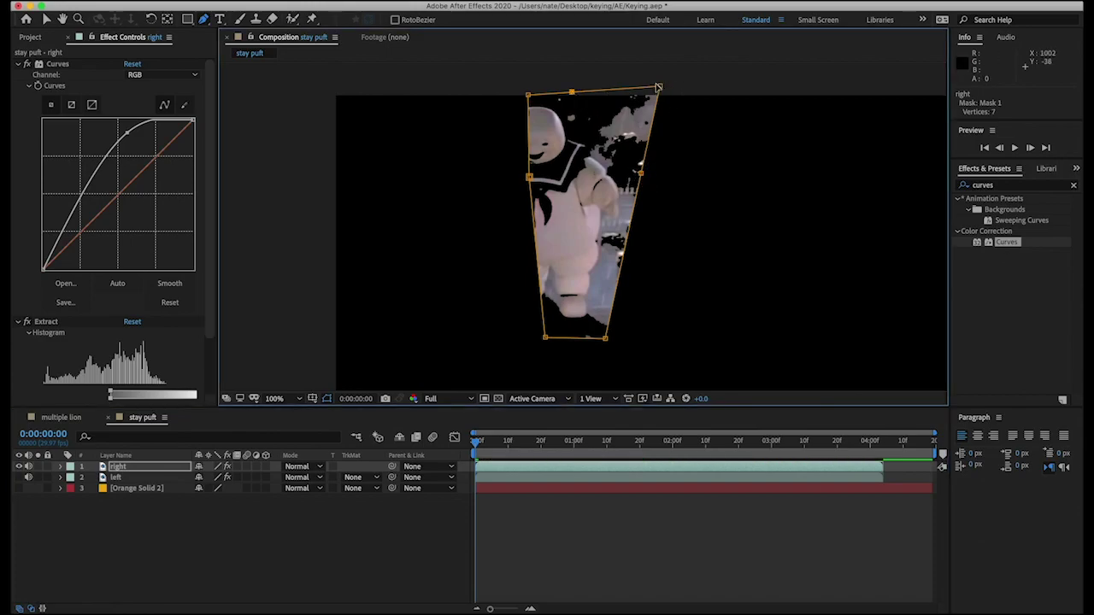
pyautogui.moveTo(658, 87); pyautogui.dragTo(594, 140)
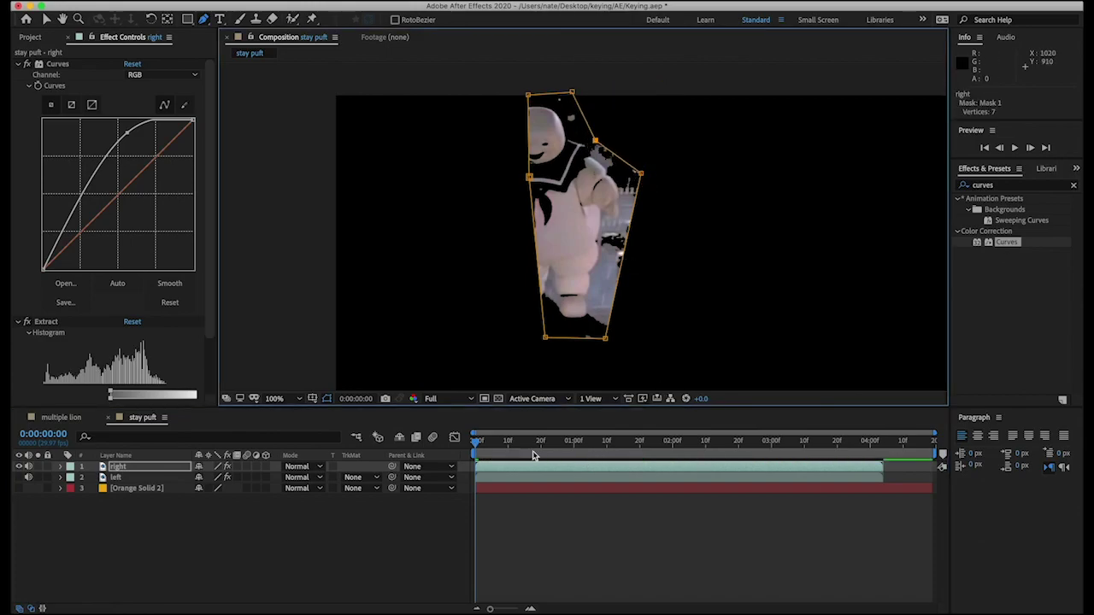
# At 0:00:04:02, extend the "right" mask below the foot and add vertices to fit it around the leg and arm.
pyautogui.moveTo(481, 442); pyautogui.dragTo(877, 441)
pyautogui.moveTo(605, 338); pyautogui.dragTo(603, 383)
pyautogui.moveTo(542, 340); pyautogui.dragTo(533, 378)
pyautogui.moveTo(610, 379); pyautogui.dragTo(593, 380)
pyautogui.click(609, 299)
pyautogui.moveTo(609, 299); pyautogui.dragTo(590, 298)
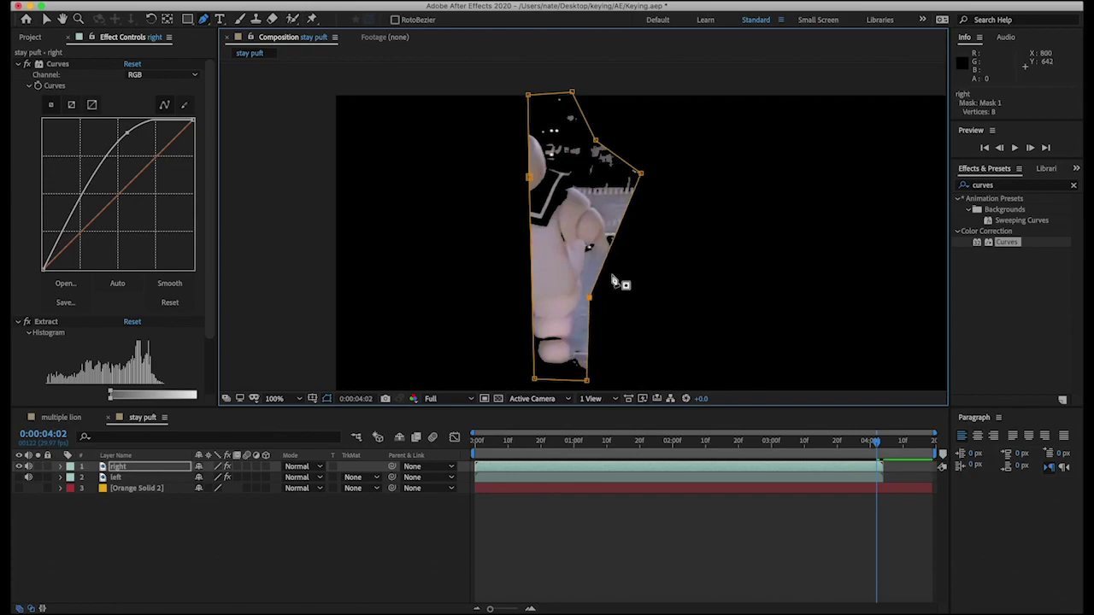
pyautogui.click(609, 250)
pyautogui.moveTo(610, 248); pyautogui.dragTo(631, 255)
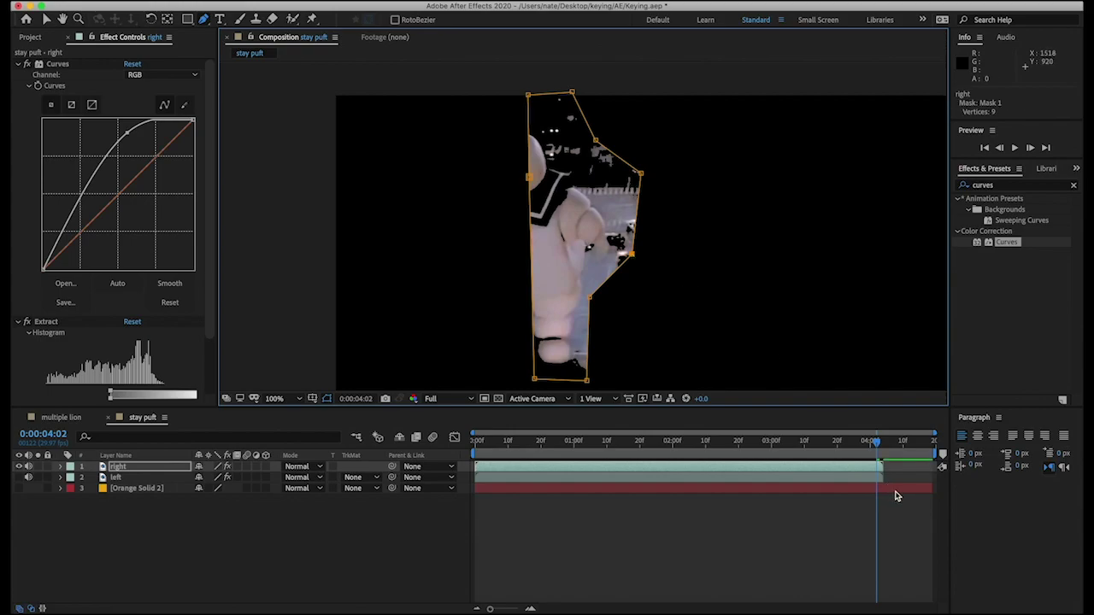
# At an earlier frame, move the "right" mask's vertex beside the leg slightly outward, and return to 0:00:00:00.
pyautogui.moveTo(876, 445); pyautogui.dragTo(605, 439)
pyautogui.moveTo(589, 297); pyautogui.dragTo(603, 299)
pyautogui.moveTo(605, 440); pyautogui.dragTo(476, 440)
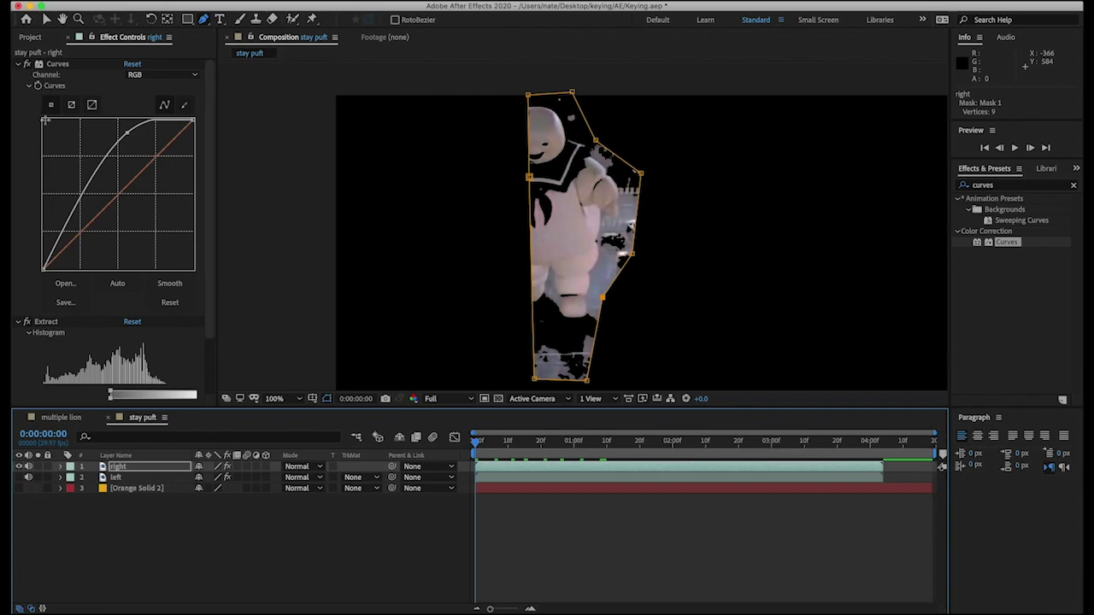
# On the "right" layer's Extract effect, set Black Point to 112 and Channel to Red.
pyautogui.click(18, 66)
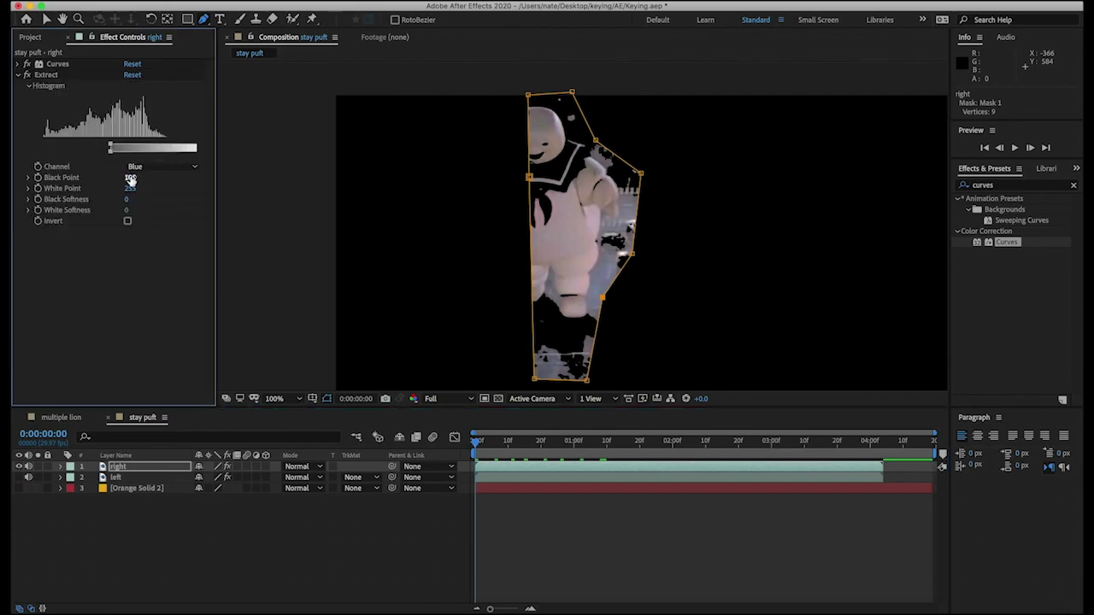
pyautogui.moveTo(130, 176); pyautogui.dragTo(130, 177)
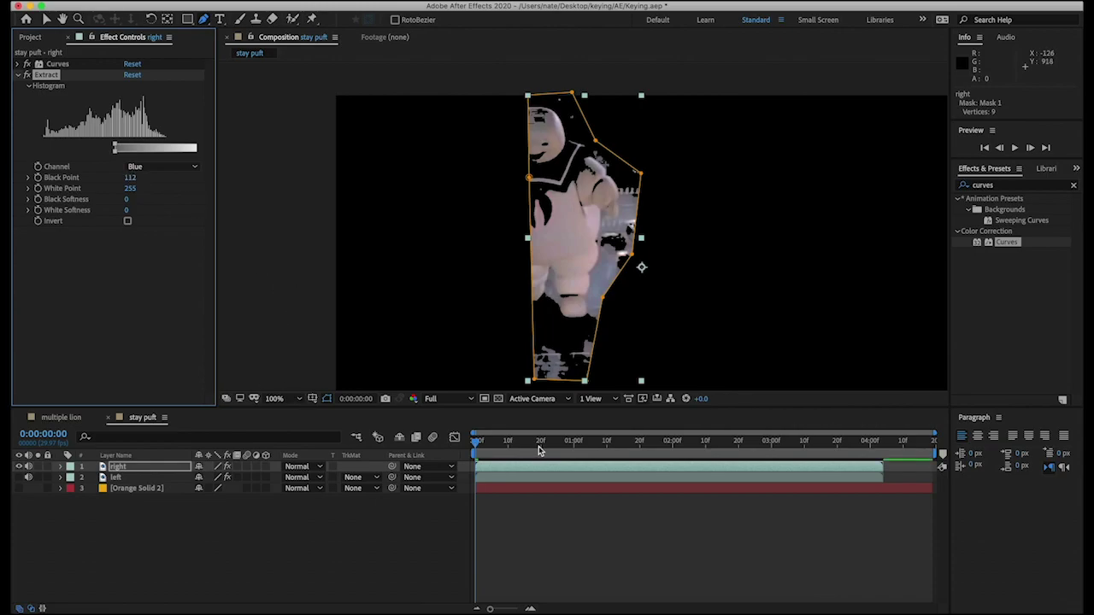
pyautogui.rightClick(536, 468)
pyautogui.click(667, 213)
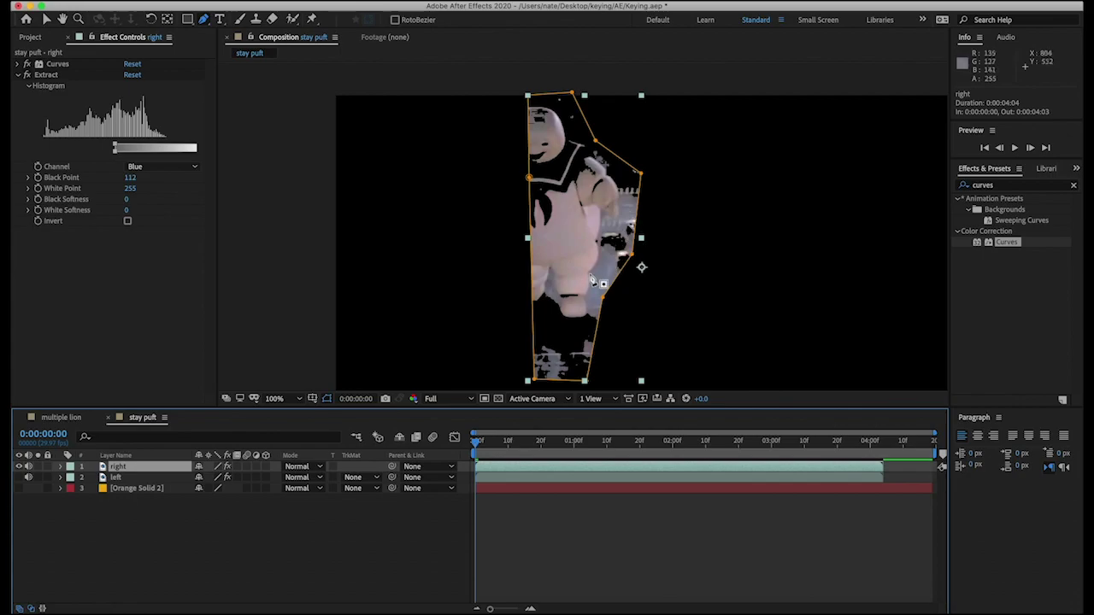
pyautogui.click(158, 166)
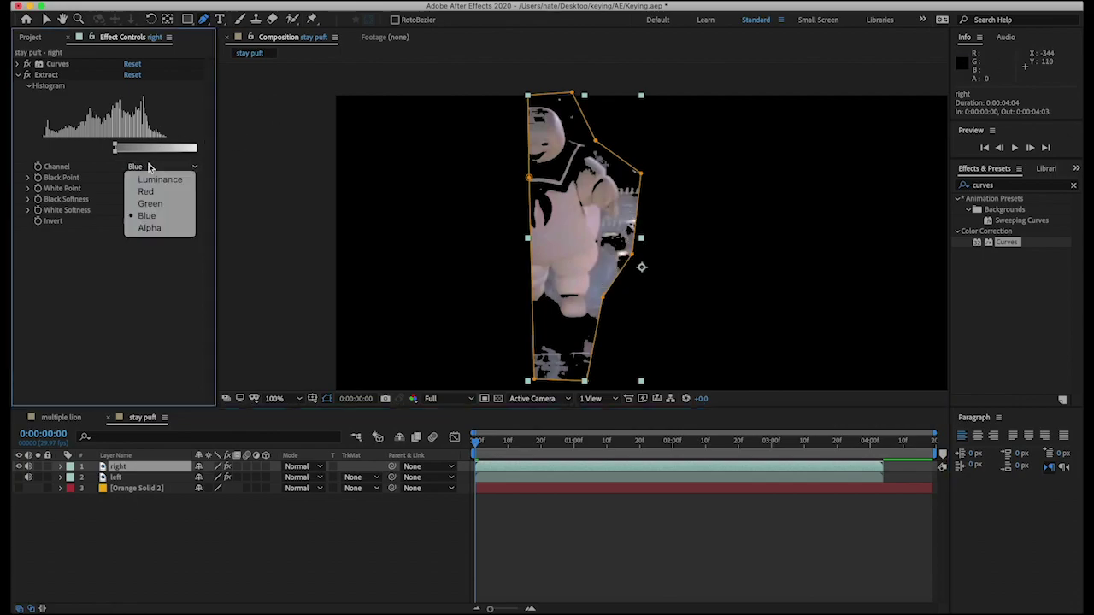
pyautogui.click(165, 194)
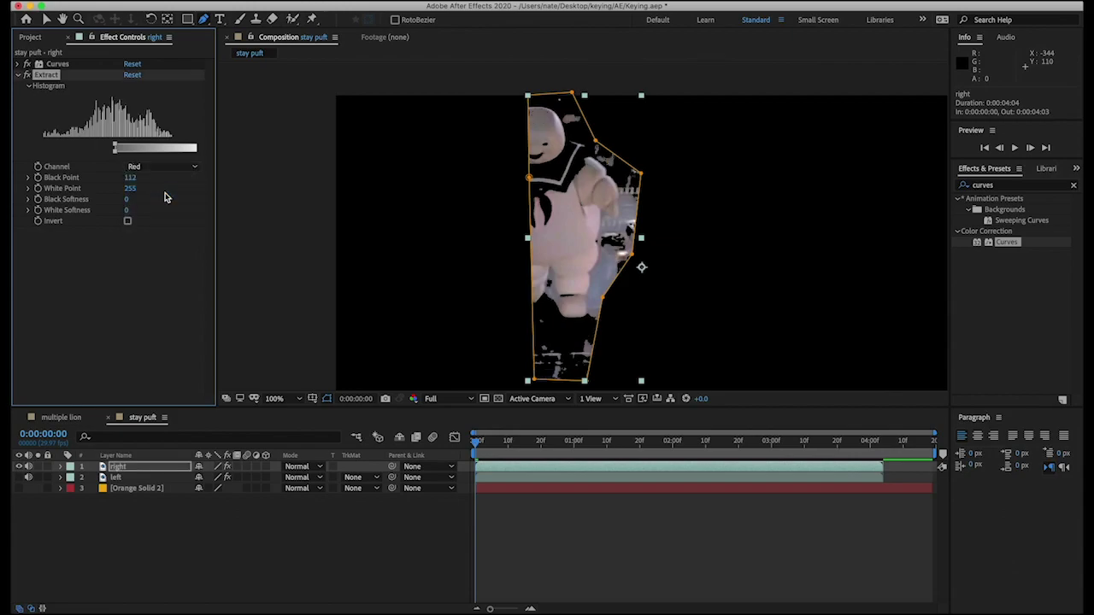
# Set the "right" layer's Extract Black Point to 143, and show the "left" layer to preview the combined key.
pyautogui.moveTo(130, 177); pyautogui.dragTo(142, 173)
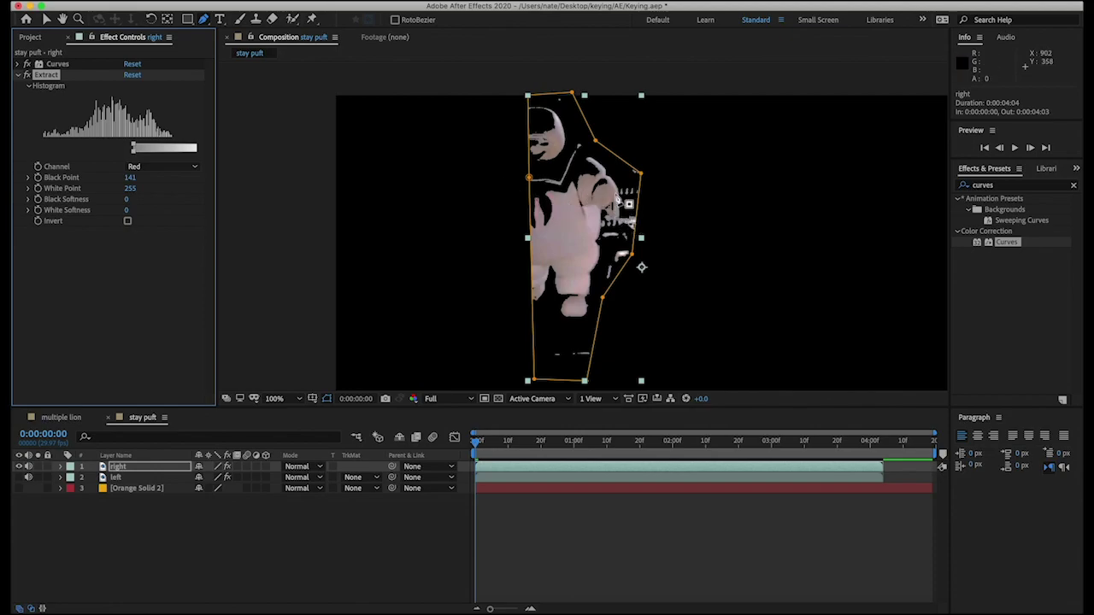
pyautogui.moveTo(132, 177); pyautogui.dragTo(135, 177)
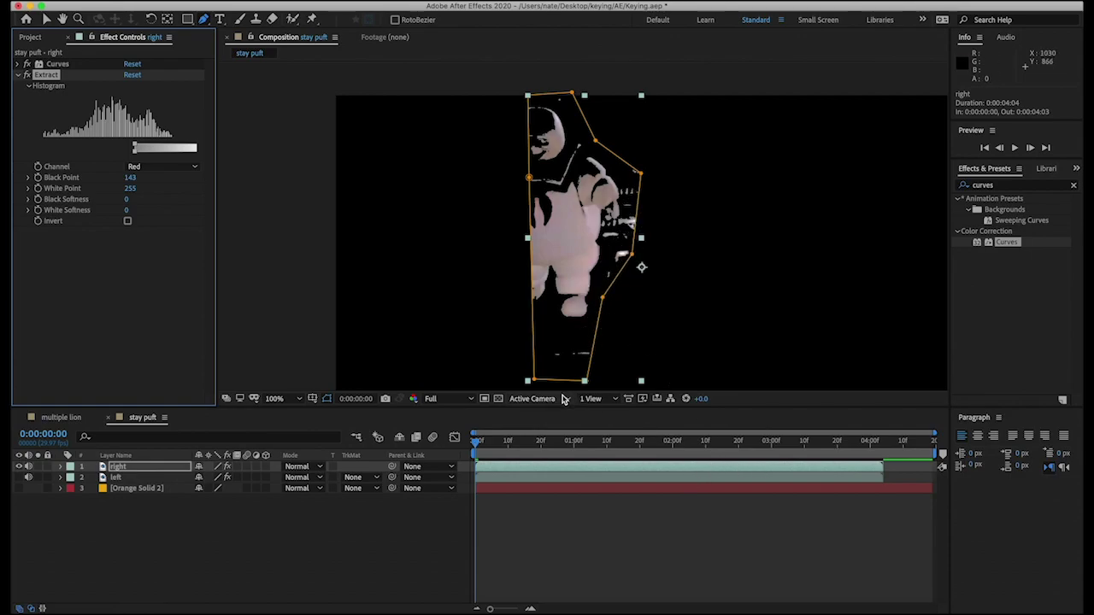
pyautogui.click(19, 477)
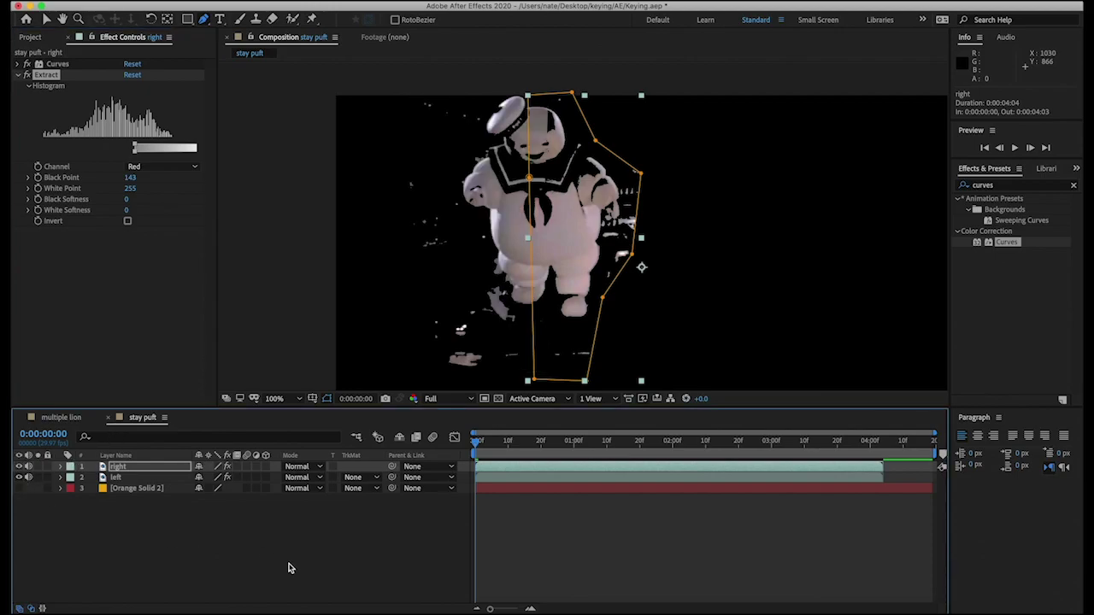
pyautogui.click(557, 565)
pyautogui.press('space')
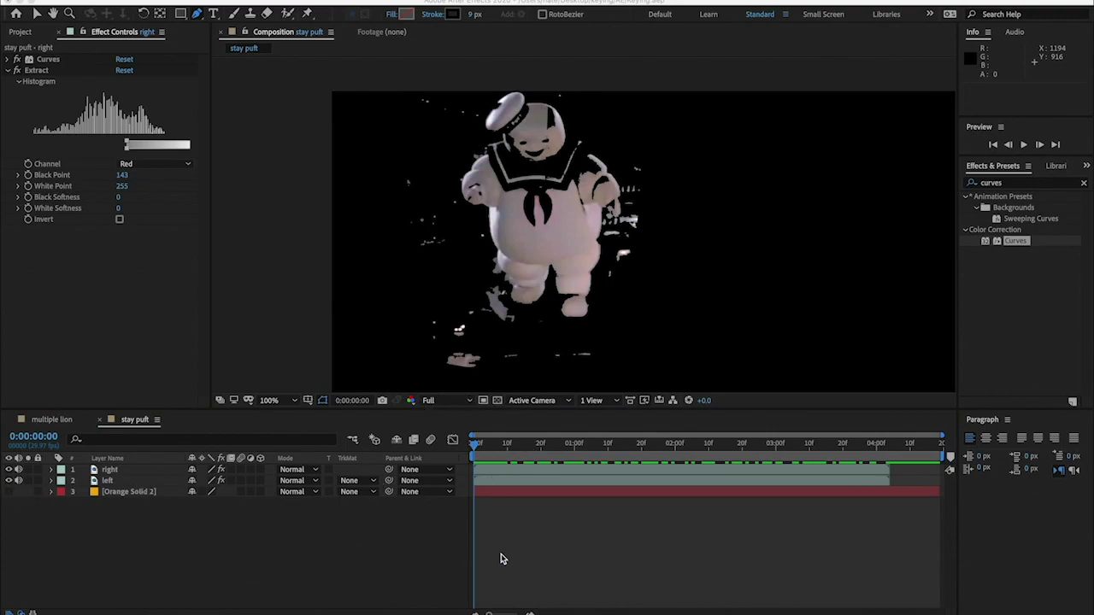
# Inspect the combined key in the Alpha channel, return the view to RGB, and briefly check it against the orange solid.
pyautogui.click(410, 403)
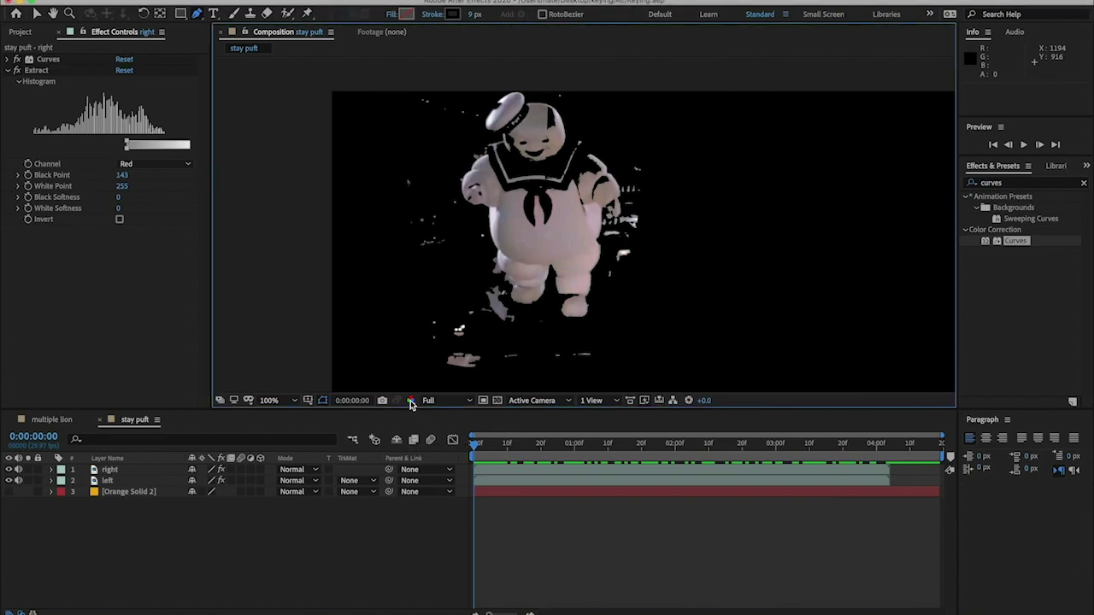
pyautogui.click(410, 403)
pyautogui.click(457, 470)
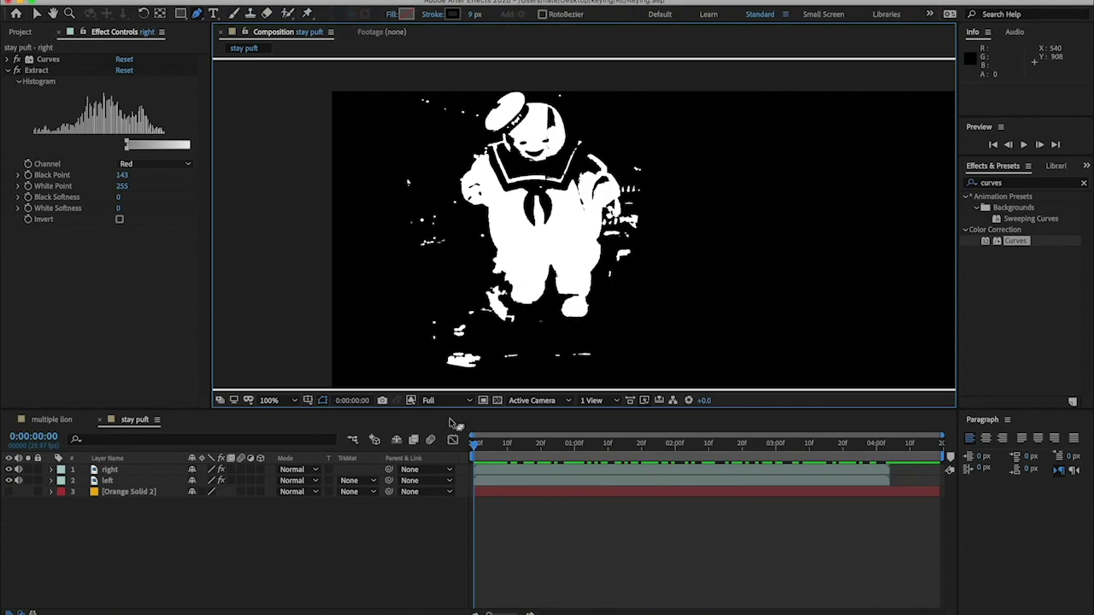
pyautogui.click(411, 404)
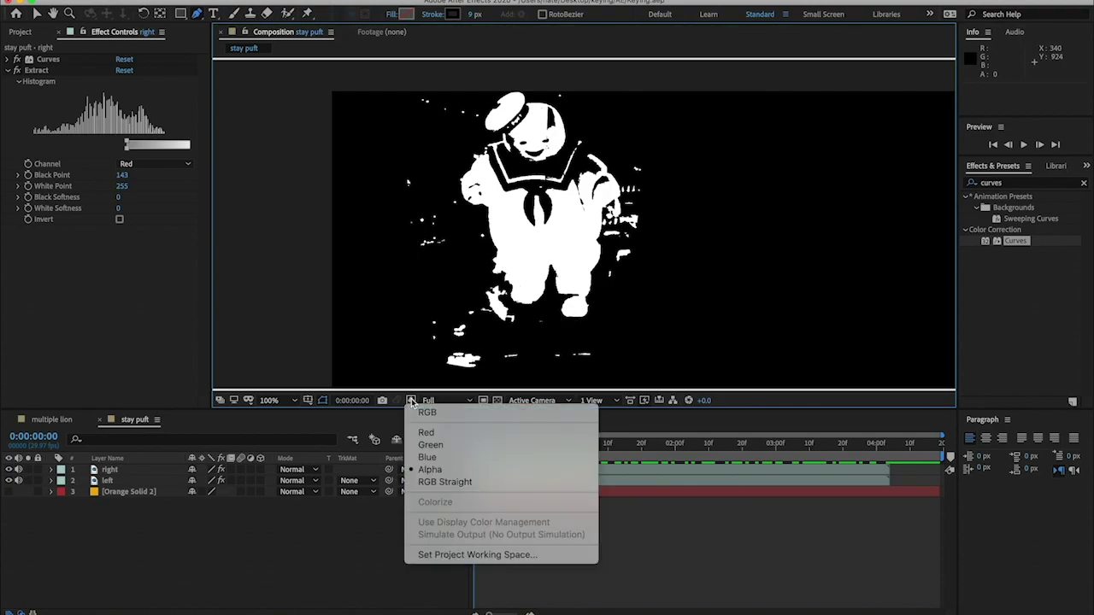
pyautogui.click(444, 416)
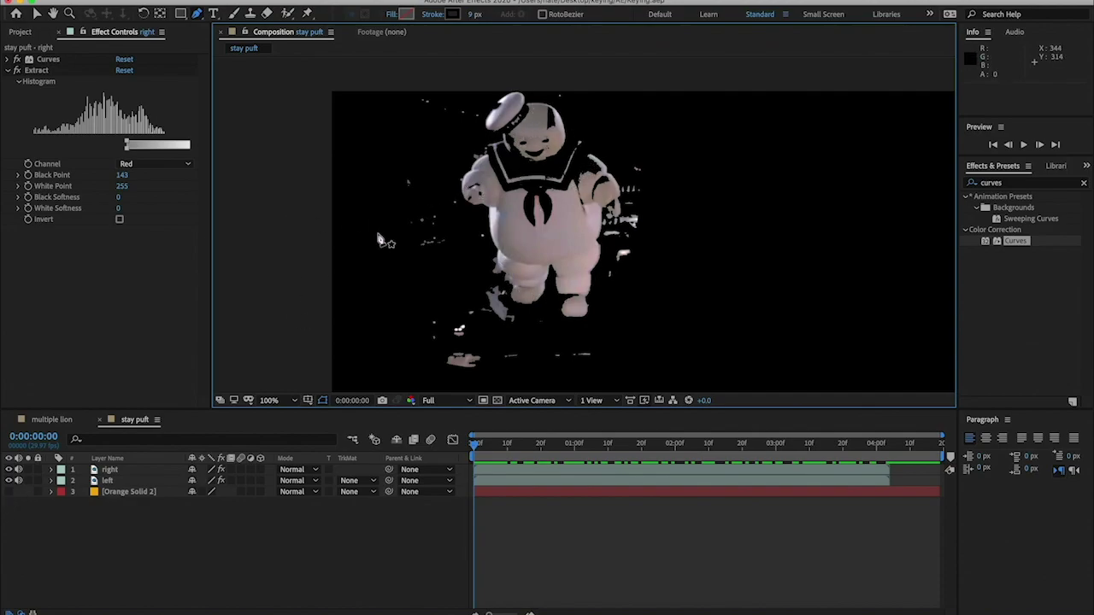
pyautogui.click(7, 493)
pyautogui.click(8, 493)
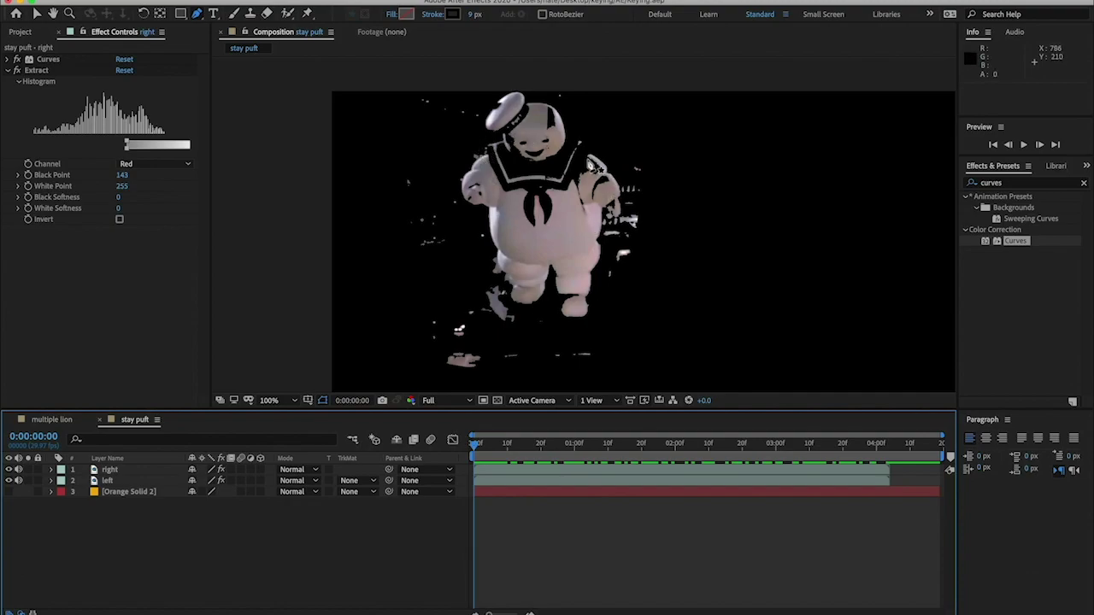
# Find the Mocha AE effect and apply it to the "right" layer.
pyautogui.moveTo(479, 451)
pyautogui.mouseDown()
pyautogui.moveTo(665, 452)
pyautogui.moveTo(475, 453)
pyautogui.mouseUp()
pyautogui.click(1033, 185)
pyautogui.press('BackSpace')
pyautogui.press('BackSpace')
pyautogui.press('BackSpace')
pyautogui.press('BackSpace')
pyautogui.press('BackSpace')
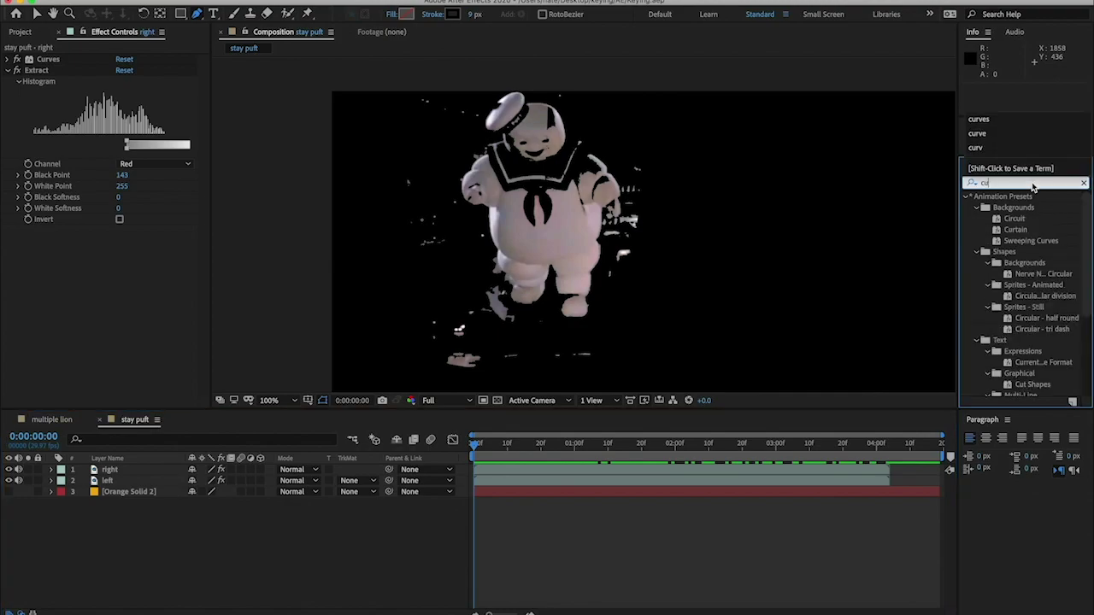
pyautogui.write('moch')
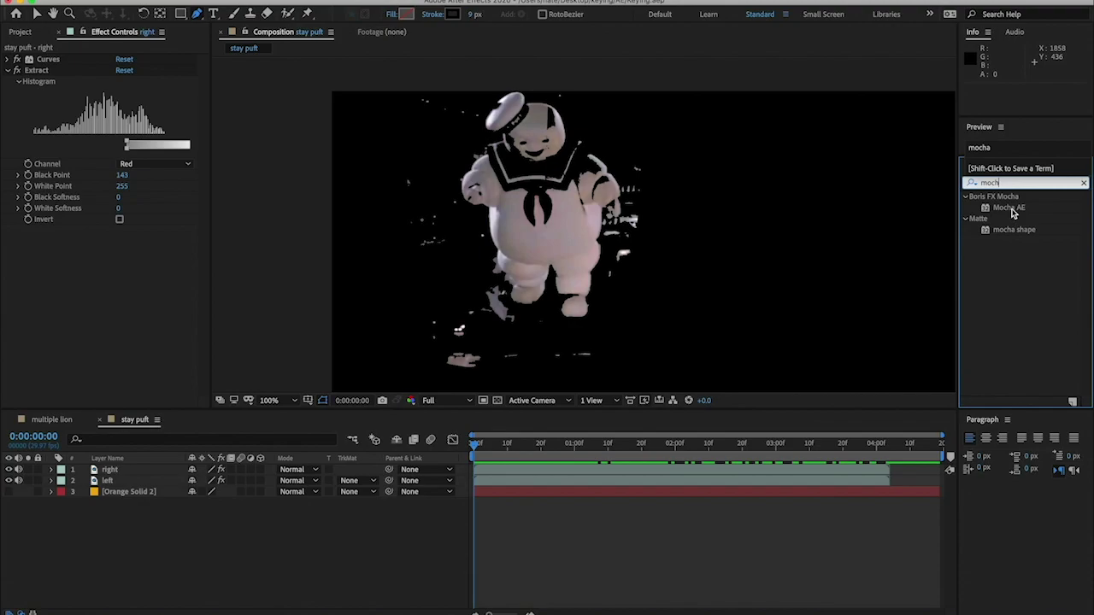
pyautogui.moveTo(1011, 208); pyautogui.dragTo(721, 471)
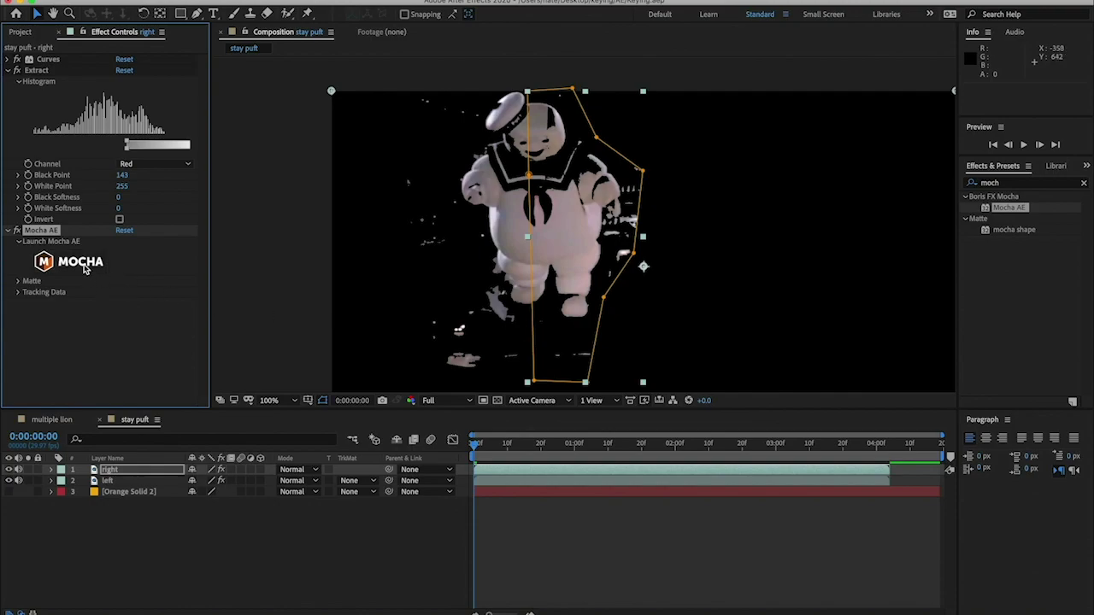
# Move Mocha AE above Curves in the "right" layer's effect stack and launch Mocha from it.
pyautogui.moveTo(44, 232); pyautogui.dragTo(70, 57)
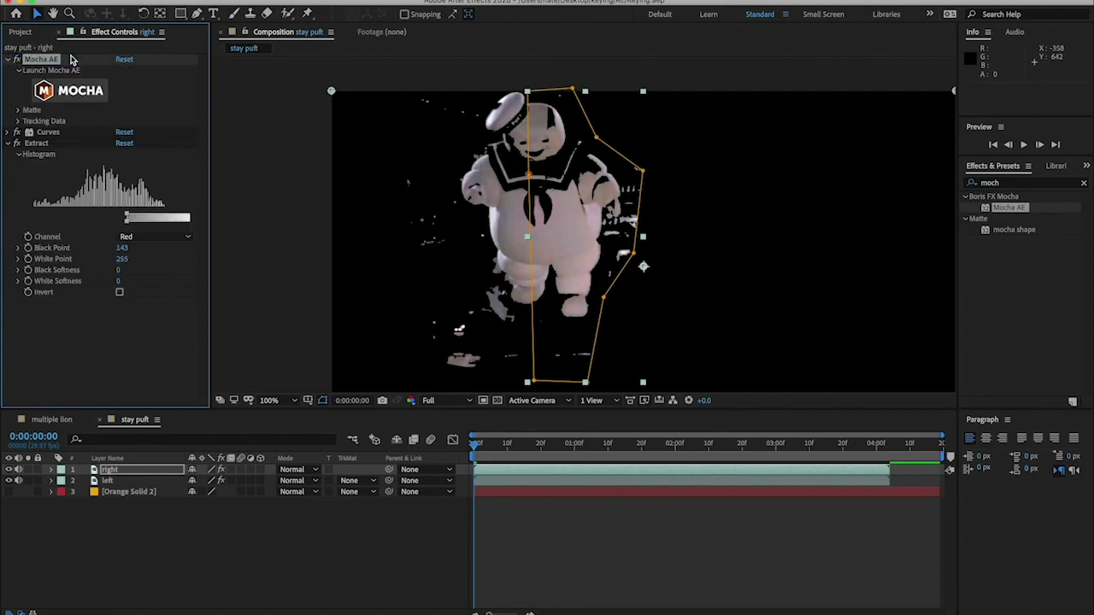
pyautogui.click(62, 101)
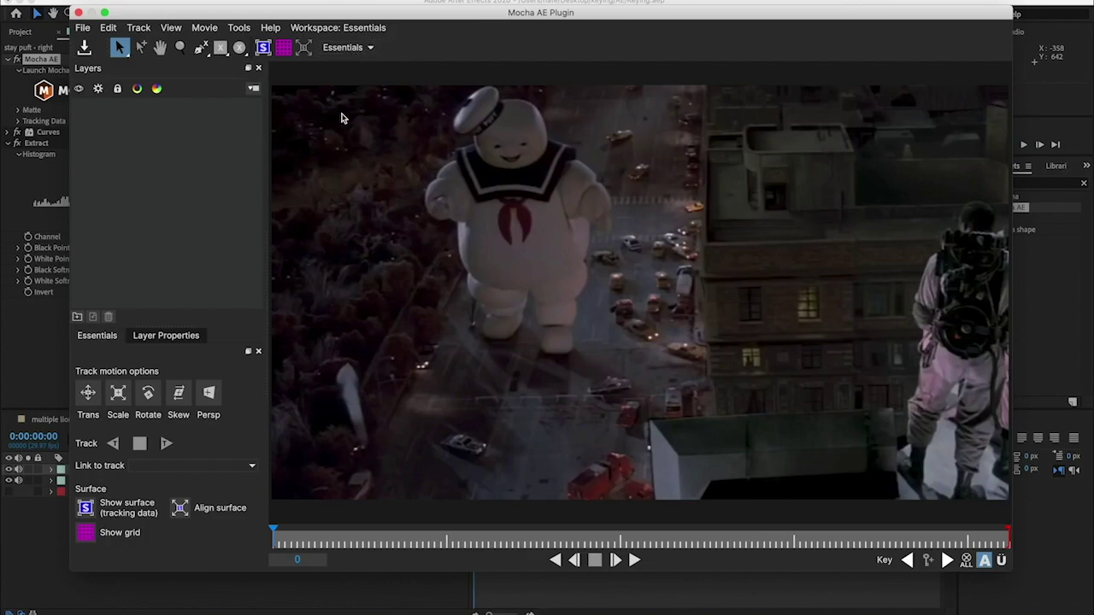
# Switch to the Classic workspace and return to the Essentials workspace.
pyautogui.click(357, 50)
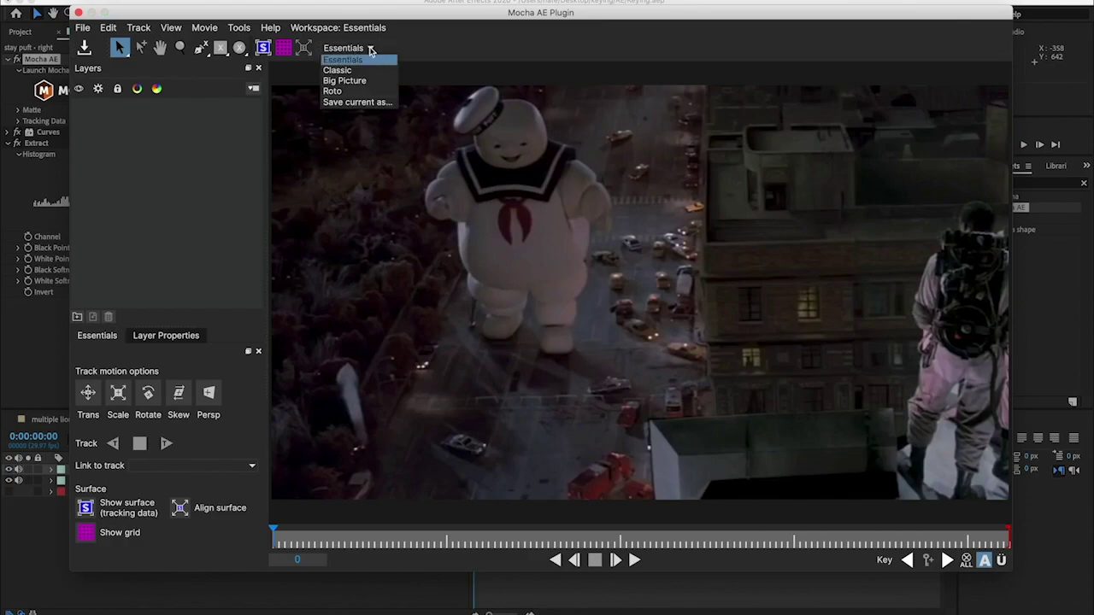
pyautogui.click(359, 57)
pyautogui.click(366, 48)
pyautogui.click(356, 72)
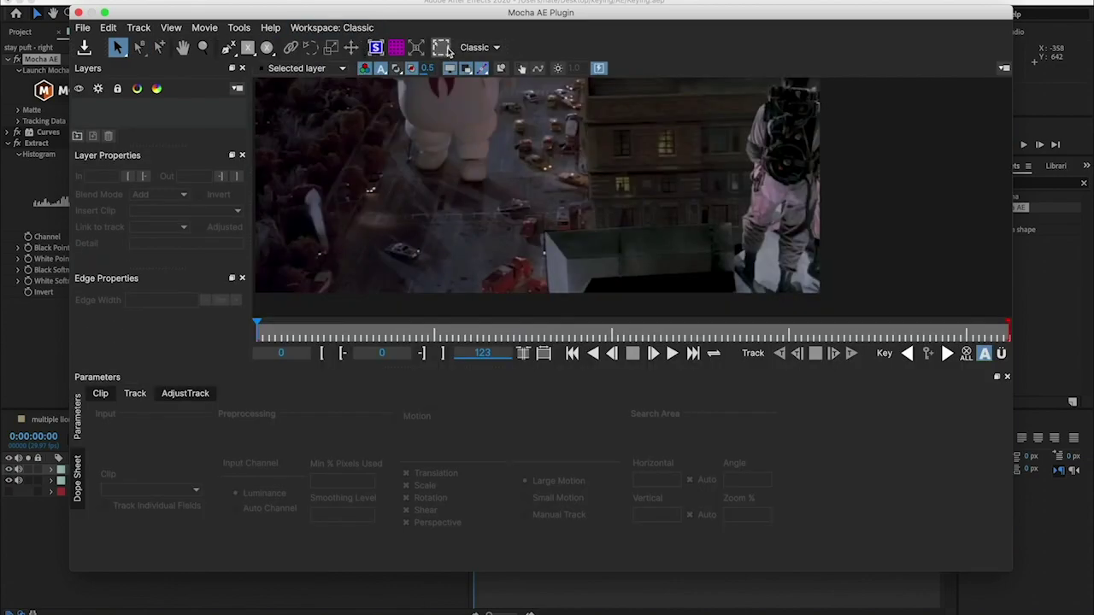
pyautogui.click(491, 49)
pyautogui.click(491, 62)
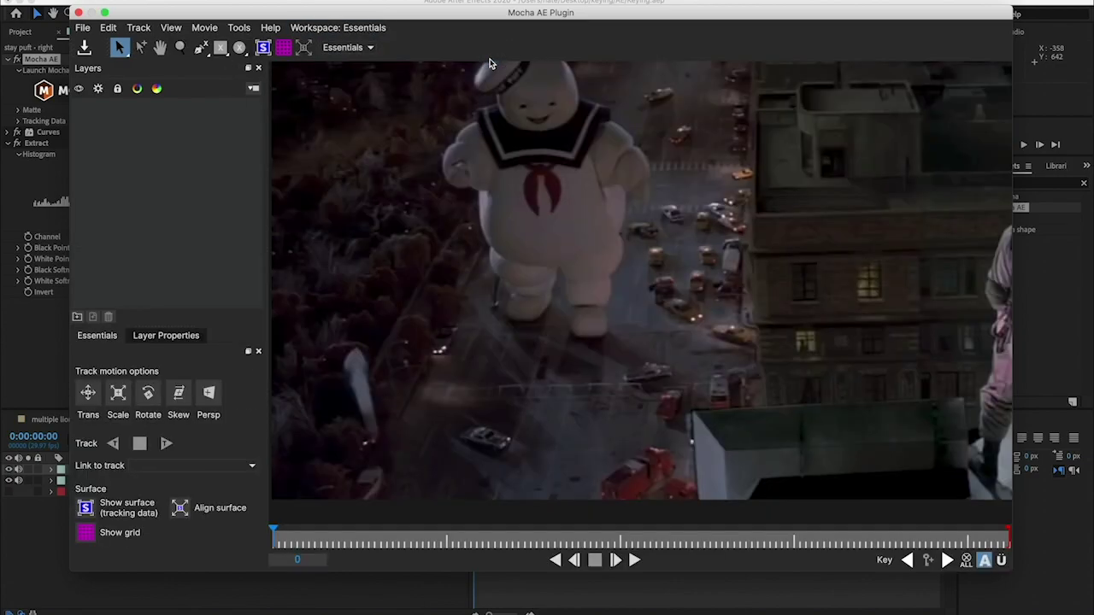
# Draw a closed seven-point X-spline around the half of the marshmallow man facing the trees on frame 0.
pyautogui.click(160, 47)
pyautogui.moveTo(518, 198); pyautogui.dragTo(540, 235)
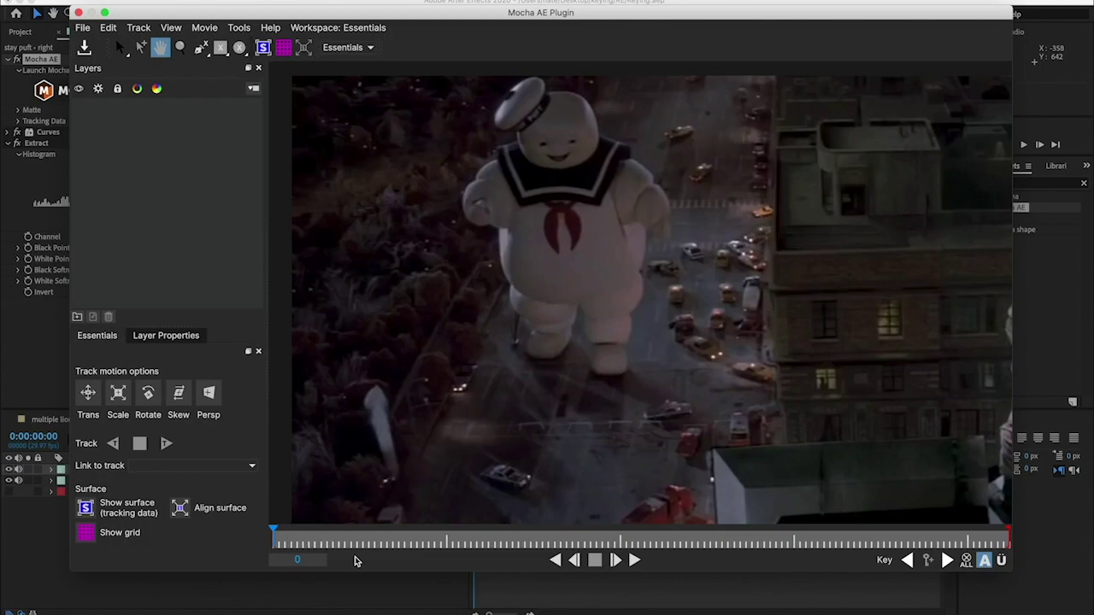
pyautogui.click(206, 56)
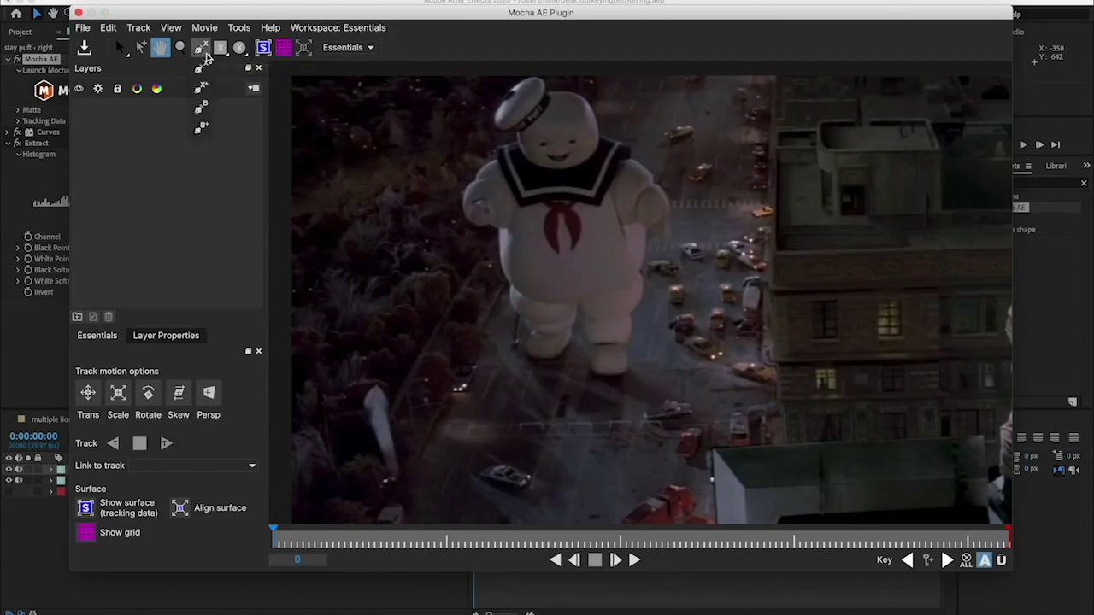
pyautogui.click(205, 50)
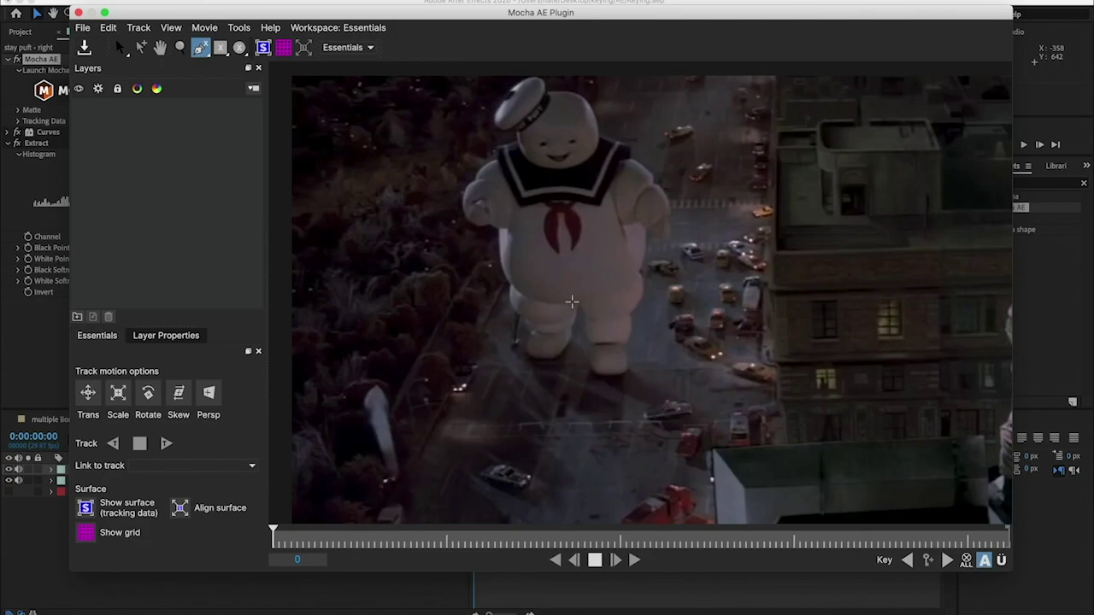
pyautogui.click(585, 376)
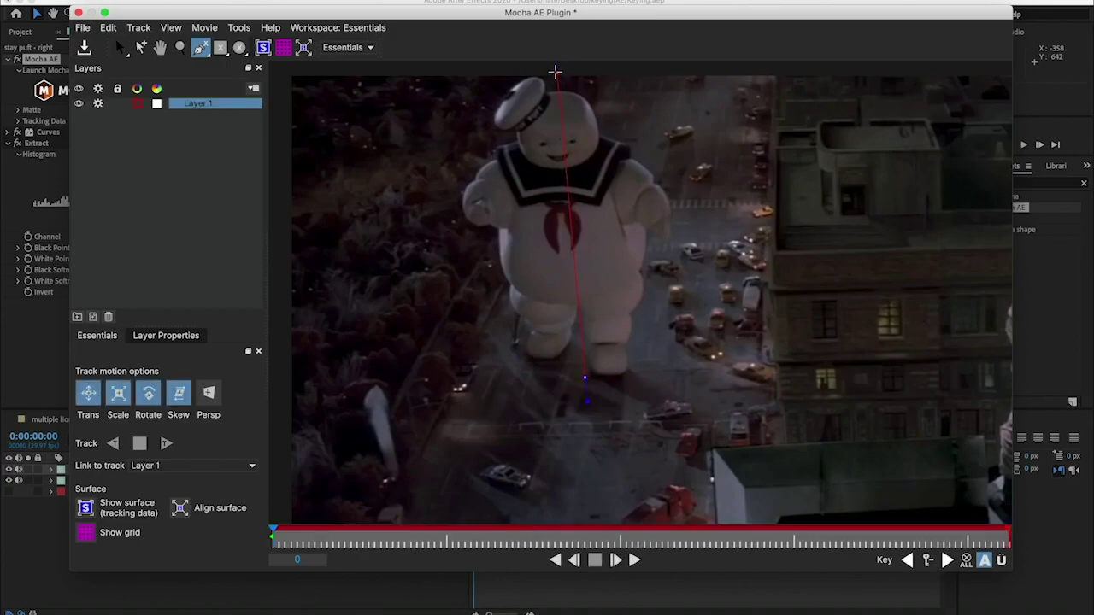
pyautogui.click(555, 76)
pyautogui.click(490, 65)
pyautogui.click(485, 125)
pyautogui.click(439, 218)
pyautogui.click(487, 242)
pyautogui.moveTo(516, 362); pyautogui.dragTo(516, 357)
pyautogui.moveTo(642, 489); pyautogui.dragTo(148, 70)
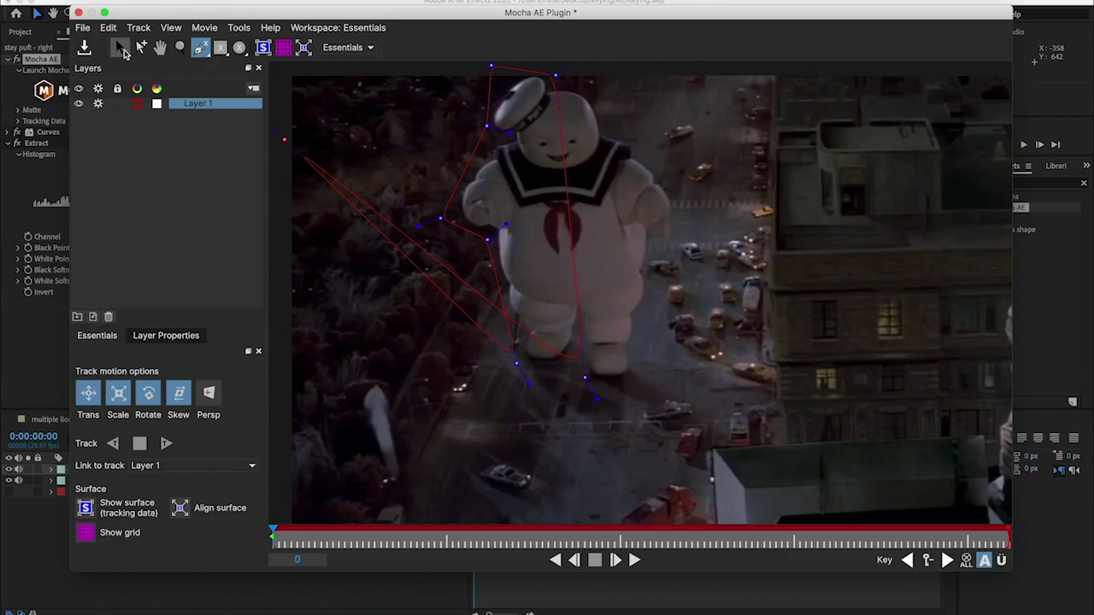
pyautogui.click(122, 51)
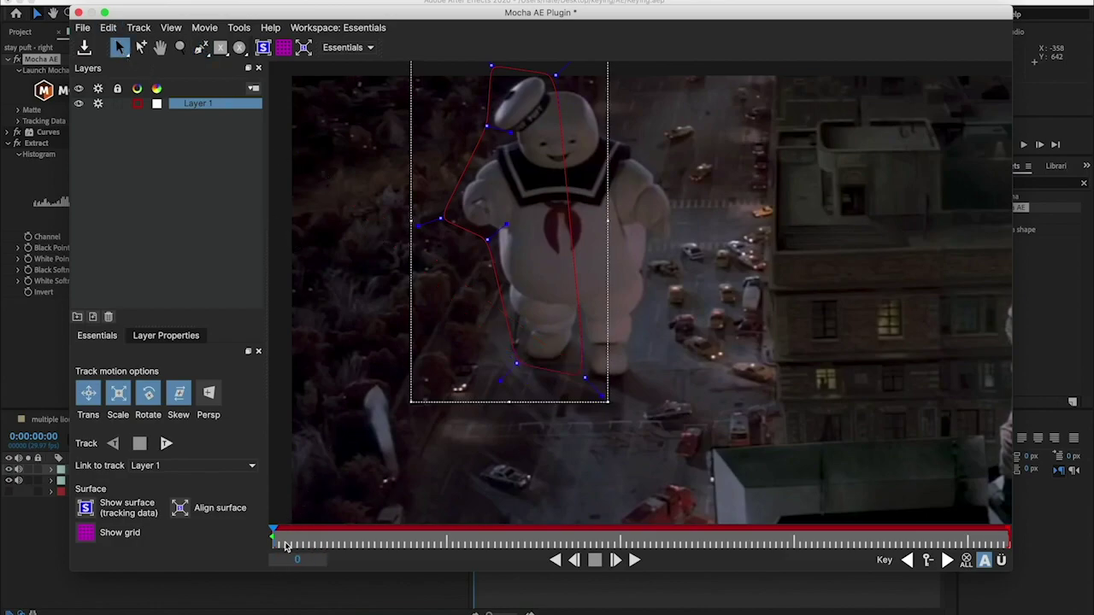
# Reshape the spline on frame 58 so its points clear the marshmallow man's feet, arm and hat.
pyautogui.moveTo(272, 536); pyautogui.dragTo(616, 526)
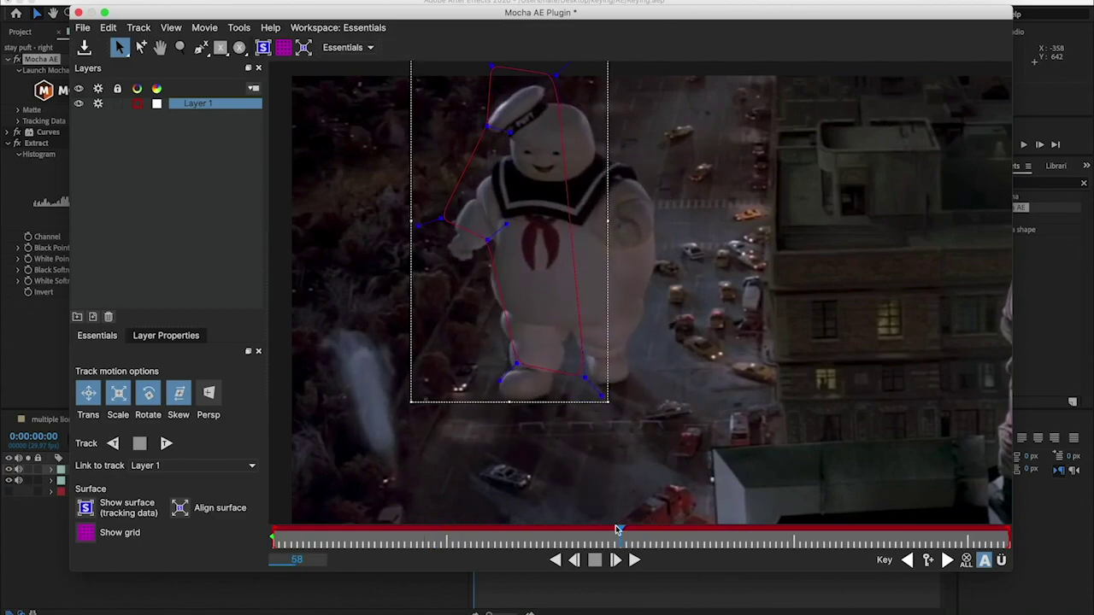
pyautogui.moveTo(514, 366); pyautogui.dragTo(488, 427)
pyautogui.moveTo(586, 371); pyautogui.dragTo(575, 400)
pyautogui.moveTo(491, 240); pyautogui.dragTo(490, 258)
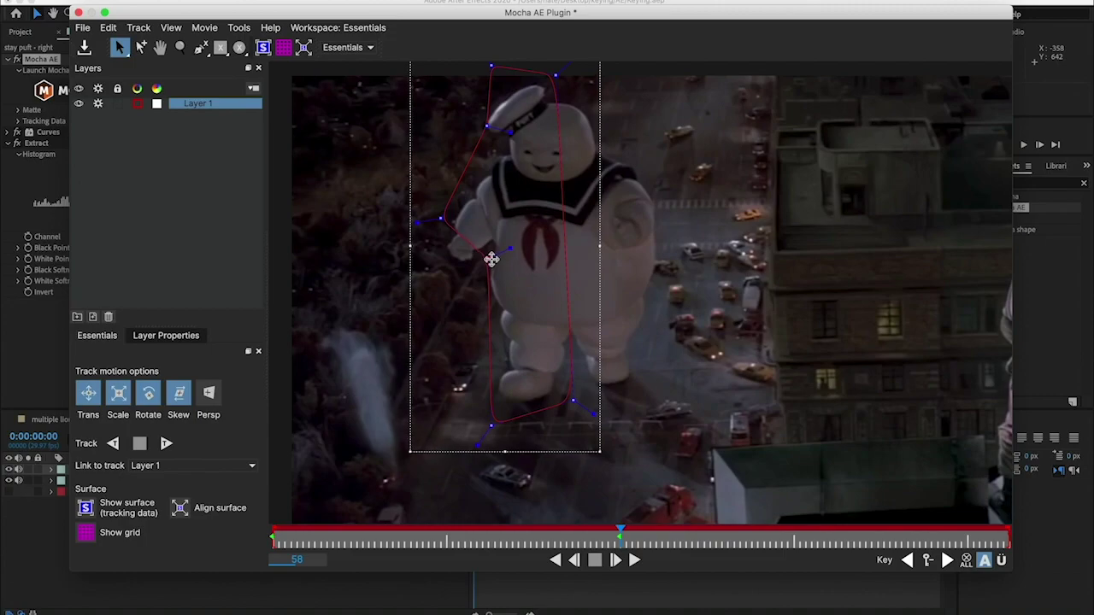
pyautogui.moveTo(441, 219); pyautogui.dragTo(427, 286)
pyautogui.moveTo(488, 127); pyautogui.dragTo(473, 149)
pyautogui.moveTo(426, 286); pyautogui.dragTo(420, 280)
pyautogui.moveTo(619, 534); pyautogui.dragTo(510, 531)
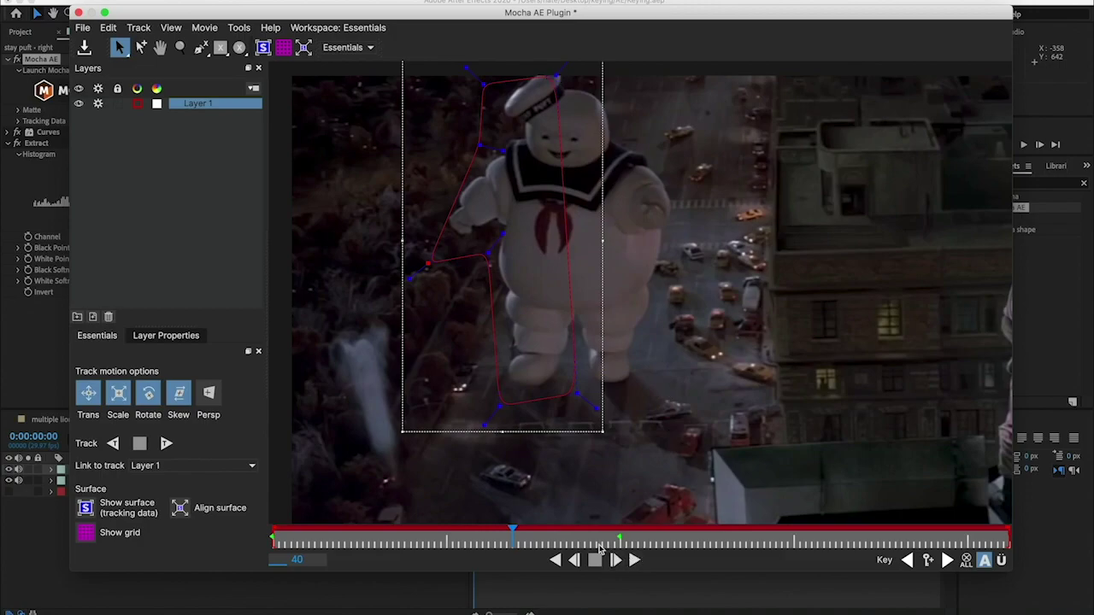
pyautogui.moveTo(511, 537); pyautogui.dragTo(618, 518)
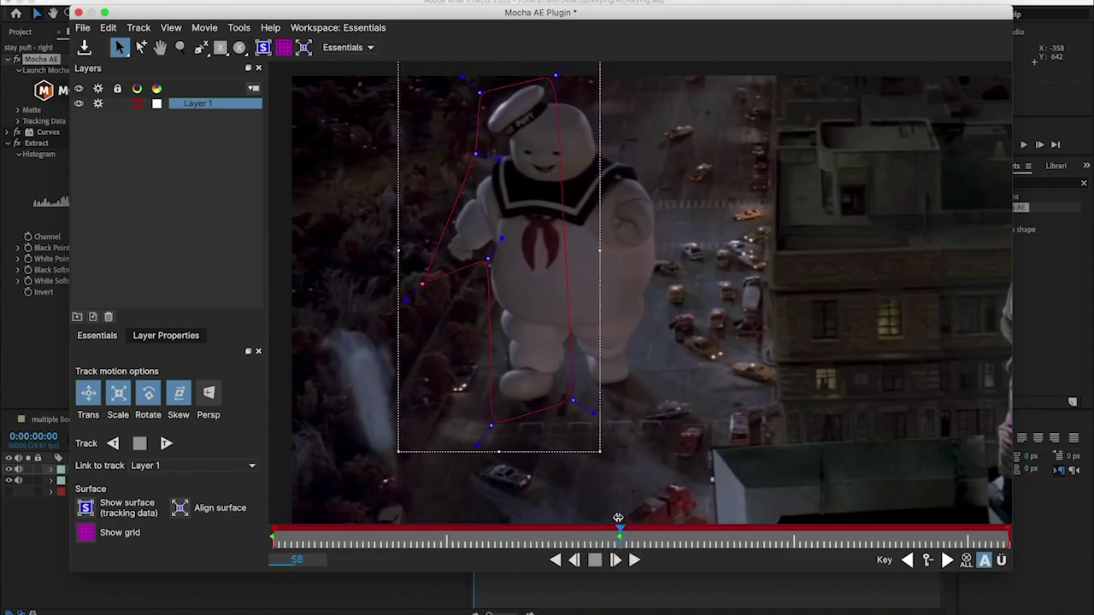
pyautogui.moveTo(556, 76); pyautogui.dragTo(557, 71)
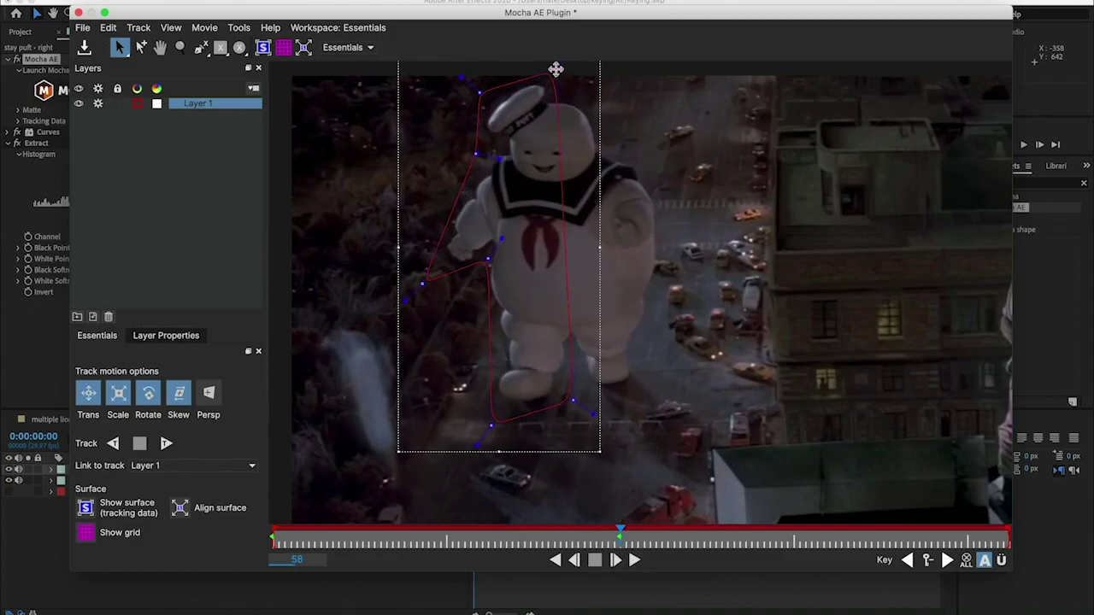
# Reshape the spline on frame 123, moving its points around the hat, neck, hand, waist and feet.
pyautogui.moveTo(619, 535); pyautogui.dragTo(1008, 535)
pyautogui.moveTo(484, 100); pyautogui.dragTo(436, 135)
pyautogui.moveTo(554, 71); pyautogui.dragTo(519, 94)
pyautogui.moveTo(474, 156); pyautogui.dragTo(447, 185)
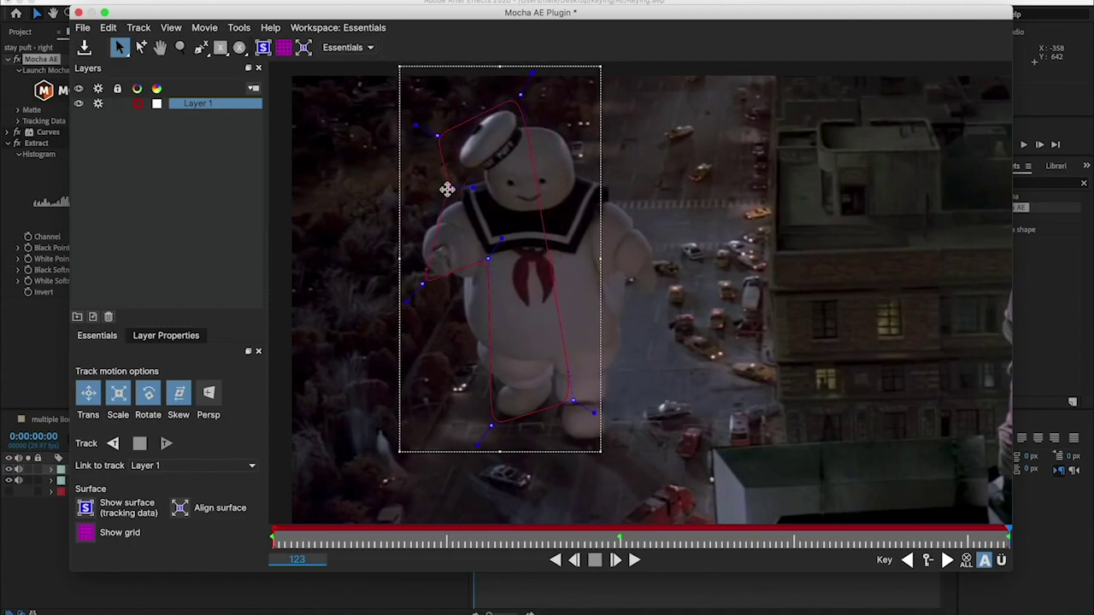
pyautogui.moveTo(422, 283); pyautogui.dragTo(395, 280)
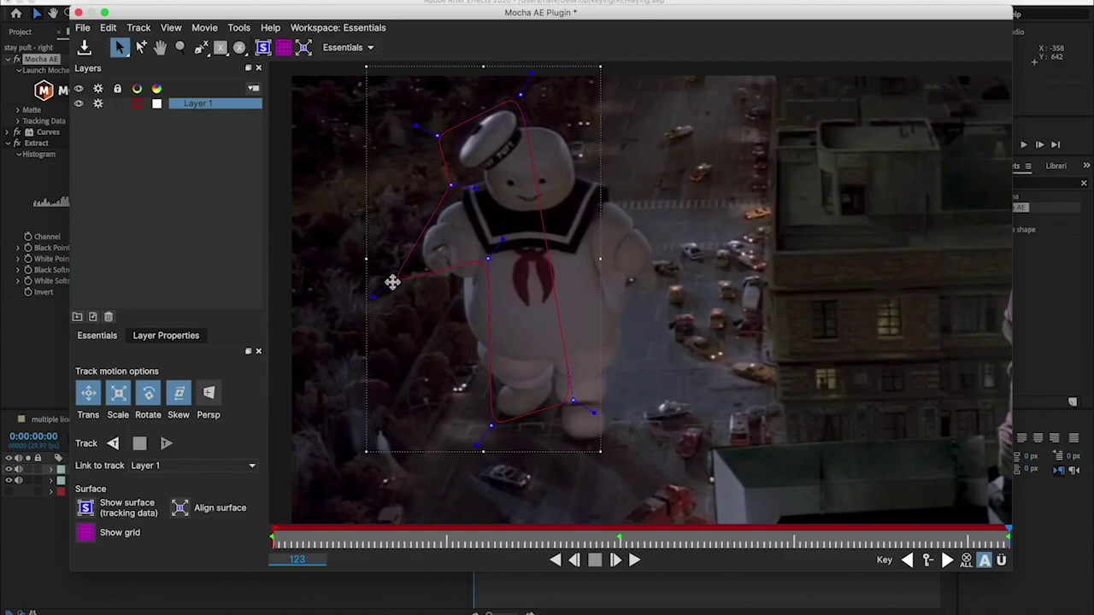
pyautogui.moveTo(486, 256); pyautogui.dragTo(448, 287)
pyautogui.moveTo(491, 425); pyautogui.dragTo(486, 431)
pyautogui.moveTo(571, 402); pyautogui.dragTo(557, 420)
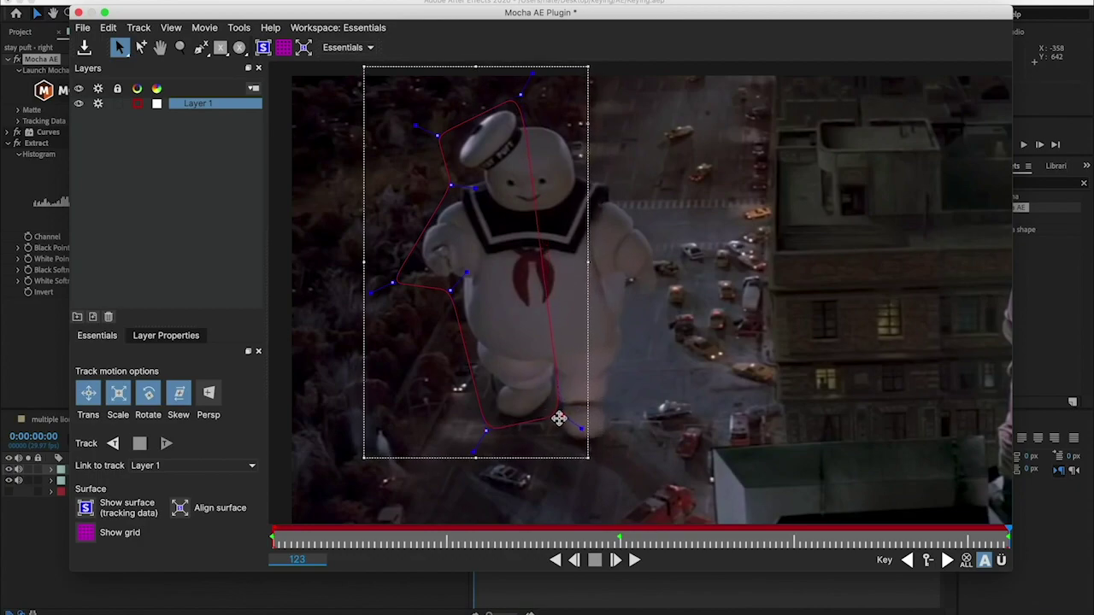
pyautogui.moveTo(393, 282); pyautogui.dragTo(389, 280)
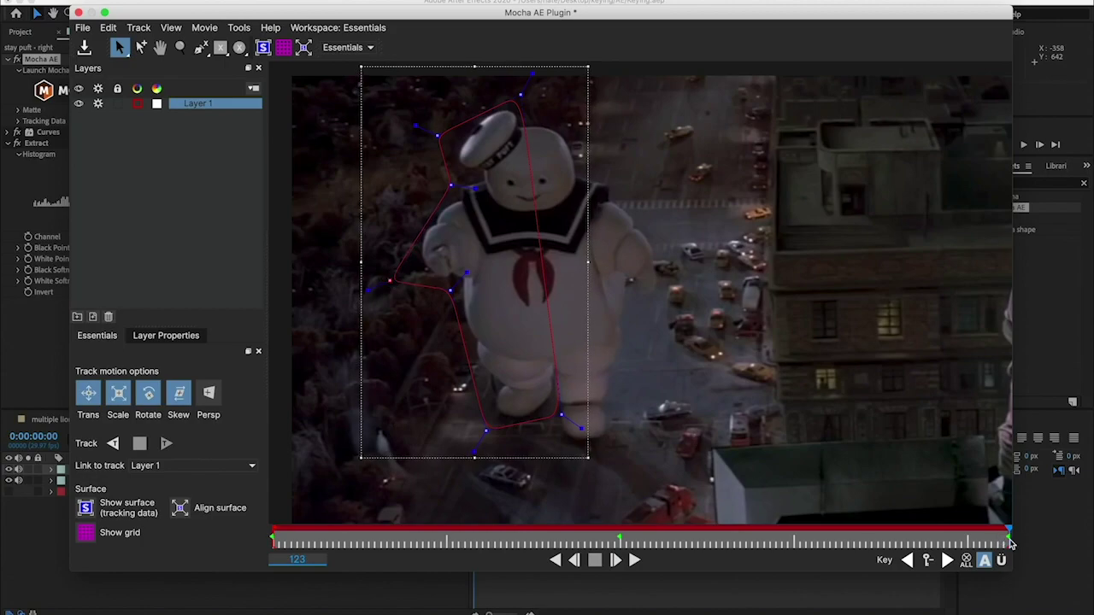
pyautogui.moveTo(1011, 537)
pyautogui.mouseDown()
pyautogui.moveTo(805, 533)
pyautogui.moveTo(996, 531)
pyautogui.mouseUp()
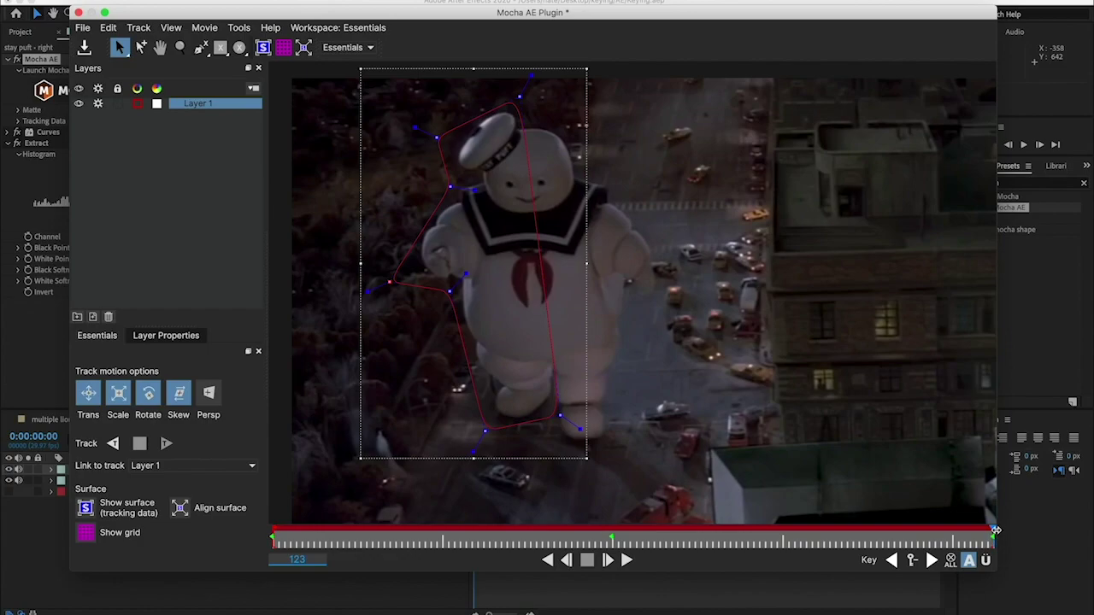
# Move the spline's points above the hat and beside the hand slightly outward on frame 29.
pyautogui.moveTo(992, 539); pyautogui.dragTo(440, 516)
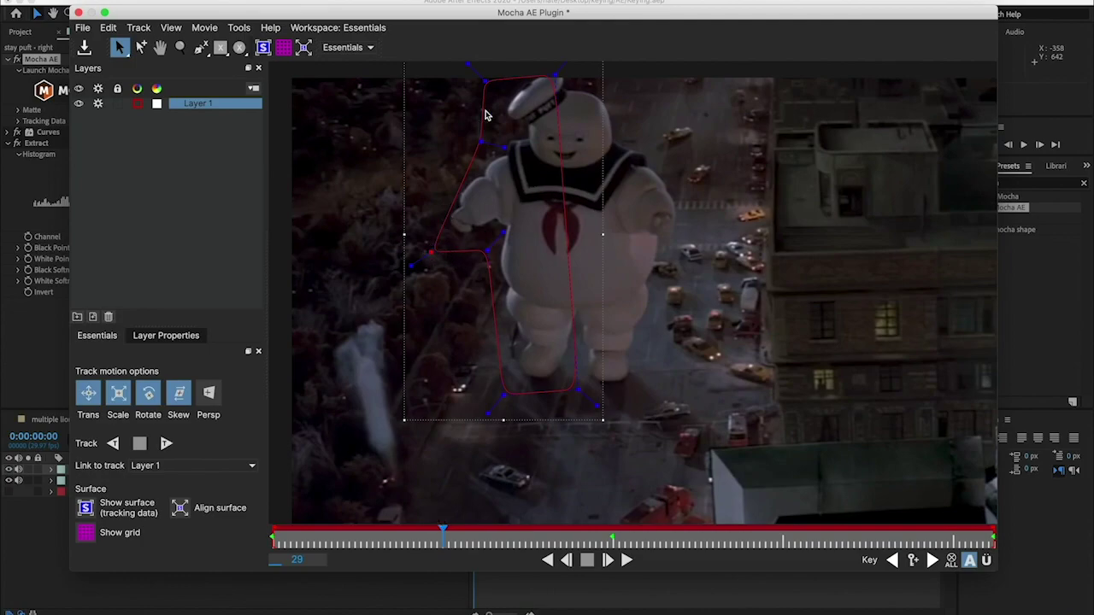
pyautogui.moveTo(559, 76); pyautogui.dragTo(555, 70)
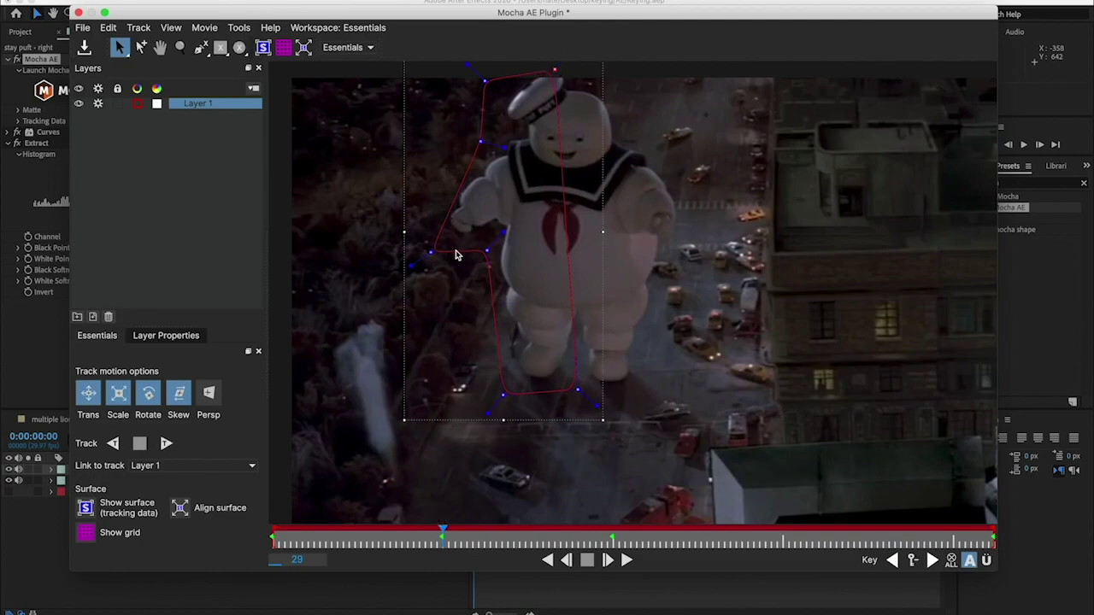
pyautogui.moveTo(434, 250); pyautogui.dragTo(428, 246)
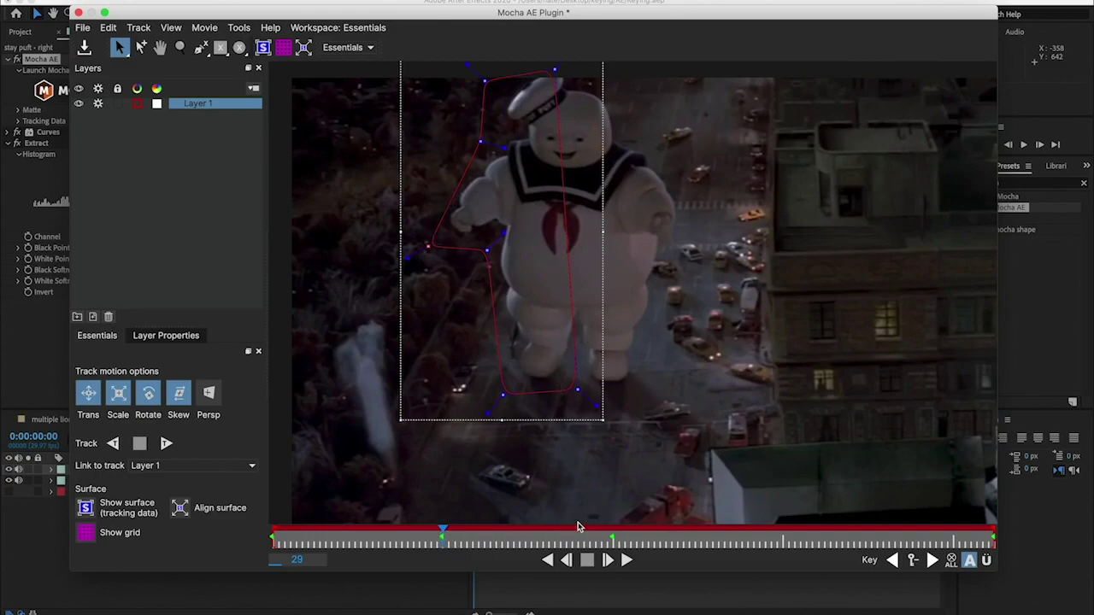
# Reshape the spline on frame 87 to enclose the hat, raised hand, waist and front foot.
pyautogui.click(782, 536)
pyautogui.click(780, 537)
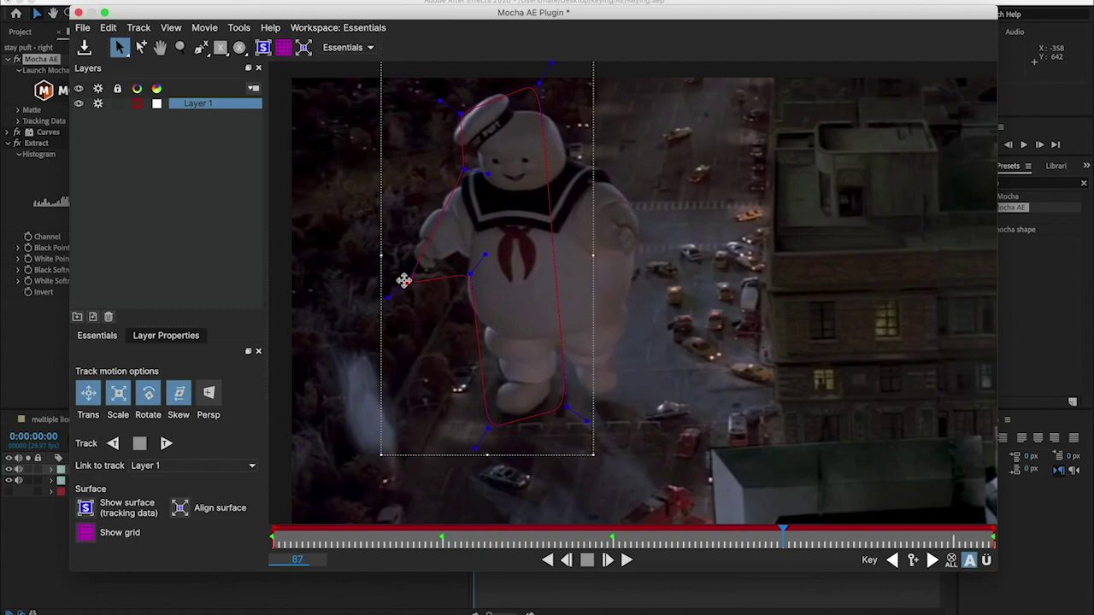
pyautogui.moveTo(408, 285); pyautogui.dragTo(382, 280)
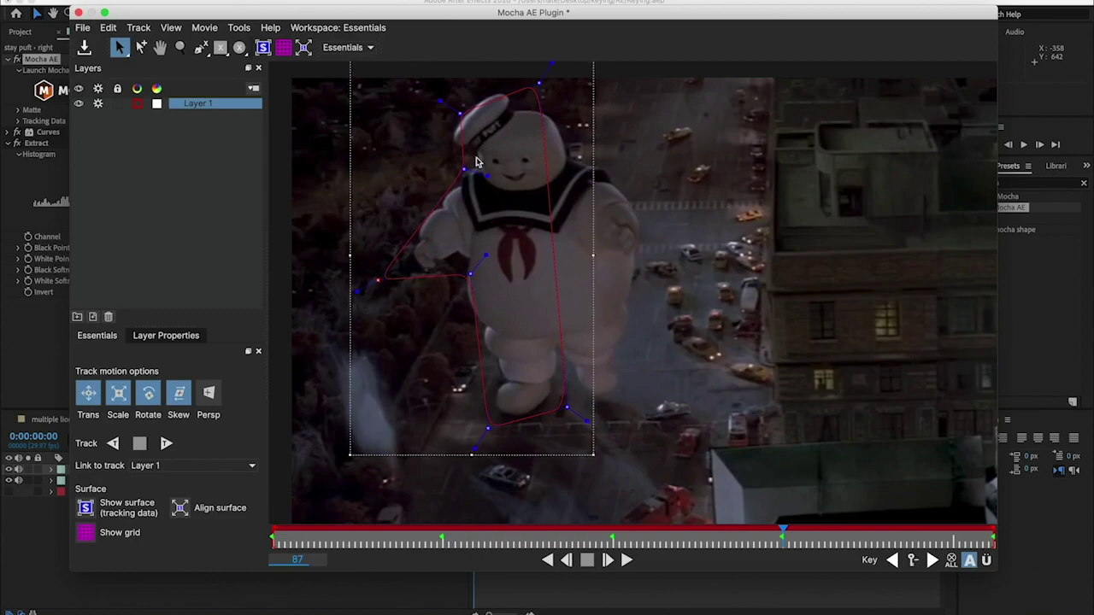
pyautogui.moveTo(456, 117); pyautogui.dragTo(441, 118)
pyautogui.moveTo(539, 84); pyautogui.dragTo(506, 79)
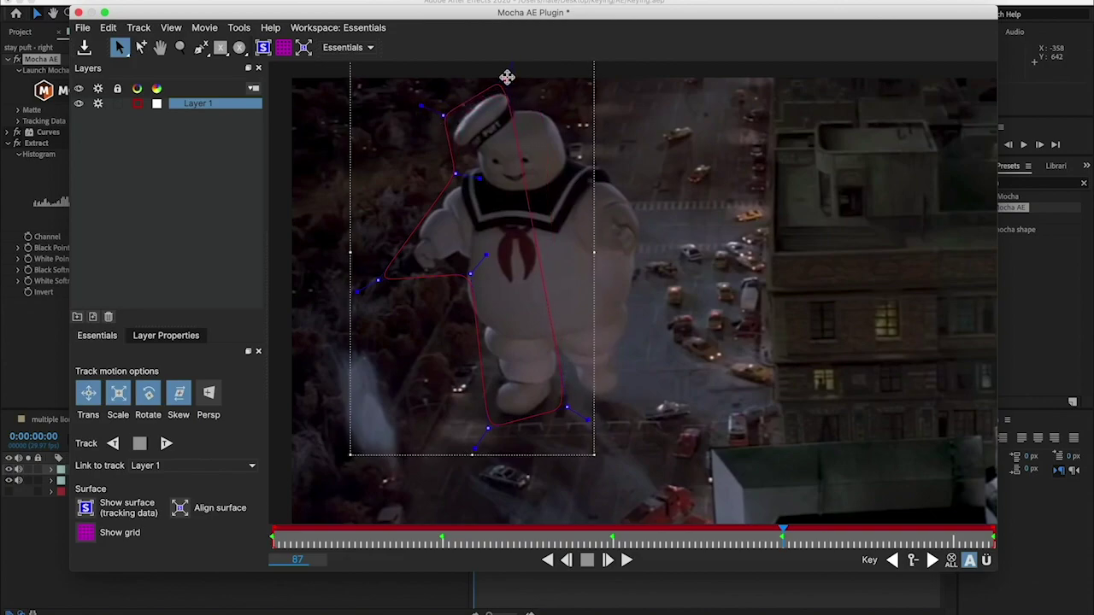
pyautogui.moveTo(470, 270); pyautogui.dragTo(454, 281)
pyautogui.moveTo(565, 410); pyautogui.dragTo(566, 413)
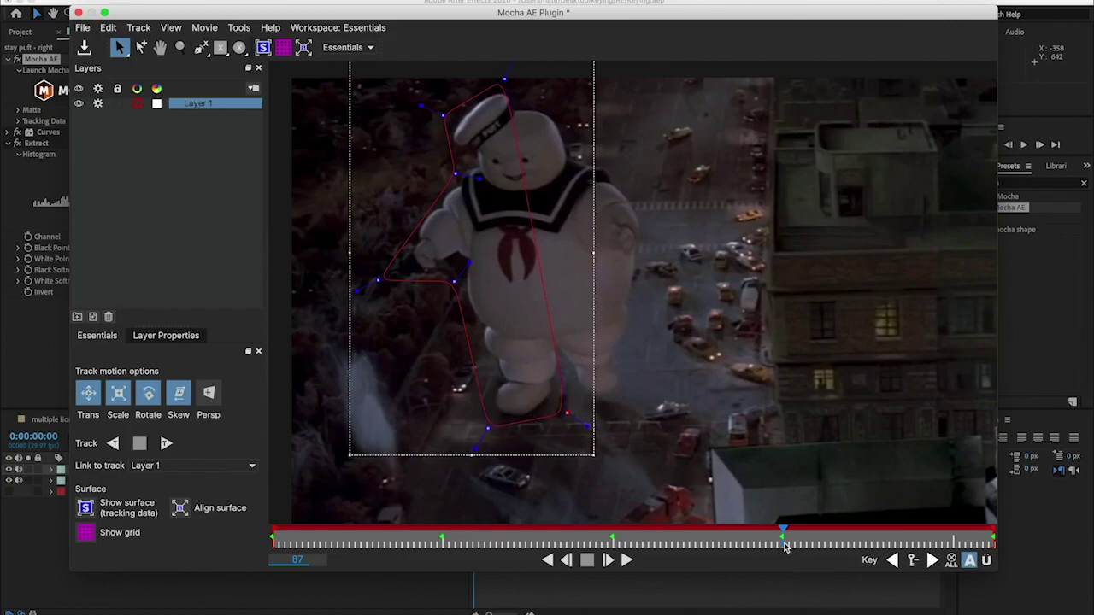
# Lower the spline's point under the arm on frame 71 and adjust the point beside the neck.
pyautogui.moveTo(783, 533); pyautogui.dragTo(689, 534)
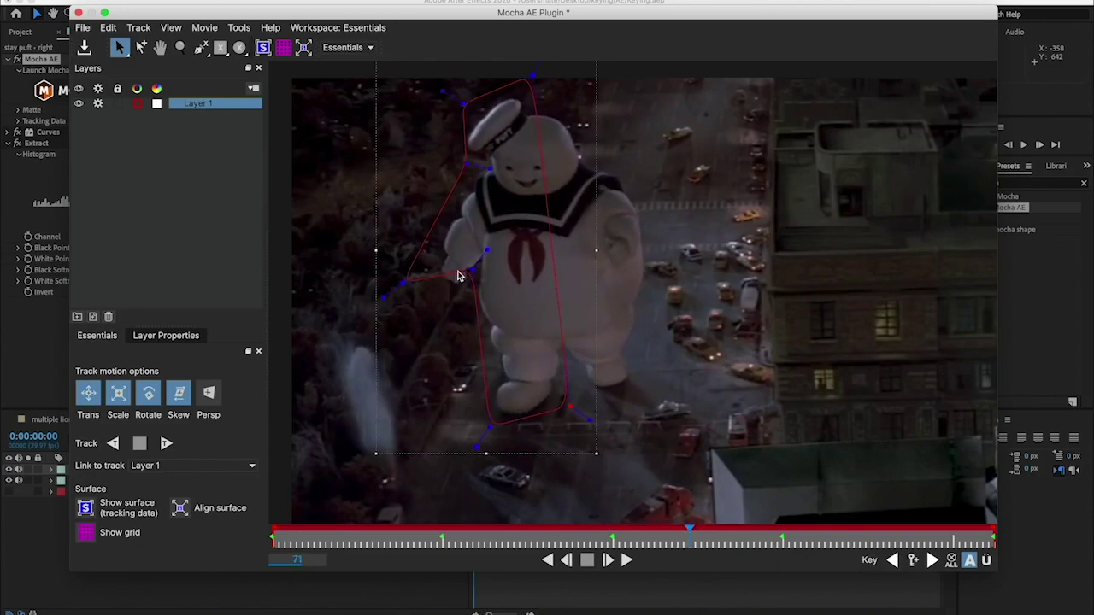
pyautogui.moveTo(471, 266); pyautogui.dragTo(473, 290)
pyautogui.moveTo(692, 545)
pyautogui.mouseDown()
pyautogui.moveTo(797, 532)
pyautogui.moveTo(685, 532)
pyautogui.mouseUp()
pyautogui.moveTo(466, 164); pyautogui.dragTo(464, 164)
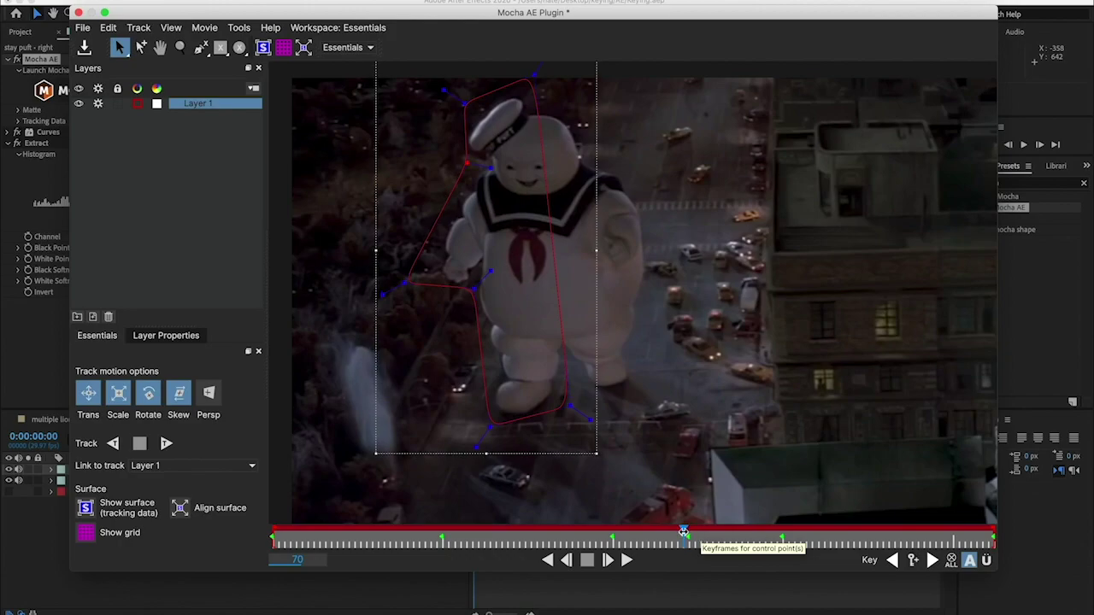
pyautogui.moveTo(684, 532); pyautogui.dragTo(688, 532)
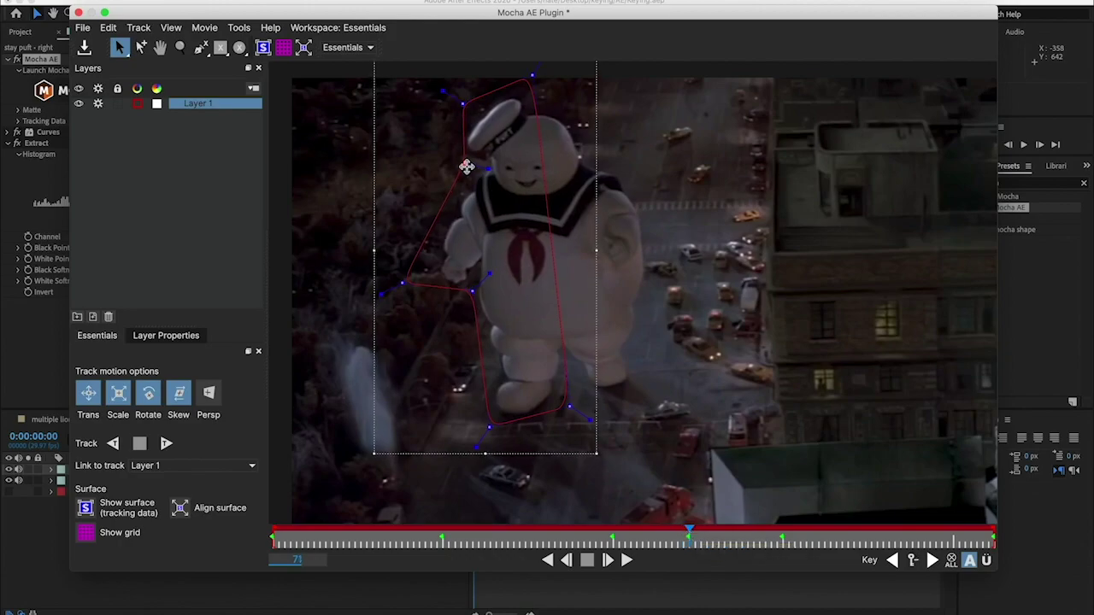
# Adjust the spline's neck and hat points on frame 98 and raise its hand point on frame 45.
pyautogui.moveTo(689, 536); pyautogui.dragTo(855, 532)
pyautogui.moveTo(452, 179); pyautogui.dragTo(430, 178)
pyautogui.moveTo(442, 120); pyautogui.dragTo(439, 117)
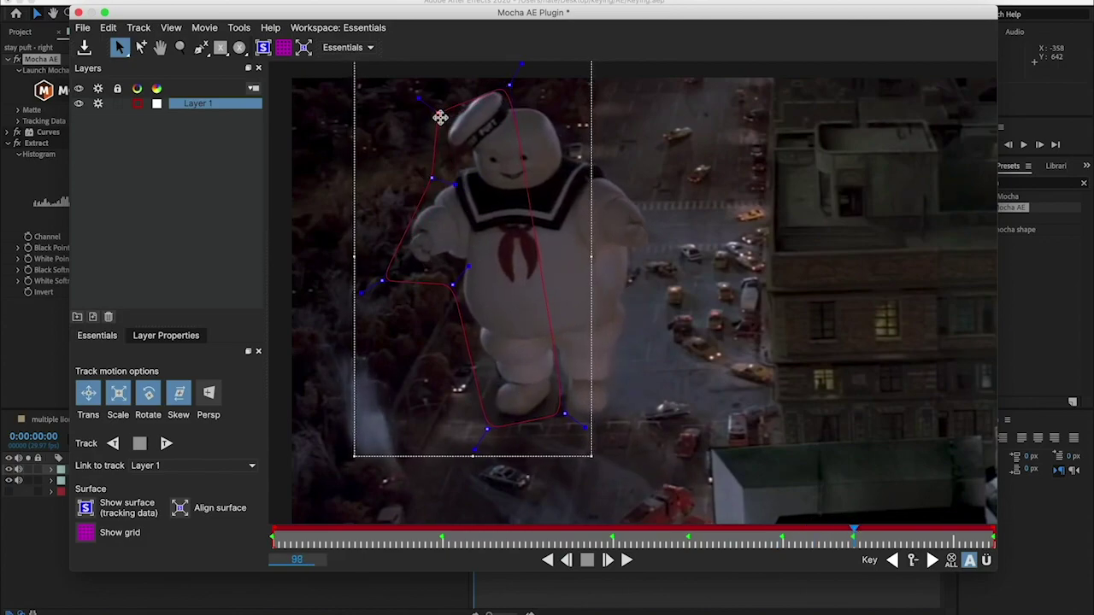
pyautogui.press('.')
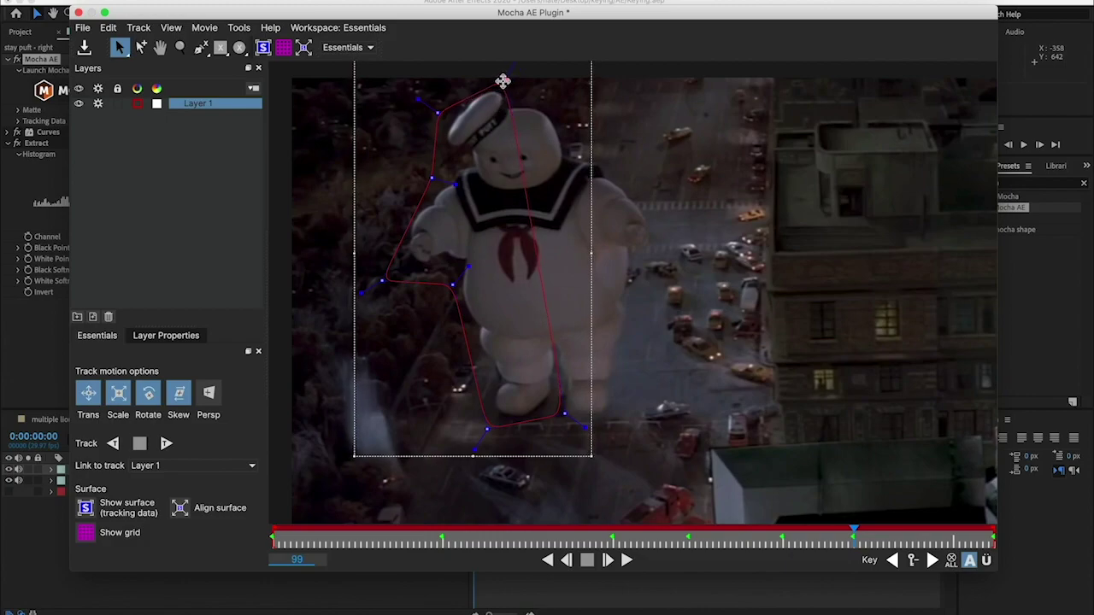
pyautogui.moveTo(854, 538); pyautogui.dragTo(537, 507)
pyautogui.moveTo(429, 272); pyautogui.dragTo(438, 243)
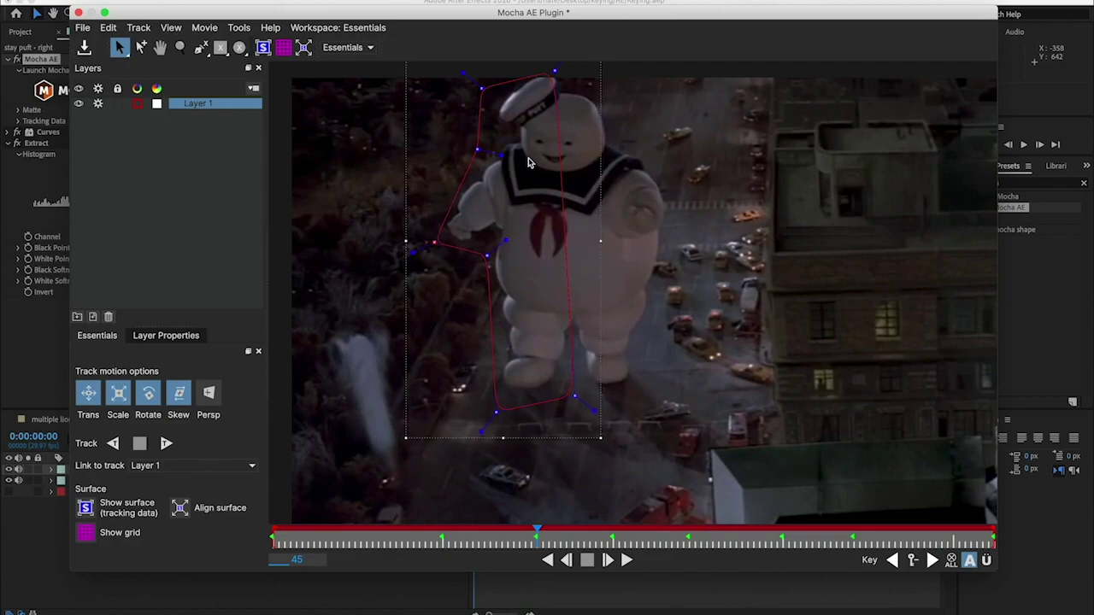
# Try moving the spline's hat and neck points inward on frame 31, undo both moves and return to frame 29.
pyautogui.moveTo(537, 537); pyautogui.dragTo(450, 537)
pyautogui.moveTo(484, 83); pyautogui.dragTo(515, 77)
pyautogui.moveTo(478, 141); pyautogui.dragTo(484, 140)
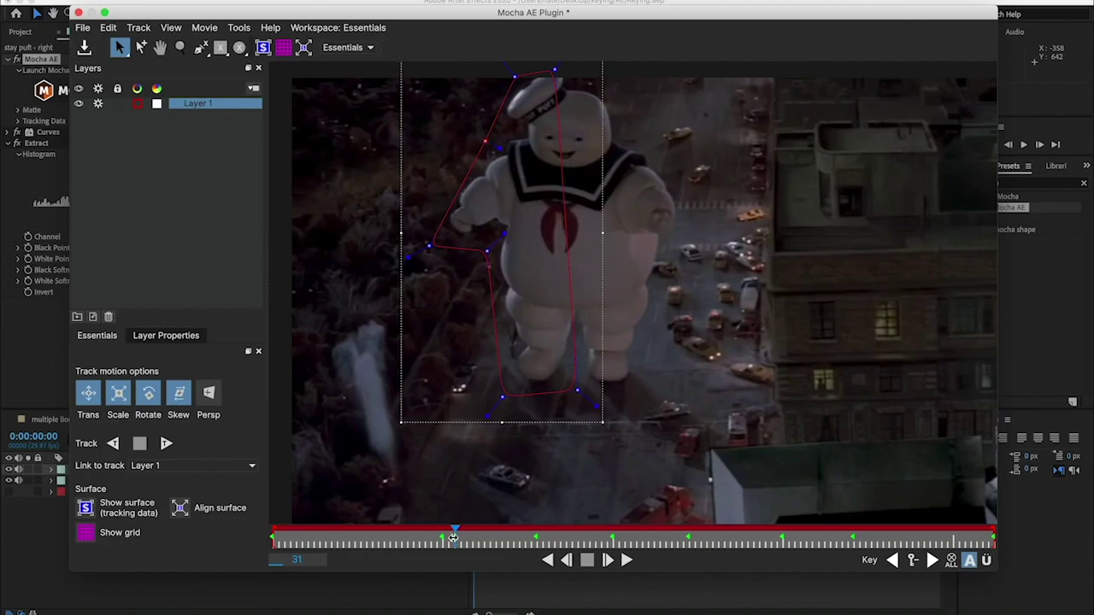
pyautogui.press('super+z')
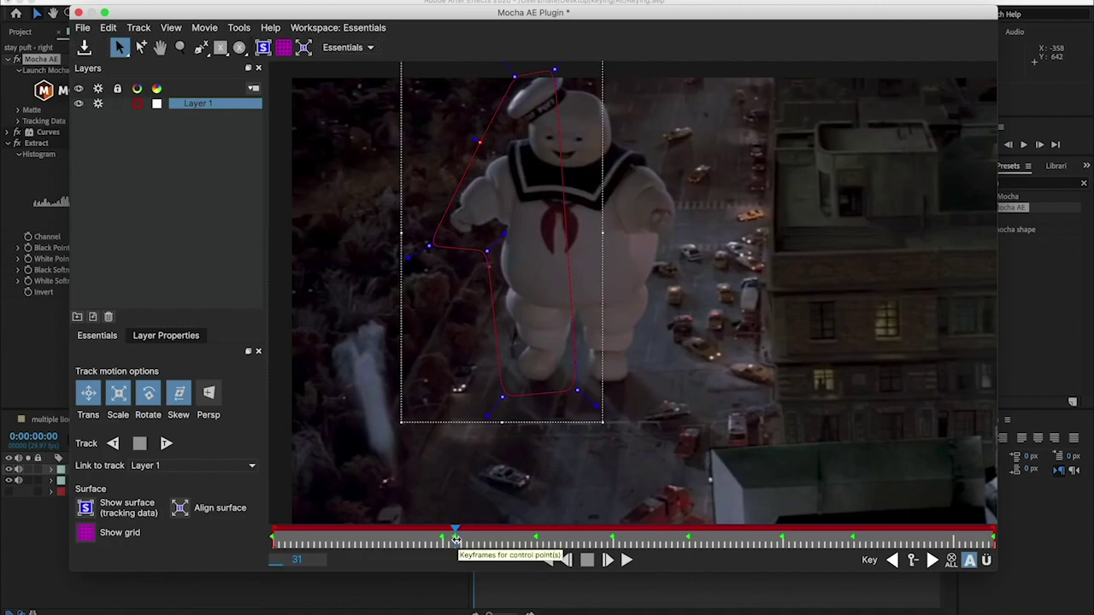
pyautogui.press('super+z')
pyautogui.moveTo(456, 539); pyautogui.dragTo(443, 539)
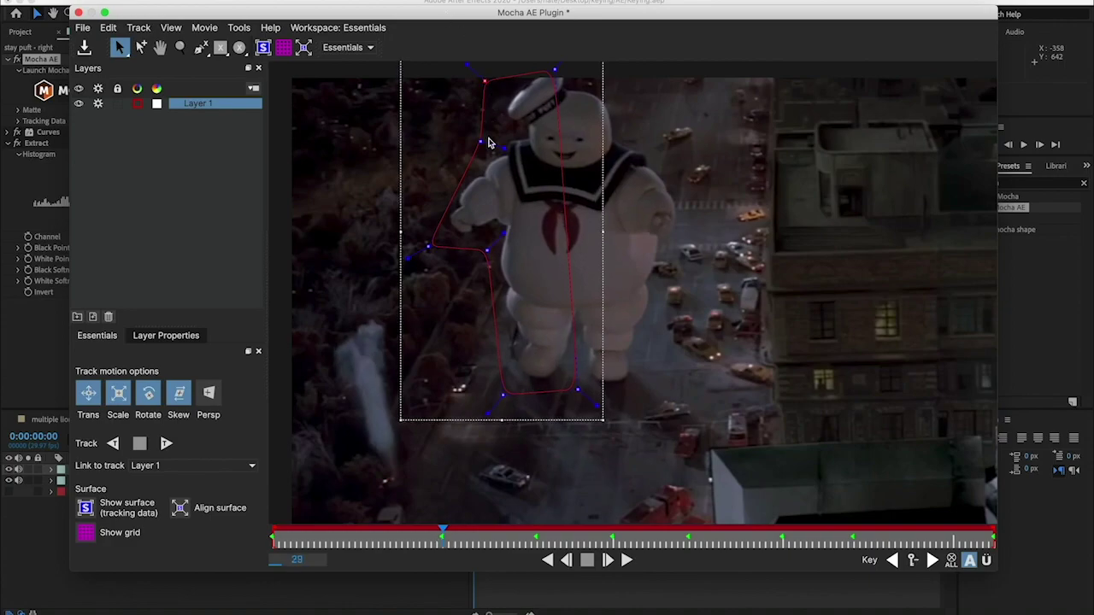
# Pull the spline's neck point inward and nudge its hand point on frame 29, and return to frame 0.
pyautogui.moveTo(483, 140); pyautogui.dragTo(499, 128)
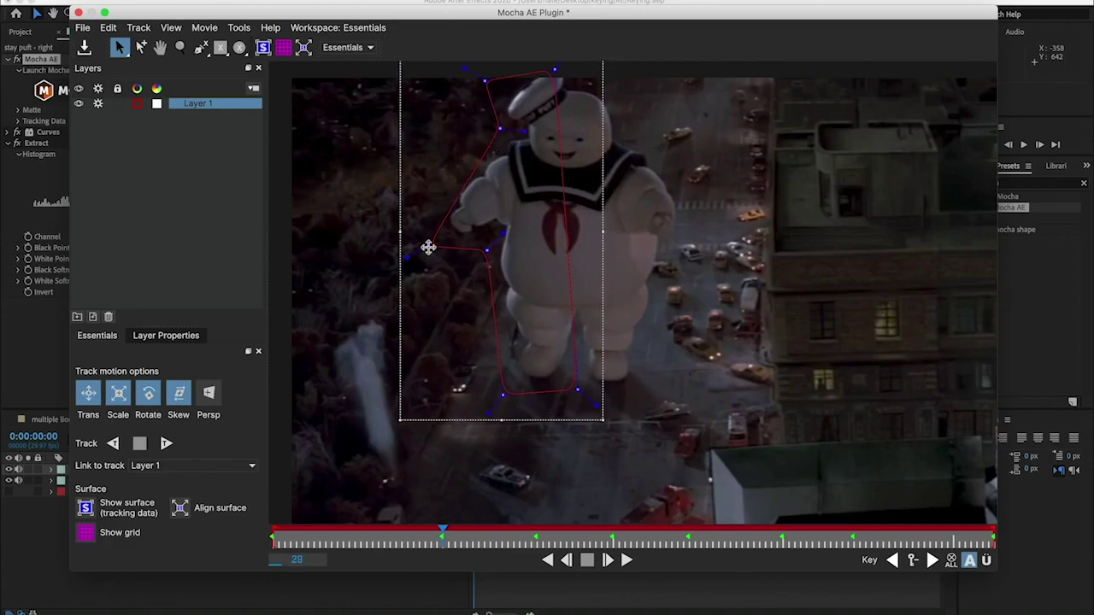
pyautogui.moveTo(428, 248); pyautogui.dragTo(425, 244)
pyautogui.moveTo(443, 539); pyautogui.dragTo(226, 485)
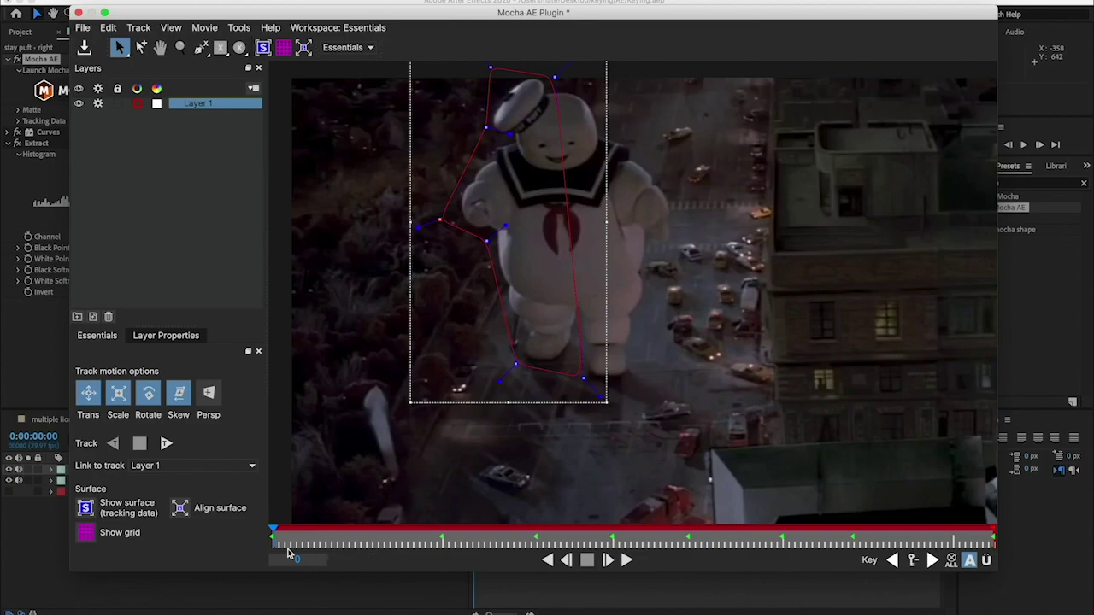
# Rename Layer 1 as "left side" and track it forward from frame 0 with perspective motion enabled.
pyautogui.click(209, 393)
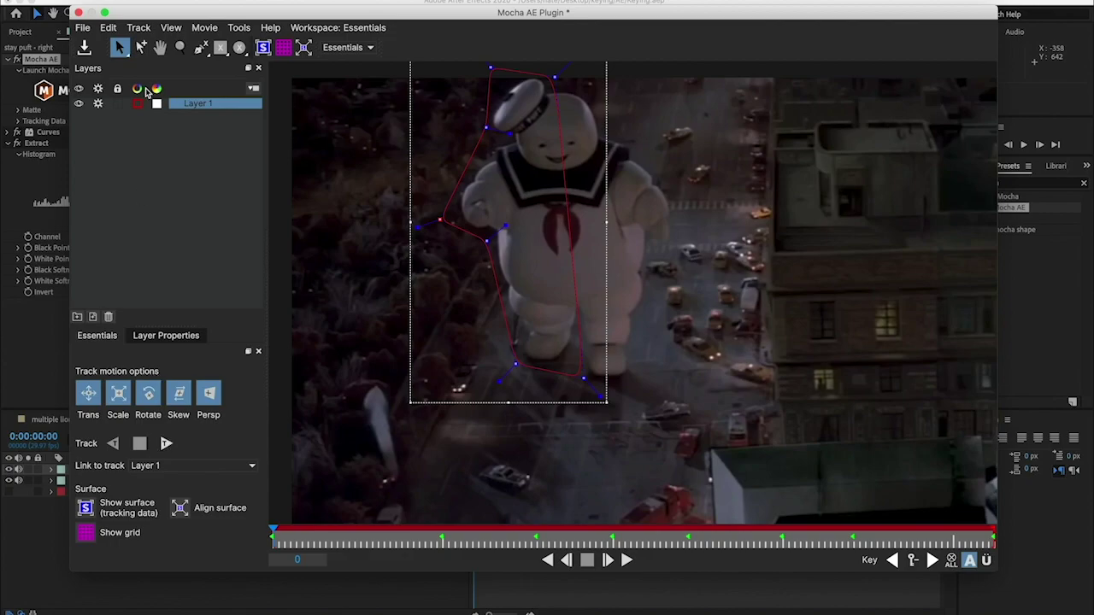
pyautogui.doubleClick(192, 103)
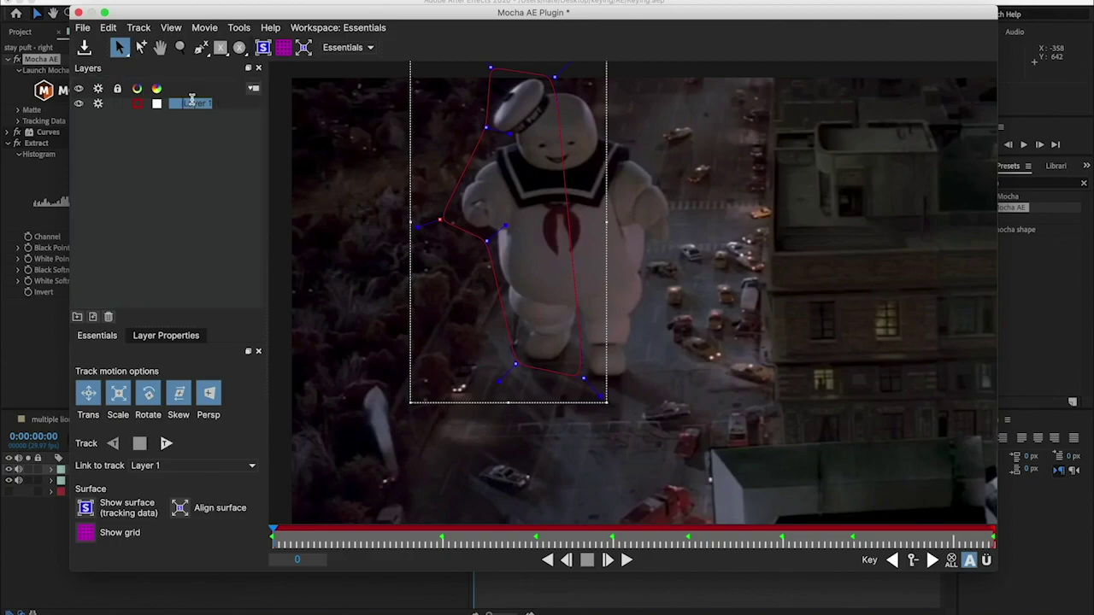
pyautogui.write('left side')
pyautogui.click(216, 188)
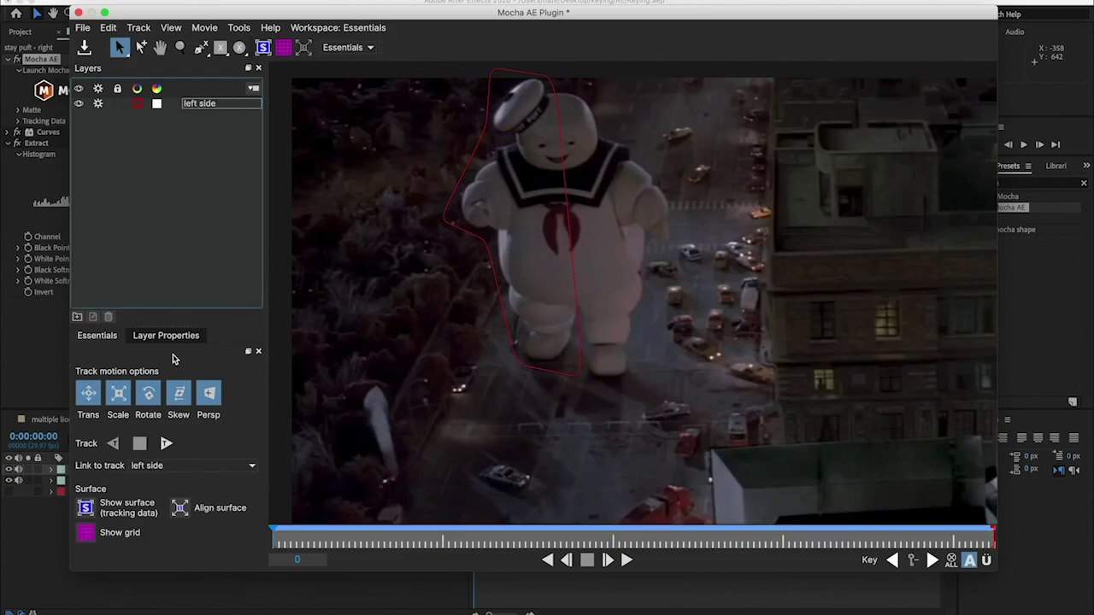
pyautogui.click(166, 444)
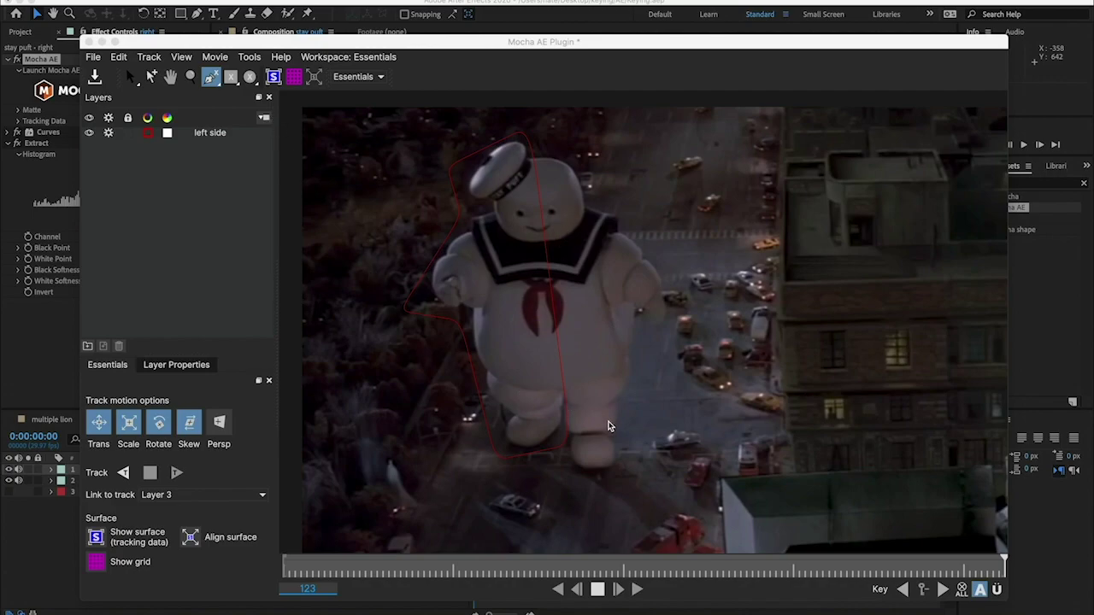
# Draw a closed X-spline on frame 123 around the marshmallow man's street-facing half, from hat to feet, overlapping the first spline down the middle.
pyautogui.click(214, 77)
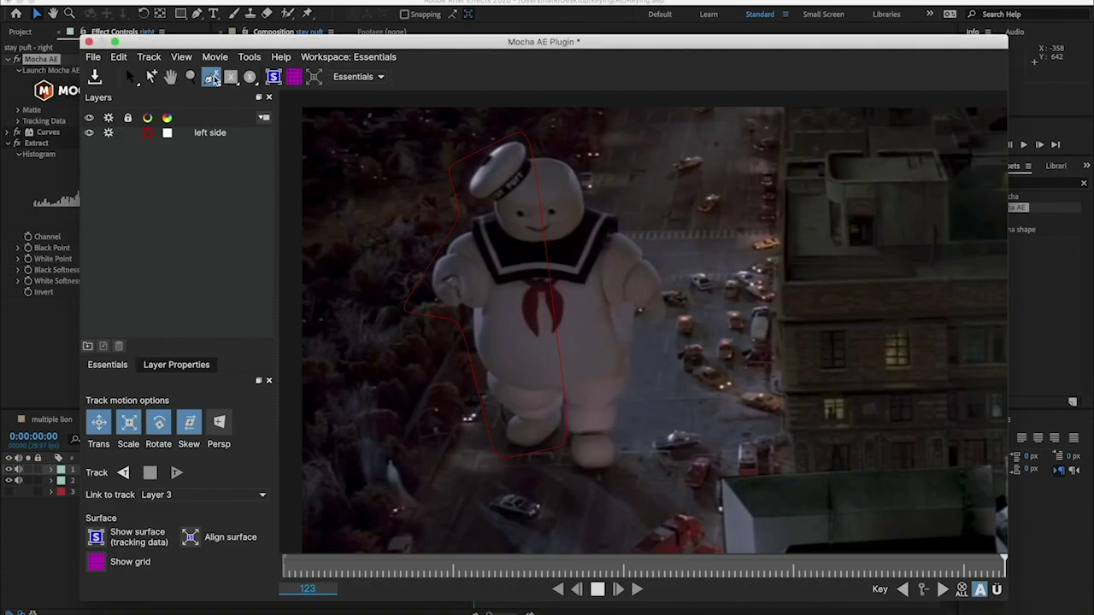
pyautogui.click(511, 123)
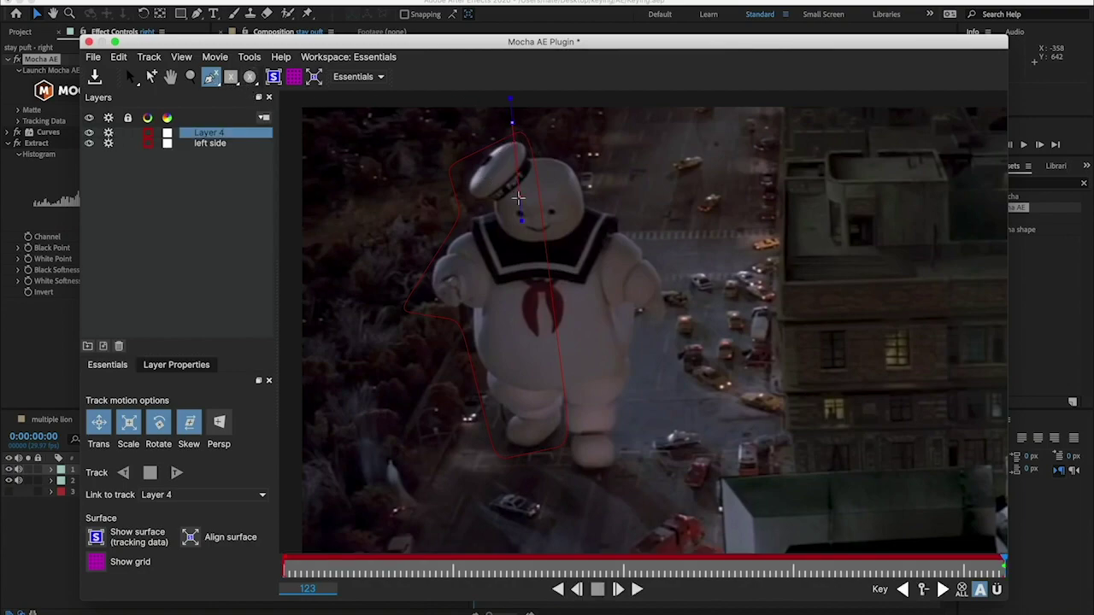
pyautogui.click(559, 436)
pyautogui.click(538, 295)
pyautogui.click(558, 444)
pyautogui.click(636, 482)
pyautogui.moveTo(640, 366); pyautogui.dragTo(646, 336)
pyautogui.click(646, 337)
pyautogui.click(685, 321)
pyautogui.click(667, 250)
pyautogui.click(629, 206)
pyautogui.click(571, 124)
pyautogui.moveTo(552, 138); pyautogui.dragTo(596, 186)
pyautogui.click(556, 145)
pyautogui.click(131, 77)
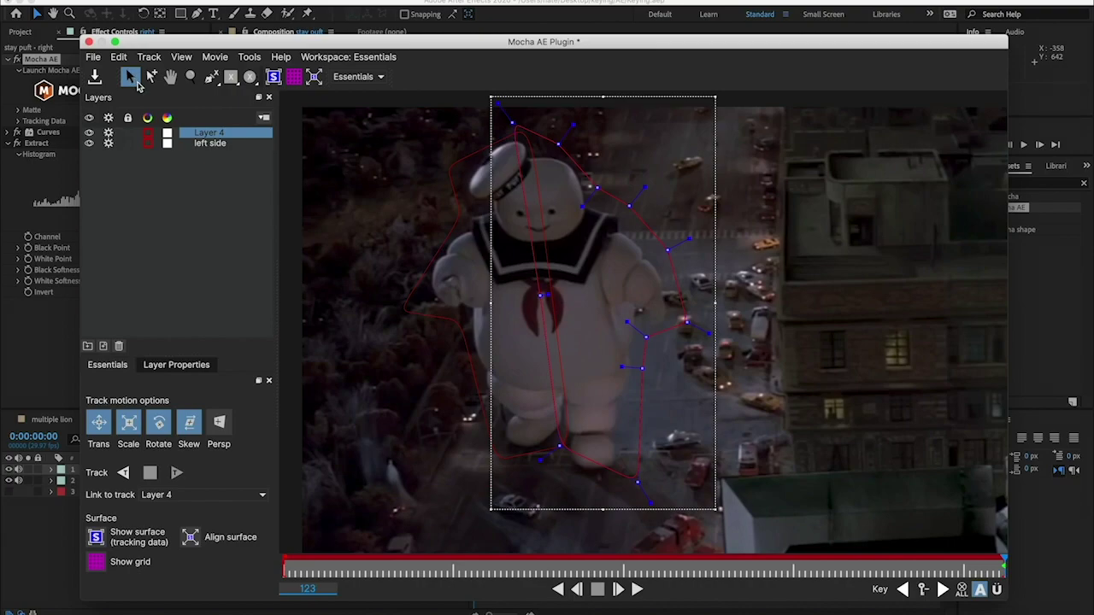
# Set the new layer's spline colour to green #00aa00.
pyautogui.click(150, 138)
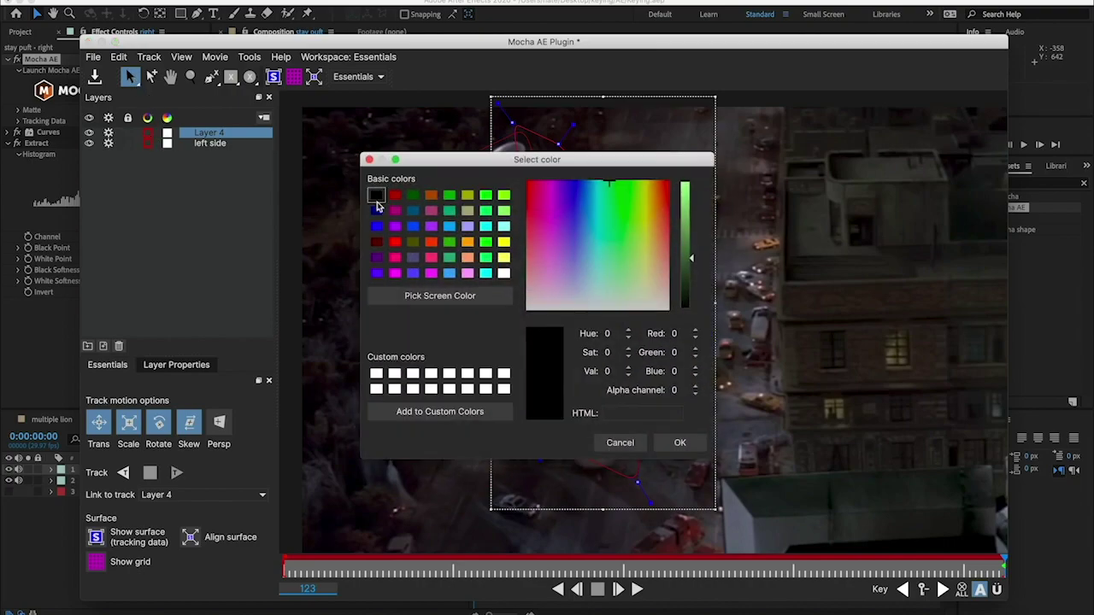
pyautogui.click(449, 195)
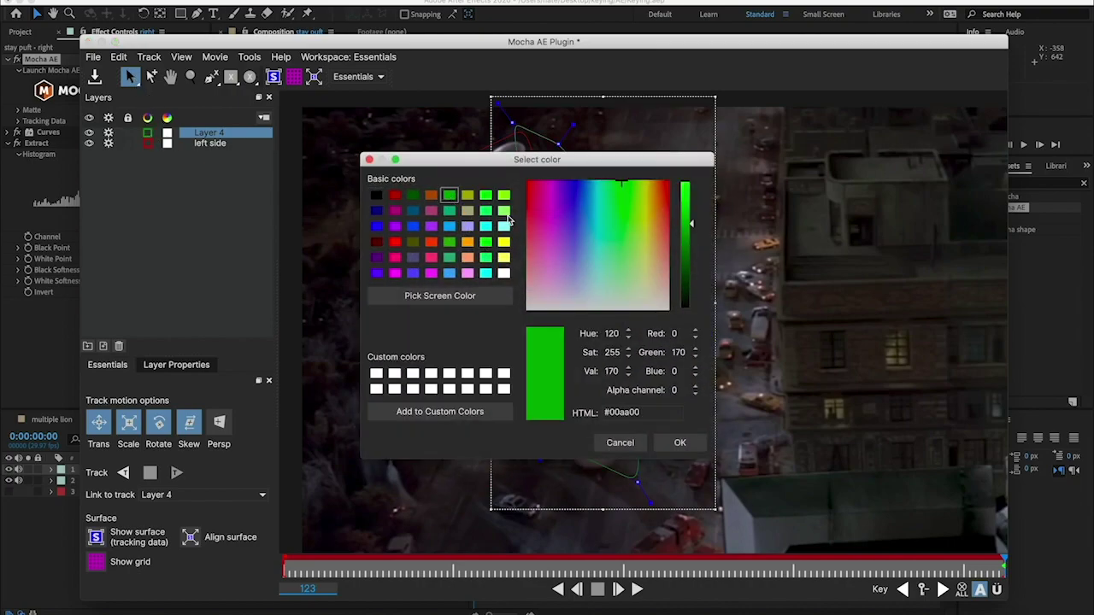
pyautogui.click(370, 160)
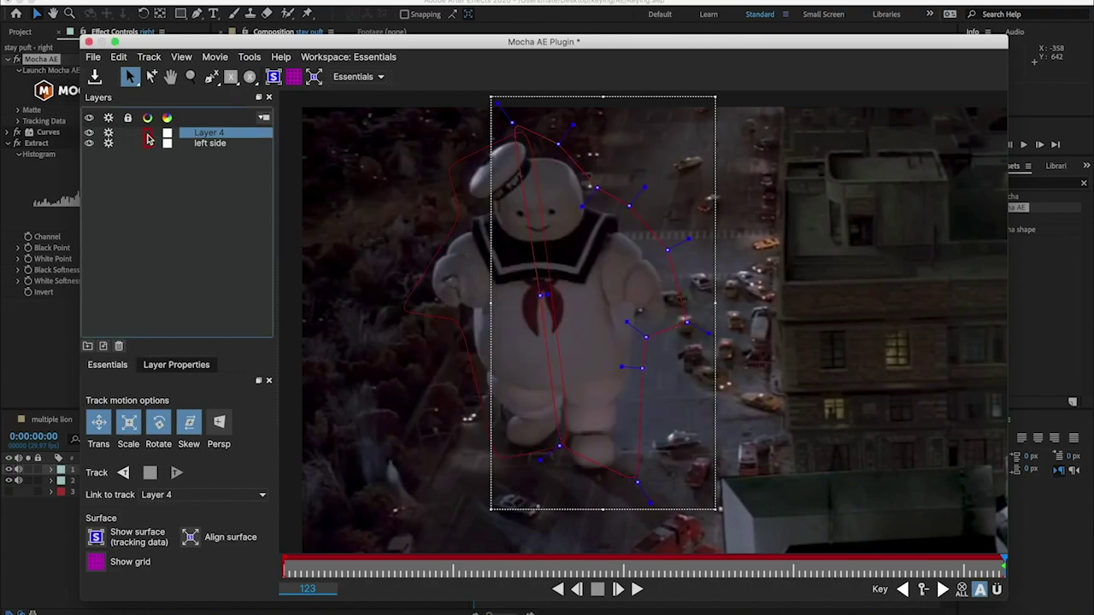
pyautogui.click(148, 139)
pyautogui.click(447, 197)
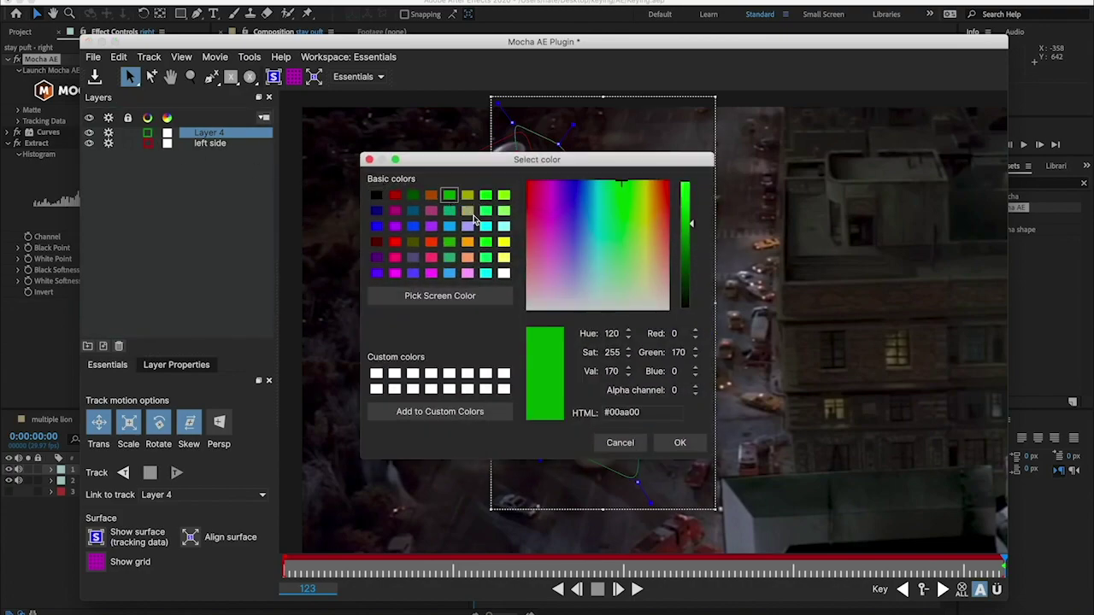
pyautogui.click(676, 445)
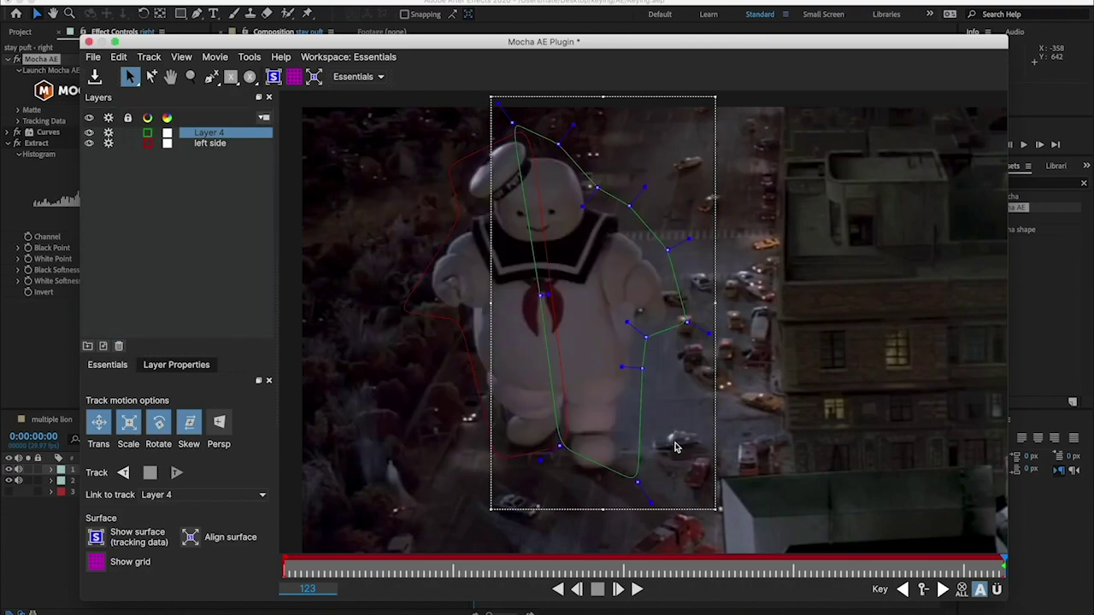
# Rename the green spline's layer as "right side".
pyautogui.click(229, 229)
pyautogui.click(220, 134)
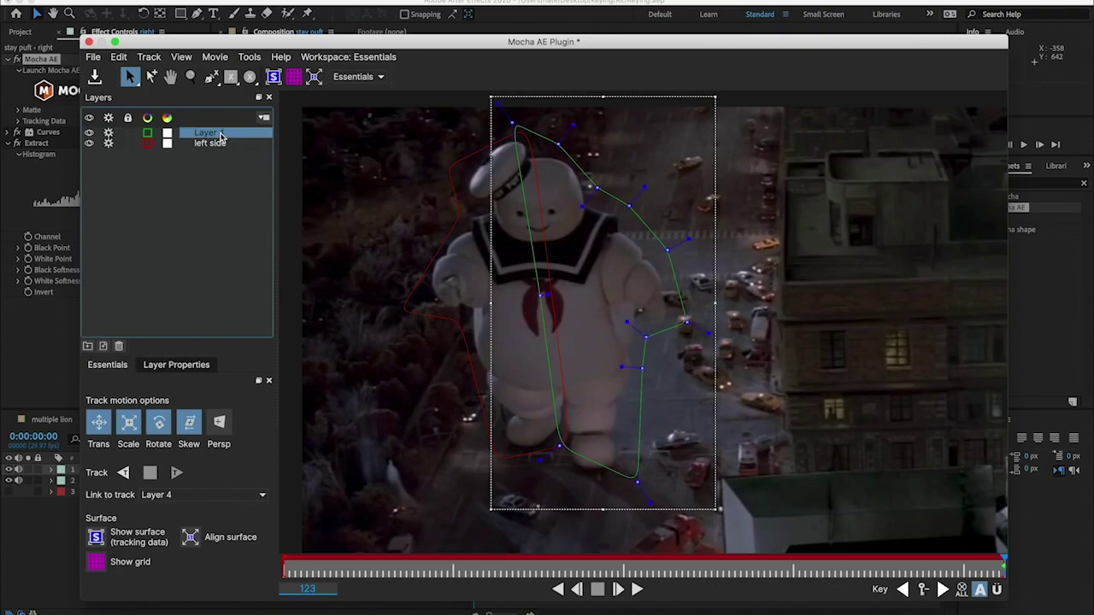
pyautogui.doubleClick(221, 134)
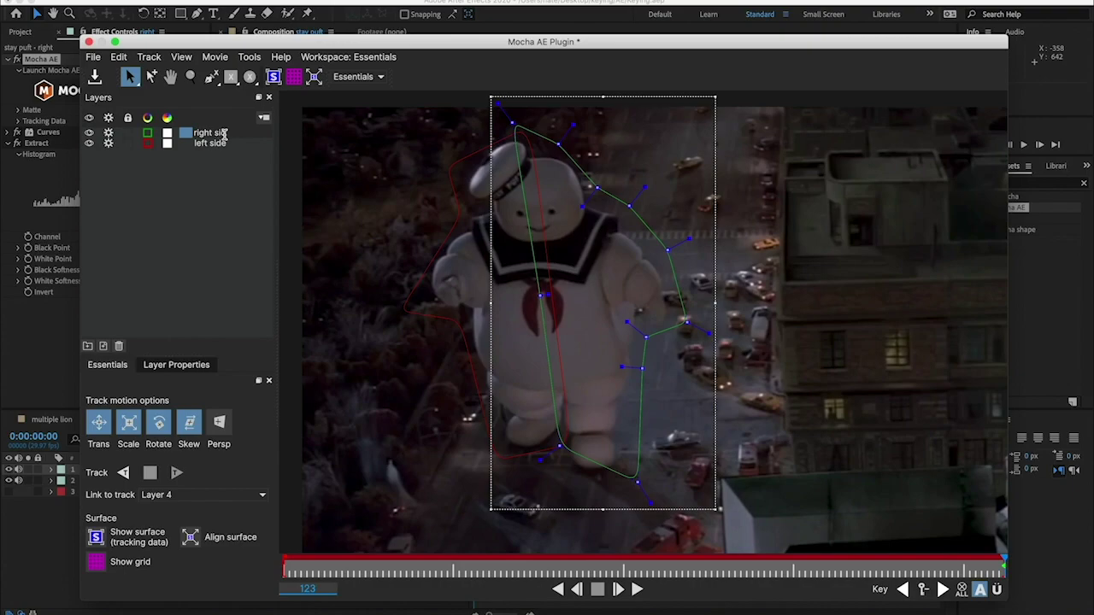
pyautogui.click(208, 215)
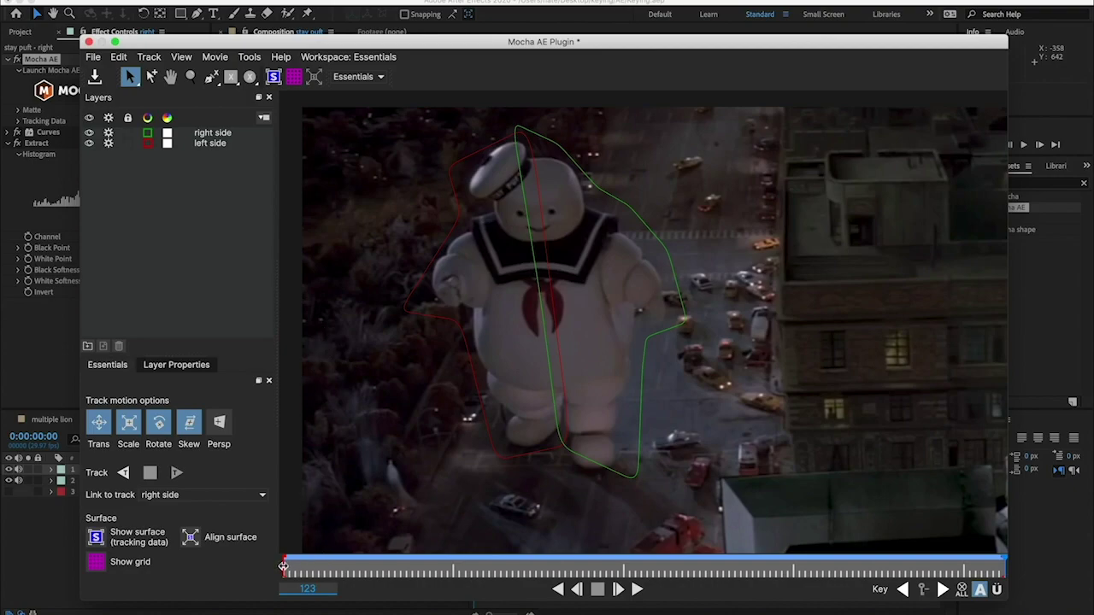
# Select the "right side" layer and raise its spline's hand point slightly on frame 123.
pyautogui.click(228, 134)
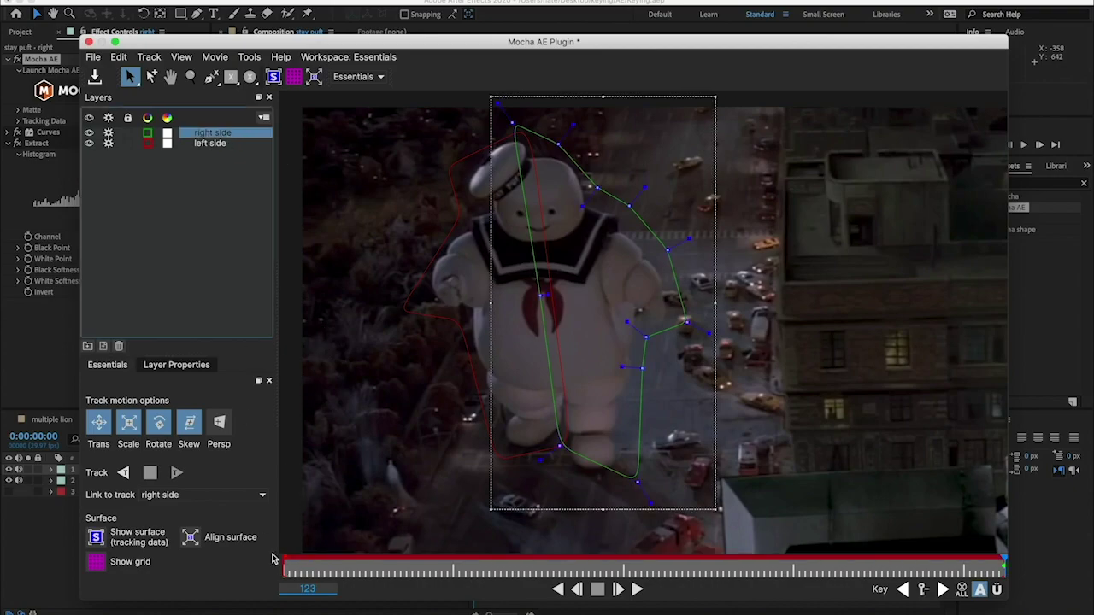
pyautogui.click(687, 321)
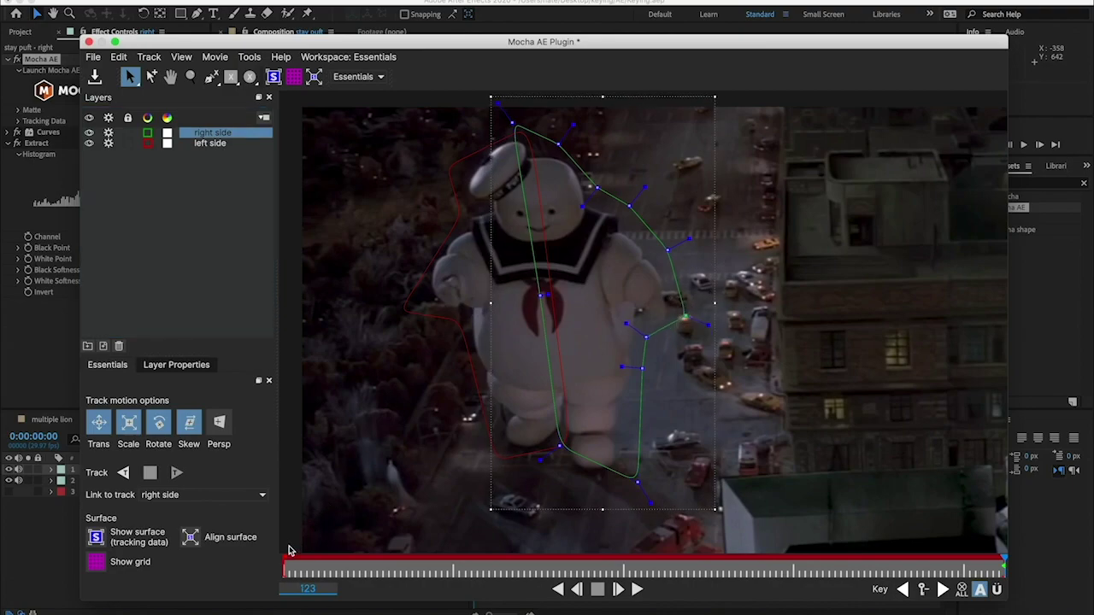
pyautogui.moveTo(286, 560); pyautogui.dragTo(196, 531)
# Reshape the "right side" spline on frames 58 and 87 to enclose the head, shoulder, arm and feet.
pyautogui.click(989, 571)
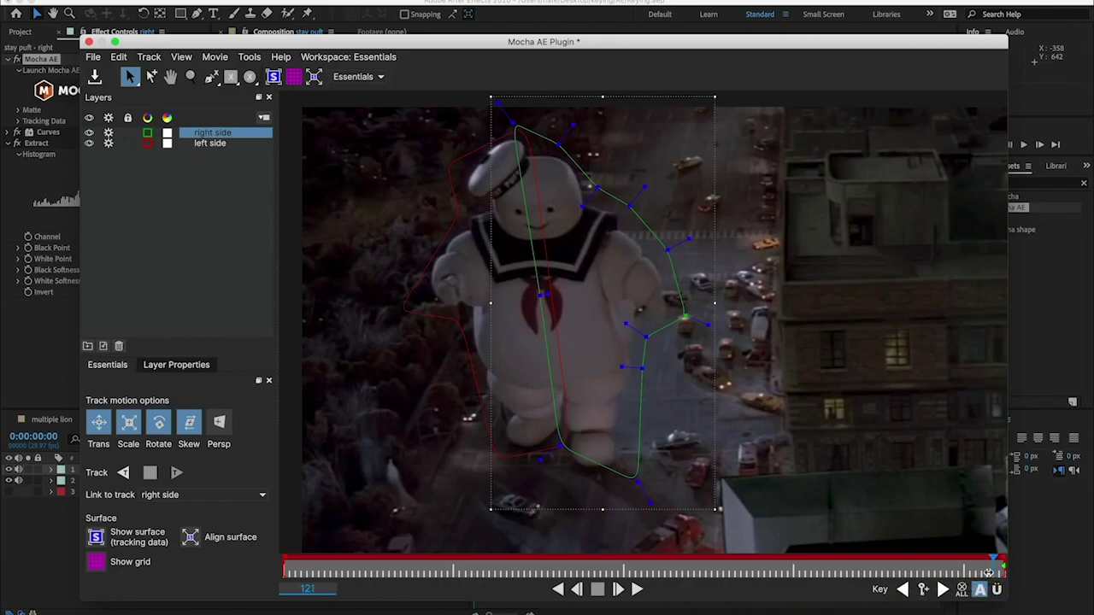
pyautogui.moveTo(990, 571); pyautogui.dragTo(618, 543)
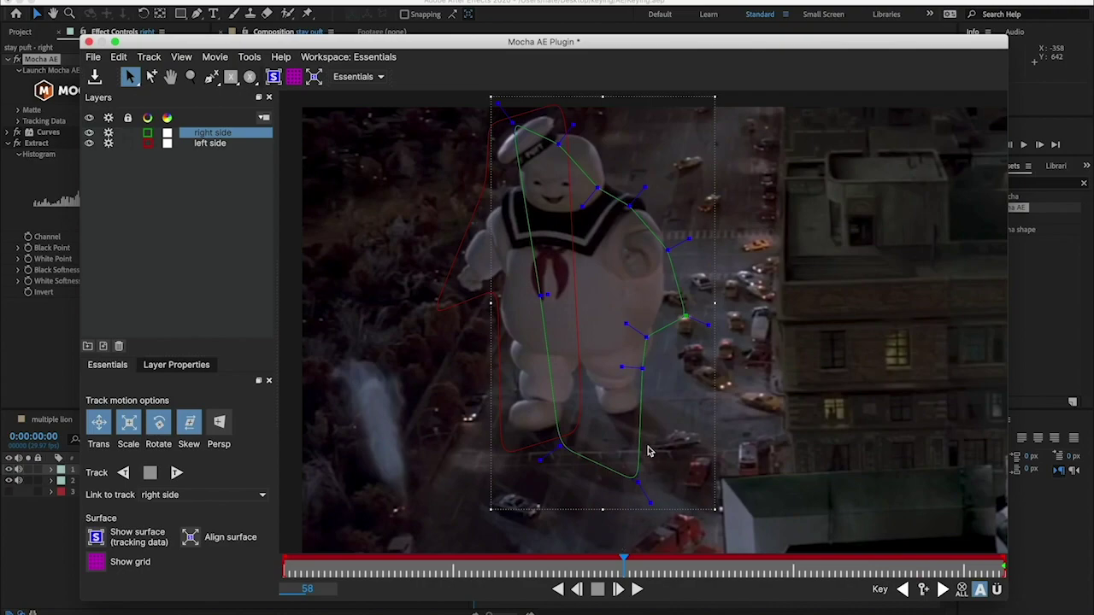
pyautogui.moveTo(634, 479); pyautogui.dragTo(654, 405)
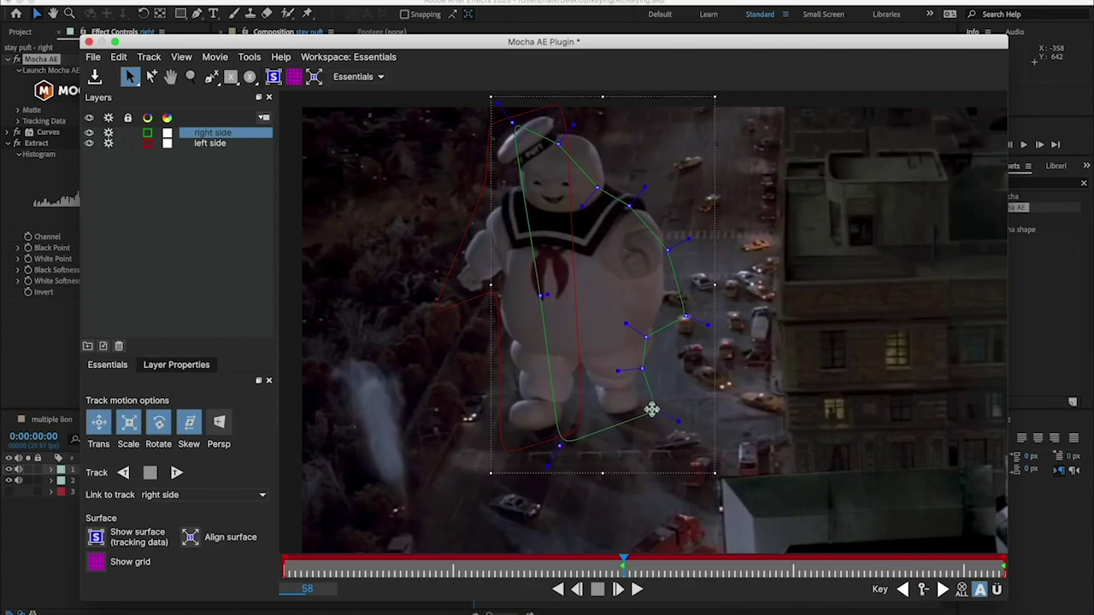
pyautogui.moveTo(564, 444)
pyautogui.mouseDown()
pyautogui.moveTo(647, 371)
pyautogui.moveTo(678, 317)
pyautogui.moveTo(677, 210)
pyautogui.moveTo(567, 117)
pyautogui.moveTo(589, 122)
pyautogui.moveTo(643, 182)
pyautogui.mouseUp()
pyautogui.press('l')
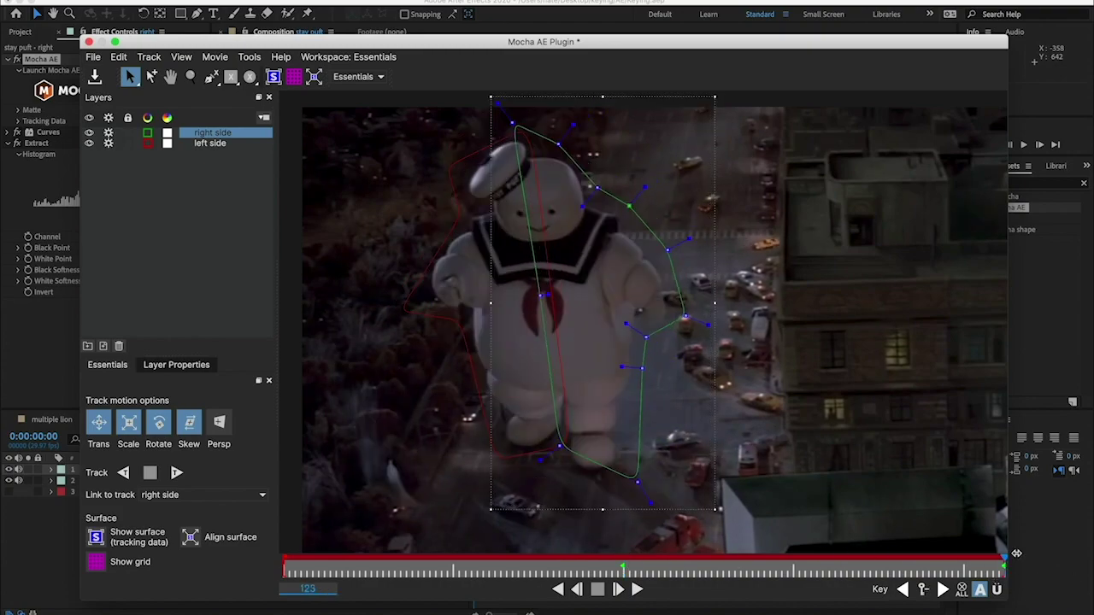
pyautogui.press('j')
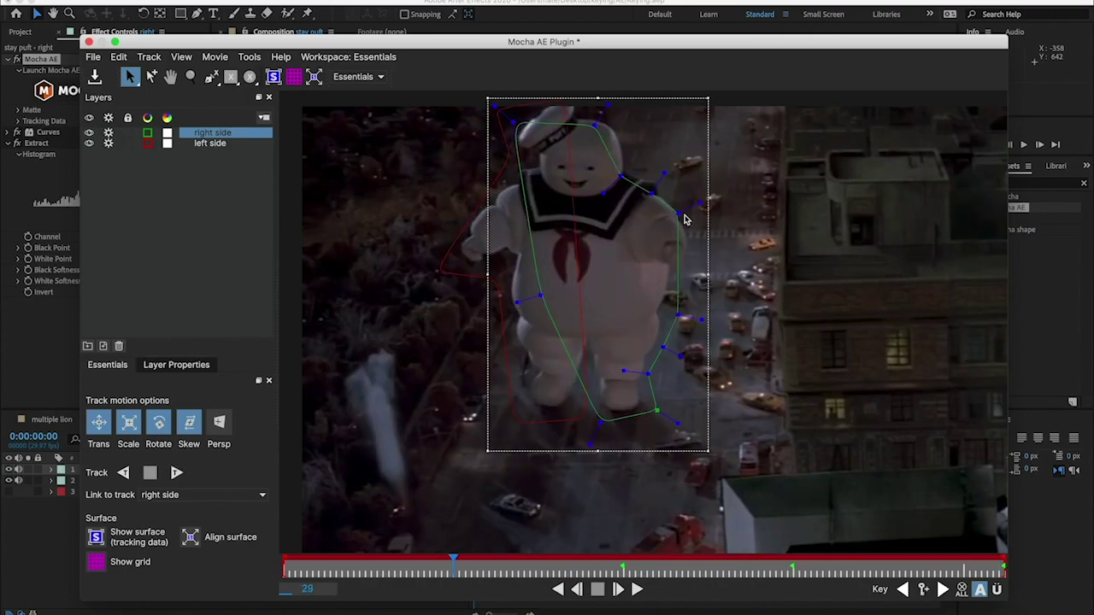
# Reshape the "right side" spline on frame 0 by adjusting its hat, neck, shoulder, hand and waist points.
pyautogui.moveTo(619, 173); pyautogui.dragTo(618, 154)
pyautogui.moveTo(517, 124); pyautogui.dragTo(519, 101)
pyautogui.moveTo(651, 195); pyautogui.dragTo(646, 165)
pyautogui.moveTo(677, 212); pyautogui.dragTo(675, 191)
pyautogui.moveTo(676, 316); pyautogui.dragTo(672, 298)
pyautogui.moveTo(663, 348); pyautogui.dragTo(655, 349)
# Adjust the "right side" spline on frame 29 by moving the arm points outward and the neck and hat points upward.
pyautogui.moveTo(284, 564); pyautogui.dragTo(452, 563)
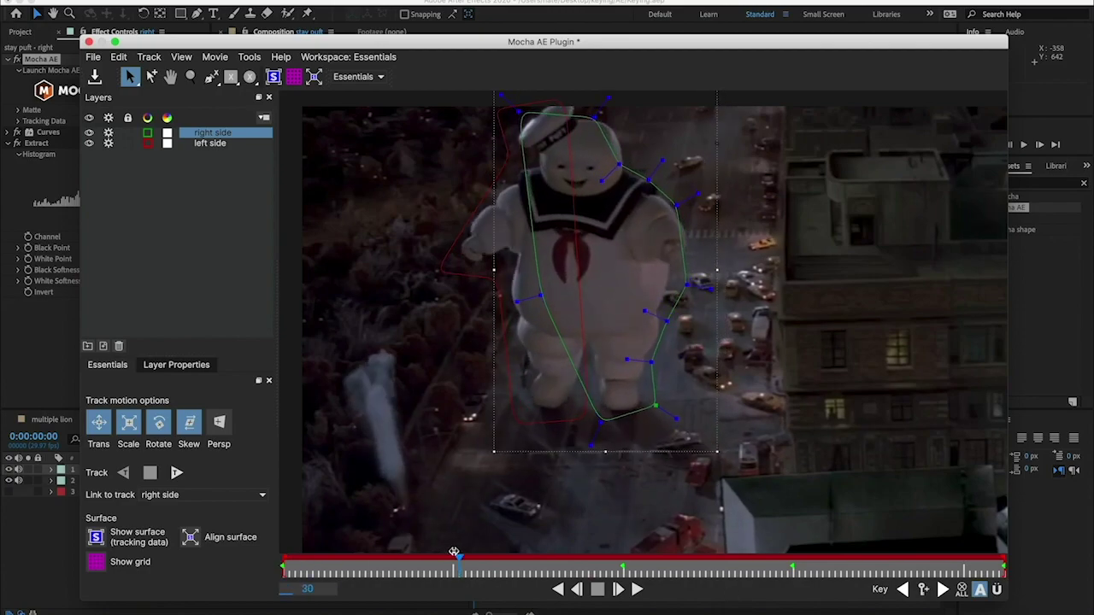
pyautogui.moveTo(693, 209); pyautogui.dragTo(694, 208)
pyautogui.moveTo(619, 164); pyautogui.dragTo(626, 134)
pyautogui.moveTo(609, 97); pyautogui.dragTo(583, 96)
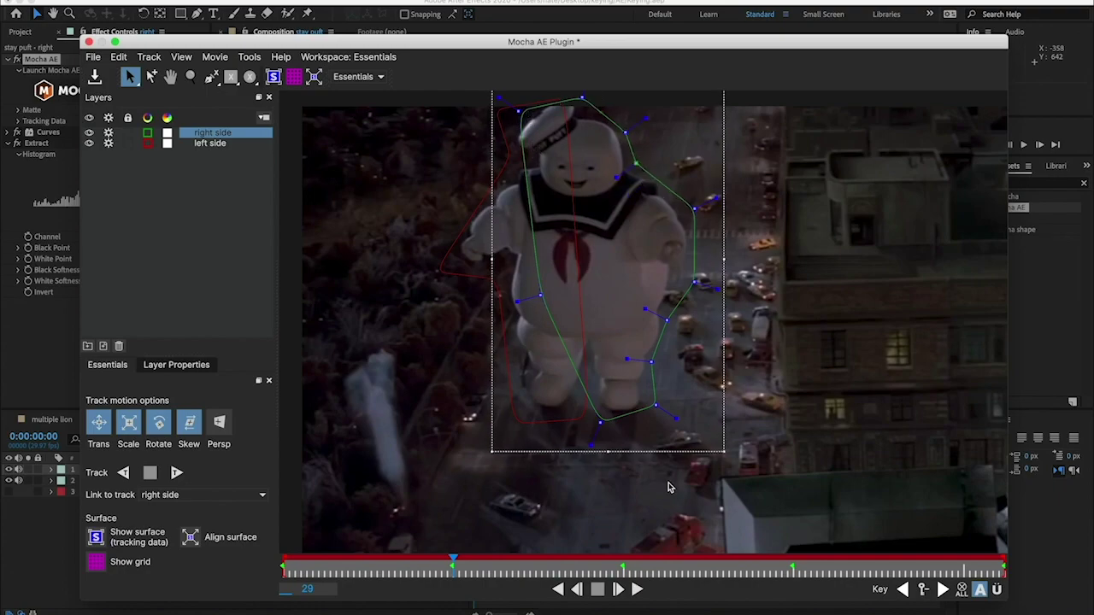
# Adjust the "right side" spline's point beside the head on frame 45.
pyautogui.moveTo(454, 566); pyautogui.dragTo(536, 534)
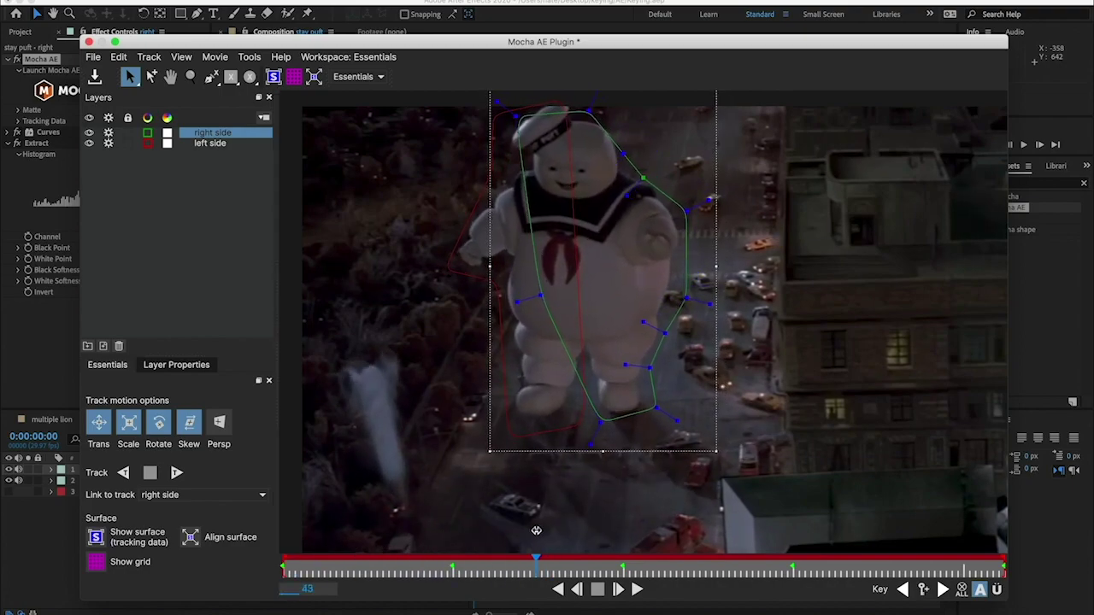
pyautogui.moveTo(533, 529); pyautogui.dragTo(543, 519)
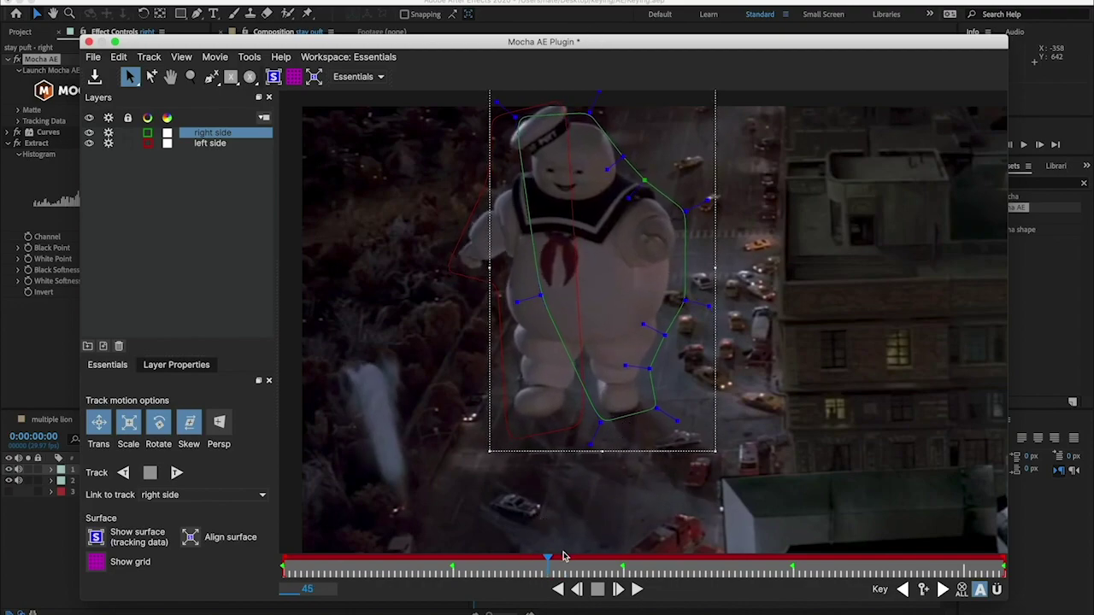
pyautogui.moveTo(645, 181); pyautogui.dragTo(620, 144)
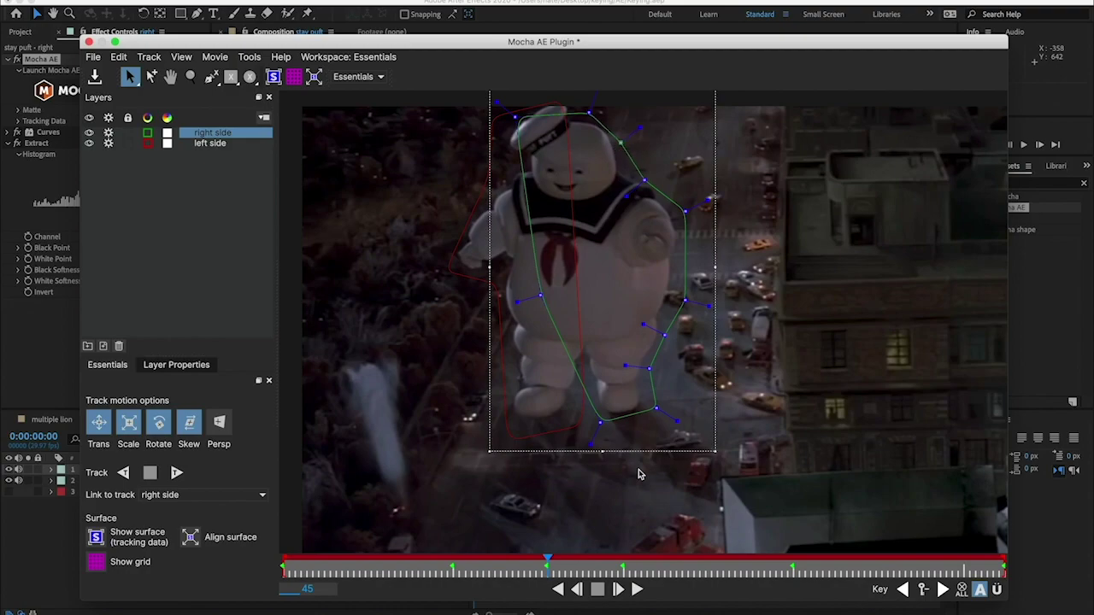
# Track the "right side" layer forward from frame 0 with perspective motion enabled and Link to track set to None.
pyautogui.moveTo(547, 567); pyautogui.dragTo(183, 559)
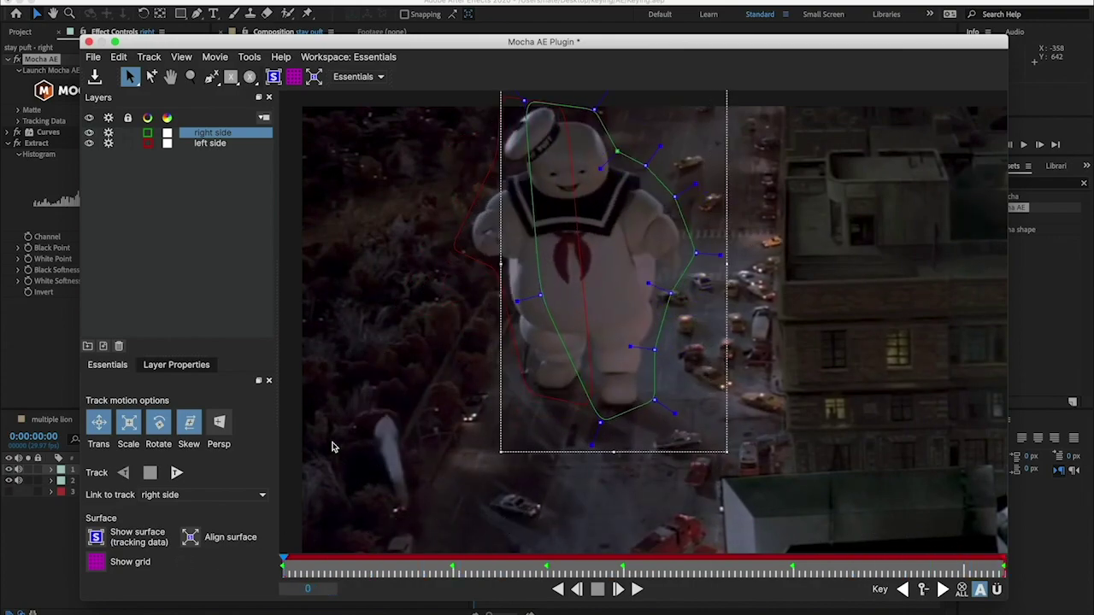
pyautogui.click(222, 430)
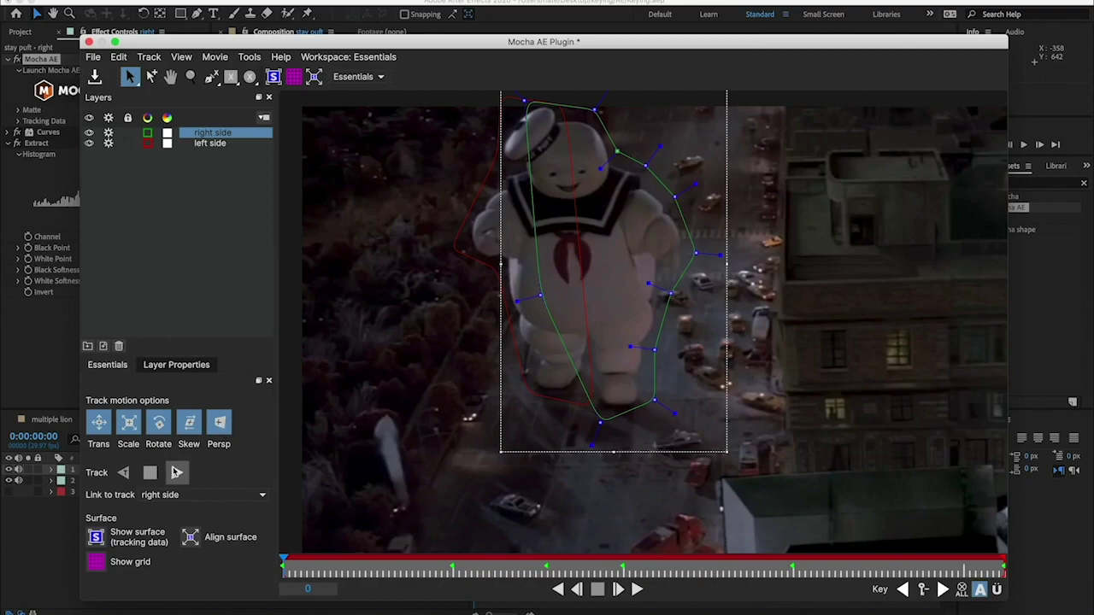
pyautogui.click(173, 495)
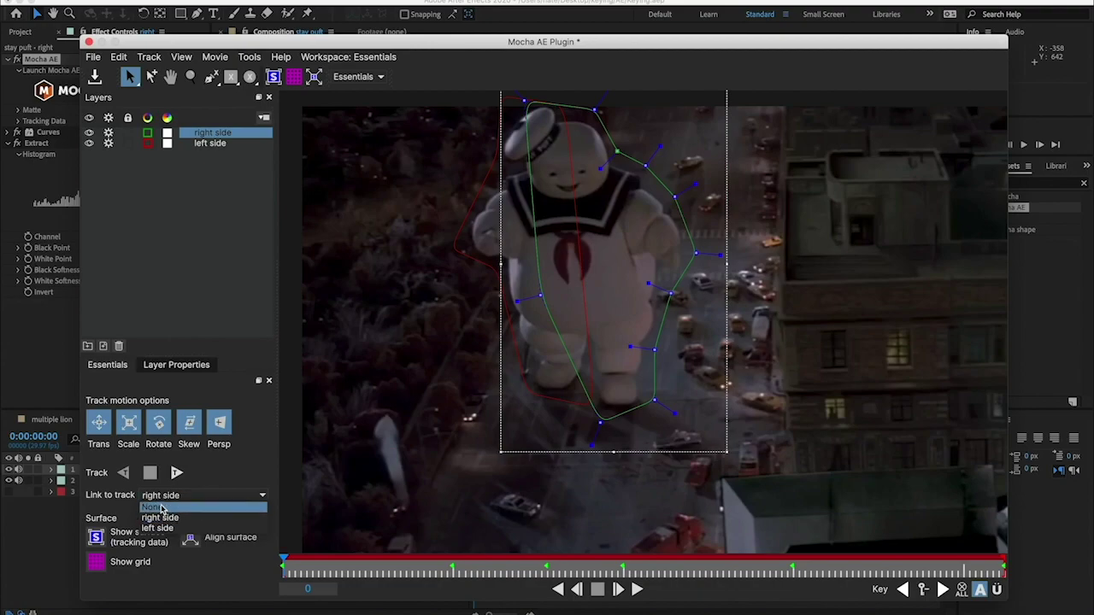
pyautogui.click(158, 510)
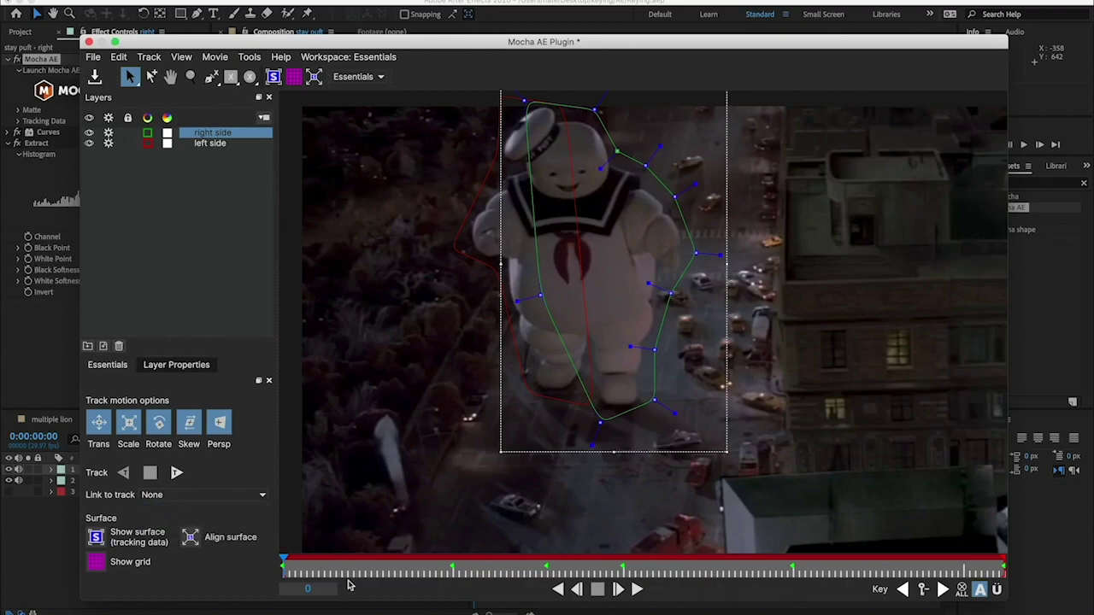
pyautogui.moveTo(283, 568); pyautogui.dragTo(265, 551)
pyautogui.click(177, 473)
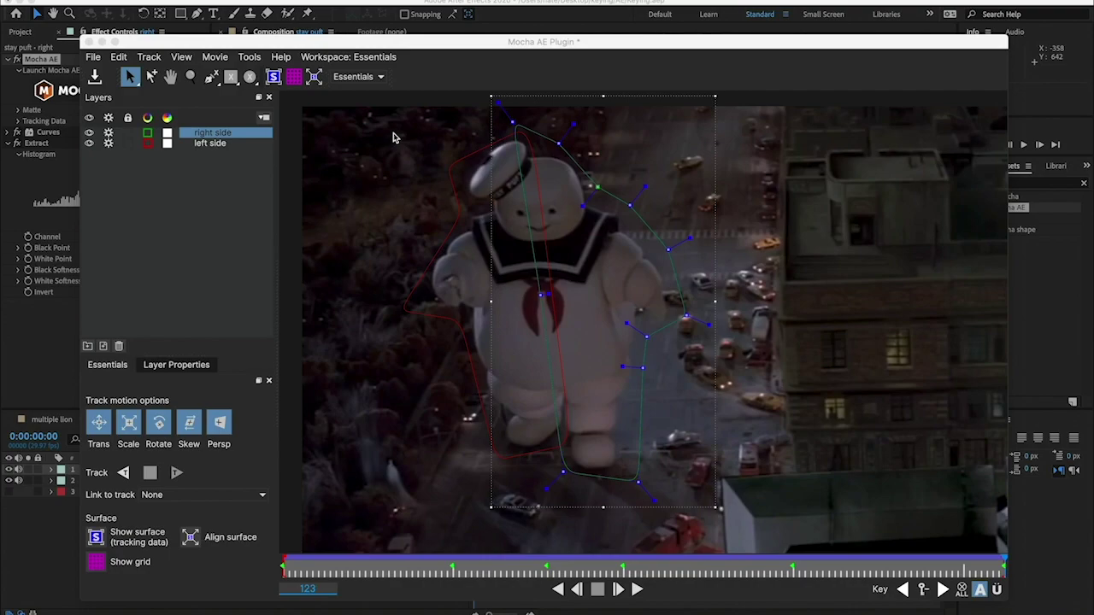
# Save the Mocha project with both tracked splines and close the Mocha window to return to After Effects.
pyautogui.click(96, 59)
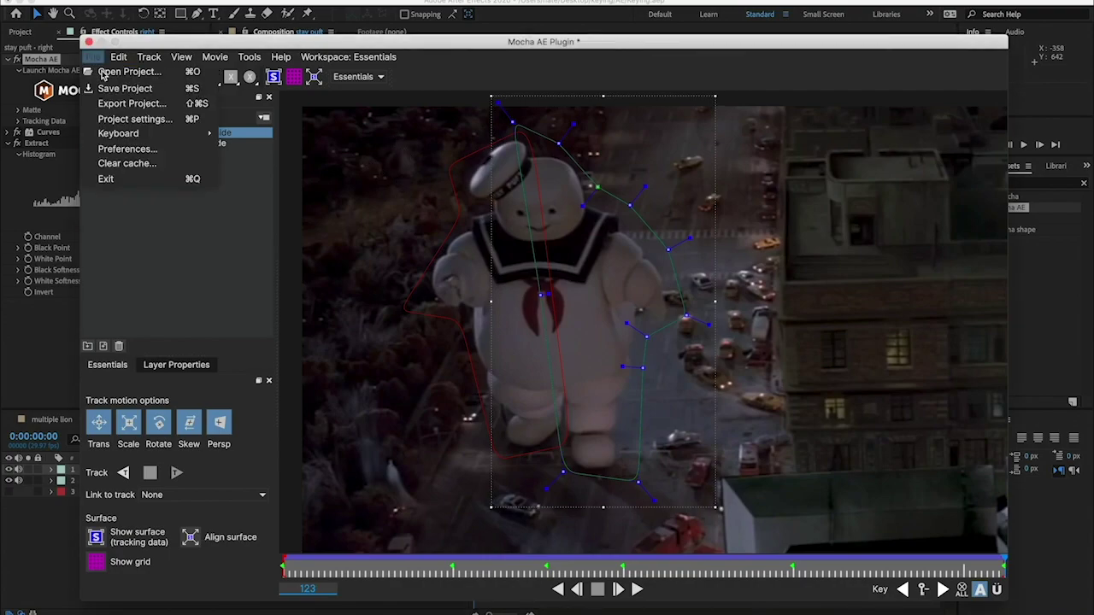
pyautogui.click(138, 89)
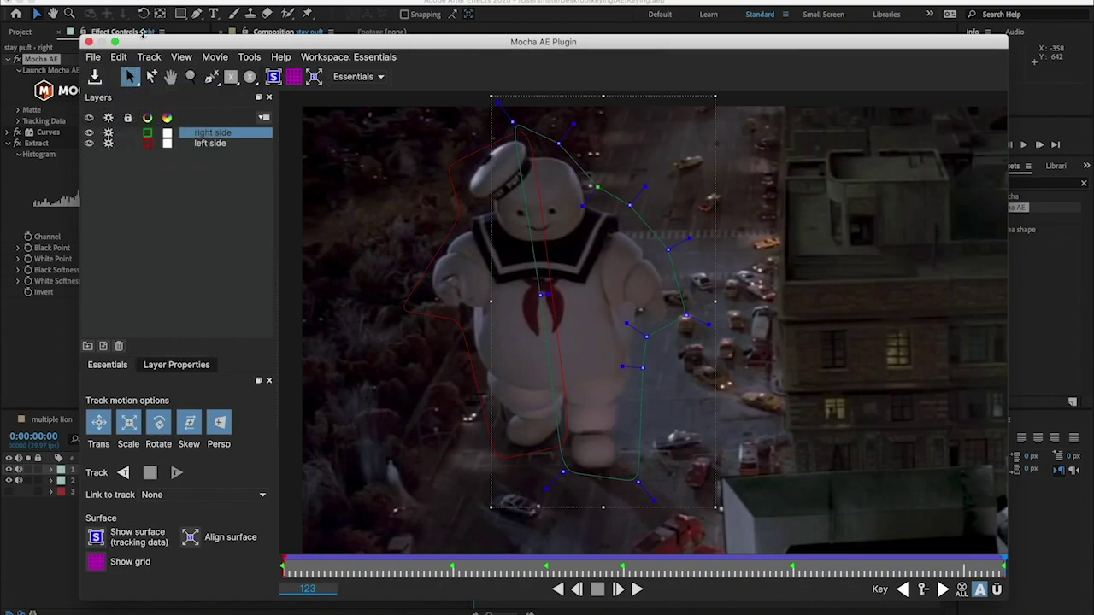
pyautogui.click(89, 43)
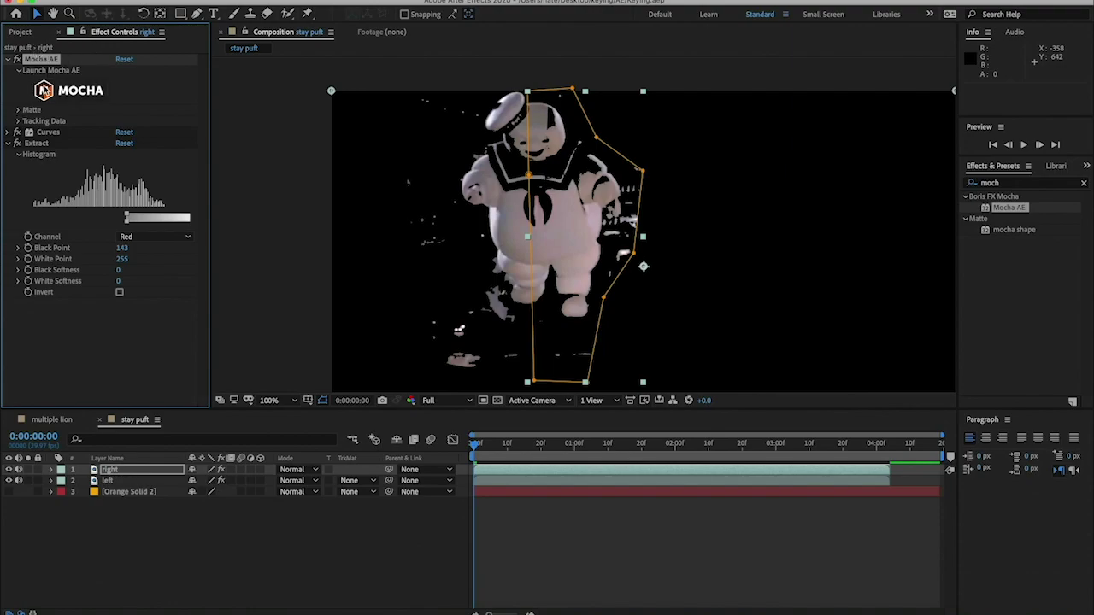
# Create After Effects masks on the "right" layer from all visible Mocha shapes.
pyautogui.click(18, 110)
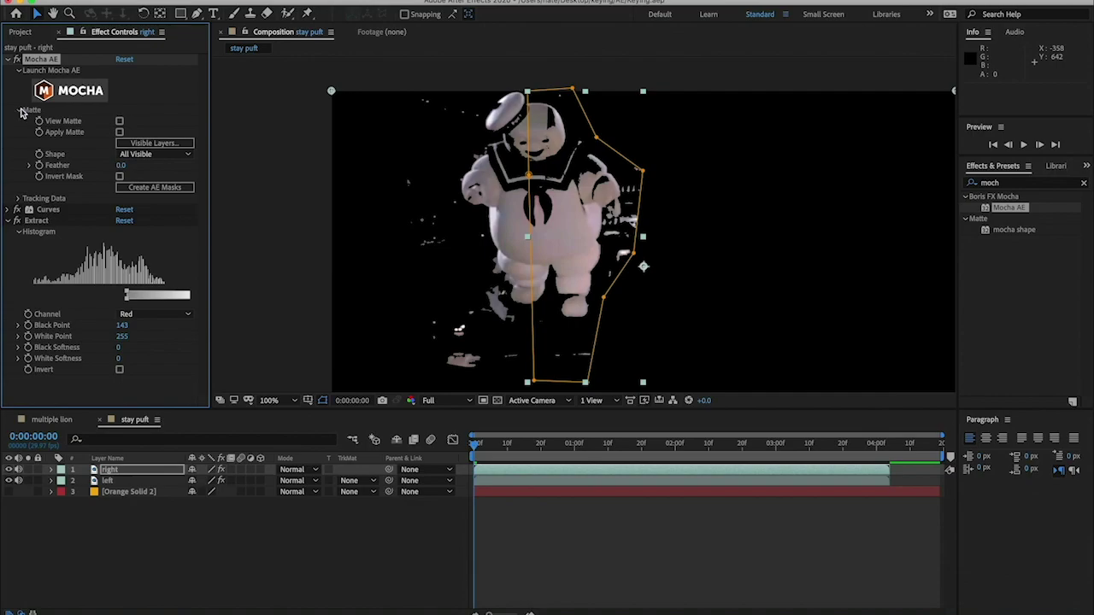
pyautogui.click(147, 189)
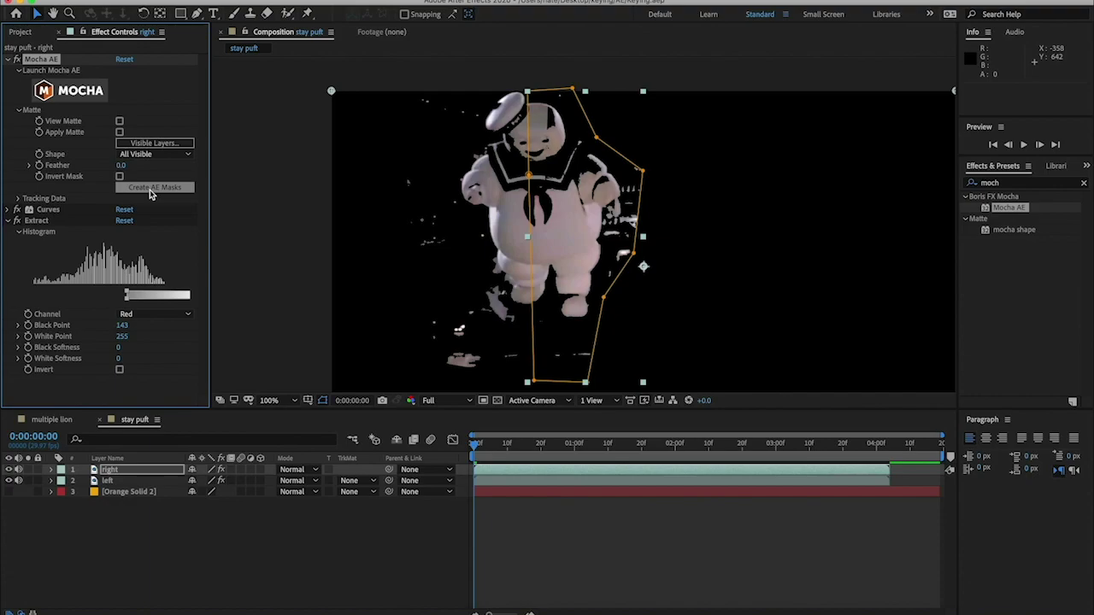
pyautogui.click(150, 192)
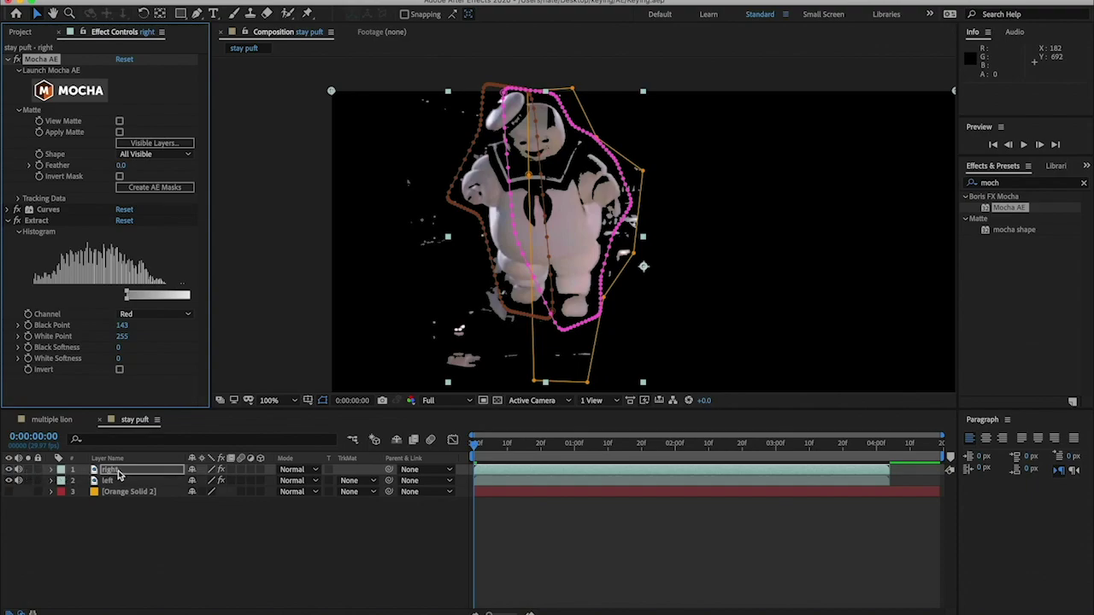
# Reveal the masks of the "right" layer and delete Mask 1.
pyautogui.click(53, 470)
pyautogui.click(61, 481)
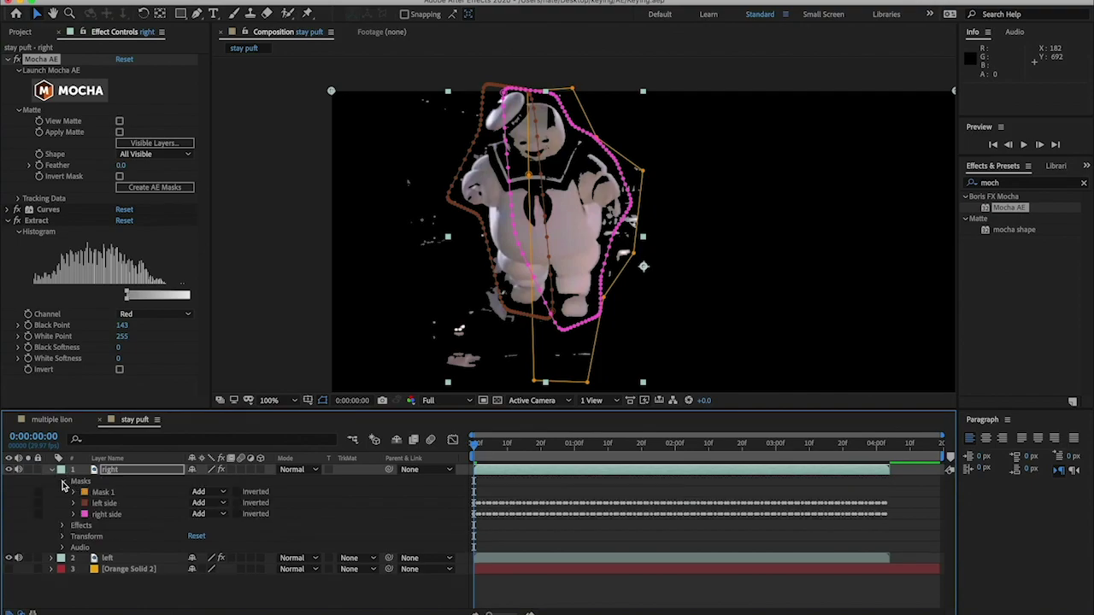
pyautogui.click(114, 496)
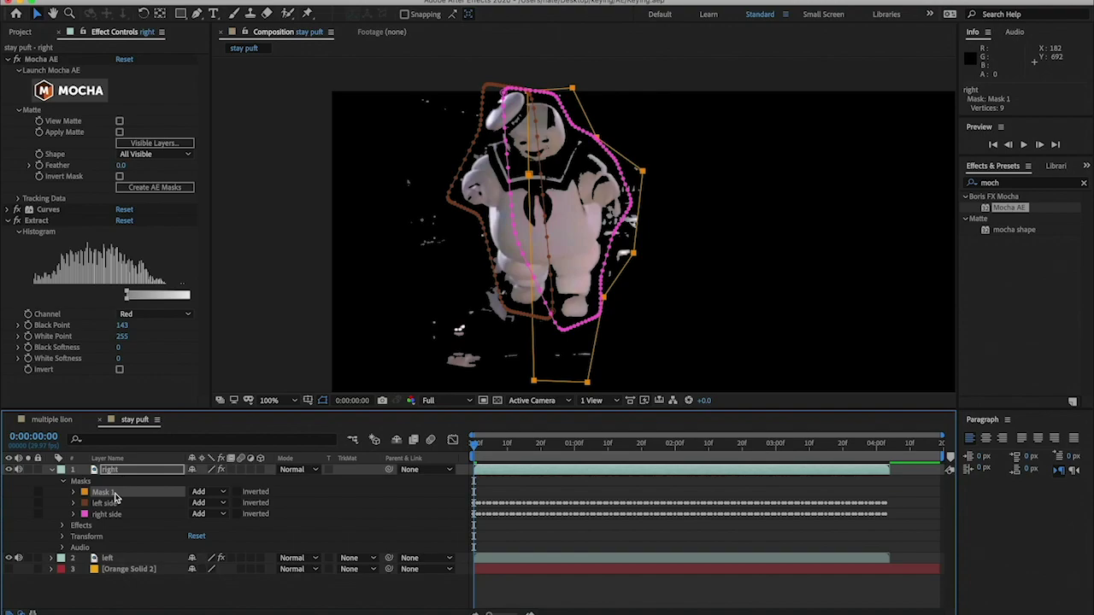
pyautogui.press('Delete')
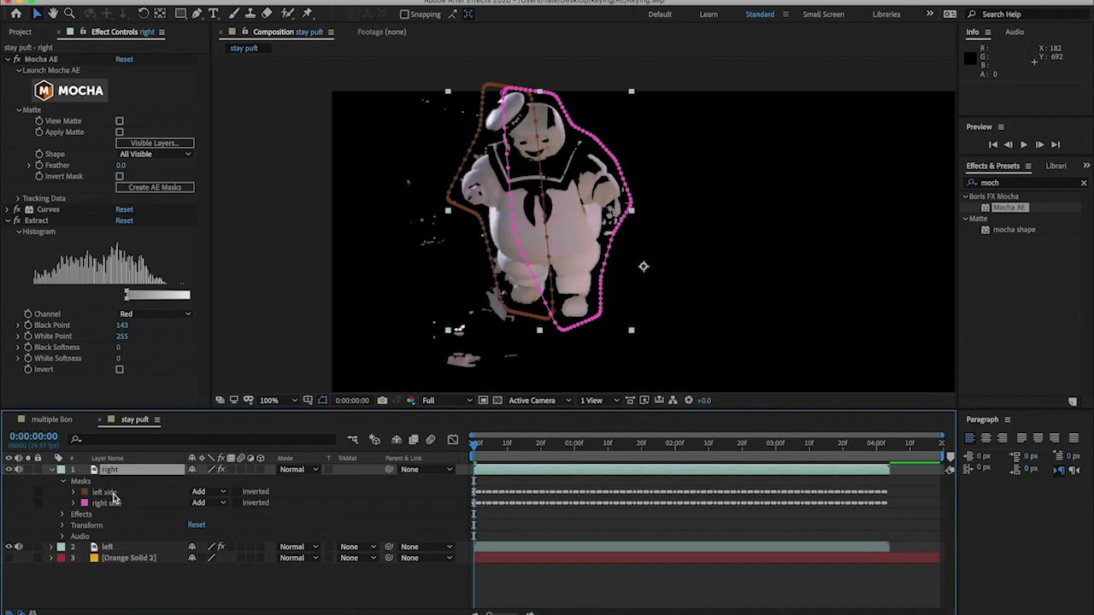
# Move the "left side" mask from the "right" layer to the "left" layer by pasting a copy and deleting the original.
pyautogui.click(107, 494)
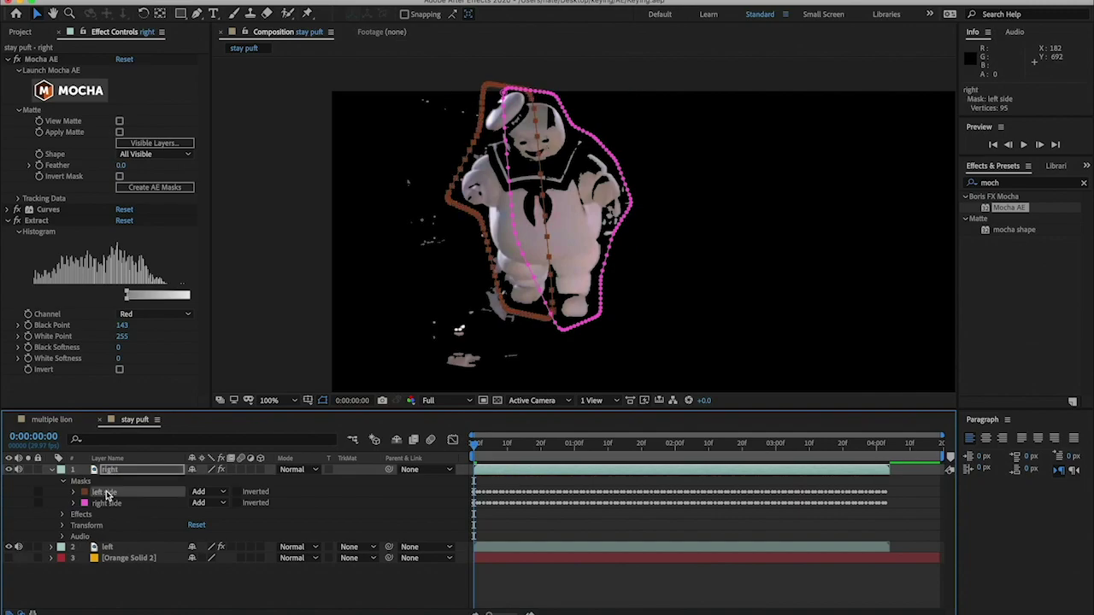
pyautogui.click(124, 548)
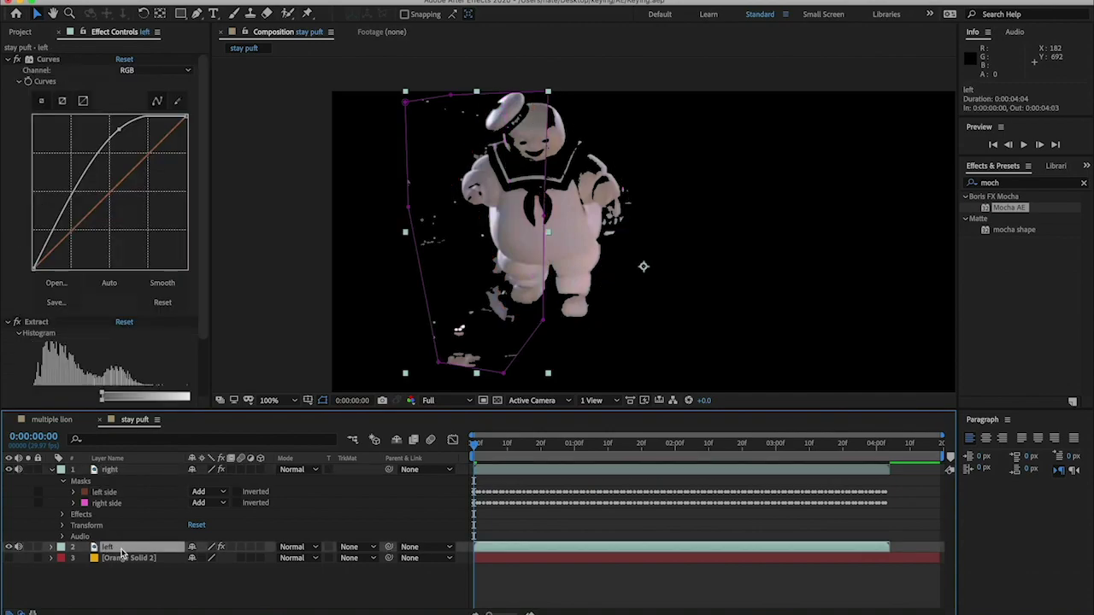
pyautogui.press('Return')
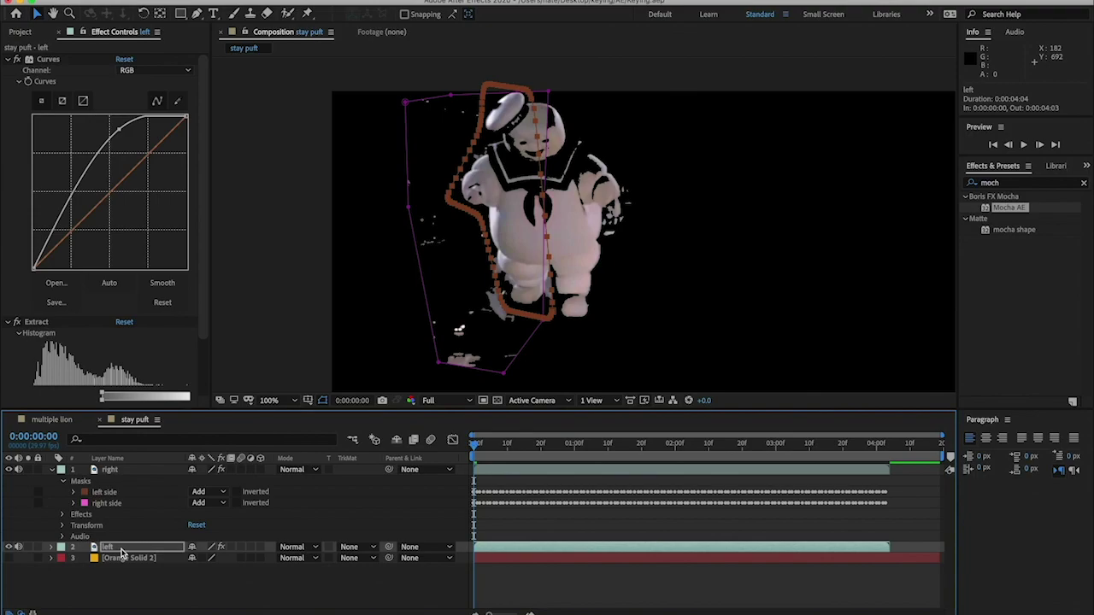
pyautogui.click(149, 278)
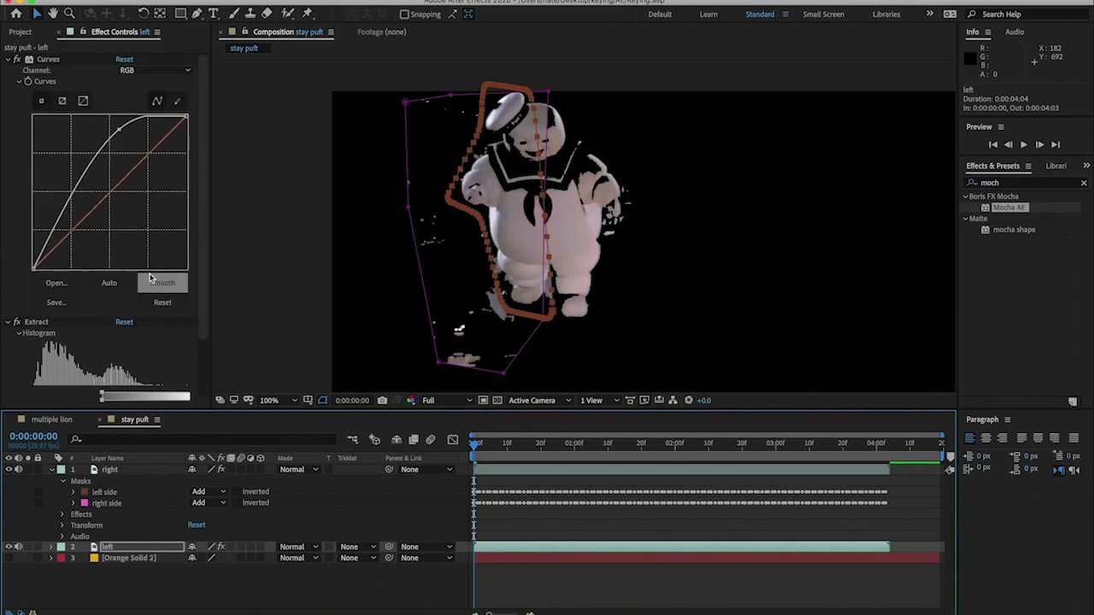
pyautogui.click(110, 493)
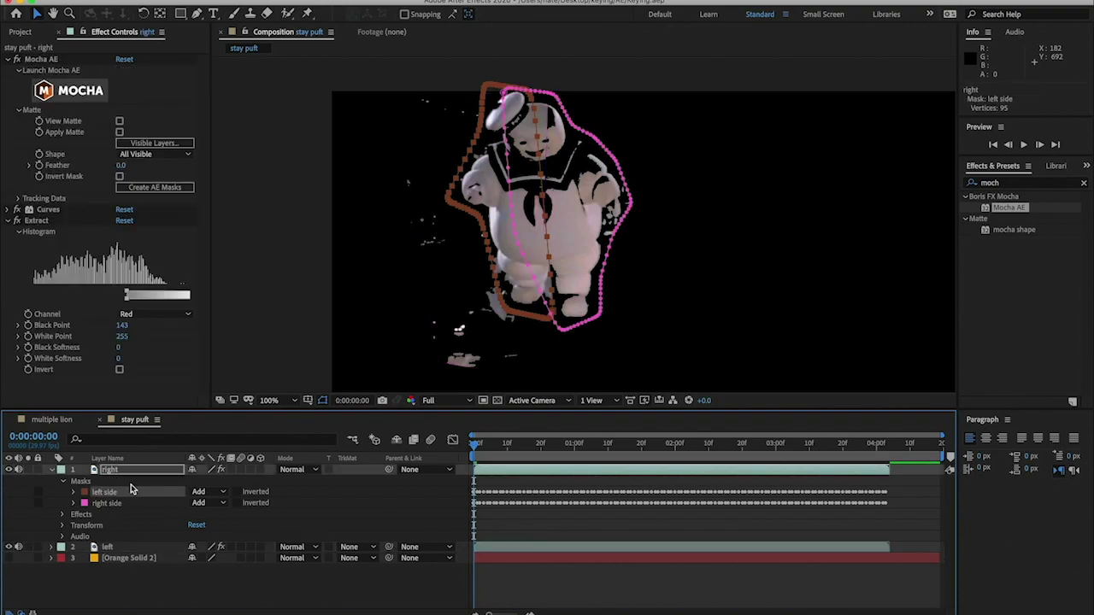
pyautogui.press('Delete')
# Reveal the masks of the "left" layer and delete its old hand-drawn mask, keeping only "left side".
pyautogui.click(137, 535)
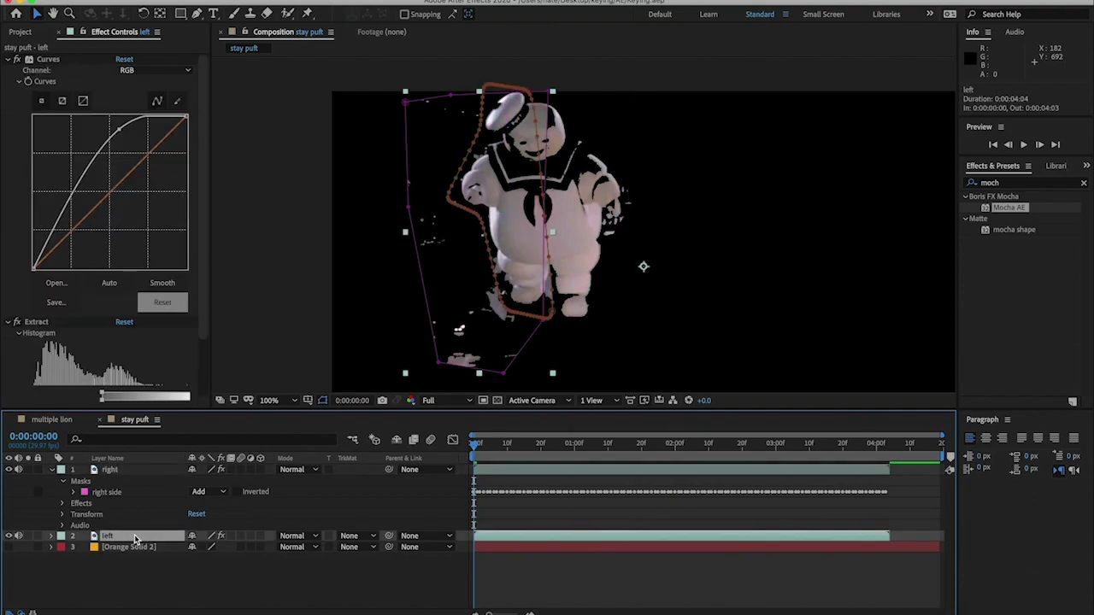
pyautogui.click(53, 536)
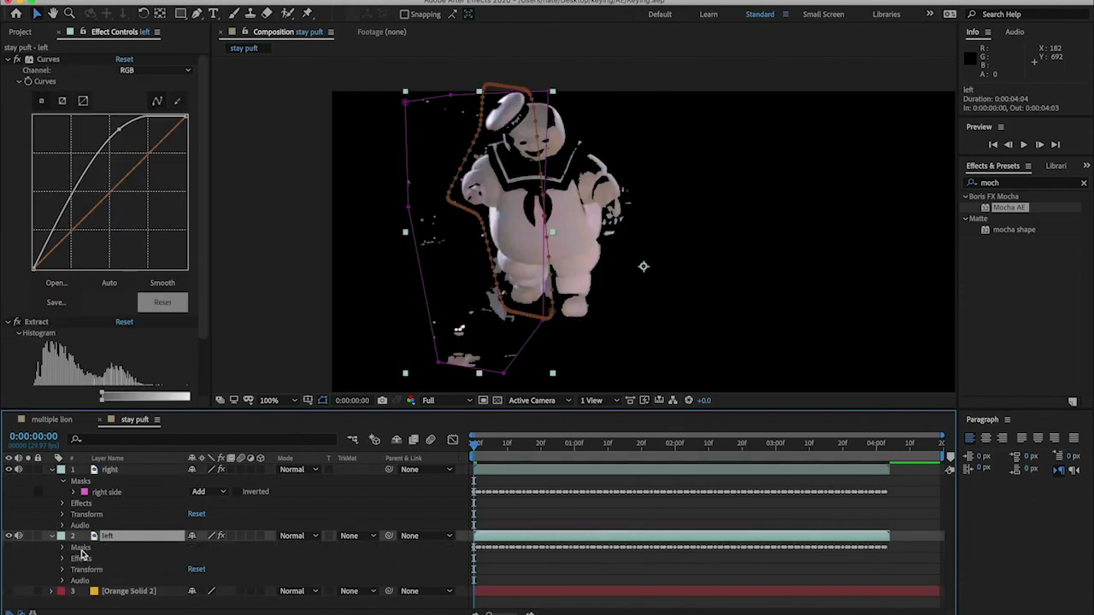
pyautogui.click(62, 548)
pyautogui.click(112, 560)
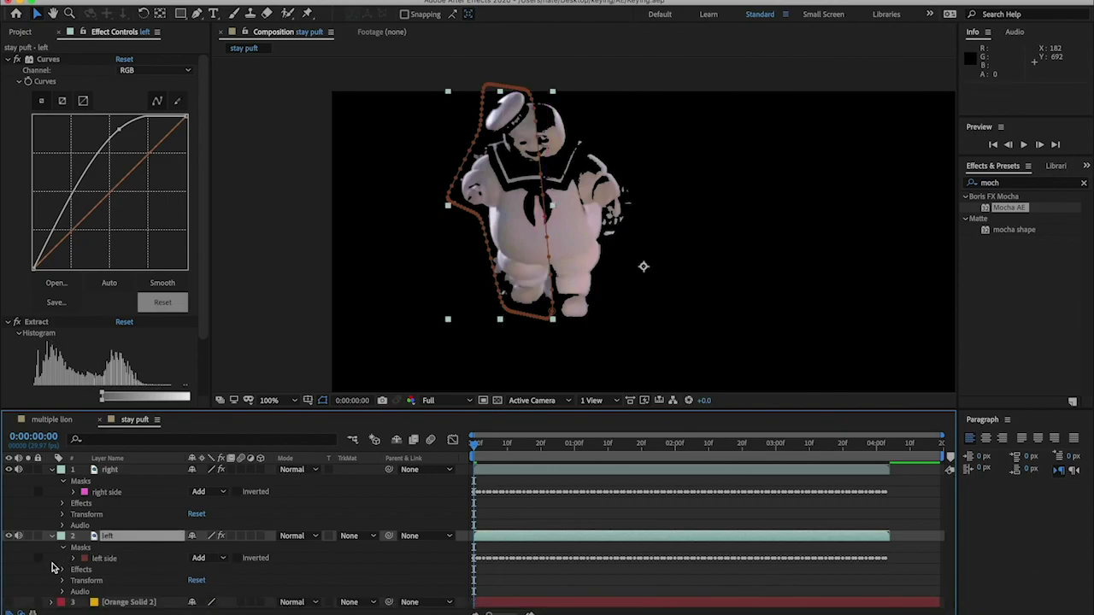
# Preview the masked composition, return to the first frame, and collapse and deselect the "right" and "left" layers.
pyautogui.press('space')
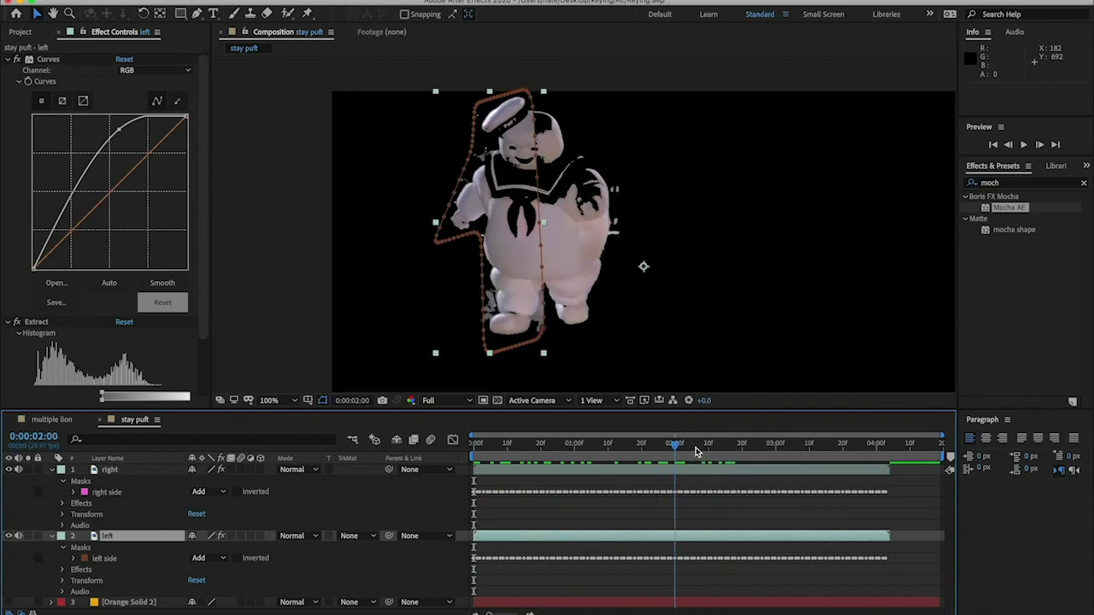
pyautogui.moveTo(770, 442); pyautogui.dragTo(355, 441)
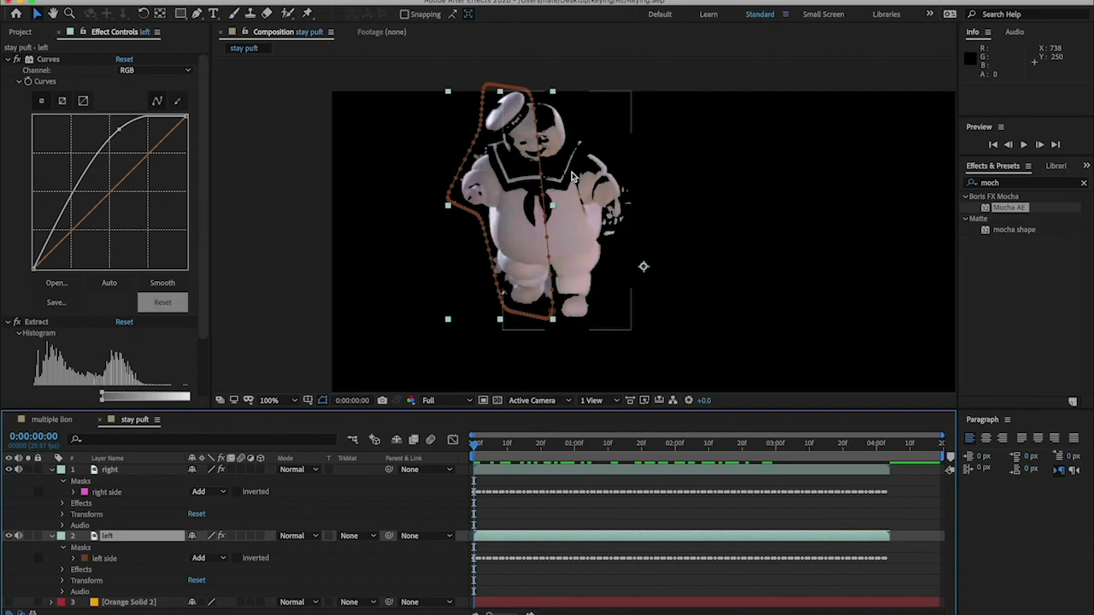
pyautogui.click(52, 470)
pyautogui.click(53, 481)
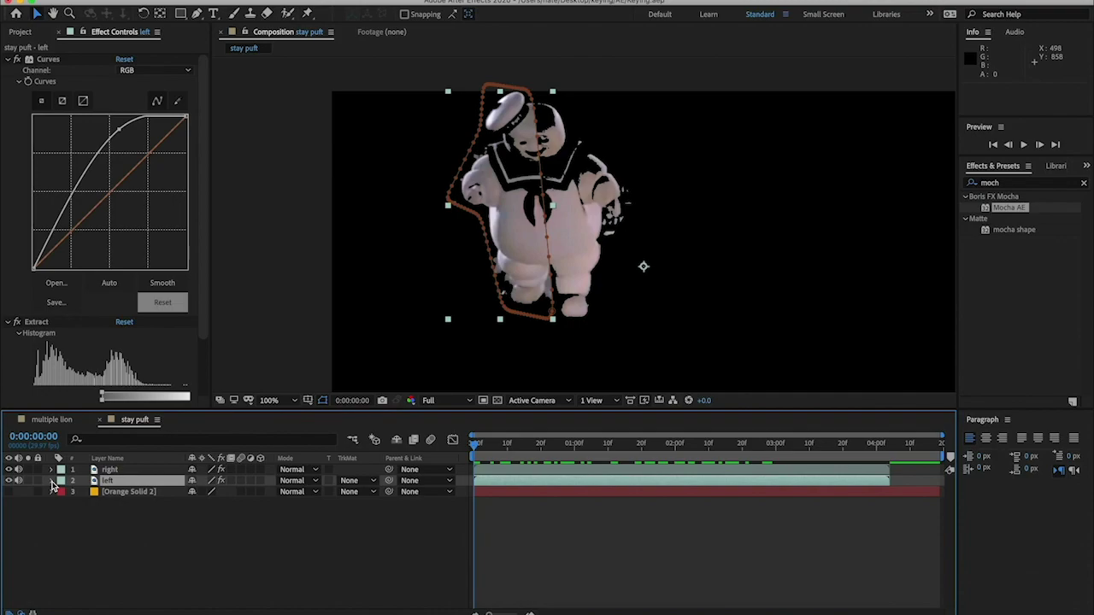
pyautogui.click(121, 528)
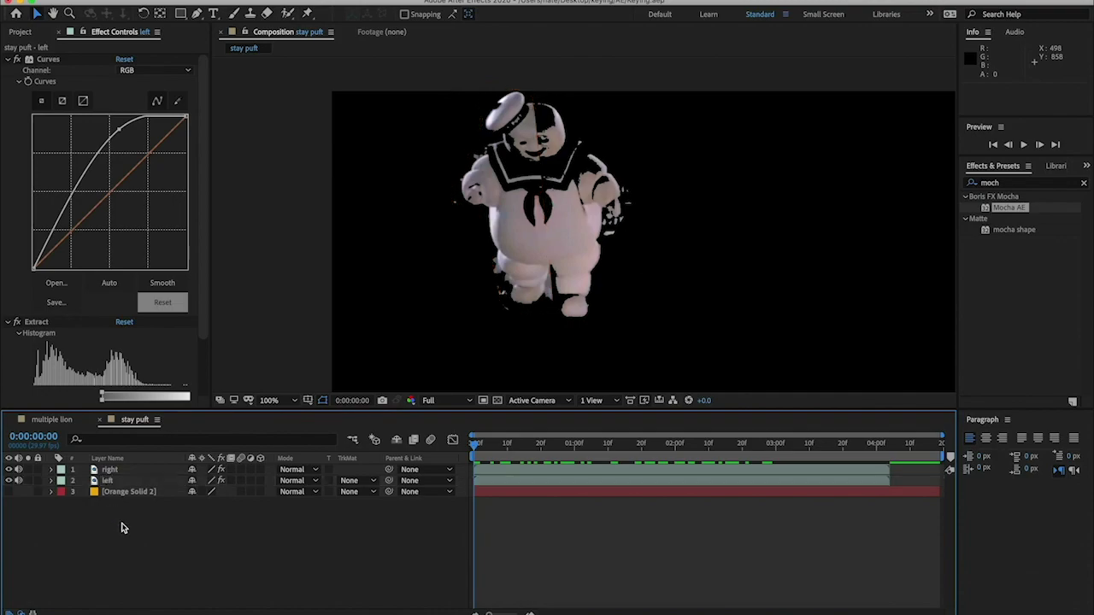
# Duplicate the "right" layer and rename the copy "core".
pyautogui.click(129, 470)
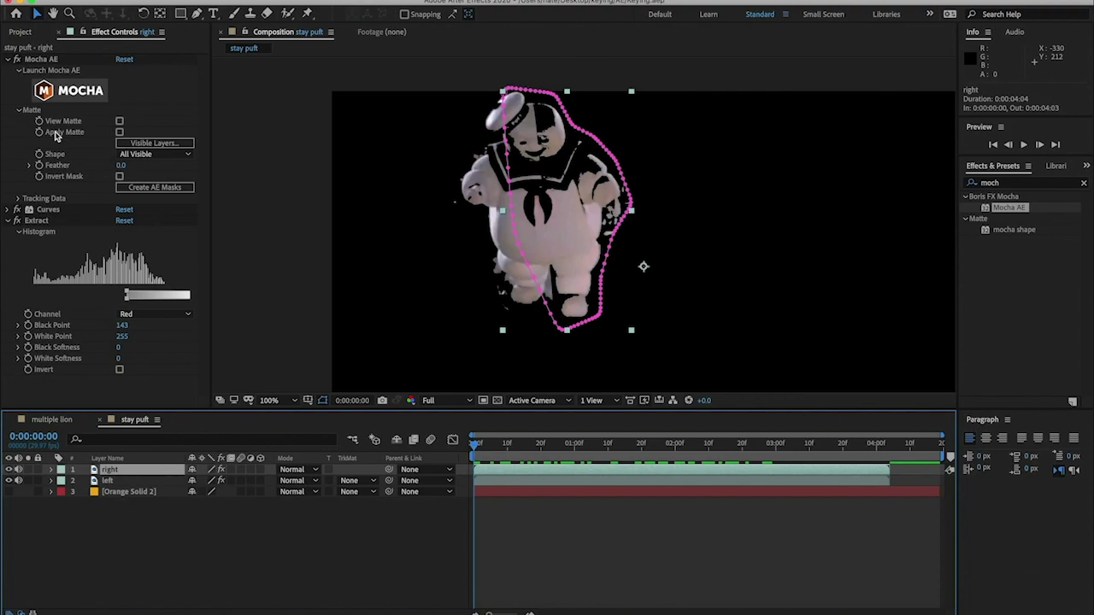
pyautogui.press('super+d')
pyautogui.click(120, 476)
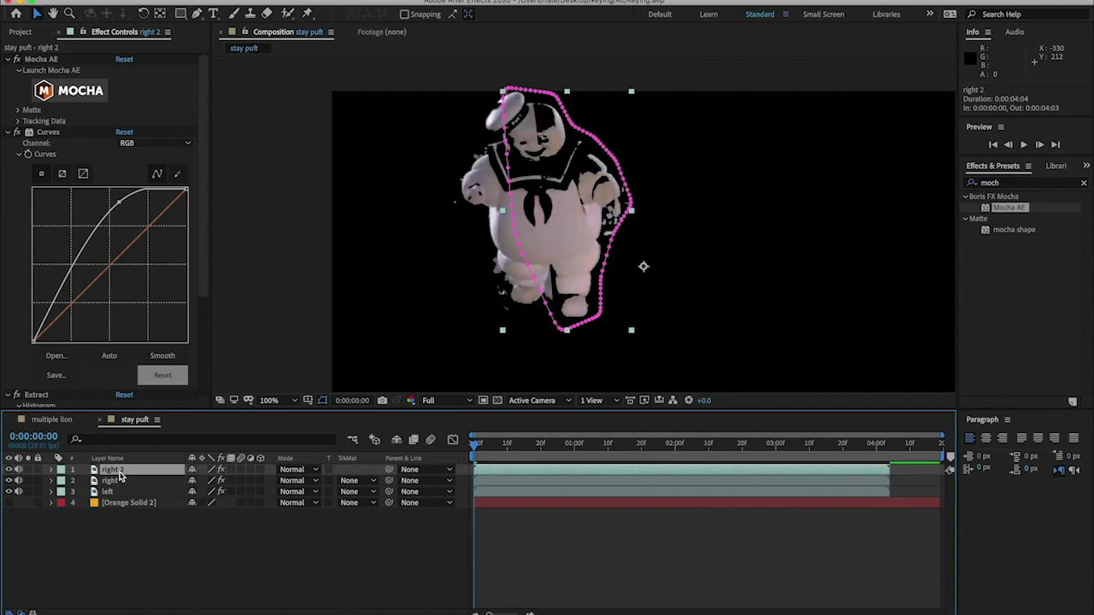
pyautogui.press('Return')
pyautogui.write('core')
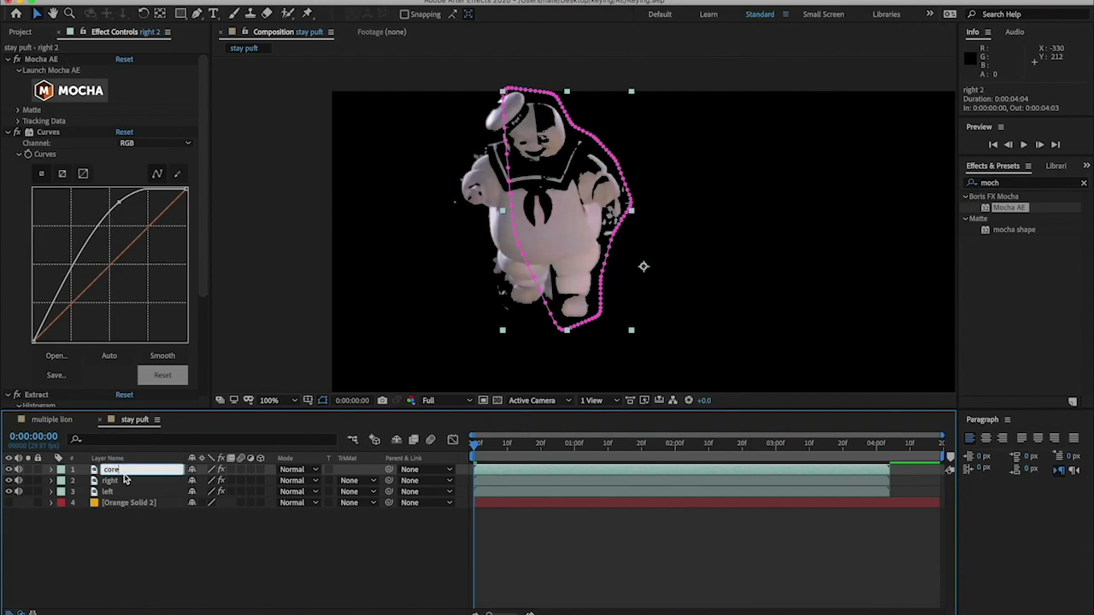
pyautogui.click(160, 565)
# Launch Mocha AE from the "core" layer and dismiss the Boris FX welcome window.
pyautogui.click(118, 472)
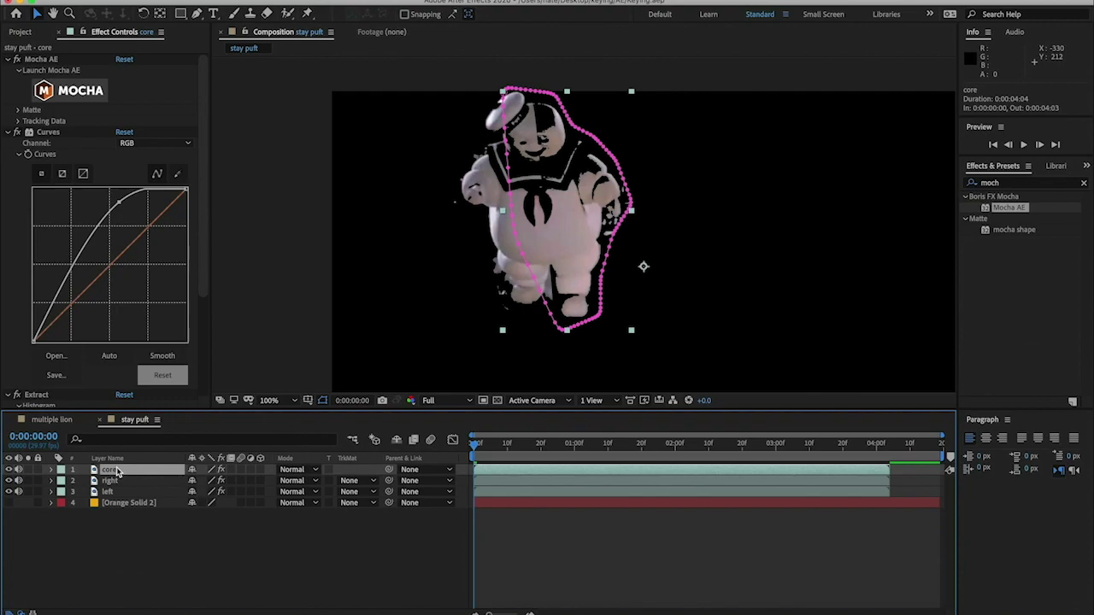
pyautogui.click(74, 96)
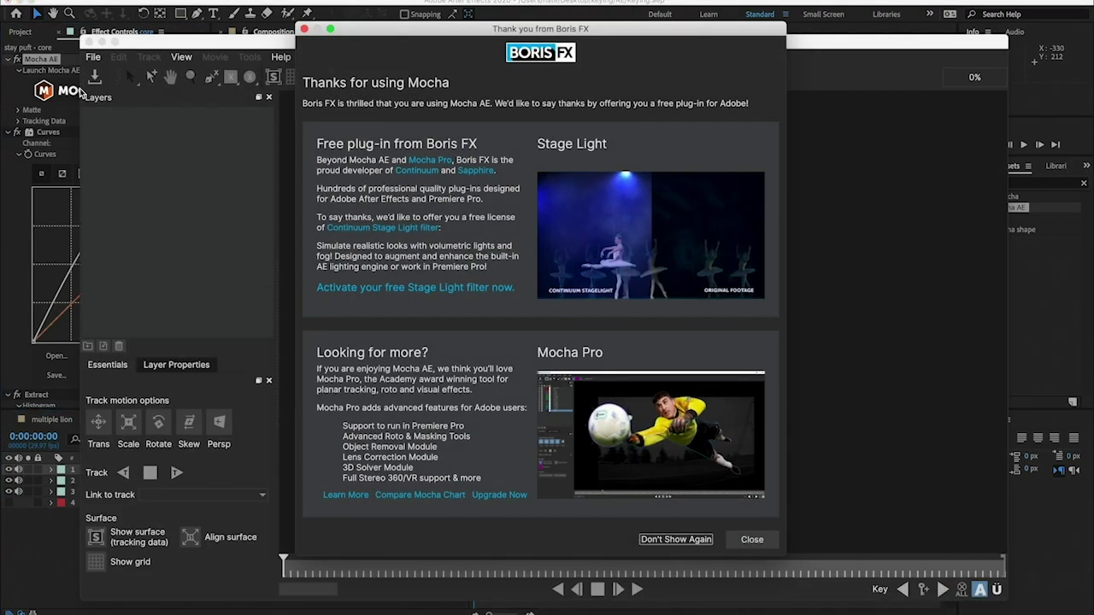
pyautogui.click(304, 30)
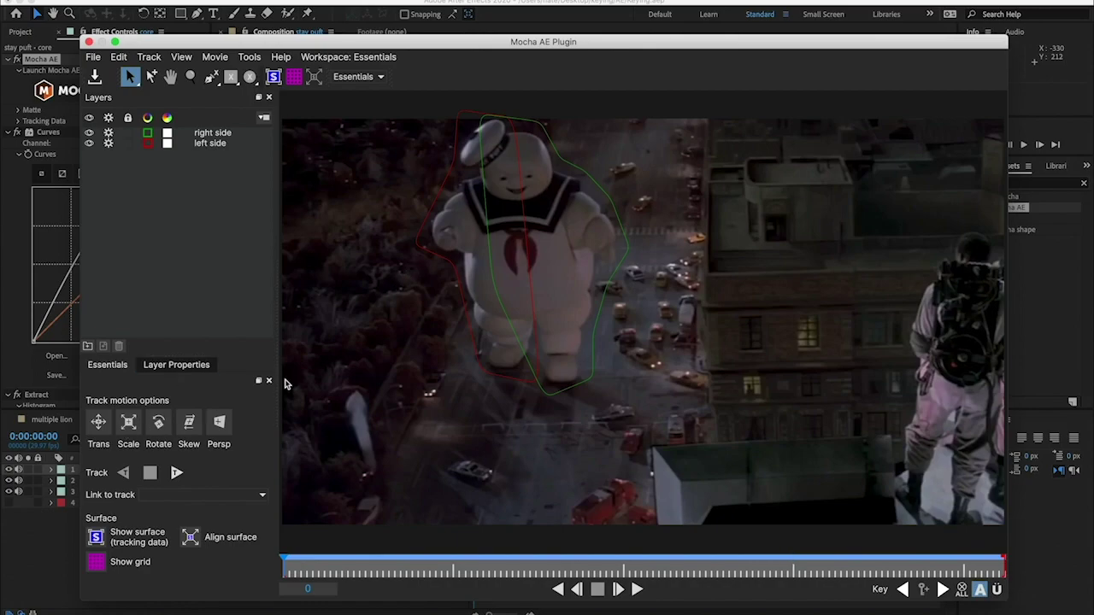
# Examine the marshmallow man's head and hat close up on the first frame.
pyautogui.click(170, 76)
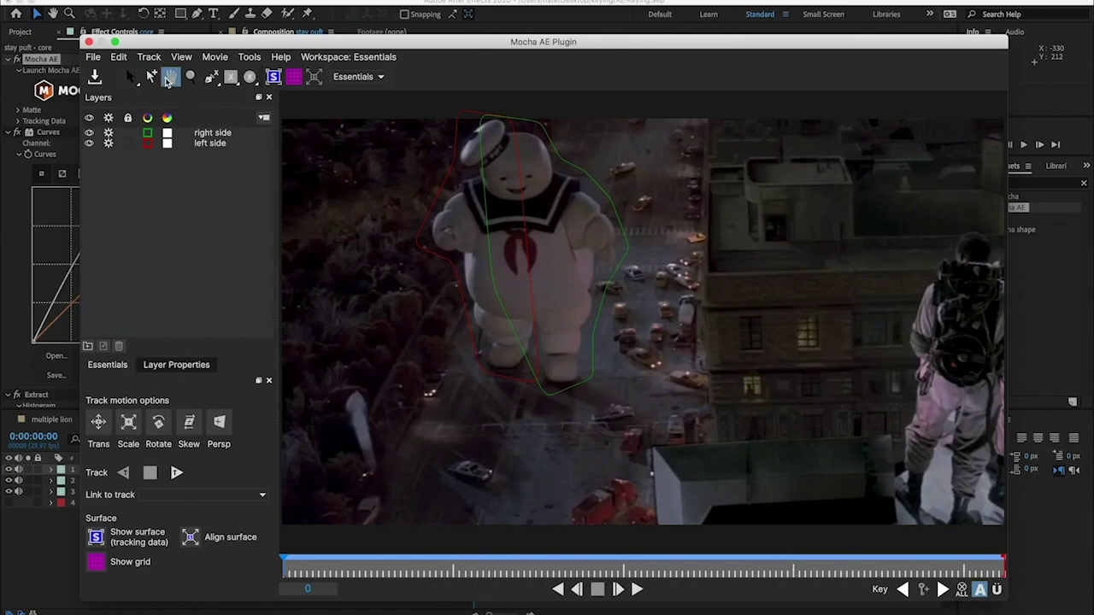
pyautogui.moveTo(450, 205); pyautogui.dragTo(464, 234)
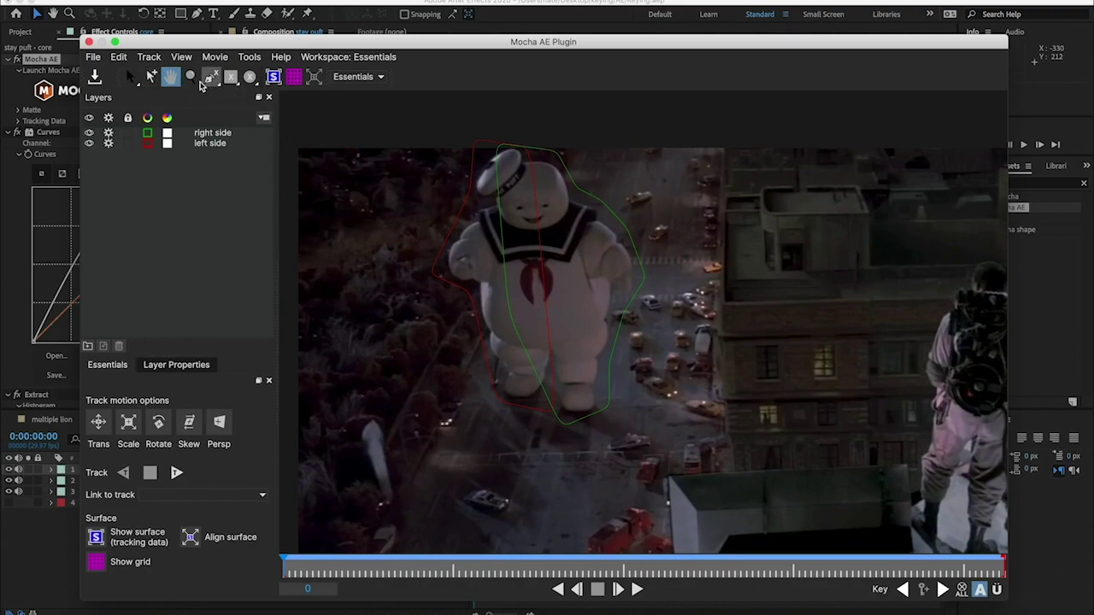
pyautogui.click(190, 76)
pyautogui.moveTo(582, 243); pyautogui.dragTo(619, 144)
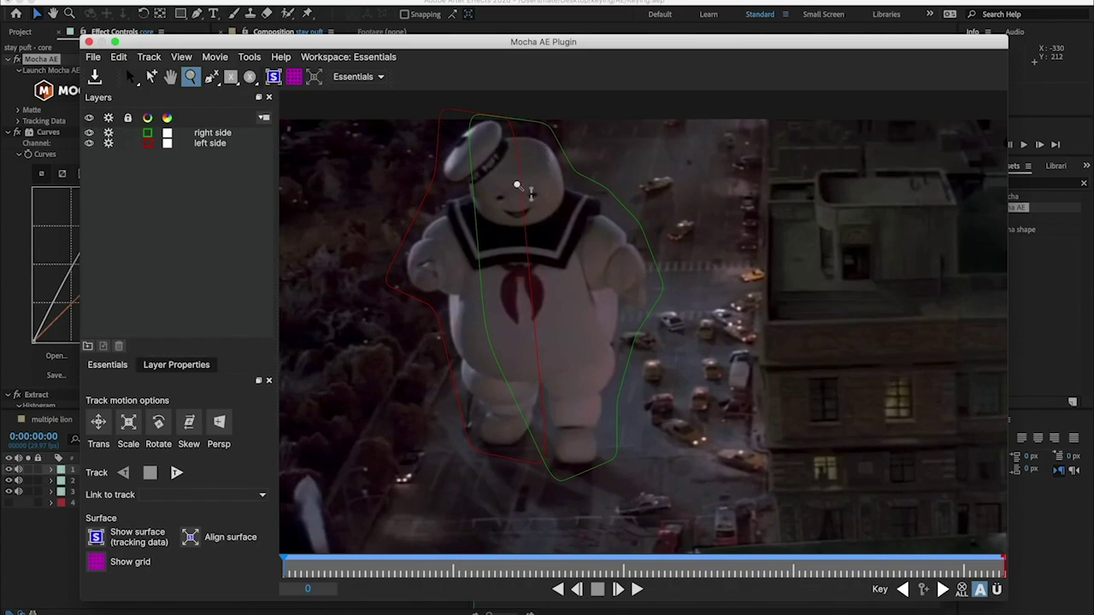
pyautogui.moveTo(570, 251); pyautogui.dragTo(580, 289)
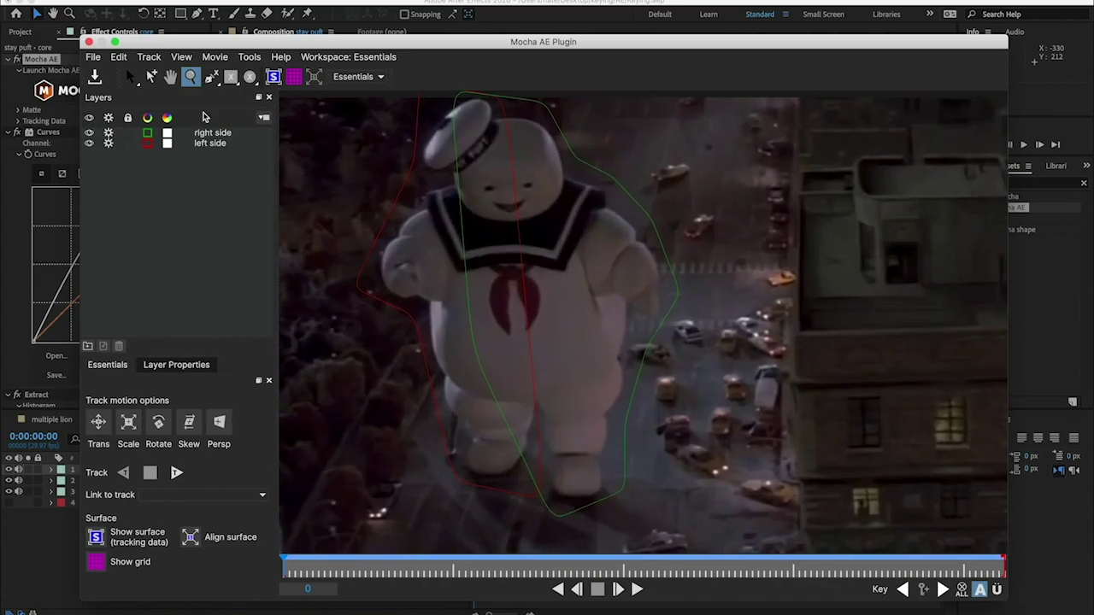
pyautogui.click(211, 76)
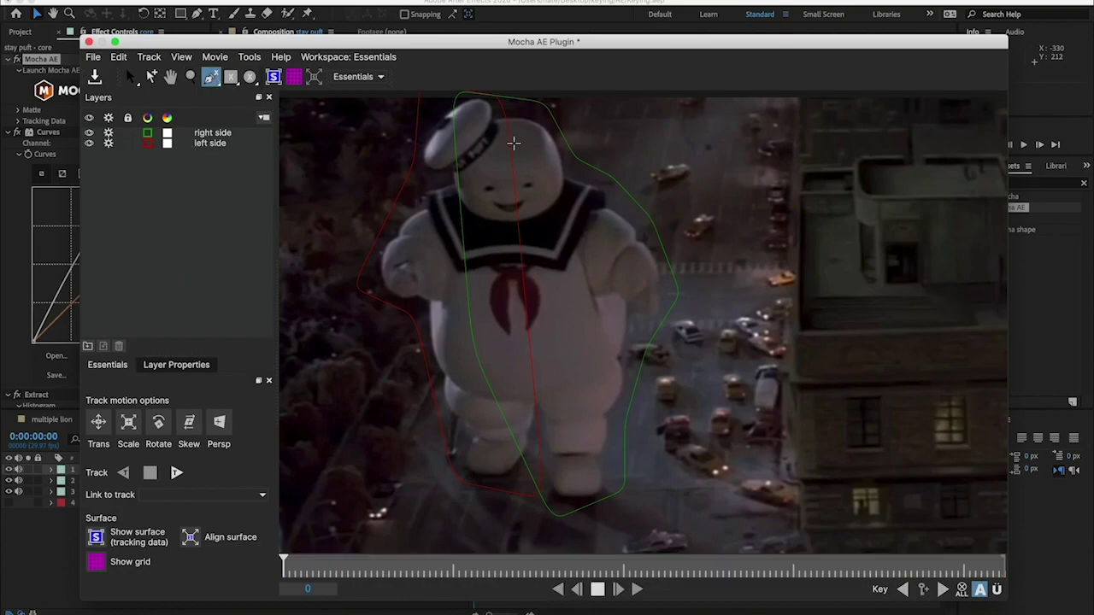
pyautogui.click(170, 76)
pyautogui.moveTo(491, 168); pyautogui.dragTo(560, 274)
pyautogui.click(190, 76)
pyautogui.moveTo(619, 329); pyautogui.dragTo(683, 8)
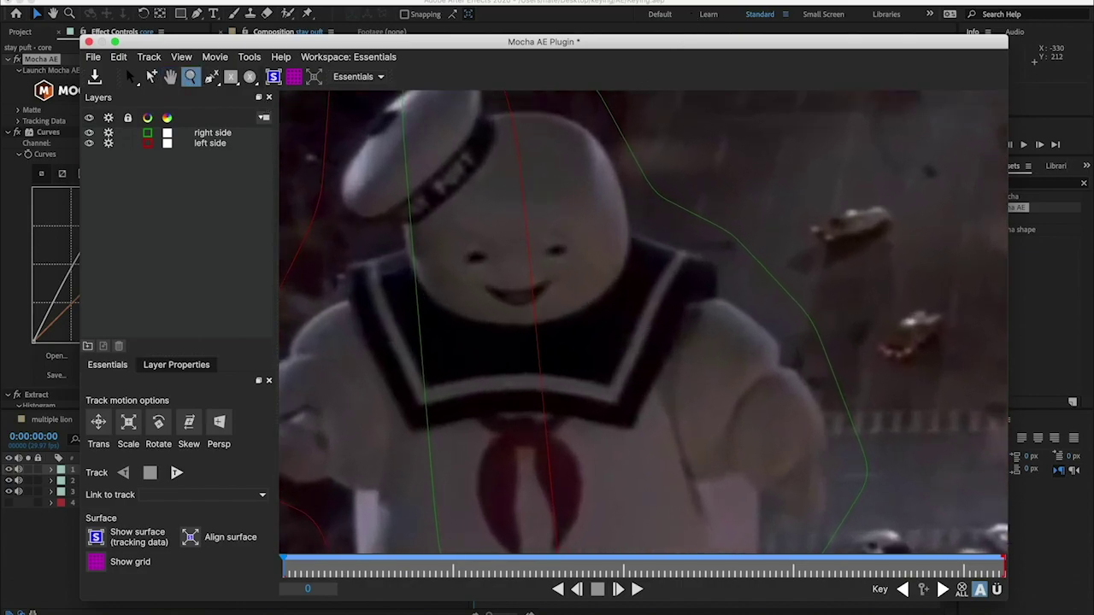
pyautogui.click(171, 77)
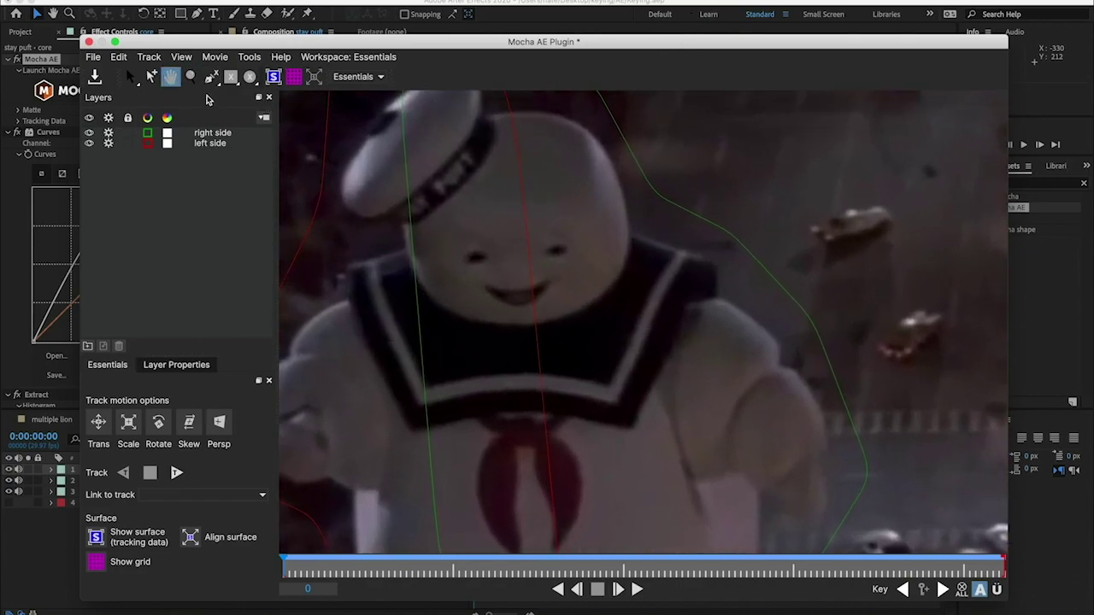
pyautogui.scroll(-3, 440, 211)
pyautogui.moveTo(520, 298); pyautogui.dragTo(523, 307)
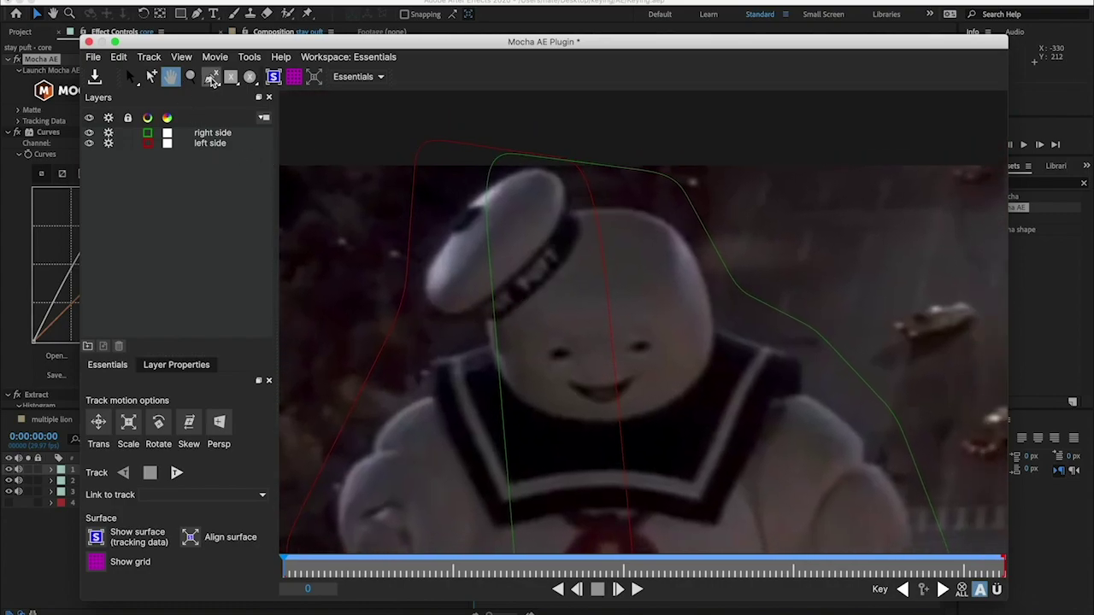
pyautogui.click(190, 77)
pyautogui.moveTo(578, 349); pyautogui.dragTo(577, 257)
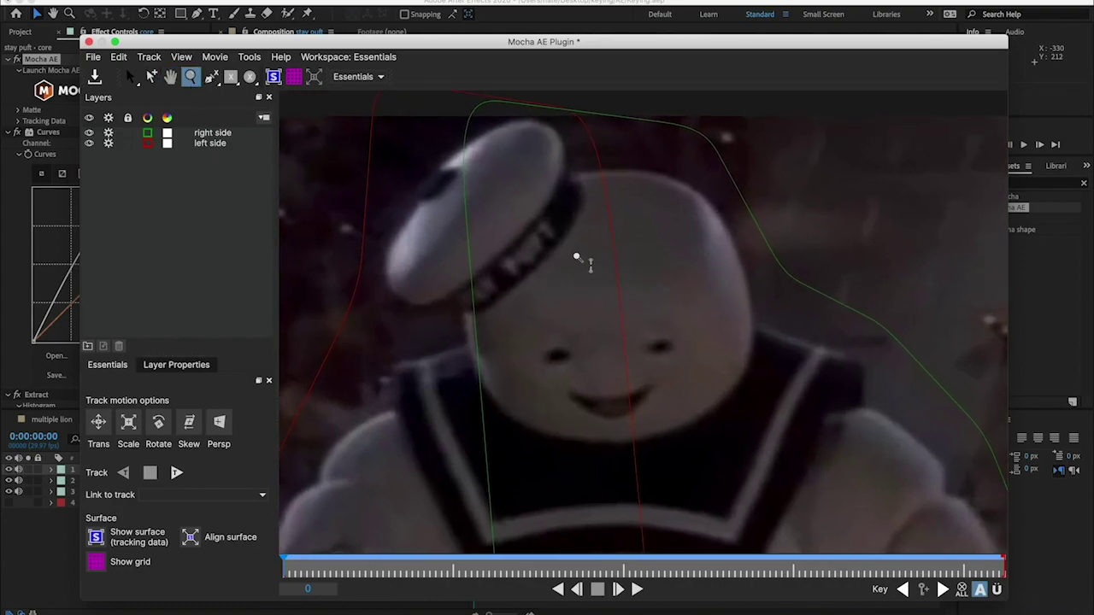
# Draw an X-spline around the marshmallow man's face, crossing over the hat, on the first frame.
pyautogui.click(211, 77)
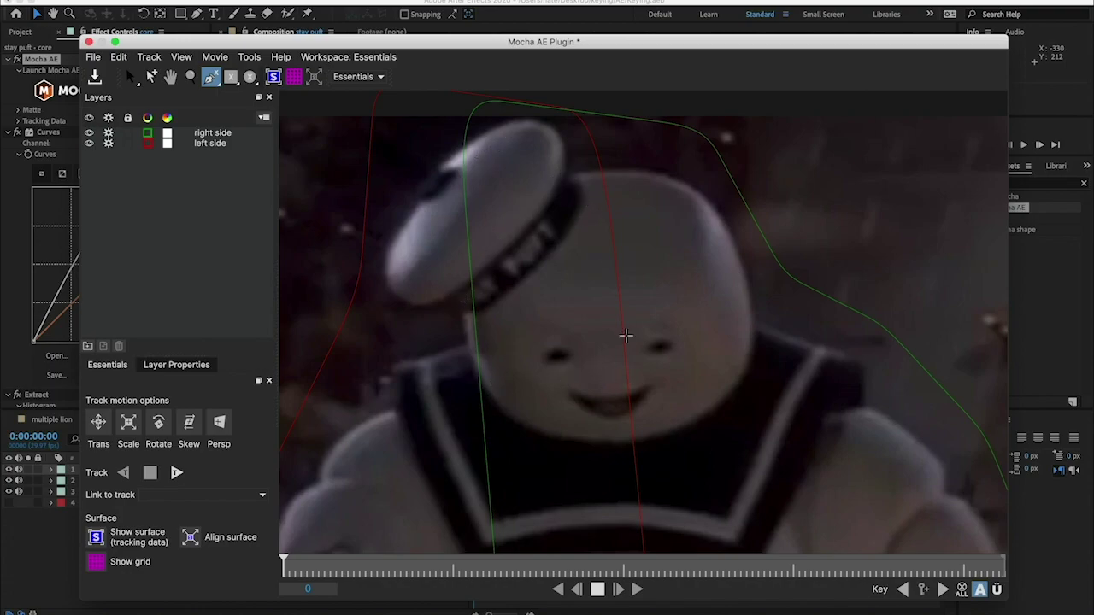
pyautogui.click(562, 177)
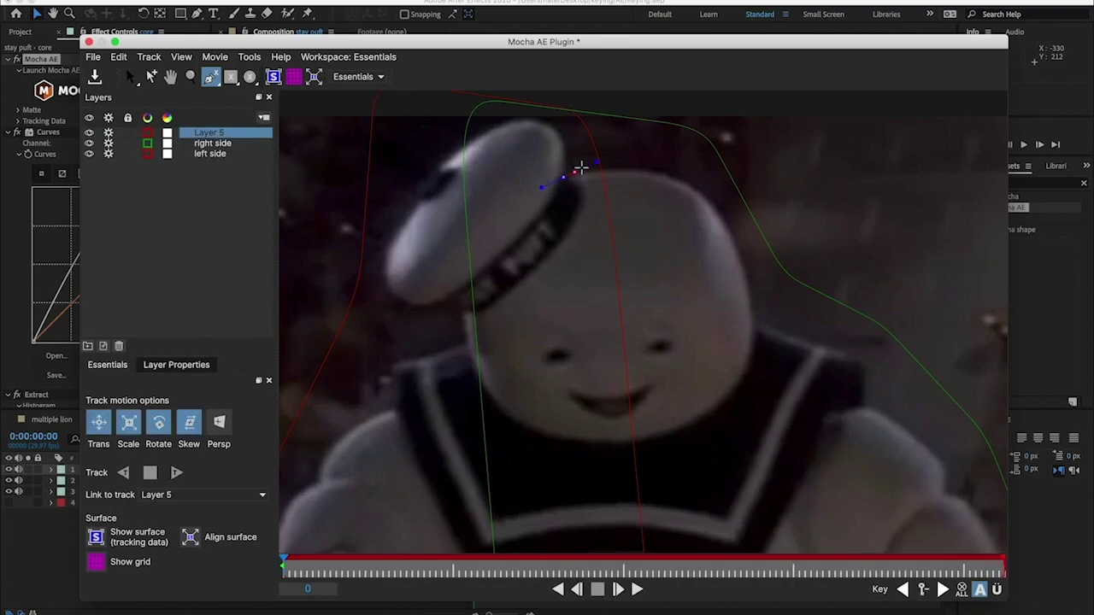
pyautogui.click(660, 171)
pyautogui.click(622, 172)
pyautogui.click(687, 185)
pyautogui.click(757, 326)
pyautogui.click(732, 395)
pyautogui.click(651, 439)
pyautogui.click(555, 438)
pyautogui.click(488, 403)
pyautogui.click(461, 222)
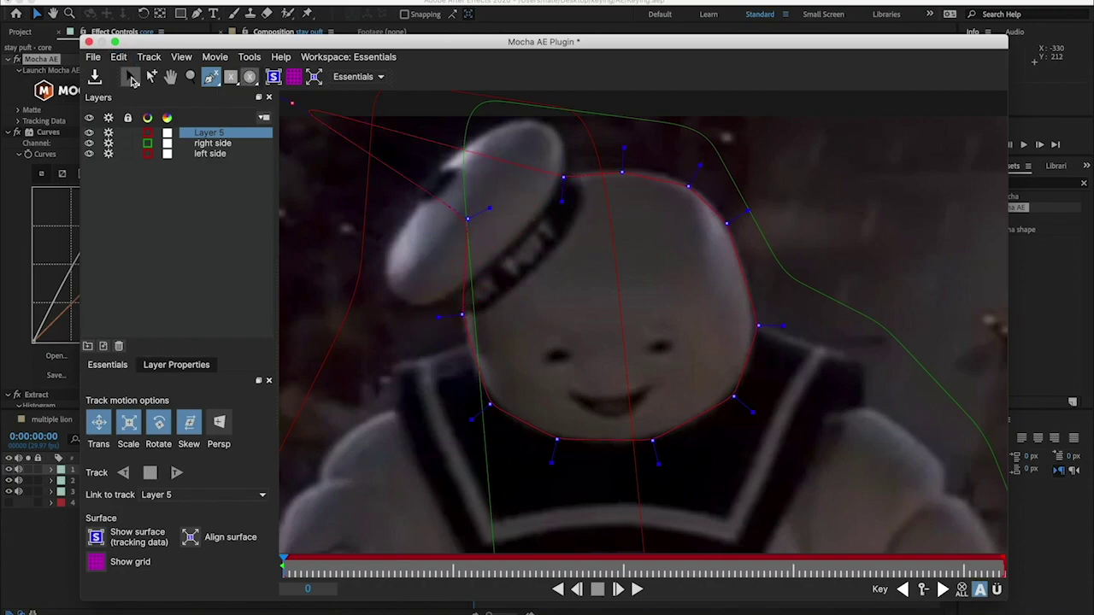
# Adjust the head spline's points over the hat and along the top of the head to follow the outline.
pyautogui.click(131, 77)
pyautogui.moveTo(465, 221); pyautogui.dragTo(480, 222)
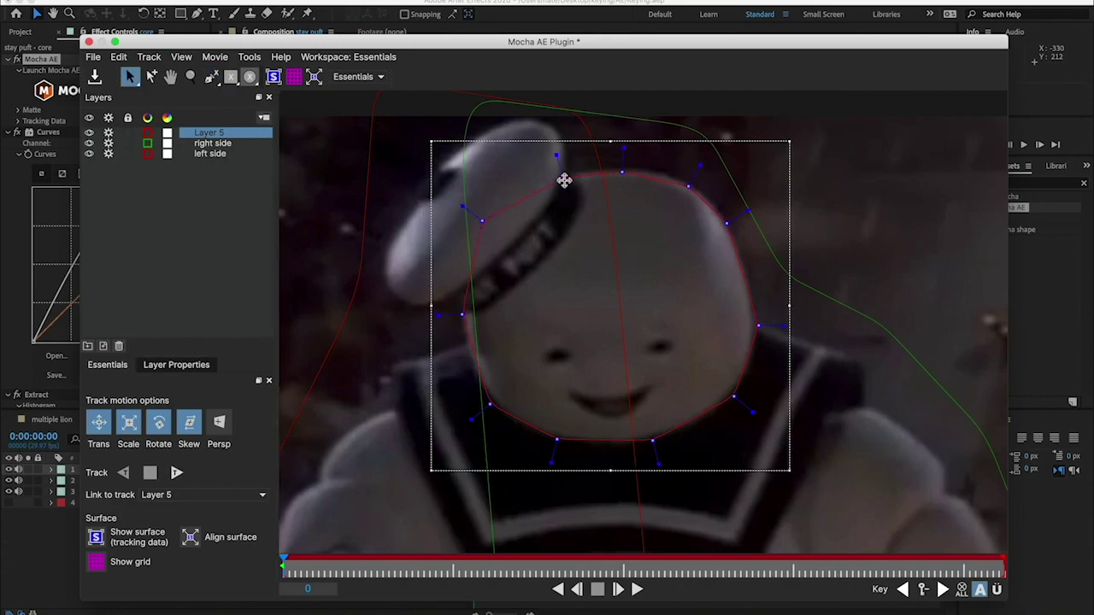
pyautogui.moveTo(566, 180); pyautogui.dragTo(565, 176)
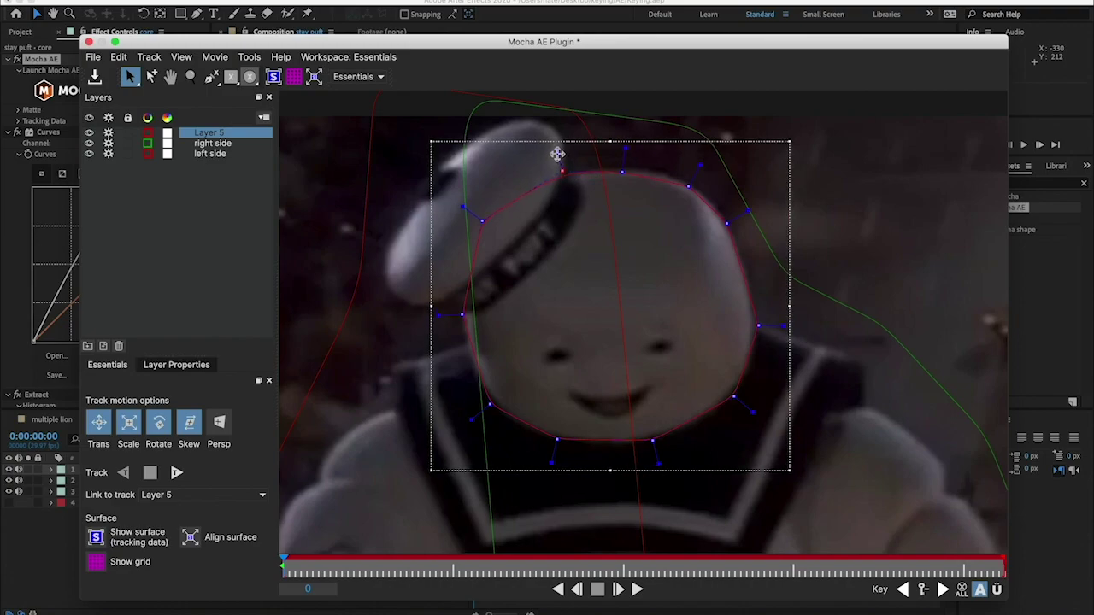
pyautogui.click(622, 172)
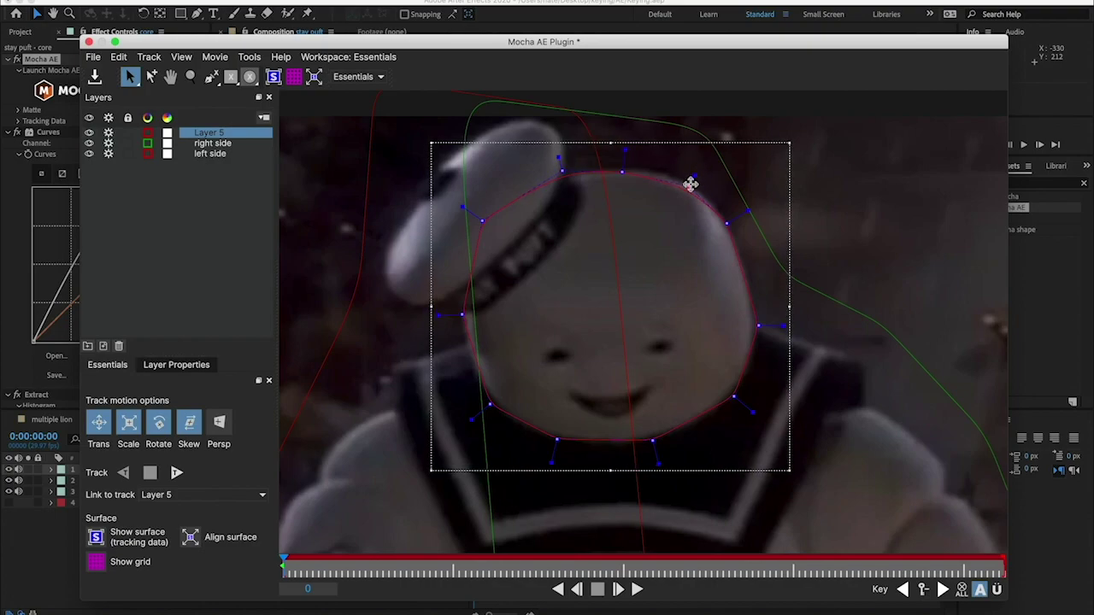
pyautogui.click(693, 179)
pyautogui.click(727, 224)
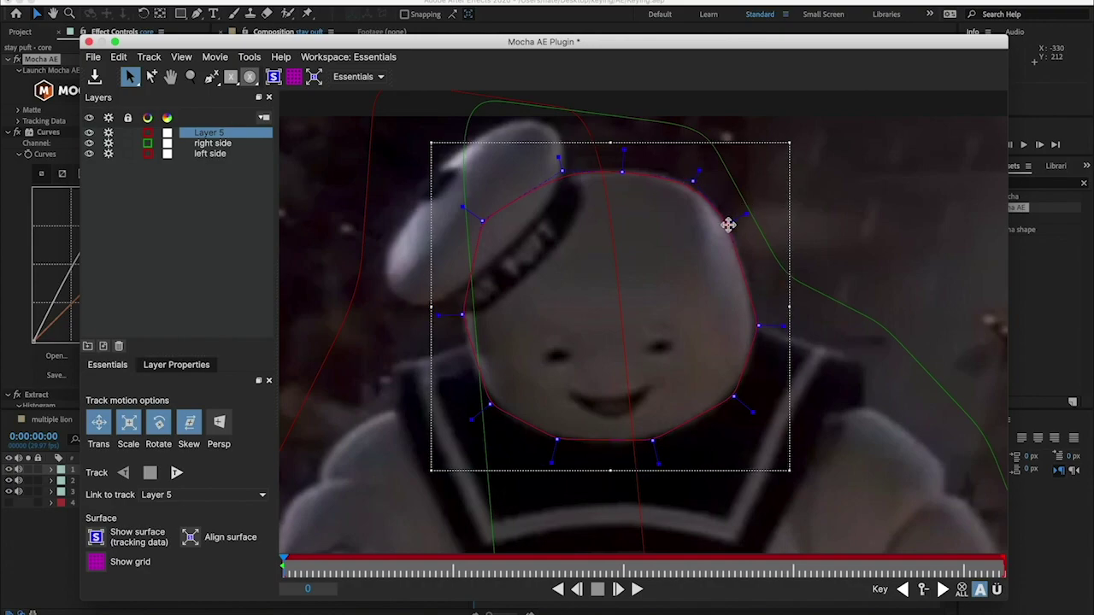
# Fine-tune the curvature and points of the head spline along both cheeks and the chin.
pyautogui.moveTo(784, 328); pyautogui.dragTo(777, 325)
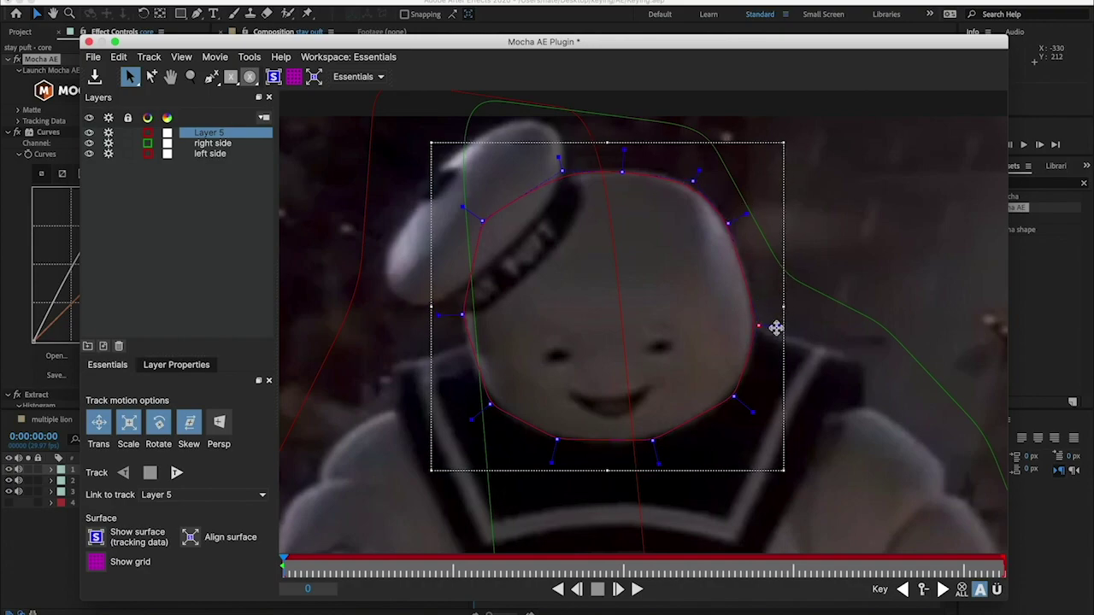
pyautogui.click(752, 415)
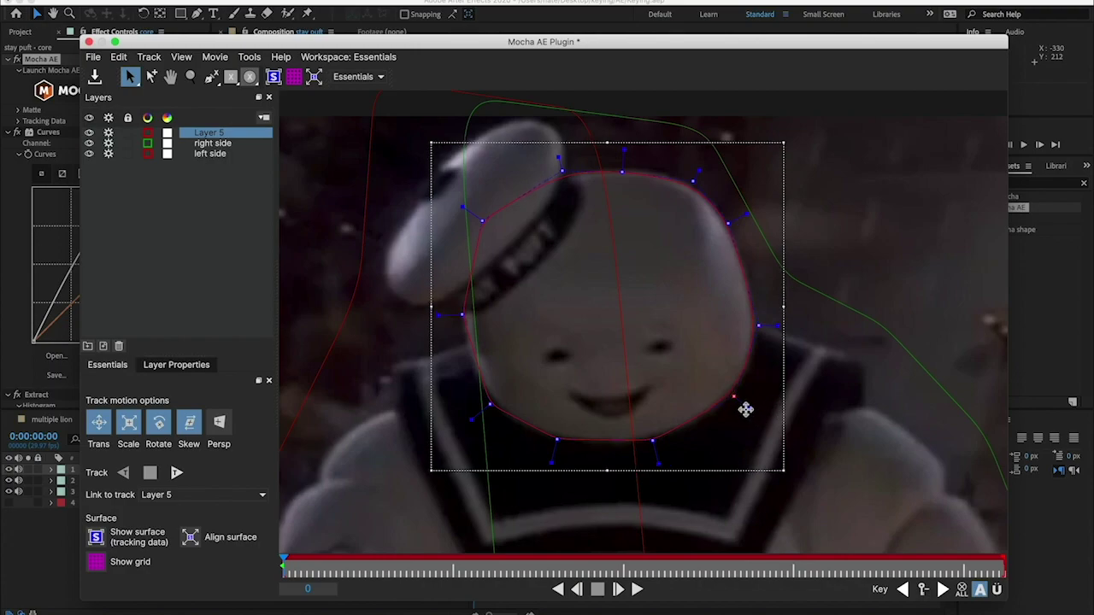
pyautogui.moveTo(654, 462); pyautogui.dragTo(658, 465)
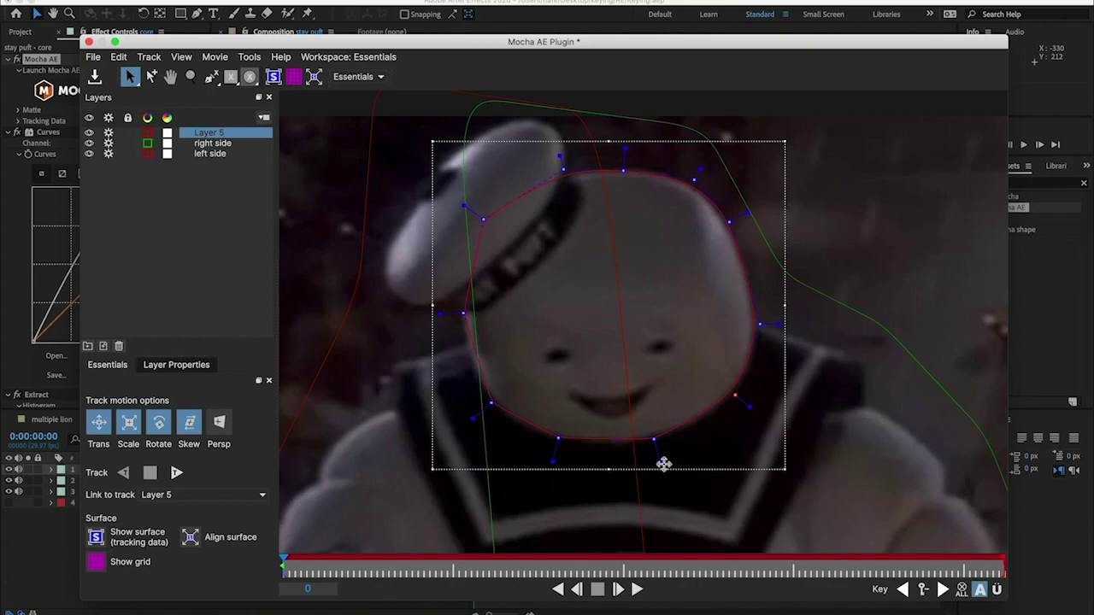
pyautogui.click(661, 458)
pyautogui.moveTo(557, 461); pyautogui.dragTo(553, 457)
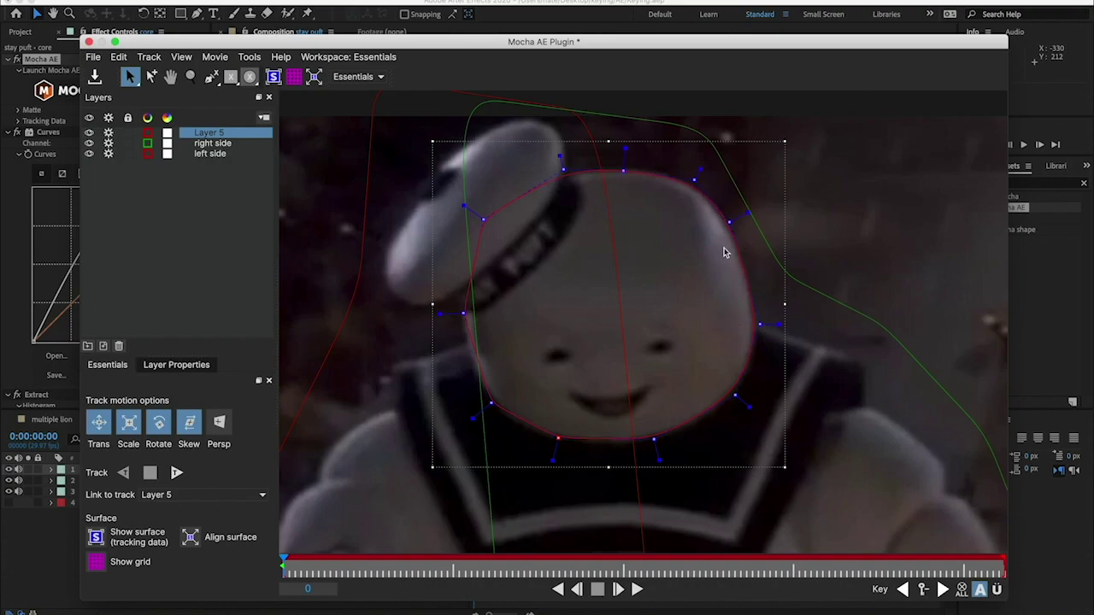
pyautogui.click(459, 311)
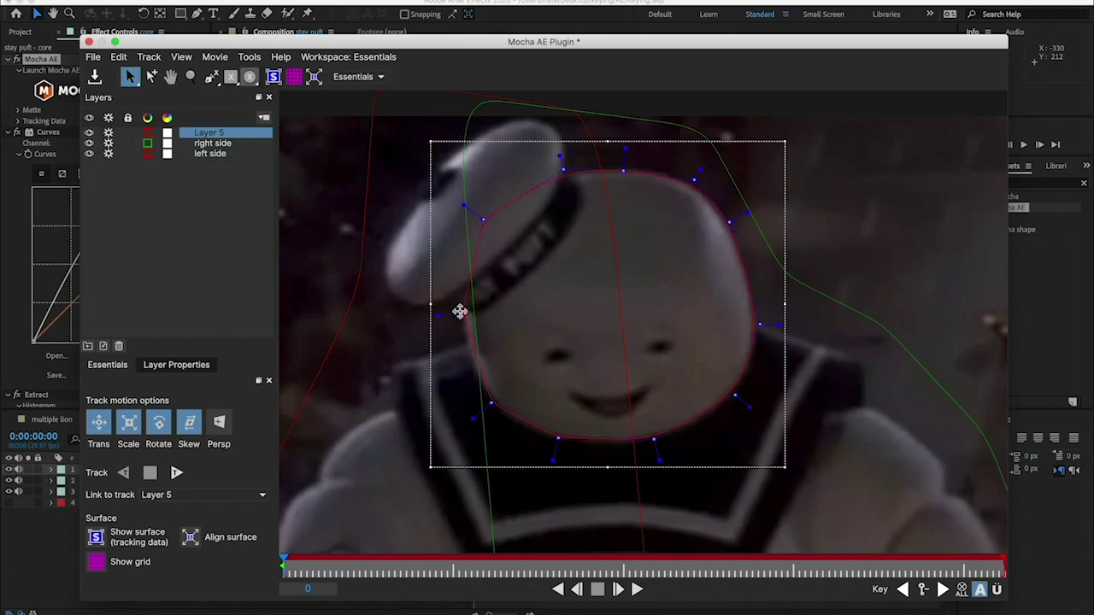
pyautogui.moveTo(440, 317); pyautogui.dragTo(448, 311)
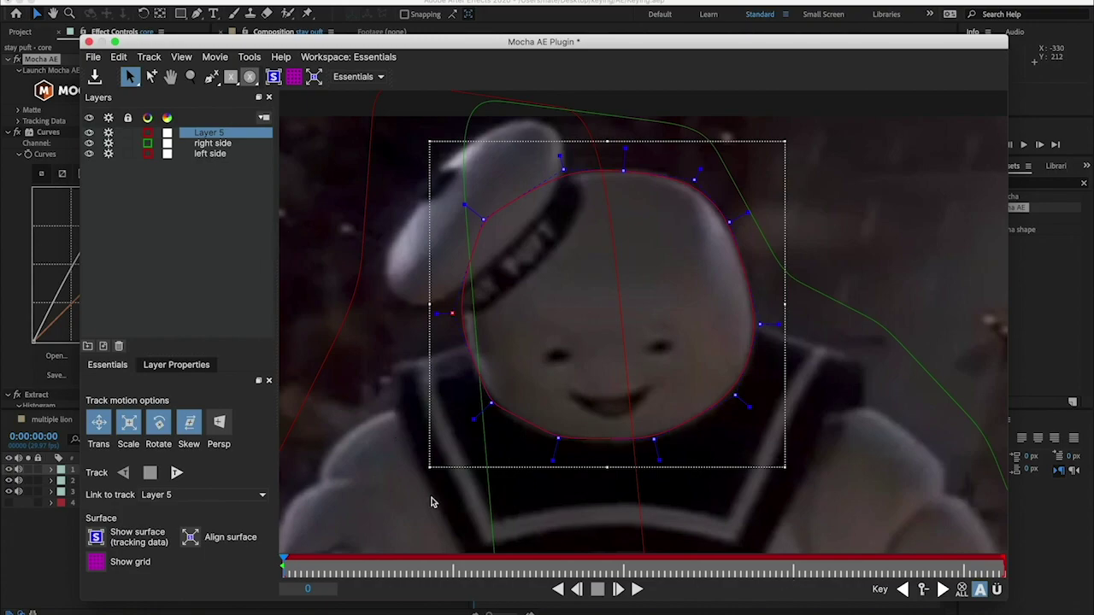
# Reposition and reshape the head spline to fit the head at frames 58 and 87.
pyautogui.moveTo(284, 567); pyautogui.dragTo(621, 557)
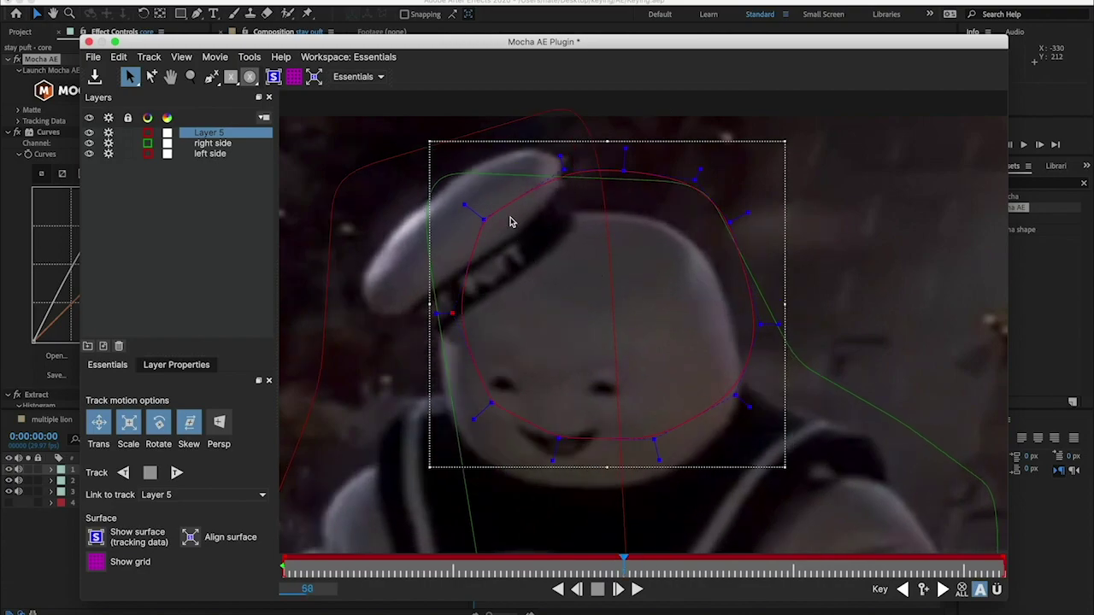
pyautogui.moveTo(531, 140); pyautogui.dragTo(514, 181)
pyautogui.moveTo(742, 366); pyautogui.dragTo(747, 369)
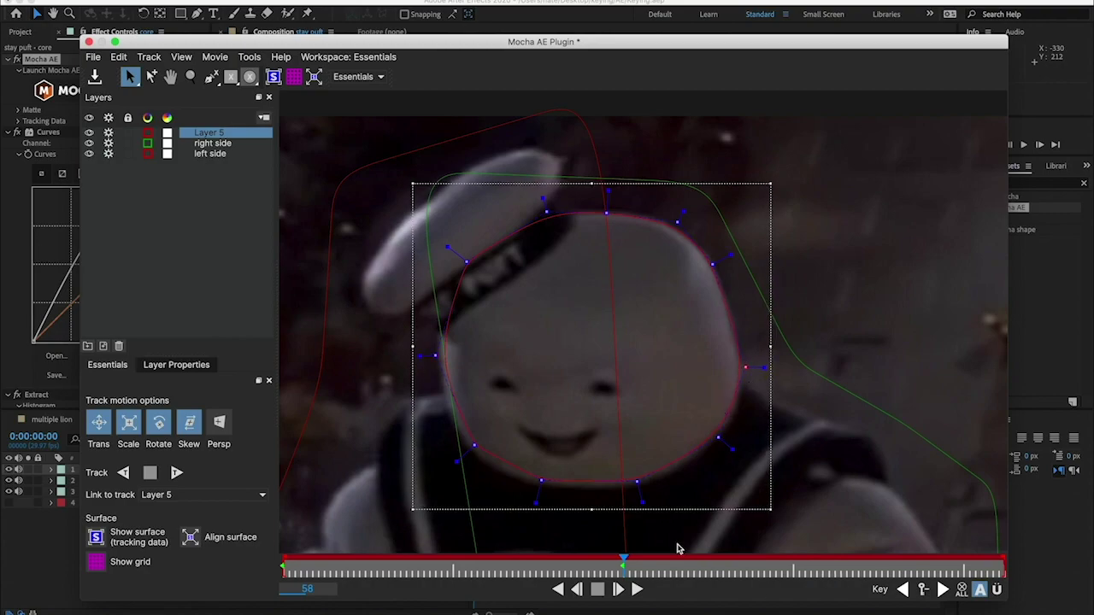
pyautogui.moveTo(624, 574); pyautogui.dragTo(793, 574)
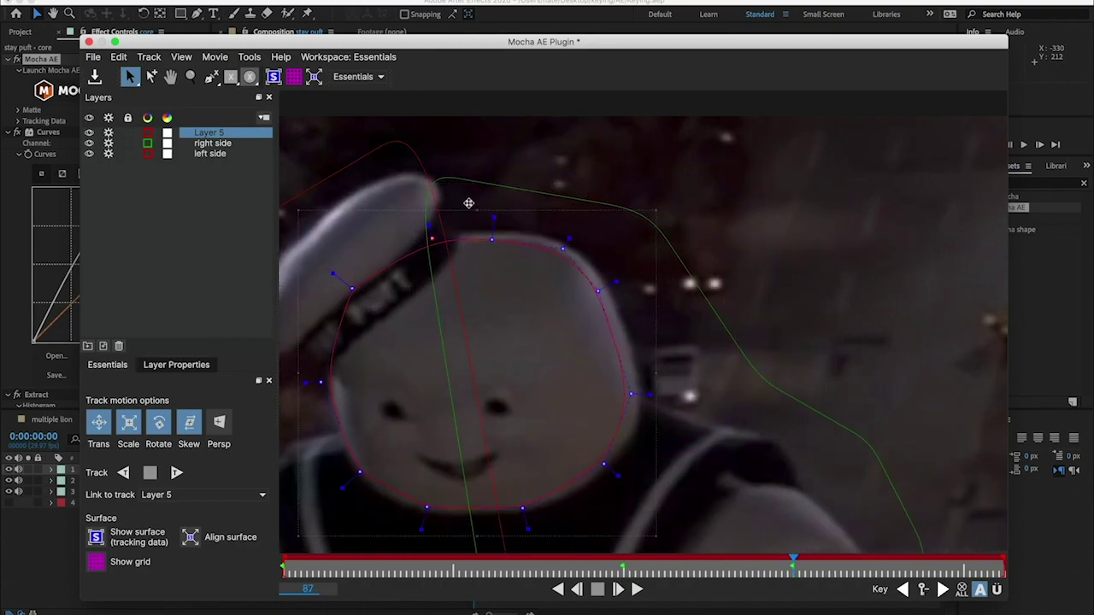
pyautogui.moveTo(332, 377); pyautogui.dragTo(315, 384)
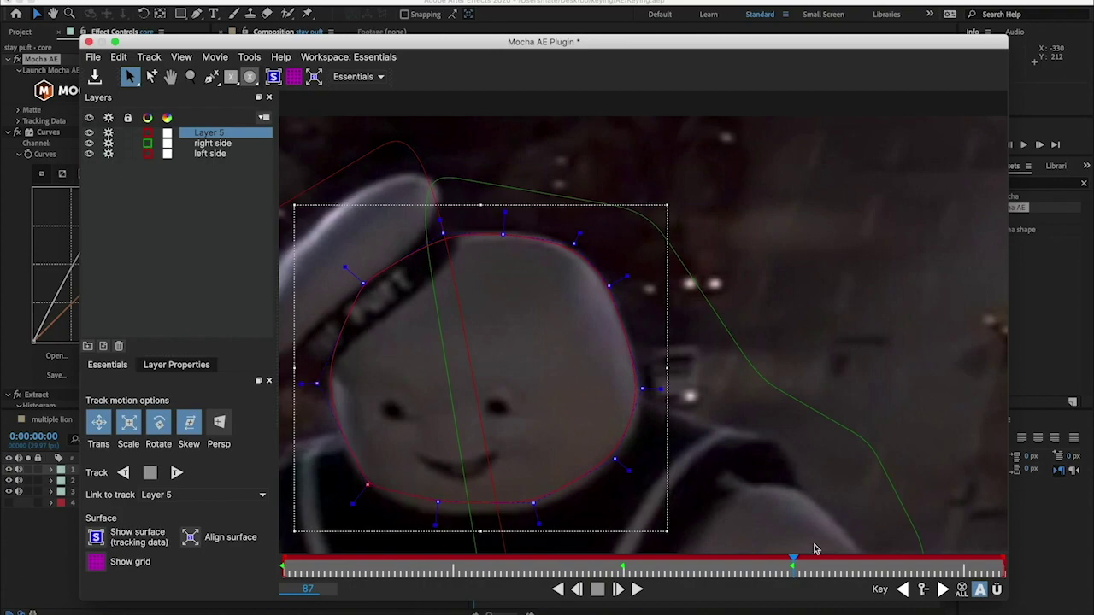
# Refit the head spline to the marshmallow man's face at the last frame, 123.
pyautogui.press('space')
pyautogui.click(171, 76)
pyautogui.click(211, 77)
pyautogui.moveTo(720, 90); pyautogui.dragTo(749, 154)
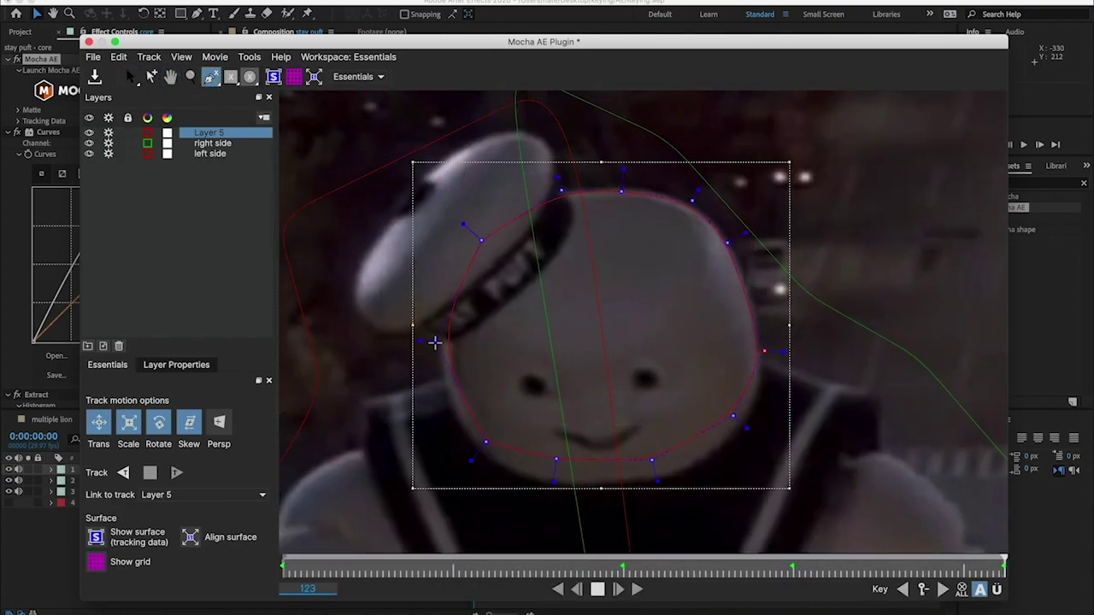
pyautogui.press('s')
pyautogui.click(486, 442)
# Move the head spline back onto the face at frame 31.
pyautogui.moveTo(1003, 564); pyautogui.dragTo(462, 559)
pyautogui.press('x')
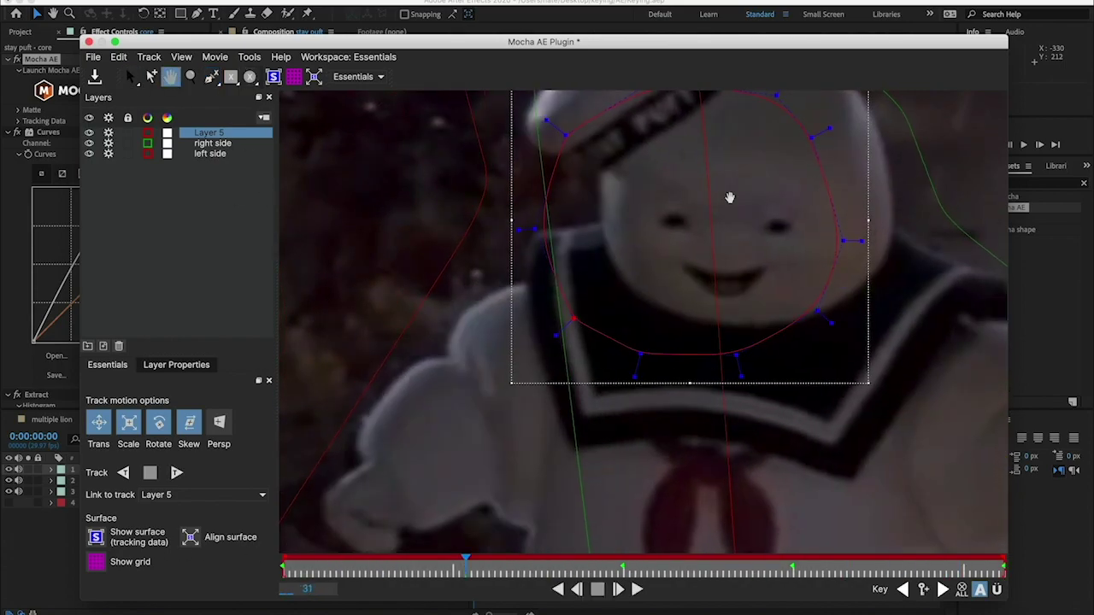
pyautogui.moveTo(729, 197); pyautogui.dragTo(561, 259)
pyautogui.press('s')
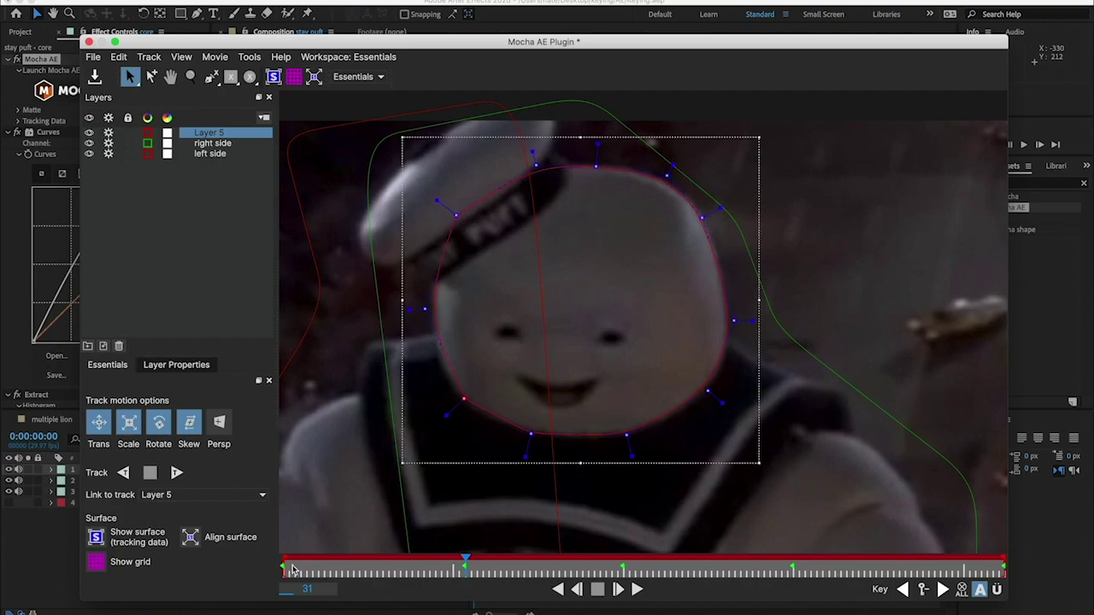
# Realign the head spline at frames between the existing keyframes, including 46, 75 and 113.
pyautogui.click(371, 564)
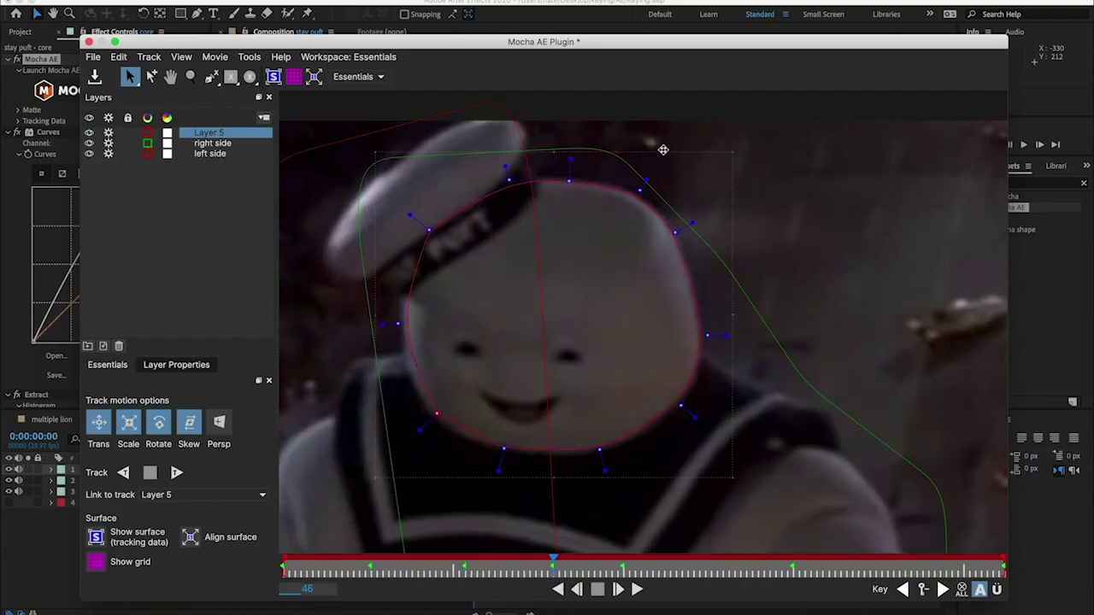
pyautogui.click(723, 565)
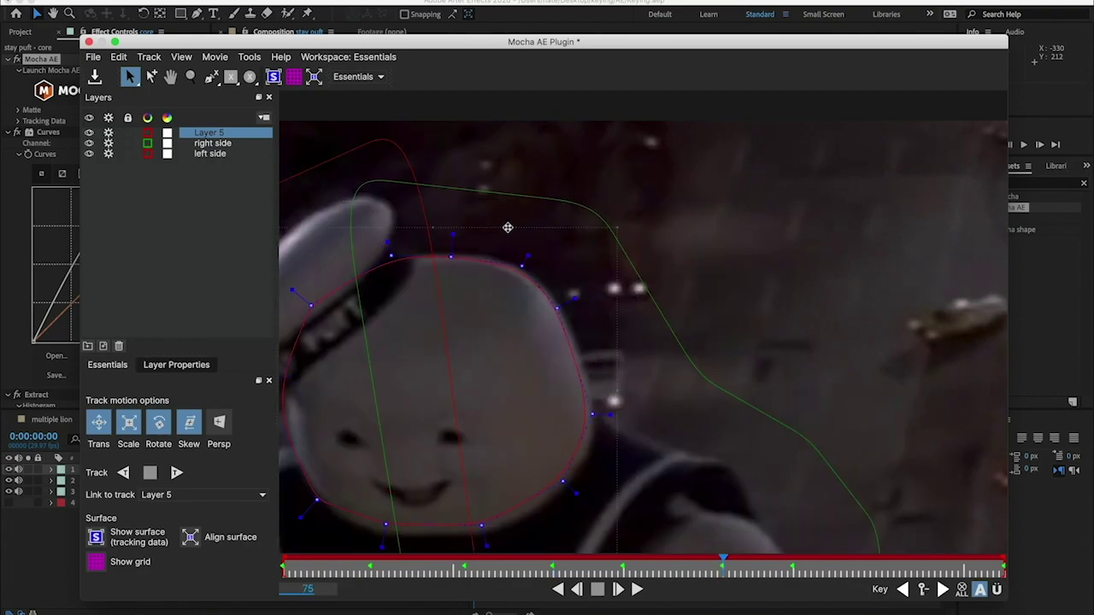
pyautogui.moveTo(722, 565); pyautogui.dragTo(867, 567)
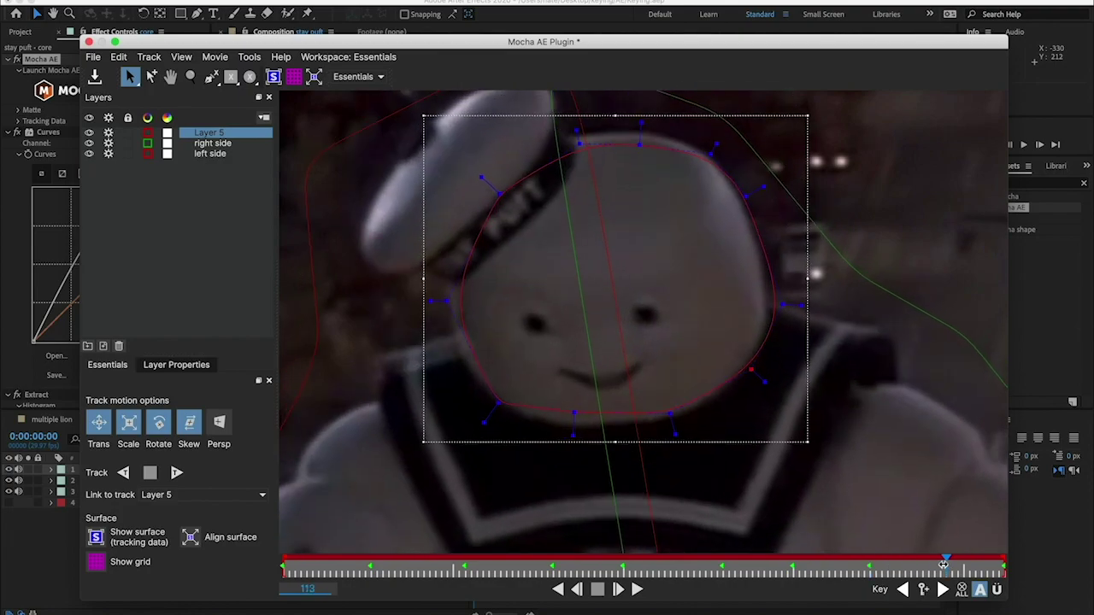
# Correct the head spline in the remaining gaps between keyframes, including frame 21, and return to frame 0.
pyautogui.press('Home')
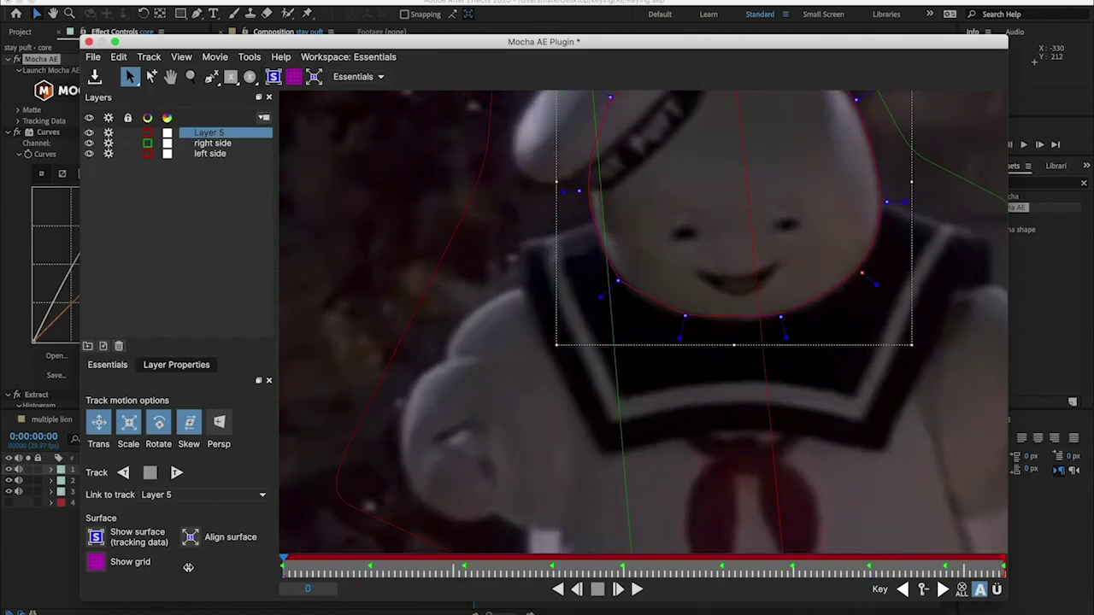
pyautogui.press('x')
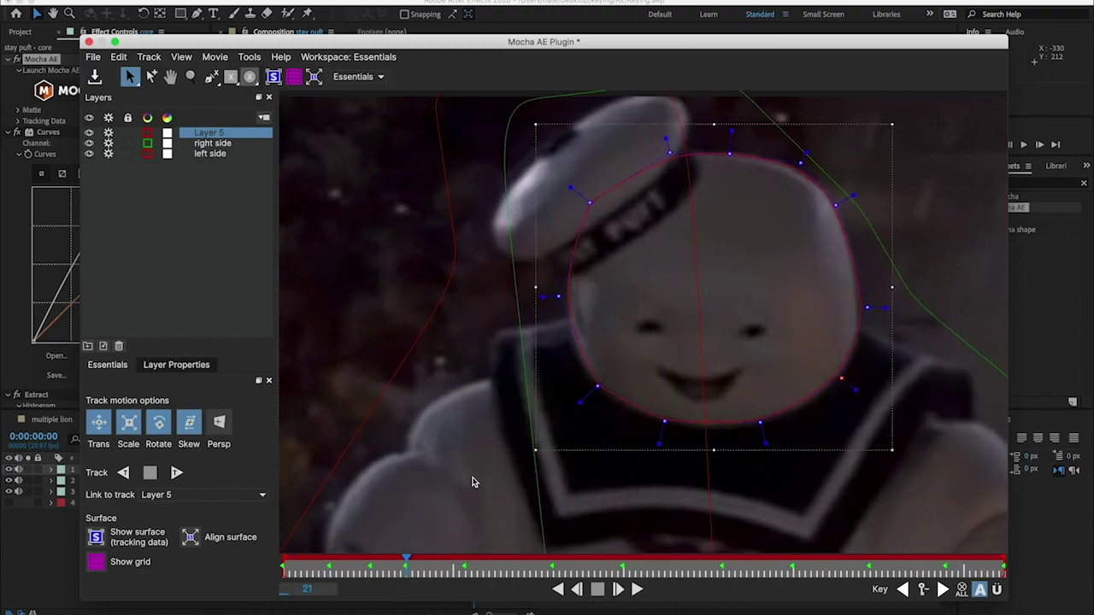
pyautogui.moveTo(494, 561); pyautogui.dragTo(193, 538)
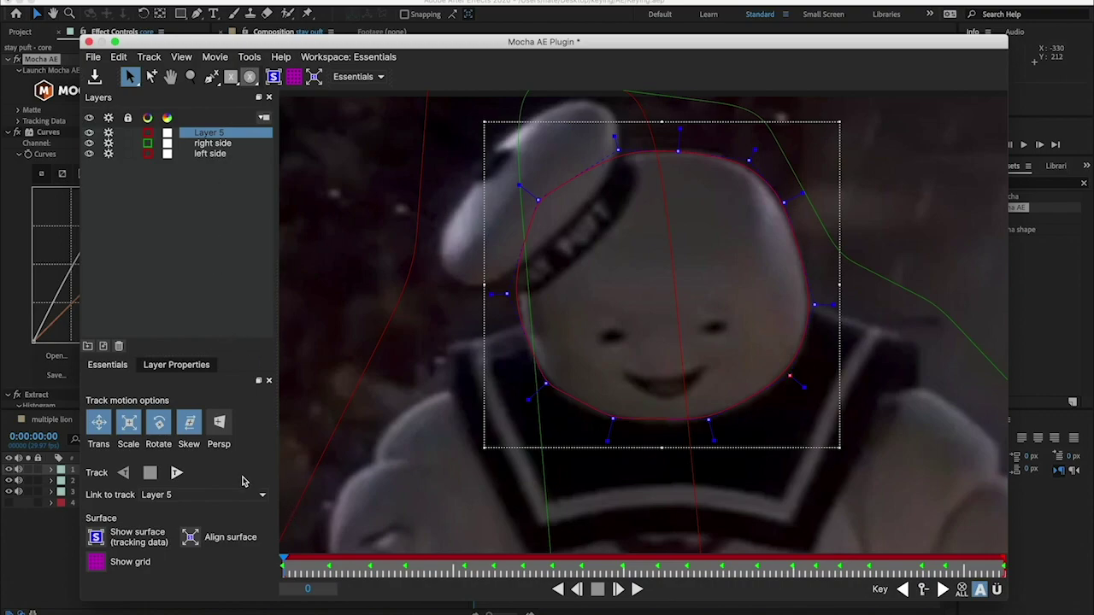
# Unlink Layer 5 from its track, rename it head and change its spline color to bright yellow-green.
pyautogui.click(183, 499)
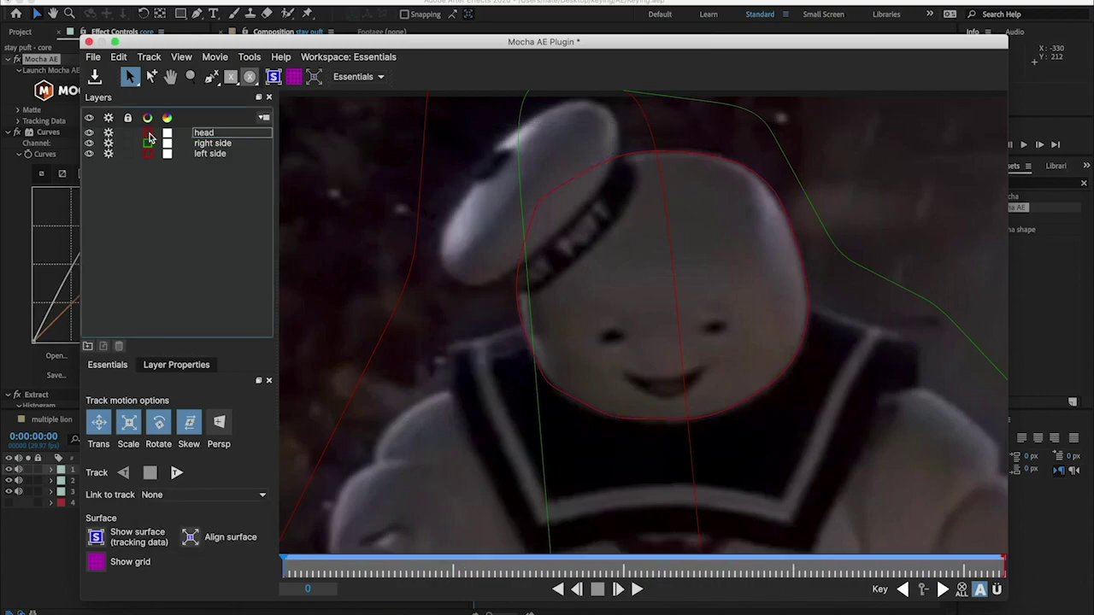
pyautogui.click(150, 135)
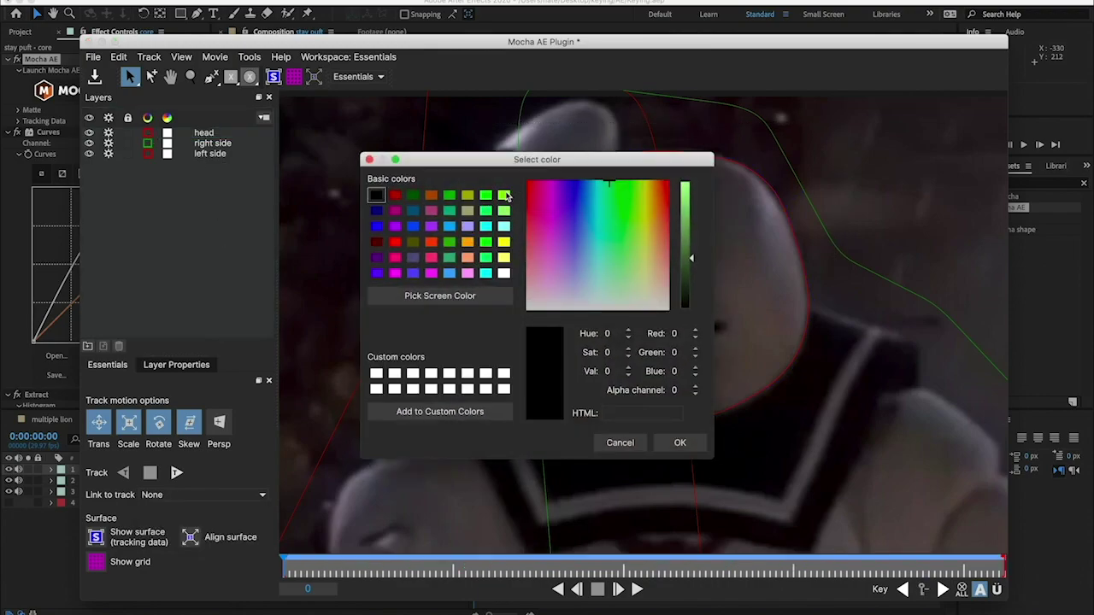
pyautogui.click(503, 195)
pyautogui.click(680, 441)
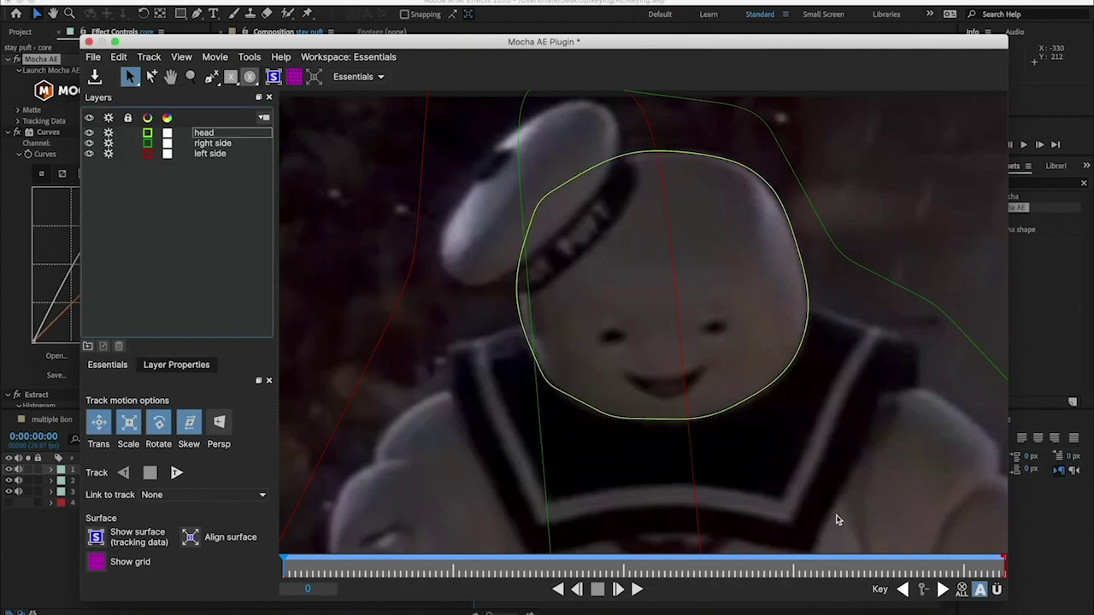
# Start a new X-spline beside the face and place its first points along the collar to the left shoulder.
pyautogui.hotkey('ctrl', 'l')
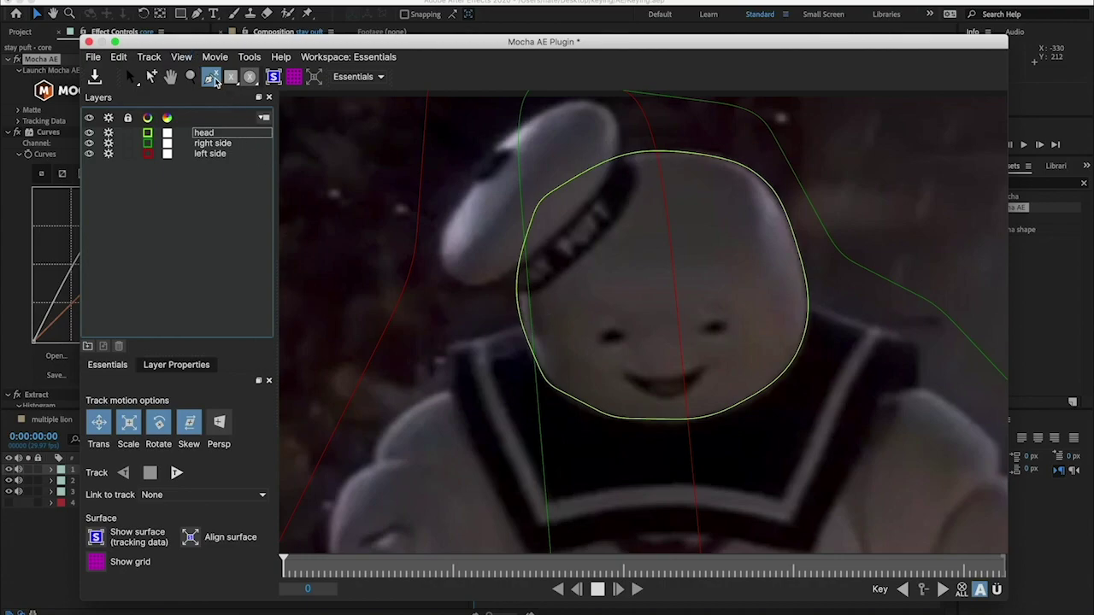
pyautogui.click(543, 322)
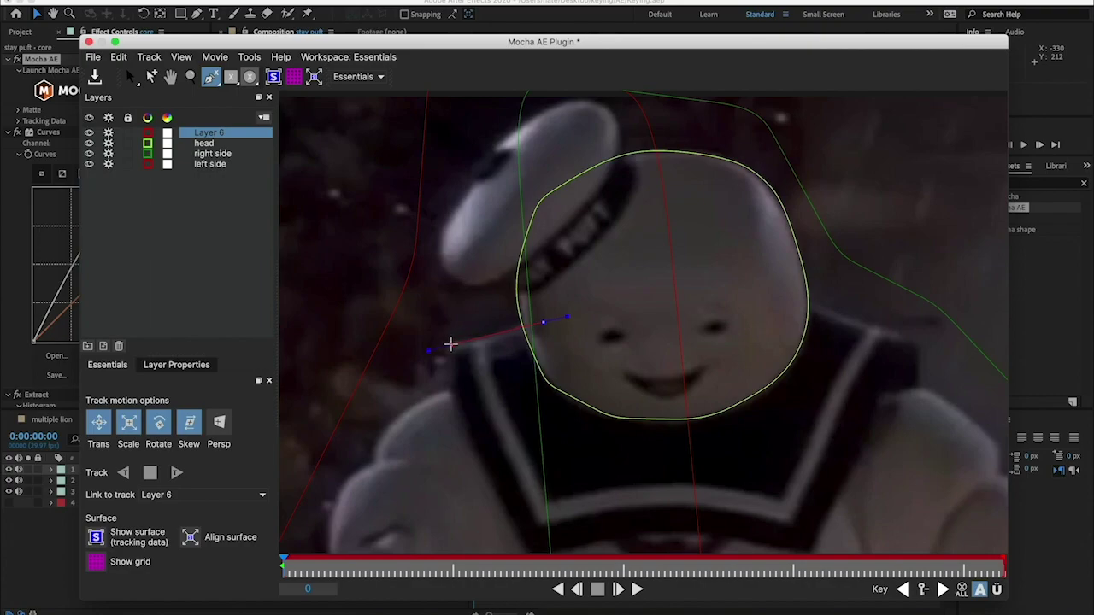
pyautogui.click(449, 343)
pyautogui.click(450, 407)
pyautogui.click(170, 77)
pyautogui.moveTo(555, 410); pyautogui.dragTo(526, 273)
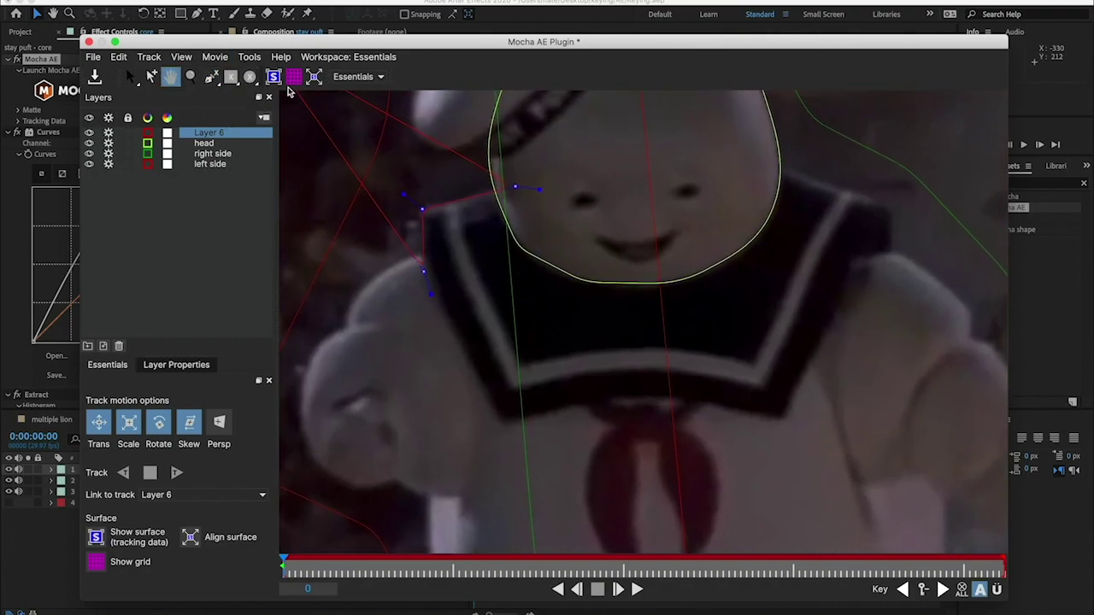
pyautogui.click(211, 77)
pyautogui.moveTo(581, 390); pyautogui.dragTo(316, 285)
pyautogui.click(170, 77)
pyautogui.moveTo(519, 288); pyautogui.dragTo(513, 237)
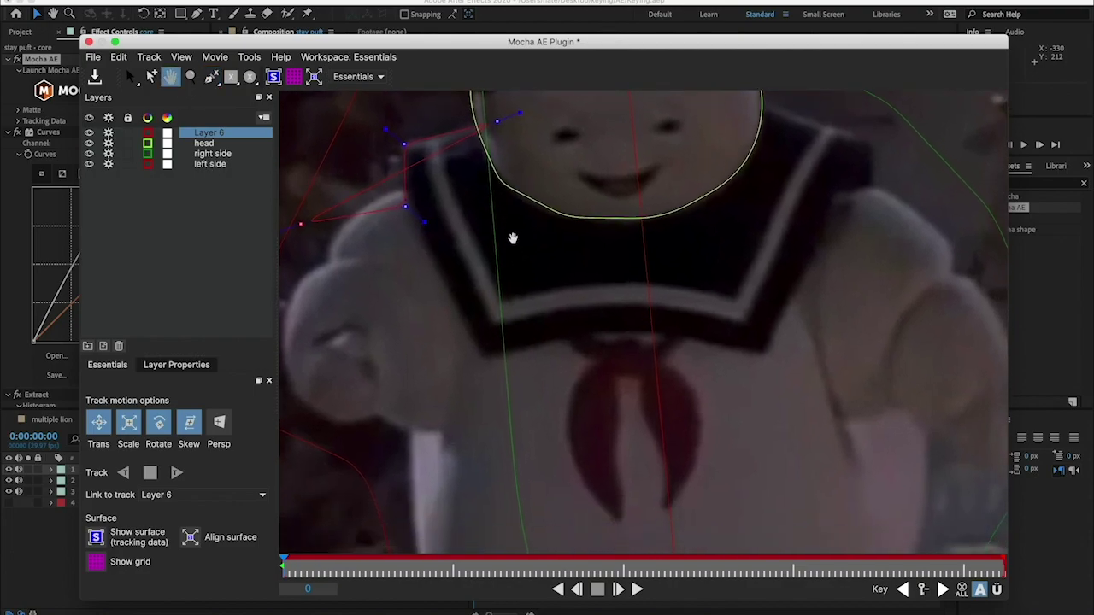
pyautogui.click(189, 77)
pyautogui.moveTo(578, 215); pyautogui.dragTo(593, 316)
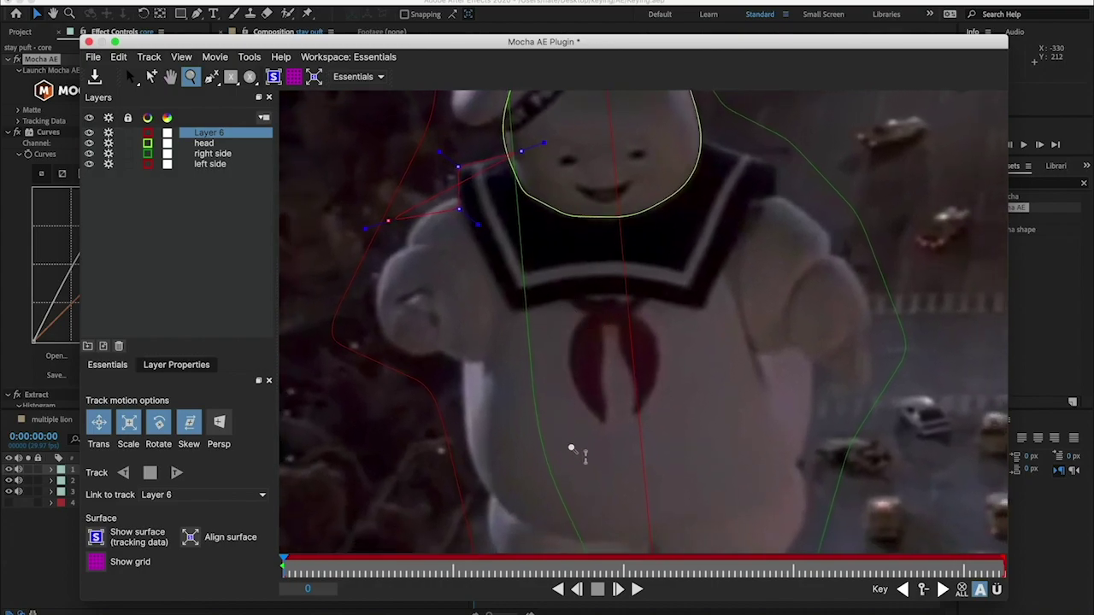
# Continue the X-spline down the left side of the torso, under the belly, up the right side and over the collar to the face.
pyautogui.click(211, 77)
pyautogui.moveTo(535, 242); pyautogui.dragTo(477, 478)
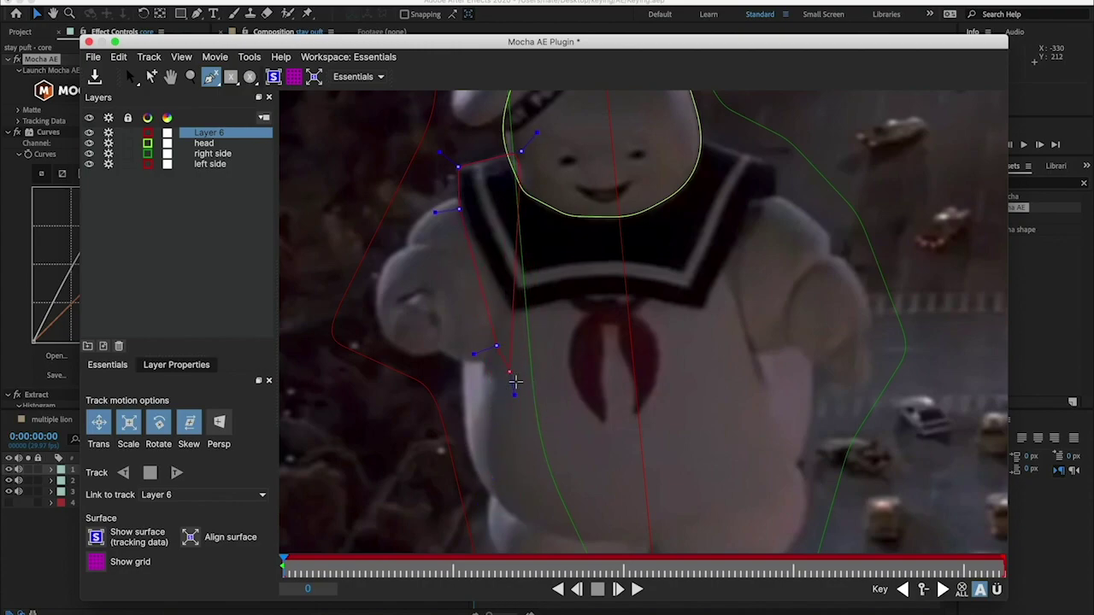
pyautogui.moveTo(496, 452); pyautogui.dragTo(494, 490)
pyautogui.moveTo(598, 547); pyautogui.dragTo(632, 544)
pyautogui.click(801, 471)
pyautogui.click(810, 373)
pyautogui.click(760, 213)
pyautogui.click(780, 195)
pyautogui.click(775, 163)
pyautogui.click(701, 136)
pyautogui.click(605, 127)
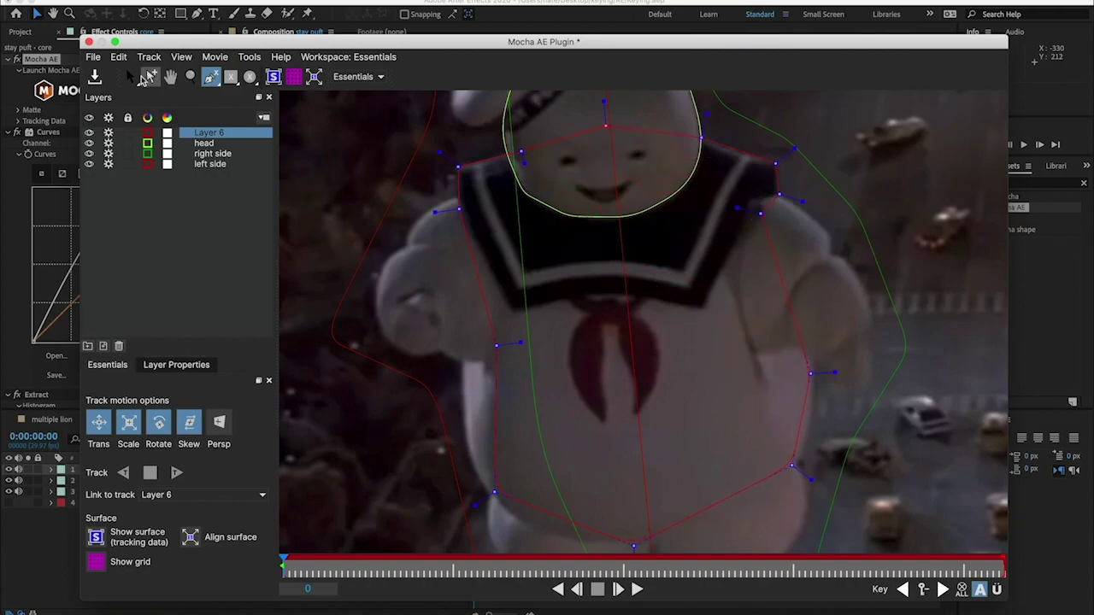
# Close the spline, name its layer torso/bib and place it below head, linked to the head track.
pyautogui.click(130, 76)
pyautogui.doubleClick(209, 133)
pyautogui.write('tors')
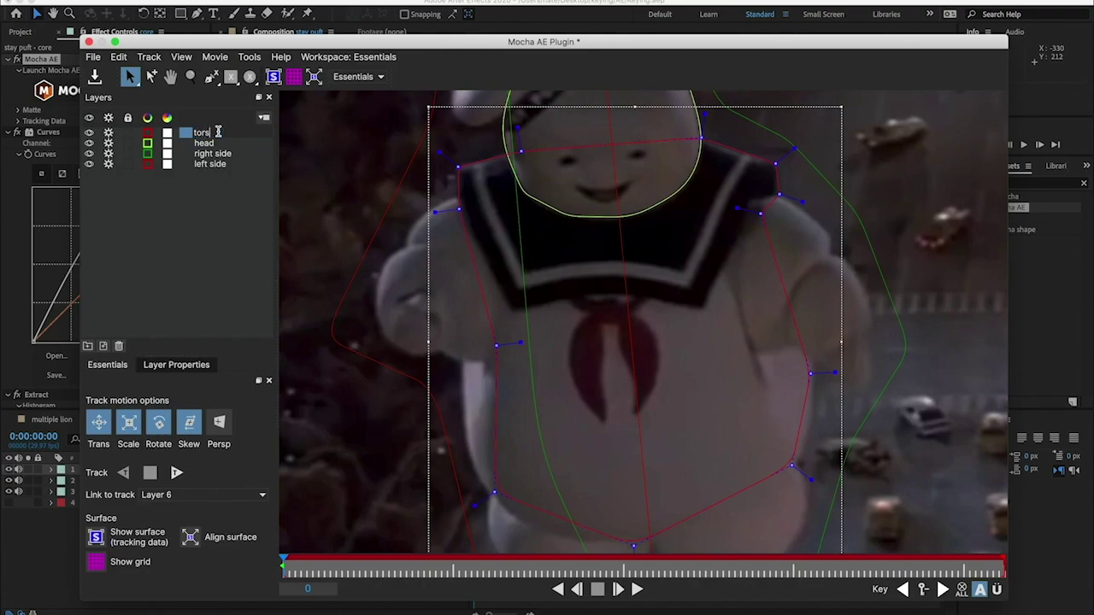
pyautogui.write('o/bib')
pyautogui.click(704, 217)
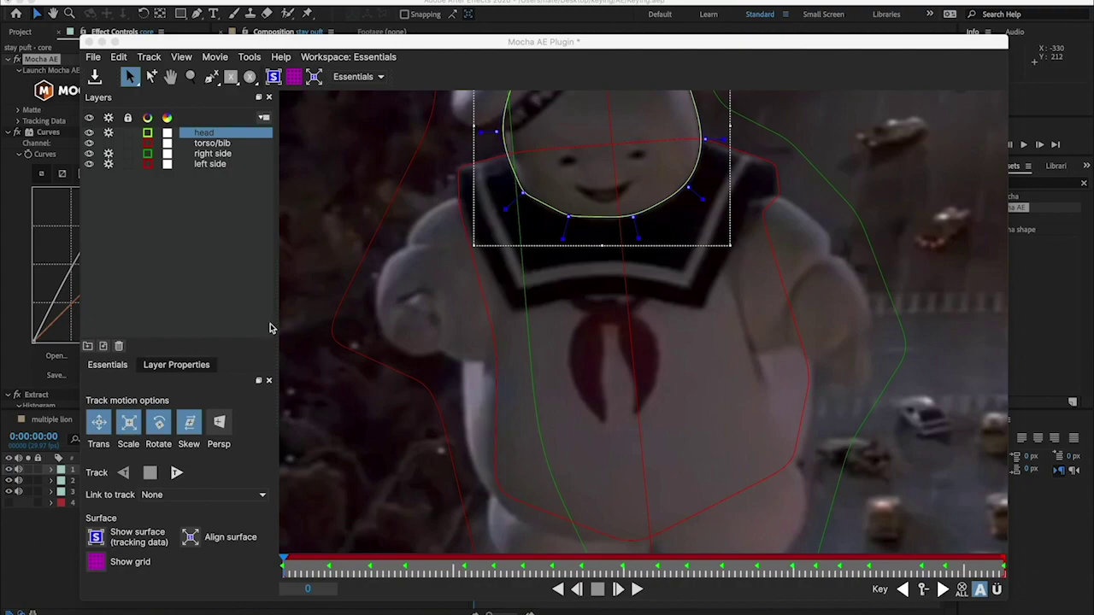
pyautogui.click(211, 143)
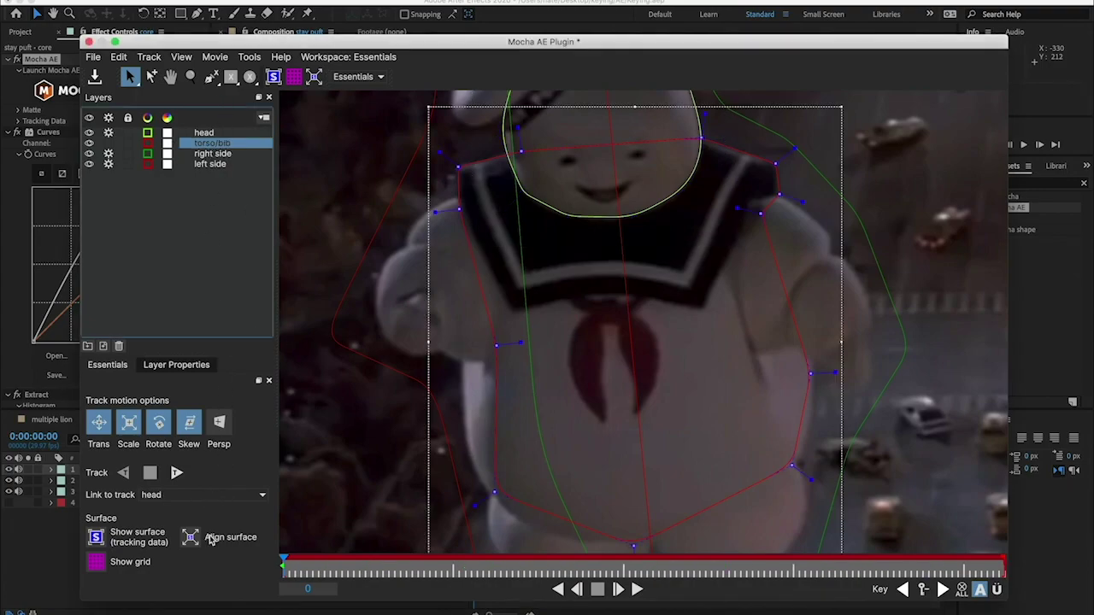
# Enable perspective tracking for the head layer and track it forward from frame 0 to frame 123.
pyautogui.click(206, 134)
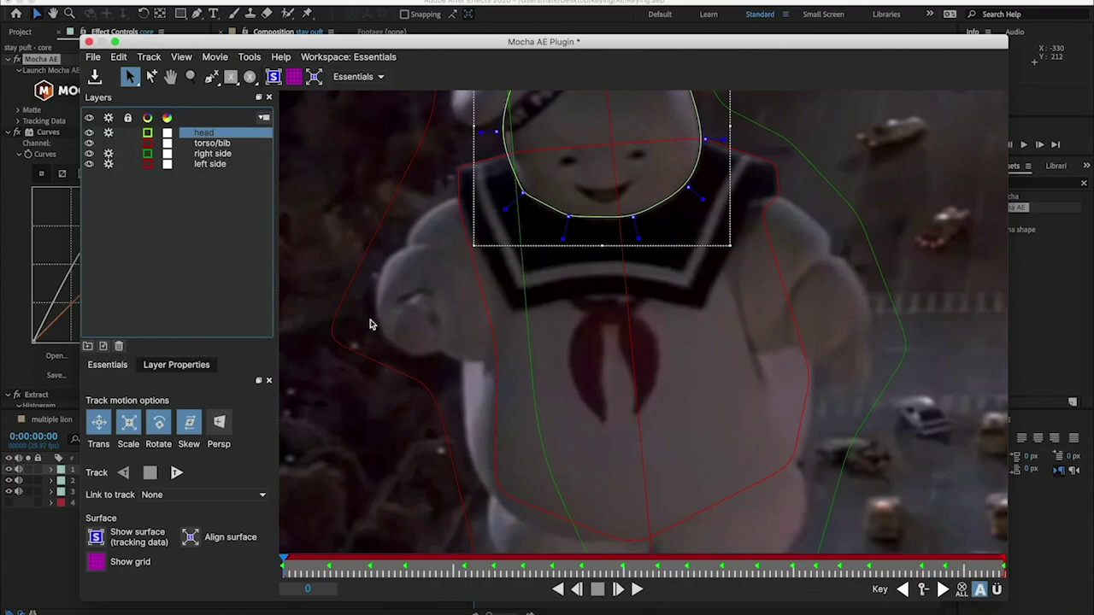
pyautogui.click(220, 425)
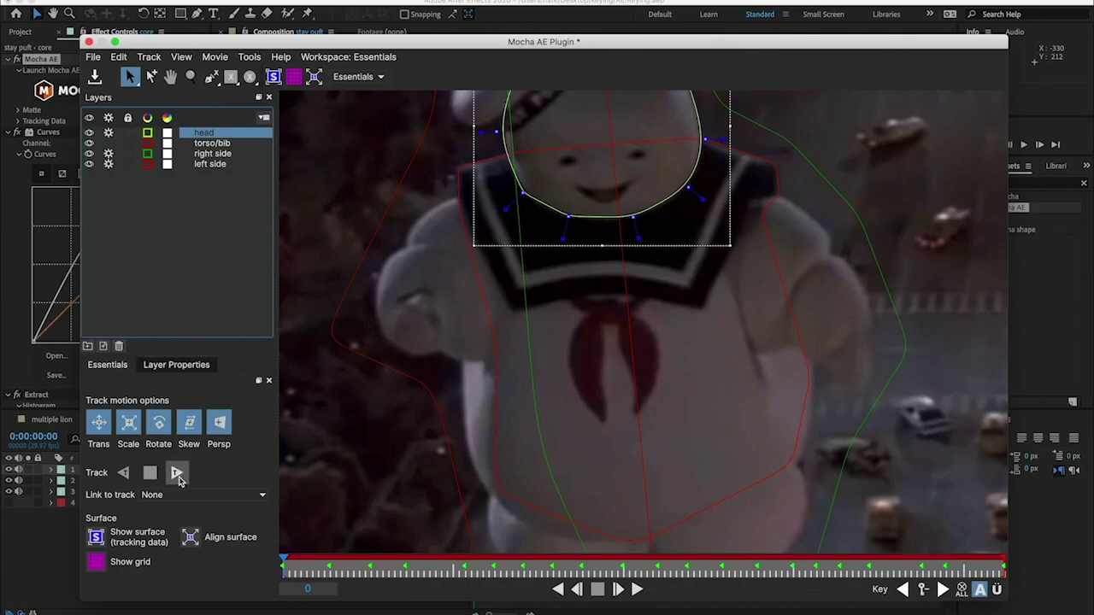
pyautogui.click(176, 474)
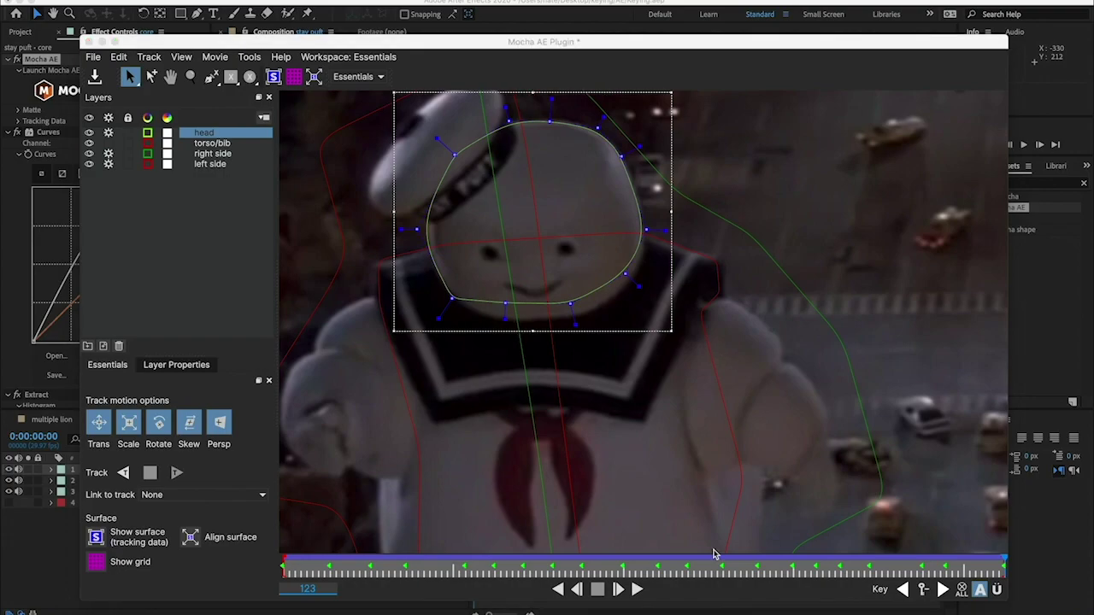
# Refit the torso/bib spline to the body at several frames across the shot, including frame 23, and return to frame 0.
pyautogui.click(213, 143)
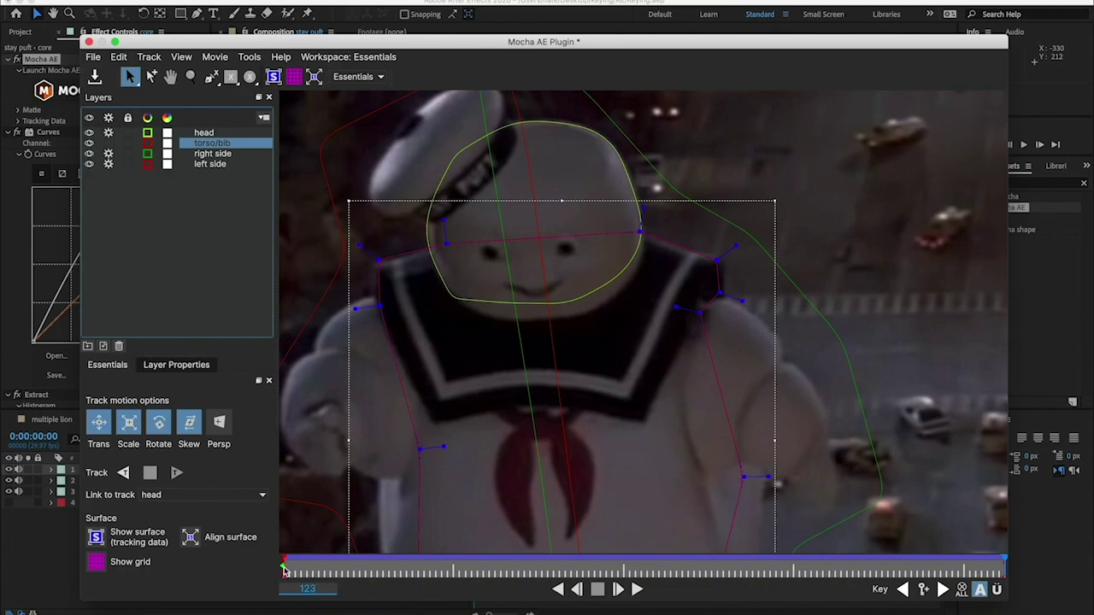
pyautogui.moveTo(1008, 575); pyautogui.dragTo(770, 533)
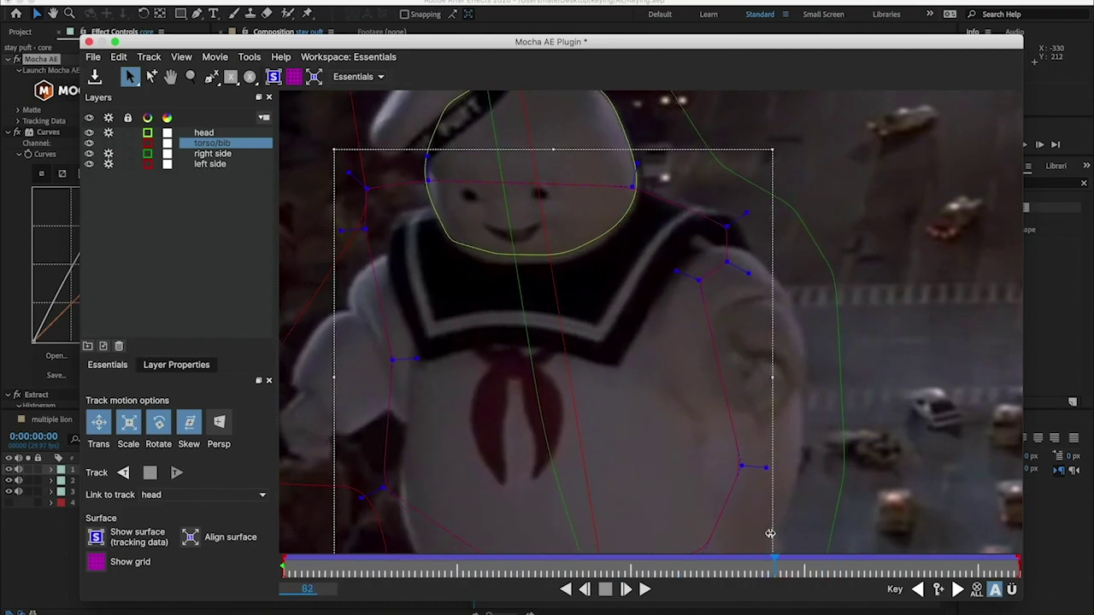
pyautogui.moveTo(757, 569); pyautogui.dragTo(266, 491)
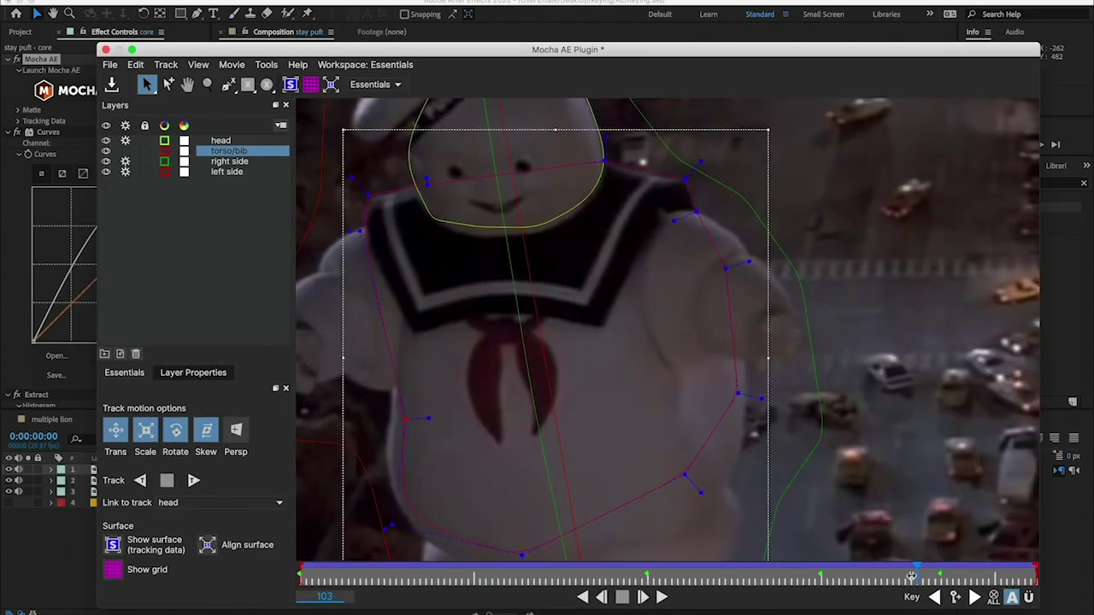
pyautogui.moveTo(912, 576); pyautogui.dragTo(475, 151)
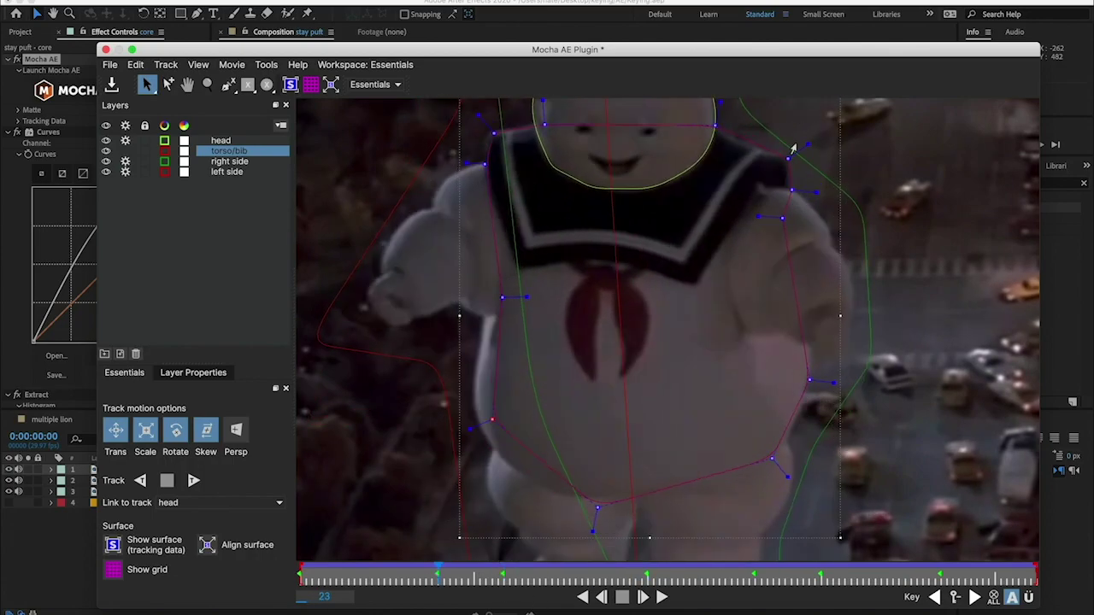
pyautogui.moveTo(437, 568); pyautogui.dragTo(295, 577)
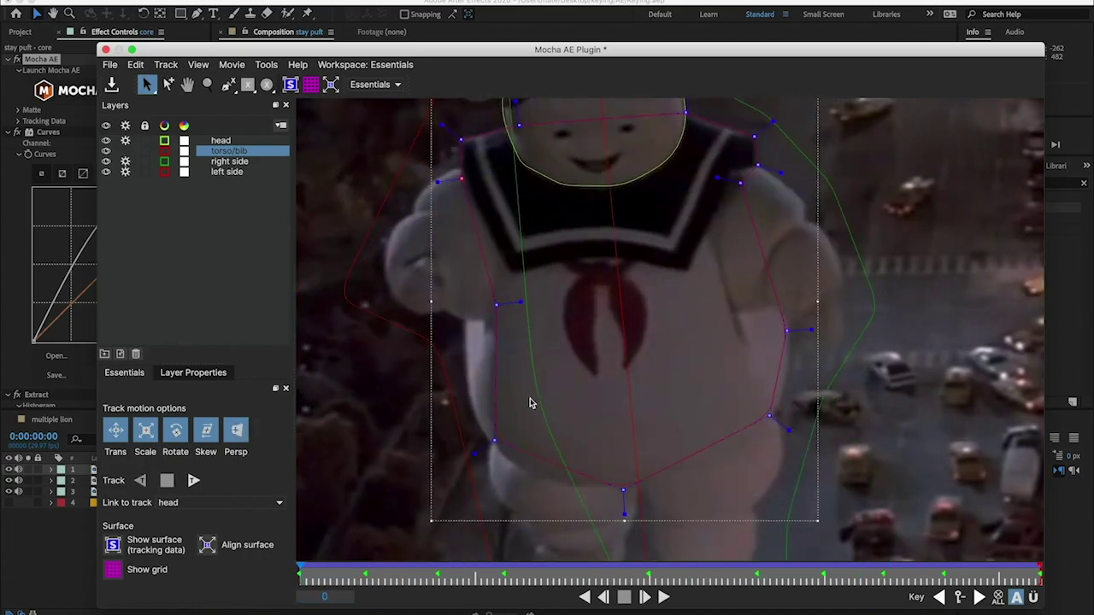
# Run the torso/bib layer forward to frame 123, save the Mocha project and close the Mocha window.
pyautogui.click(195, 481)
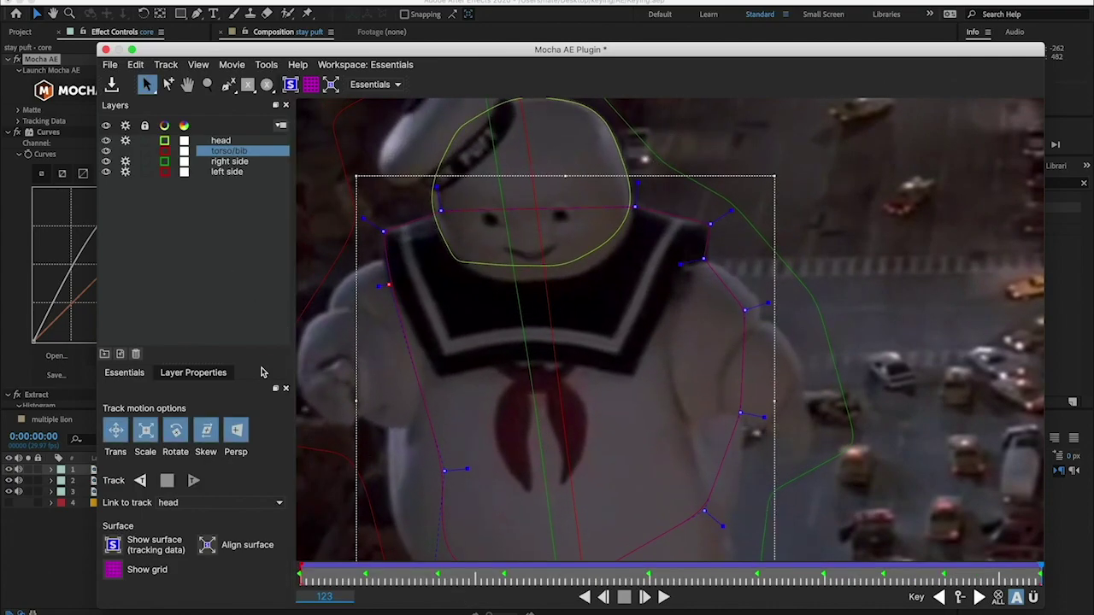
pyautogui.click(111, 65)
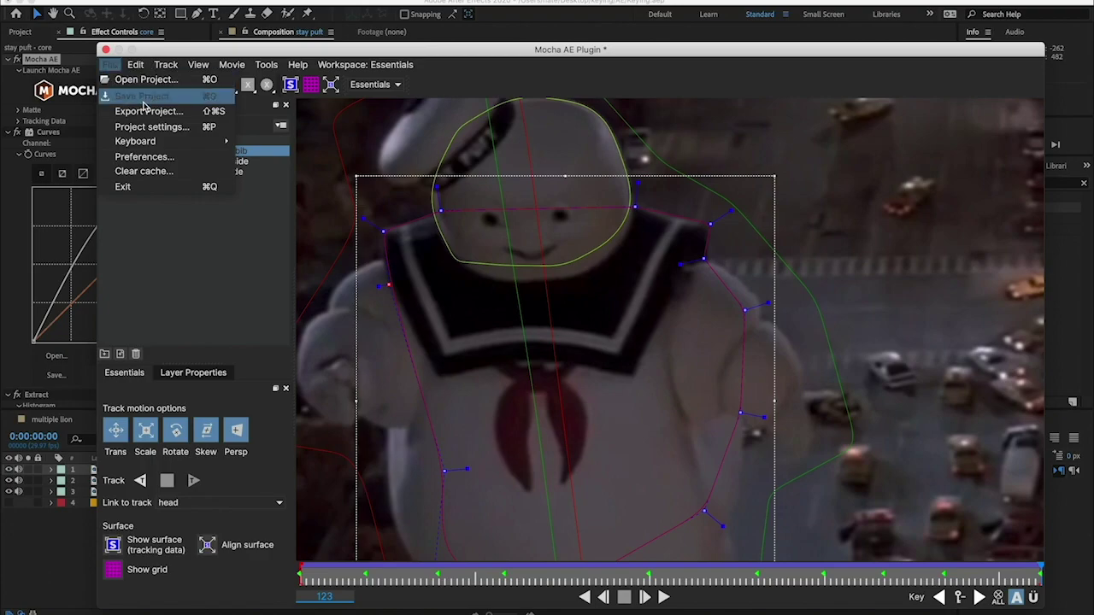
pyautogui.click(144, 99)
pyautogui.click(106, 49)
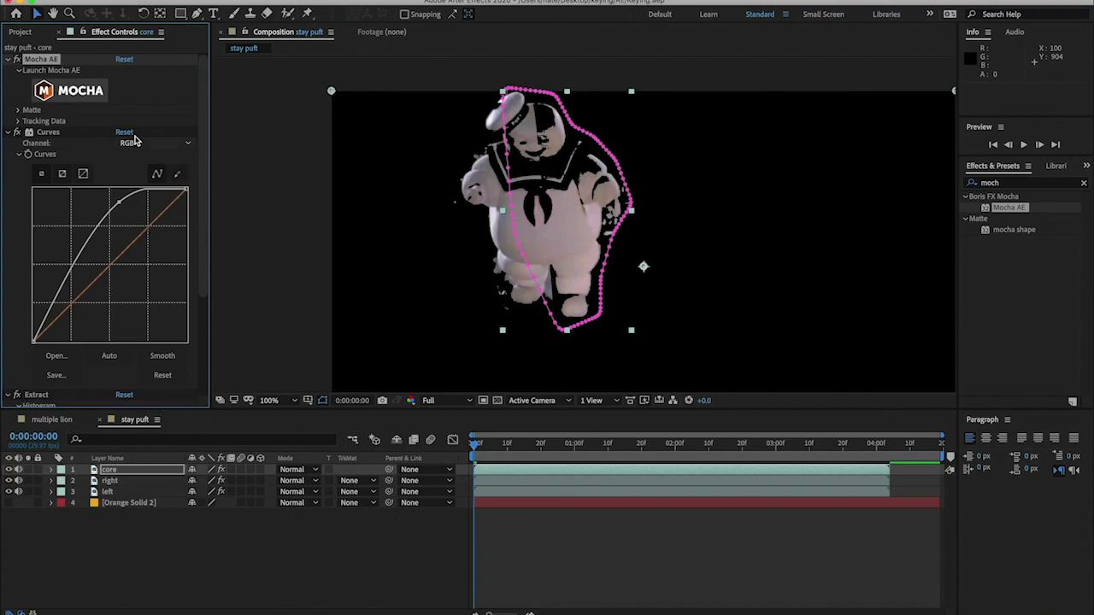
# Expand the Mocha AE Matte settings and delete the right side mask from the core layer.
pyautogui.click(18, 110)
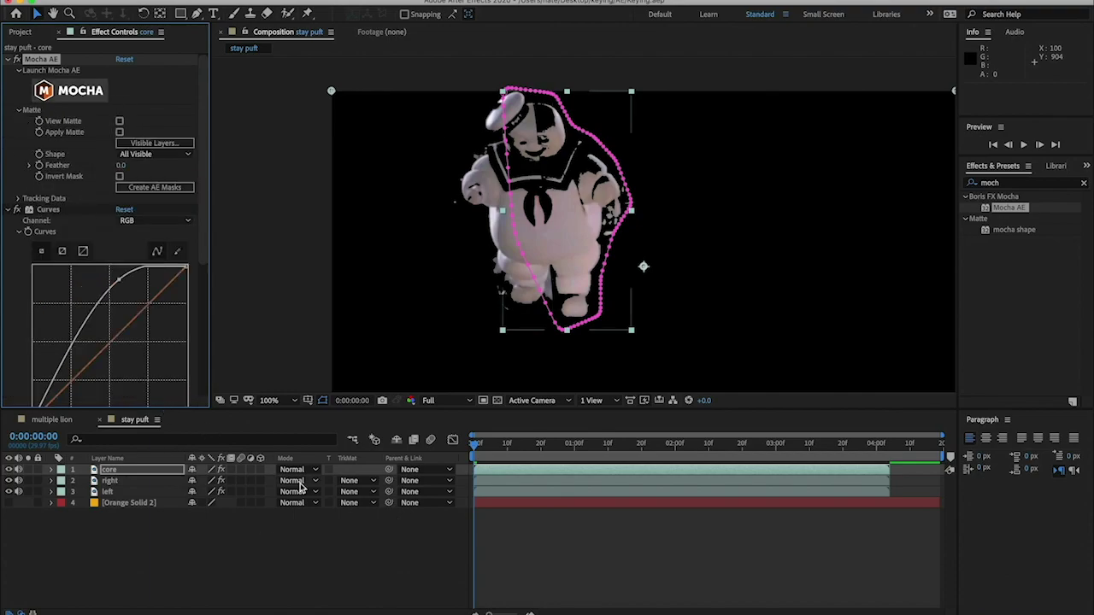
pyautogui.click(491, 482)
pyautogui.click(496, 493)
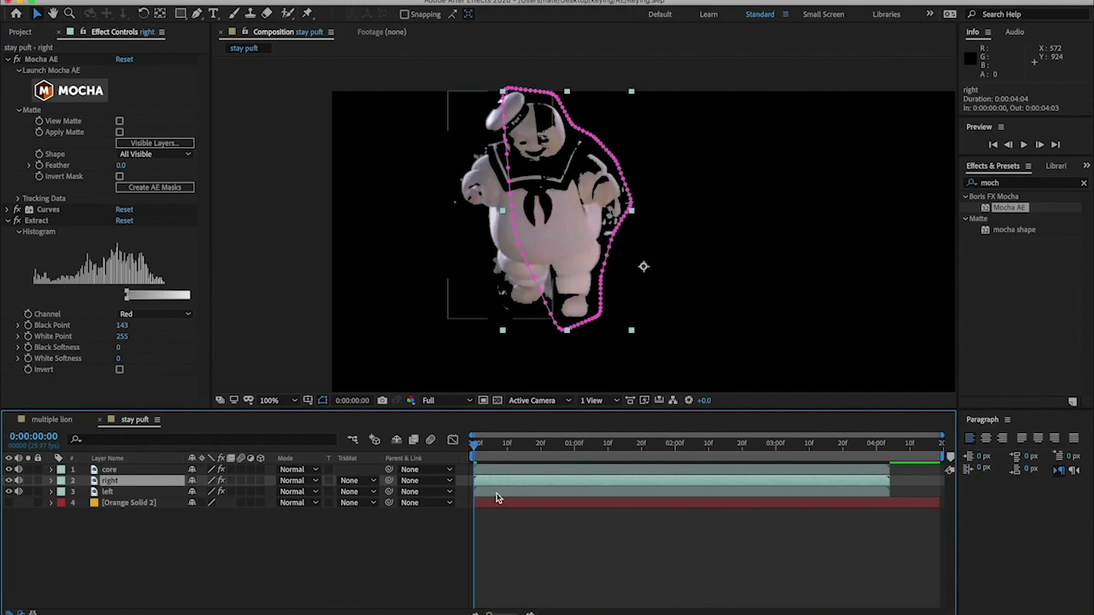
pyautogui.click(497, 483)
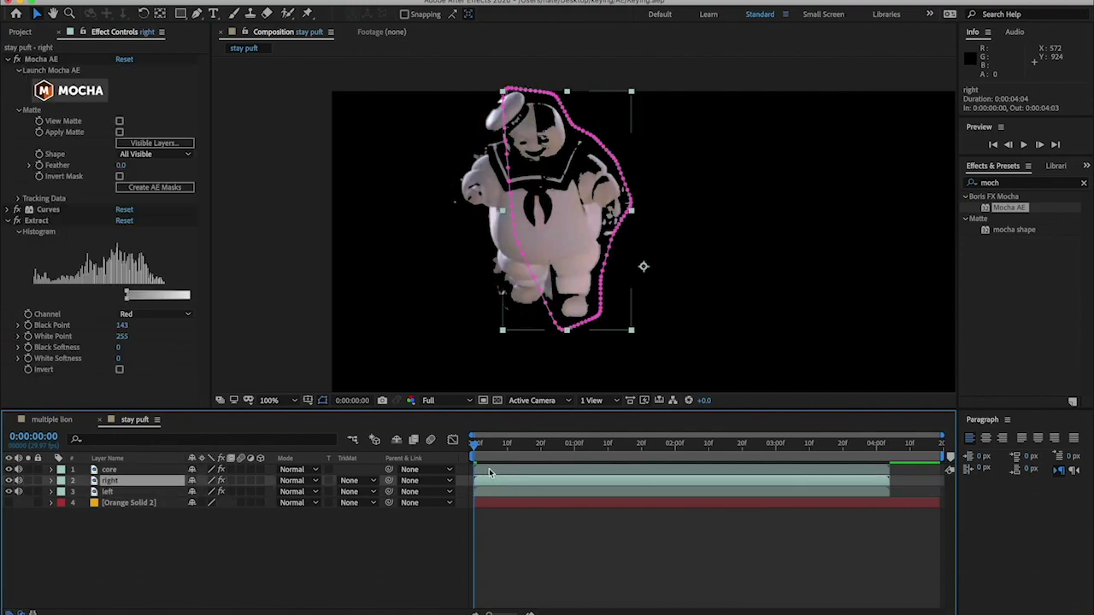
pyautogui.click(492, 470)
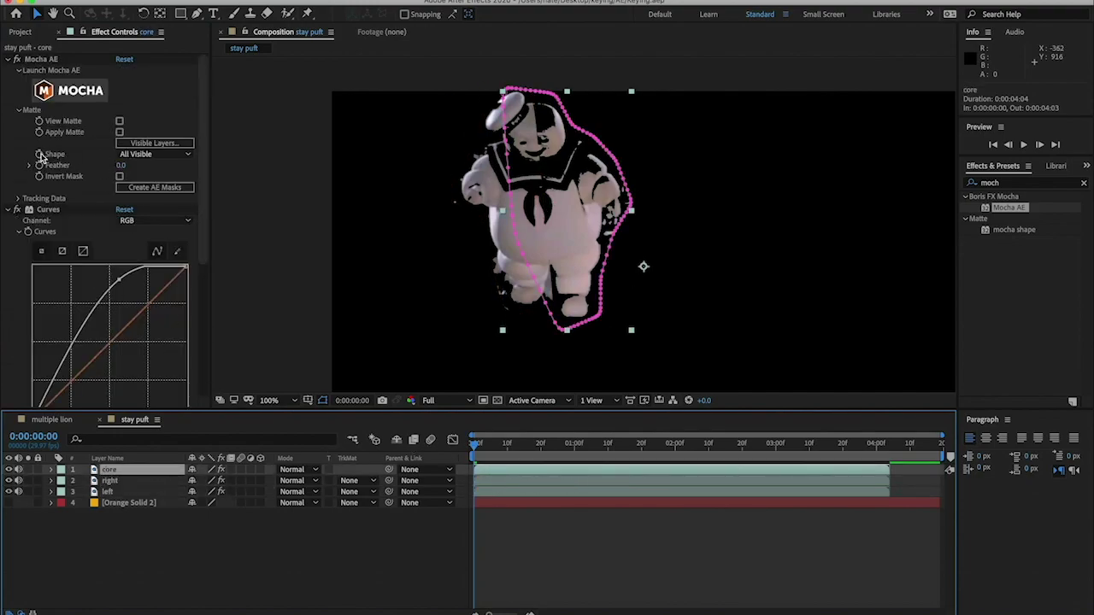
pyautogui.click(53, 470)
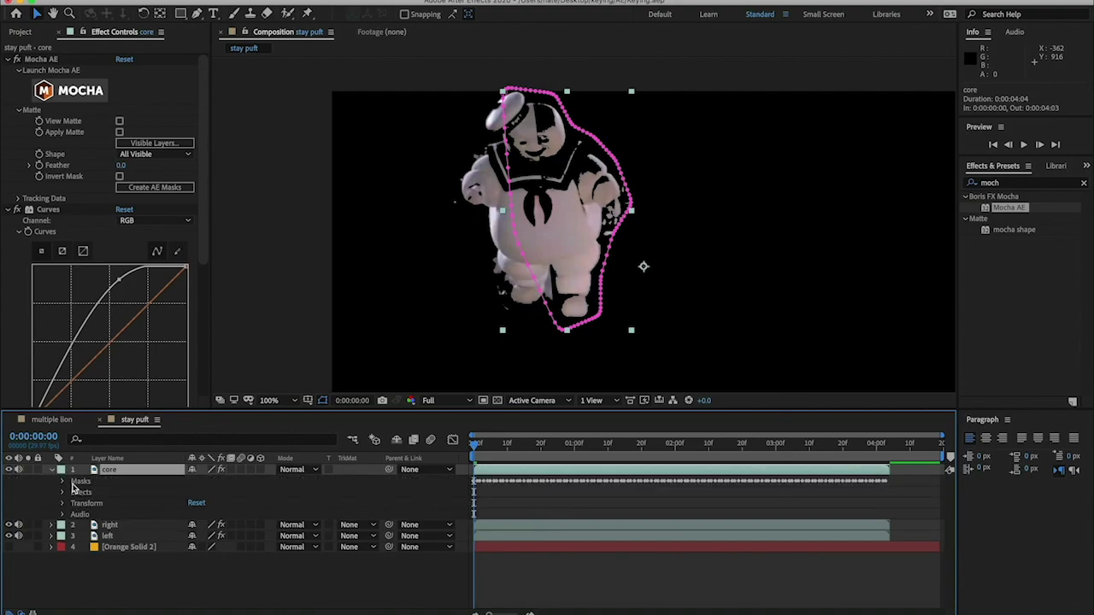
pyautogui.click(63, 482)
pyautogui.click(109, 493)
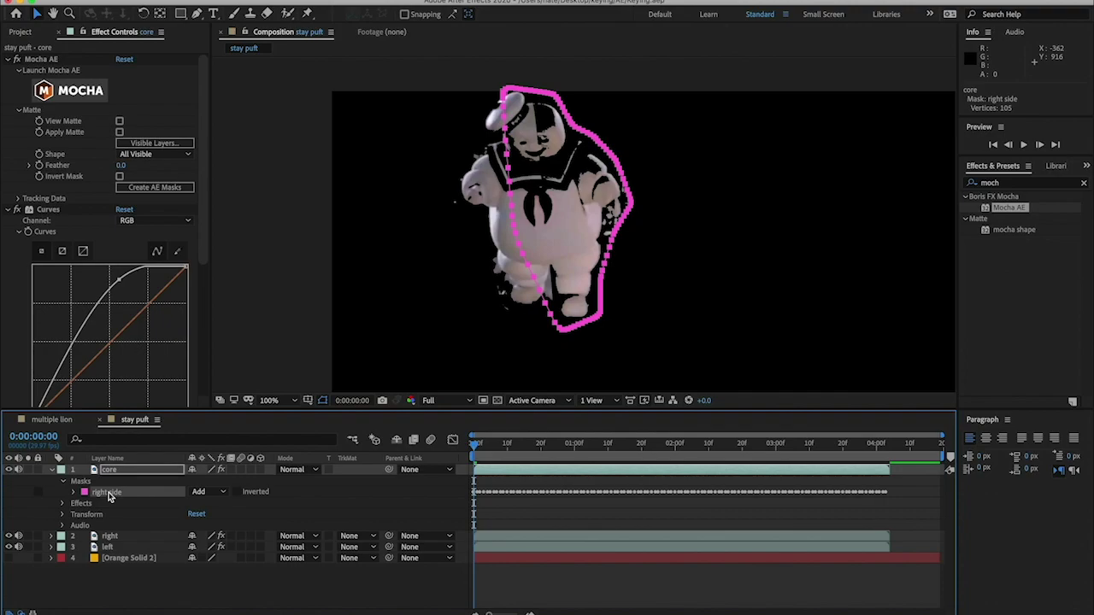
pyautogui.press('Delete')
# Hide the core layer and check the masks on the left and right layers.
pyautogui.click(117, 475)
pyautogui.click(108, 514)
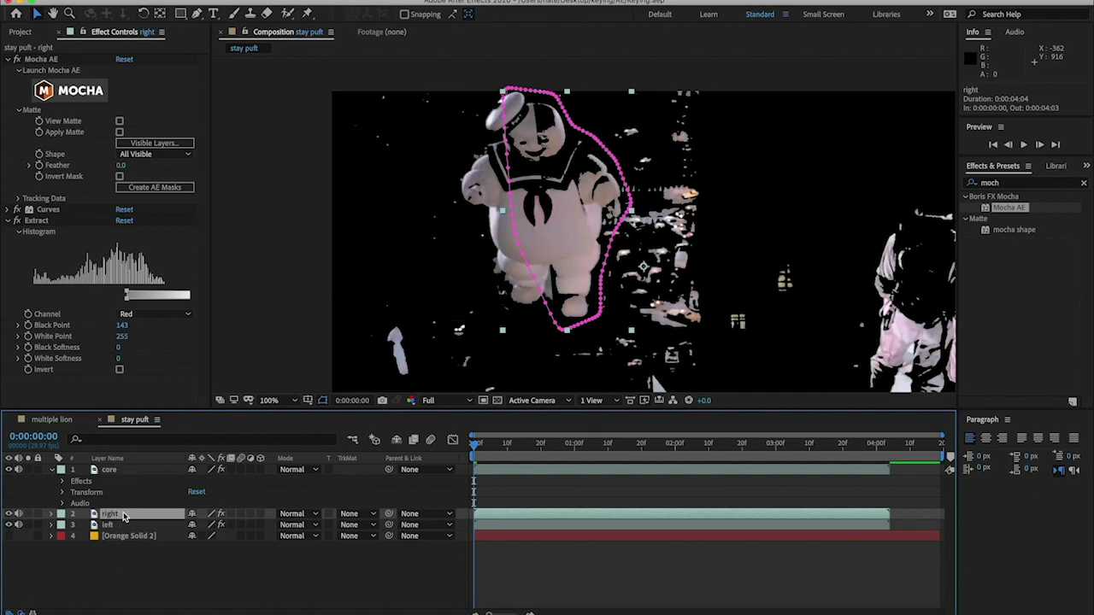
pyautogui.click(101, 469)
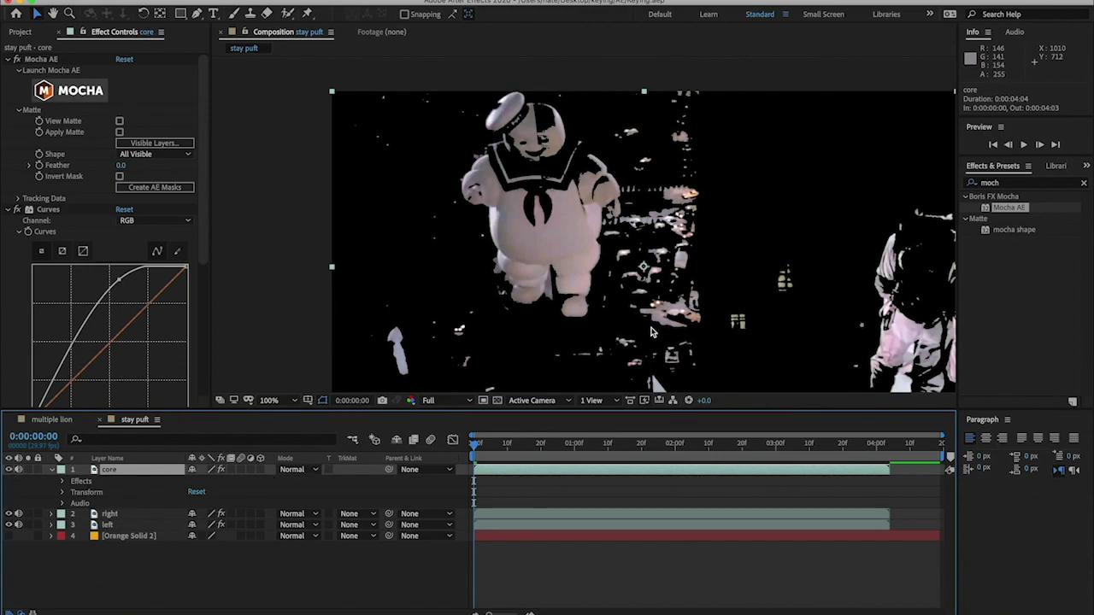
pyautogui.keyDown('alt'); pyautogui.click(7, 470); pyautogui.keyUp('alt')
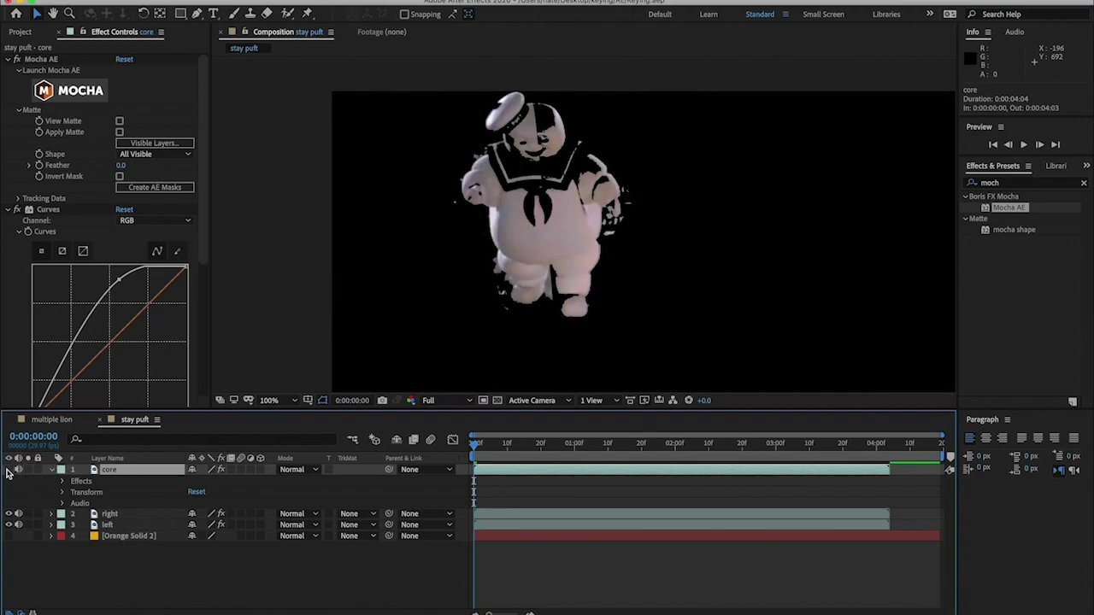
pyautogui.click(111, 525)
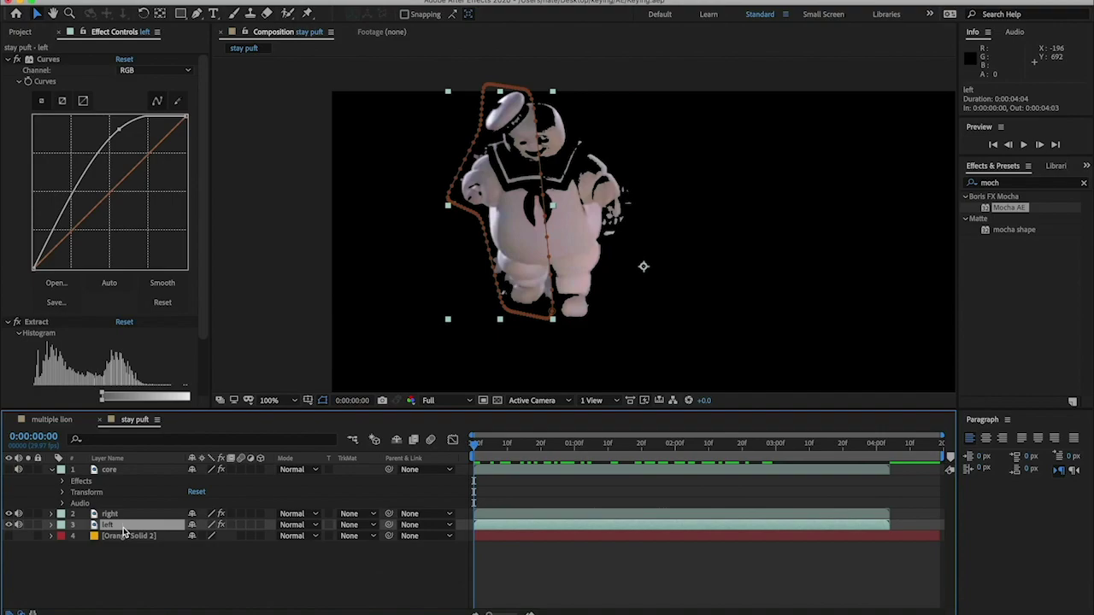
pyautogui.click(125, 516)
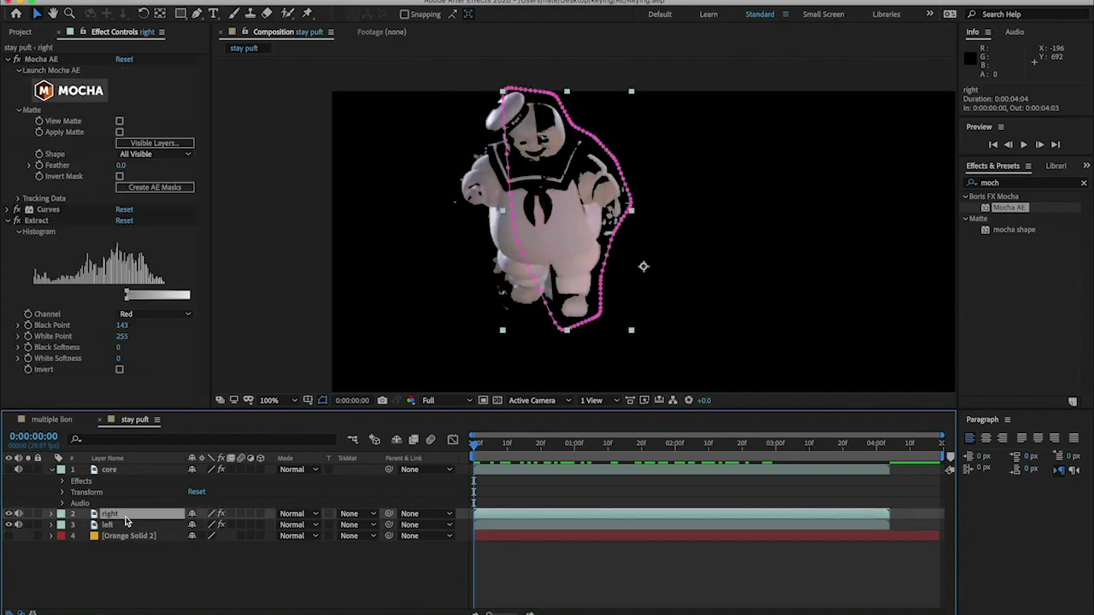
# Show the core layer and create After Effects masks from its Mocha splines.
pyautogui.click(8, 470)
pyautogui.click(128, 469)
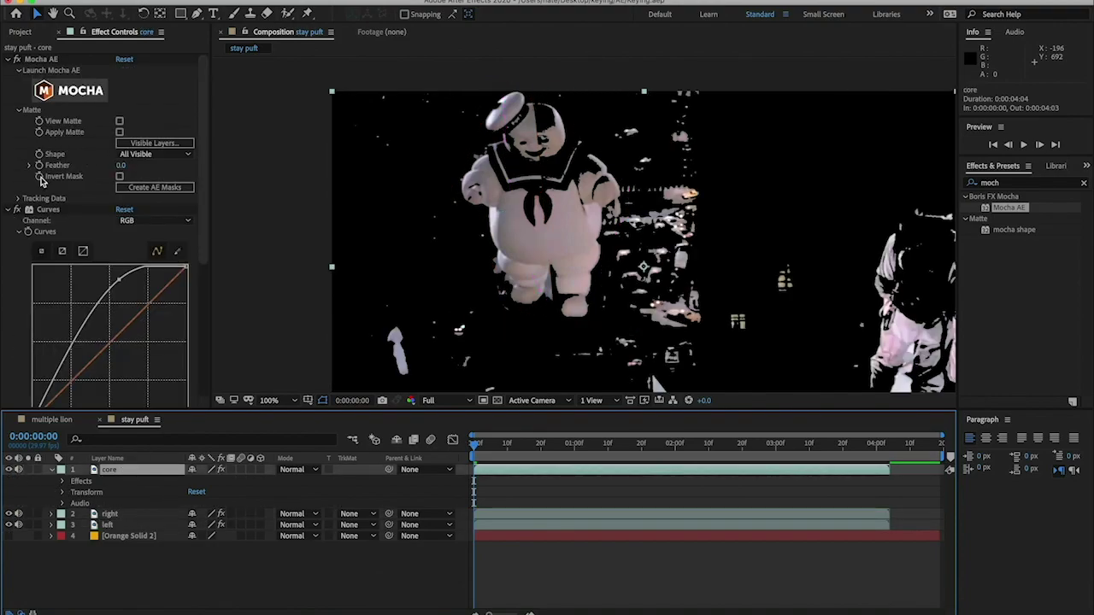
pyautogui.click(148, 189)
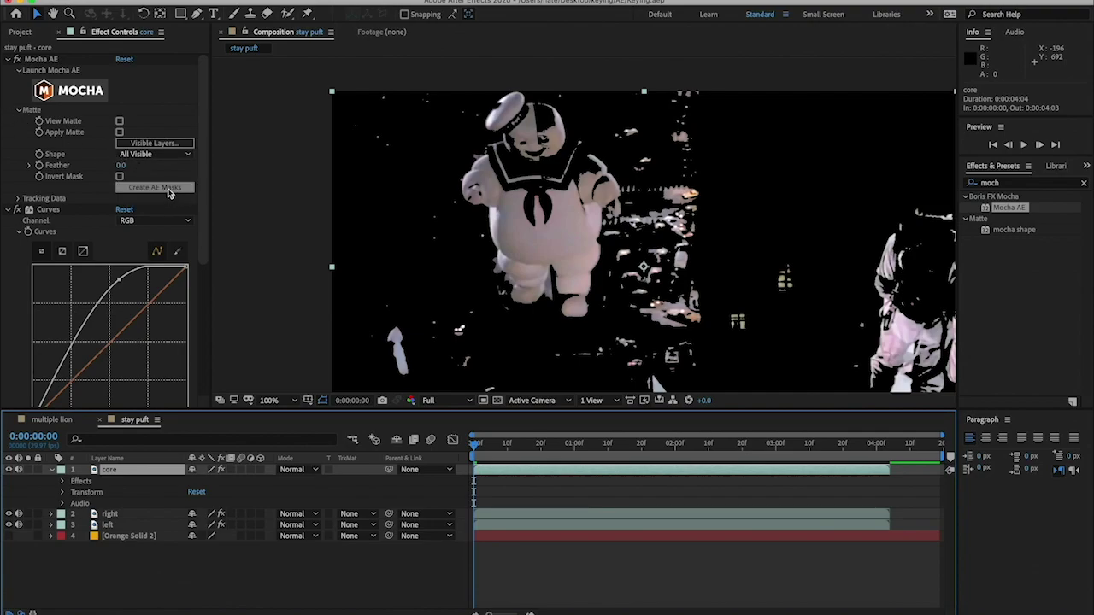
pyautogui.click(150, 188)
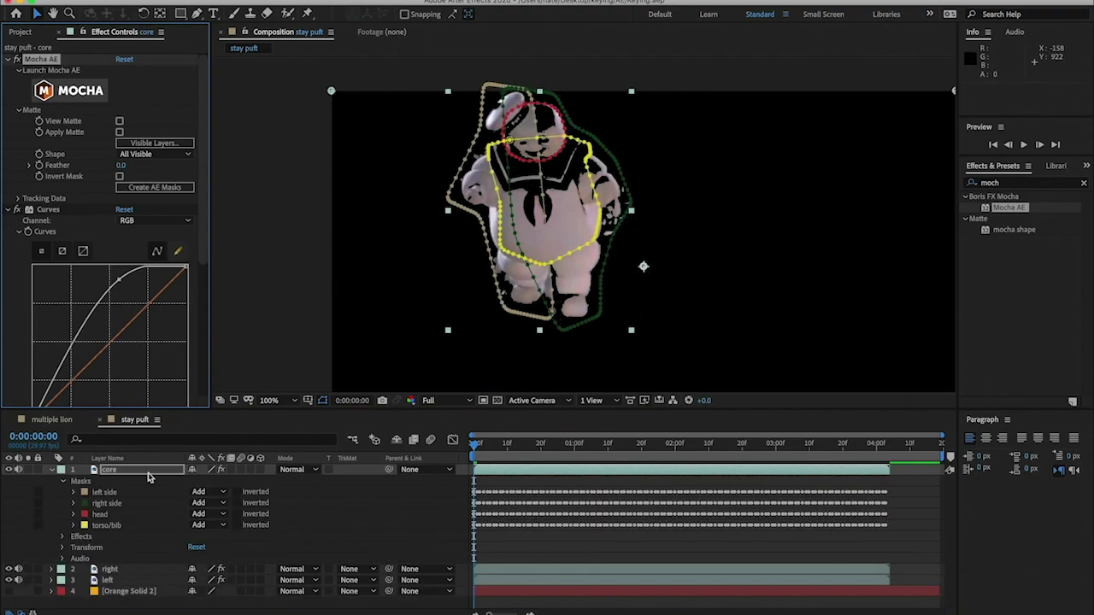
# Delete the right side and left side masks from the core layer, keeping only head and torso/bib.
pyautogui.click(108, 503)
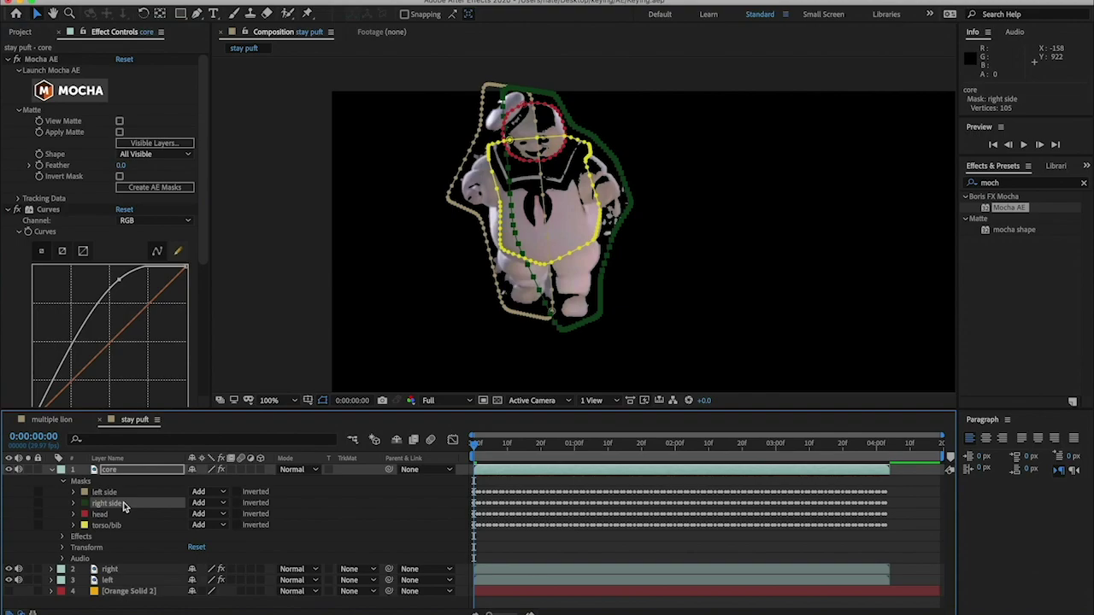
pyautogui.press('Delete')
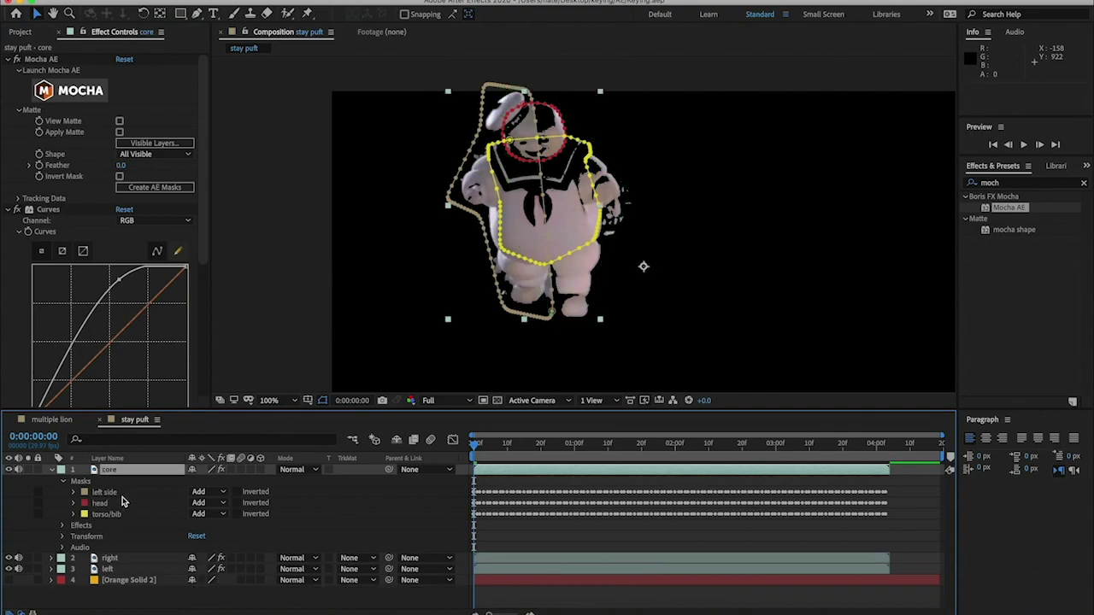
pyautogui.click(120, 493)
pyautogui.press('Delete')
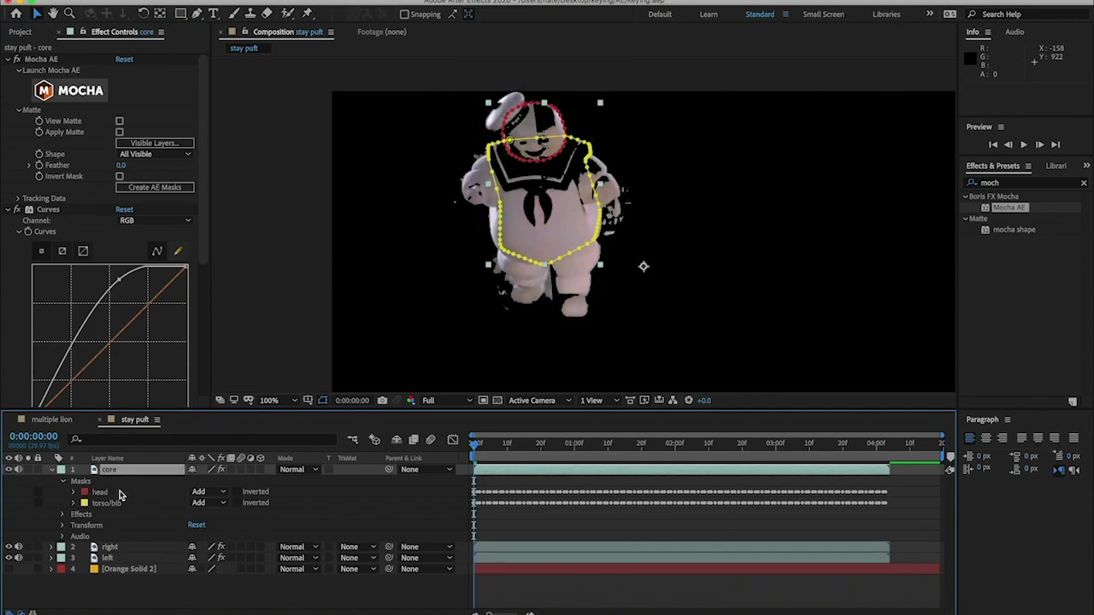
pyautogui.click(129, 484)
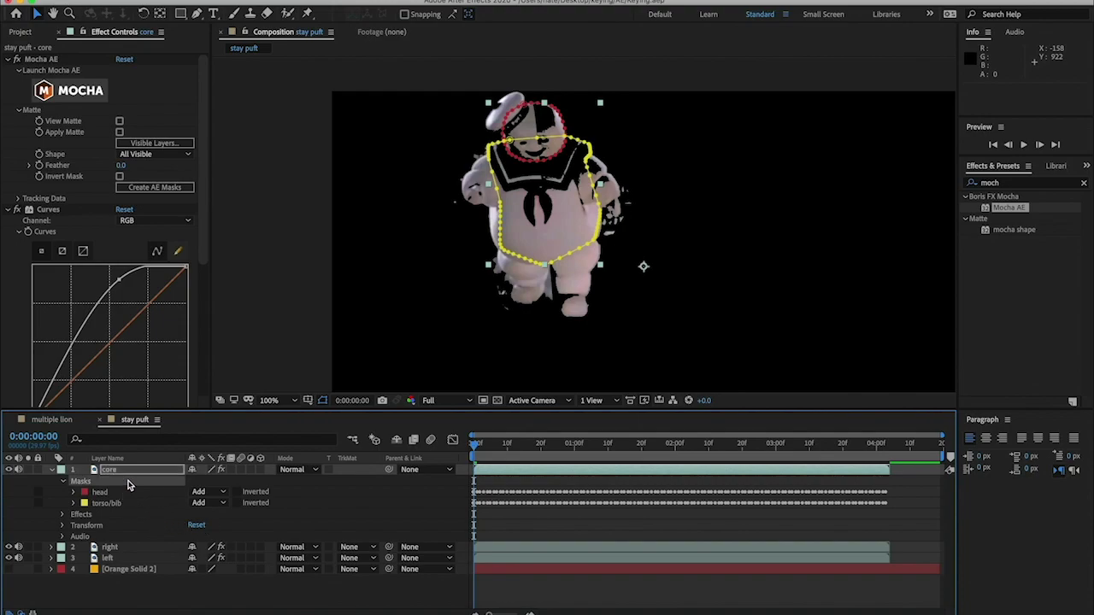
pyautogui.click(110, 493)
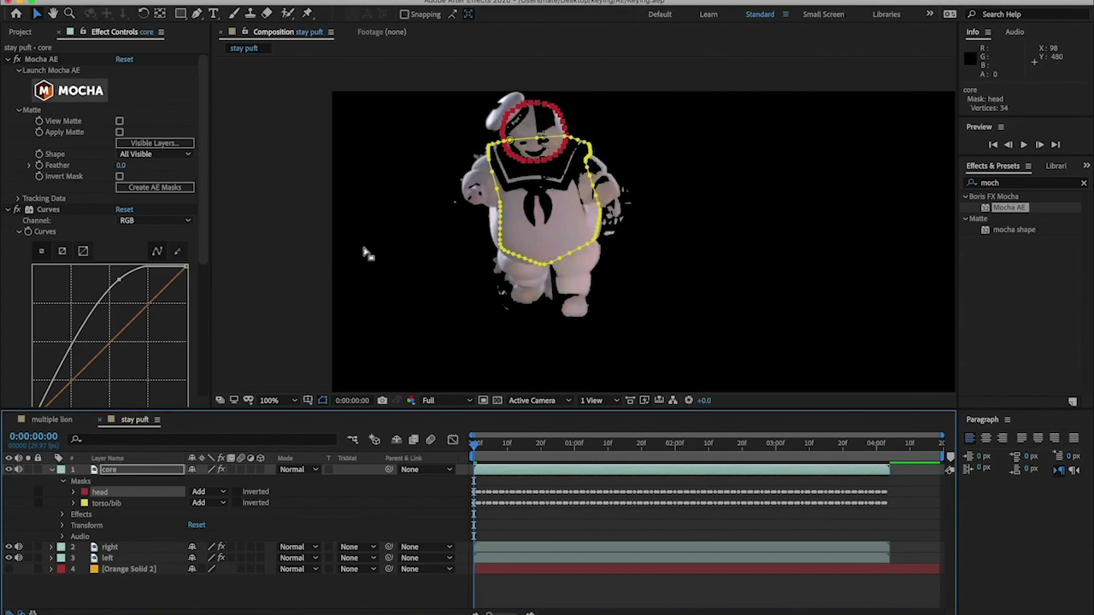
# Remove the Curves and Extract effects from the core layer.
pyautogui.click(48, 210)
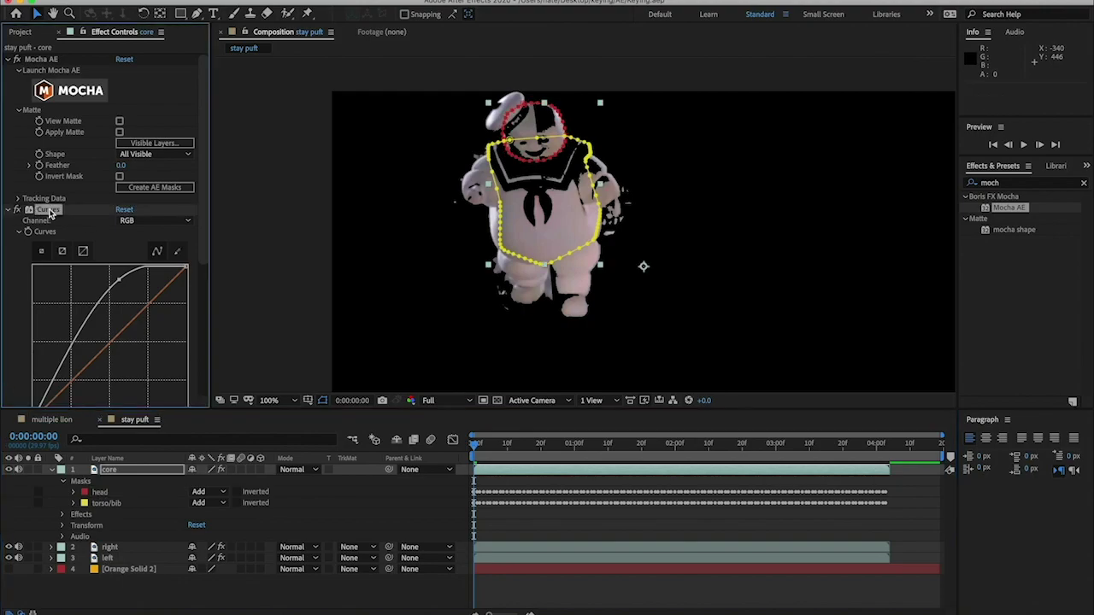
pyautogui.press('Delete')
pyautogui.click(46, 212)
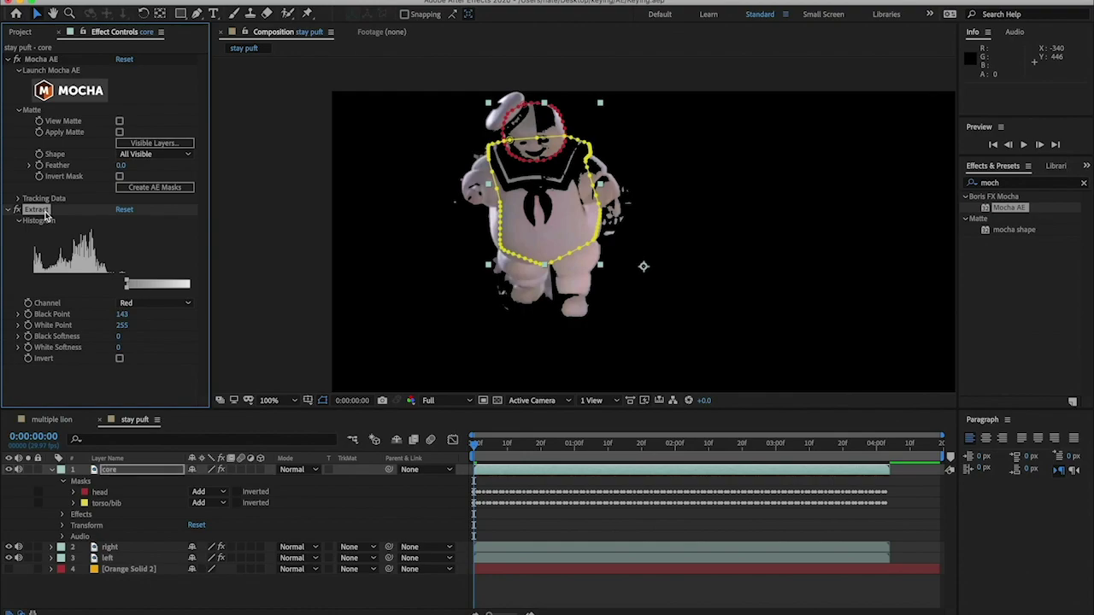
pyautogui.press('Delete')
pyautogui.click(576, 523)
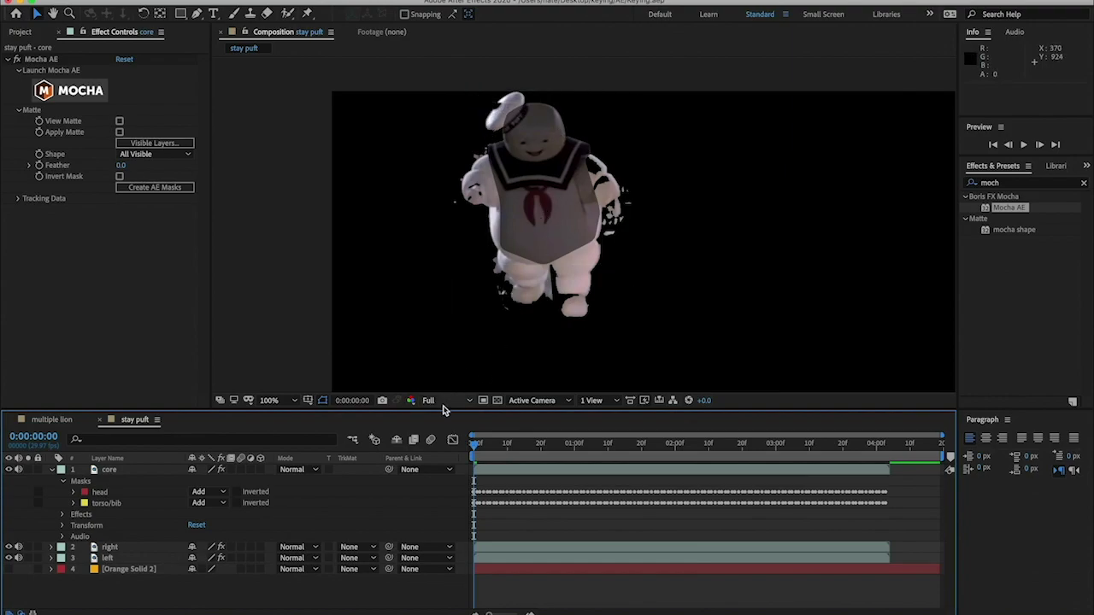
# View the composition's alpha channel and scrub through the shot to check the matte for holes, returning to the first frame.
pyautogui.click(412, 402)
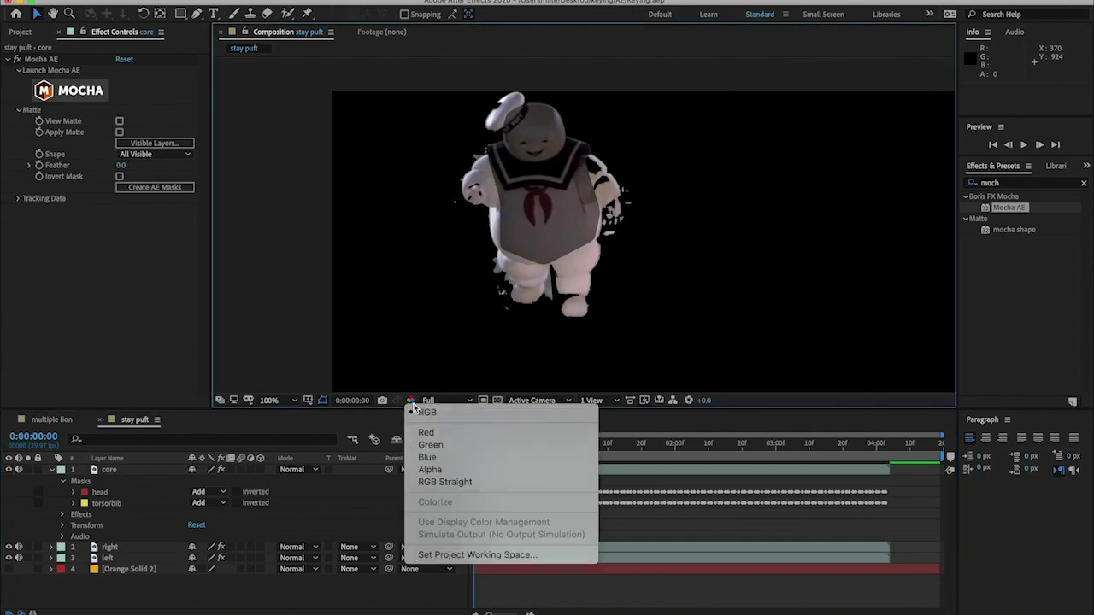
pyautogui.click(446, 469)
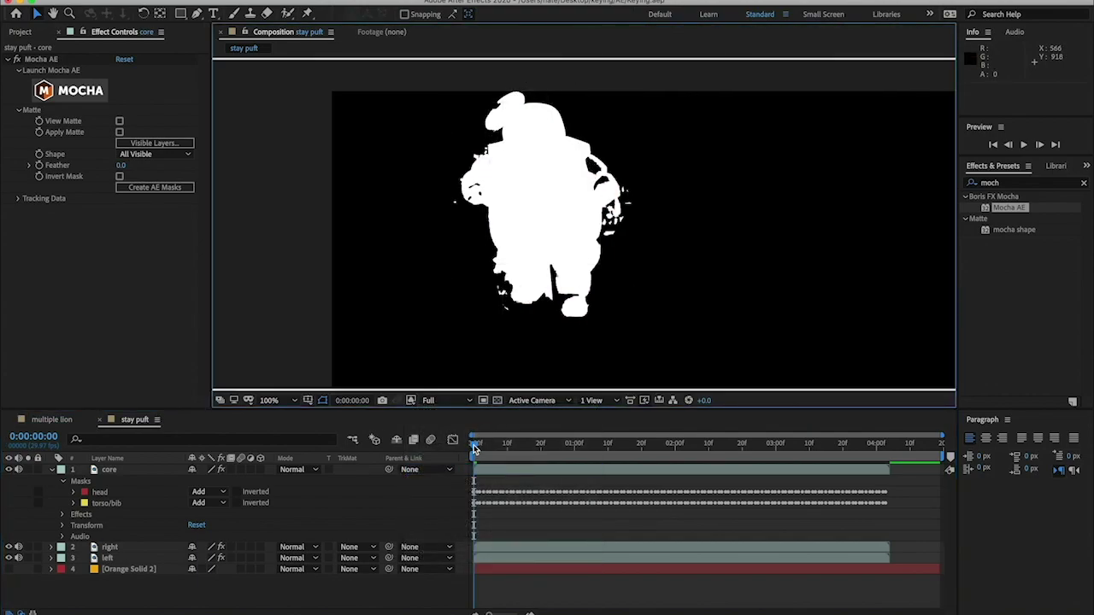
pyautogui.moveTo(474, 442); pyautogui.dragTo(764, 450)
pyautogui.press('Home')
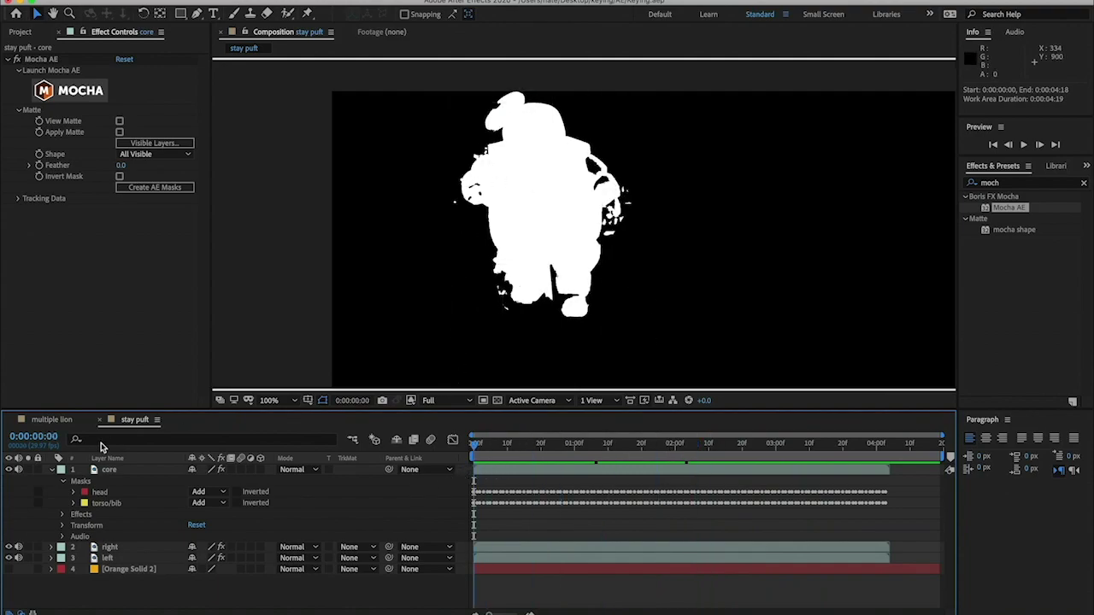
# Collapse the core layer, reopen its Mocha project and compare the marshmallow man's splines with the alpha matte.
pyautogui.click(53, 471)
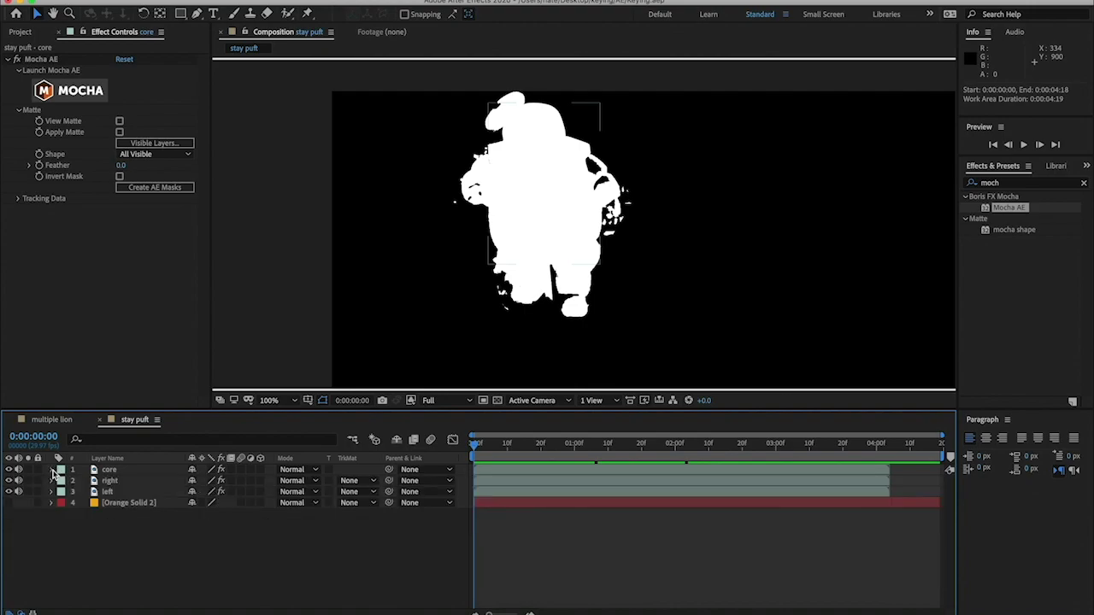
pyautogui.click(88, 90)
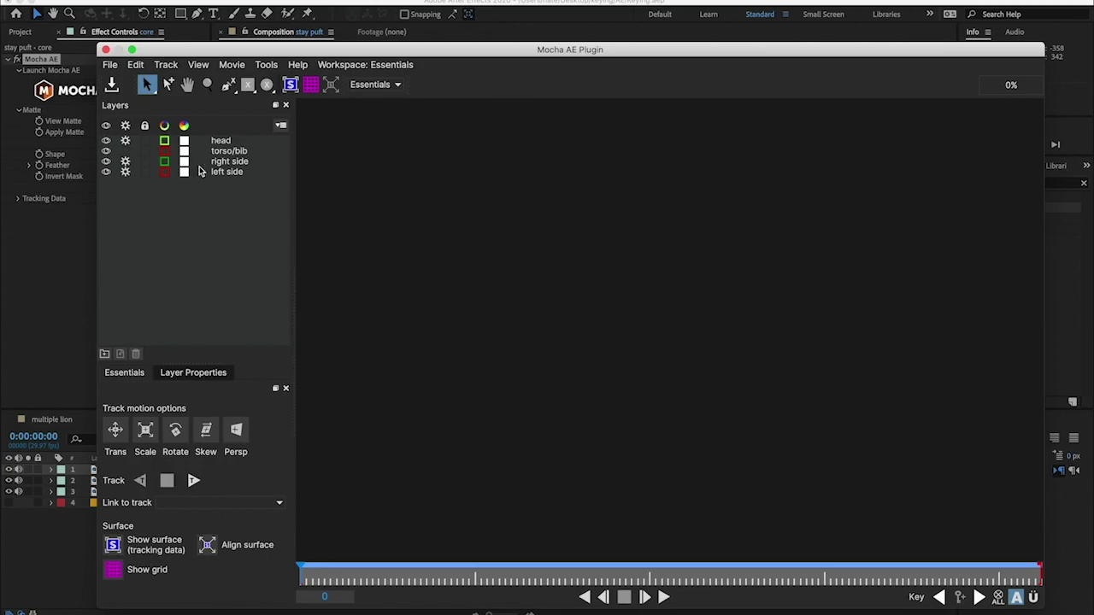
pyautogui.moveTo(367, 53); pyautogui.dragTo(342, 43)
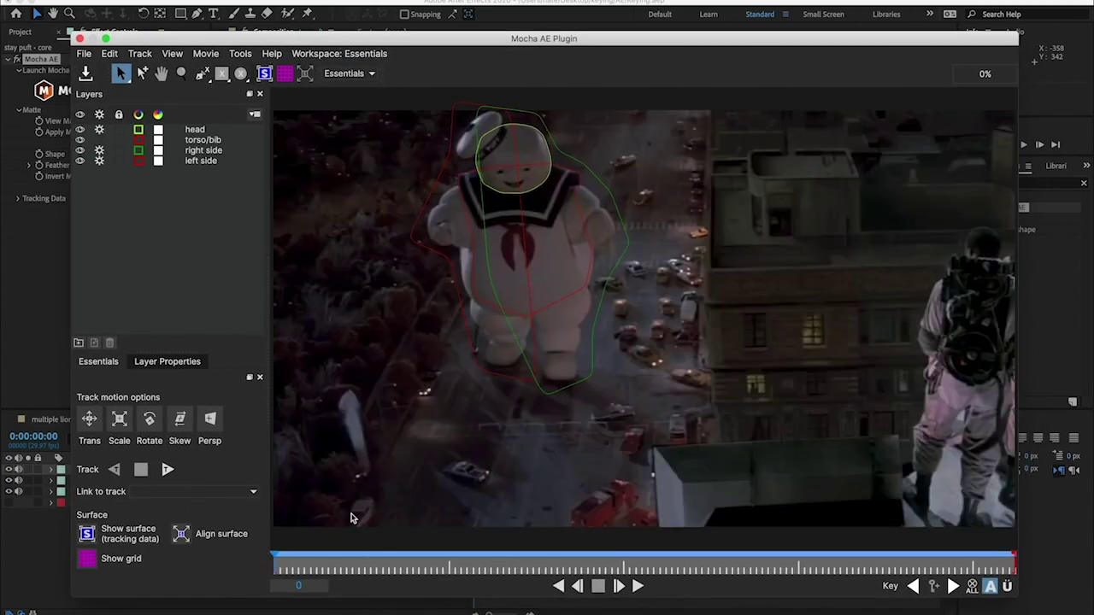
pyautogui.click(181, 74)
pyautogui.moveTo(530, 203); pyautogui.dragTo(607, 207)
pyautogui.click(166, 73)
pyautogui.moveTo(444, 183); pyautogui.dragTo(491, 254)
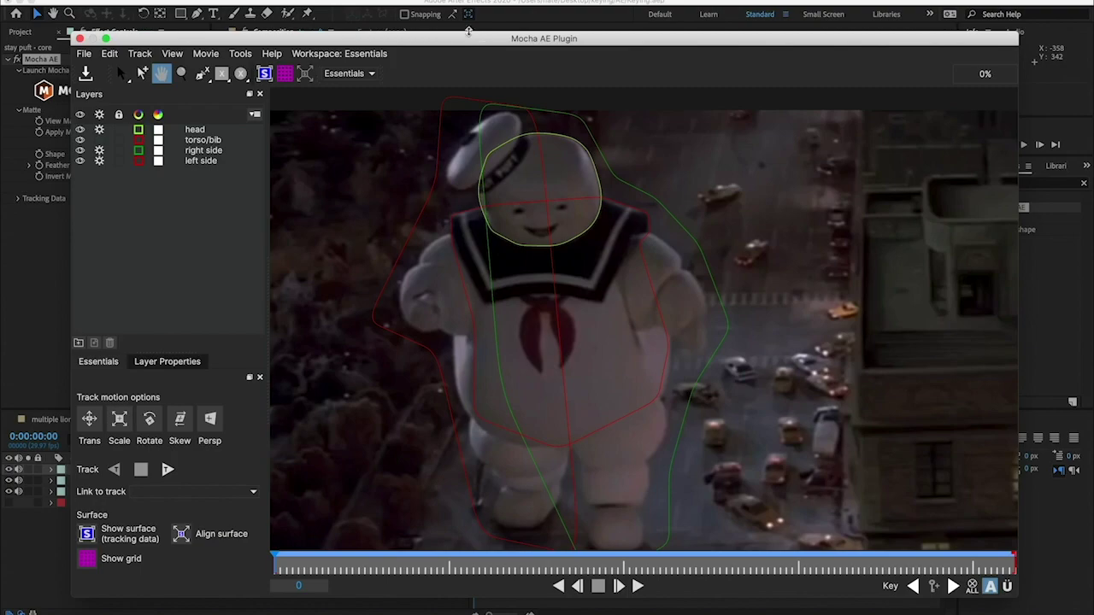
pyautogui.moveTo(468, 37); pyautogui.dragTo(777, 220)
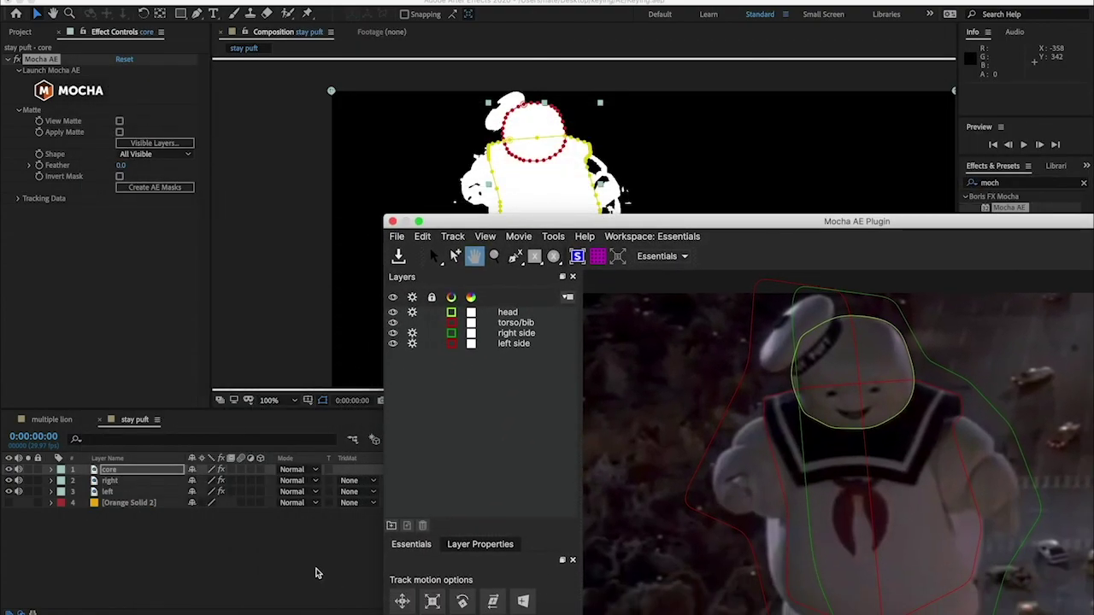
pyautogui.moveTo(502, 224); pyautogui.dragTo(261, 217)
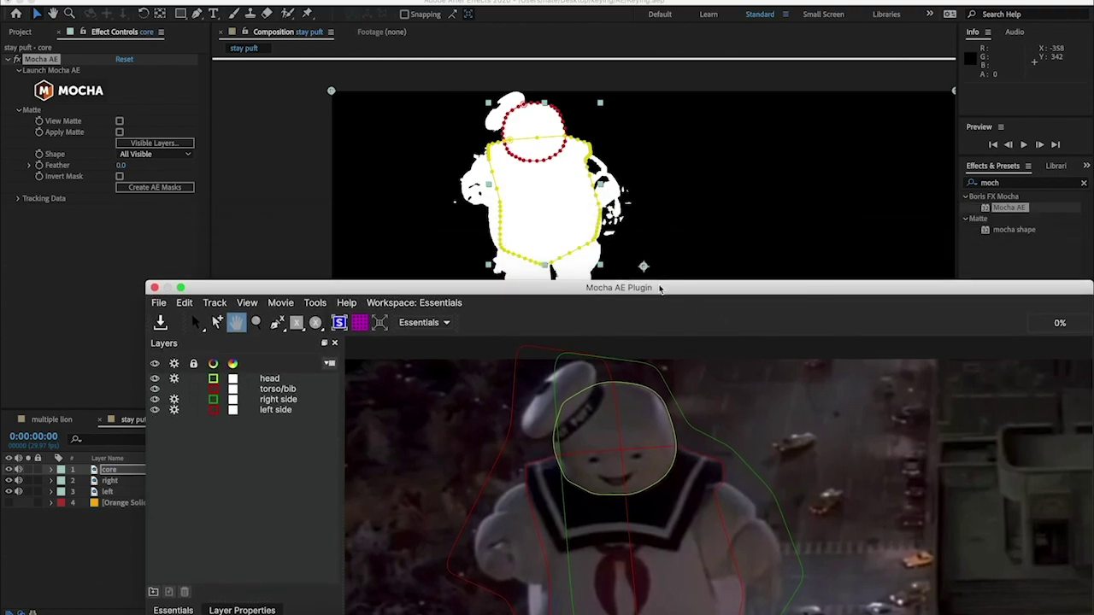
pyautogui.moveTo(715, 287); pyautogui.dragTo(597, 74)
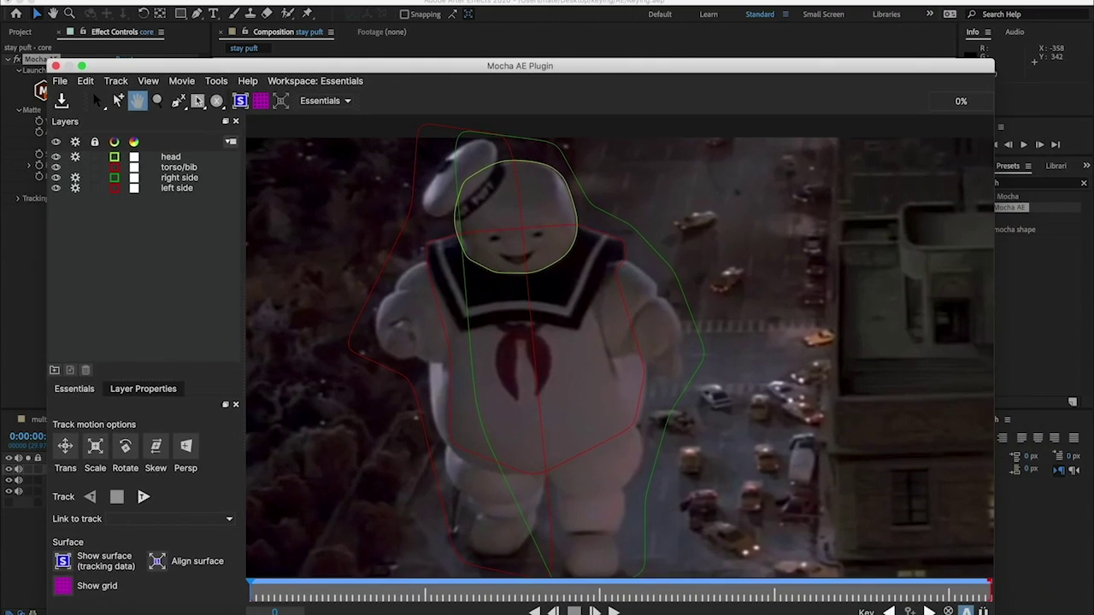
# Draw a closed spline around the marshmallow man's right-hand arm at frame 0 and name its layer right arm.
pyautogui.click(157, 101)
pyautogui.moveTo(675, 302); pyautogui.dragTo(667, 147)
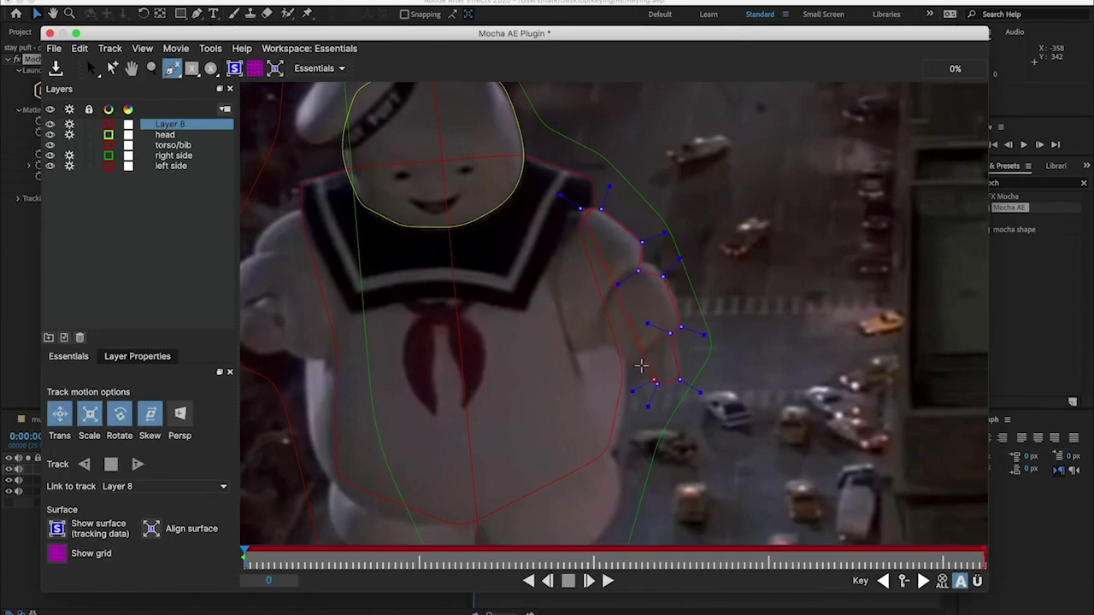
pyautogui.click(552, 246)
pyautogui.click(566, 214)
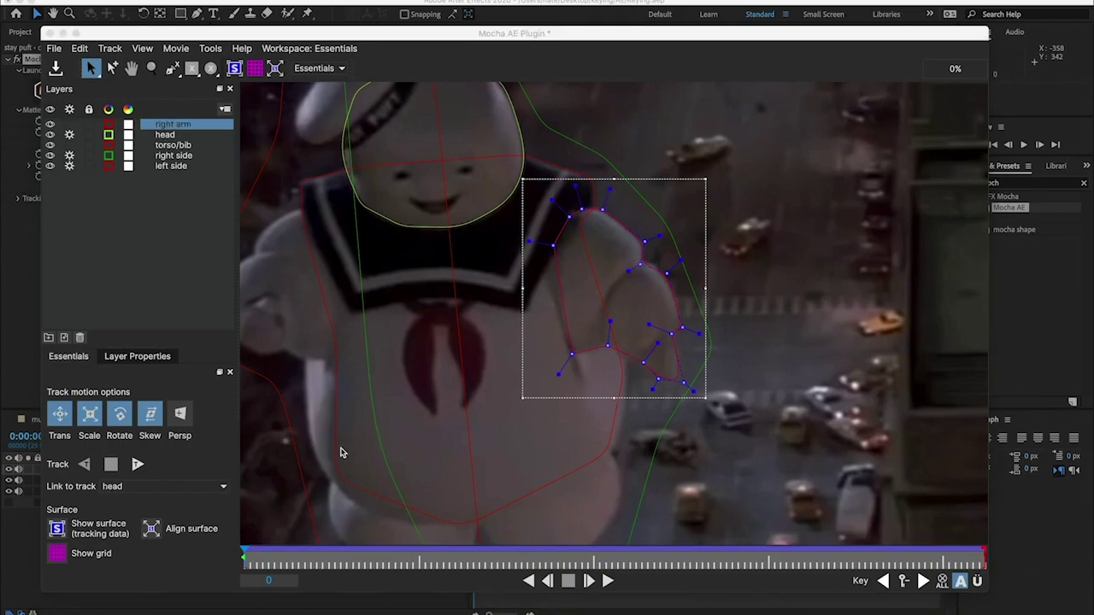
# Set the right arm layer's track link to None at frame 0.
pyautogui.click(243, 560)
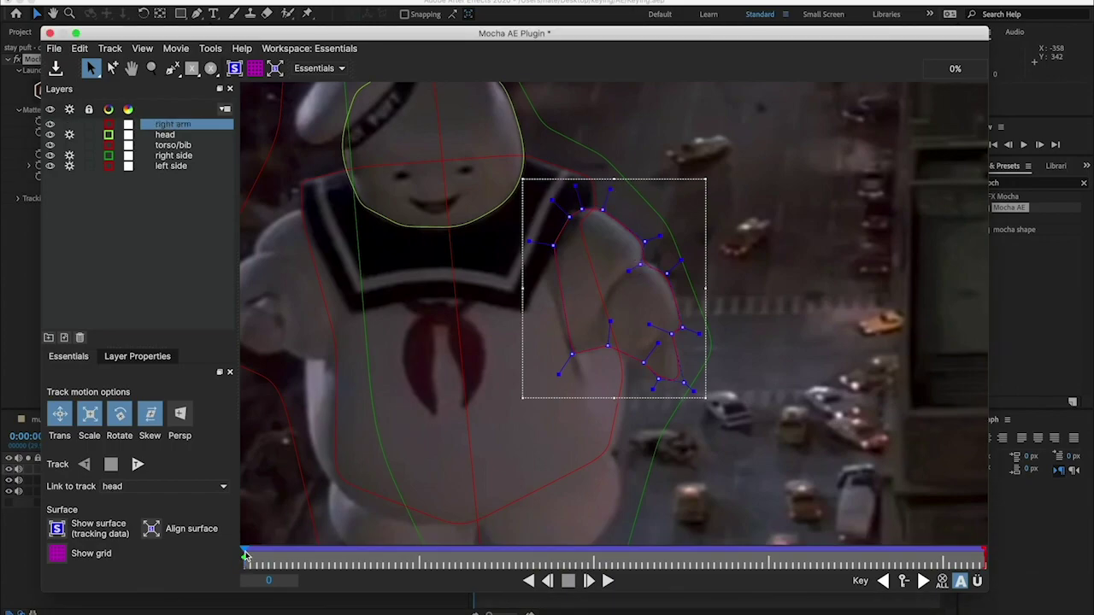
pyautogui.moveTo(243, 557)
pyautogui.mouseDown()
pyautogui.moveTo(376, 561)
pyautogui.moveTo(243, 560)
pyautogui.mouseUp()
pyautogui.click(172, 484)
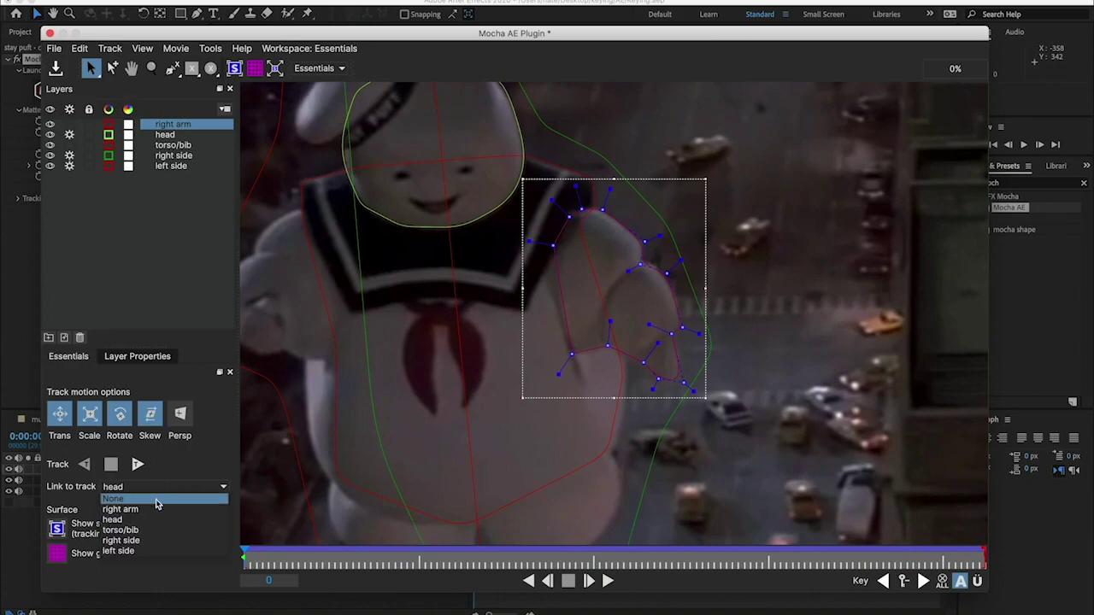
pyautogui.click(161, 499)
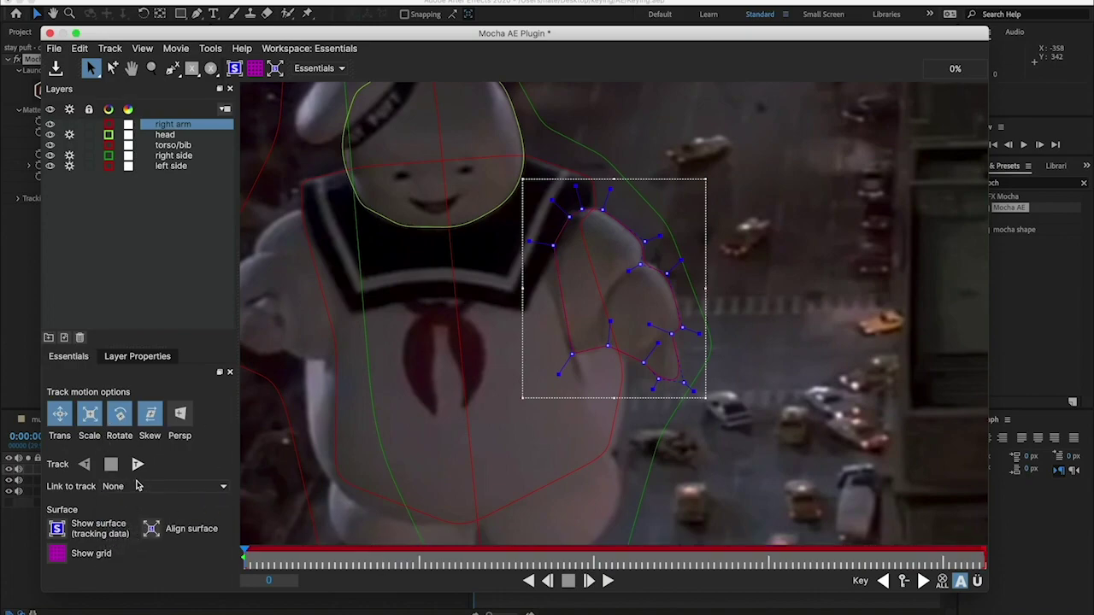
# Compare the track link settings and keyframes of the head and right arm layers.
pyautogui.click(171, 487)
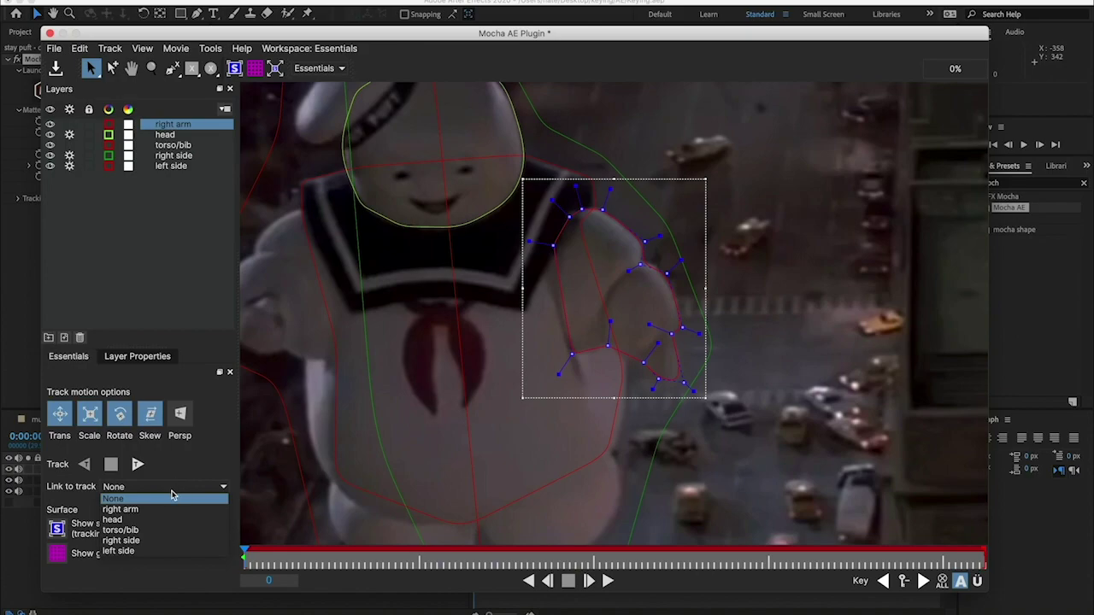
pyautogui.keyDown('shift'); pyautogui.click(175, 162); pyautogui.keyUp('shift')
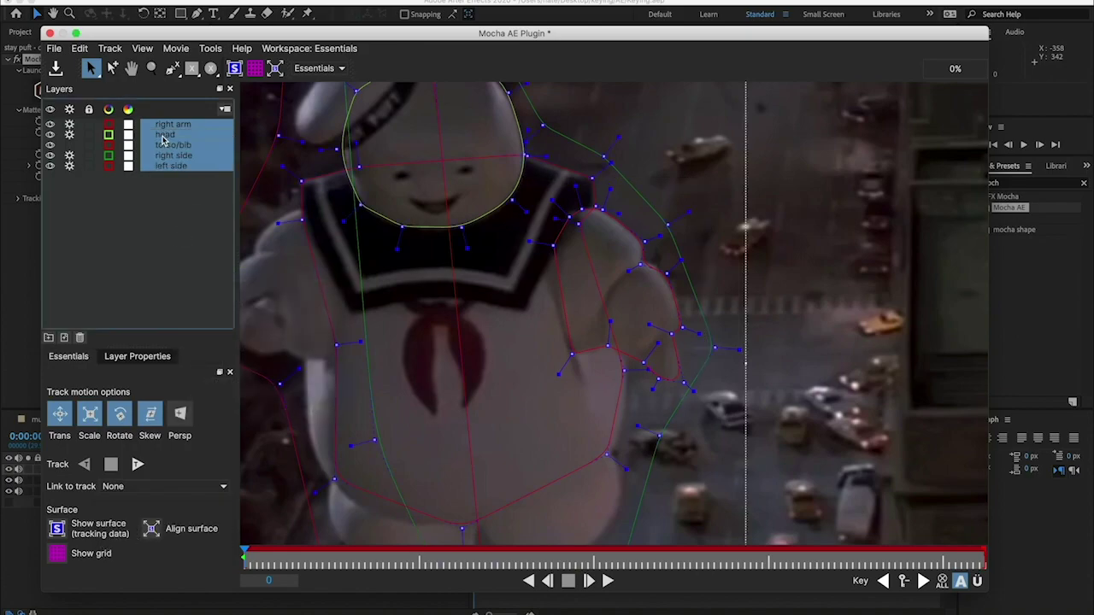
pyautogui.click(163, 139)
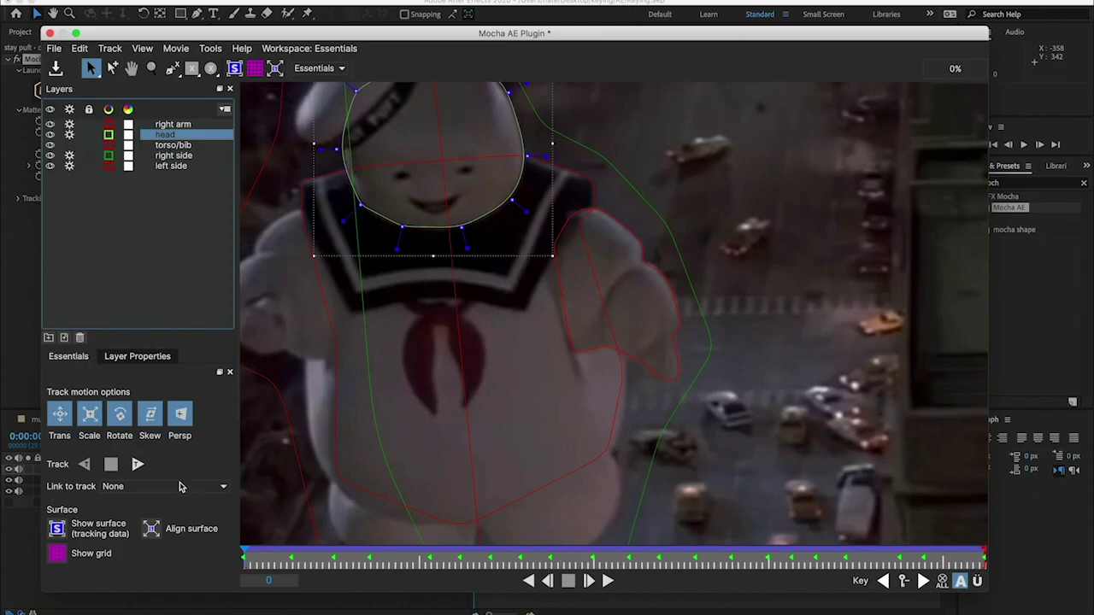
pyautogui.click(177, 487)
pyautogui.click(179, 474)
pyautogui.click(174, 125)
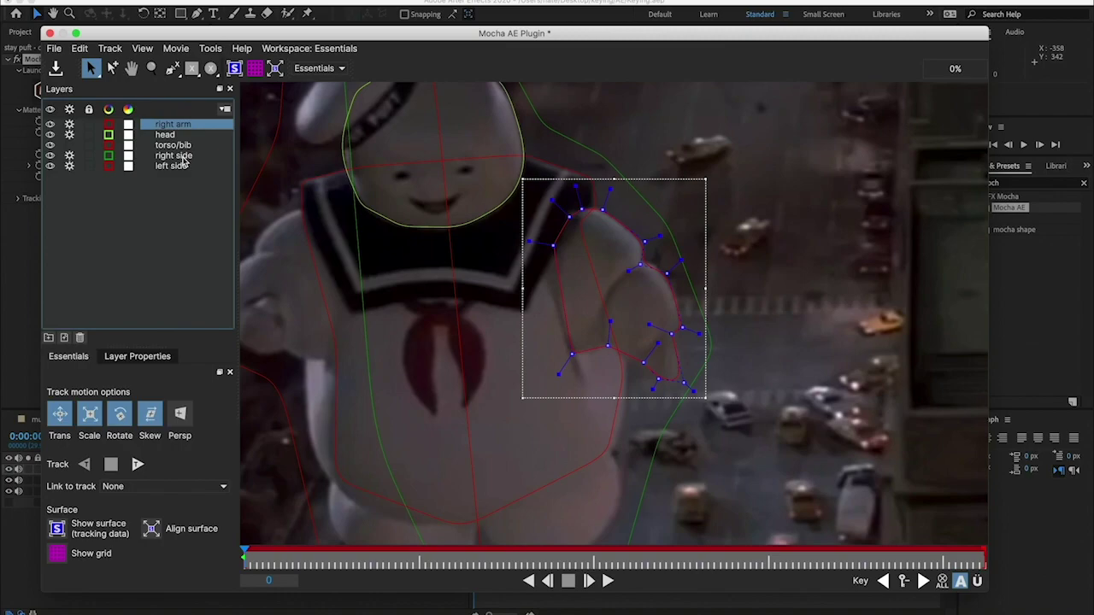
pyautogui.click(167, 135)
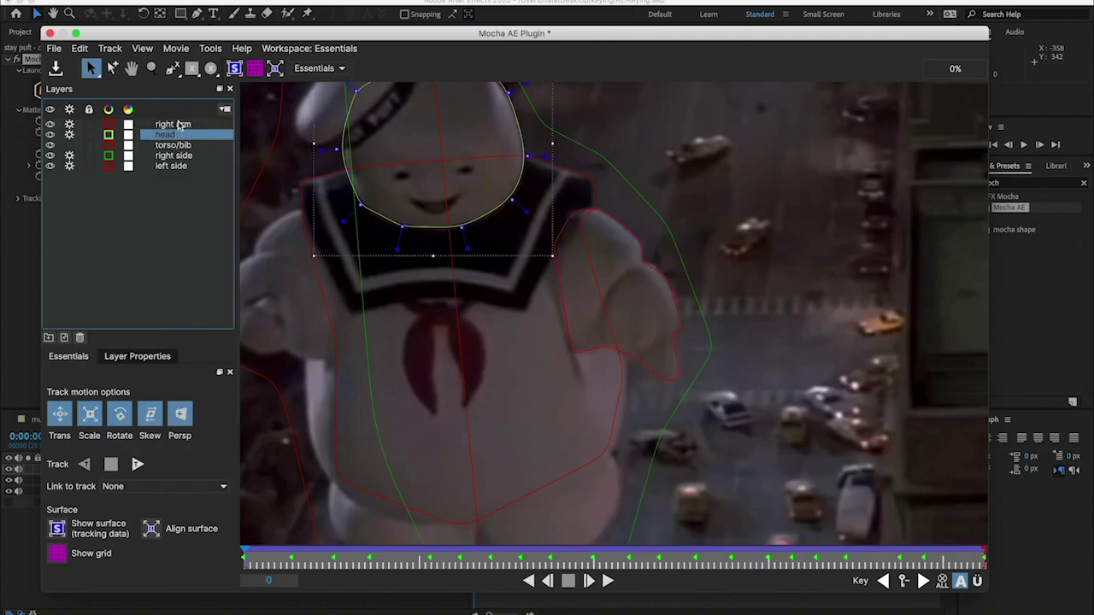
pyautogui.click(178, 125)
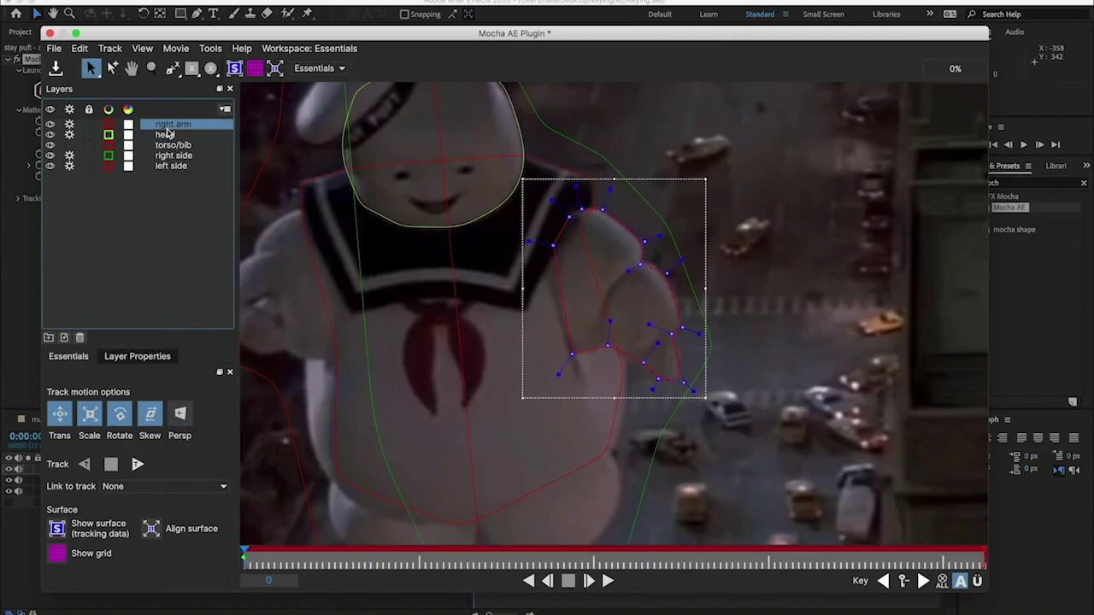
# Link the right arm layer to the right side track, scrub through the shot to check its motion and return to frame 0.
pyautogui.click(199, 487)
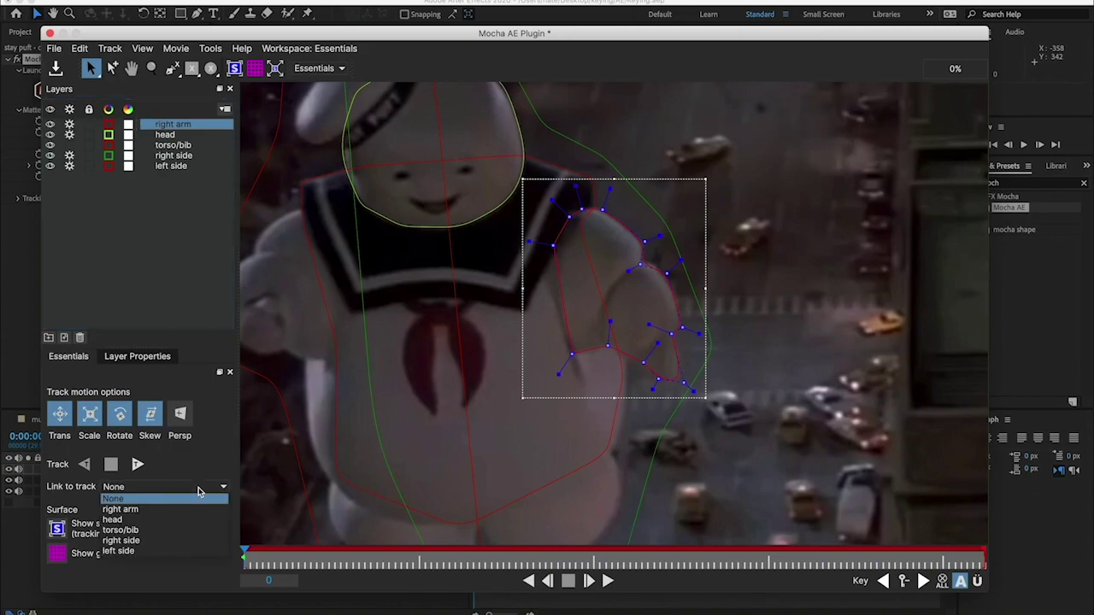
pyautogui.click(148, 542)
pyautogui.moveTo(244, 557); pyautogui.dragTo(1076, 570)
pyautogui.moveTo(1004, 552); pyautogui.dragTo(447, 498)
pyautogui.press('Home')
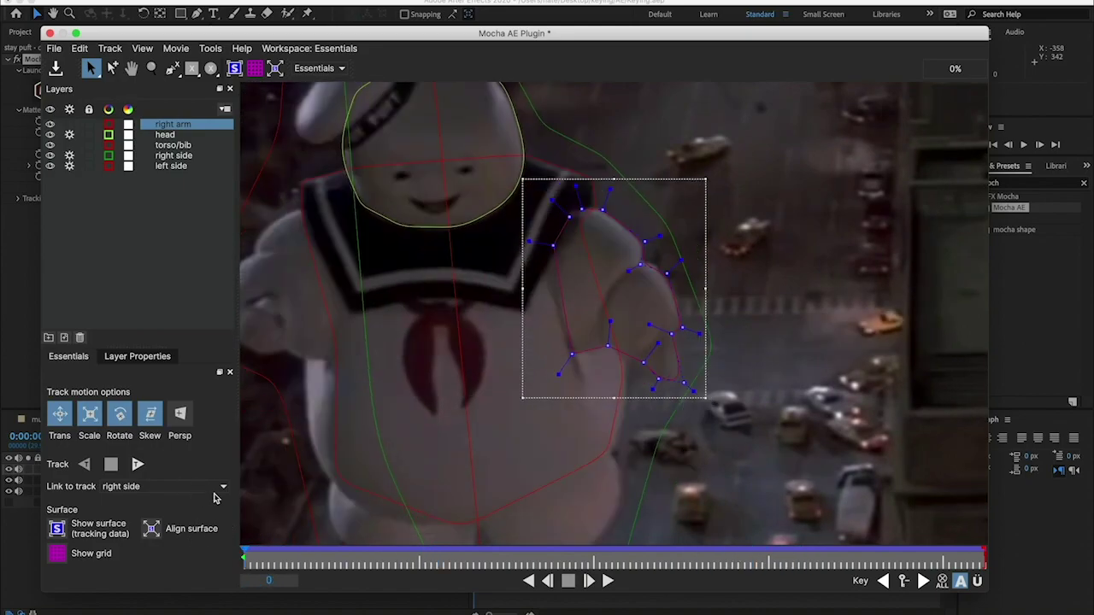
# Try linking the right arm layer to the head track, scrub the timeline, and set the link back to right side.
pyautogui.click(186, 487)
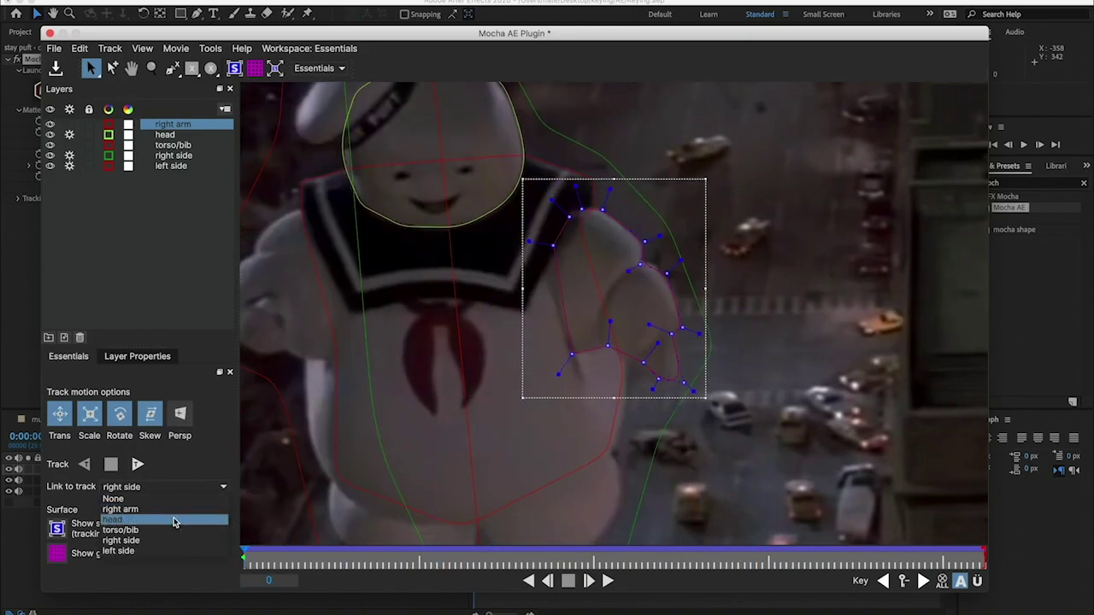
pyautogui.click(171, 521)
pyautogui.moveTo(245, 560)
pyautogui.mouseDown()
pyautogui.moveTo(518, 570)
pyautogui.moveTo(717, 557)
pyautogui.moveTo(775, 536)
pyautogui.moveTo(585, 517)
pyautogui.moveTo(139, 571)
pyautogui.mouseUp()
pyautogui.click(161, 487)
pyautogui.click(146, 540)
# Reshape the right arm spline to follow the marshmallow man's arm at frames 58 and 123.
pyautogui.moveTo(244, 560); pyautogui.dragTo(594, 574)
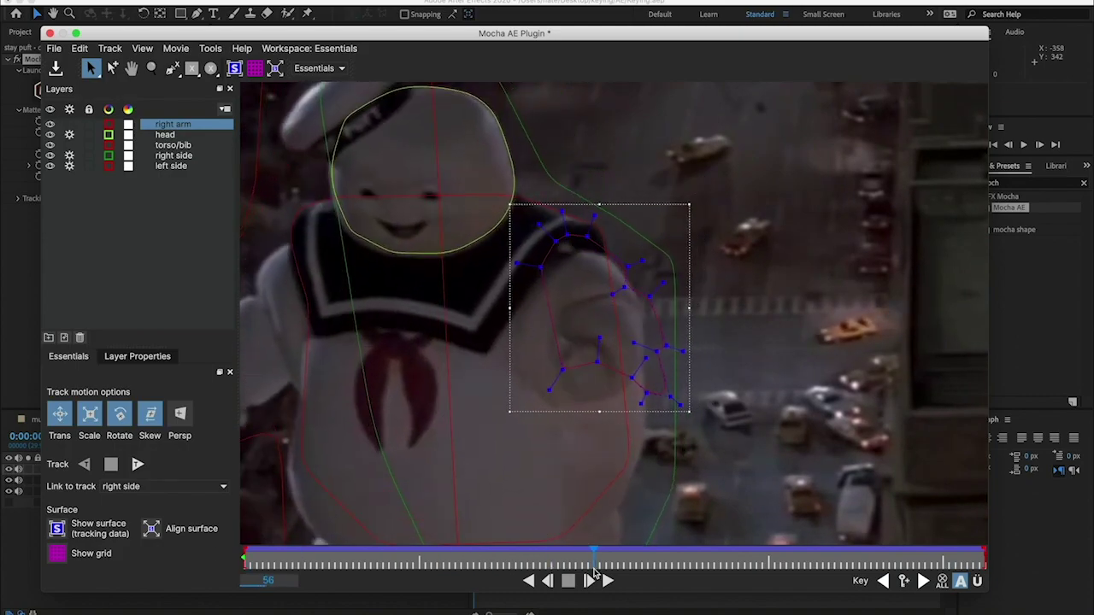
pyautogui.moveTo(655, 305)
pyautogui.mouseDown()
pyautogui.moveTo(630, 403)
pyautogui.moveTo(588, 370)
pyautogui.mouseUp()
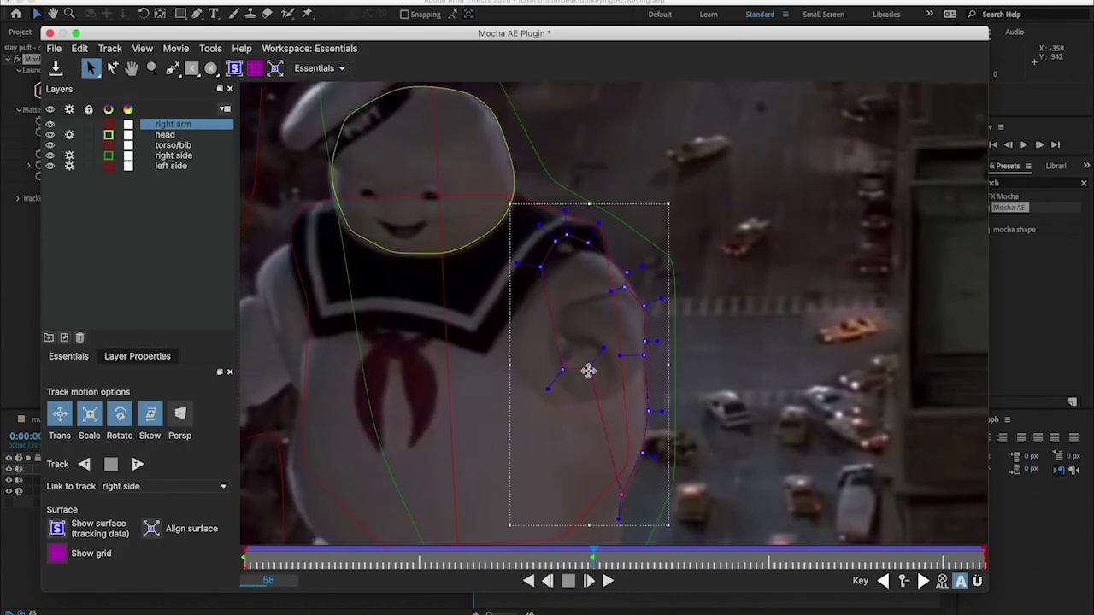
pyautogui.hotkey('ctrl', ',')
pyautogui.press('space')
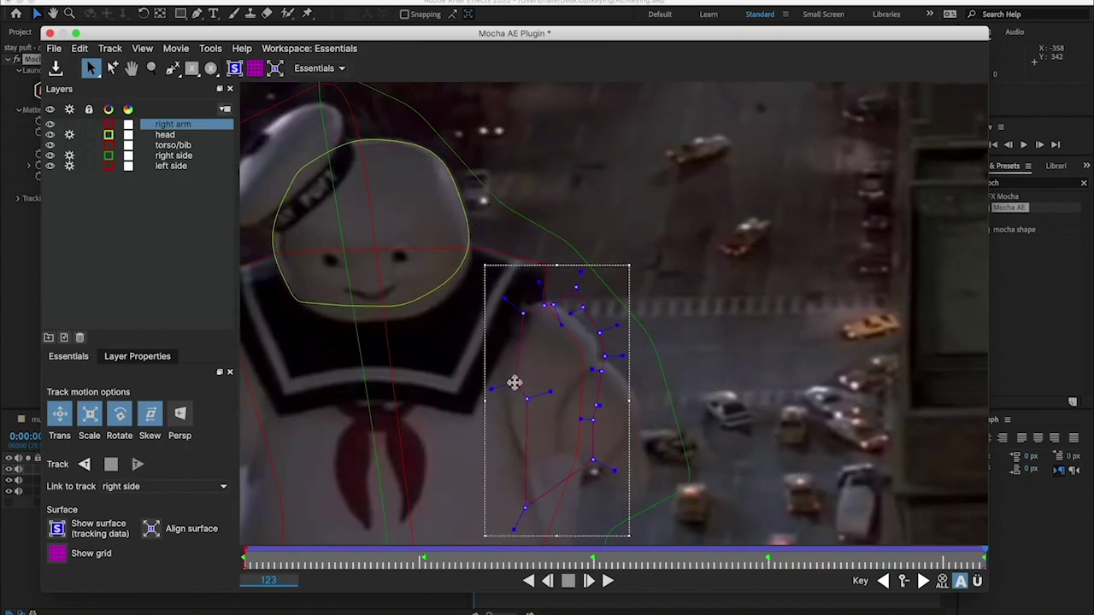
pyautogui.moveTo(601, 433); pyautogui.dragTo(639, 414)
pyautogui.moveTo(598, 343); pyautogui.dragTo(593, 342)
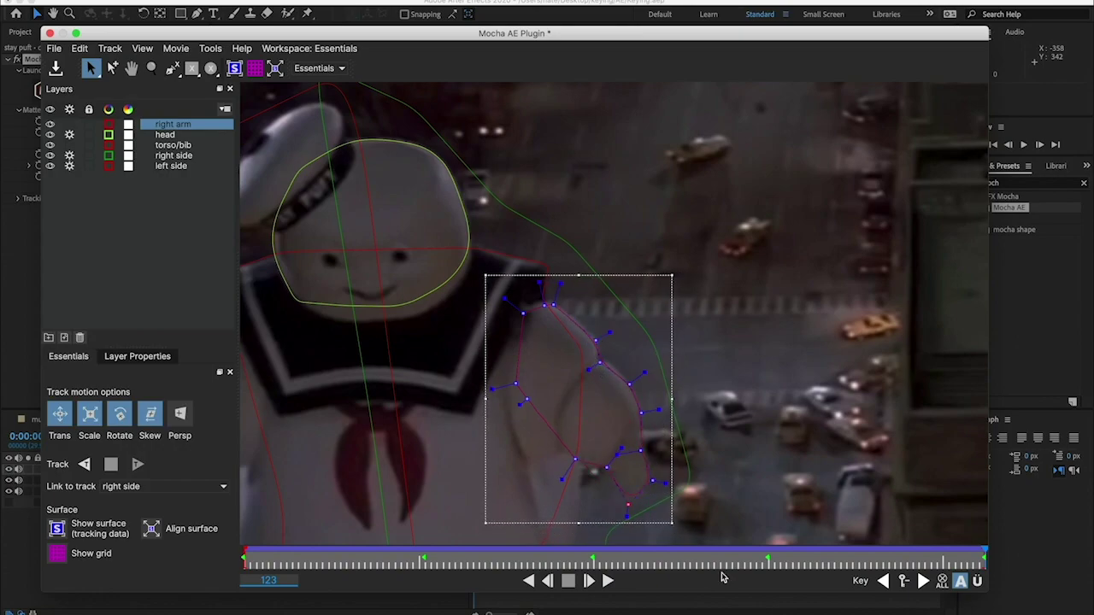
# Refine the right arm spline with in-between keyframes through the shot, including frames 106 and 10.
pyautogui.moveTo(986, 563); pyautogui.dragTo(881, 563)
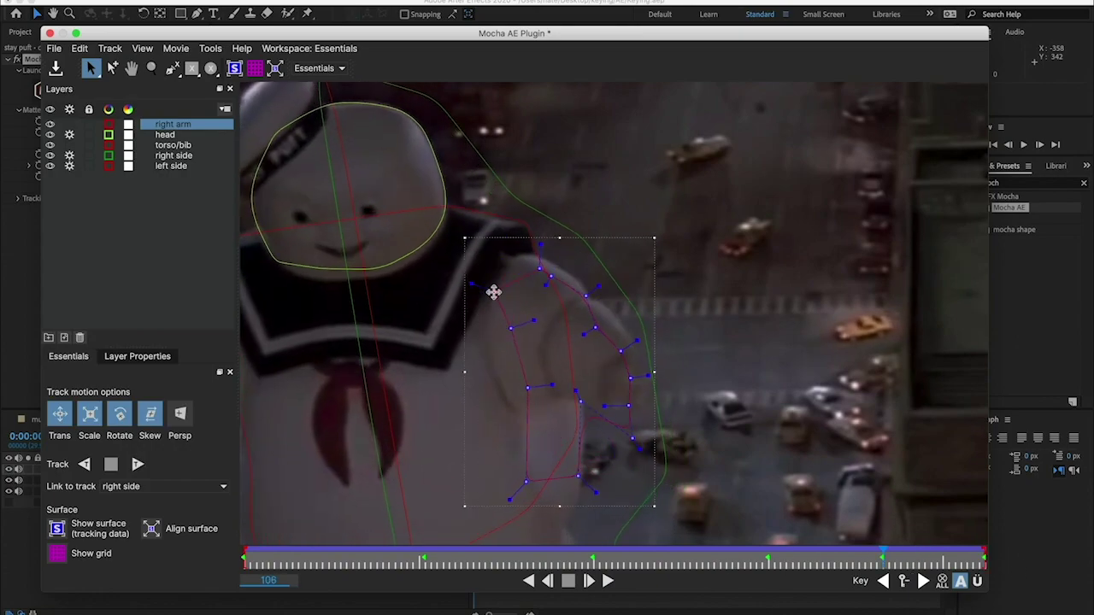
pyautogui.click(827, 564)
pyautogui.moveTo(842, 564); pyautogui.dragTo(359, 561)
pyautogui.press('Left')
pyautogui.press('Left')
pyautogui.press('Left')
pyautogui.press('Left')
pyautogui.press('Left')
pyautogui.press('Left')
pyautogui.press('Left')
pyautogui.press('Left')
pyautogui.press('Left')
pyautogui.press('space')
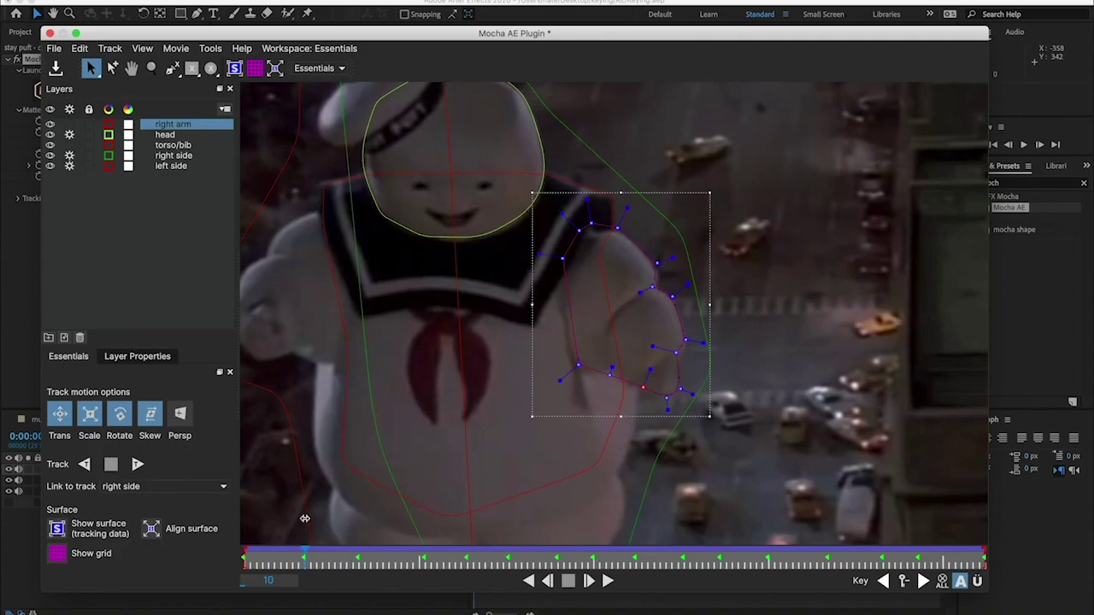
# Track the right arm layer forward from frame 0 with perspective motion enabled.
pyautogui.press('Home')
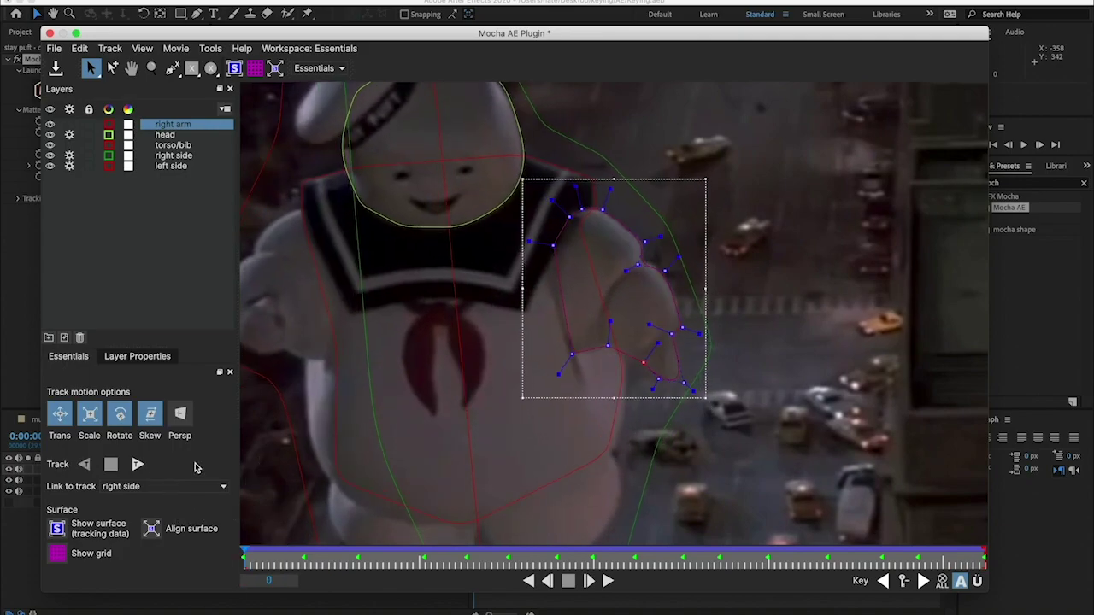
pyautogui.click(179, 415)
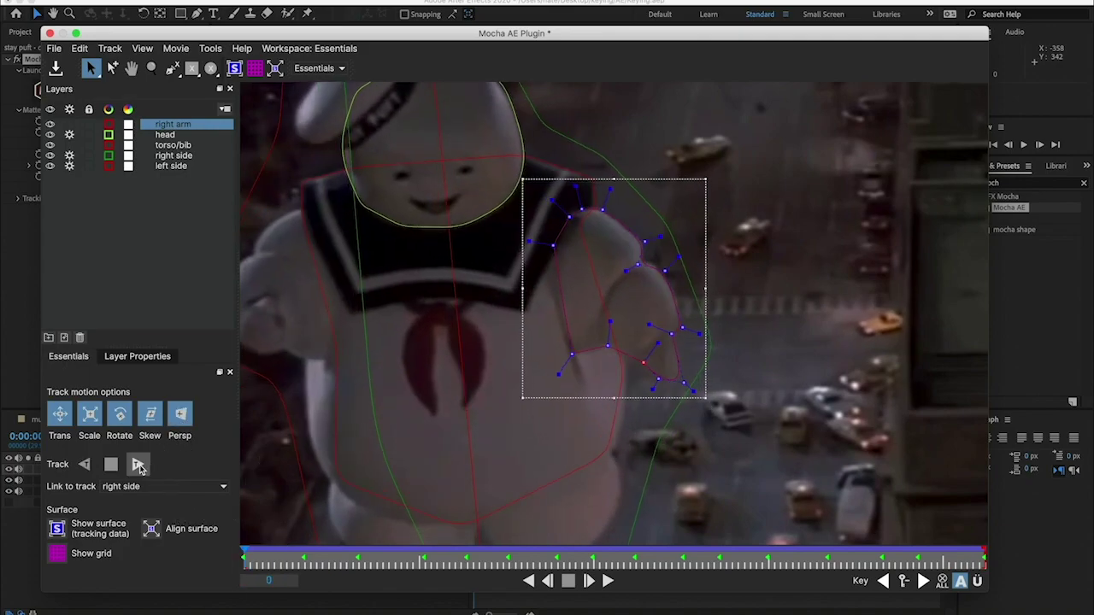
pyautogui.click(139, 465)
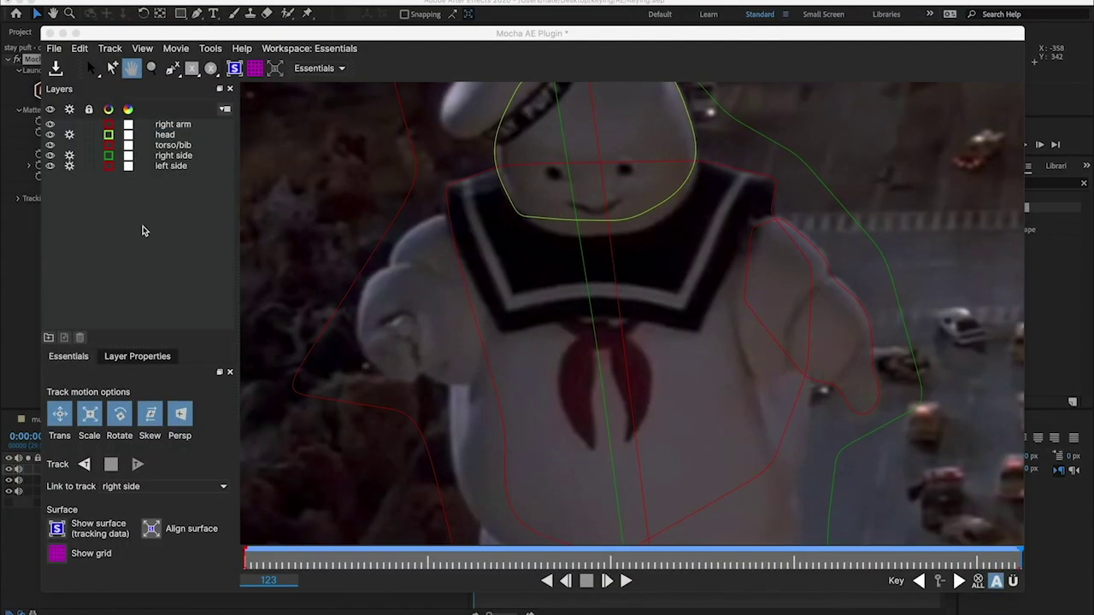
# Save the Mocha project and close the plugin window.
pyautogui.click(55, 49)
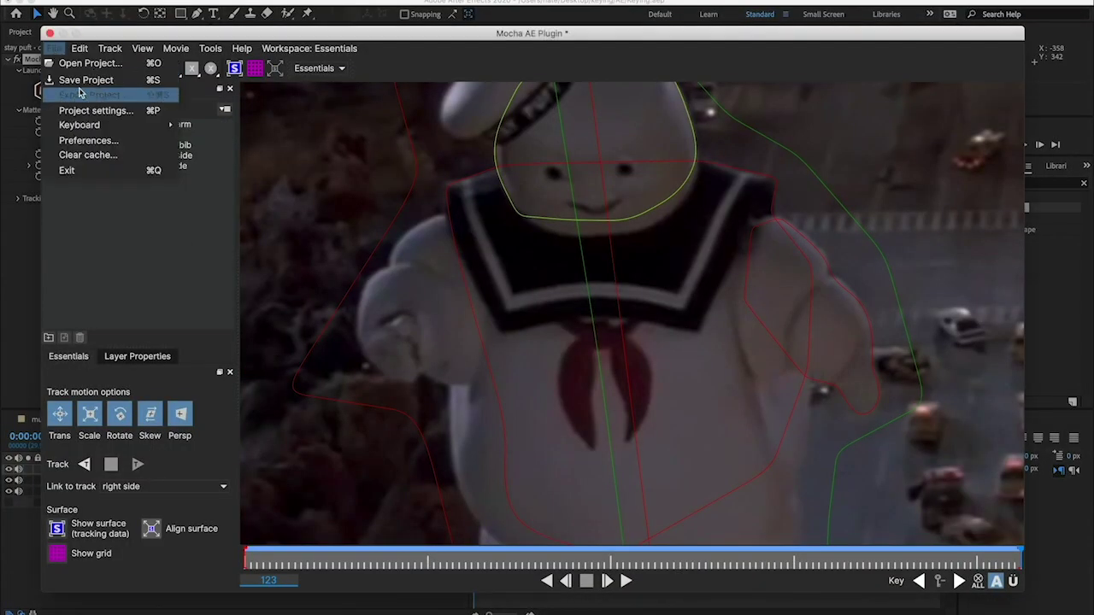
pyautogui.click(80, 80)
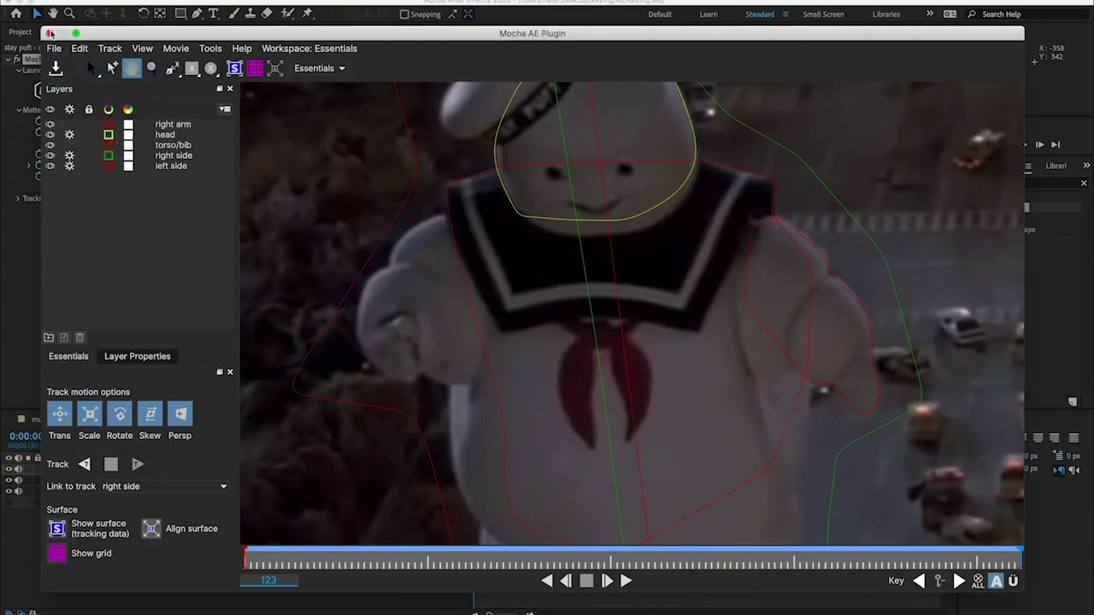
pyautogui.click(50, 32)
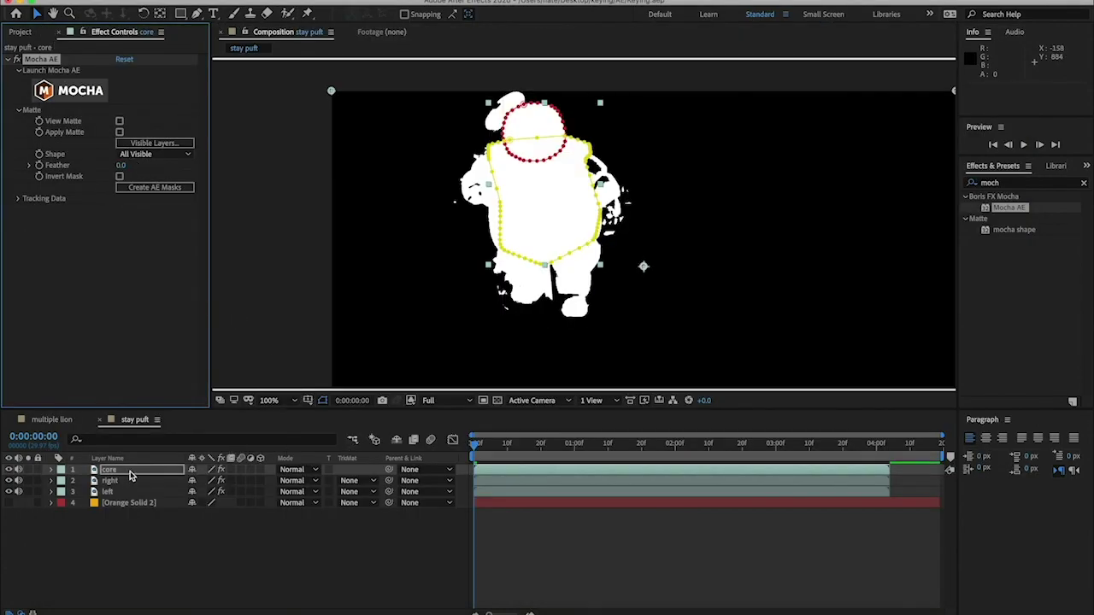
# Reveal the core layer's masks and create After Effects masks from its Mocha splines.
pyautogui.press('m')
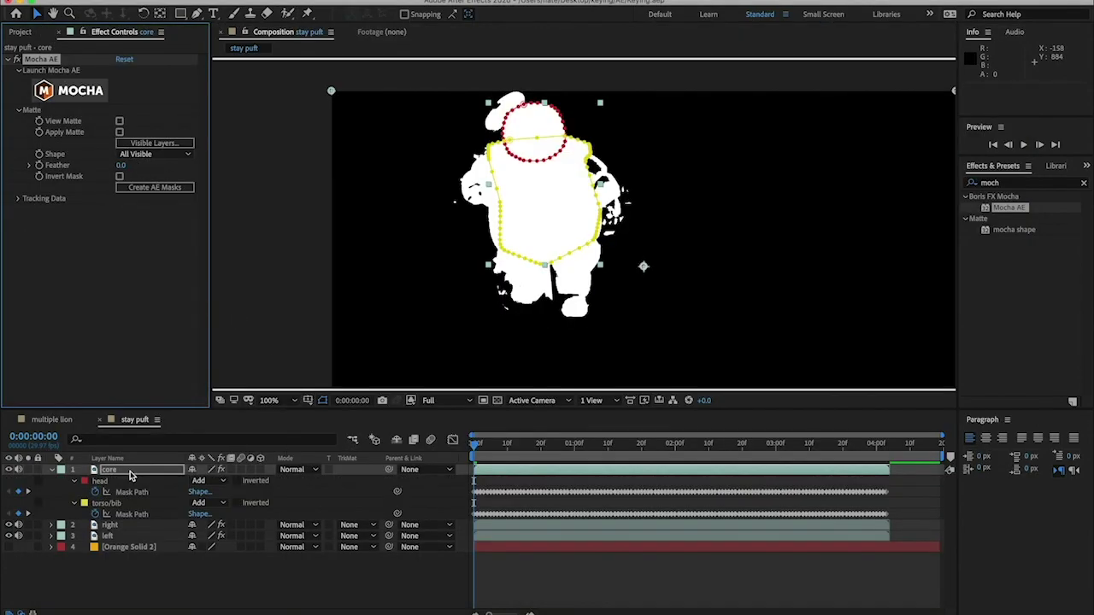
pyautogui.click(110, 490)
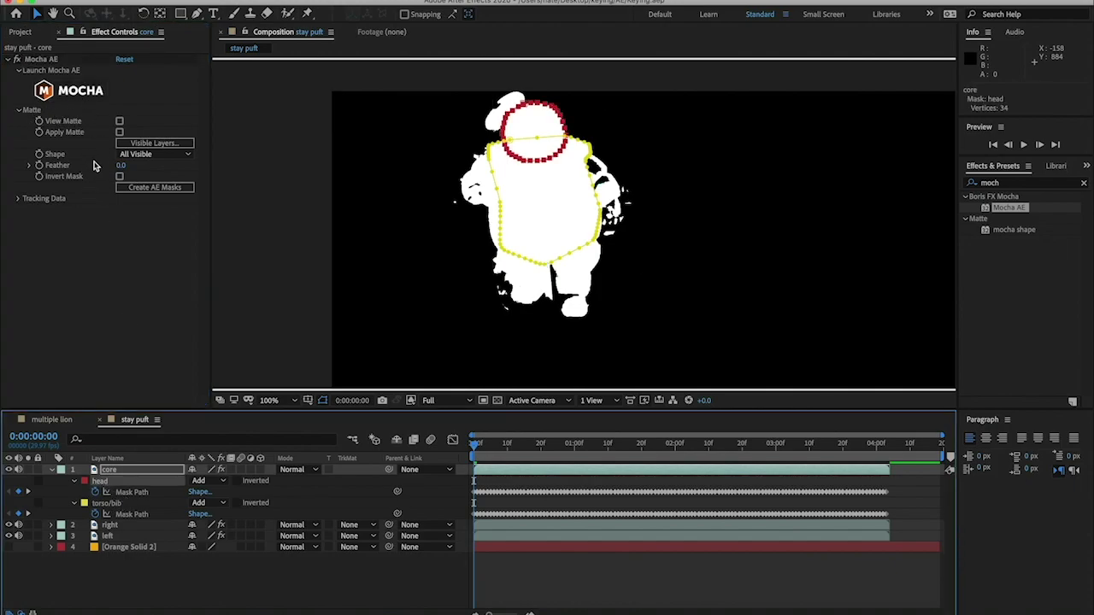
pyautogui.click(132, 190)
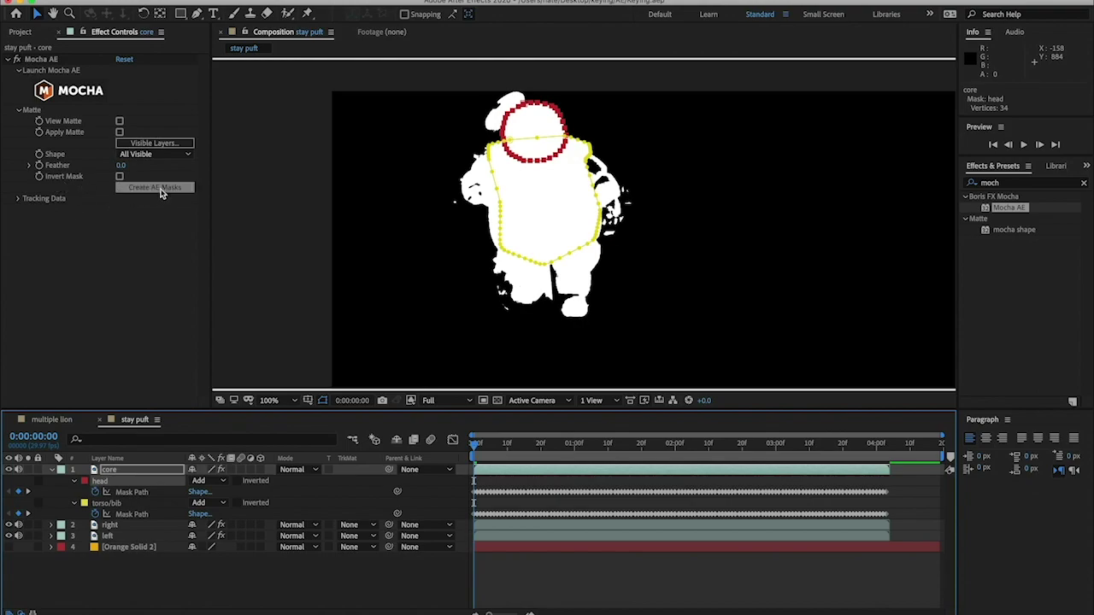
pyautogui.click(148, 195)
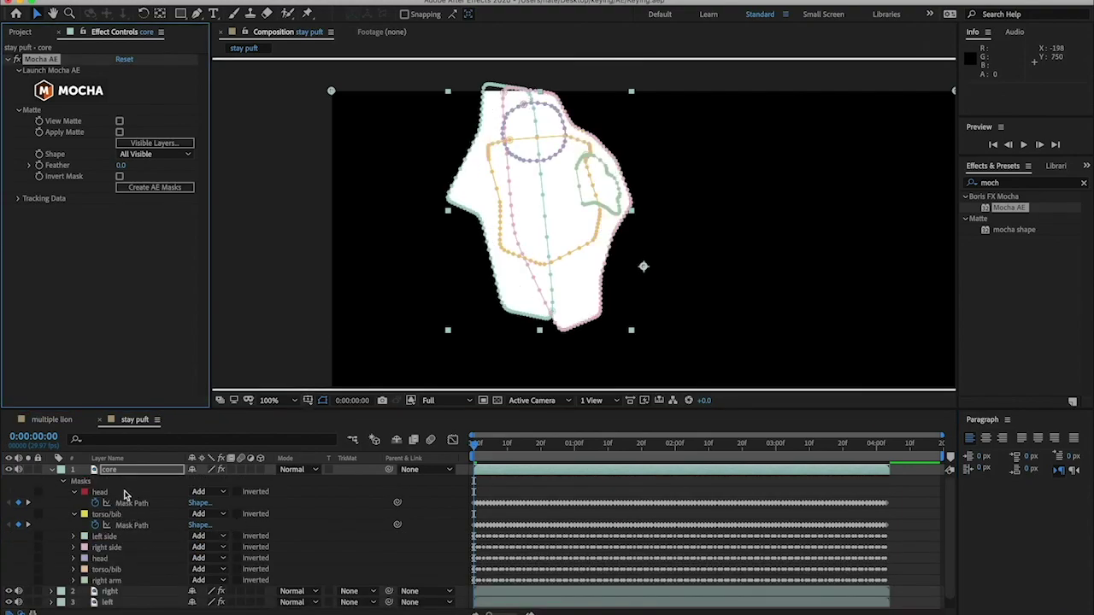
# Delete the duplicate head and torso/bib masks plus the left side and right side masks from the core layer.
pyautogui.click(110, 560)
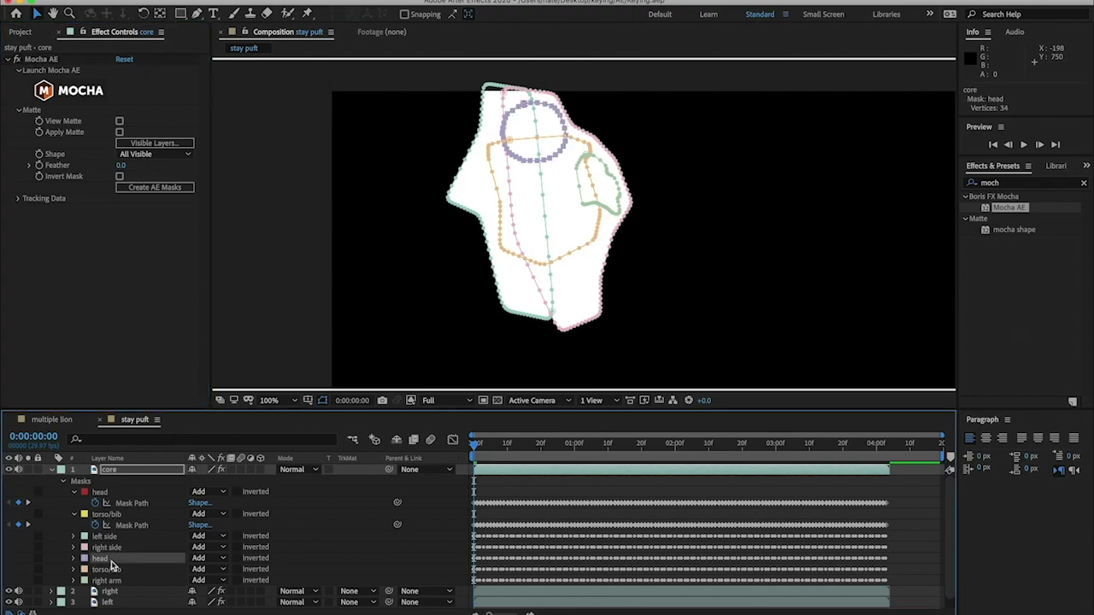
pyautogui.press('Delete')
pyautogui.click(111, 563)
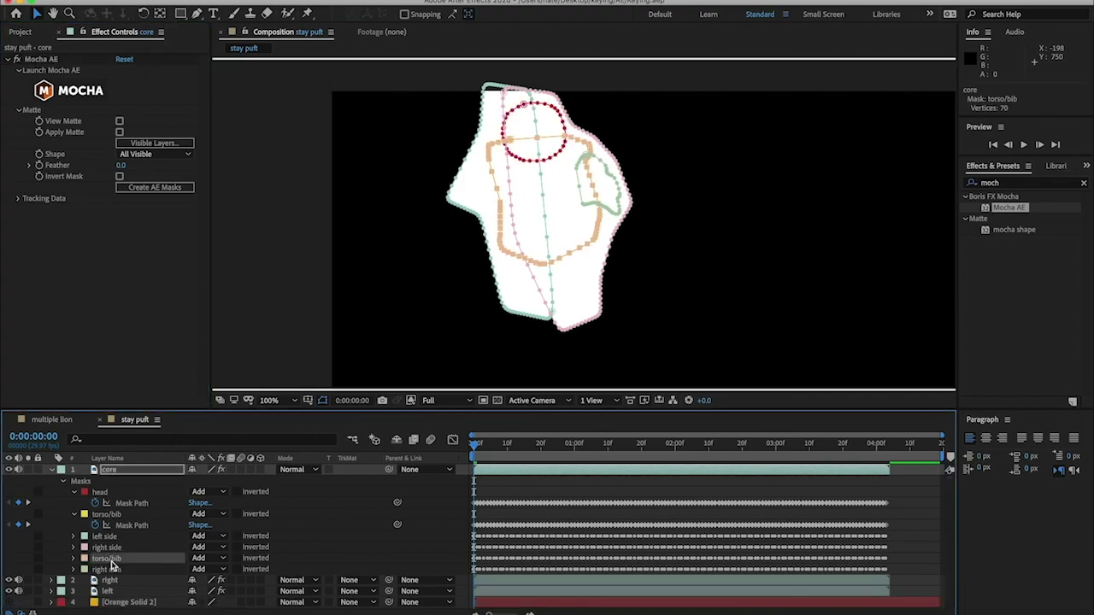
pyautogui.press('Delete')
pyautogui.click(111, 561)
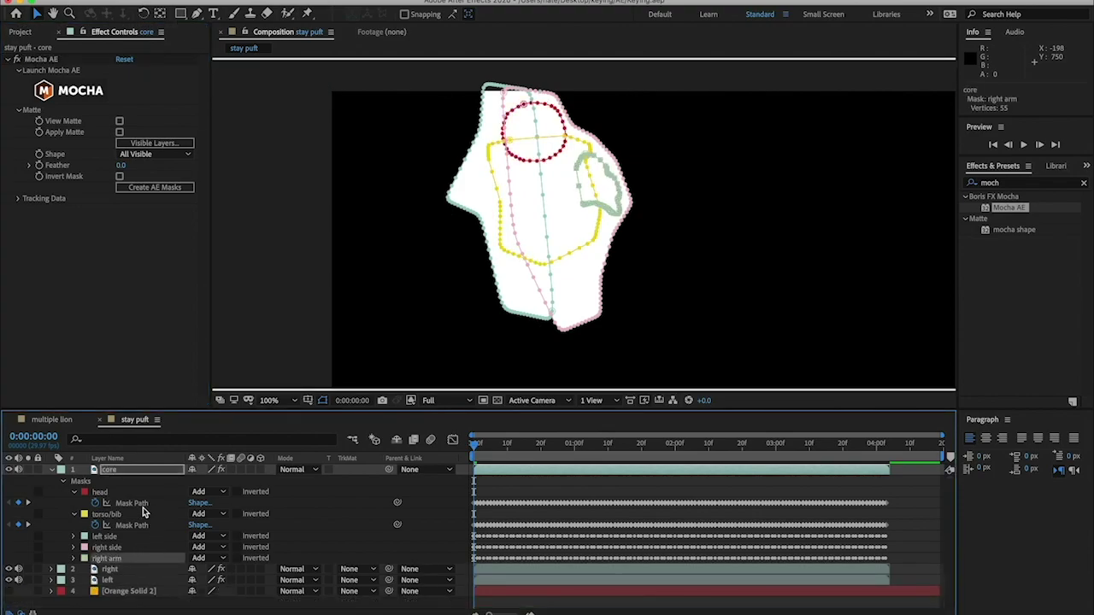
pyautogui.click(117, 538)
pyautogui.press('Delete')
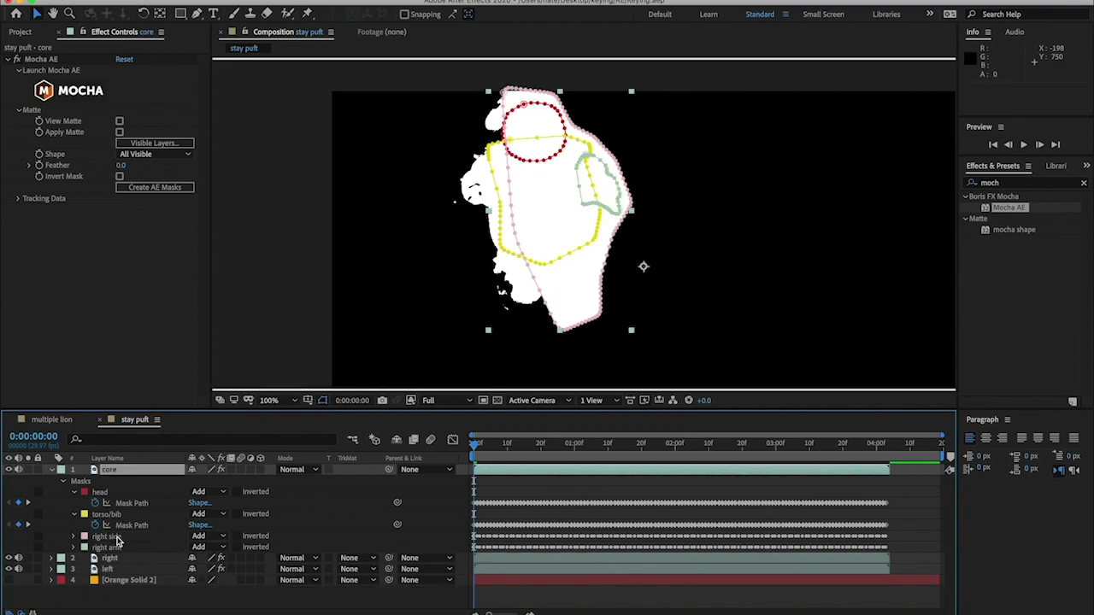
pyautogui.click(117, 536)
pyautogui.press('Delete')
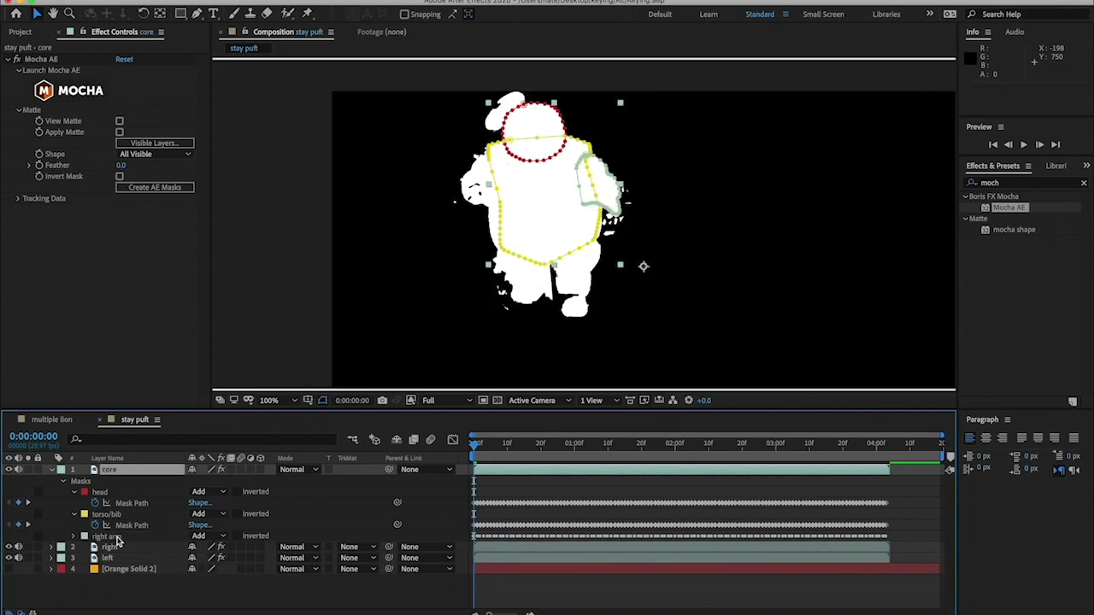
# Inspect the keyed marshmallow man's arm and edges in the composition at 200% zoom and scrub through the opening frames.
pyautogui.click(117, 544)
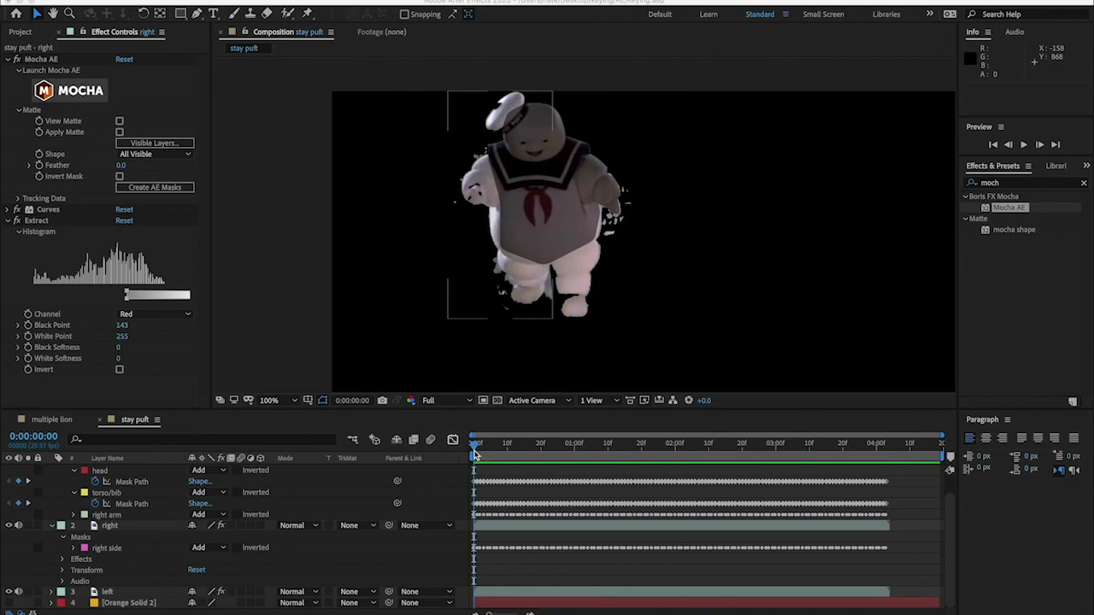
pyautogui.moveTo(478, 446); pyautogui.dragTo(453, 446)
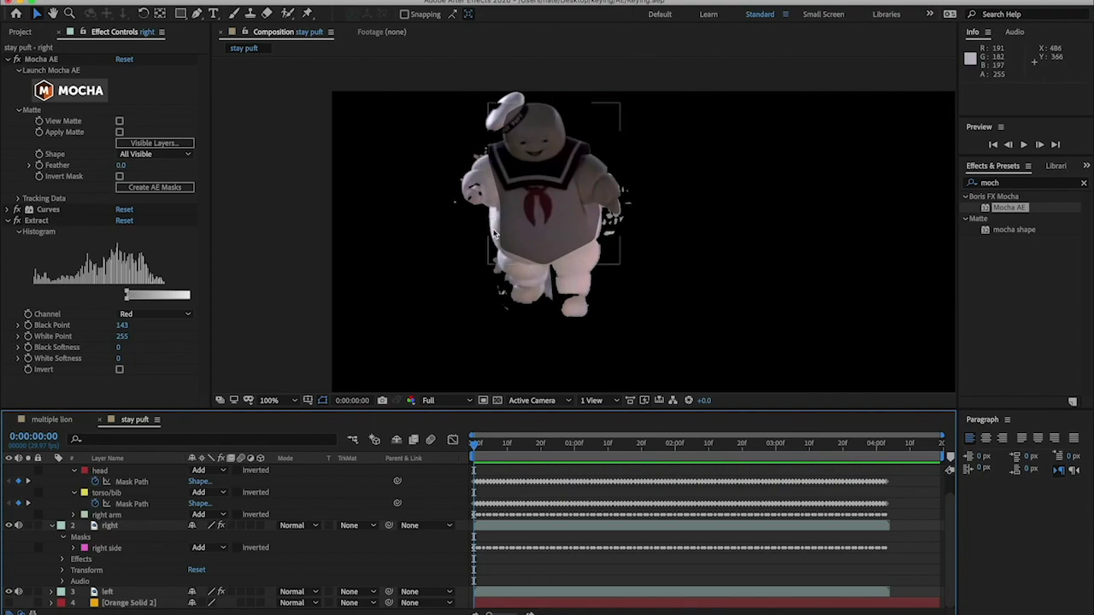
pyautogui.press('.')
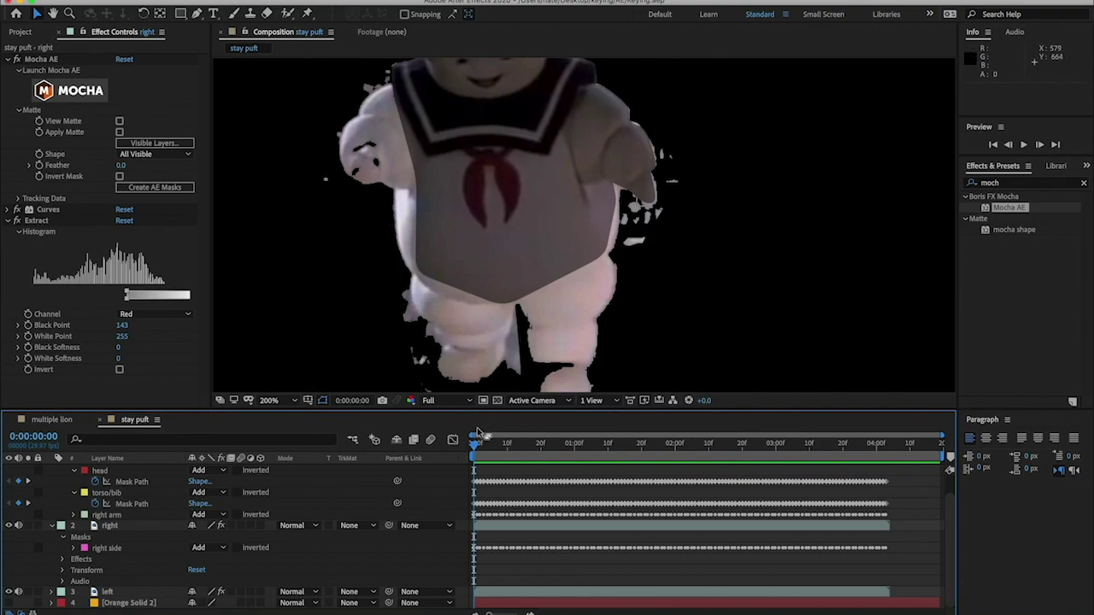
pyautogui.moveTo(474, 452); pyautogui.dragTo(522, 436)
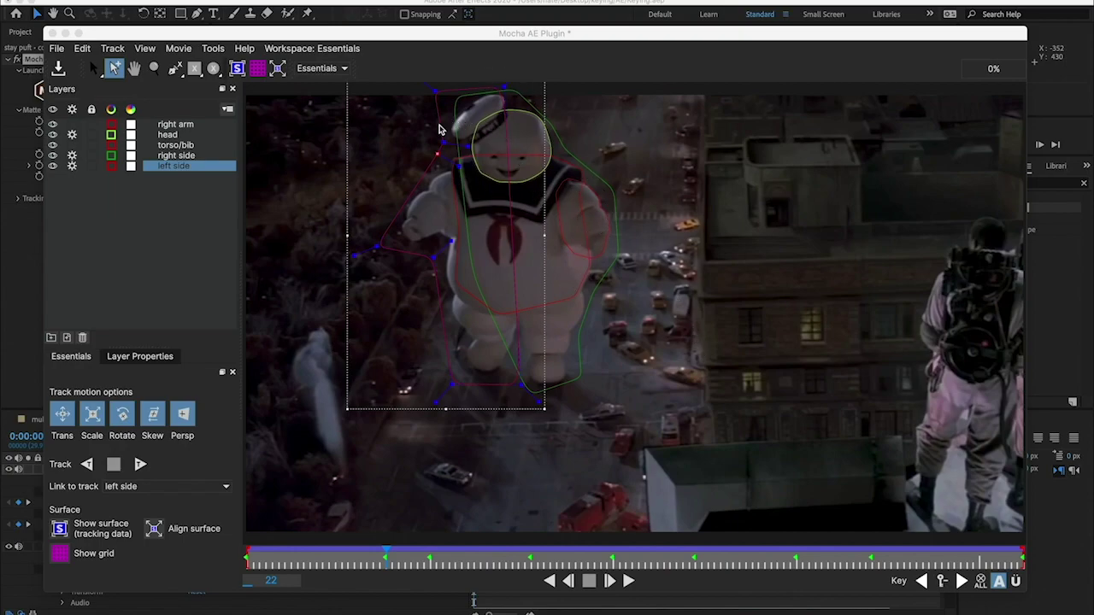
# Move the Mocha window aside to compare its splines with the core masks in the composition, and bring it back.
pyautogui.moveTo(360, 37); pyautogui.dragTo(669, 311)
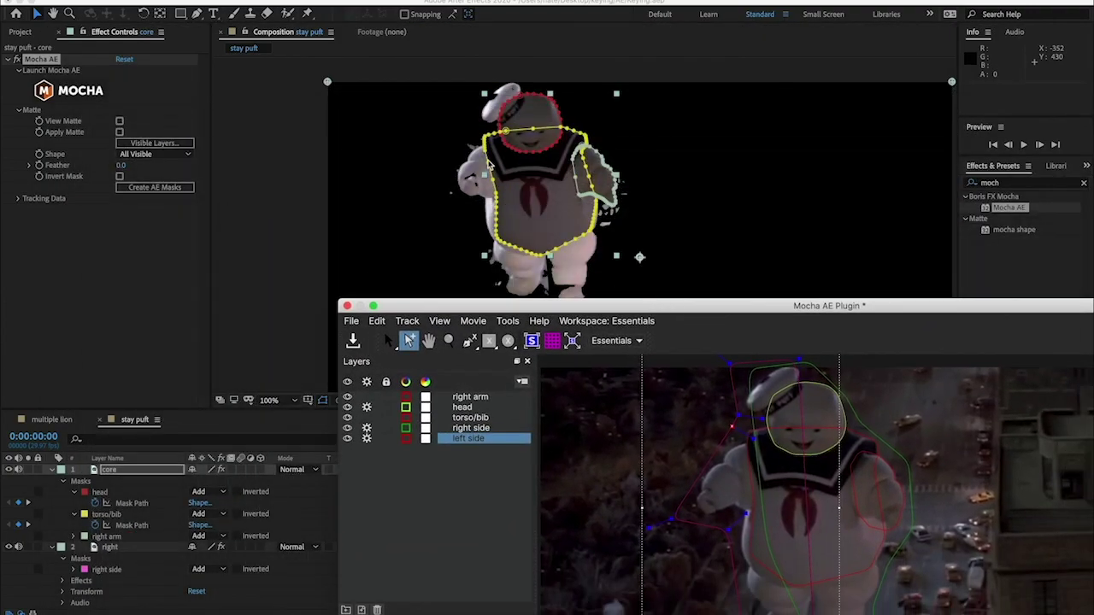
pyautogui.moveTo(536, 306); pyautogui.dragTo(534, 415)
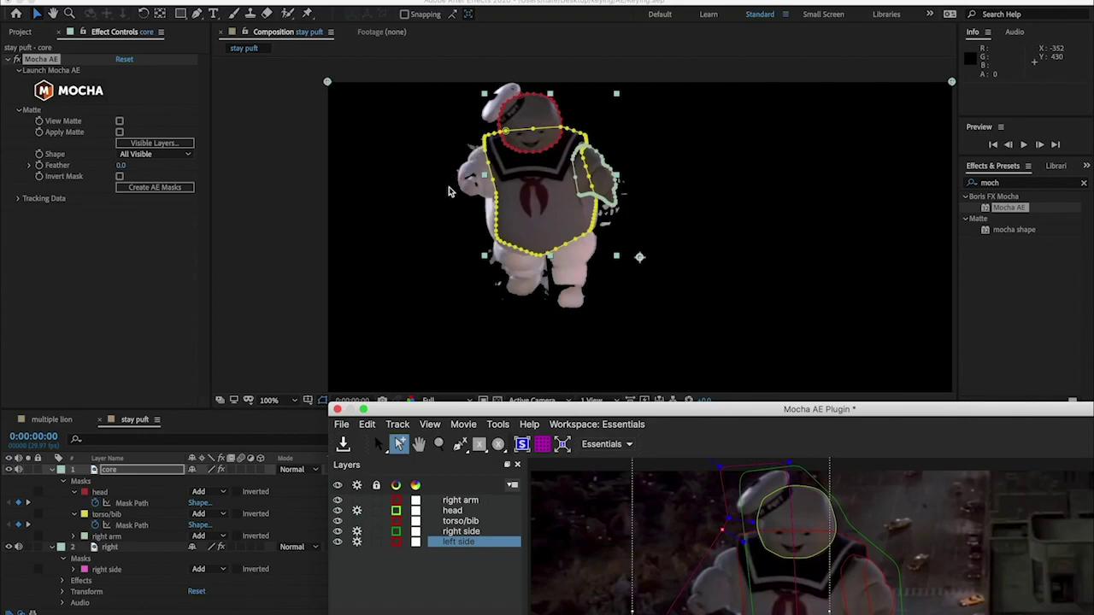
pyautogui.moveTo(618, 411); pyautogui.dragTo(326, 39)
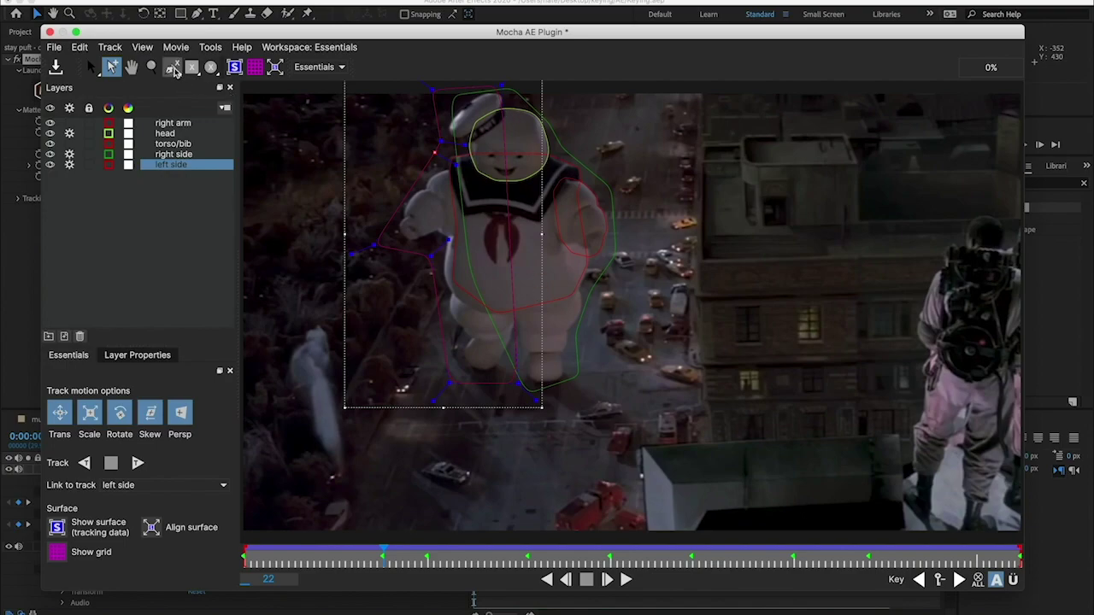
# Select the right side spline and add a control point below the hand at frame 22, pulling it in toward the body.
pyautogui.click(91, 67)
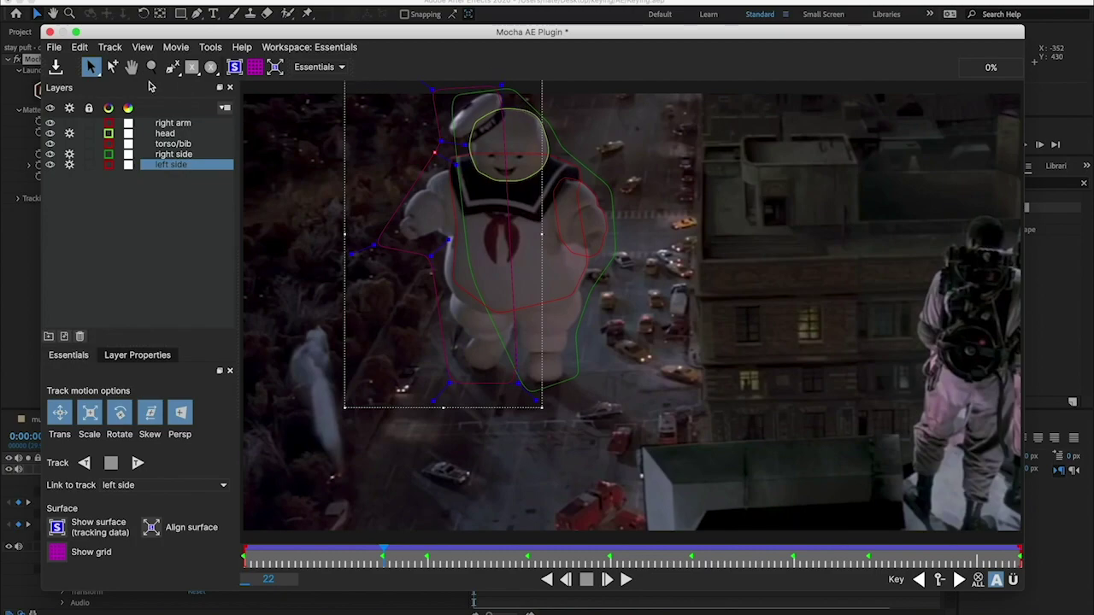
pyautogui.click(112, 67)
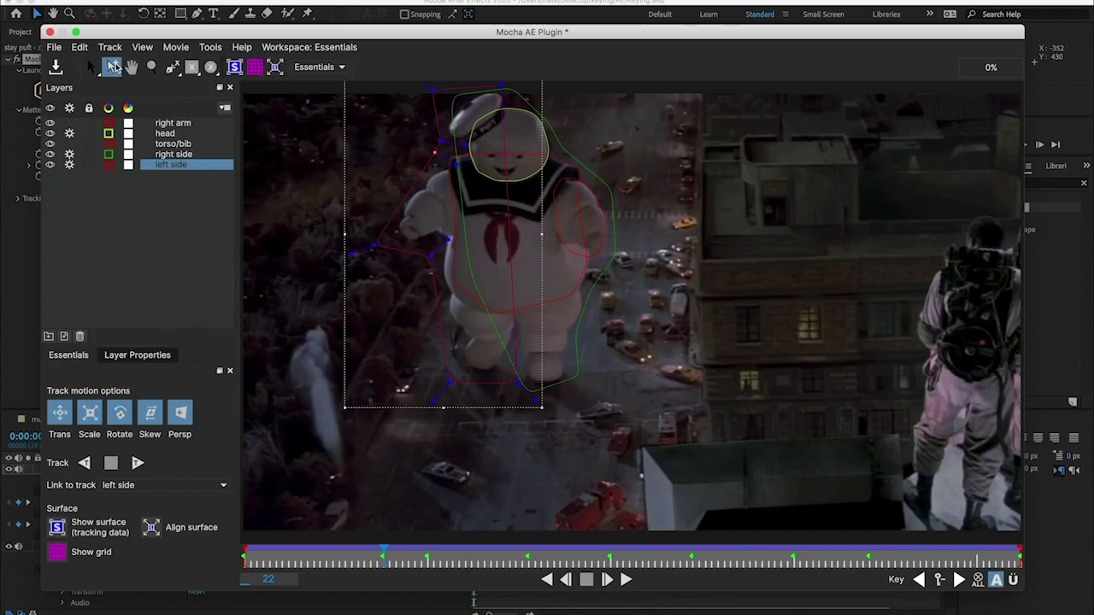
pyautogui.click(90, 67)
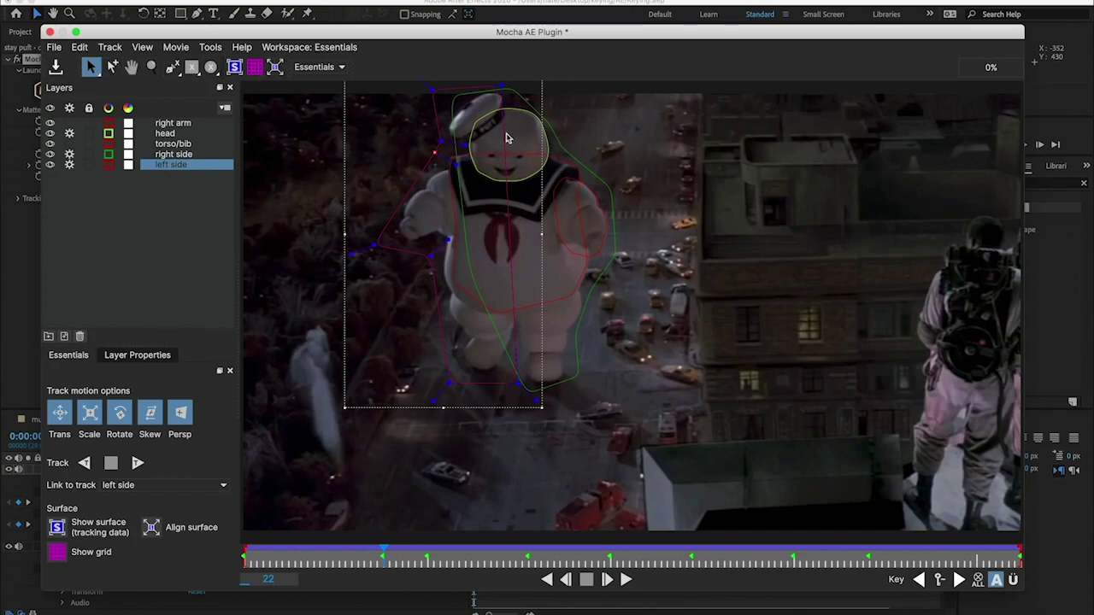
pyautogui.click(182, 156)
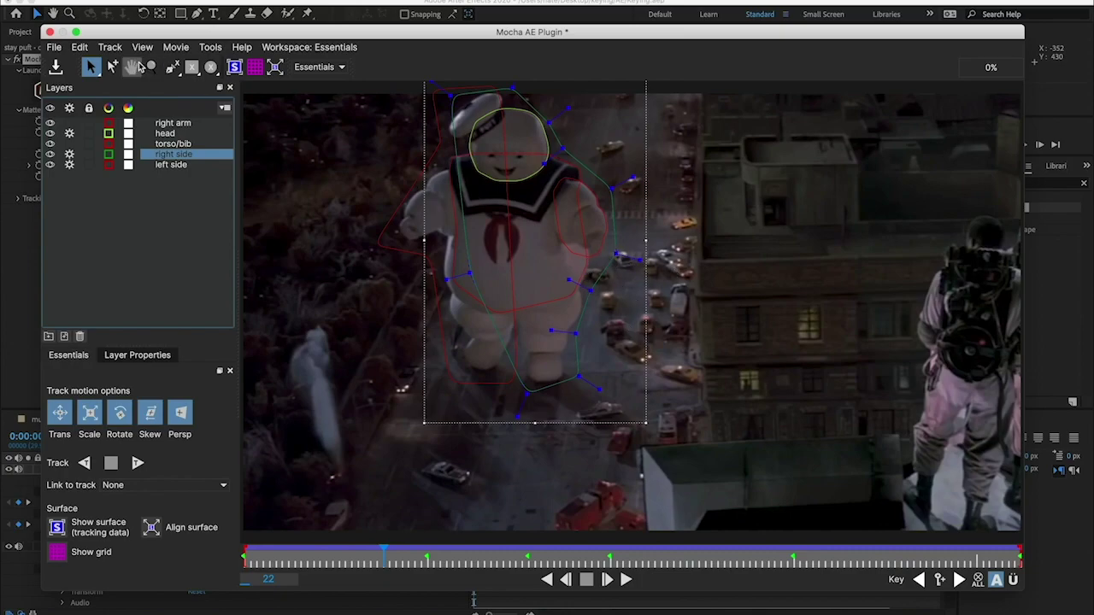
pyautogui.click(112, 67)
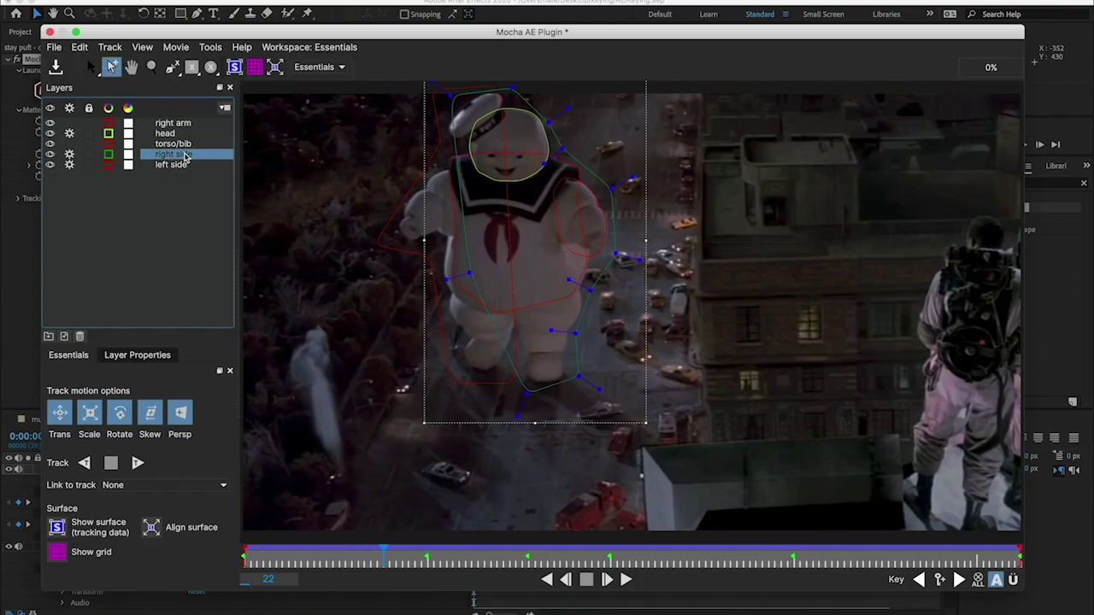
pyautogui.click(92, 67)
pyautogui.click(112, 66)
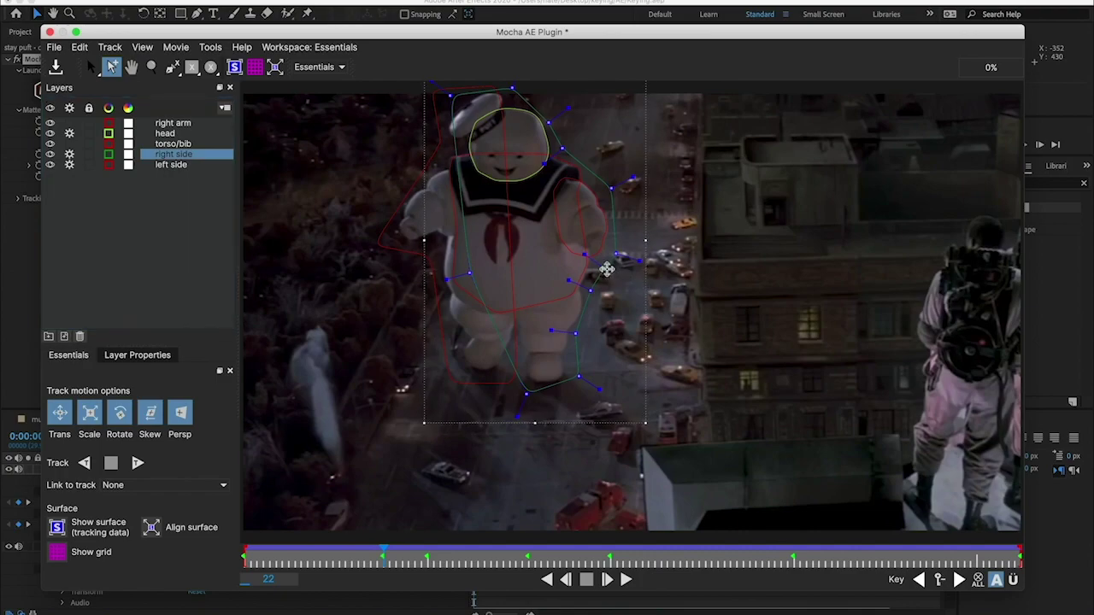
pyautogui.moveTo(598, 264); pyautogui.dragTo(596, 263)
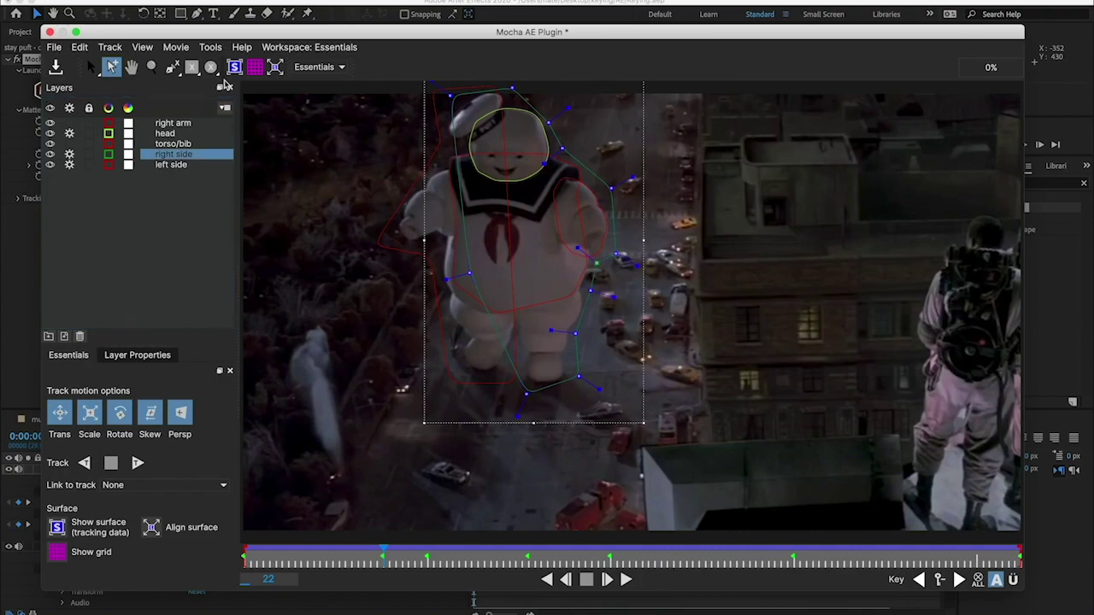
# Add a point on the right side spline at the shoulder and pull the shoulder and arm edge in closer at frame 22.
pyautogui.click(151, 66)
pyautogui.moveTo(574, 232); pyautogui.dragTo(605, 135)
pyautogui.moveTo(504, 215); pyautogui.dragTo(479, 282)
pyautogui.click(130, 66)
pyautogui.moveTo(472, 219); pyautogui.dragTo(483, 274)
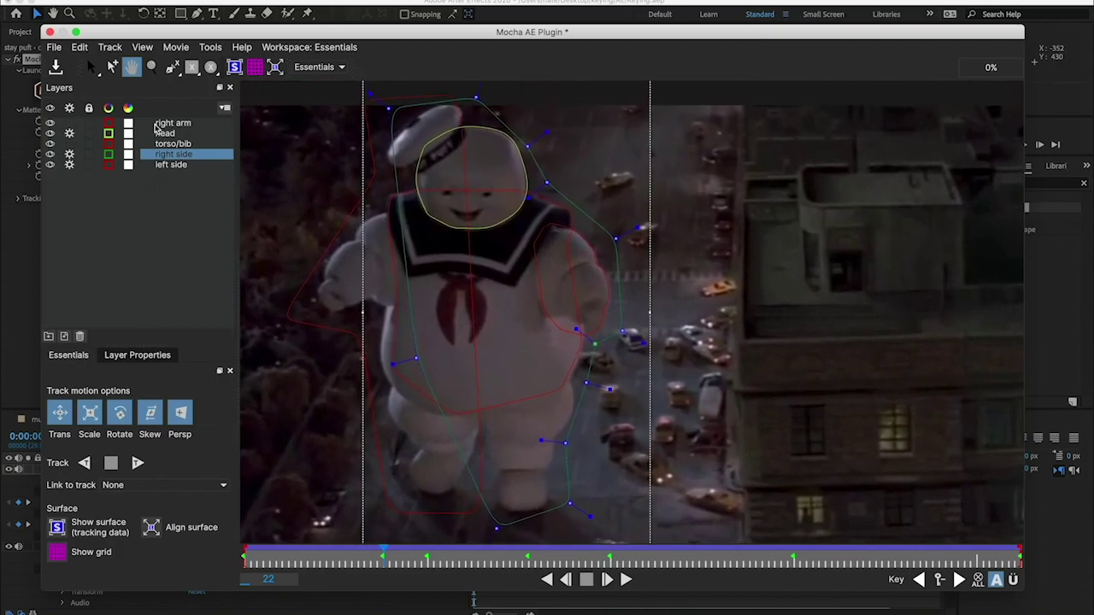
pyautogui.click(92, 71)
pyautogui.click(112, 66)
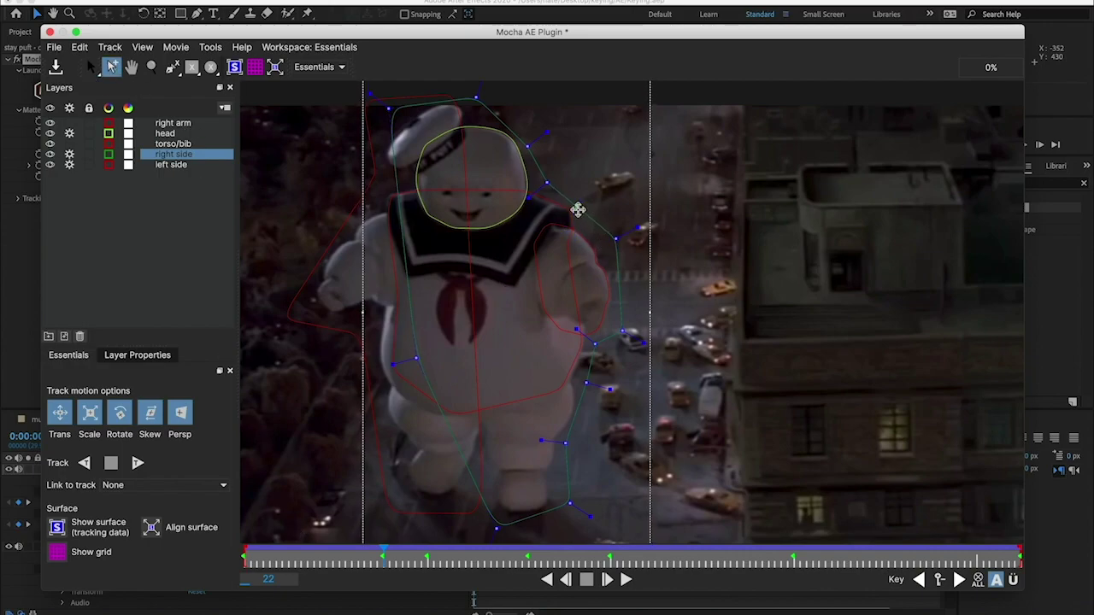
pyautogui.moveTo(613, 244)
pyautogui.mouseDown()
pyautogui.moveTo(593, 231)
pyautogui.moveTo(603, 233)
pyautogui.mouseUp()
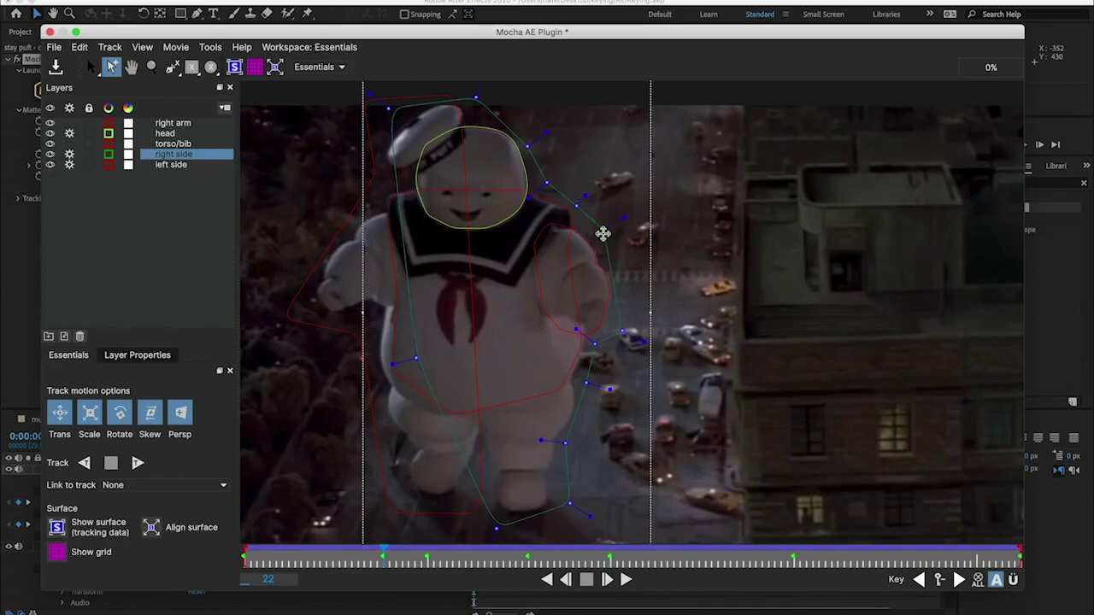
pyautogui.click(628, 341)
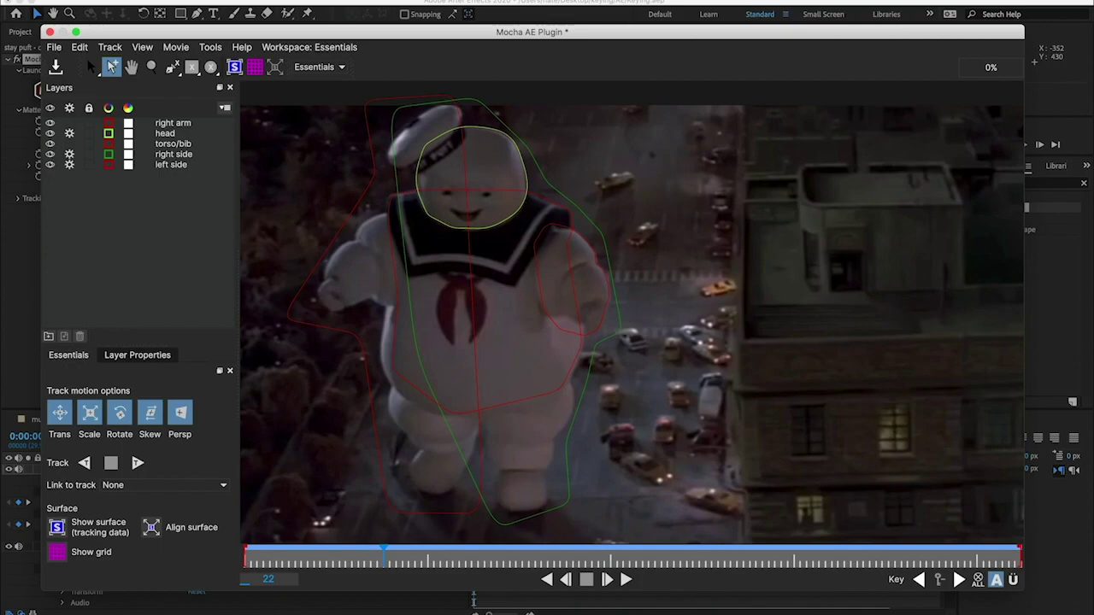
pyautogui.click(173, 154)
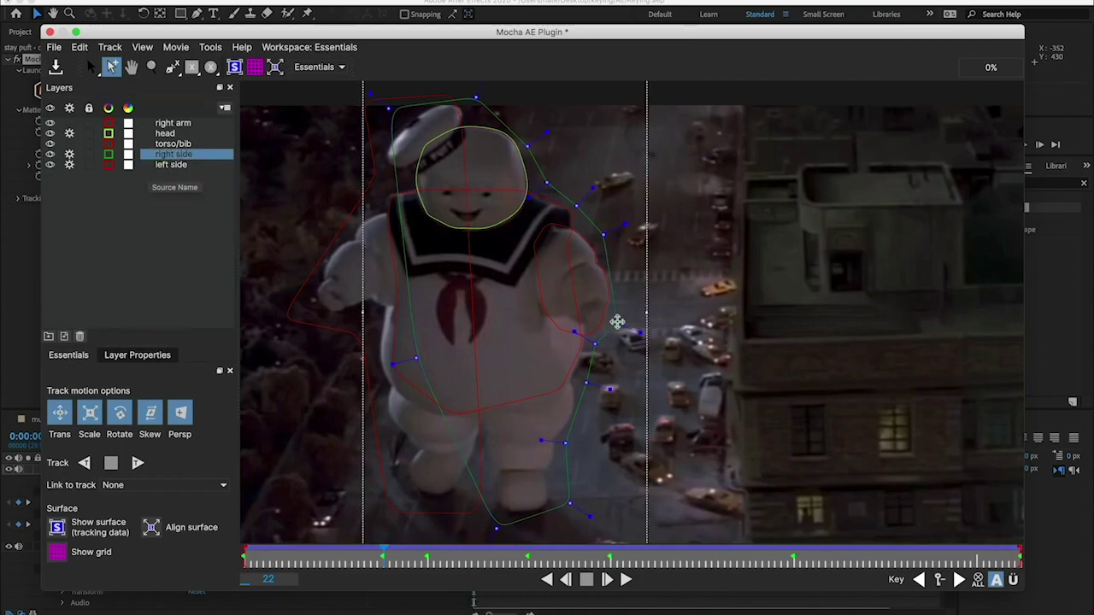
# Tighten the right side spline around the head, arm, leg and foot at frame 22, adding points along the inner leg.
pyautogui.moveTo(565, 442); pyautogui.dragTo(552, 476)
pyautogui.moveTo(598, 431); pyautogui.dragTo(585, 424)
pyautogui.moveTo(581, 372); pyautogui.dragTo(570, 381)
pyautogui.moveTo(602, 234)
pyautogui.mouseDown()
pyautogui.moveTo(519, 227)
pyautogui.moveTo(483, 110)
pyautogui.mouseUp()
pyautogui.moveTo(496, 479); pyautogui.dragTo(570, 517)
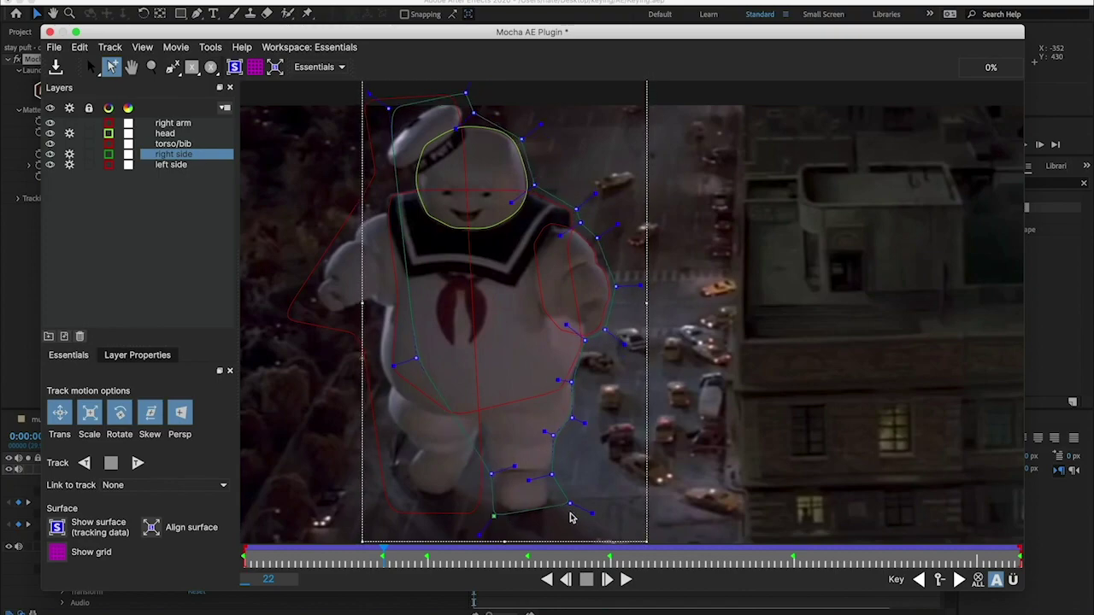
pyautogui.moveTo(494, 516); pyautogui.dragTo(488, 447)
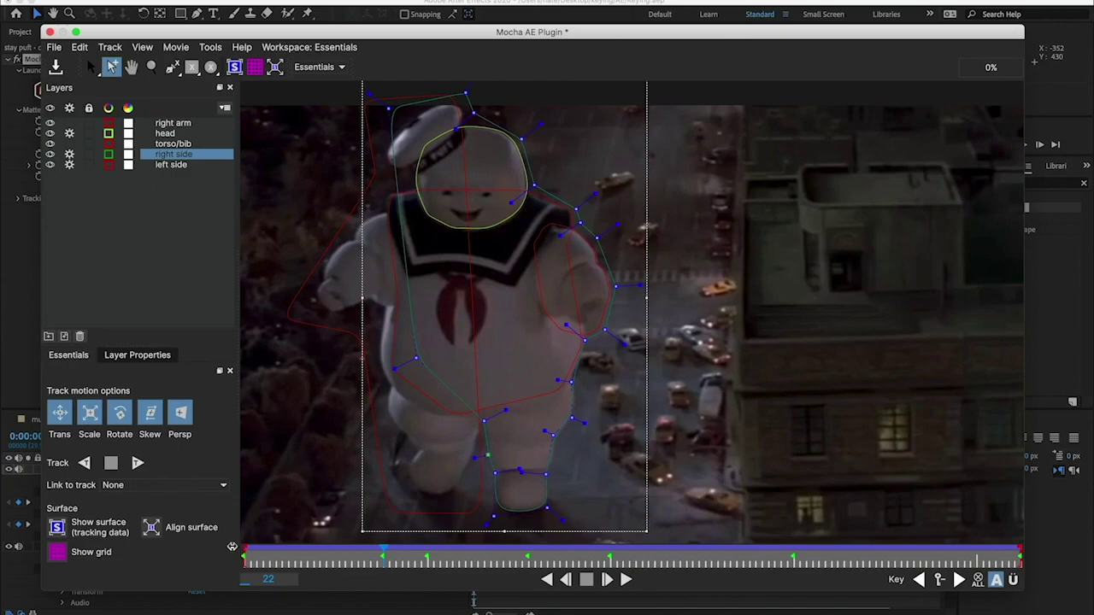
# Pull the right side spline in at the shoulder on frame 29 and at the shoulder, head and foot on frame 0.
pyautogui.hotkey('shift', 'pagedown')
pyautogui.moveTo(541, 471); pyautogui.dragTo(578, 228)
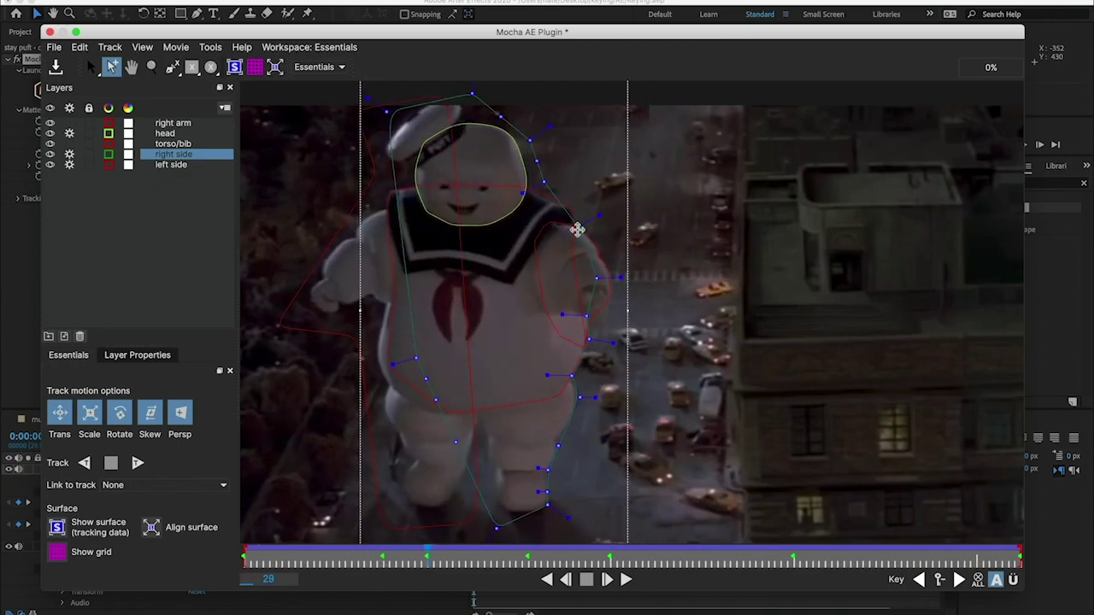
pyautogui.moveTo(426, 554); pyautogui.dragTo(245, 554)
pyautogui.moveTo(596, 227); pyautogui.dragTo(572, 243)
pyautogui.moveTo(539, 175); pyautogui.dragTo(475, 153)
pyautogui.moveTo(496, 528); pyautogui.dragTo(511, 502)
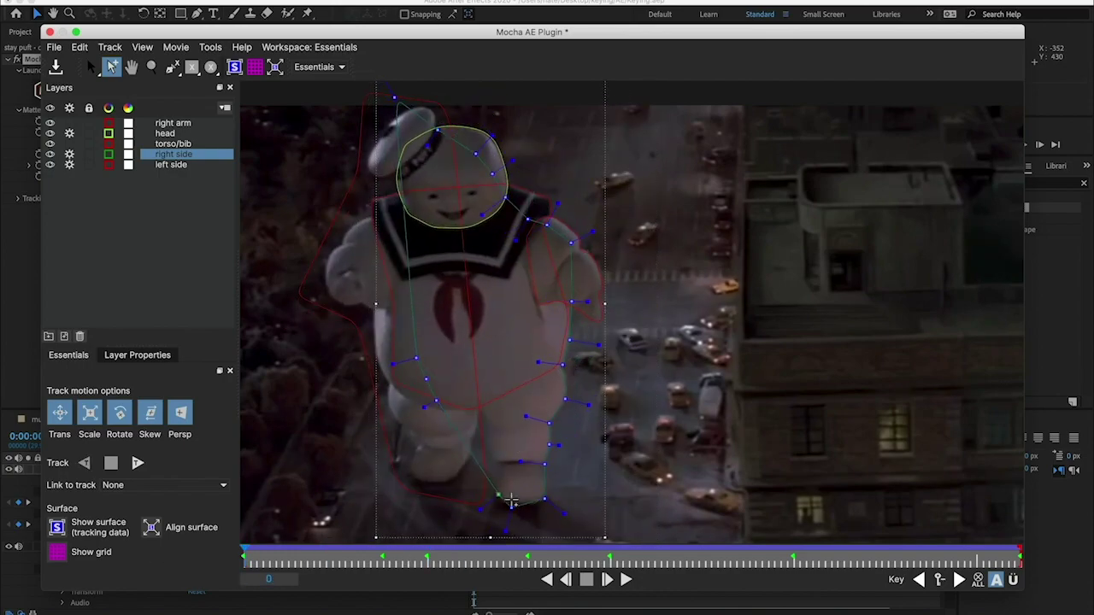
# Reshape the right side spline around the inner leg, foot, arm and head at frames 29, 45, 58 and 87.
pyautogui.click(317, 554)
pyautogui.moveTo(317, 553); pyautogui.dragTo(427, 554)
pyautogui.moveTo(430, 415); pyautogui.dragTo(500, 471)
pyautogui.press('.')
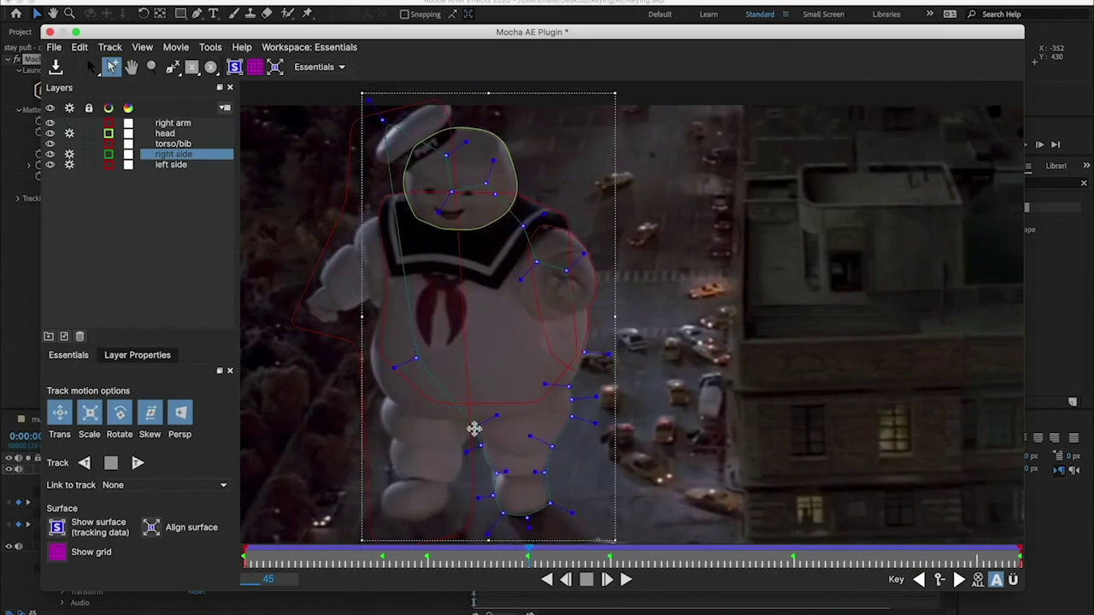
pyautogui.press('.')
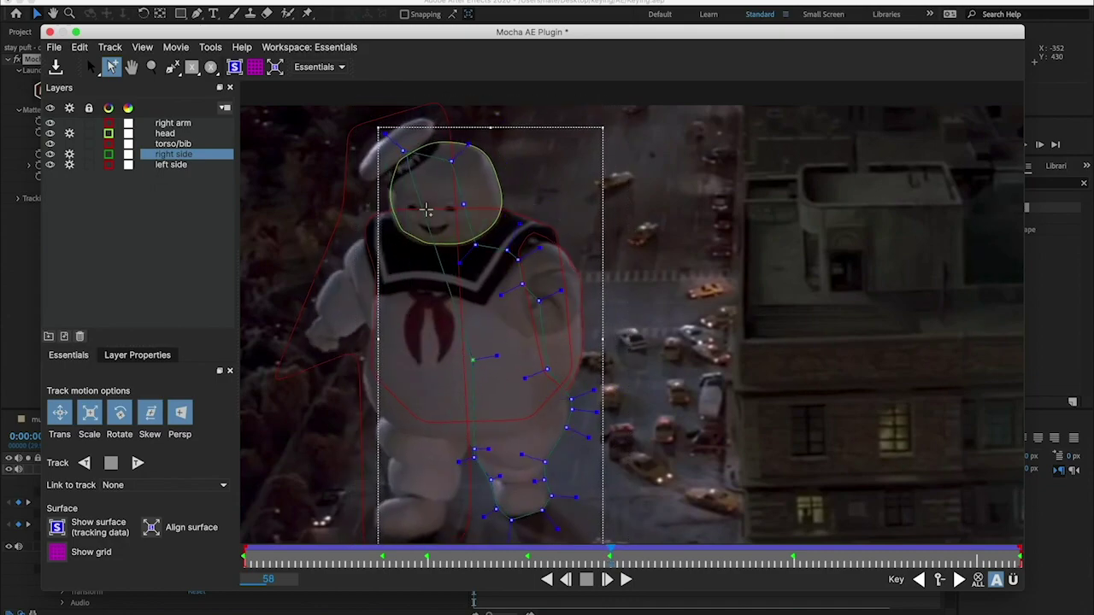
pyautogui.press('.')
pyautogui.press('s')
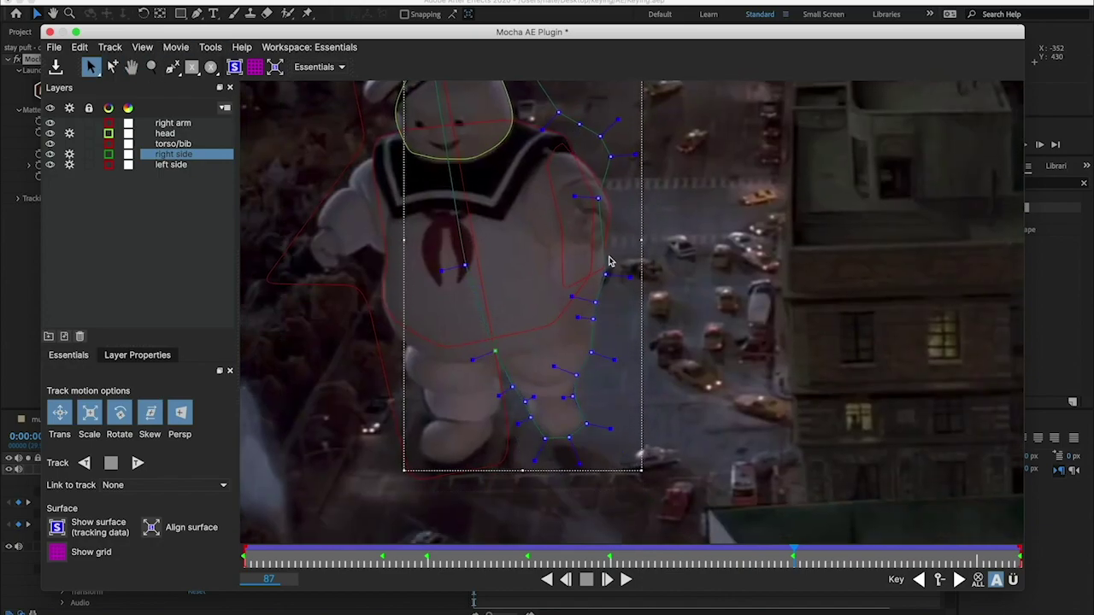
# Fit the right side spline tightly around the leg and foot at frames 123, 108 and 15.
pyautogui.press('.')
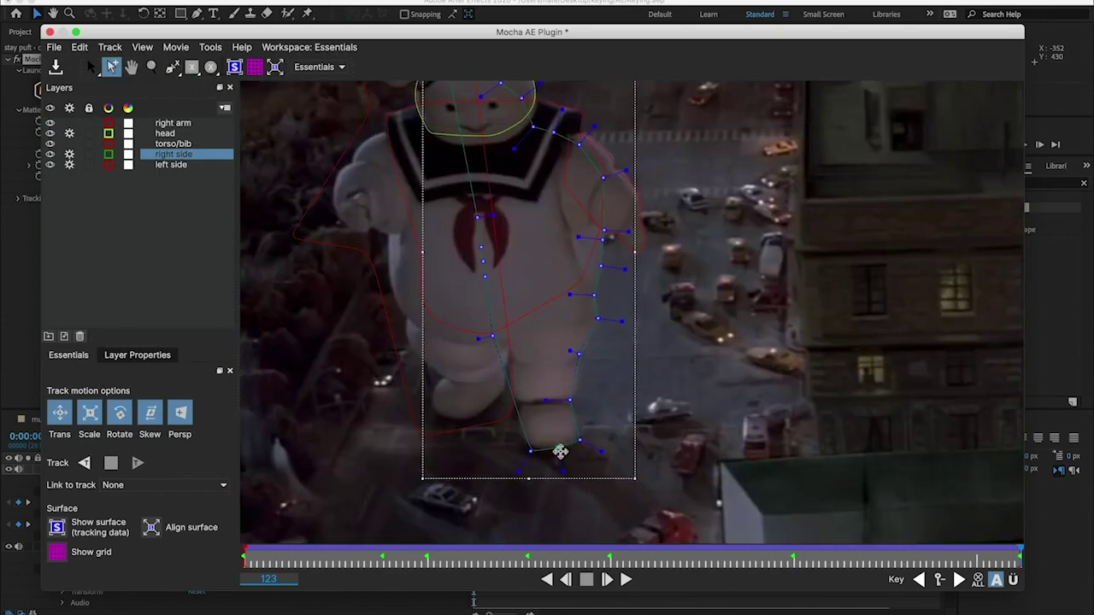
pyautogui.hotkey('ctrl', 'shift', 'a')
pyautogui.click(175, 153)
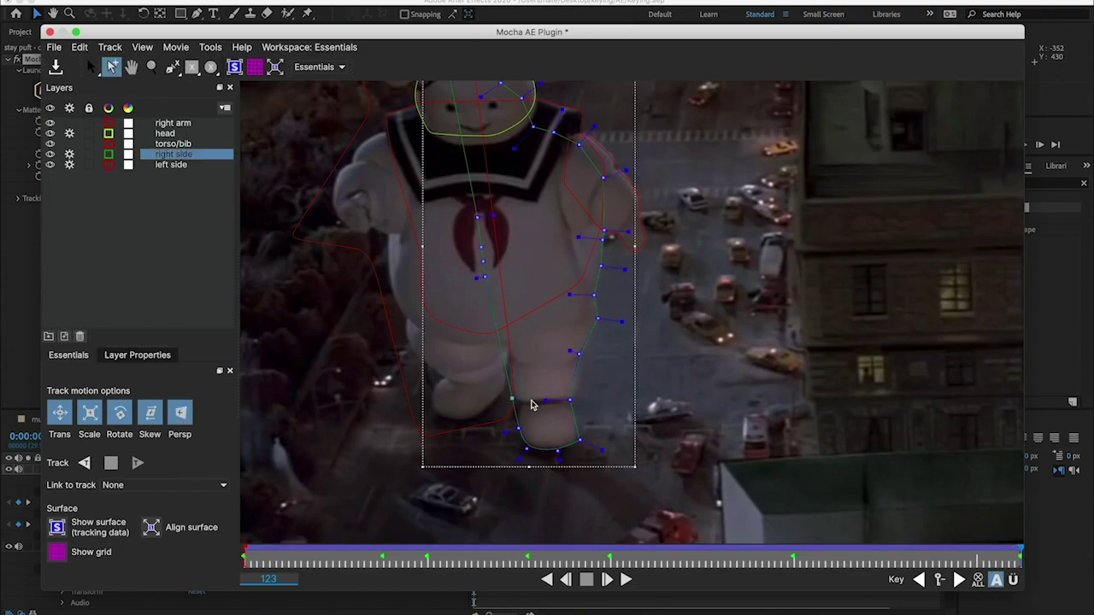
pyautogui.moveTo(602, 386); pyautogui.dragTo(576, 439)
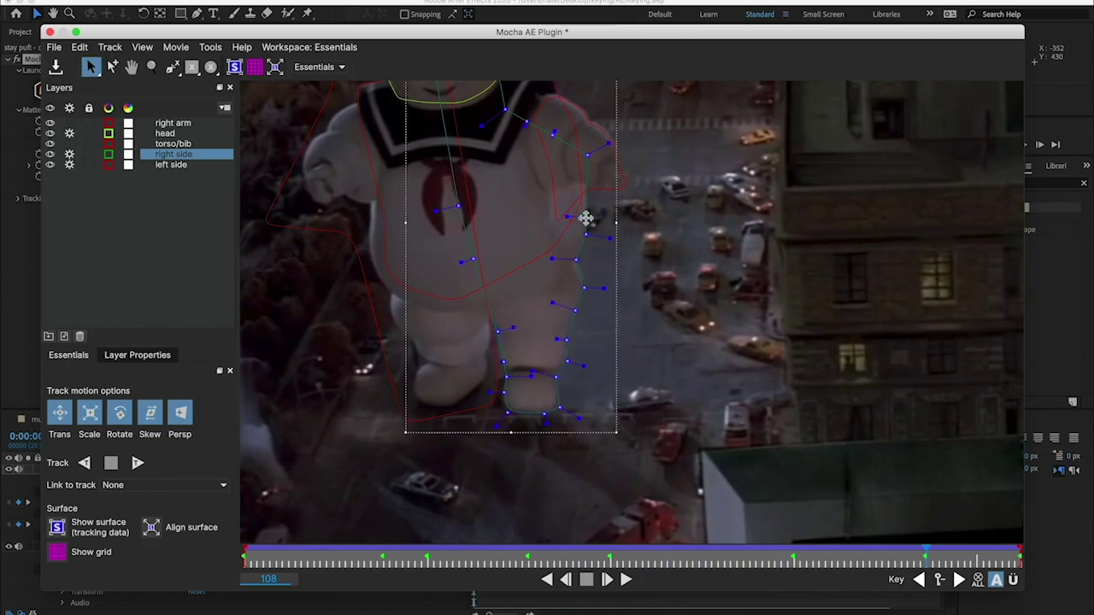
pyautogui.click(989, 559)
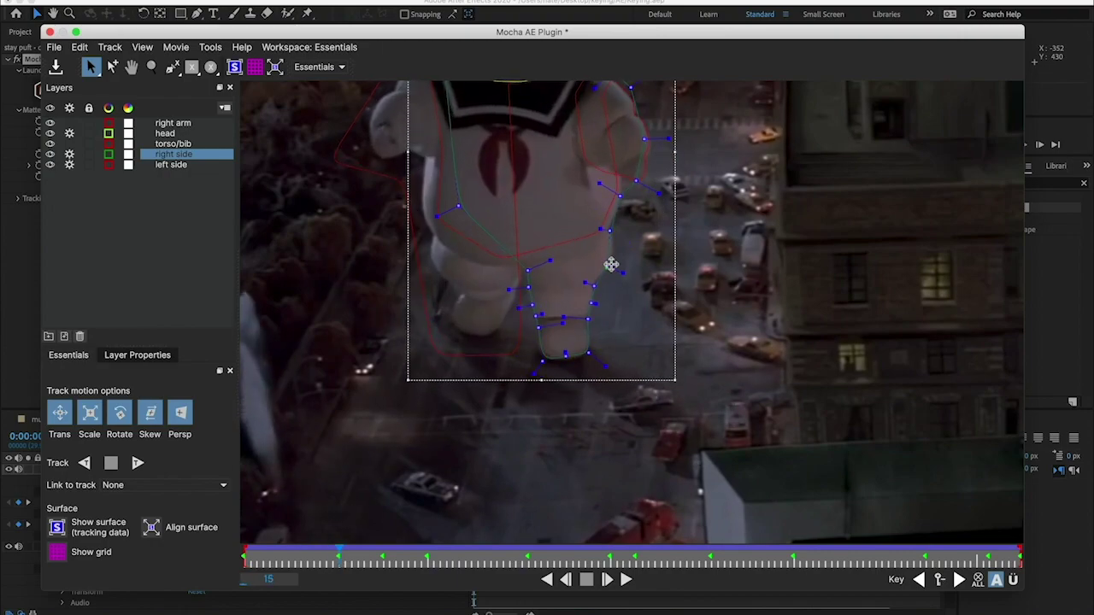
# Check the right side spline over the full figure and track the active splines forward from the start of the clip.
pyautogui.press('x')
pyautogui.scroll(-2, 366, 161)
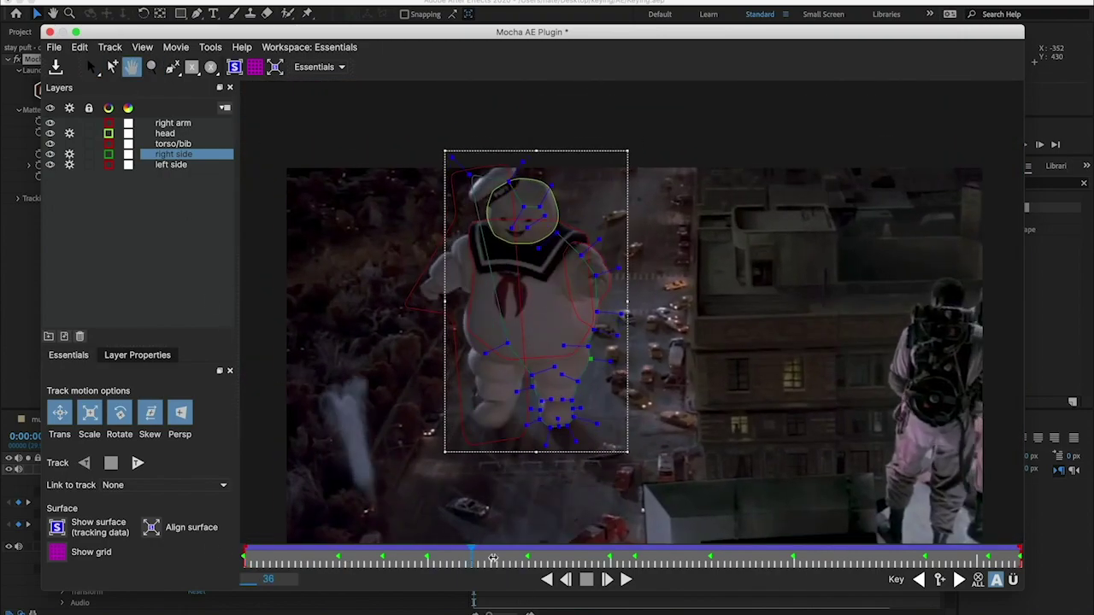
pyautogui.click(137, 463)
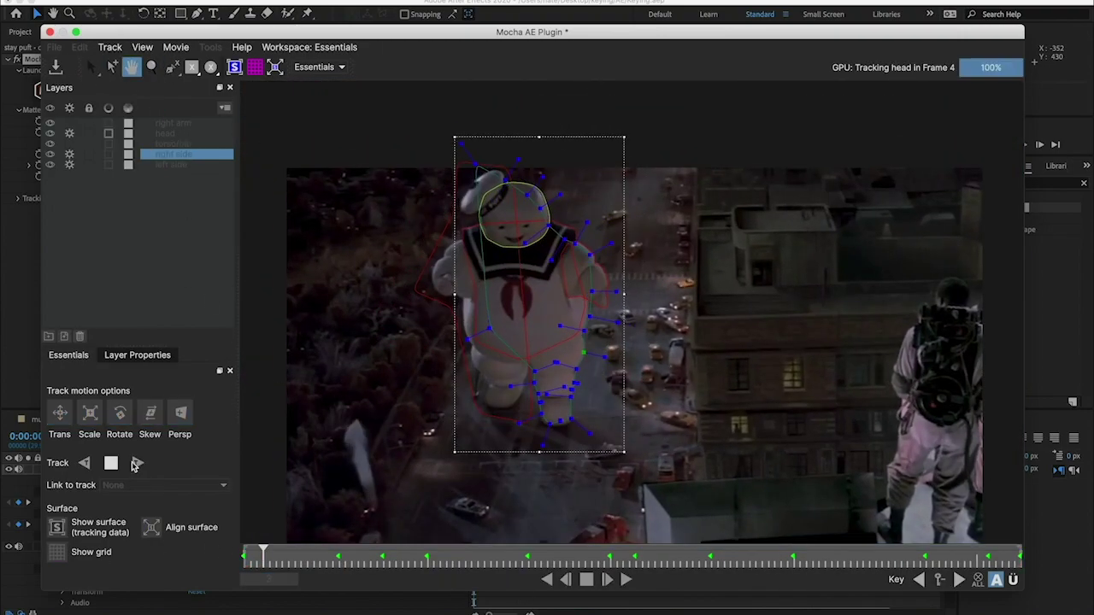
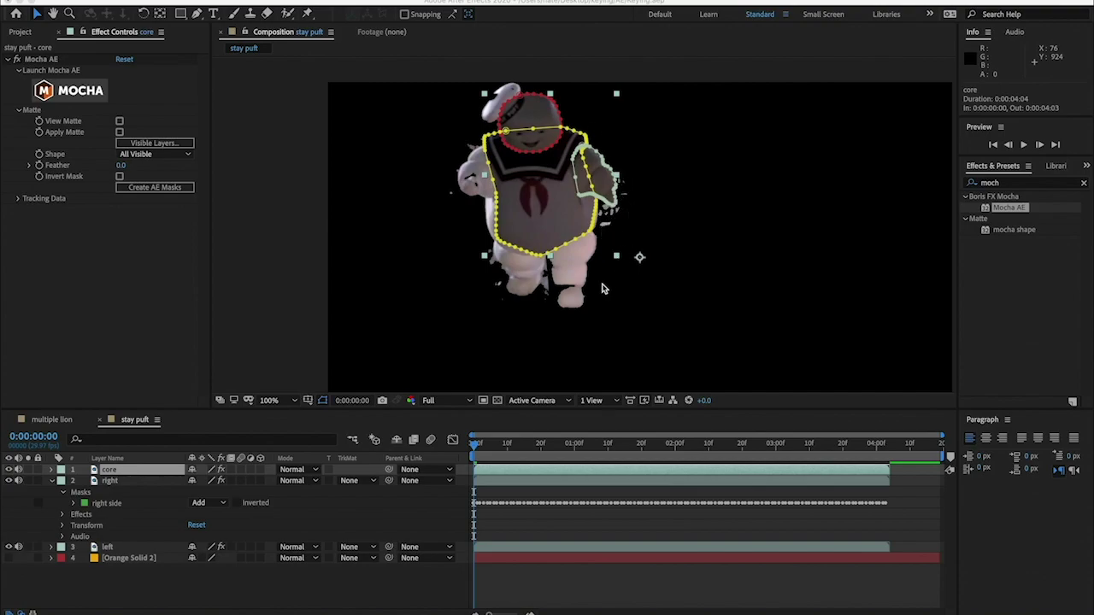
# Compare the masks and effects of the core and right layers in the composition.
pyautogui.click(142, 488)
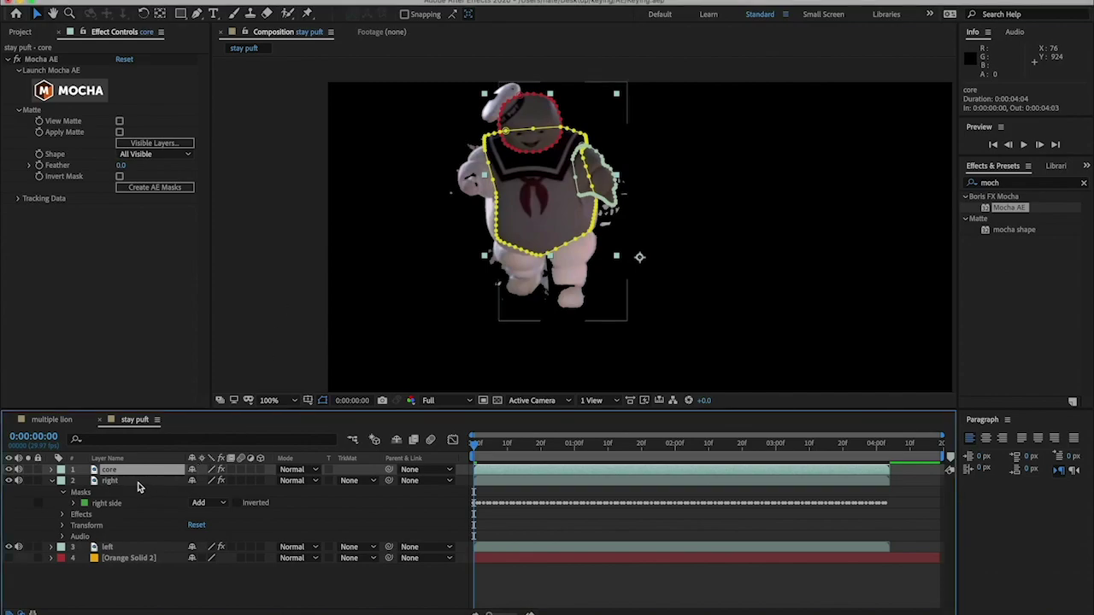
pyautogui.click(131, 481)
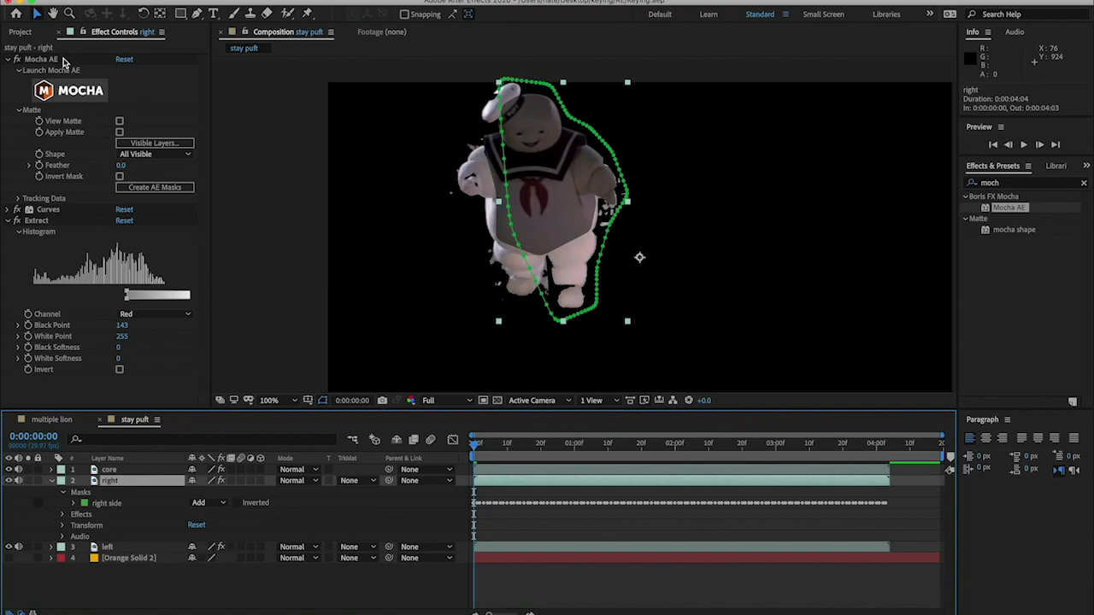
pyautogui.click(127, 470)
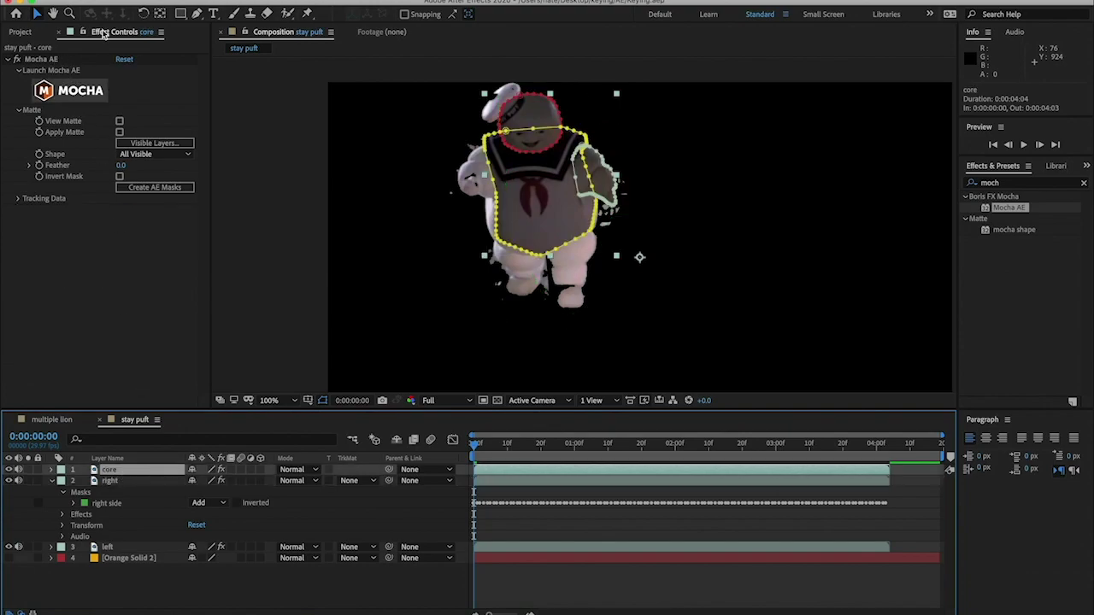
pyautogui.click(117, 481)
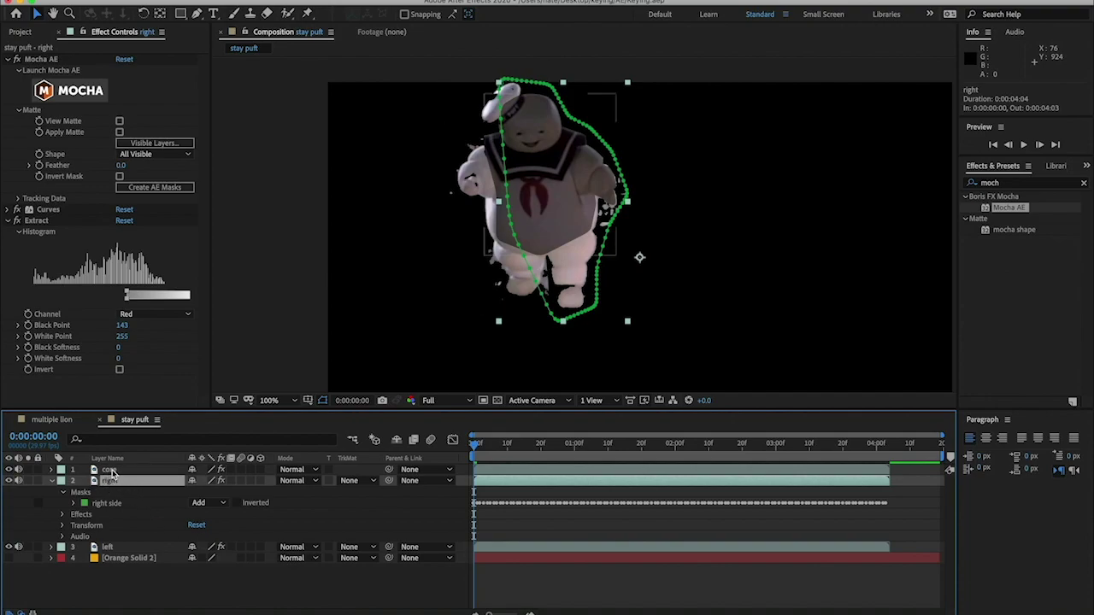
pyautogui.click(112, 470)
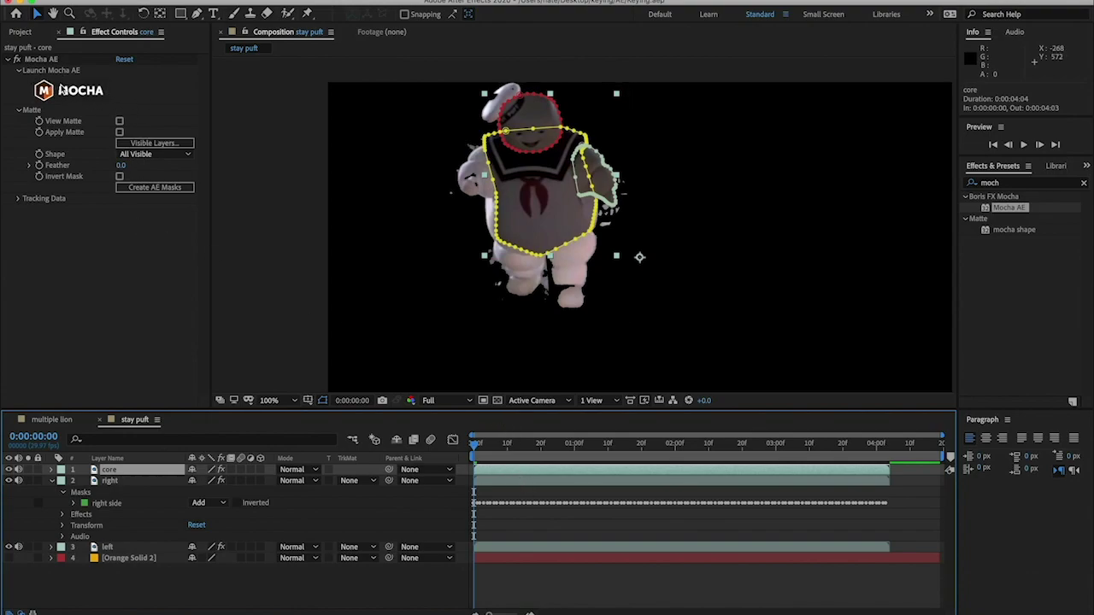
# Inspect the right layer's splines in its own Mocha plugin, close it, and reopen Mocha from the core layer.
pyautogui.click(120, 481)
pyautogui.click(82, 91)
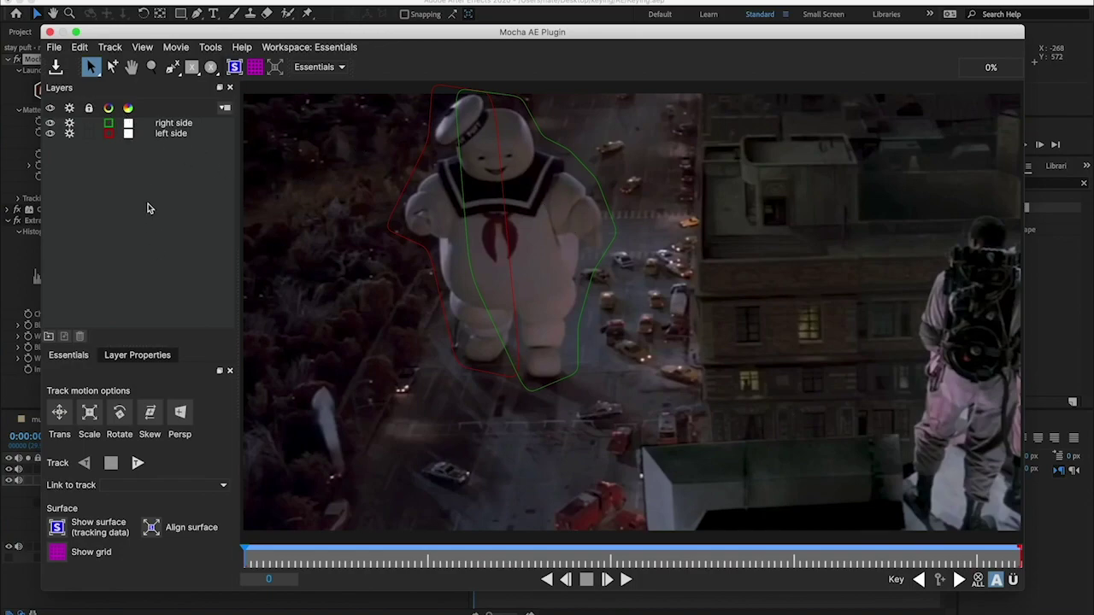
pyautogui.click(49, 33)
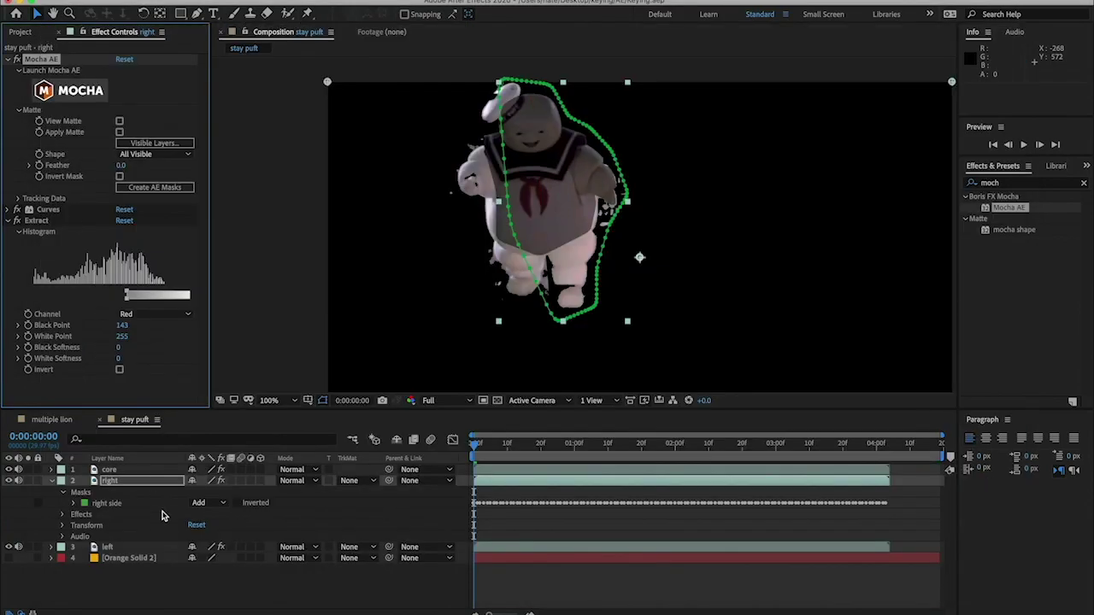
pyautogui.click(126, 471)
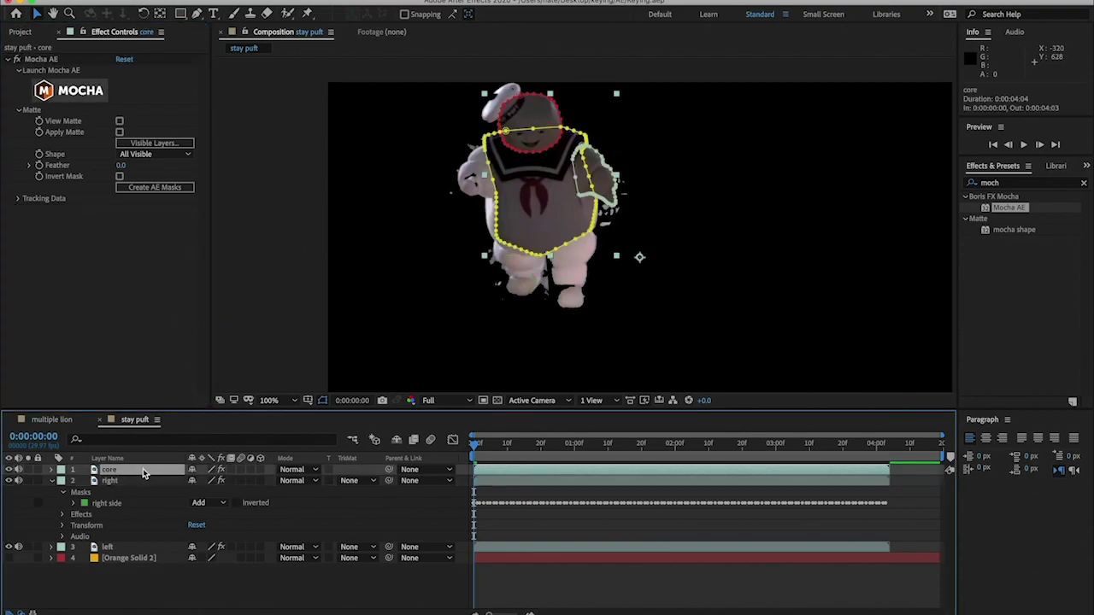
pyautogui.click(77, 91)
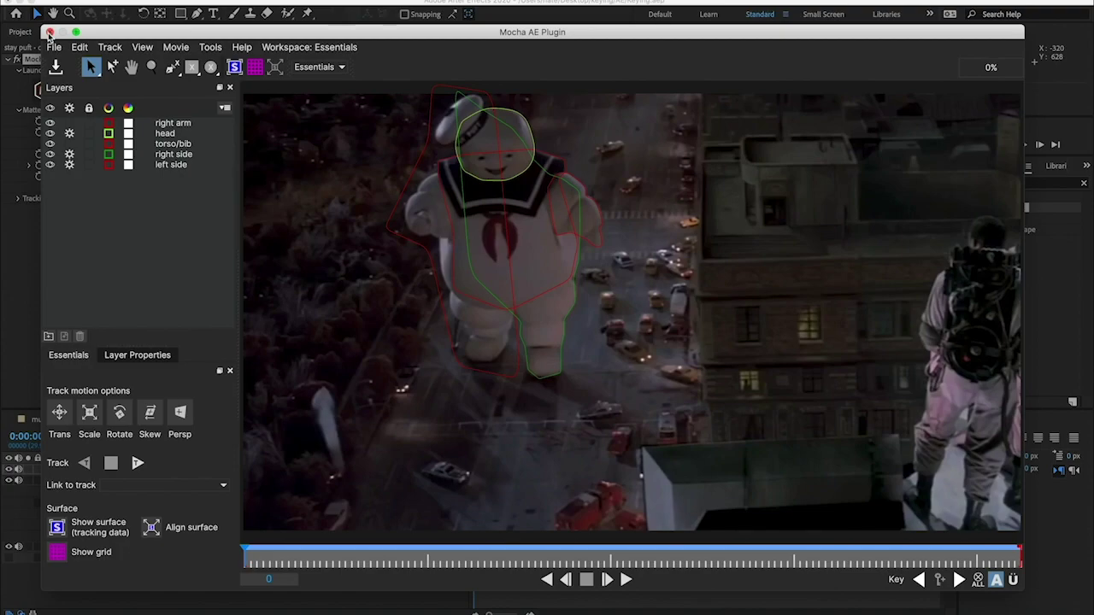
# Close Mocha, create After Effects masks from all visible splines on the core layer, and reveal its mask list.
pyautogui.click(49, 32)
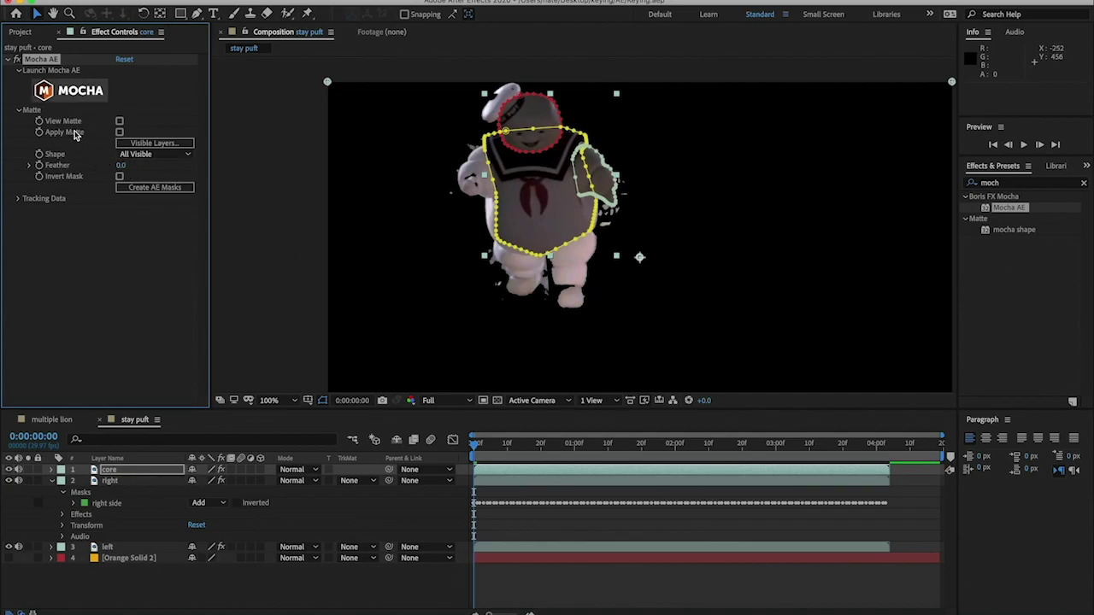
pyautogui.click(163, 187)
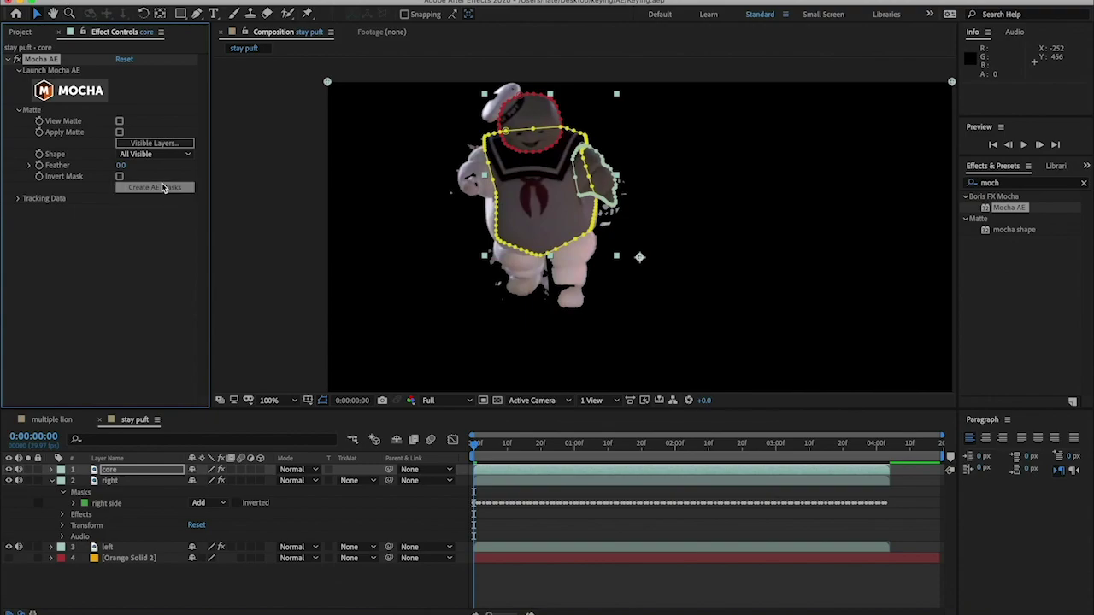
pyautogui.click(53, 471)
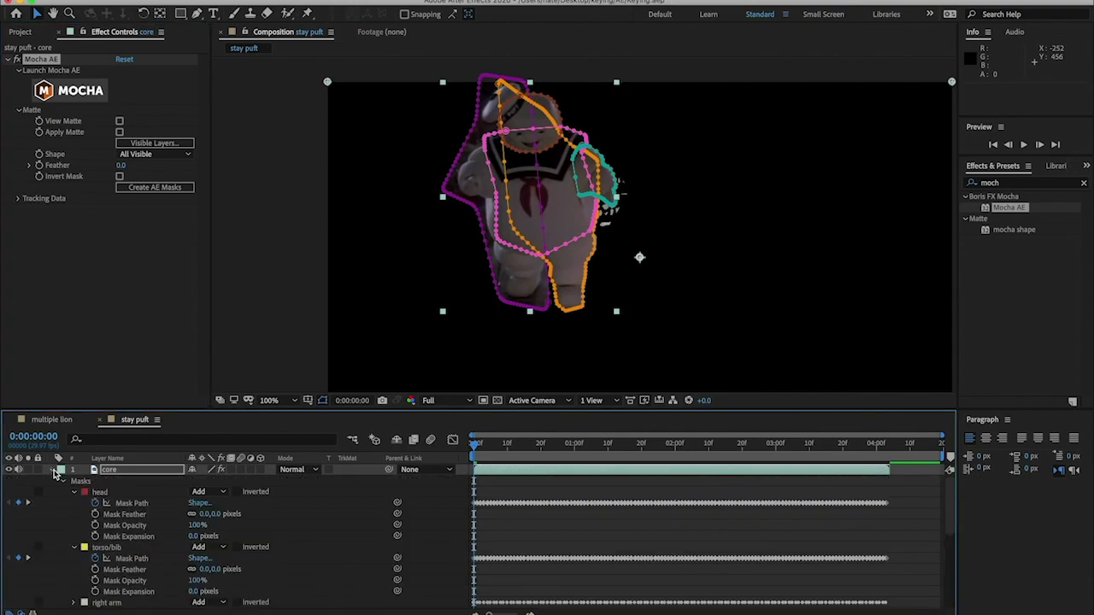
# Delete the left side mask and the duplicate head, torso/bib and right arm masks from the core layer.
pyautogui.click(109, 494)
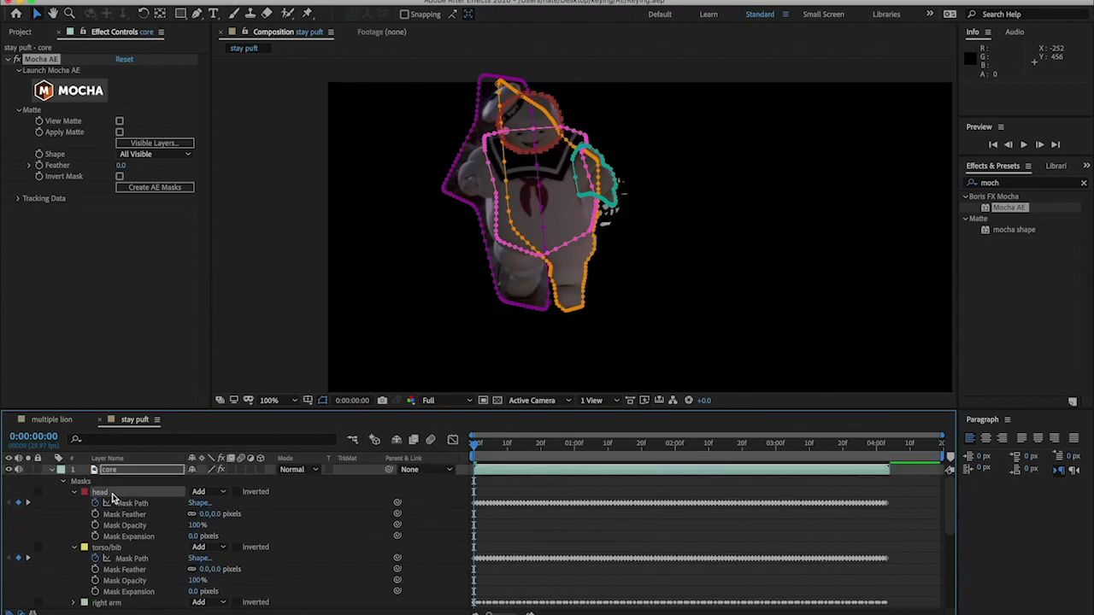
pyautogui.click(65, 482)
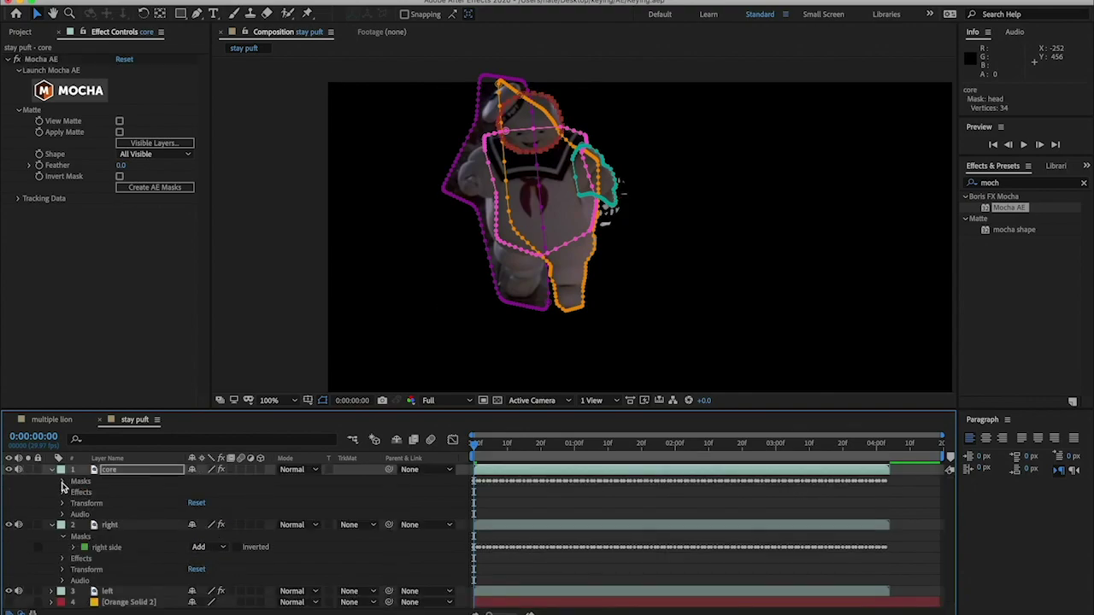
pyautogui.click(61, 482)
pyautogui.click(74, 481)
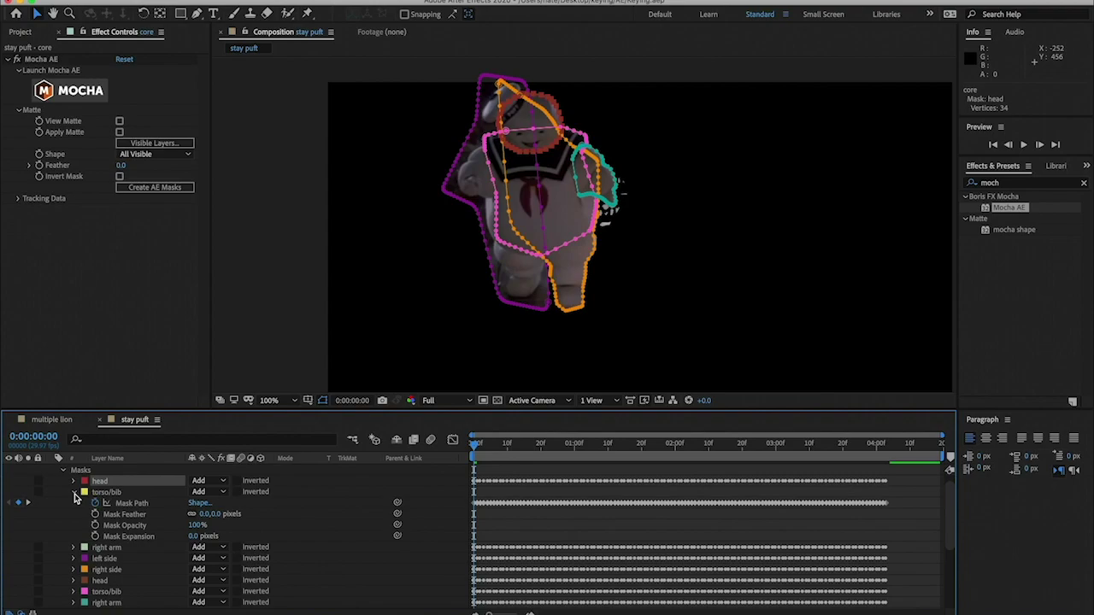
pyautogui.click(74, 493)
pyautogui.click(107, 505)
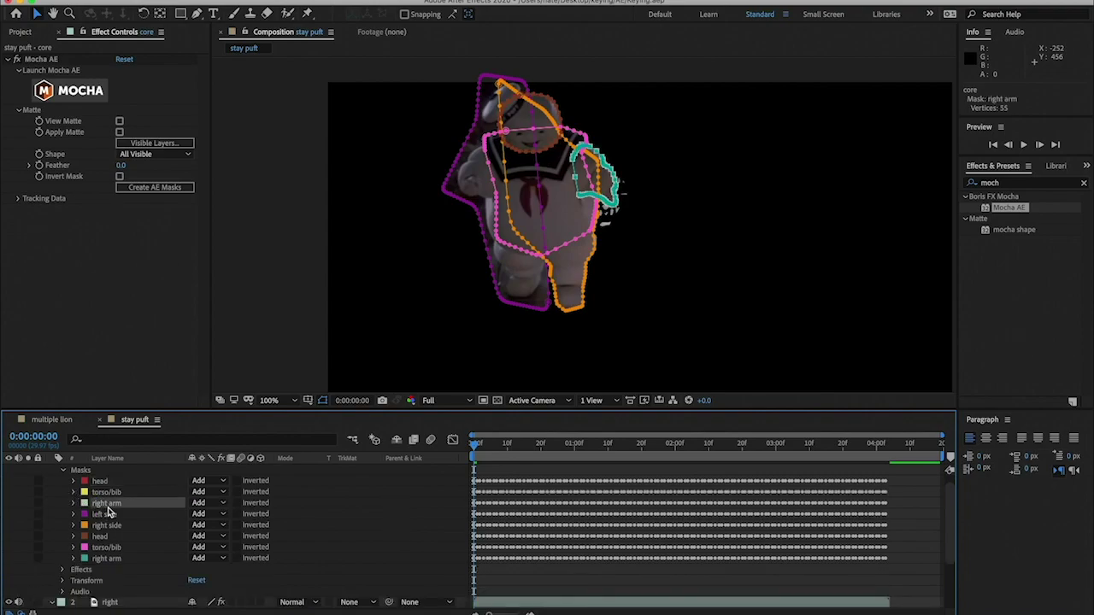
pyautogui.click(118, 515)
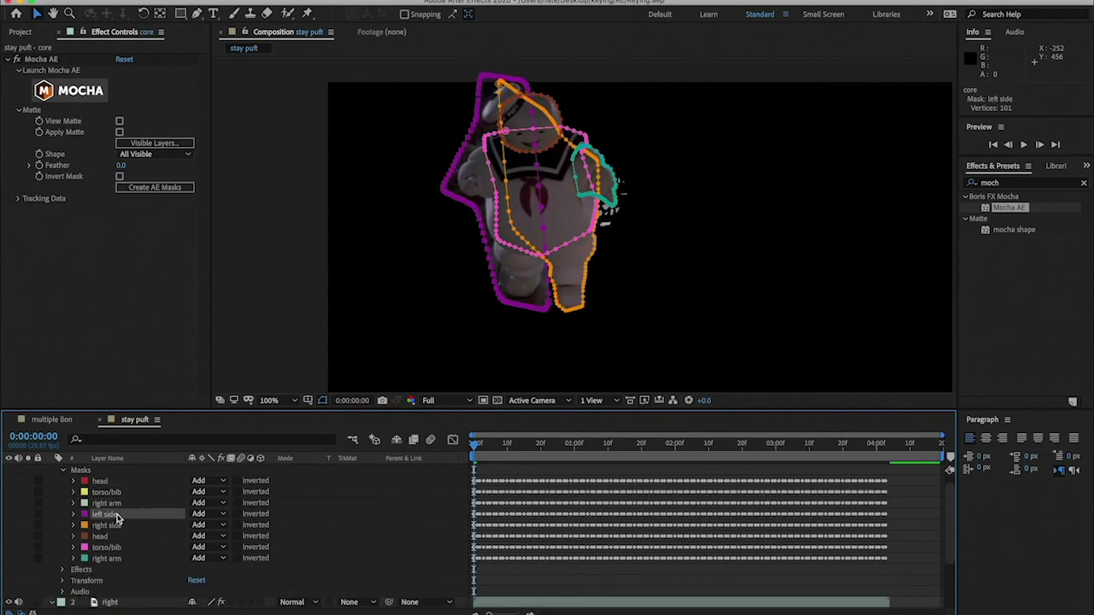
pyautogui.press('Delete')
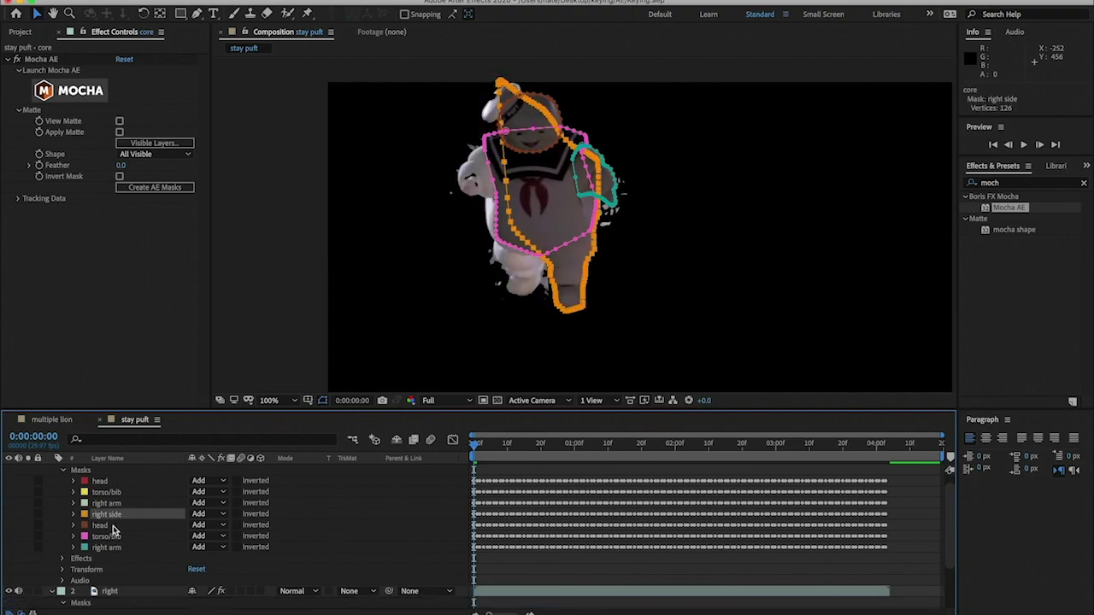
pyautogui.click(115, 526)
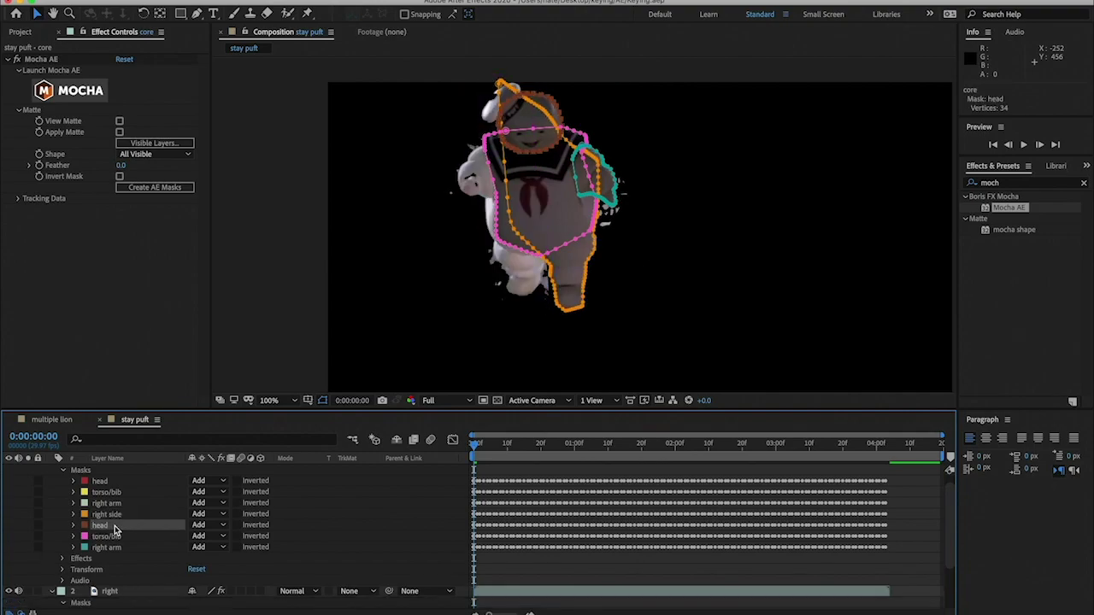
pyautogui.press('Delete')
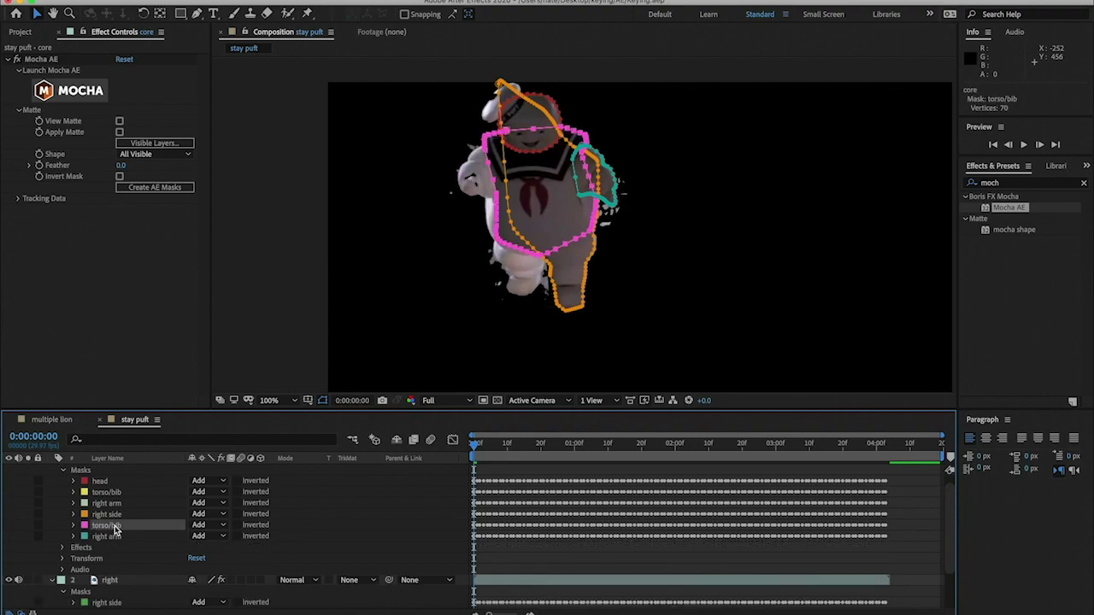
pyautogui.press('Delete')
pyautogui.press('Delete')
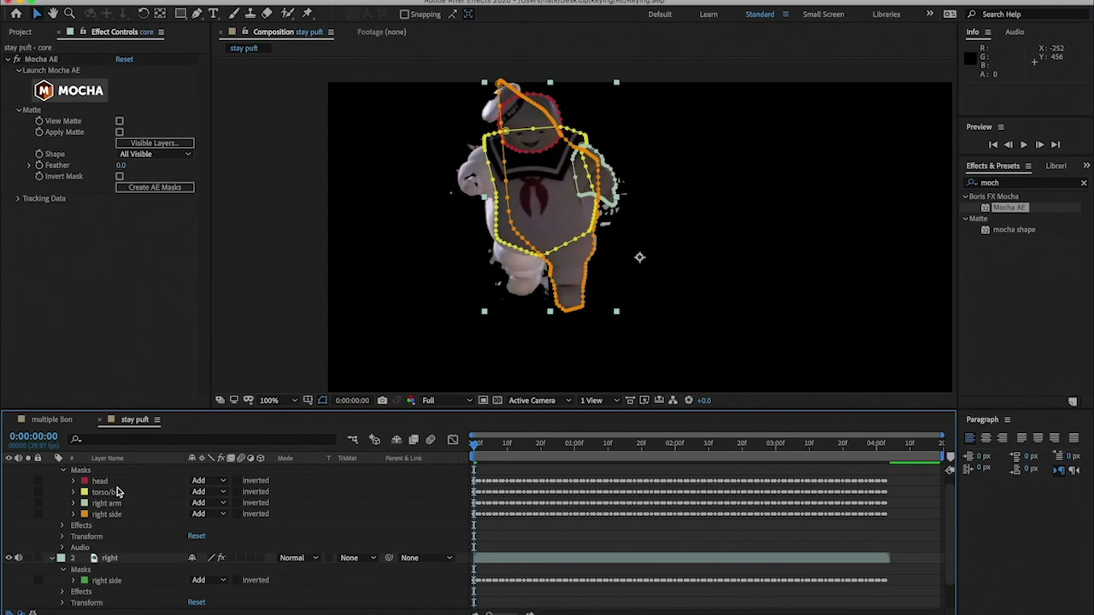
# Replace the right layer's loose right side mask with a copy of the core layer's right side mask and check it through the clip.
pyautogui.scroll(-2, 113, 585)
pyautogui.scroll(3, 115, 584)
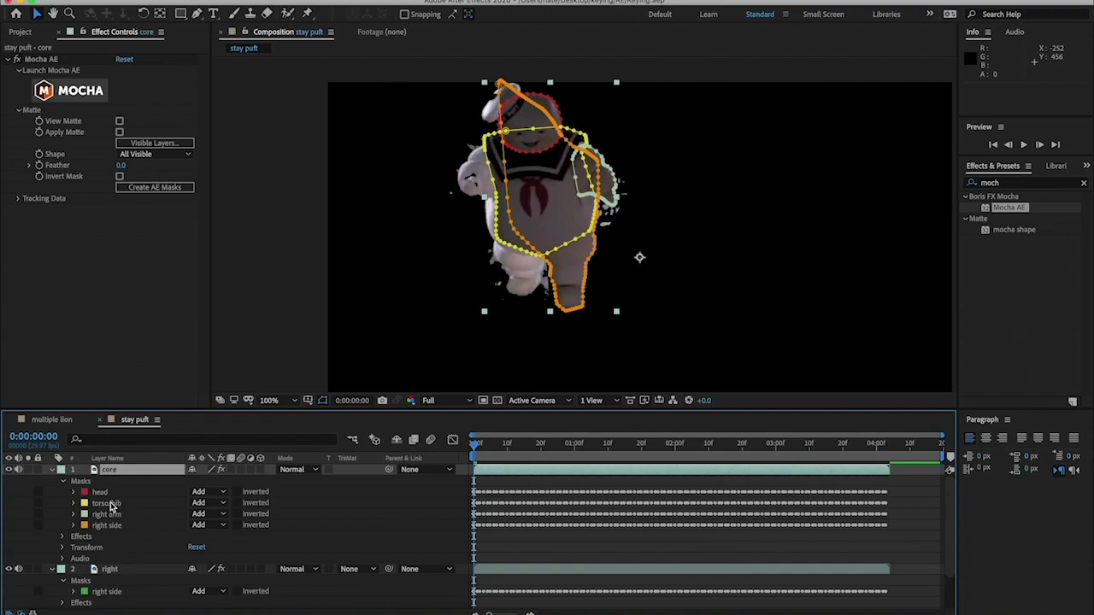
pyautogui.click(120, 525)
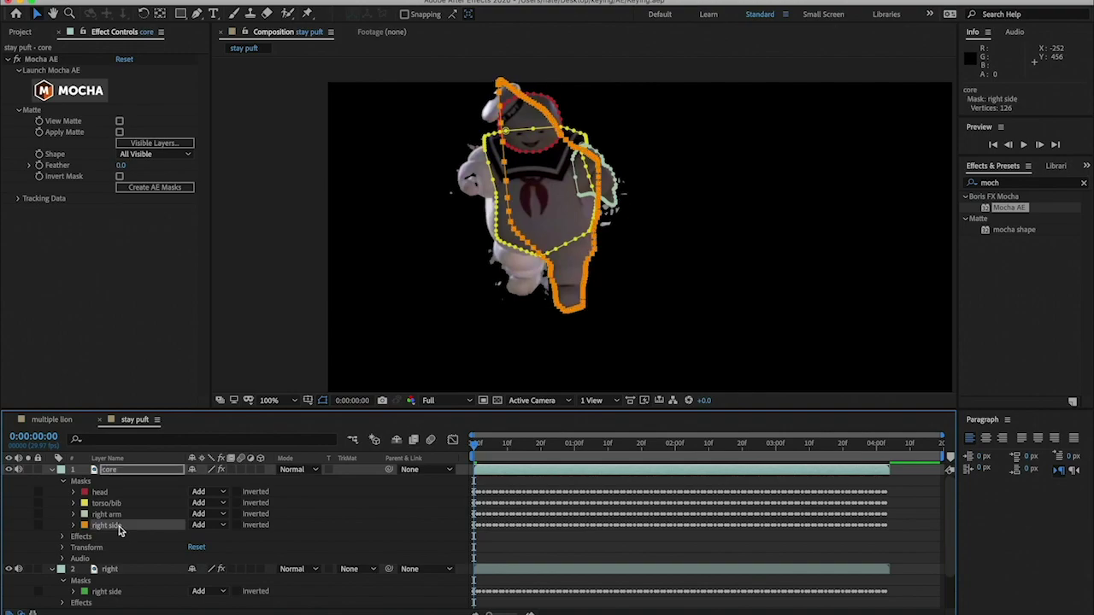
pyautogui.scroll(-4, 124, 534)
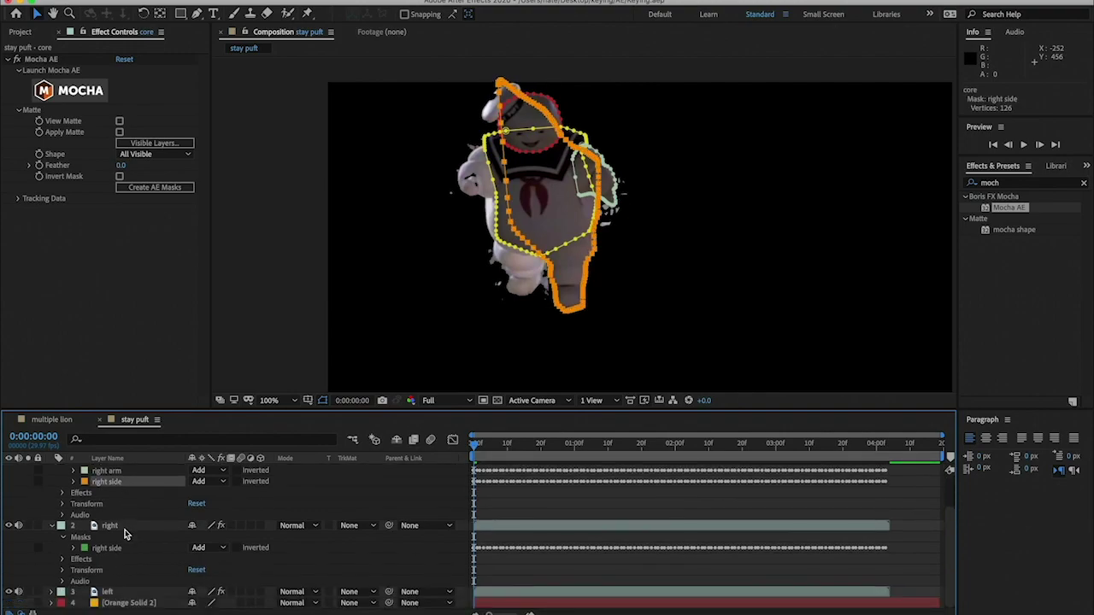
pyautogui.click(124, 529)
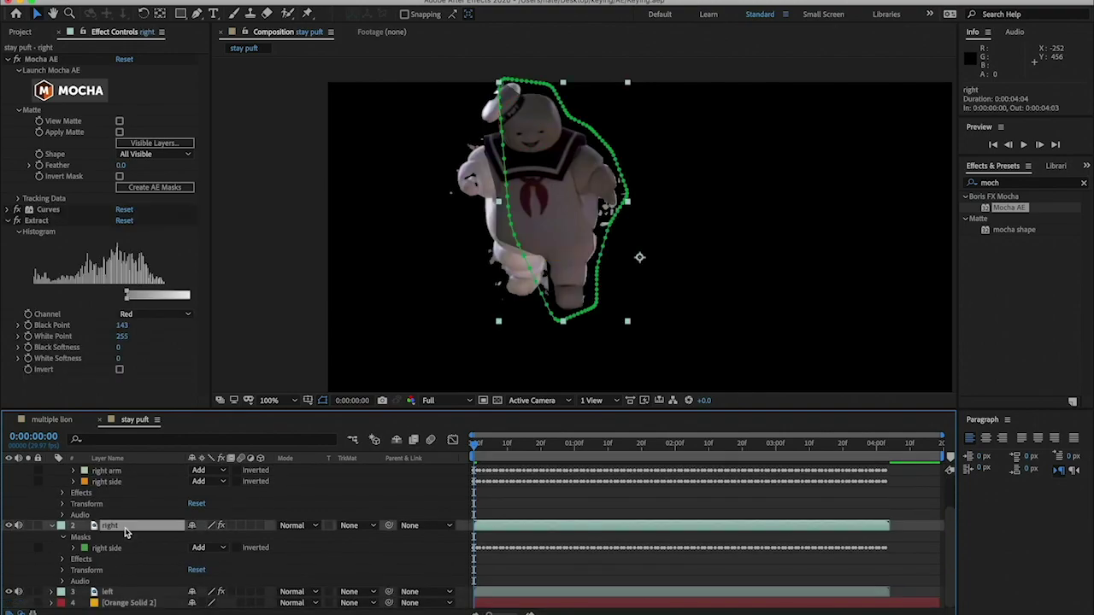
pyautogui.hotkey('ctrl', 'v')
pyautogui.click(113, 548)
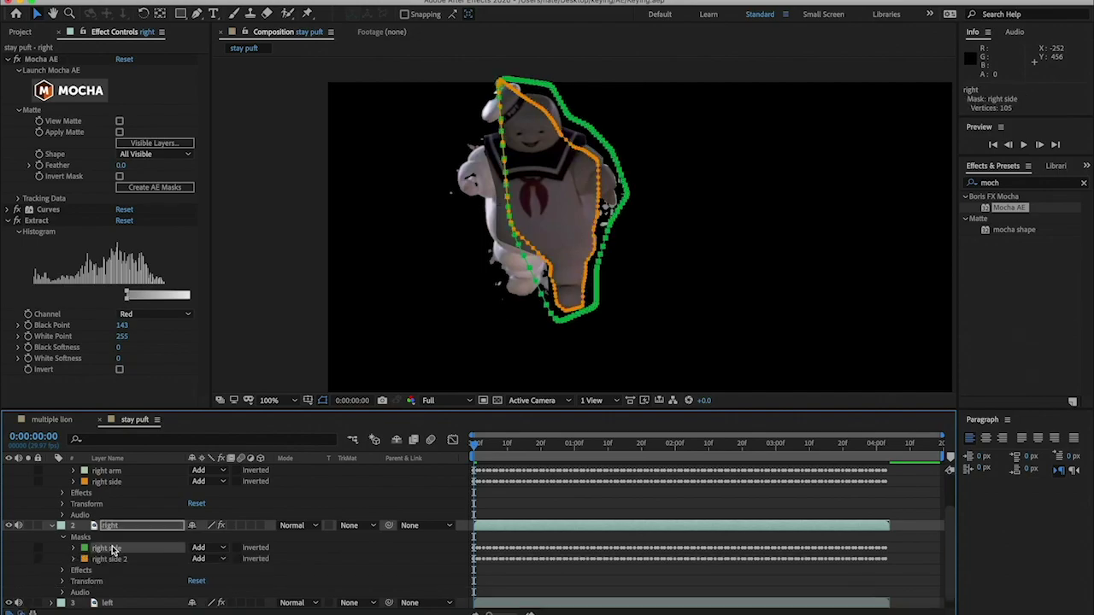
pyautogui.press('Delete')
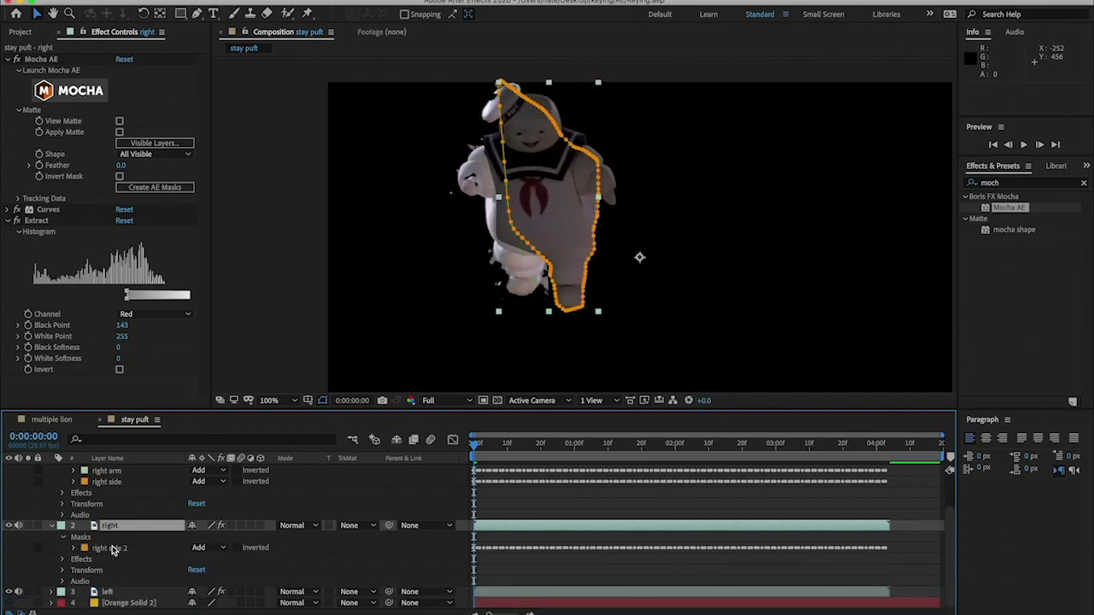
pyautogui.moveTo(477, 446); pyautogui.dragTo(940, 466)
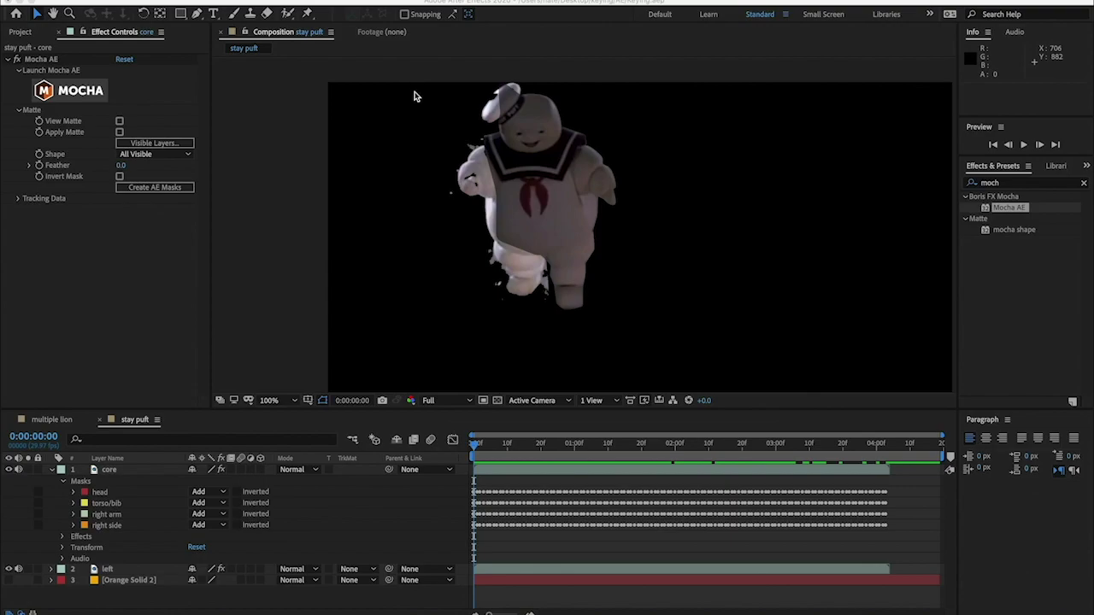
# Collapse the left layer's Curves and Extract effects and examine the keyed edge and masks across the clip.
pyautogui.click(474, 173)
pyautogui.click(429, 241)
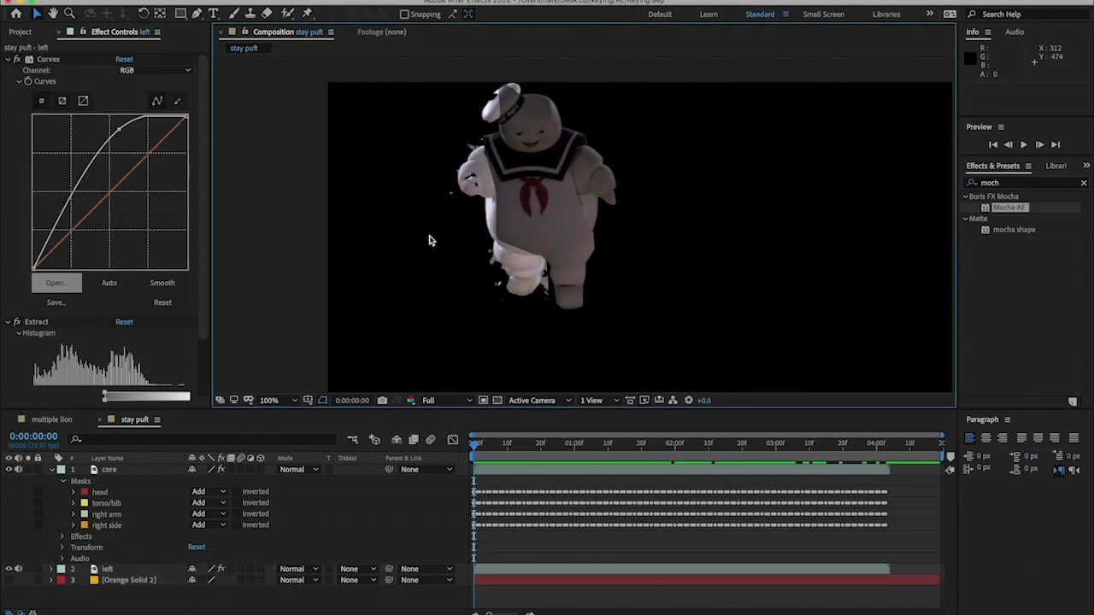
pyautogui.scroll(2, 478, 231)
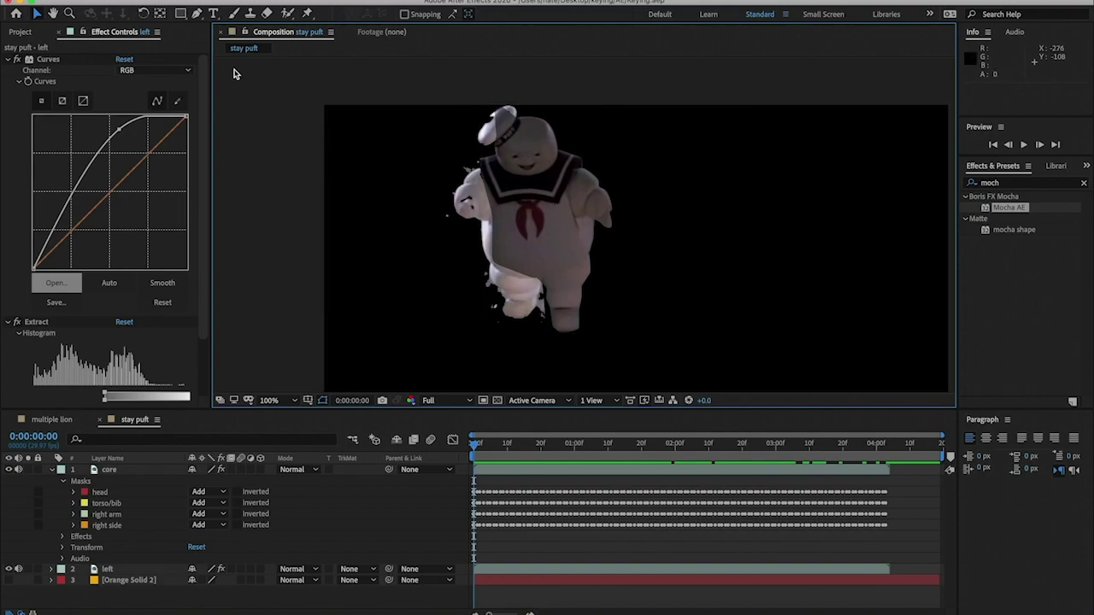
pyautogui.click(7, 59)
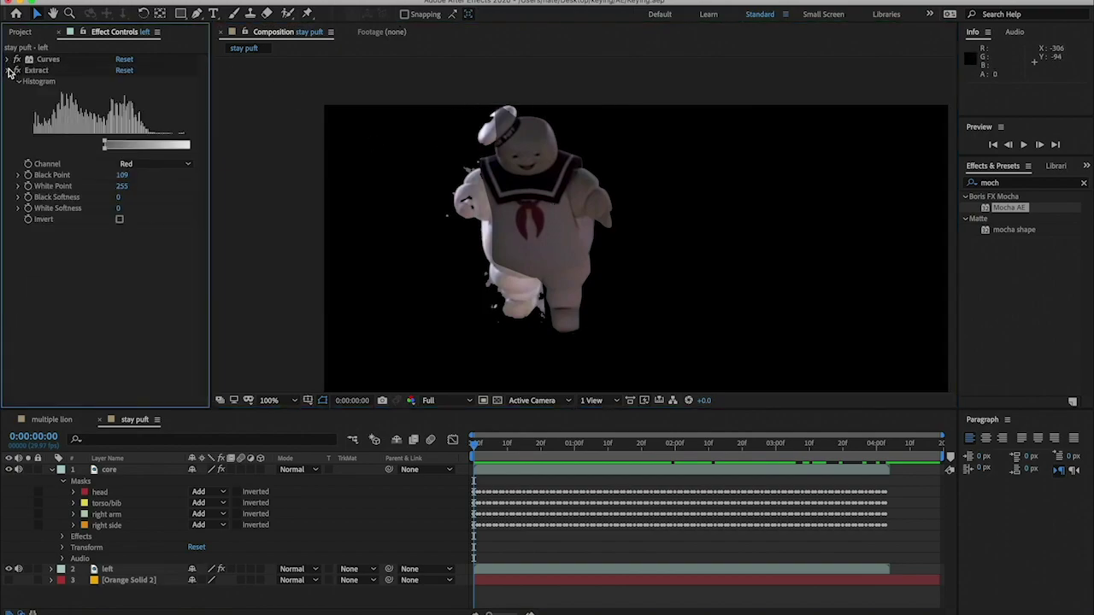
pyautogui.click(8, 70)
pyautogui.click(34, 71)
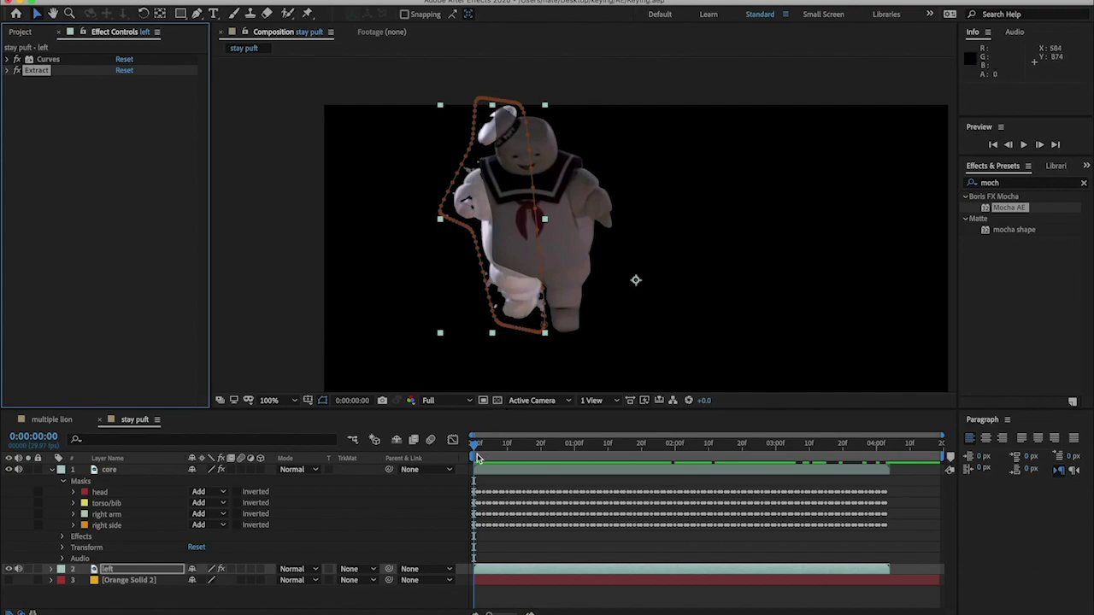
pyautogui.moveTo(475, 447); pyautogui.dragTo(567, 419)
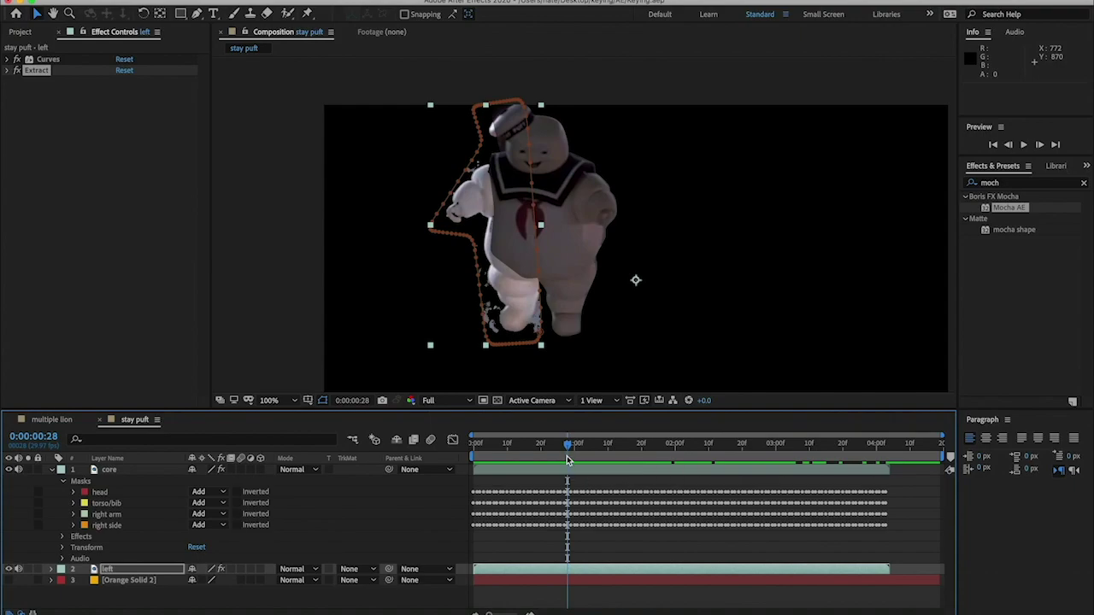
pyautogui.moveTo(568, 444); pyautogui.dragTo(725, 432)
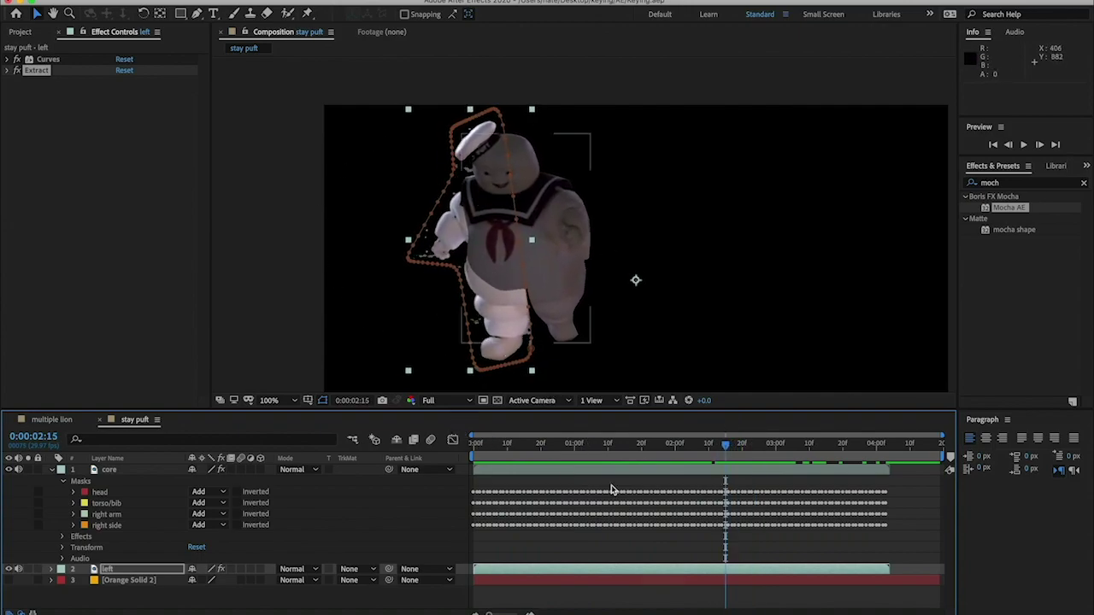
pyautogui.moveTo(728, 448); pyautogui.dragTo(773, 448)
pyautogui.click(707, 442)
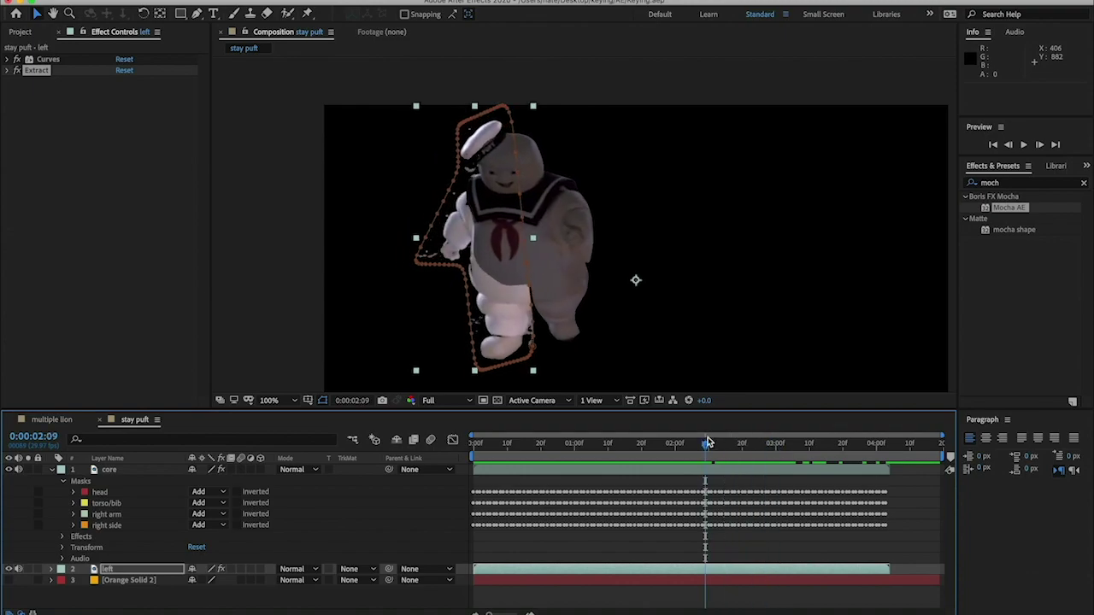
pyautogui.moveTo(708, 446); pyautogui.dragTo(538, 441)
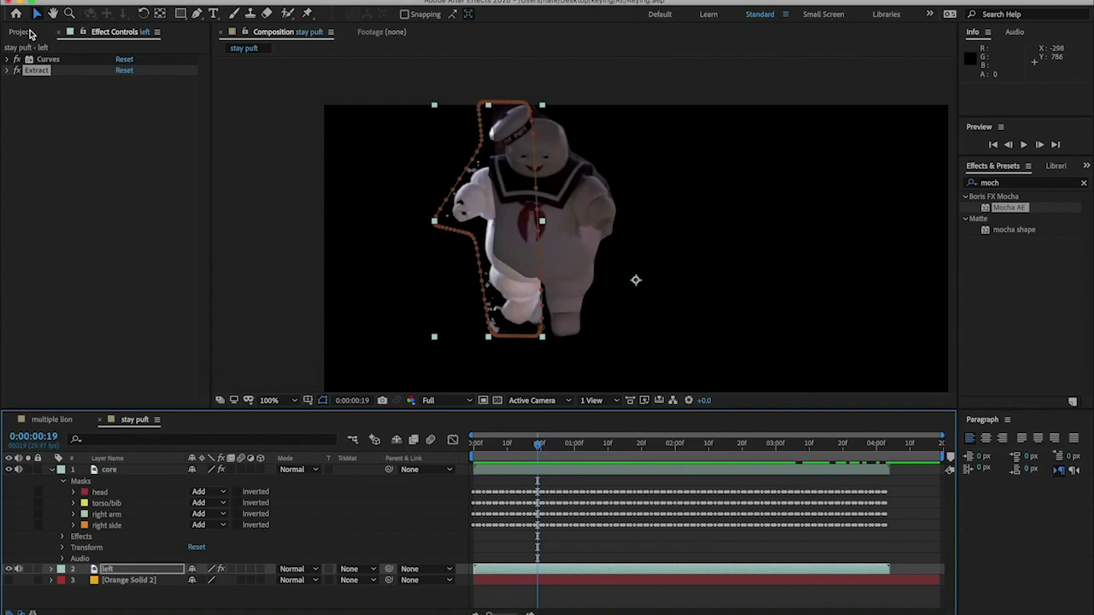
pyautogui.click(20, 32)
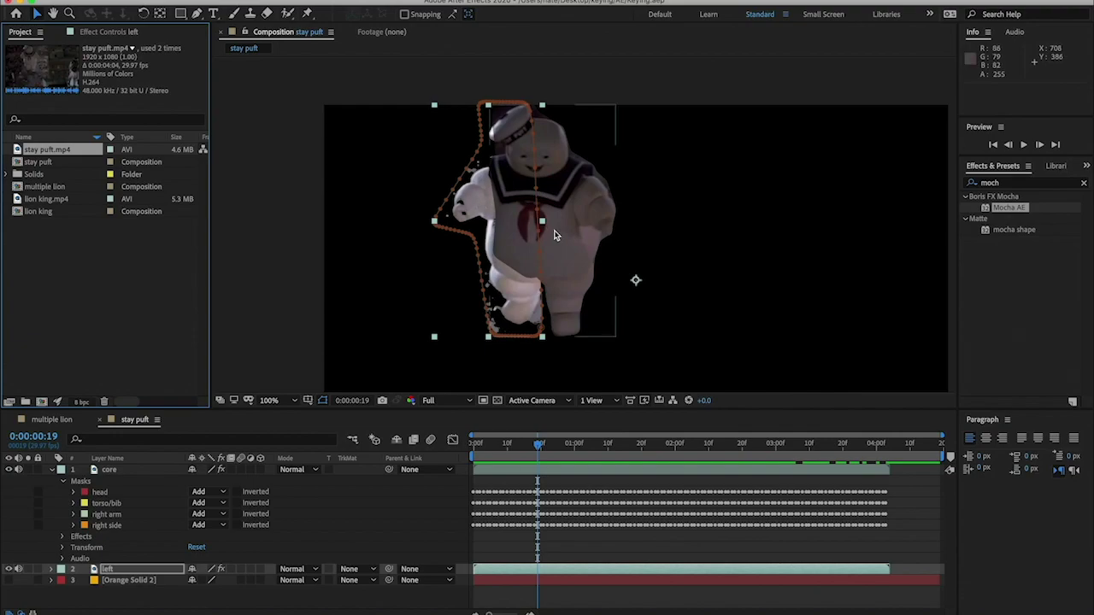
pyautogui.click(49, 403)
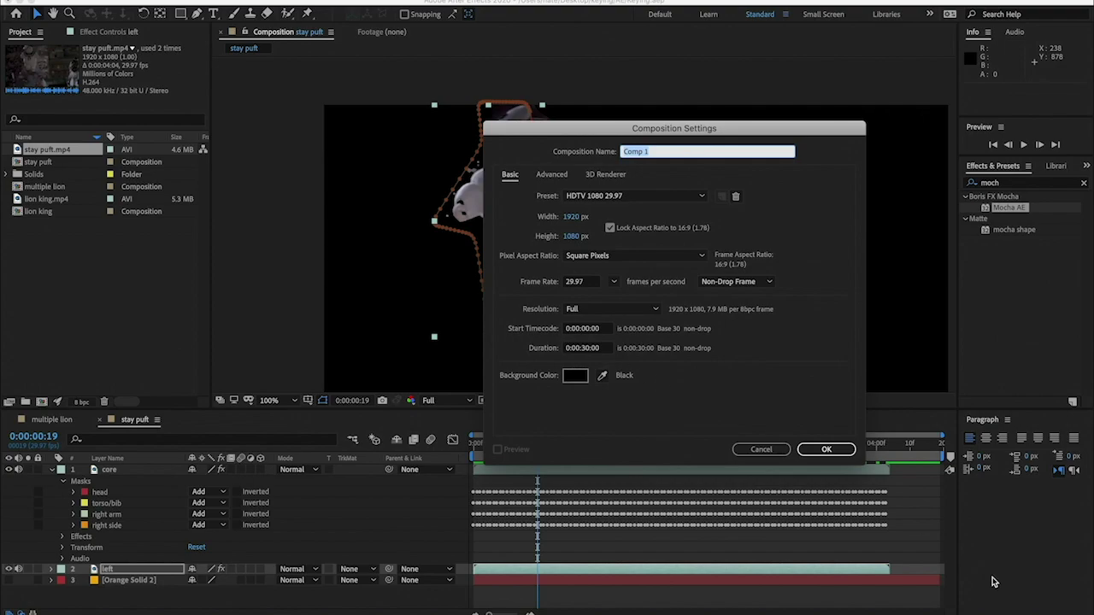
pyautogui.click(781, 452)
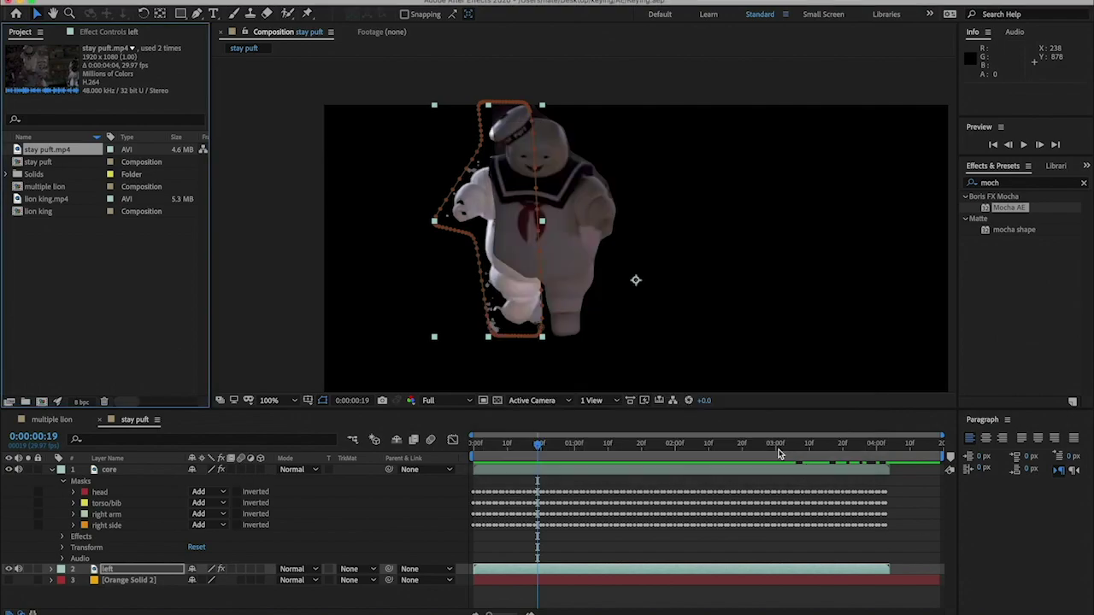
# Pre-compose the core and left layers into a new composition named "stay-puft matte", moving all attributes.
pyautogui.click(63, 472)
pyautogui.click(128, 470)
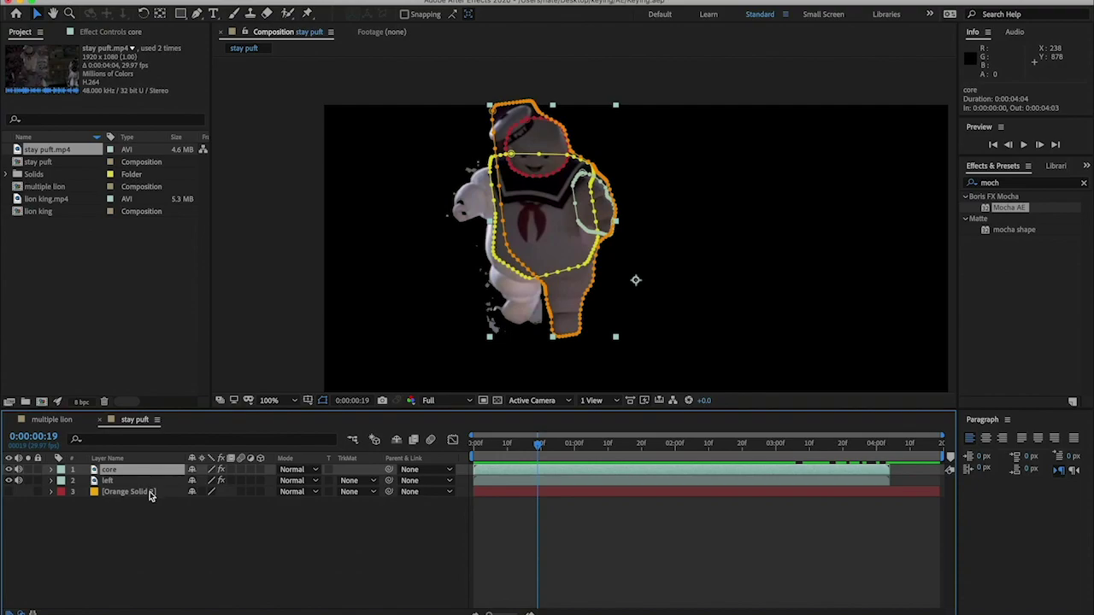
pyautogui.keyDown('shift'); pyautogui.click(147, 482); pyautogui.keyUp('shift')
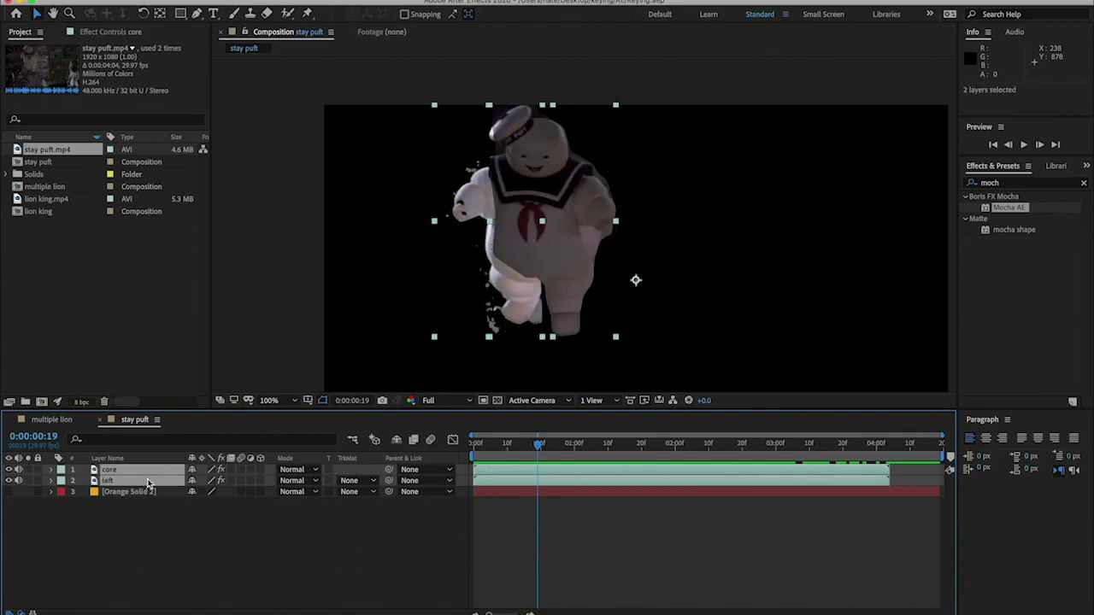
pyautogui.rightClick(147, 483)
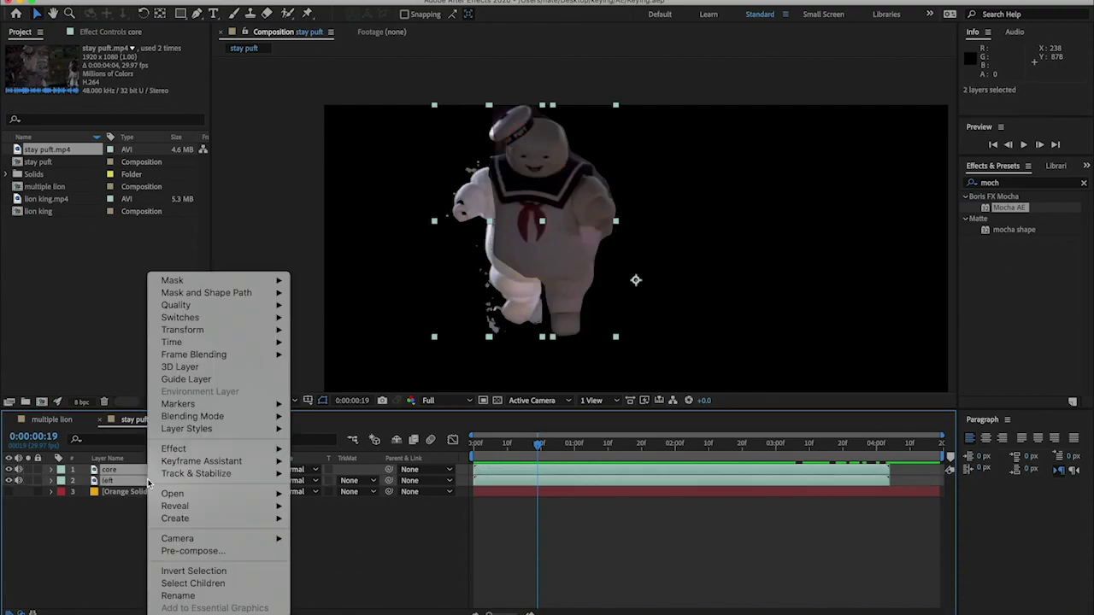
pyautogui.click(198, 551)
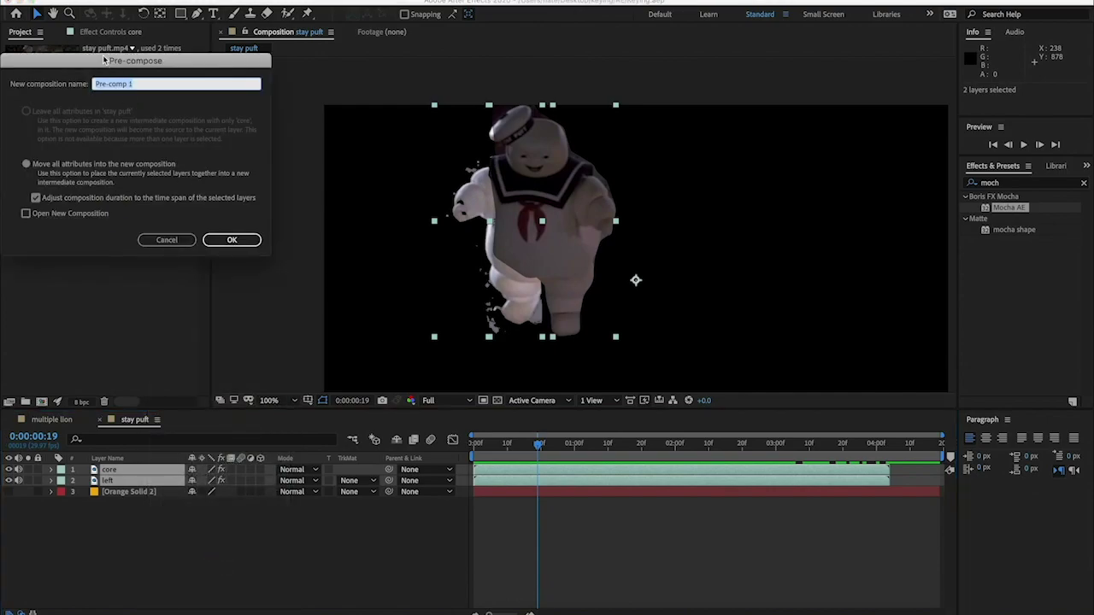
pyautogui.write('stay-puft matte')
pyautogui.click(232, 239)
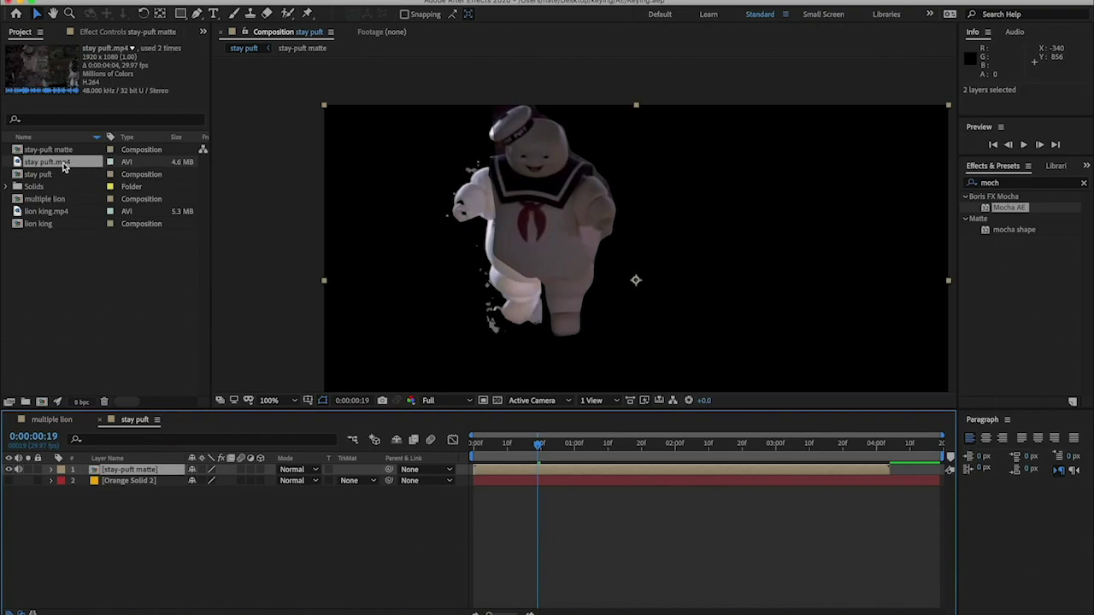
# Add stay puft.mp4 below the stay-puft matte layer, apply the matte as its Alpha Matte and check the cutout through the clip.
pyautogui.click(97, 163)
pyautogui.moveTo(78, 165); pyautogui.dragTo(146, 476)
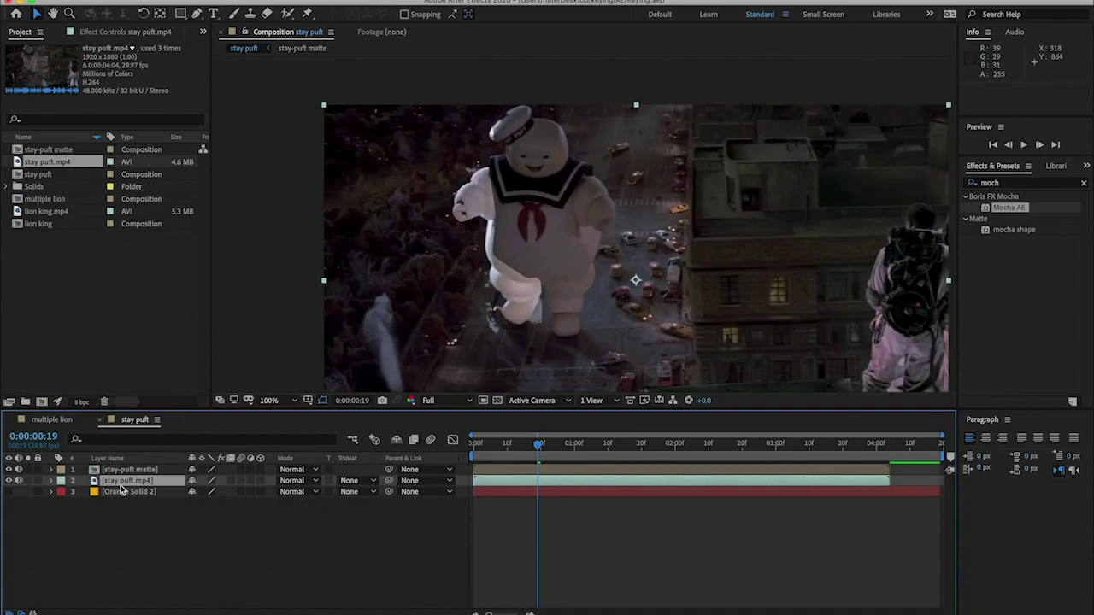
pyautogui.click(357, 481)
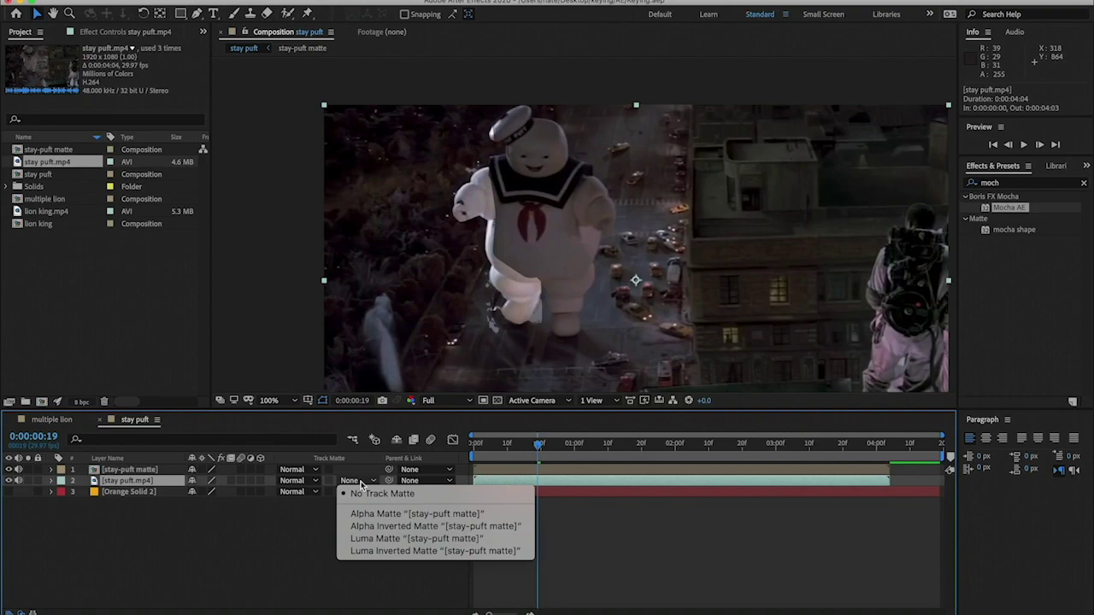
pyautogui.click(402, 518)
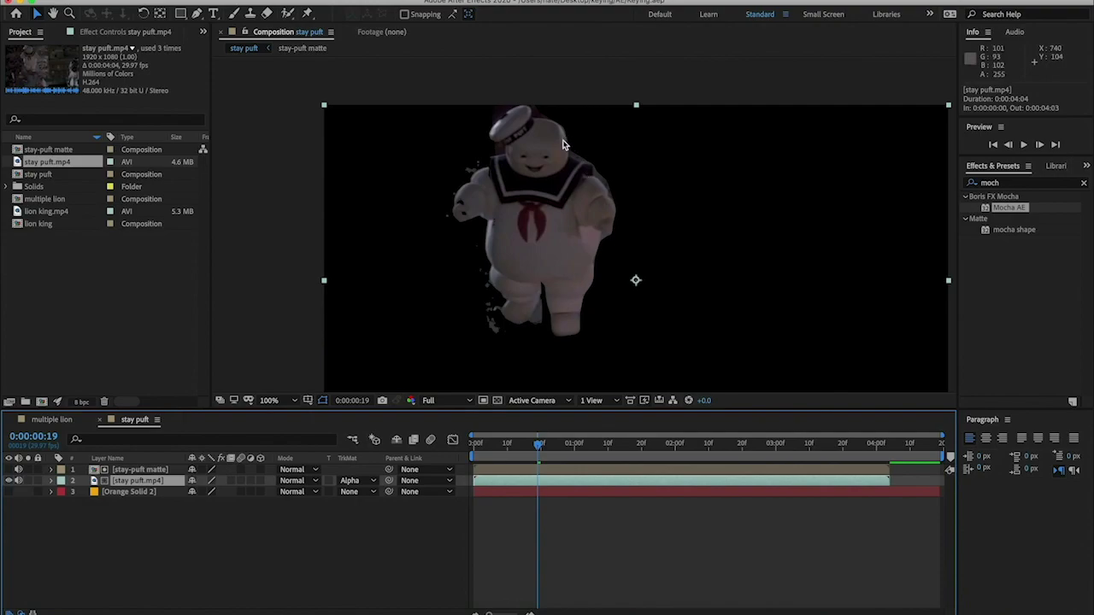
pyautogui.moveTo(534, 447); pyautogui.dragTo(699, 415)
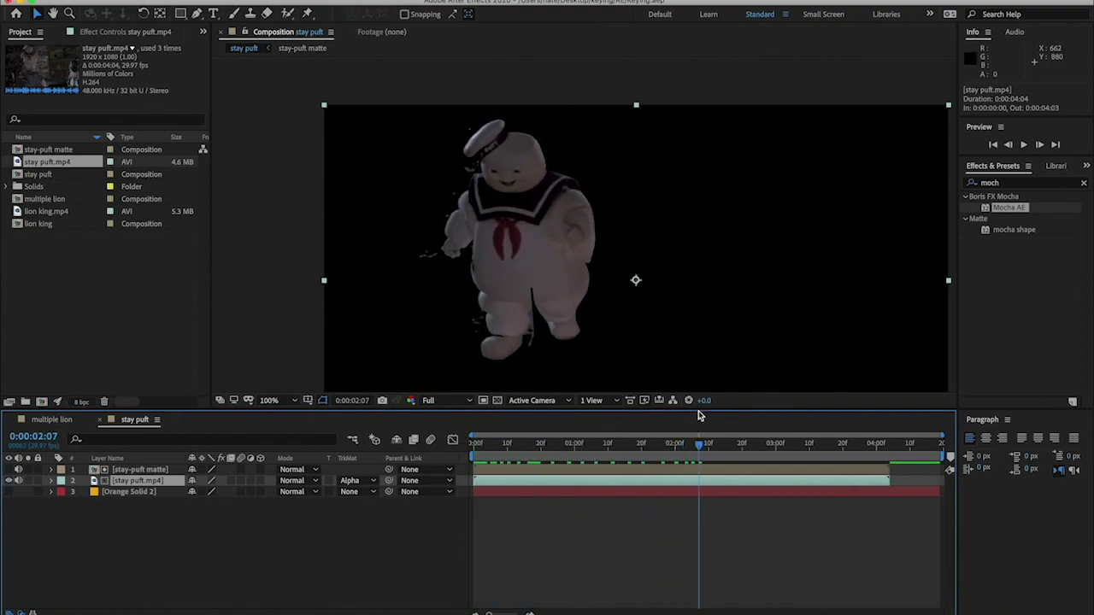
pyautogui.press('space')
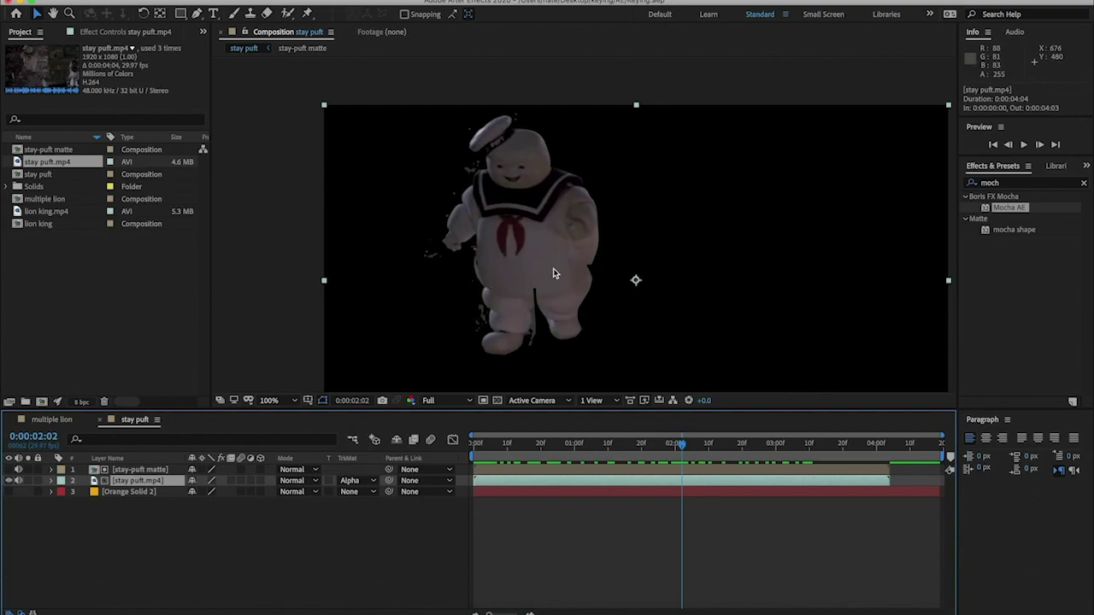
pyautogui.moveTo(679, 443); pyautogui.dragTo(321, 430)
pyautogui.press(',')
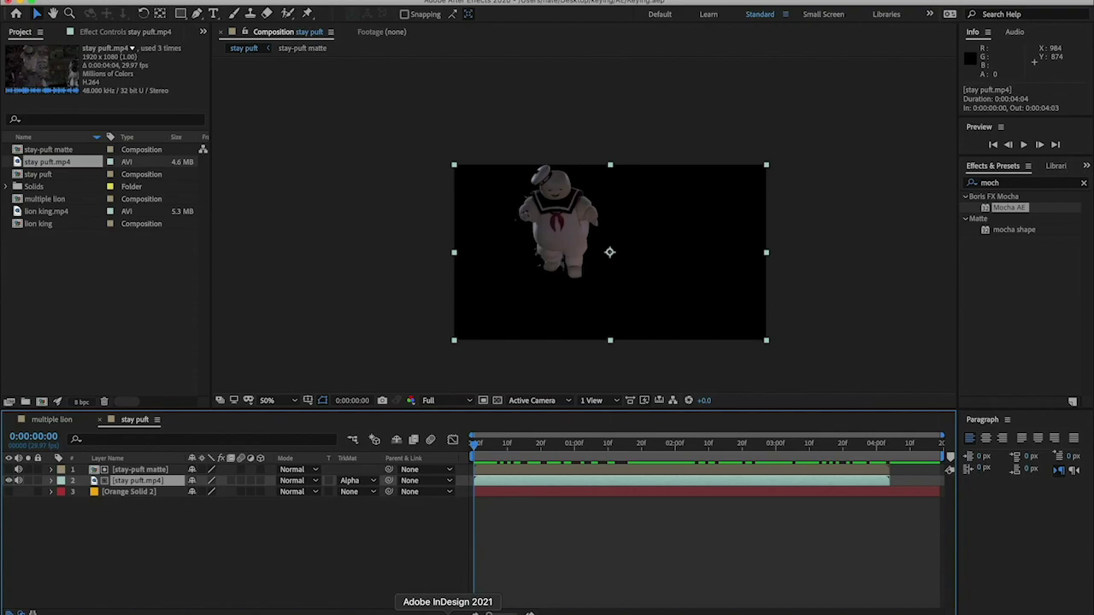
pyautogui.click(628, 469)
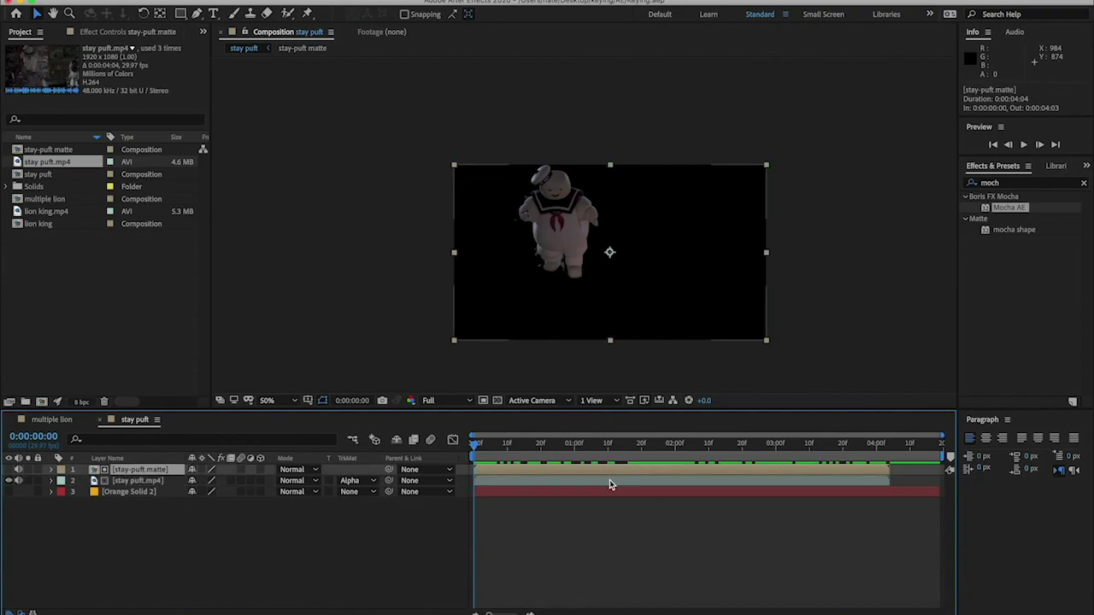
pyautogui.keyDown('shift'); pyautogui.click(610, 481); pyautogui.keyUp('shift')
pyautogui.rightClick(610, 485)
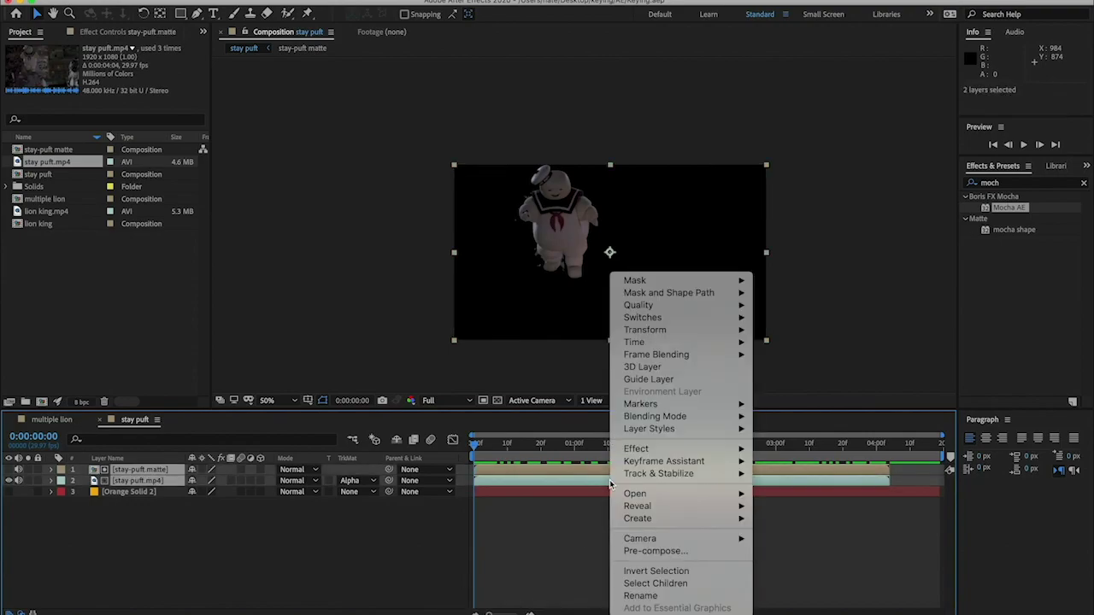
pyautogui.click(690, 551)
pyautogui.write('stay p')
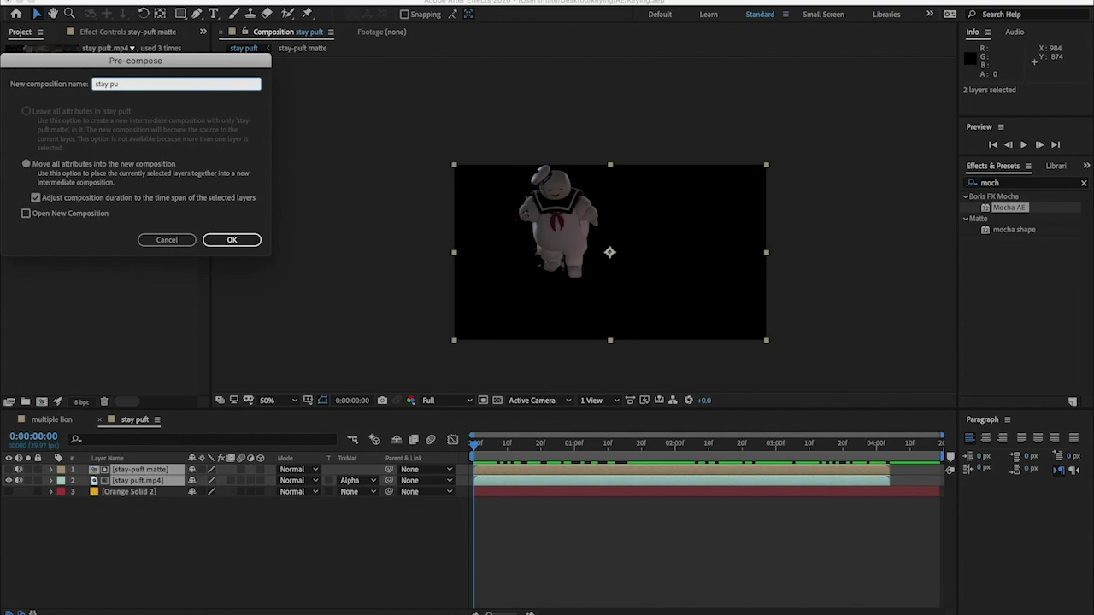
pyautogui.click(179, 240)
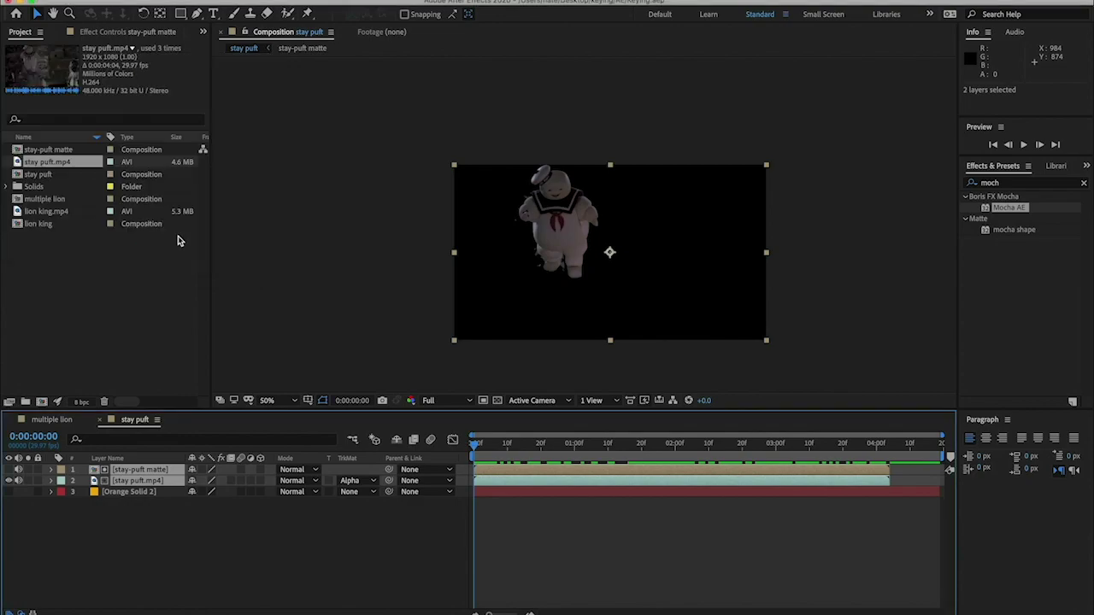
# Create a new composition named "multi stay puft" with the HDTV 1080 29.97 settings.
pyautogui.click(145, 320)
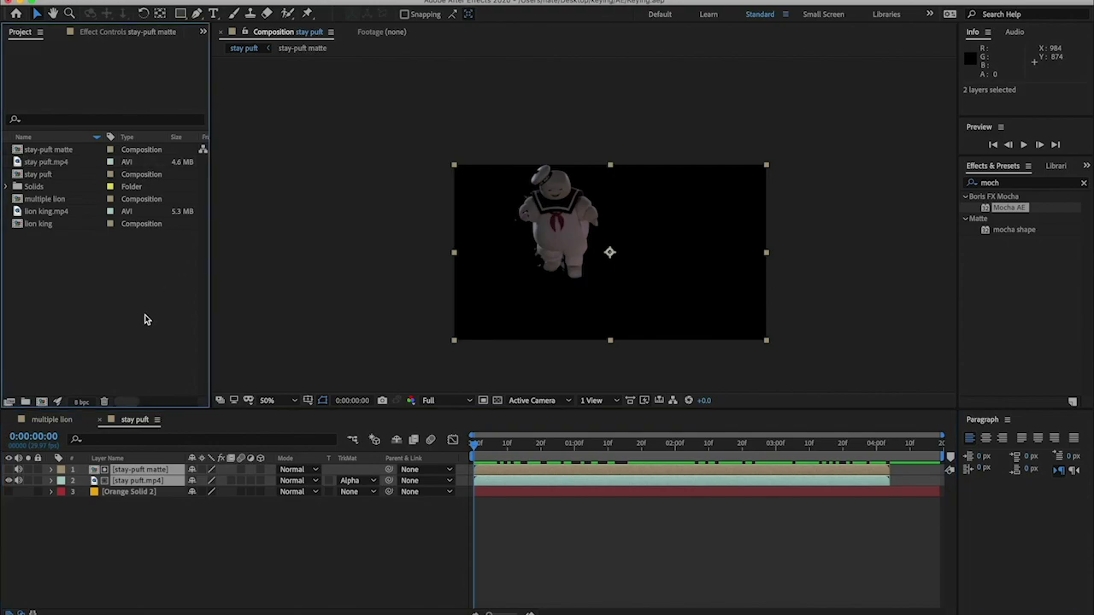
pyautogui.click(40, 401)
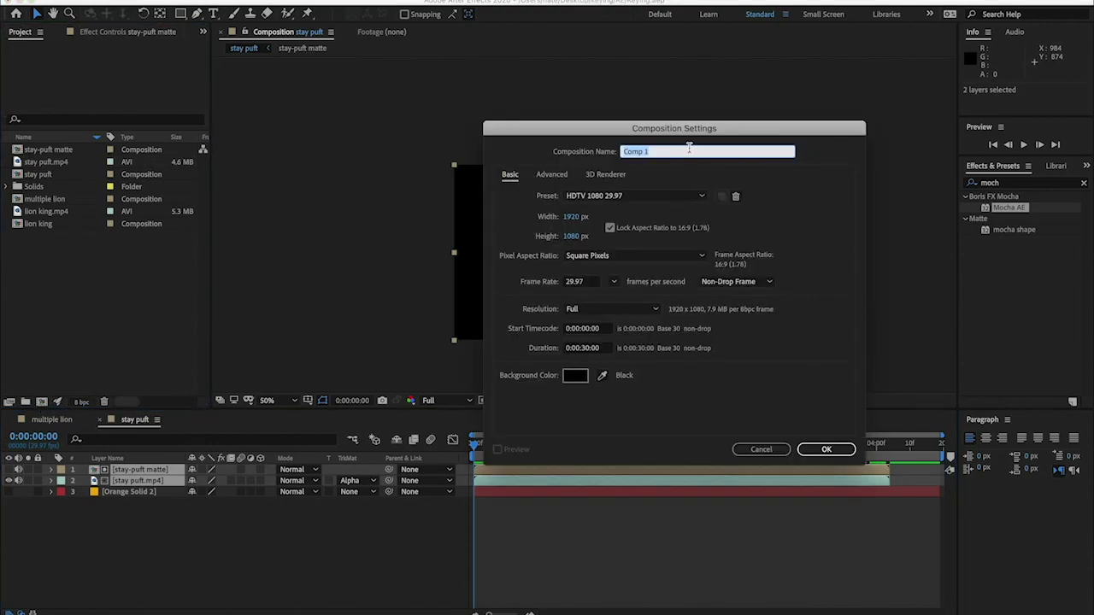
pyautogui.write('multi stay puft')
pyautogui.click(841, 447)
pyautogui.click(100, 256)
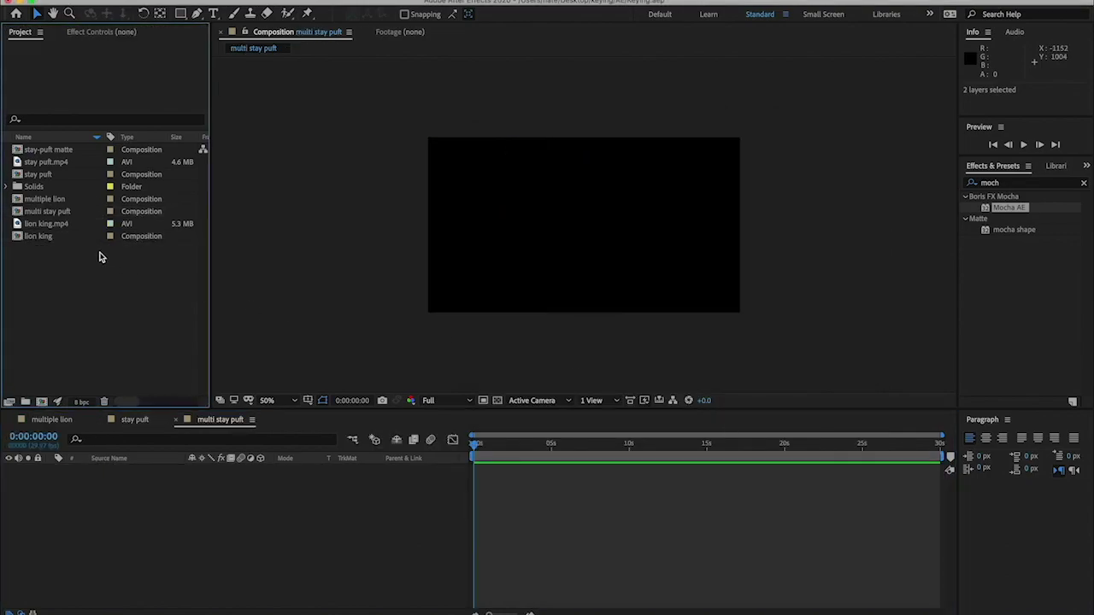
# Place the stay puft composition into multi stay puft as a layer and shift it down and slightly left to about 912, 696.
pyautogui.click(63, 214)
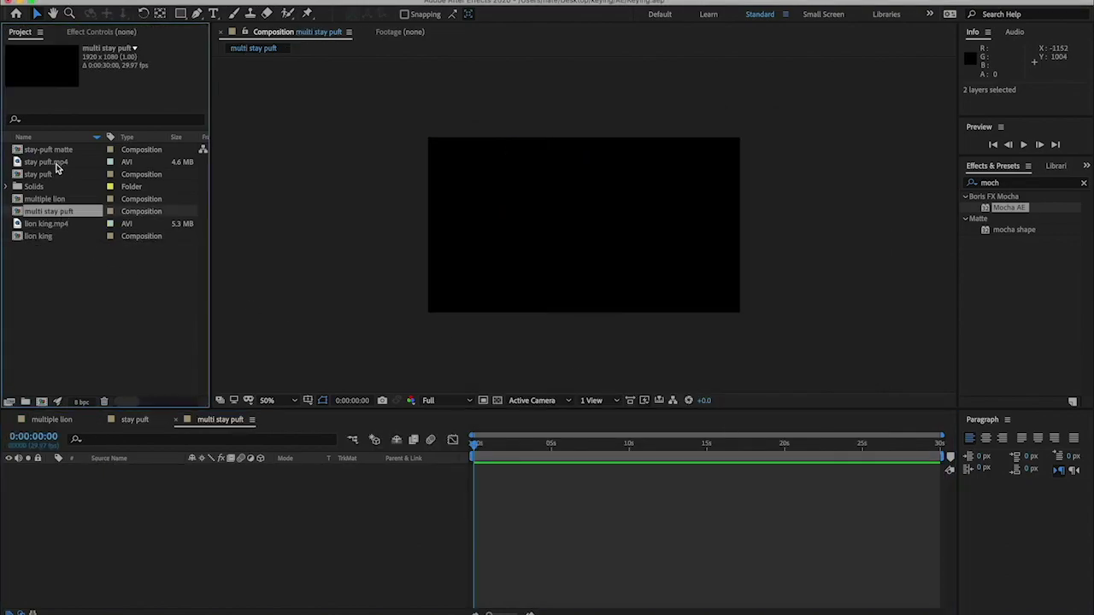
pyautogui.click(56, 151)
pyautogui.click(63, 161)
pyautogui.click(56, 174)
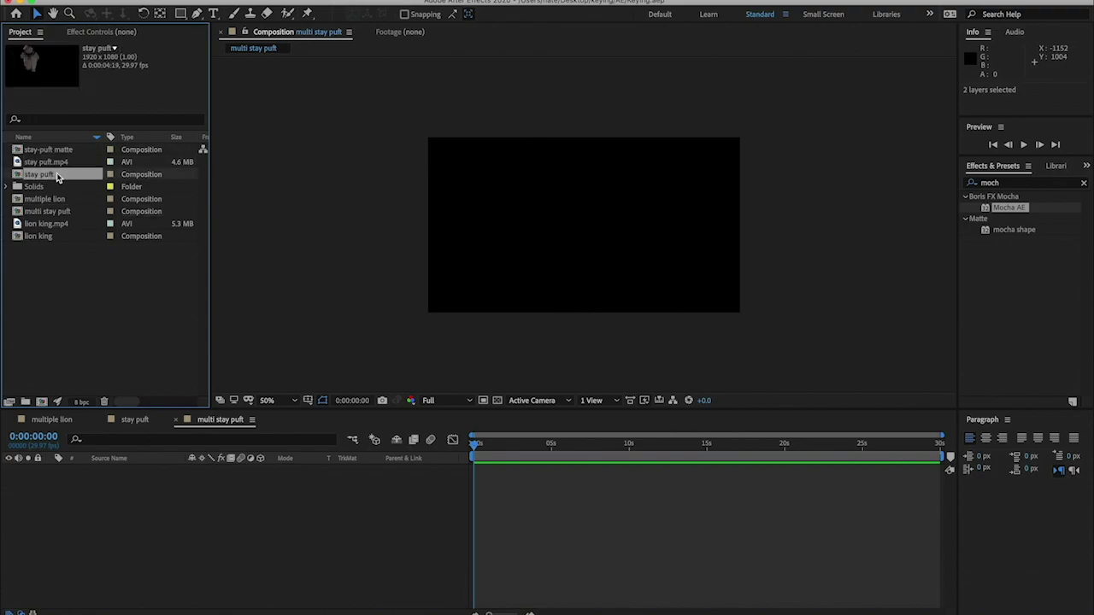
pyautogui.moveTo(53, 179); pyautogui.dragTo(239, 515)
pyautogui.moveTo(532, 152); pyautogui.dragTo(524, 178)
# Duplicate the stay puft layer, start the copy at 0:00:01:00 and offset its figure to the right of the first one.
pyautogui.hotkey('ctrl', 'd')
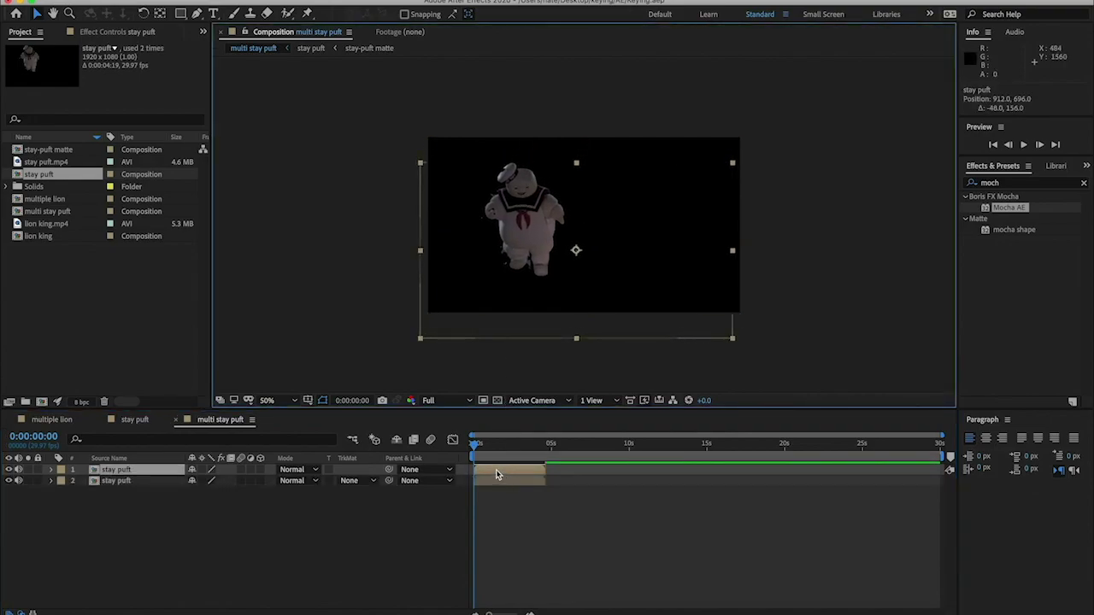
pyautogui.moveTo(504, 463); pyautogui.dragTo(519, 469)
pyautogui.click(499, 444)
pyautogui.click(508, 444)
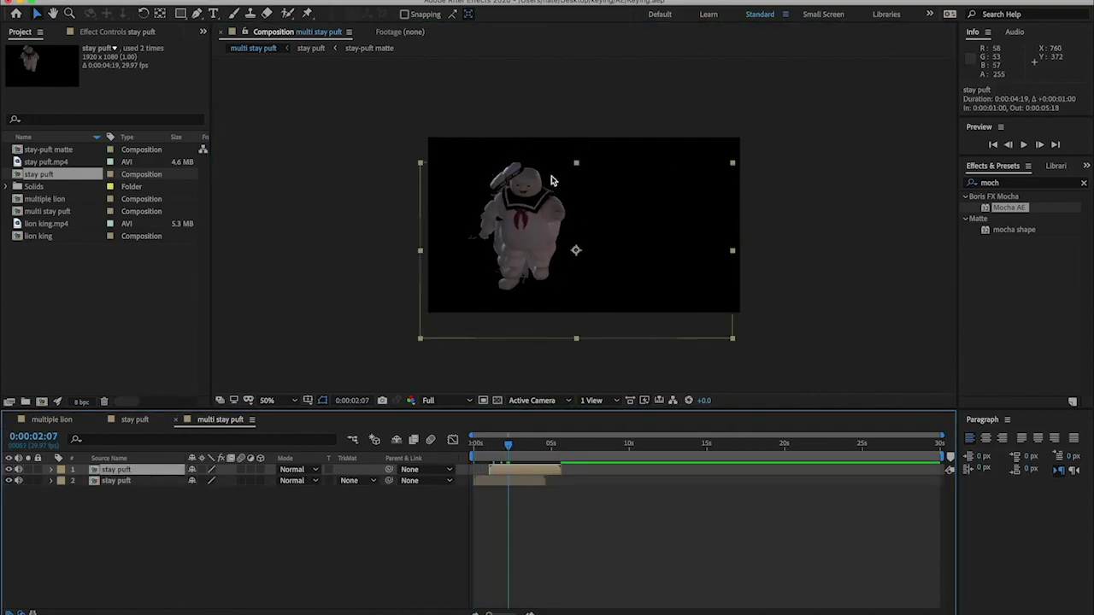
pyautogui.moveTo(530, 222); pyautogui.dragTo(608, 237)
# Add two more stay puft duplicates starting at about 2 and 3 seconds, and move the third figure to about 1372, 620.
pyautogui.hotkey('ctrl', 'd')
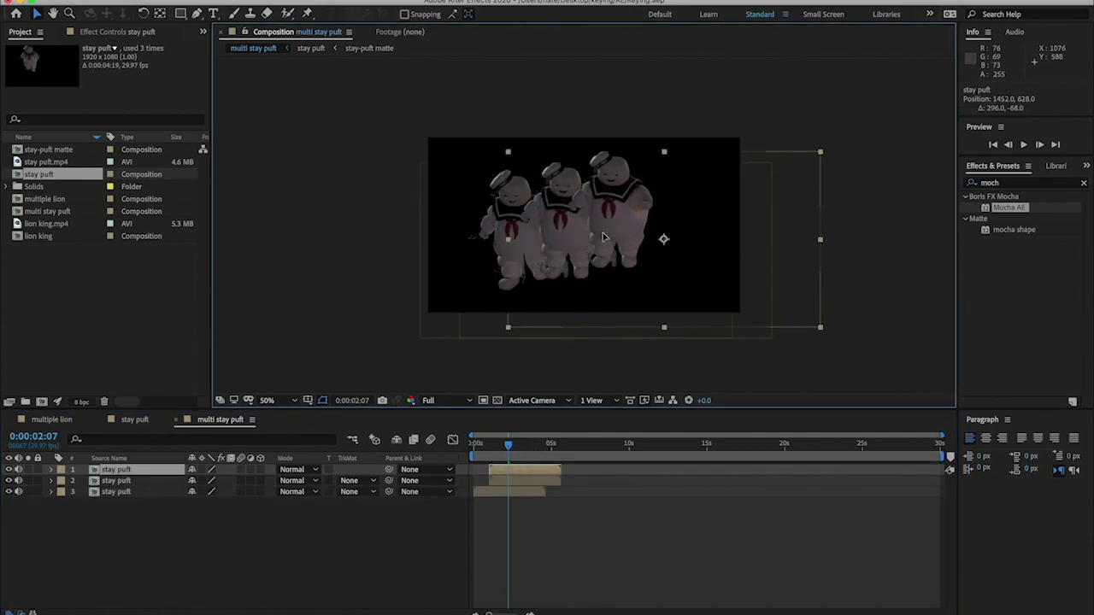
pyautogui.moveTo(510, 471); pyautogui.dragTo(530, 475)
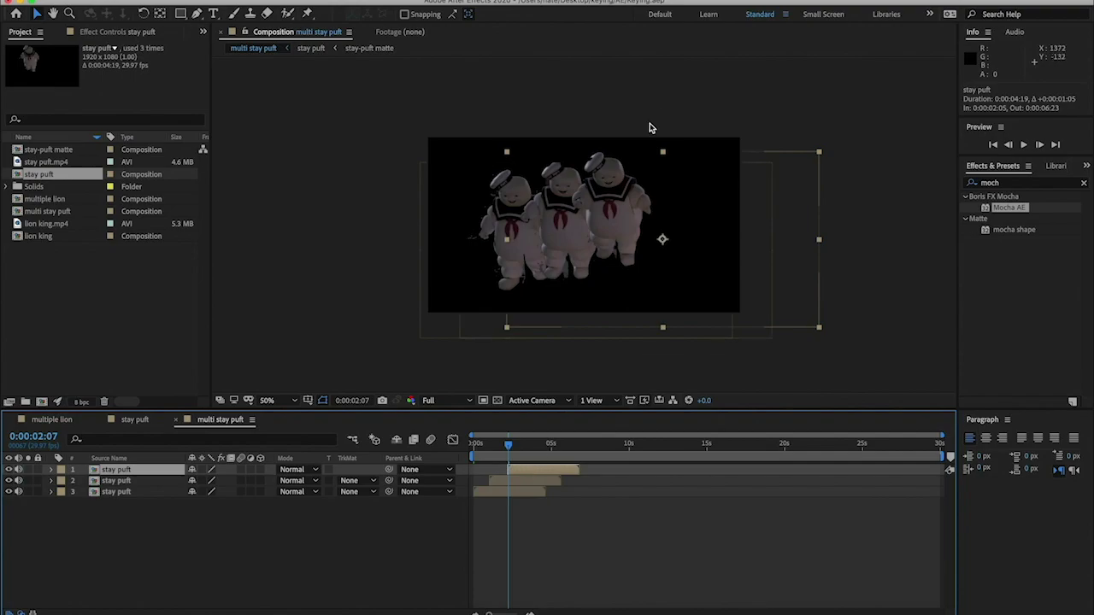
pyautogui.moveTo(552, 472); pyautogui.dragTo(551, 470)
pyautogui.hotkey('ctrl', 'd')
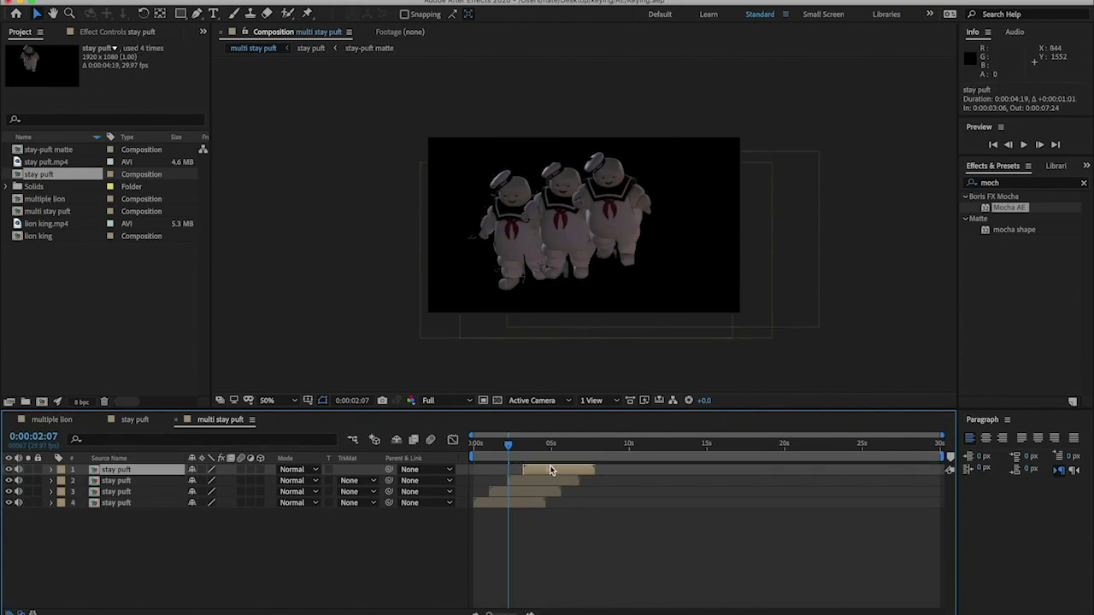
pyautogui.moveTo(624, 326); pyautogui.dragTo(594, 323)
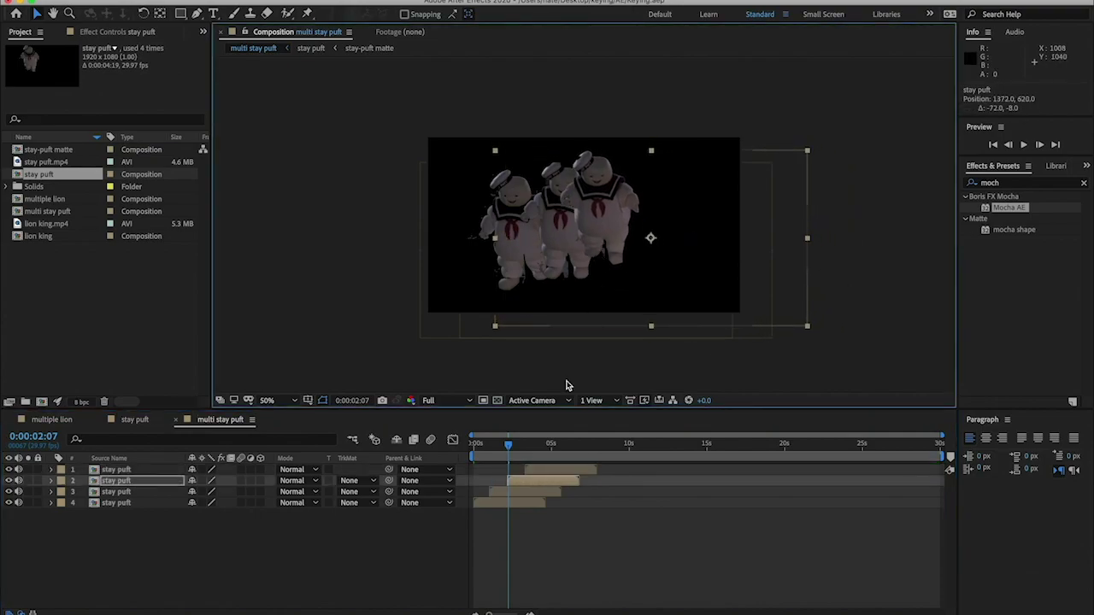
# Scale all four stay puft layers to 82% and preview the staggered figures from the start of the composition.
pyautogui.moveTo(511, 444); pyautogui.dragTo(559, 445)
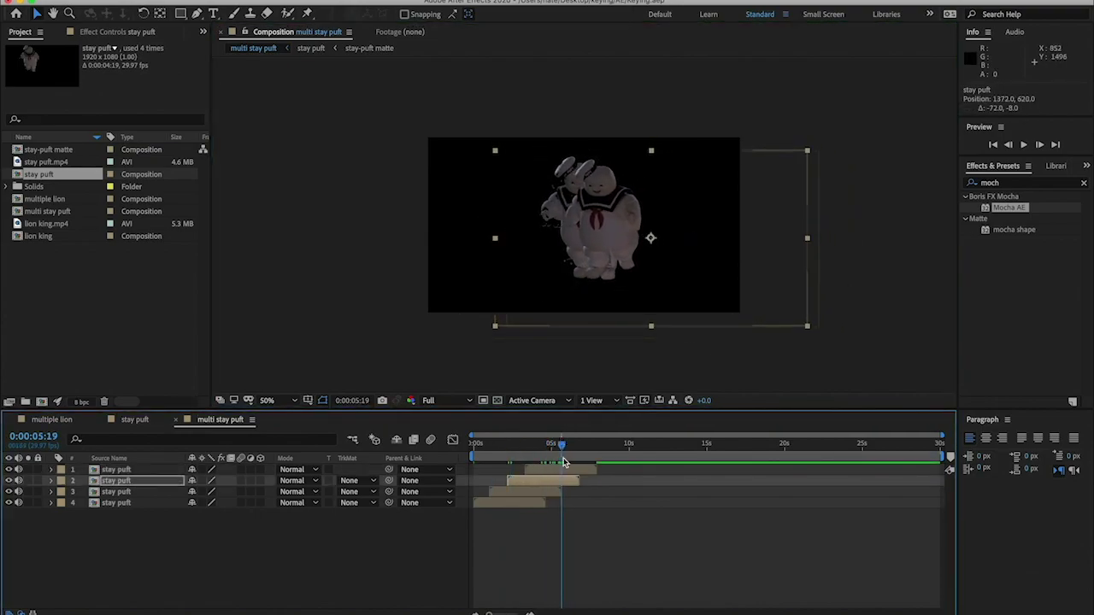
pyautogui.click(564, 472)
pyautogui.hotkey('ctrl', 'a')
pyautogui.press('s')
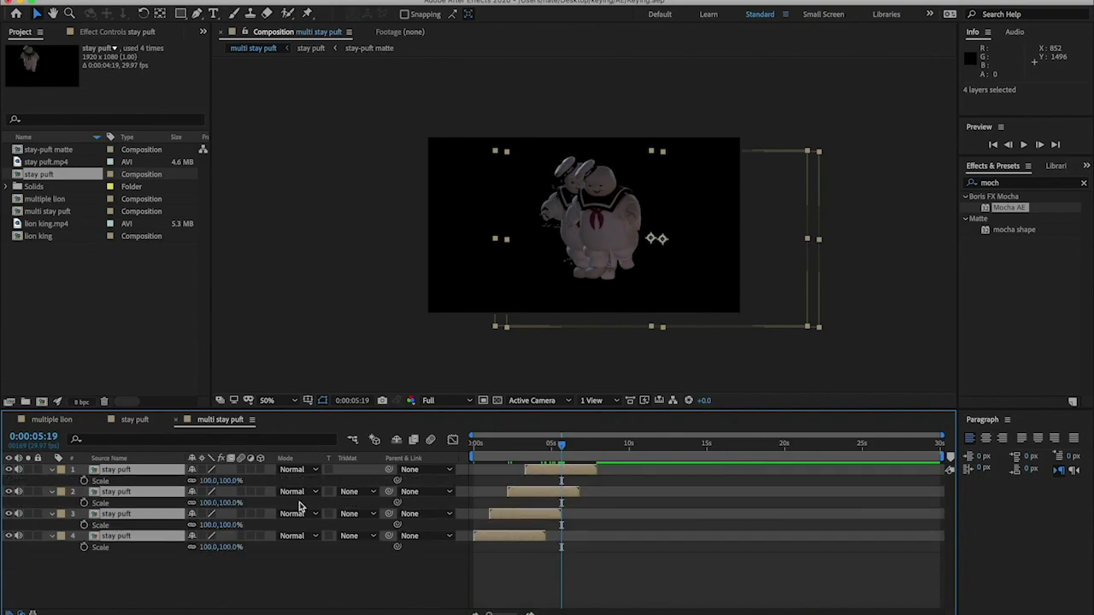
pyautogui.moveTo(224, 481); pyautogui.dragTo(220, 482)
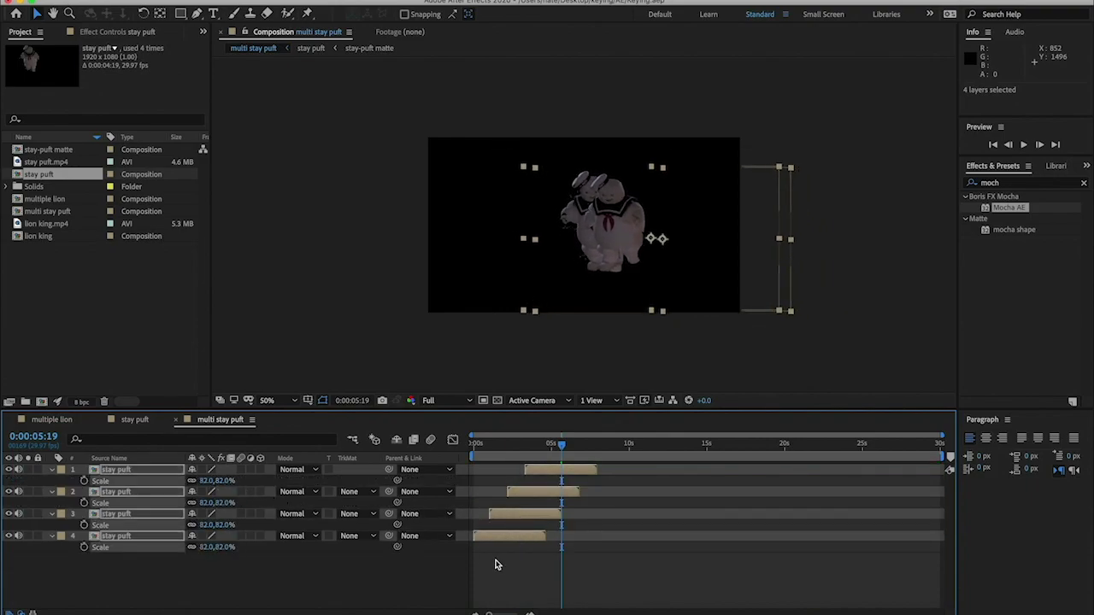
pyautogui.click(488, 572)
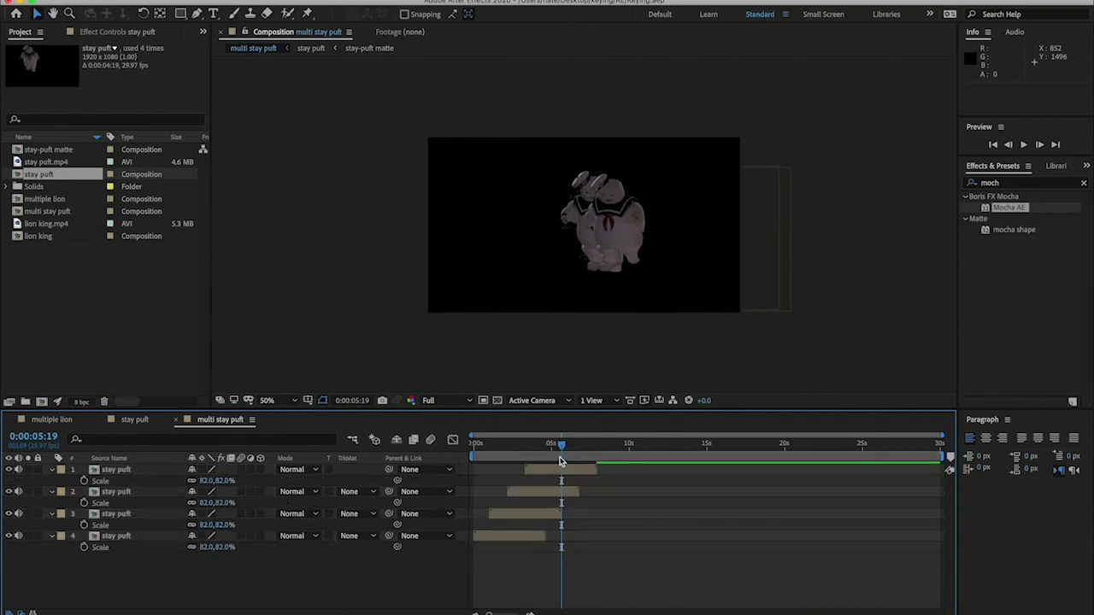
pyautogui.moveTo(561, 449); pyautogui.dragTo(397, 441)
pyautogui.press('space')
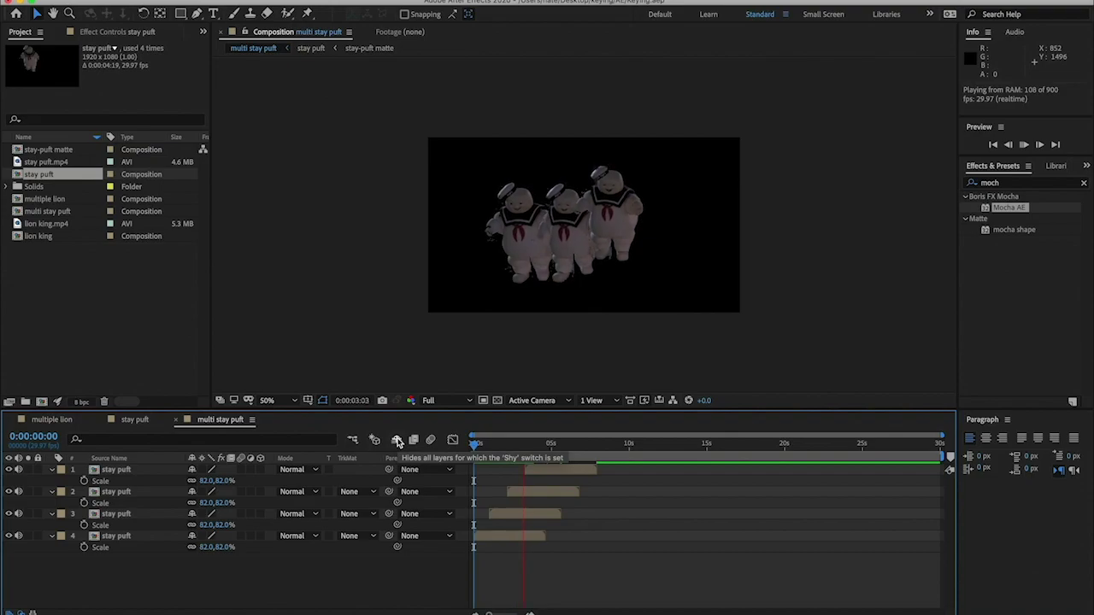
pyautogui.moveTo(478, 443); pyautogui.dragTo(541, 419)
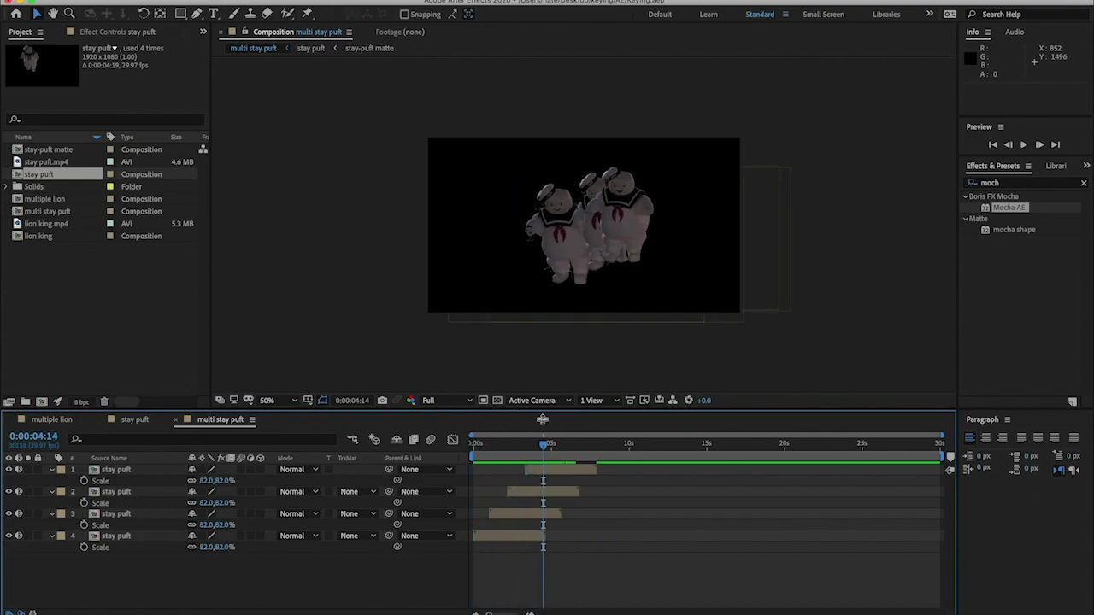